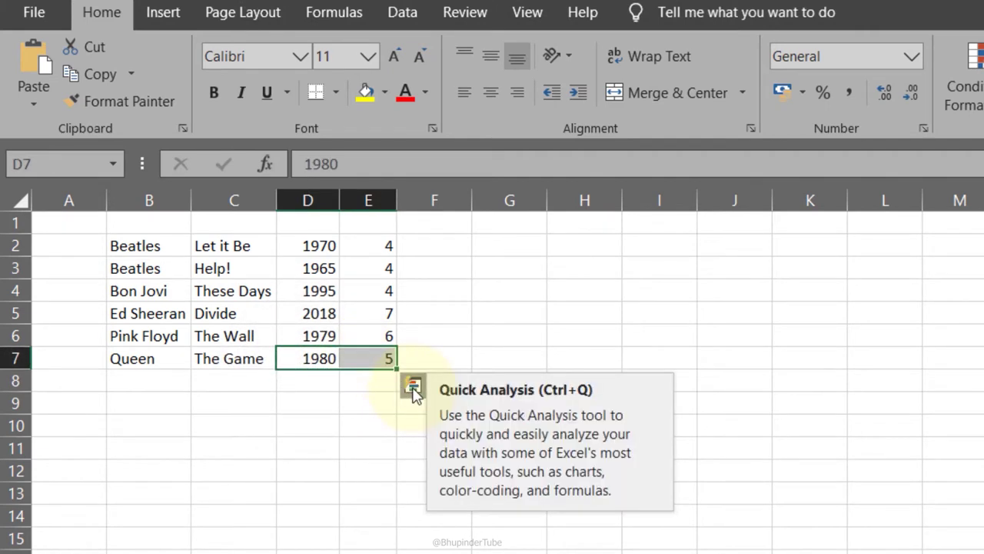
Step: Select the range B2:E7 and preview the Quick Analysis options for formatting, charts, totals, tables and sparklines
drag(116, 247, 383, 359)
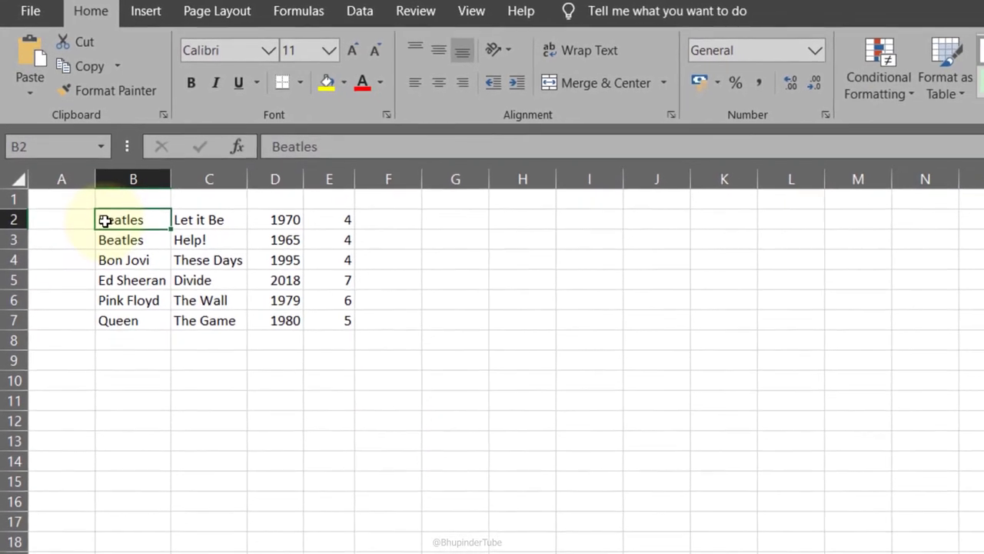
drag(340, 320, 339, 325)
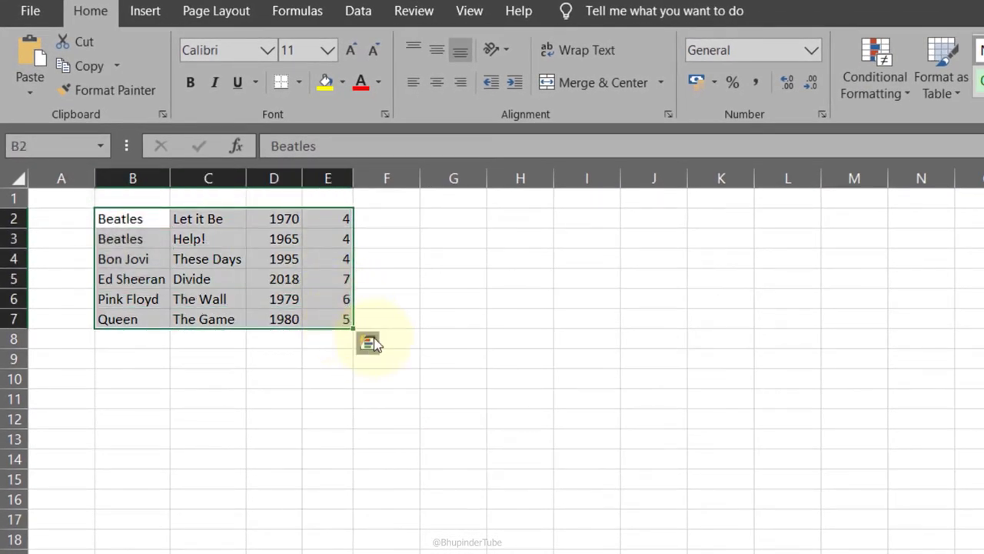
click(367, 343)
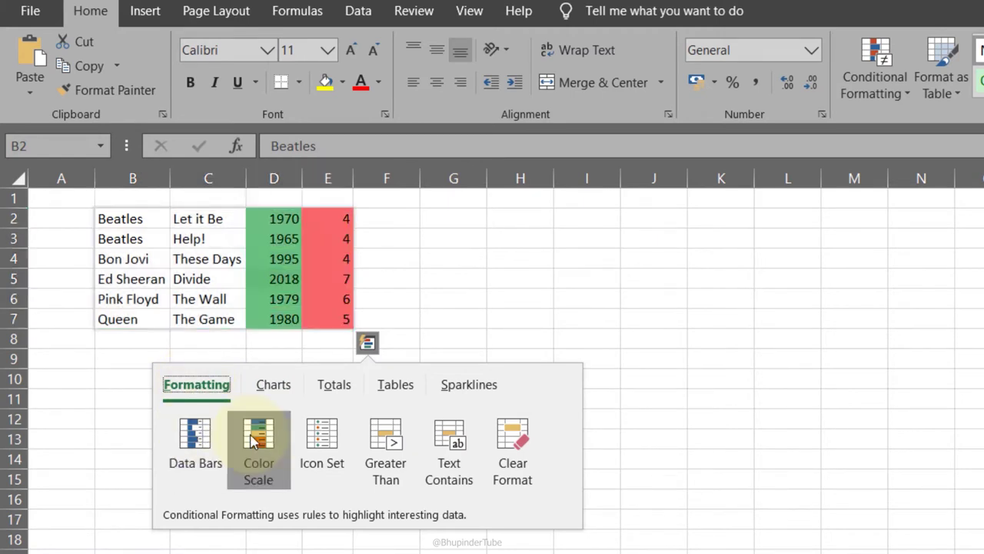
click(283, 385)
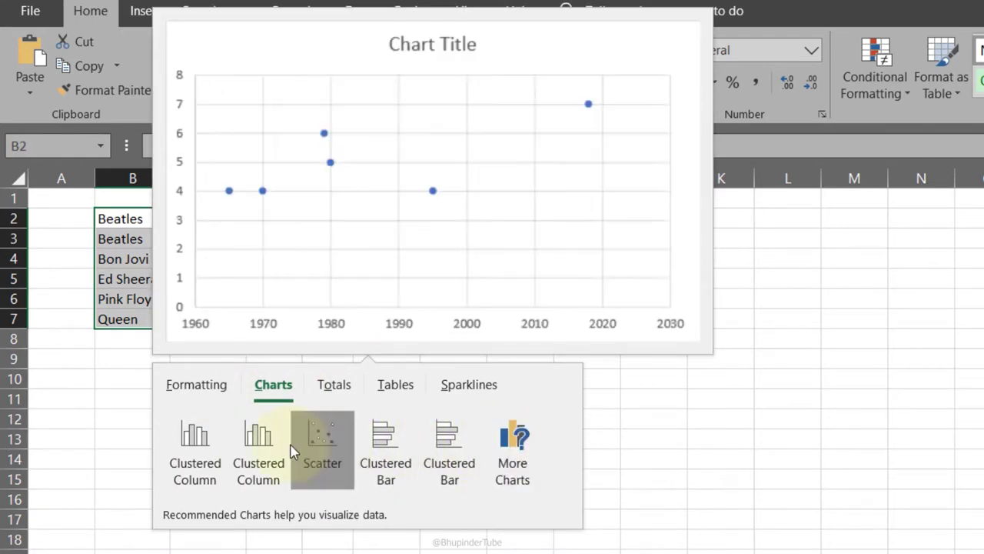
click(333, 389)
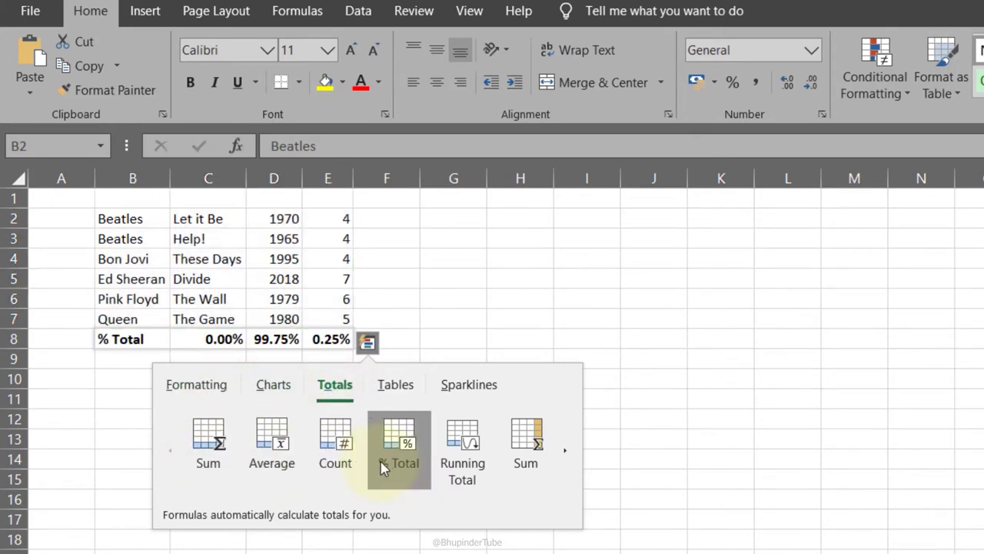
click(567, 453)
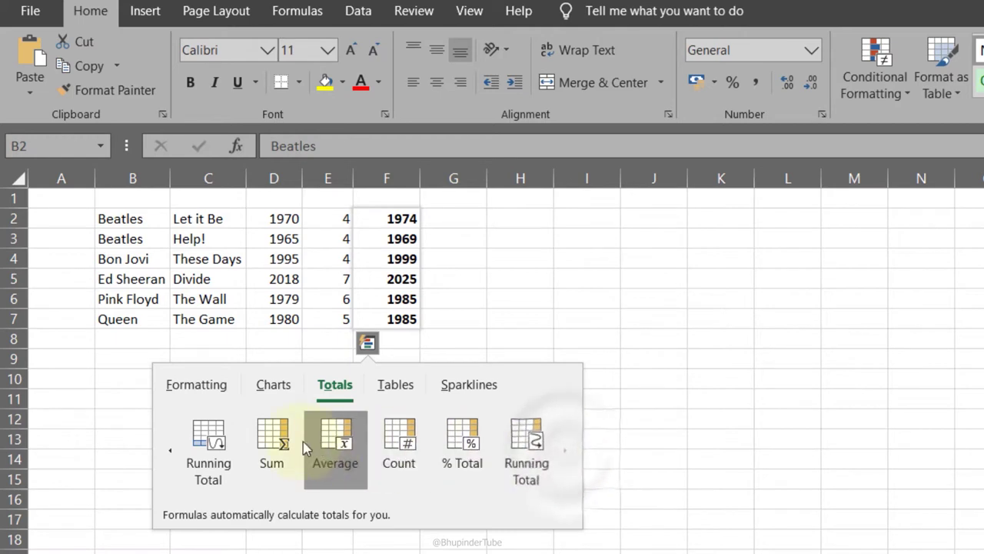
click(391, 385)
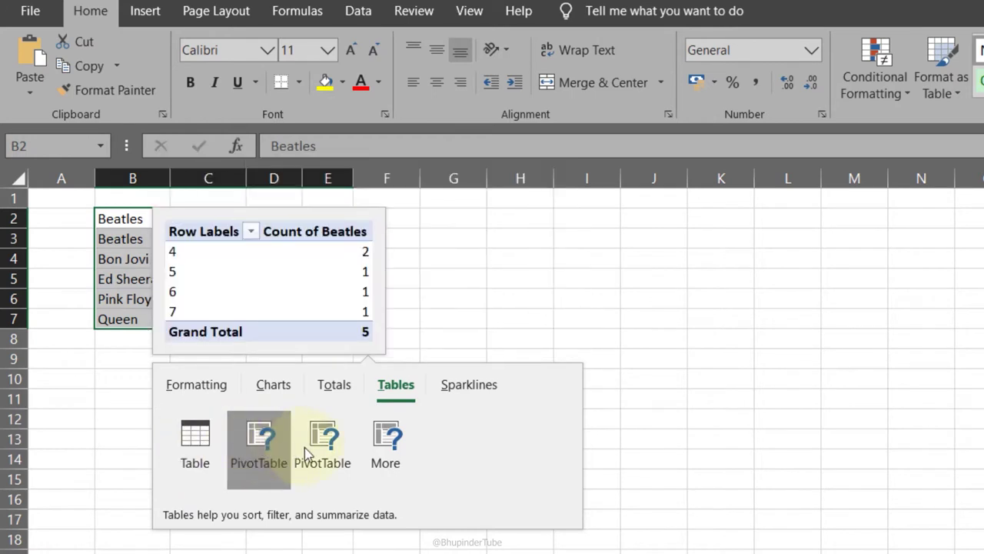
click(458, 391)
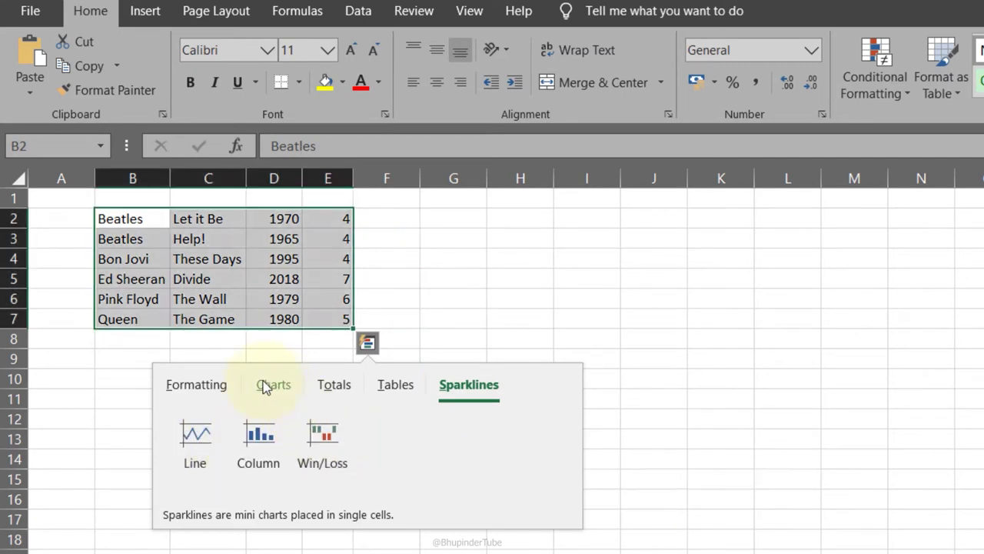
Step: Choose the Table option in Quick Analysis for the selected range B2:E7
click(397, 384)
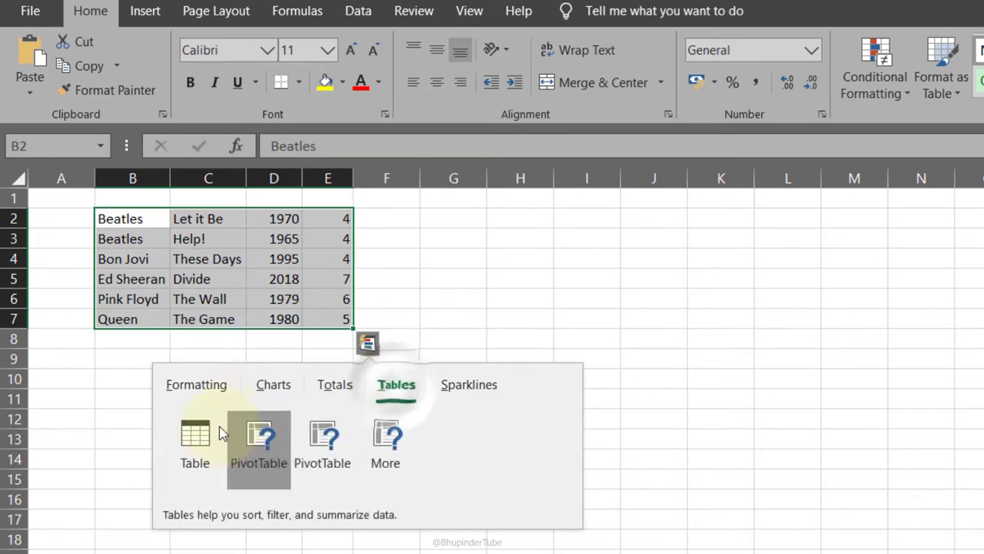
click(198, 437)
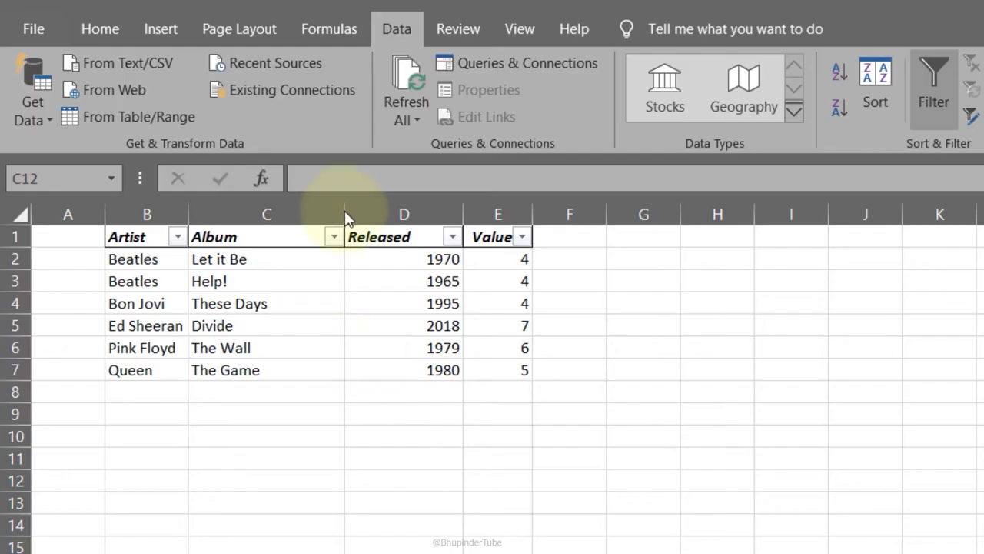
Step: AutoFit column C to its contents, and make row 6 taller before AutoFitting its height
click(347, 213)
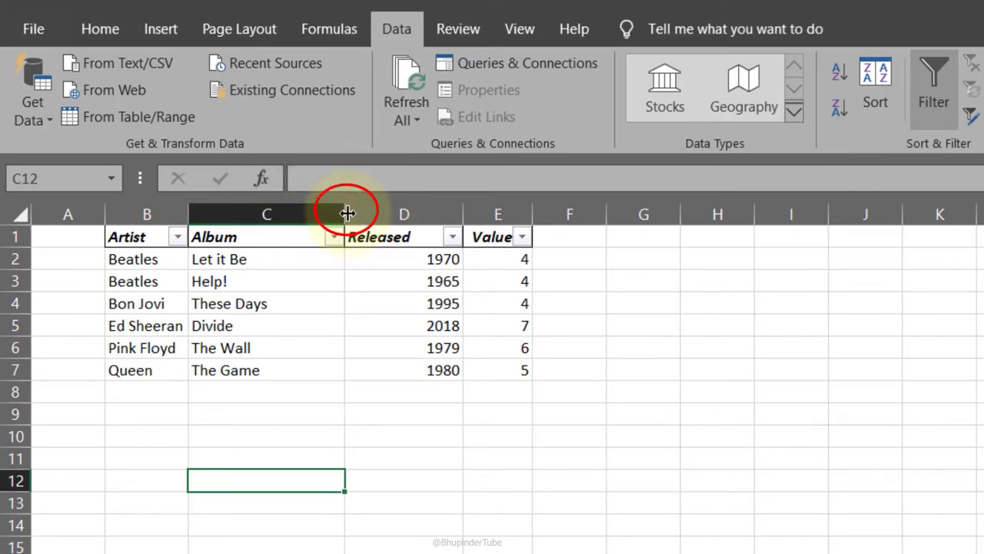
double_click(346, 213)
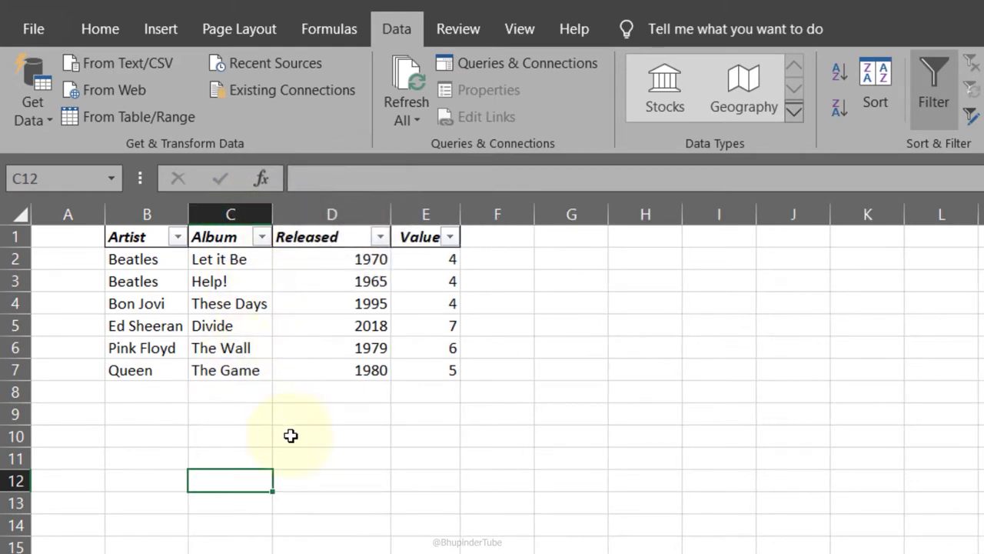
drag(15, 358, 16, 417)
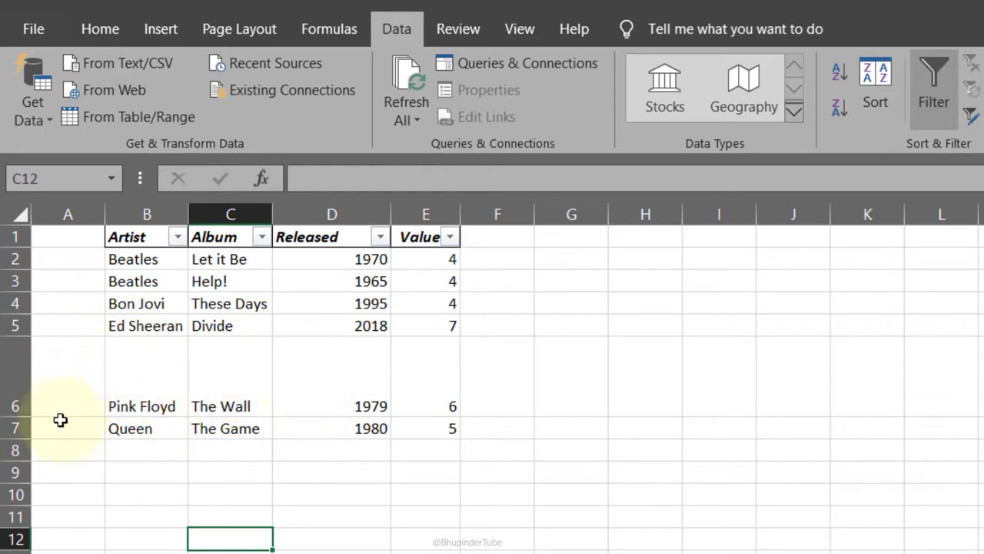
double_click(17, 416)
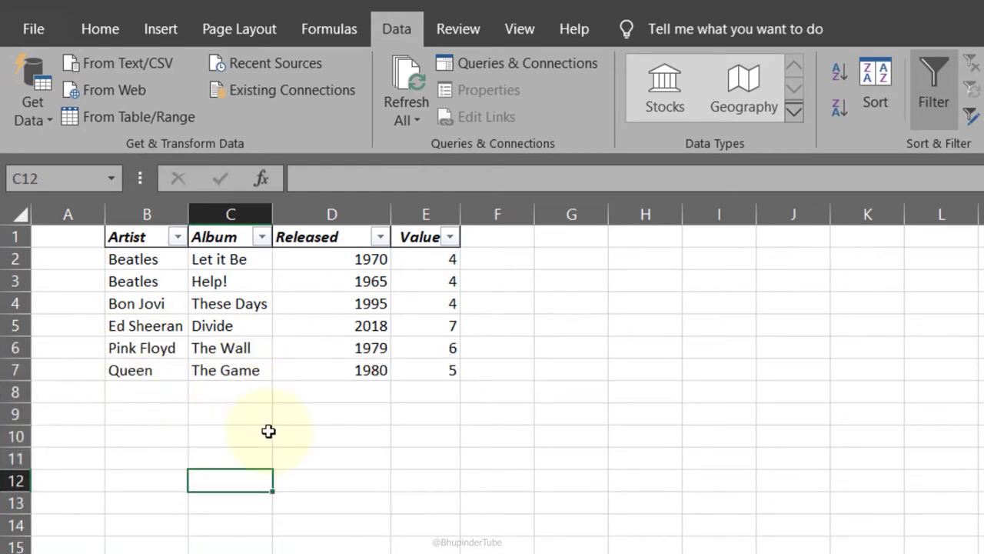
Step: Widen columns C and D, then select columns A to E and AutoFit their widths together
drag(272, 214, 324, 214)
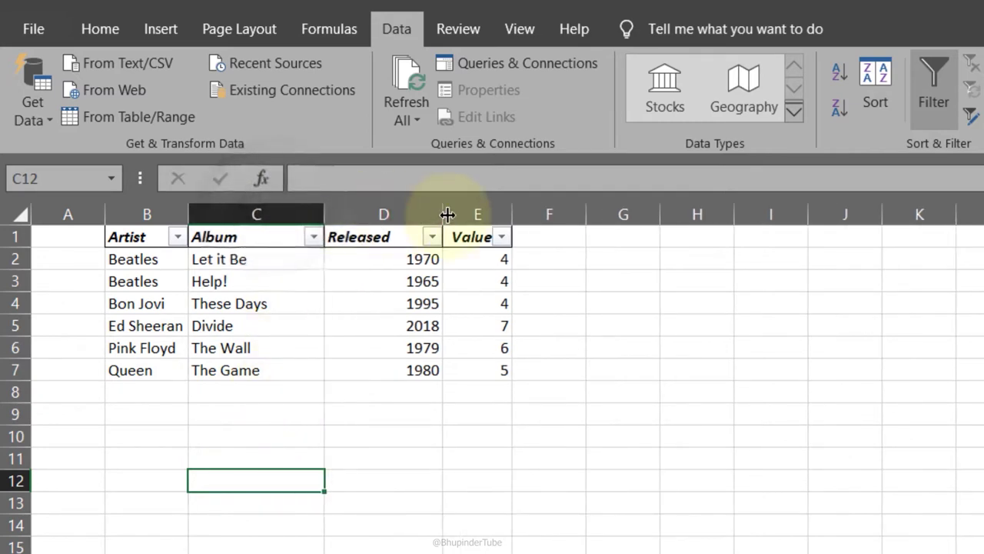
drag(442, 213, 510, 214)
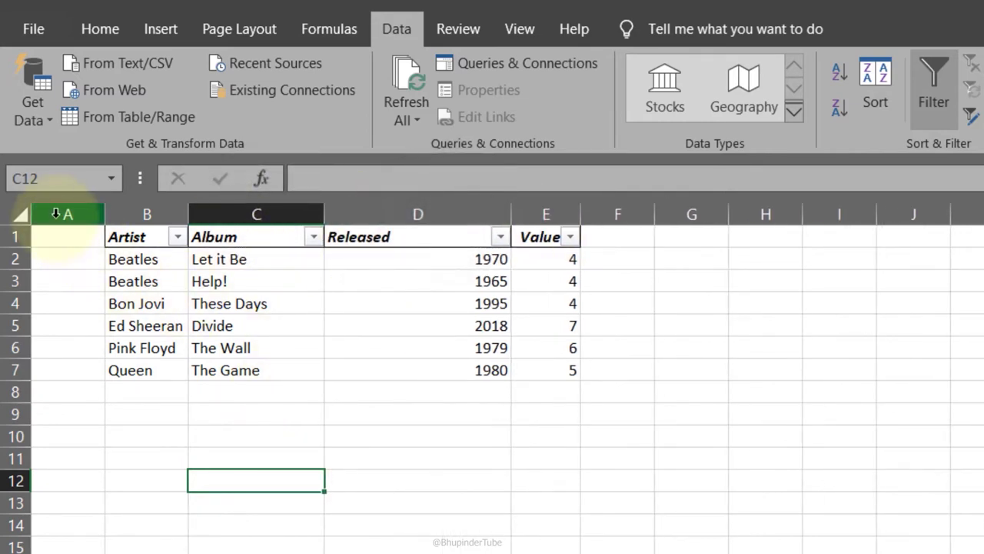
drag(62, 213, 431, 205)
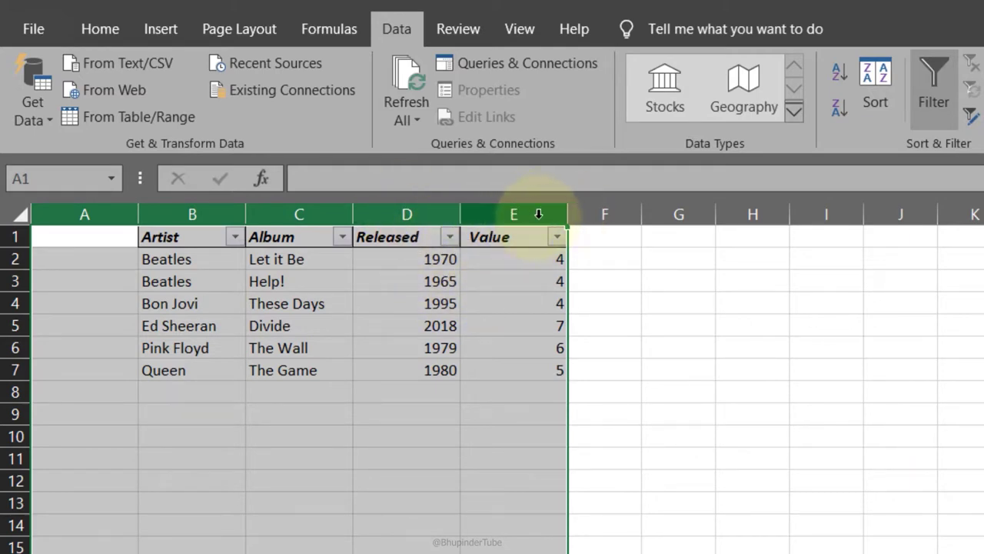
double_click(354, 215)
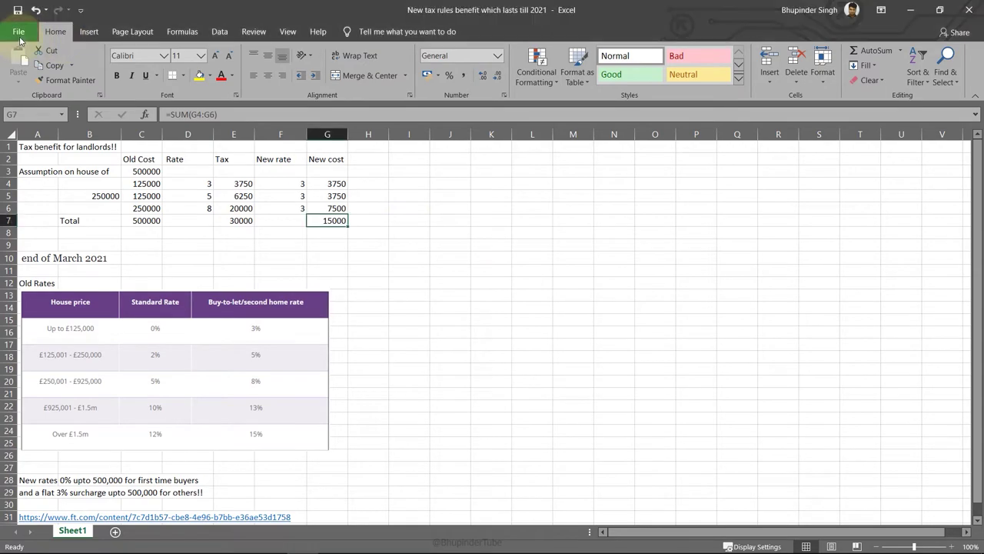
Step: In the advanced display options for Sheet1, turn on showing formulas in cells instead of their calculated results
click(18, 31)
click(44, 529)
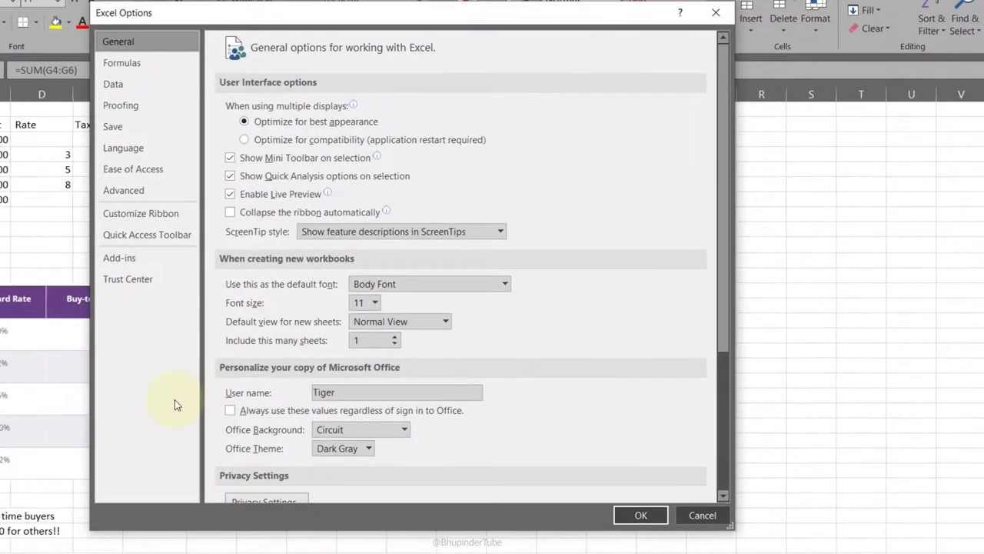
click(104, 189)
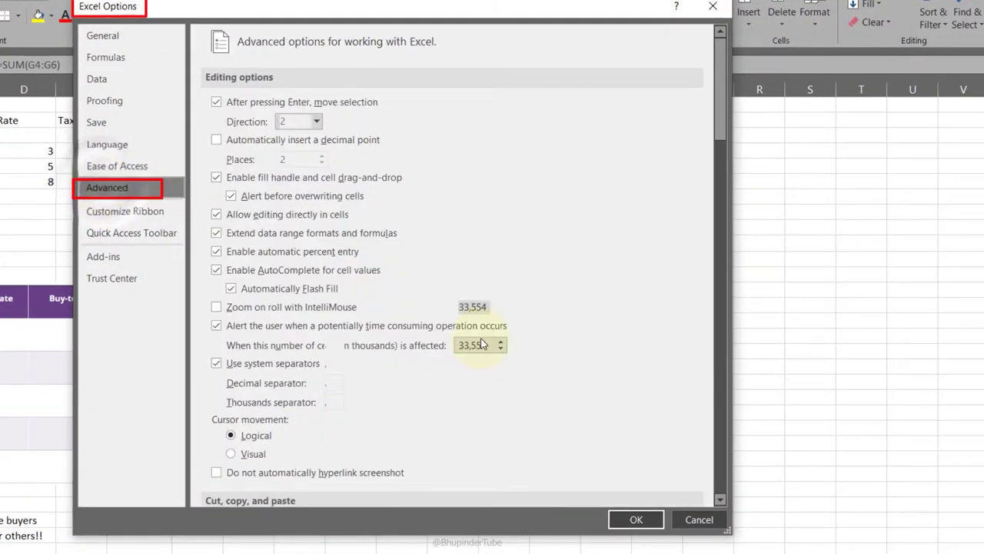
scroll(471, 345, down, 15)
scroll(471, 346, down, 8)
scroll(467, 285, up, 5)
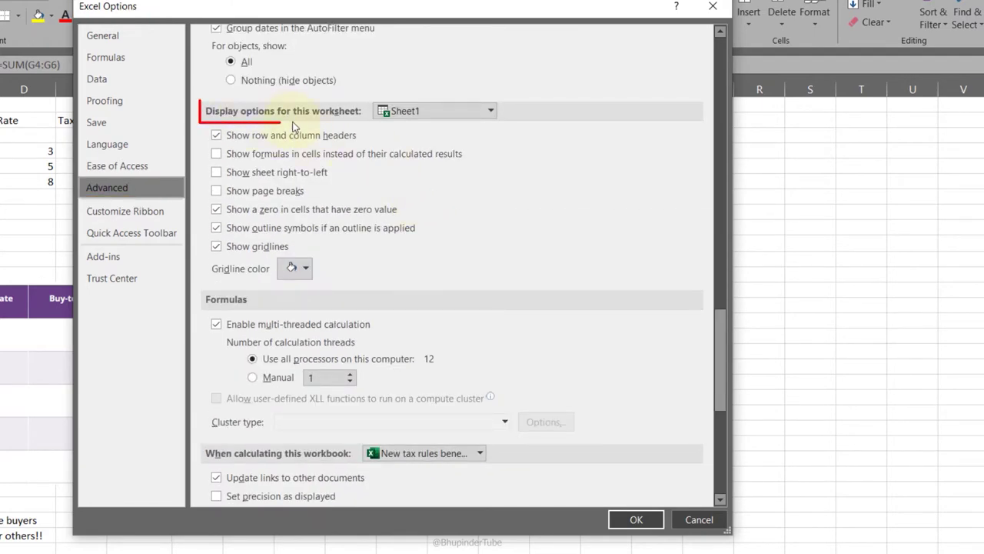
click(463, 111)
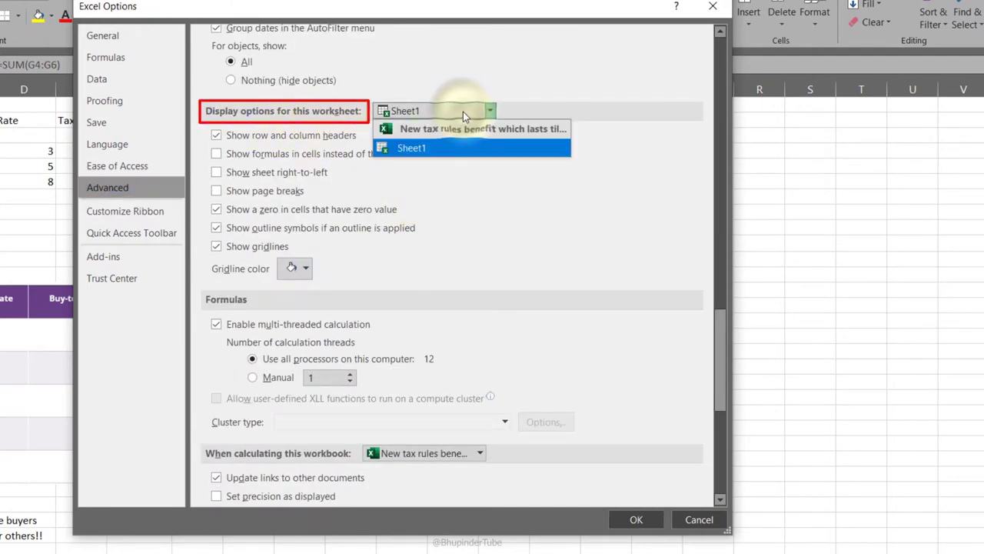
click(463, 111)
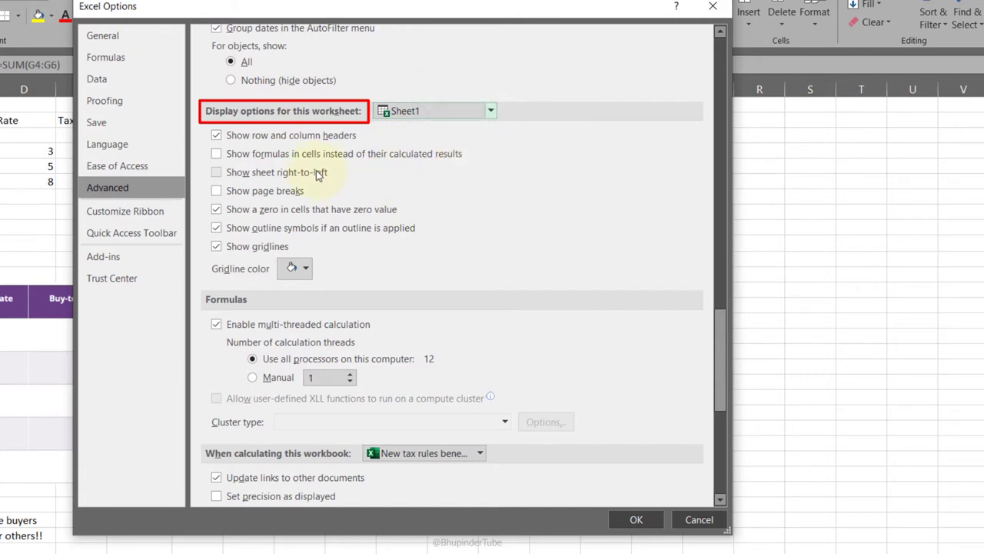
click(218, 155)
click(639, 520)
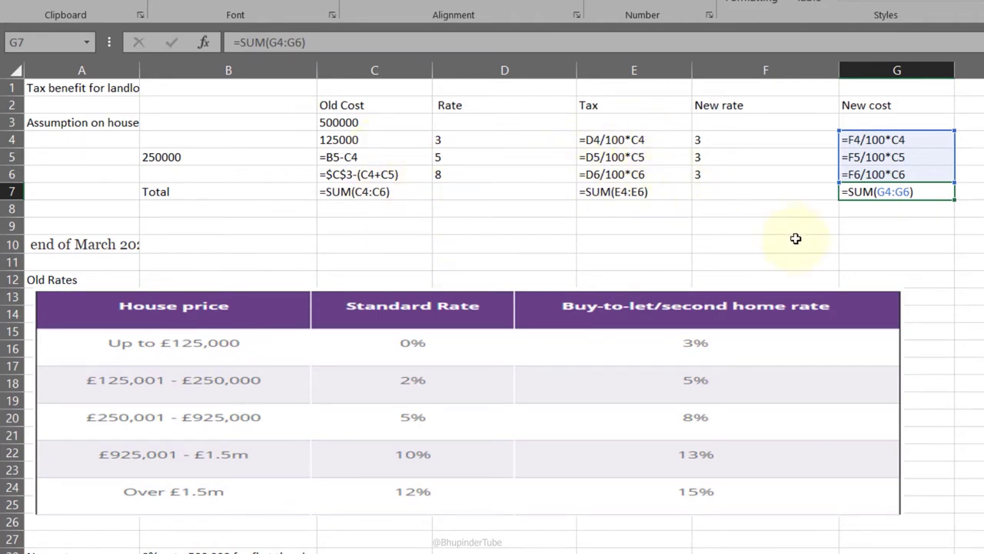
Step: Turn off showing formulas in cells for Sheet1 and apply the options
click(924, 238)
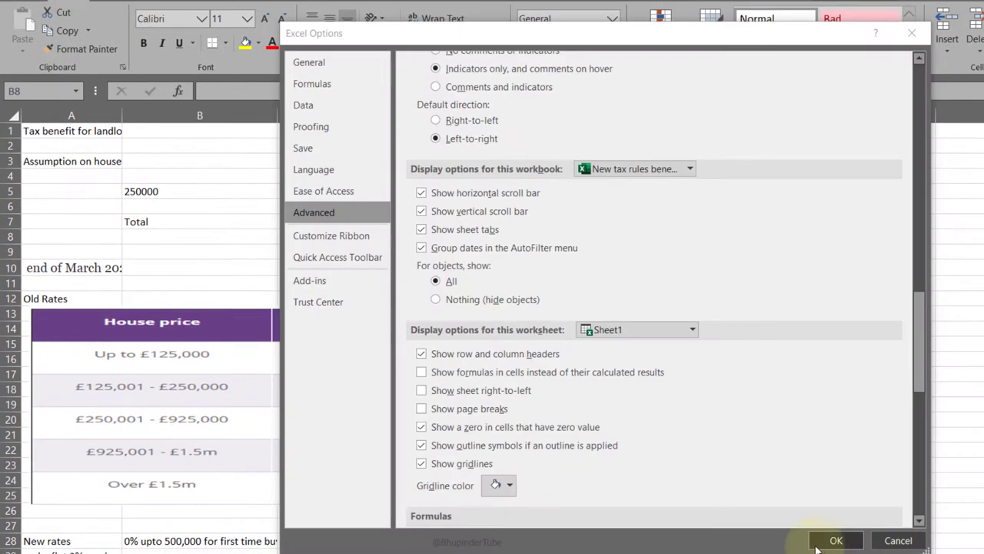
click(827, 535)
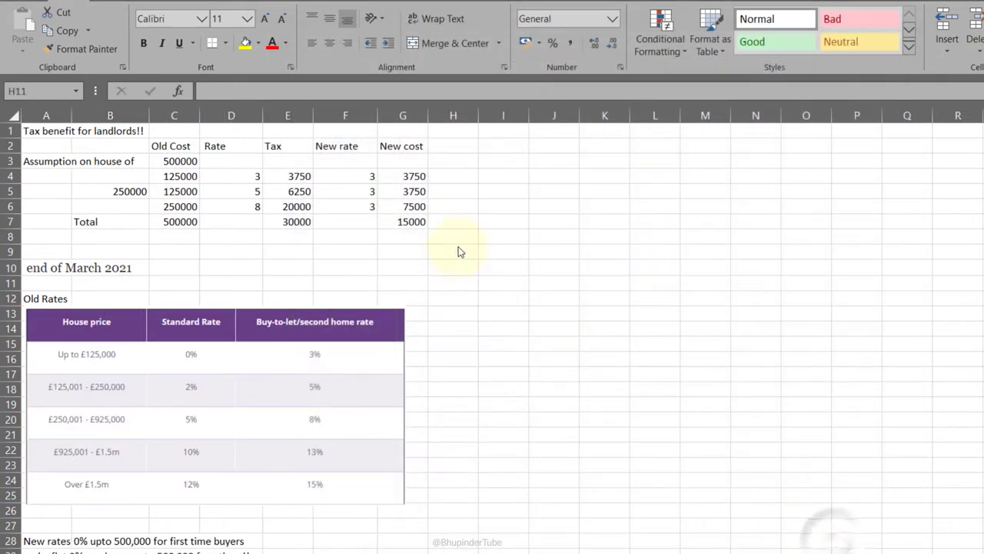
Step: Open the New cost formula in cell G4 for in-cell editing to inspect the cells it references
click(417, 176)
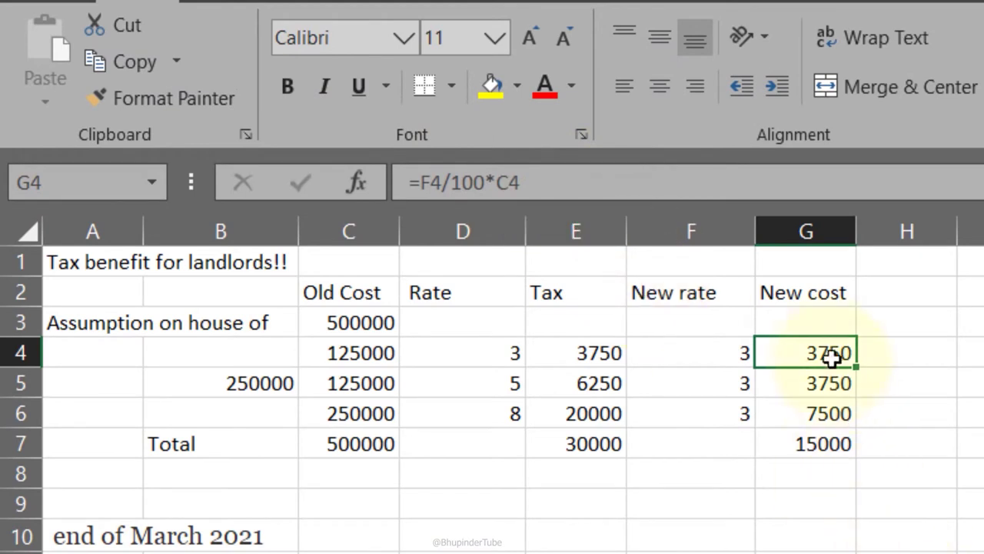
double_click(817, 352)
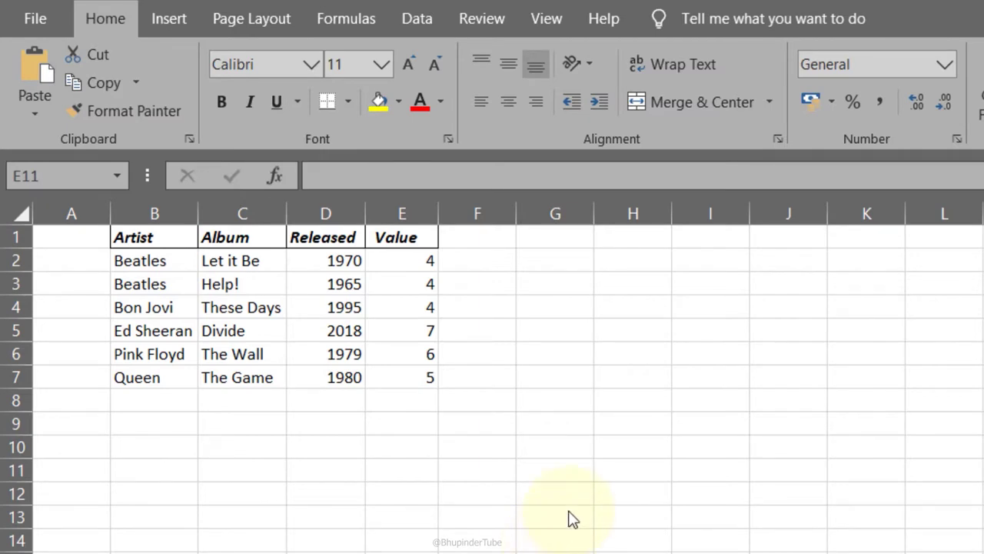
Step: Turn on filtering for the header row of the Artist, Album, Released and Value list
click(143, 262)
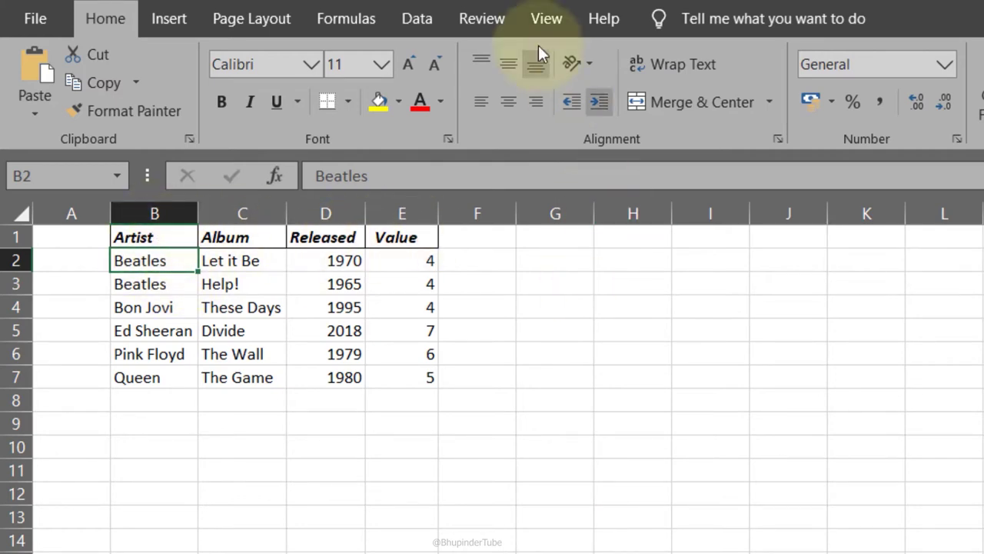
click(417, 18)
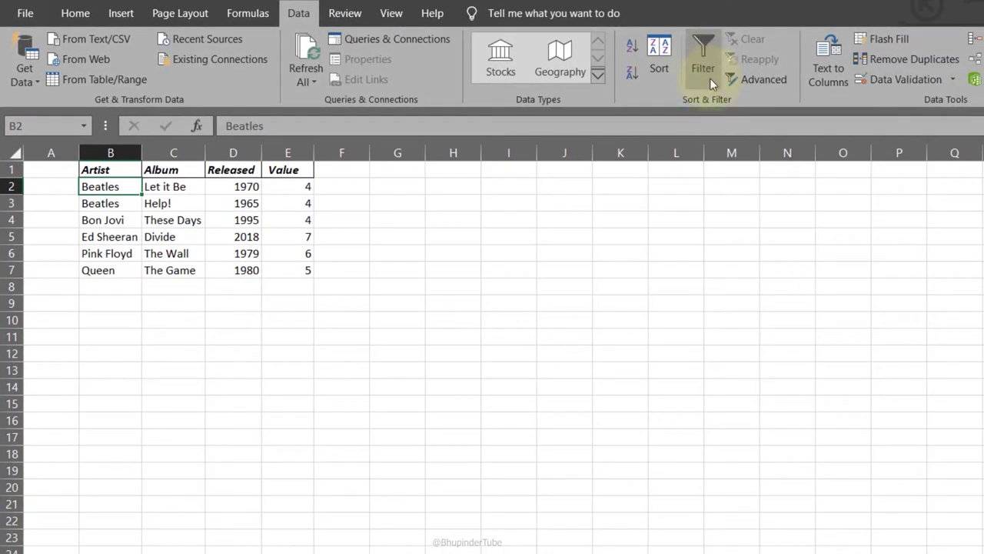
click(706, 60)
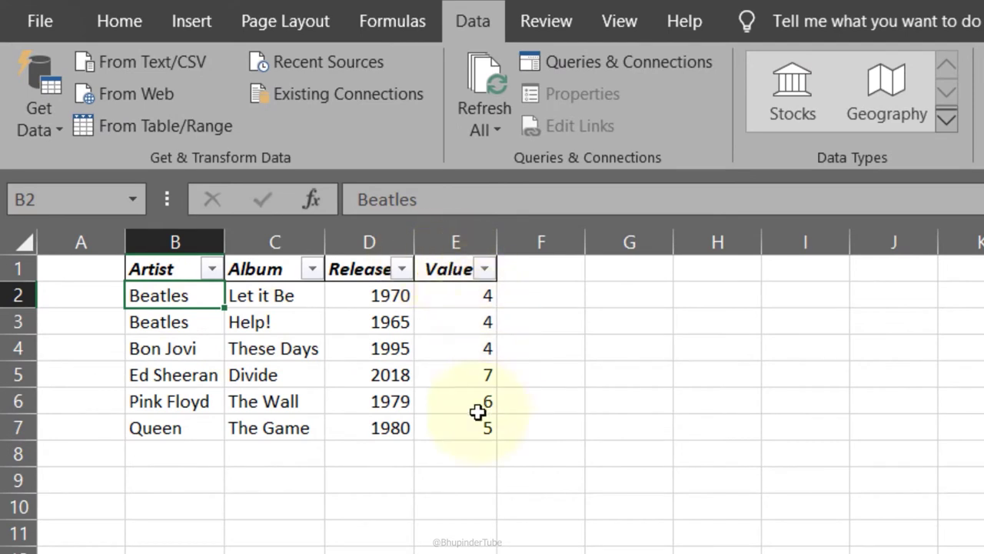
key(ctrl+End)
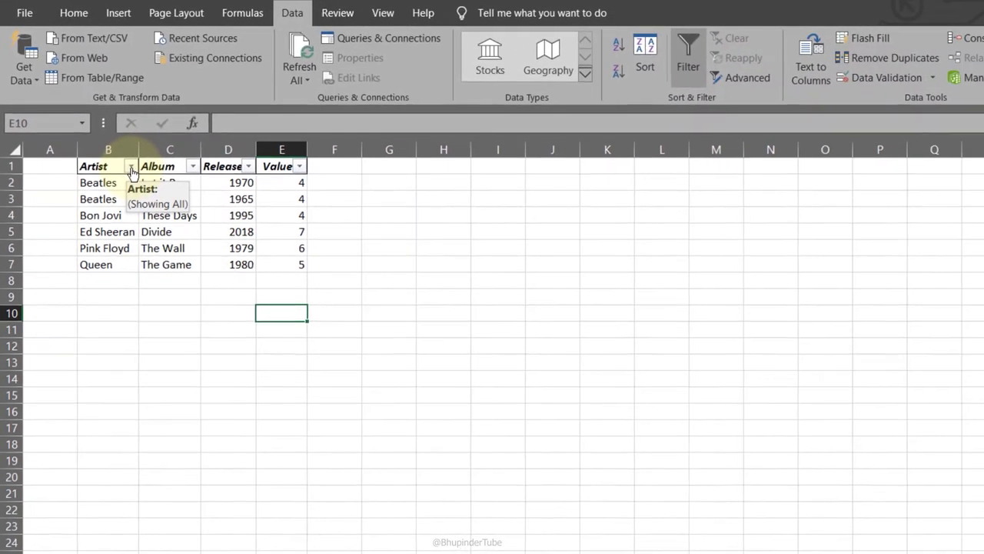
Step: Filter the Artist column to show only Beatles
click(212, 269)
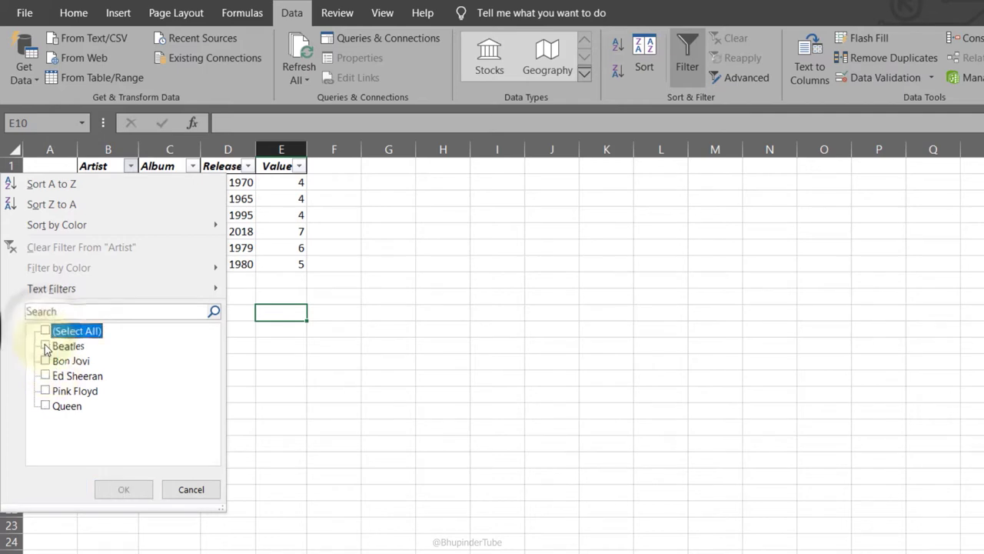
click(45, 346)
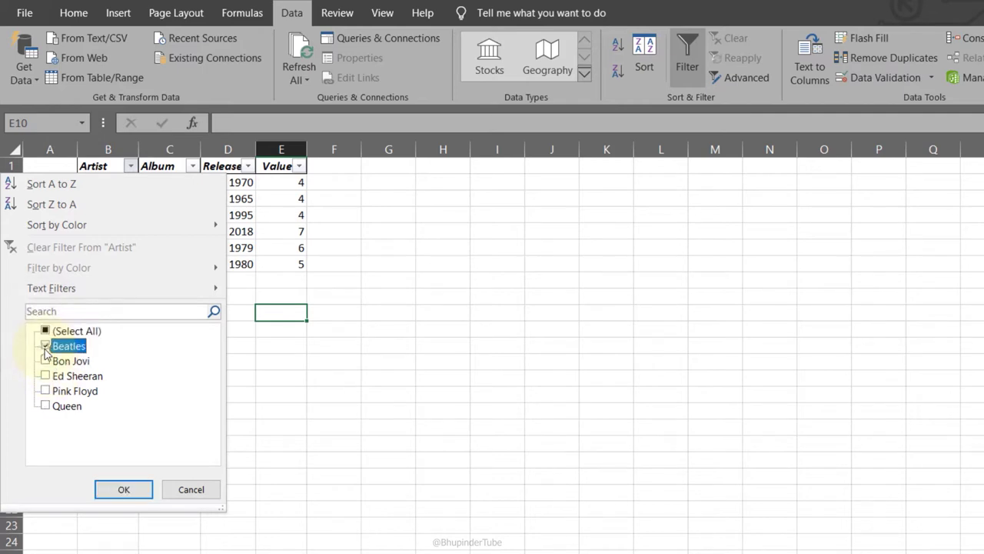
click(135, 493)
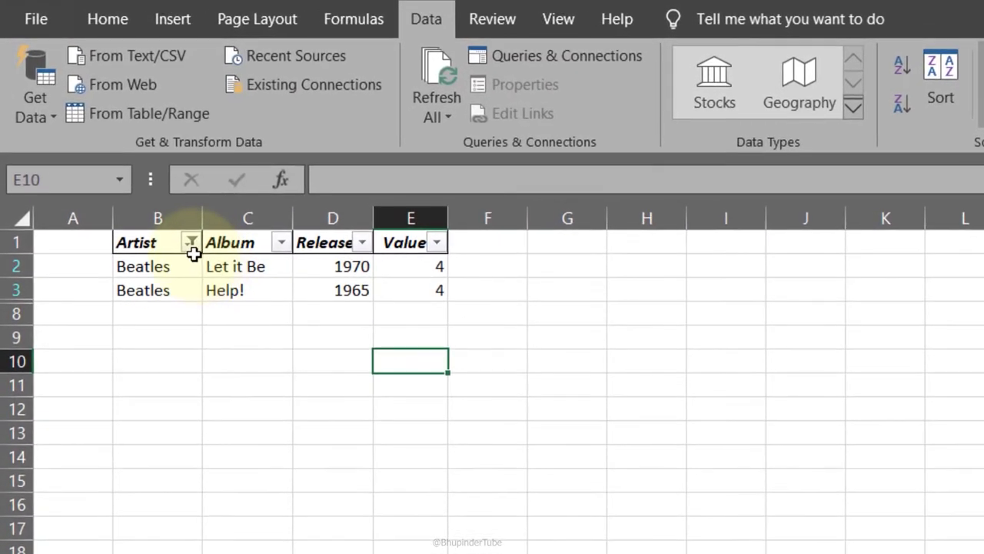
Step: Clear the Beatles filter on the Artist column by selecting all artists again
mouse_move(193, 252)
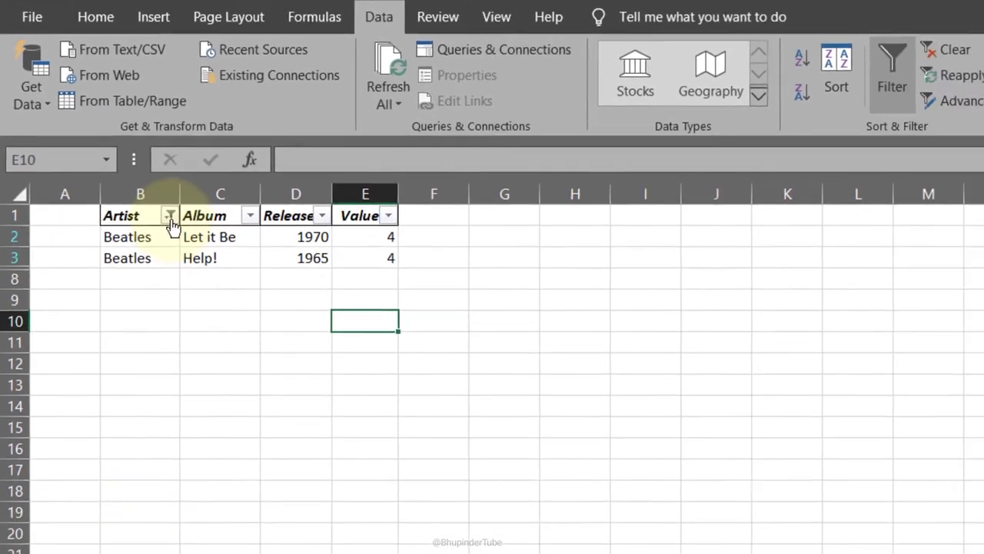
click(191, 242)
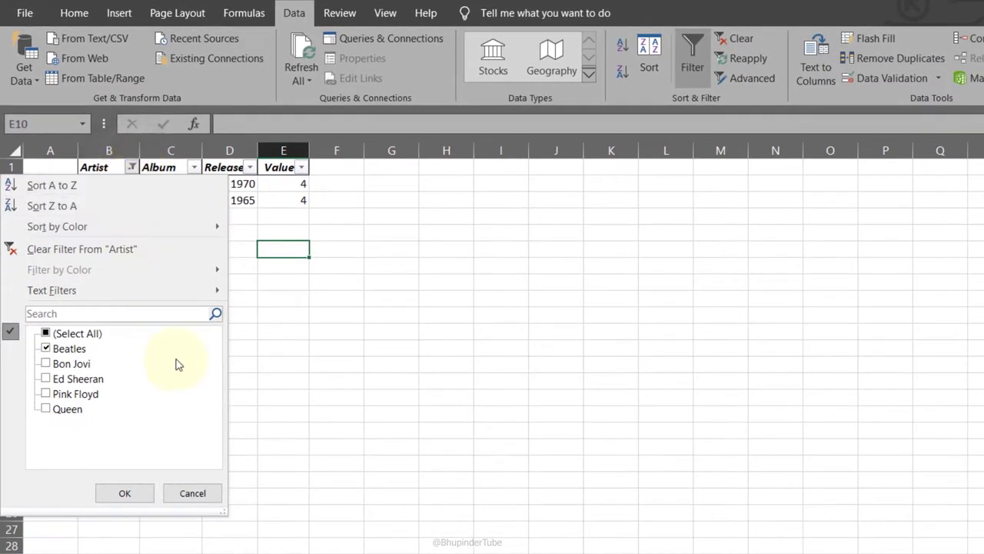
click(46, 335)
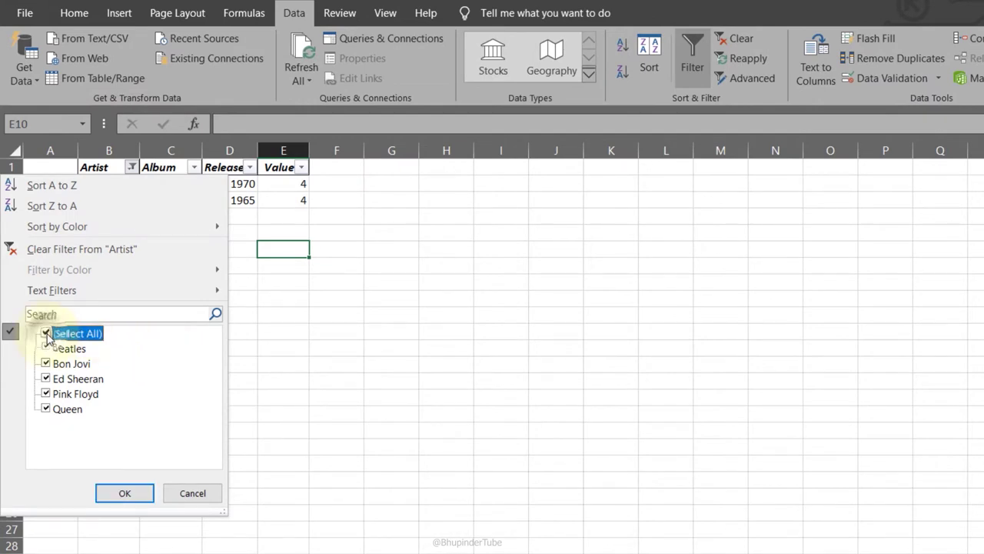
click(124, 493)
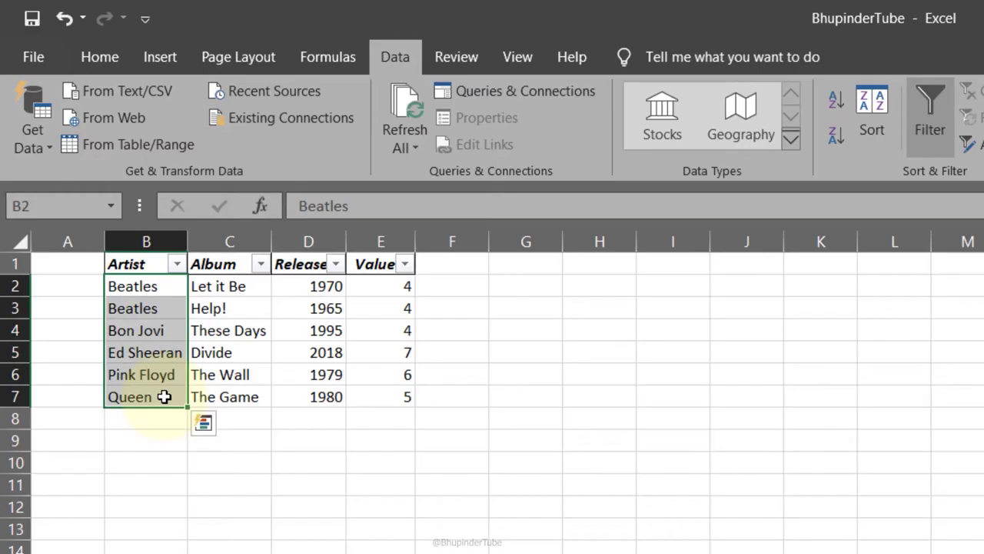
Step: Copy the artist names in B2:B7 to the cells starting at J2
key(ctrl+c)
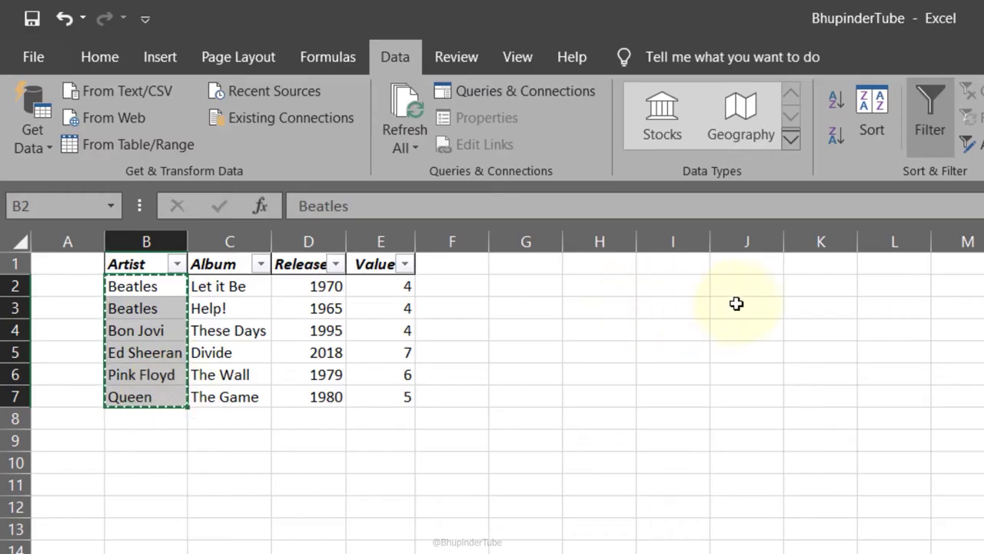
click(749, 289)
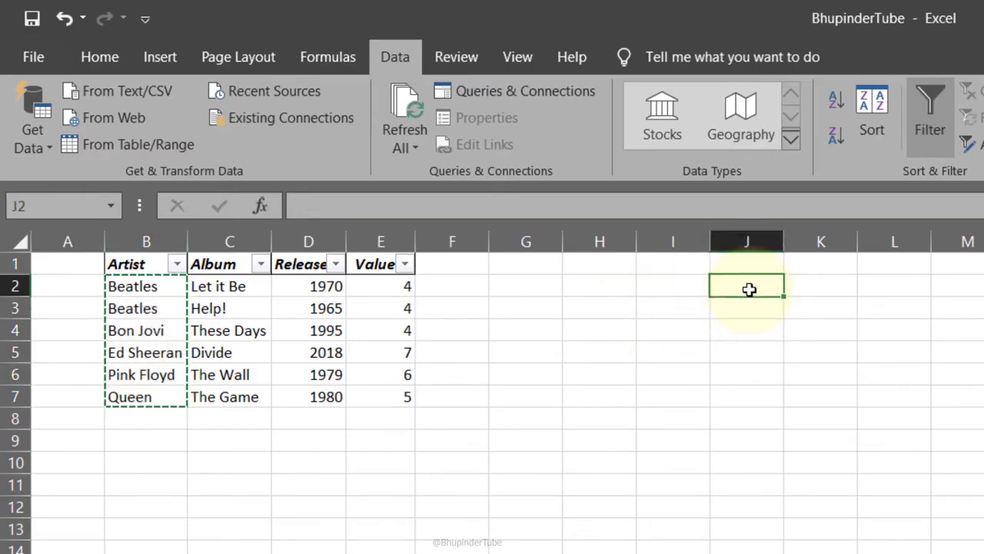
key(ctrl+v)
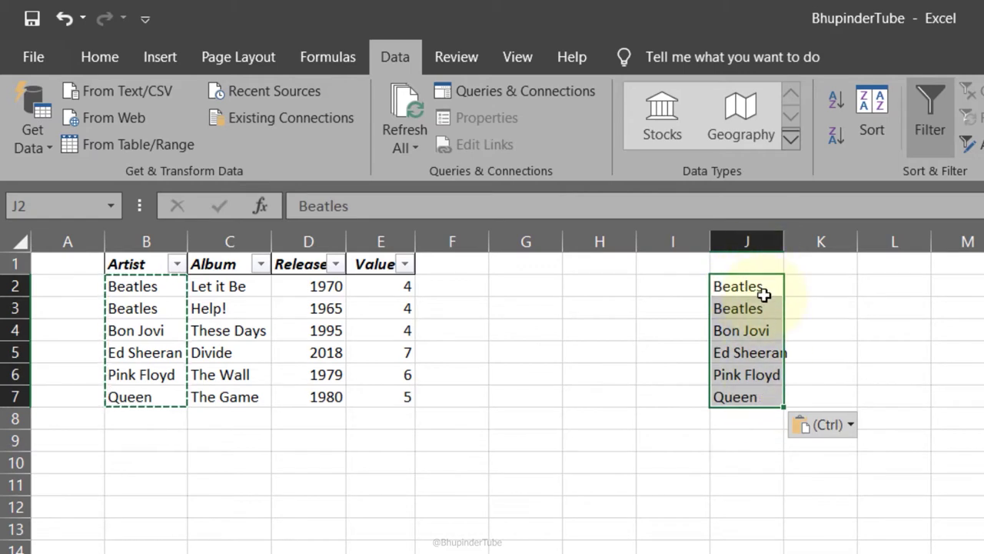
click(687, 294)
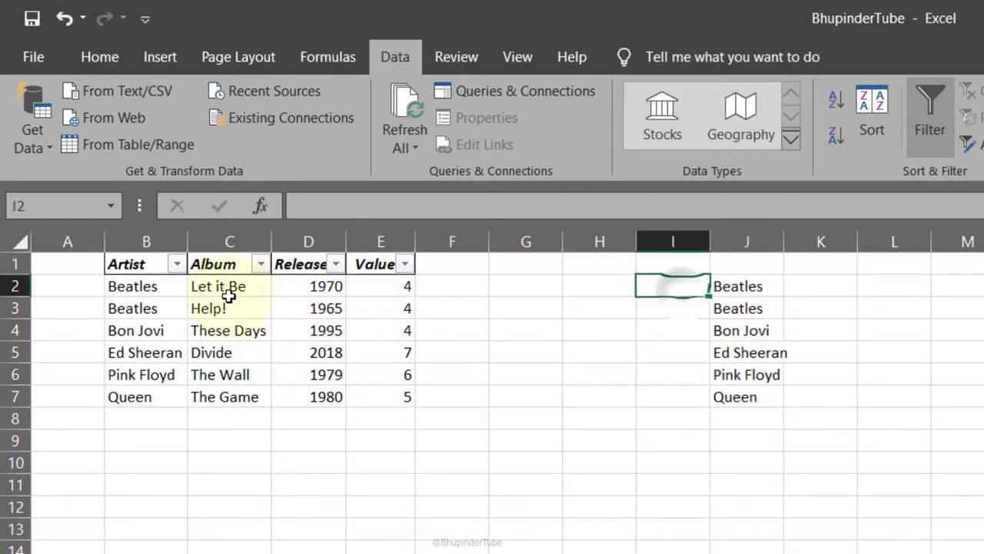
Step: Restrict cell B7 to a validation list with source =$J$2:$J$7 and pick Queen from its in-cell drop-down
click(172, 288)
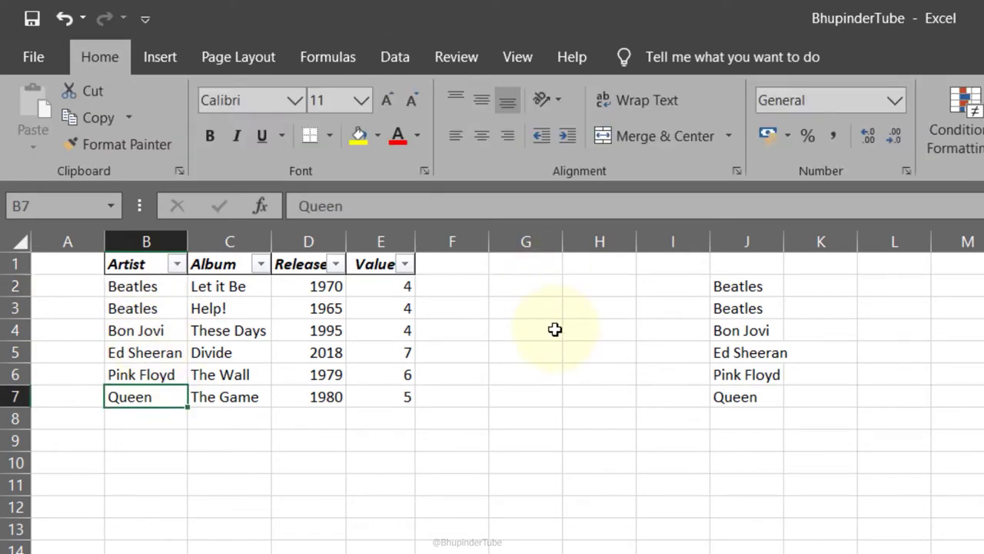
click(394, 57)
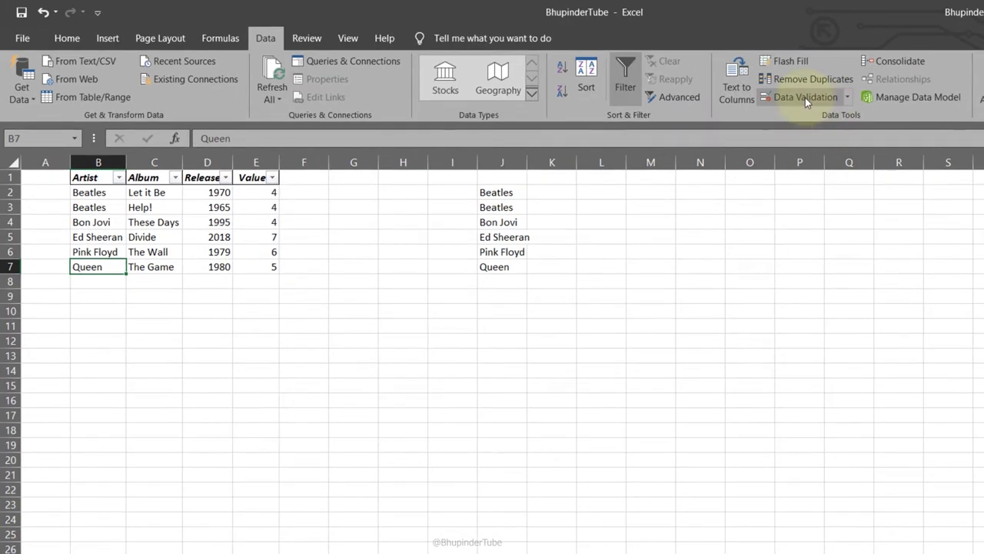
click(805, 98)
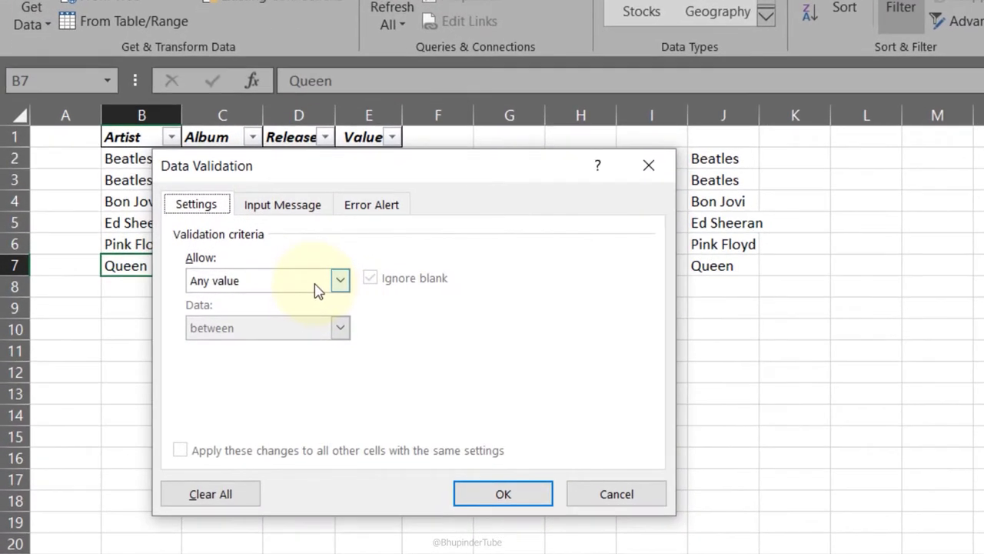
click(234, 278)
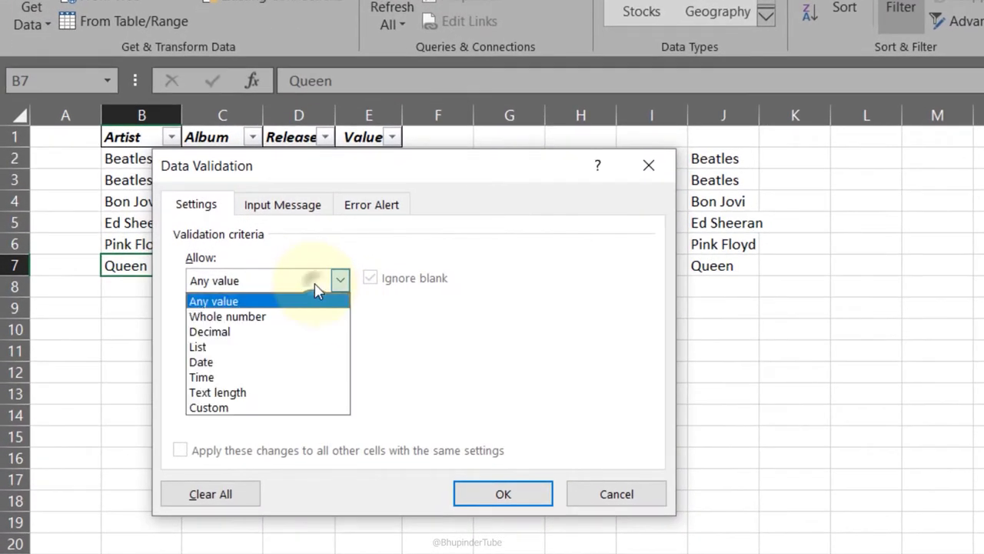
click(269, 346)
click(265, 375)
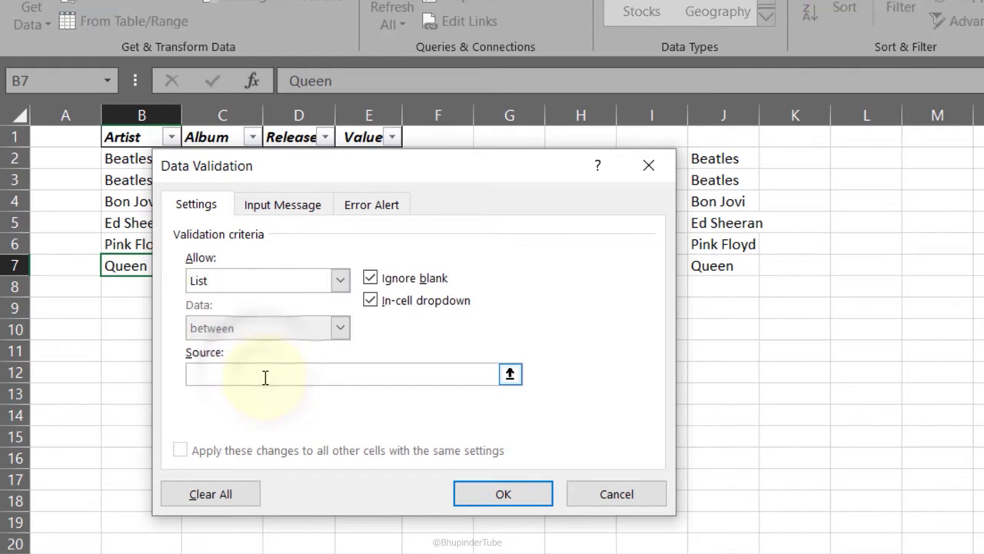
drag(433, 167, 358, 163)
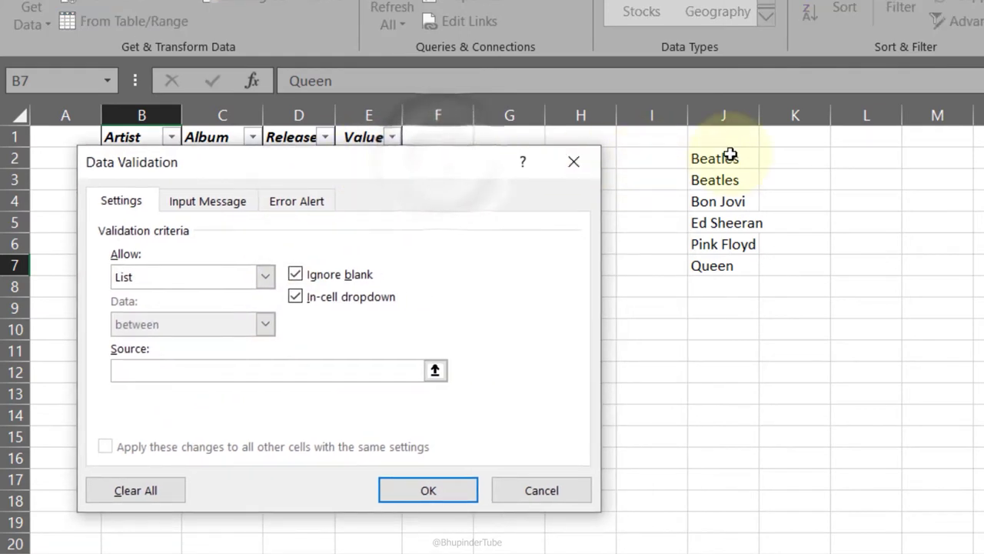
drag(725, 153, 722, 263)
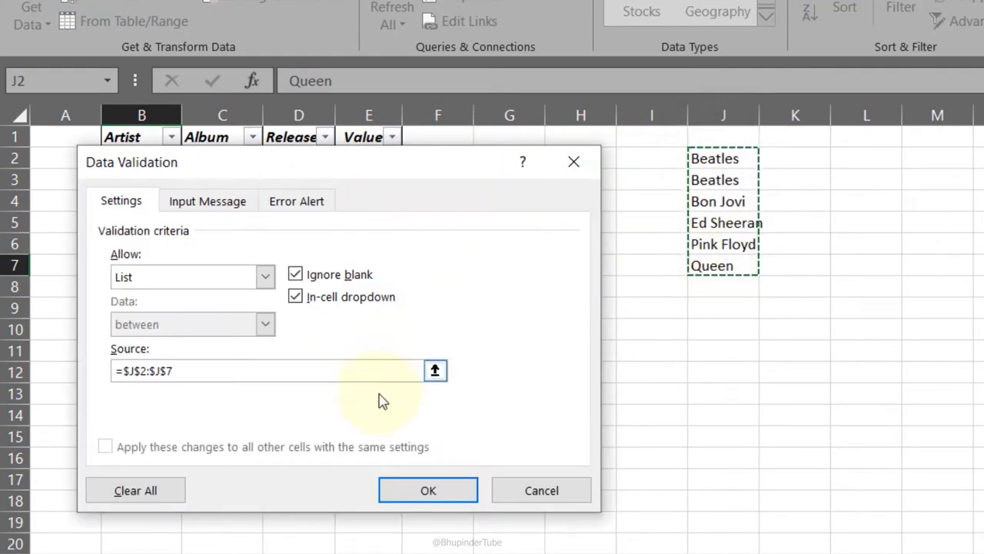
click(393, 486)
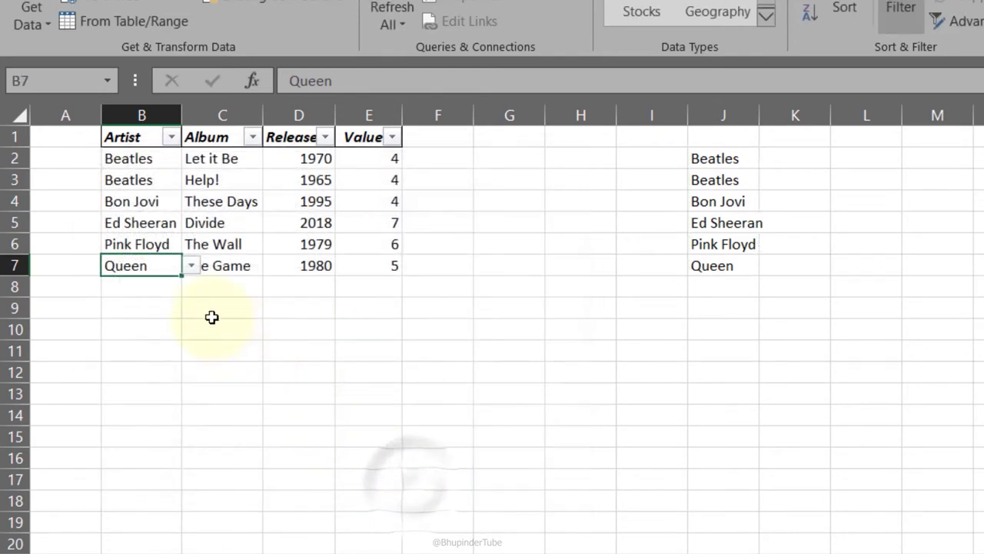
click(190, 267)
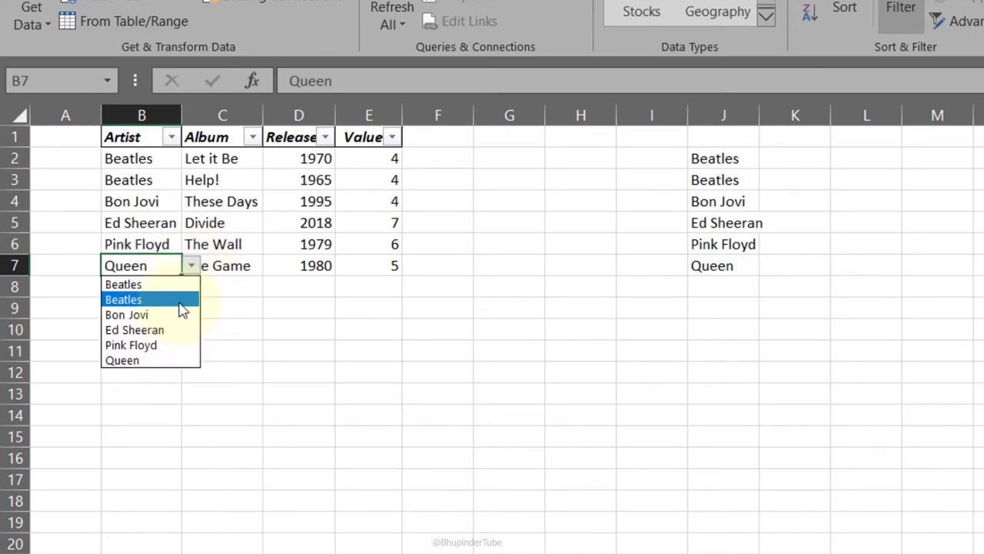
click(154, 360)
Step: Replace the artist in cell B4 with a copy of validated cell B7 and choose Bon Jovi from its drop-down list
click(148, 202)
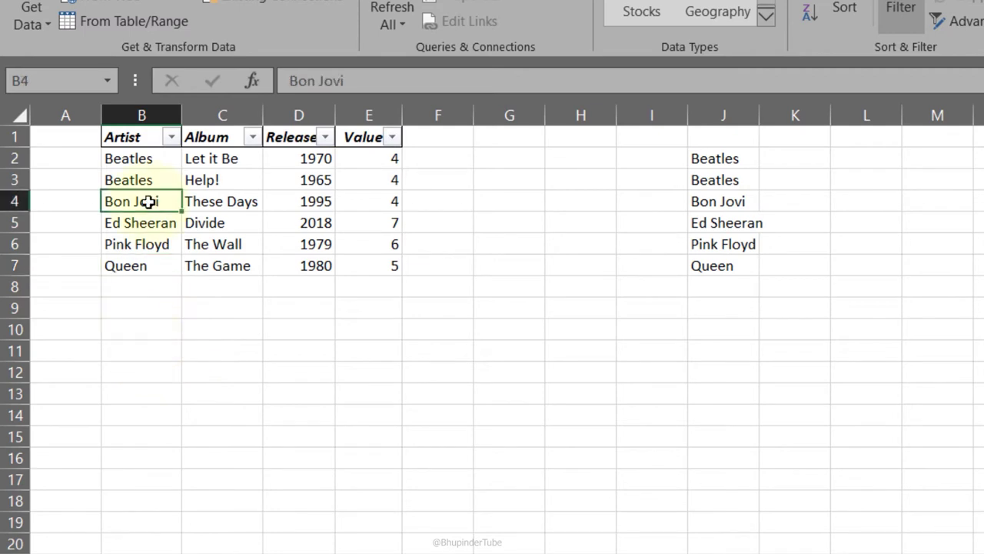
key(Delete)
click(151, 262)
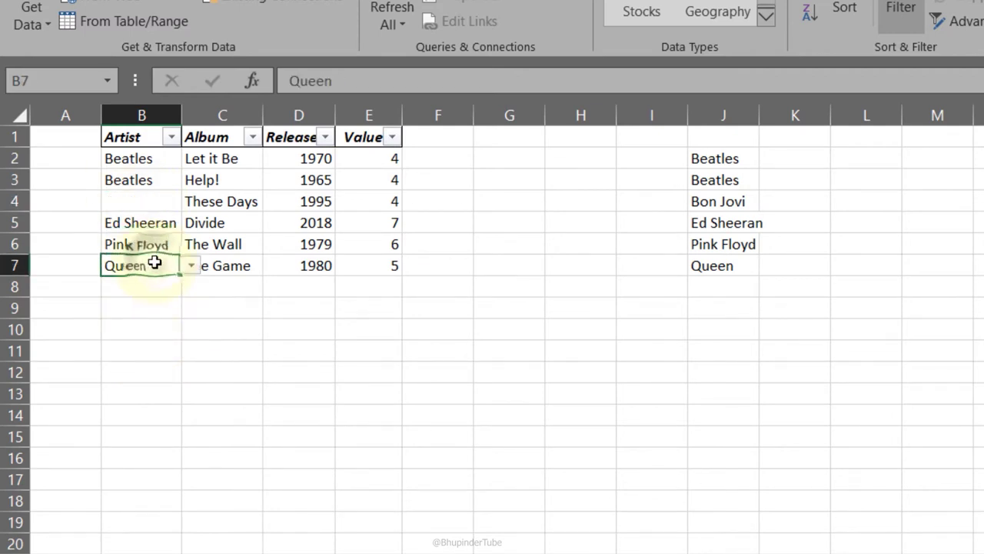
key(ctrl+c)
click(177, 199)
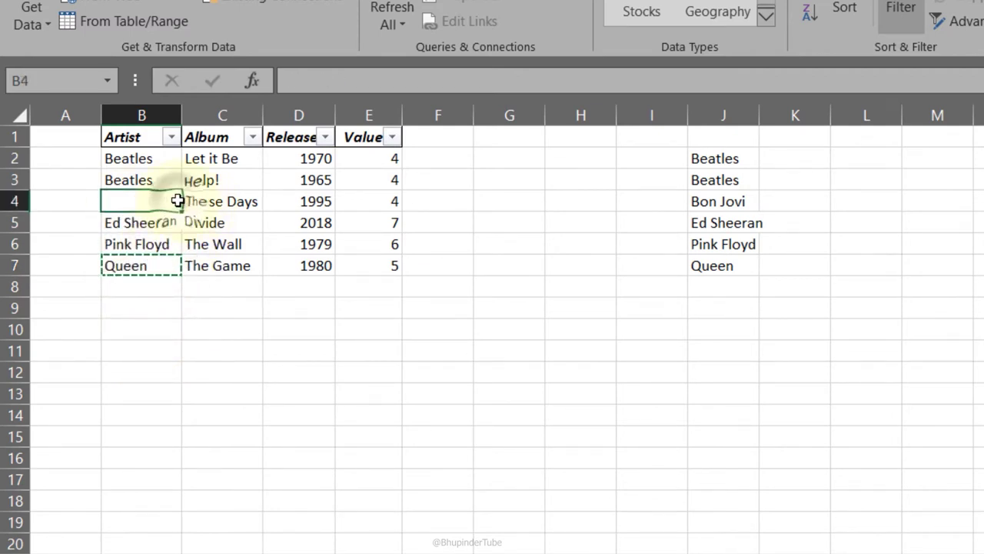
key(ctrl+v)
key(Escape)
click(191, 202)
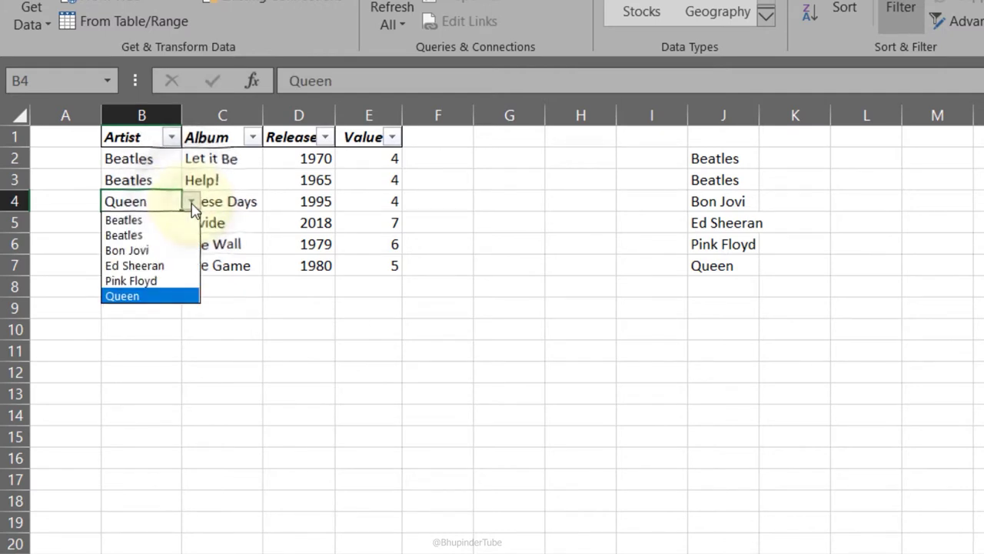
click(172, 254)
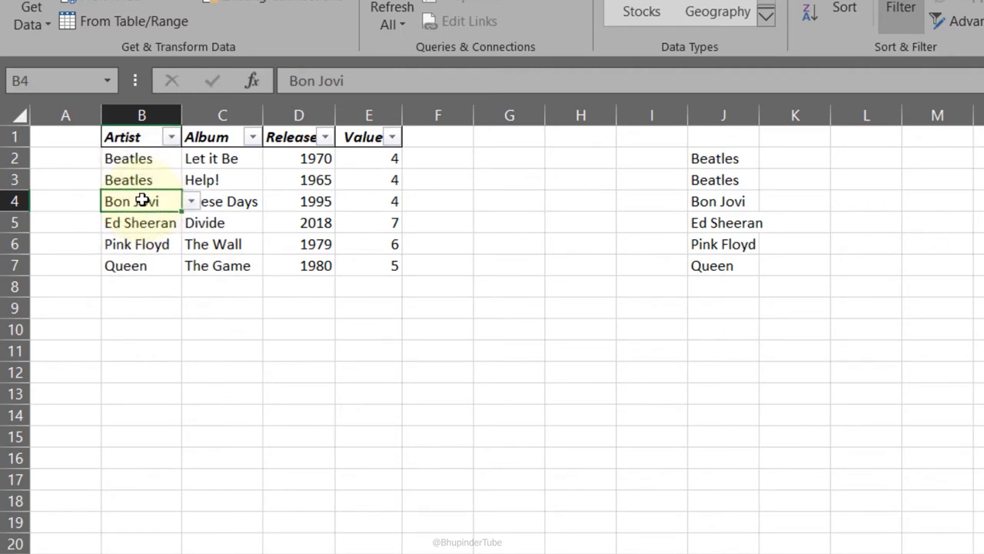
Step: Try to enter the misspelled artist name "baetles" in cell B4 to test the validation list
text(b)
key(Delete)
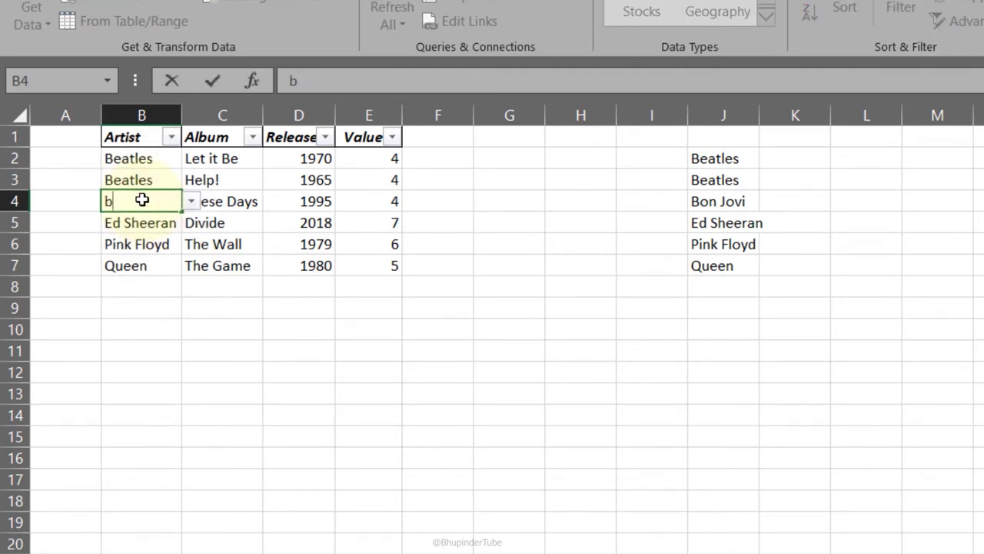
text(aetles)
key(Return)
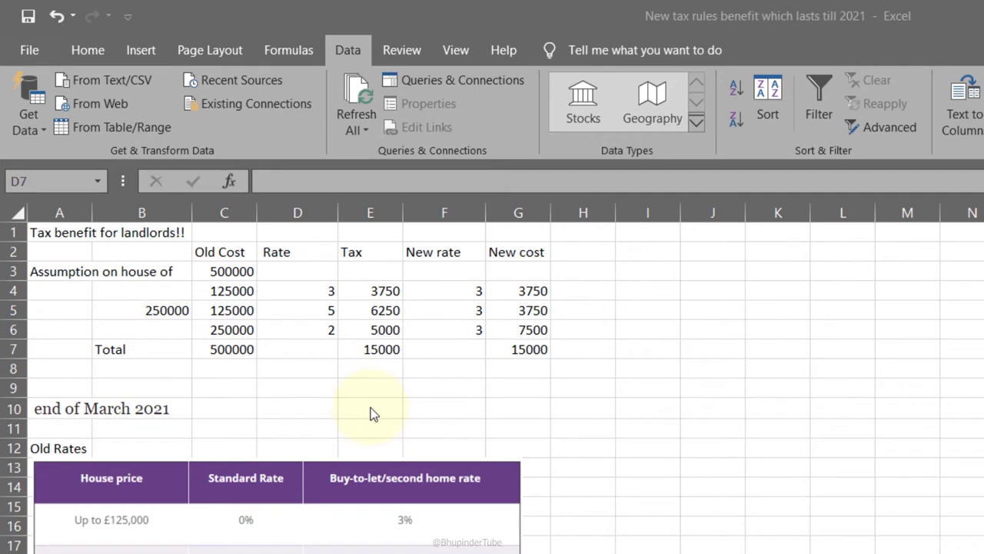
Step: Examine the total Tax formula in cell E7 and the rates in D4:D6 that it depends on
click(376, 351)
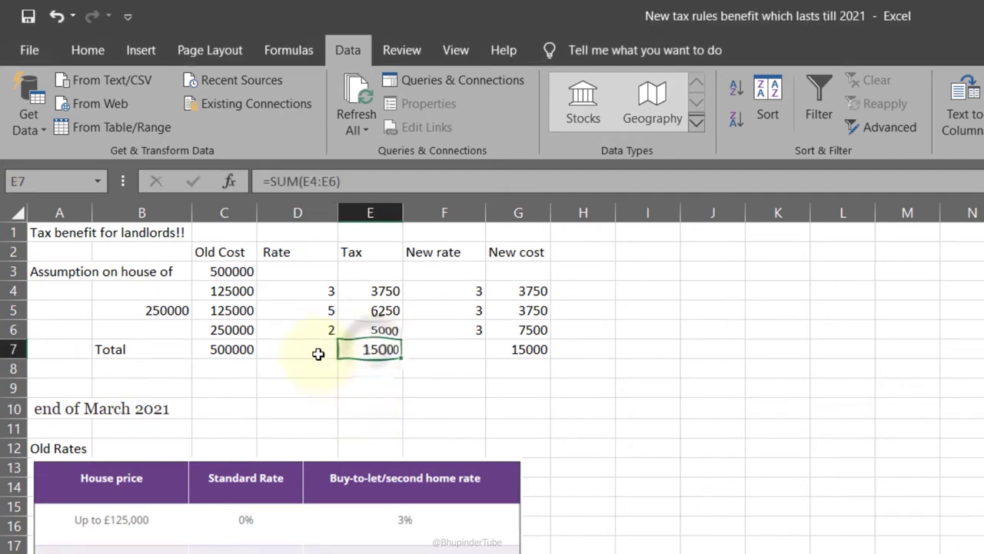
click(315, 332)
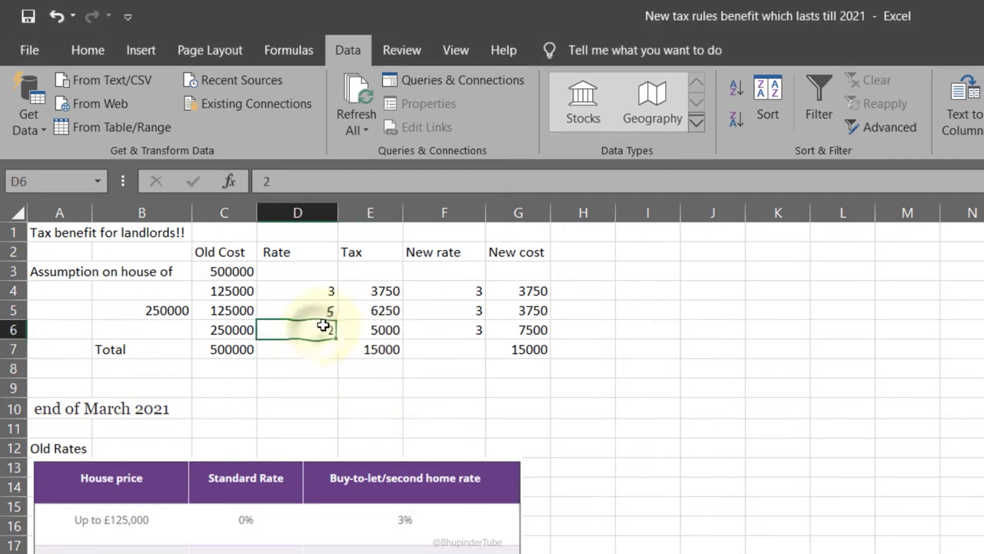
click(386, 348)
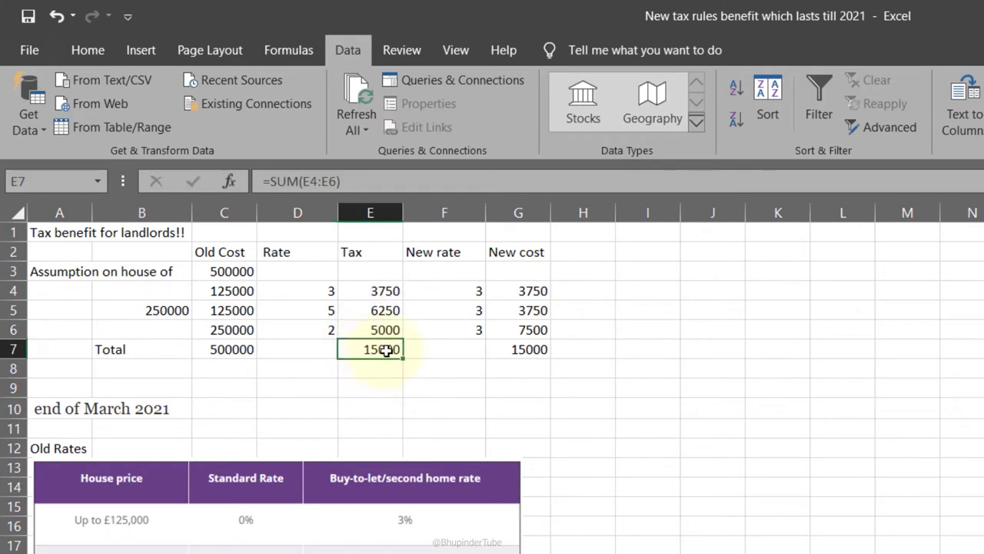
click(322, 336)
click(312, 295)
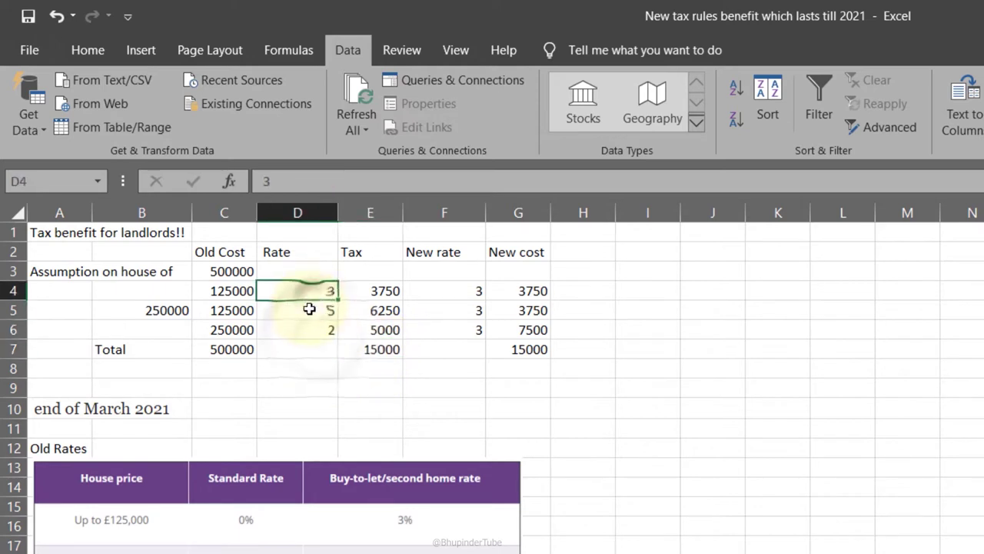
click(310, 309)
click(310, 292)
click(310, 309)
click(308, 326)
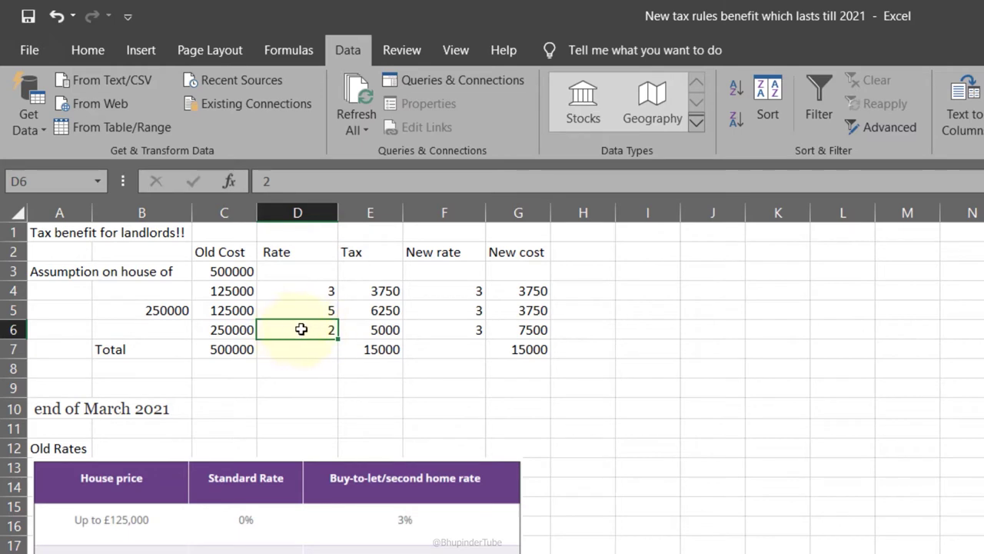
click(380, 347)
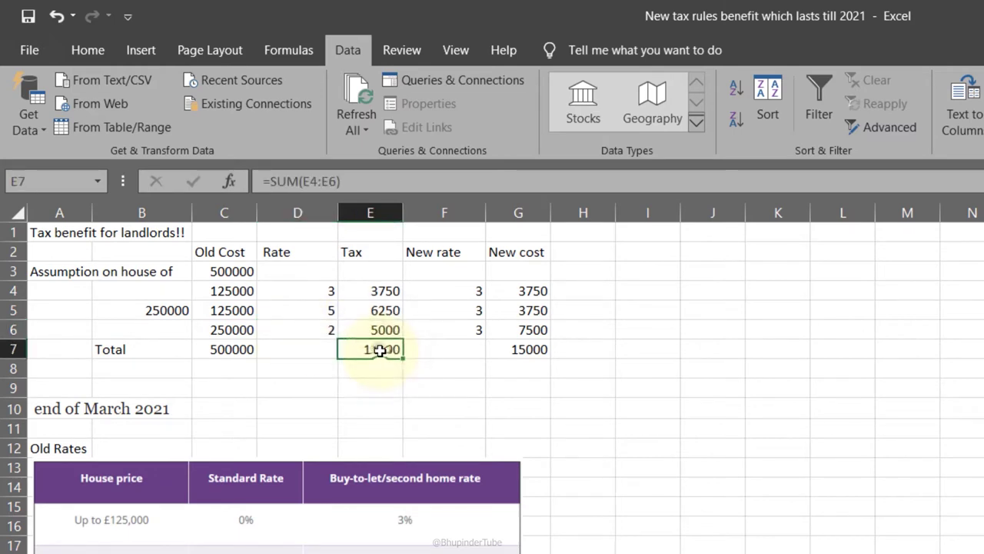
double_click(378, 348)
key(ctrl+Return)
Step: Try the rates 3, 4 and finally 4.5 in cell D6 to see their effect on the total Tax
click(315, 330)
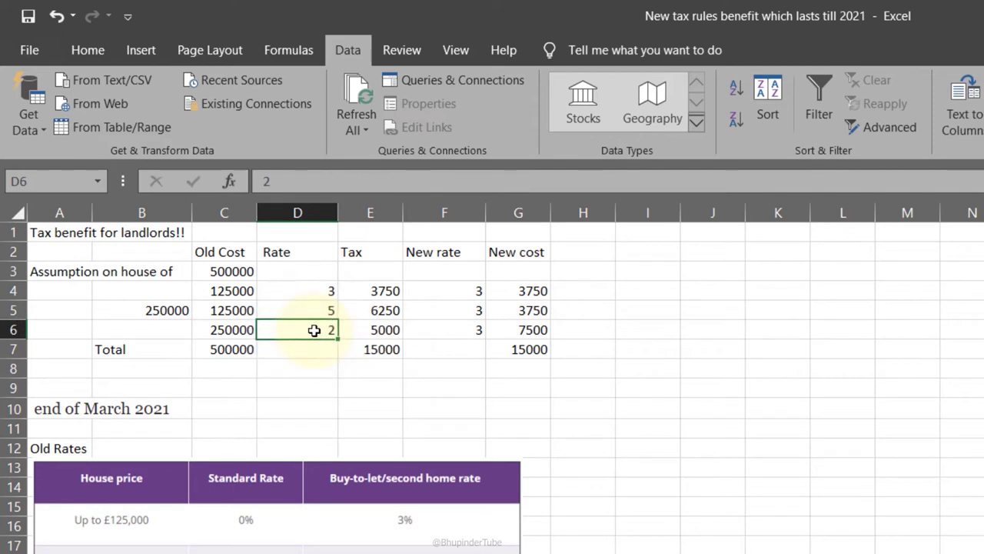
text(3)
key(Return)
click(315, 330)
text(4)
key(Return)
click(314, 330)
text(4)
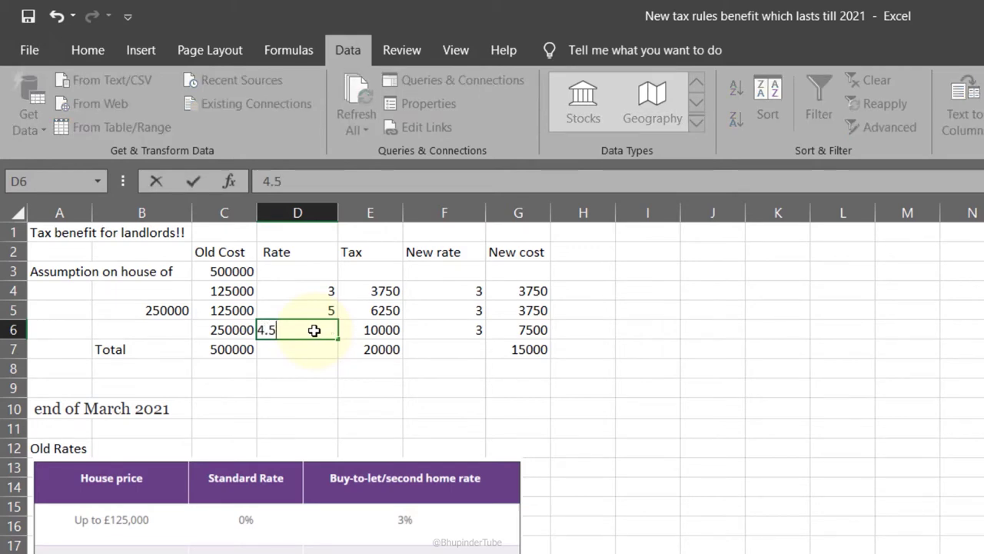
key(Return)
click(314, 330)
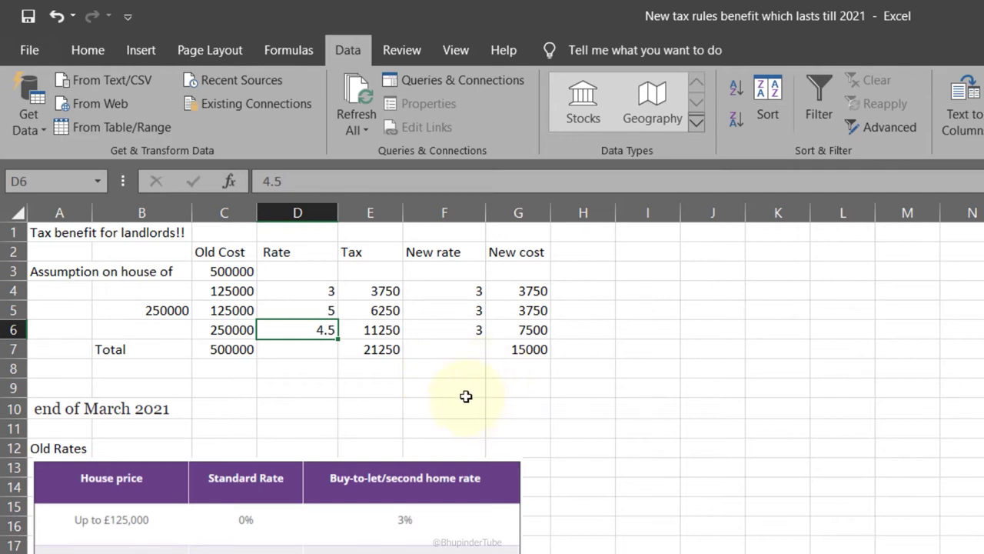
Step: Use Goal Seek to set the total Tax in cell E7 to 30000 by changing the rate in cell D6
click(392, 351)
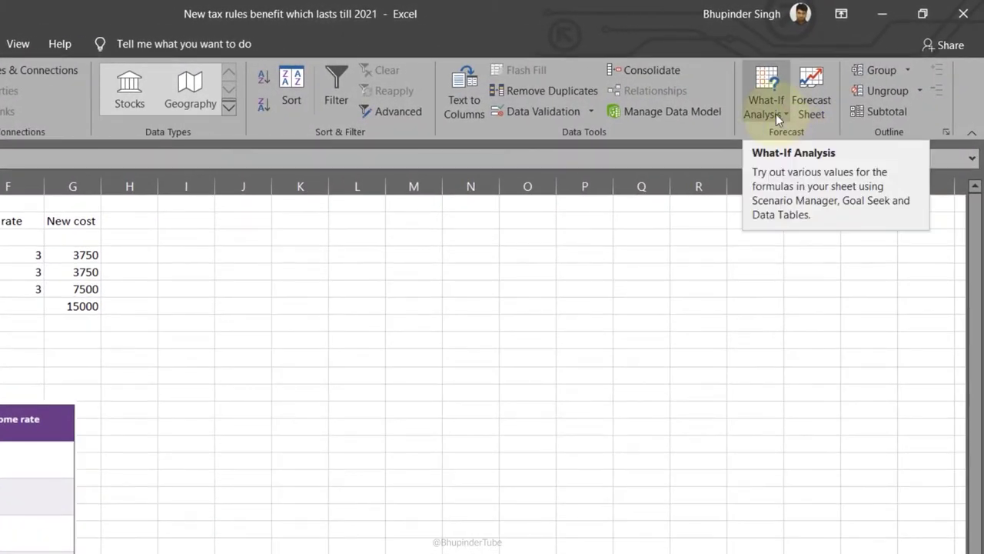
click(776, 113)
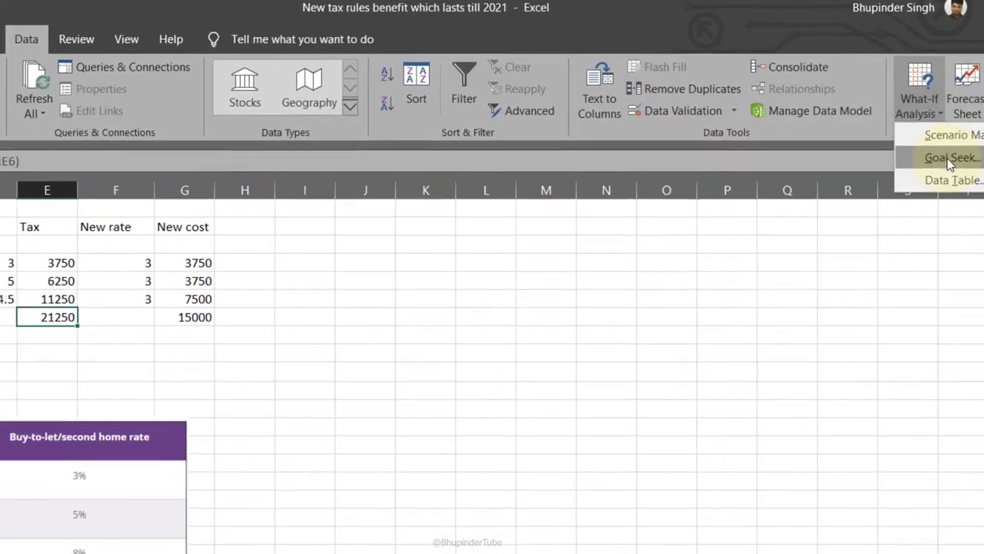
click(795, 157)
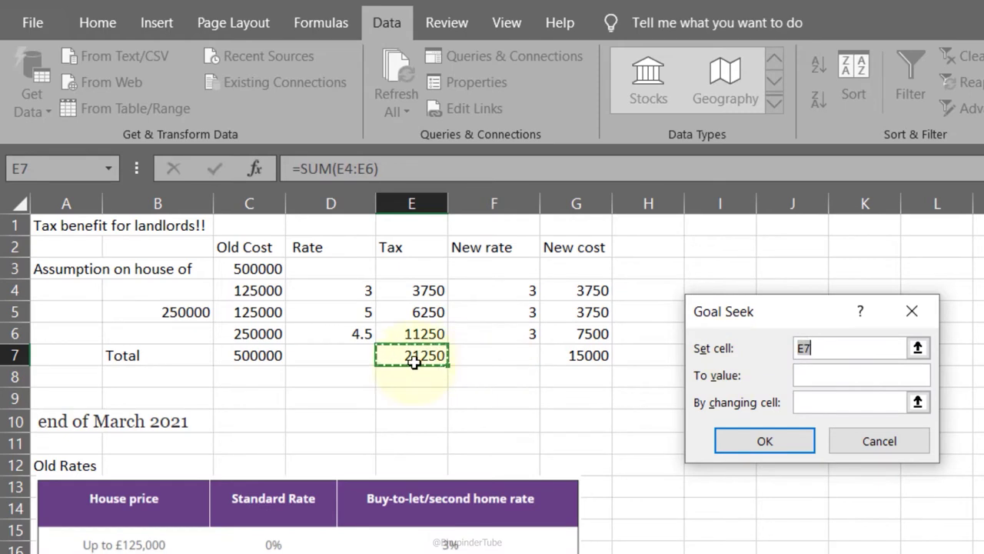
click(832, 369)
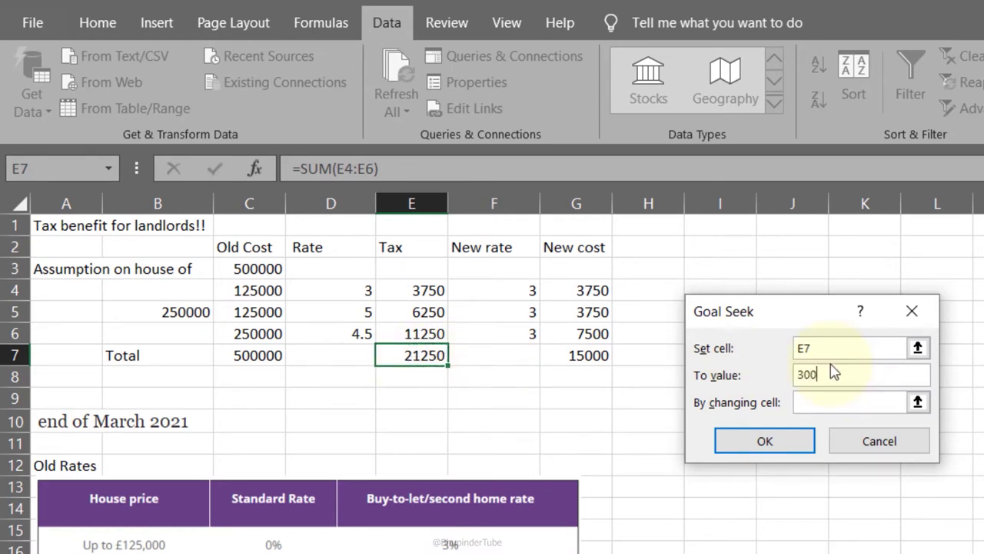
click(799, 401)
click(345, 333)
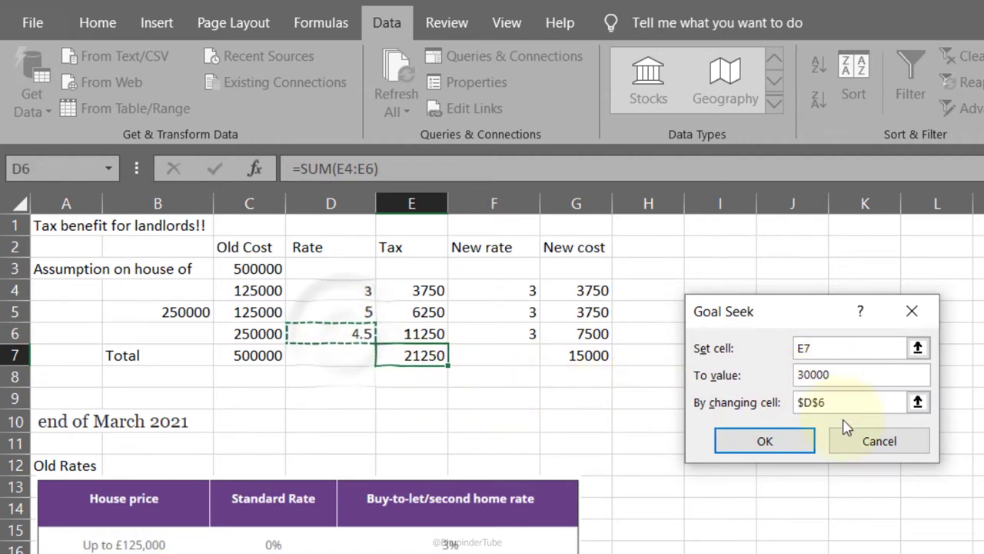
click(765, 441)
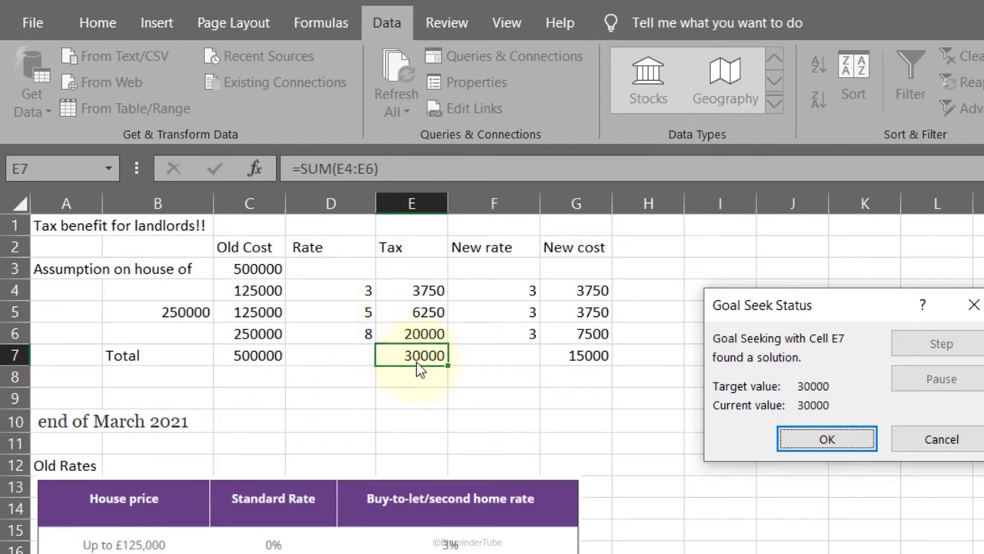
click(827, 439)
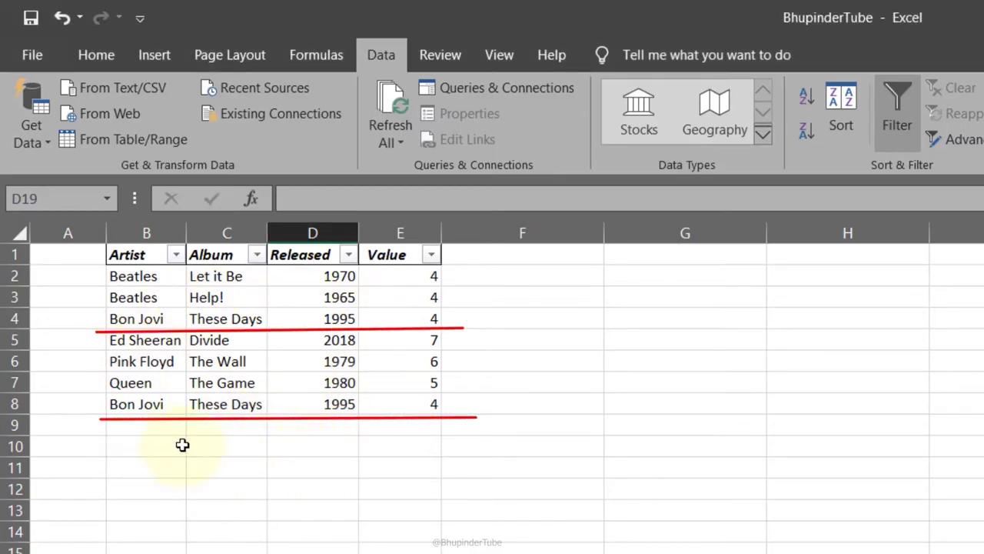
click(146, 486)
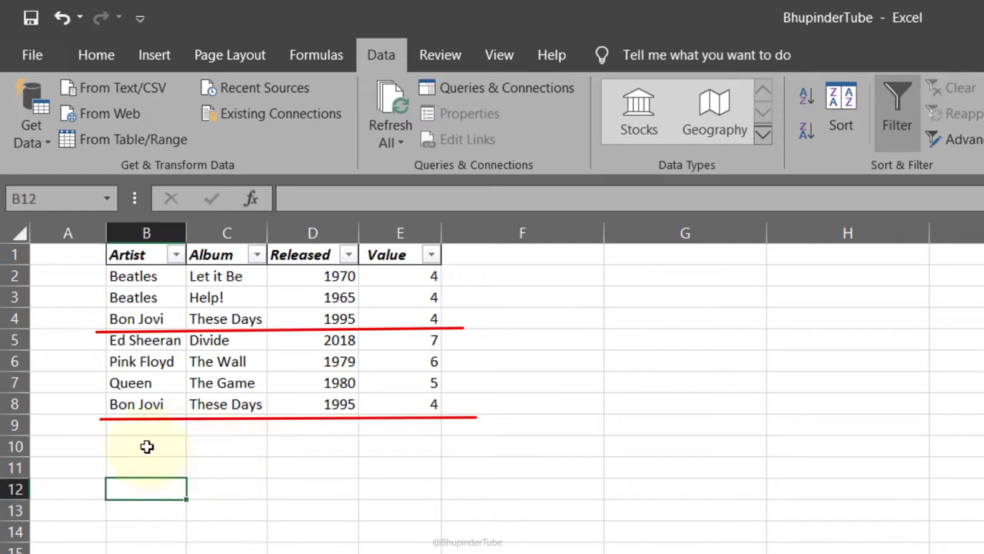
click(123, 419)
click(146, 335)
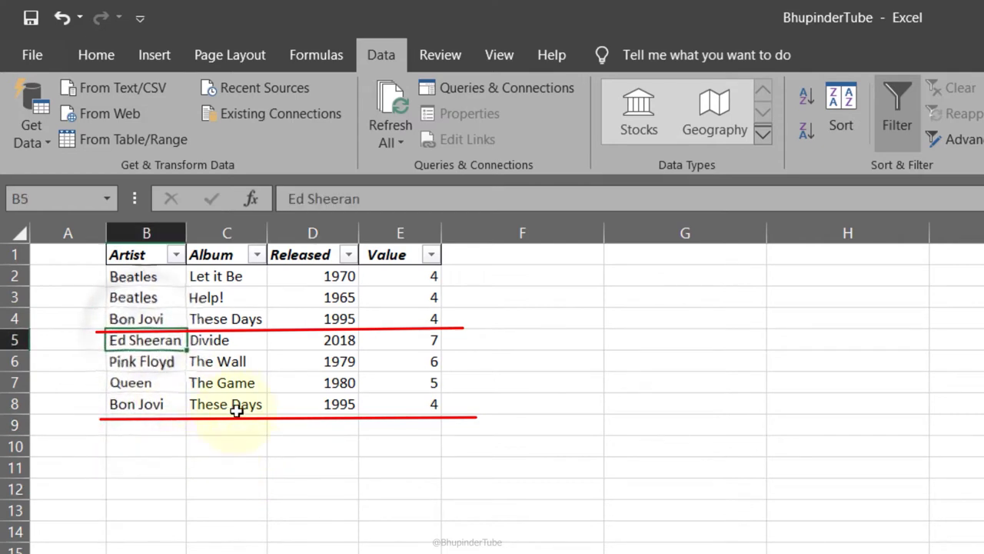
click(416, 437)
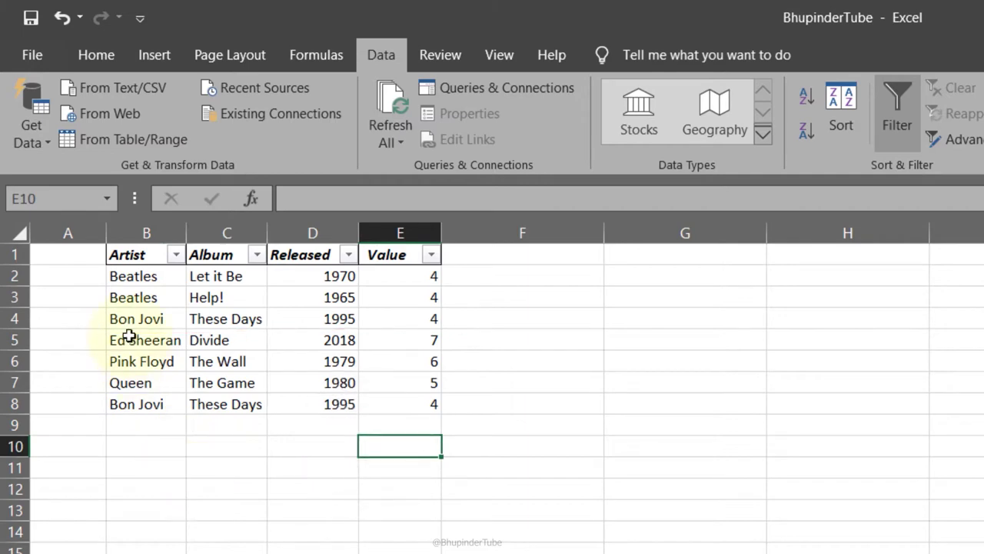
Step: Remove duplicate rows from the album list in B1:E8, comparing the Artist, Album, Released and Value columns
drag(127, 255, 423, 403)
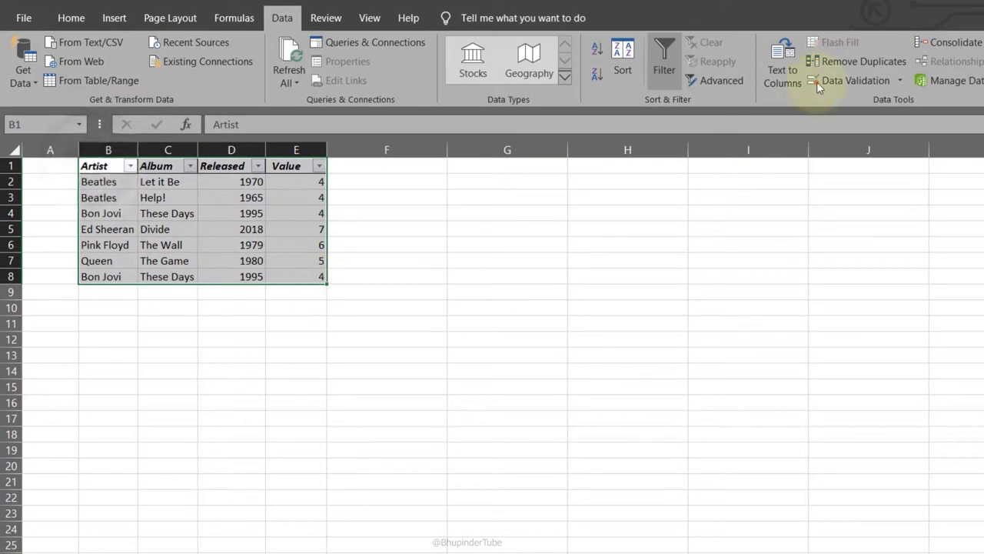
click(859, 63)
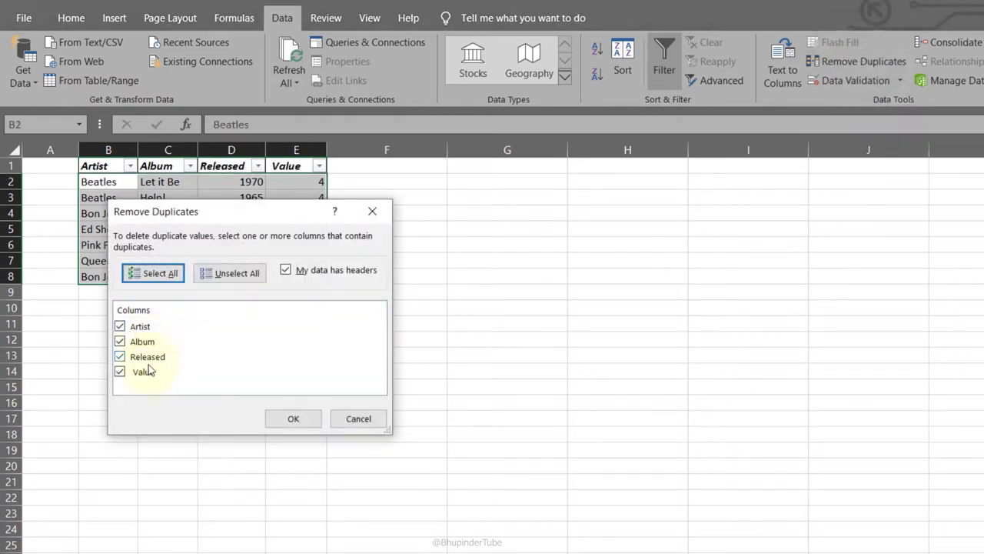
click(163, 281)
click(288, 419)
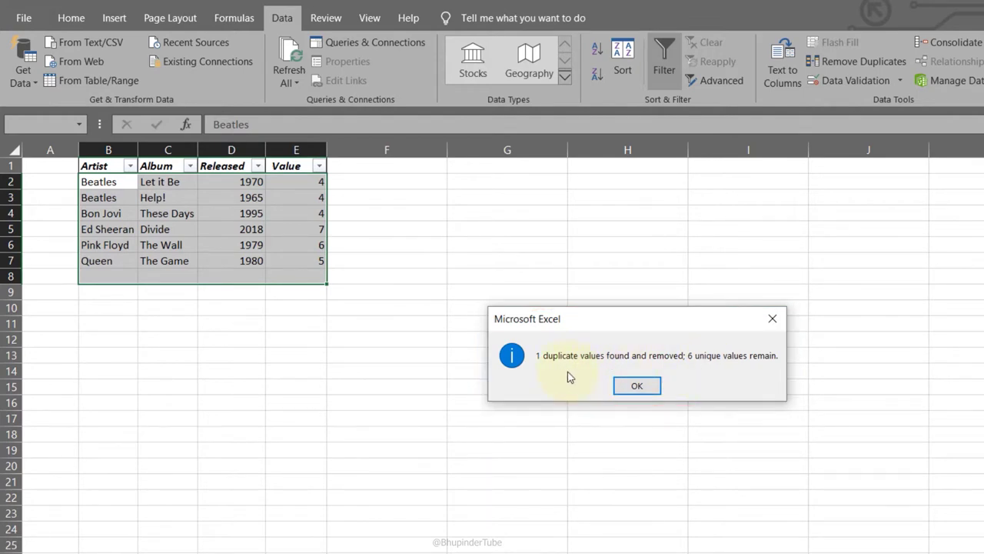
click(645, 384)
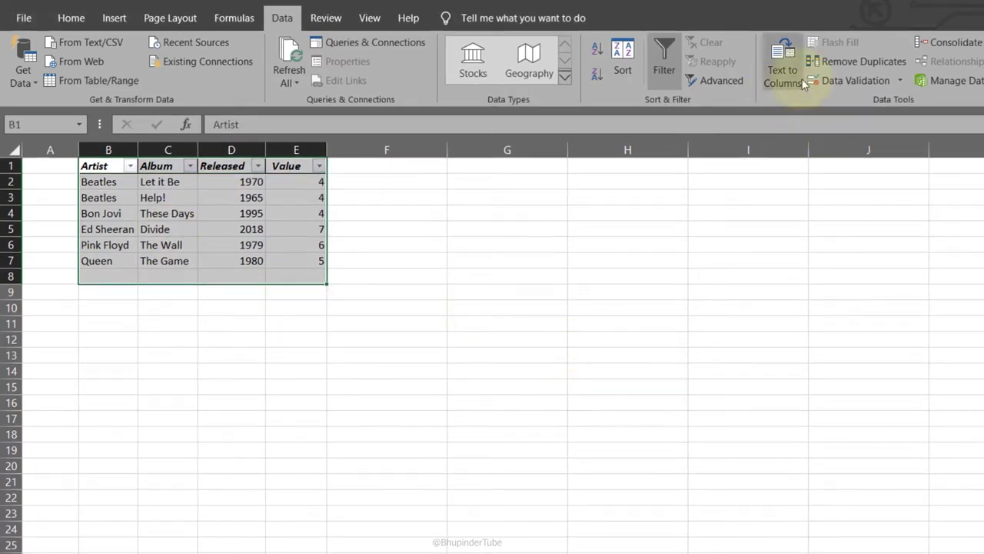
Step: Remove duplicates from the album list again, comparing only the Artist column
click(861, 67)
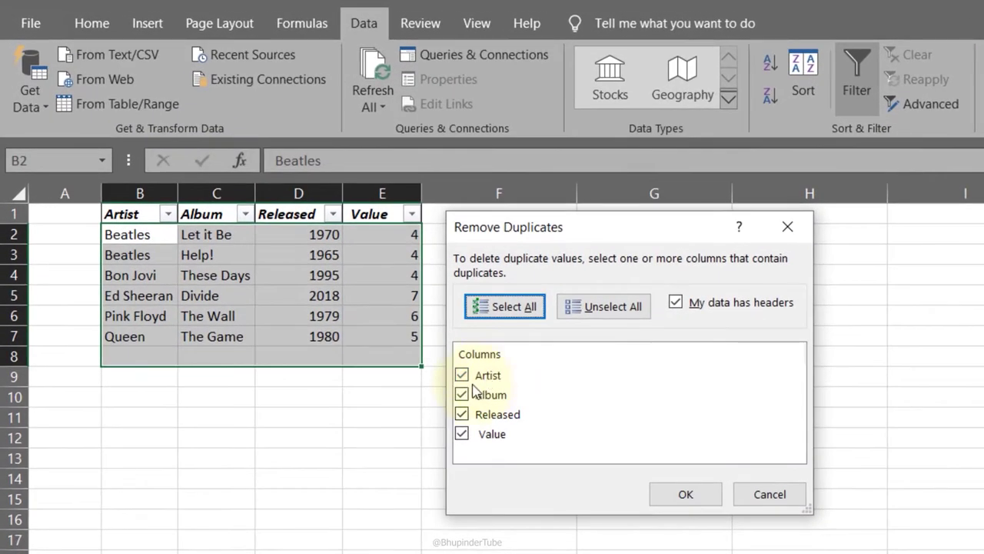
click(463, 393)
click(461, 413)
click(462, 433)
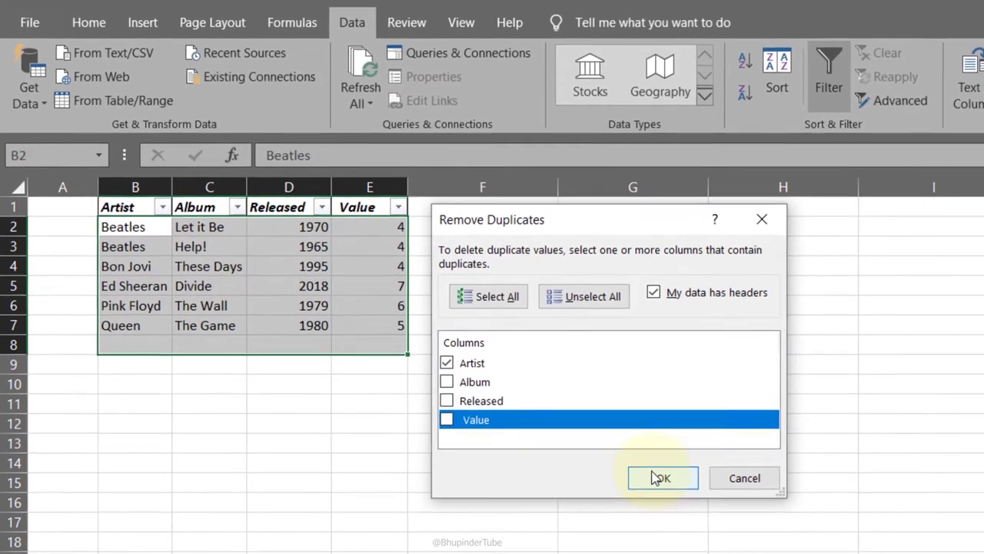
click(674, 494)
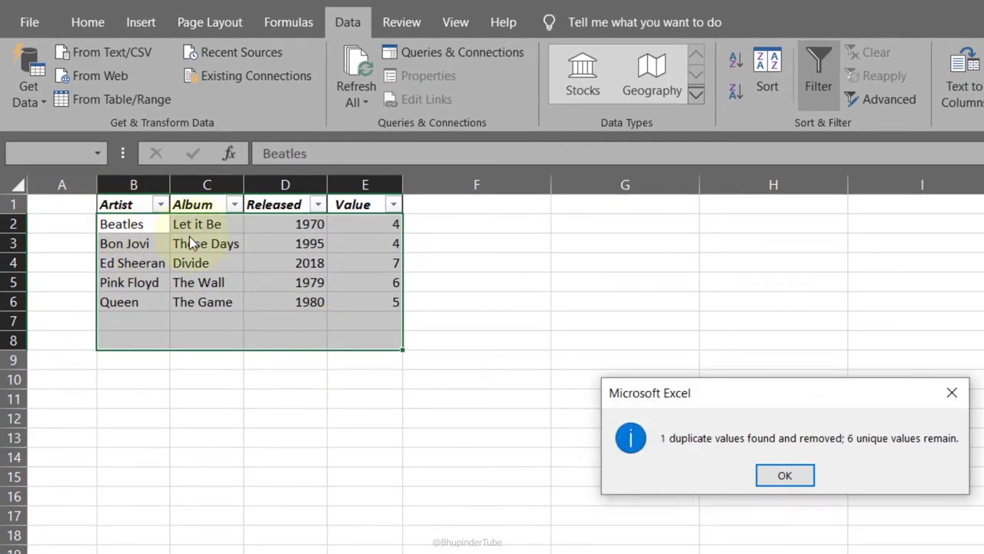
click(781, 476)
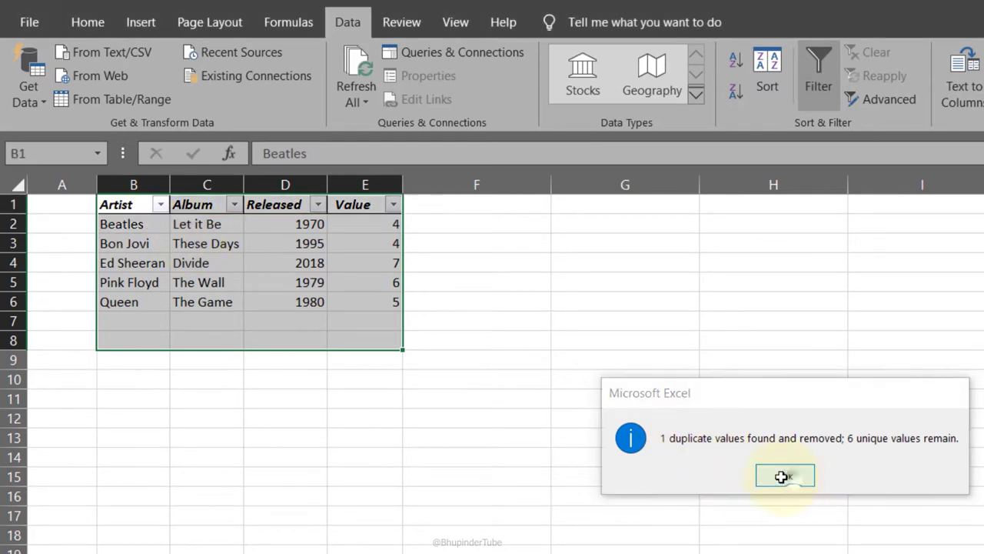
Step: Undo the duplicate removal that was based on the Artist column alone
click(206, 379)
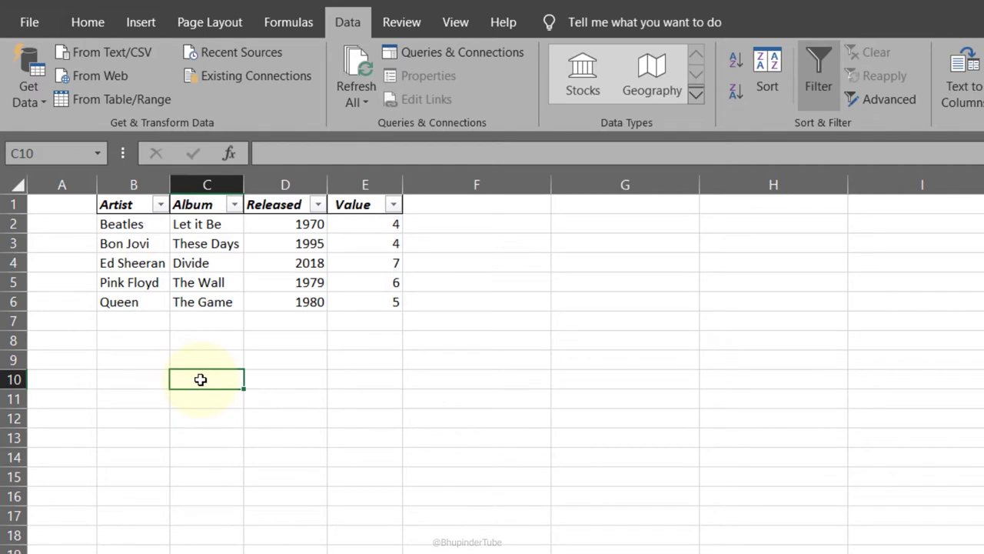
key(ctrl+z)
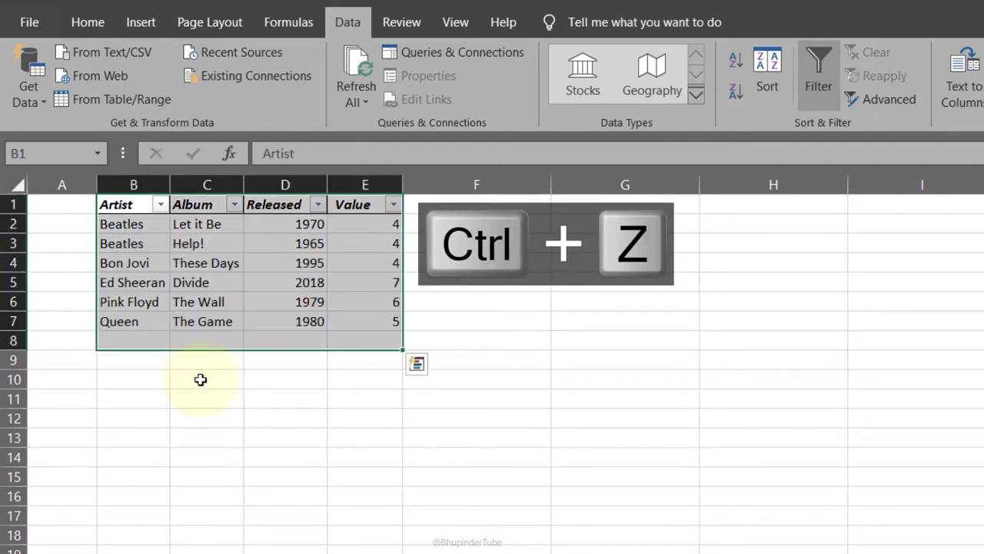
click(200, 379)
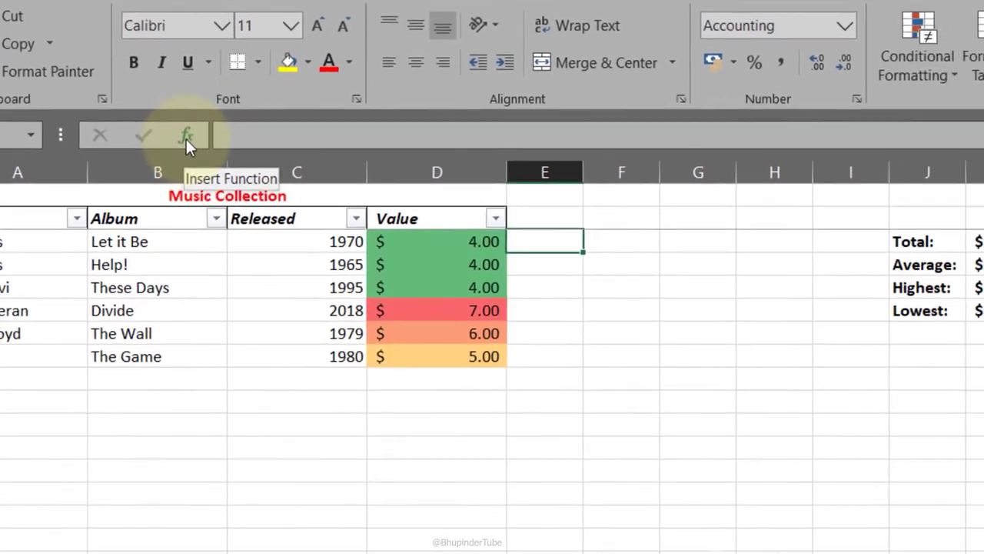
Step: Search the function library for "if" and insert the IF function into cell E3 beside the first Value
click(276, 177)
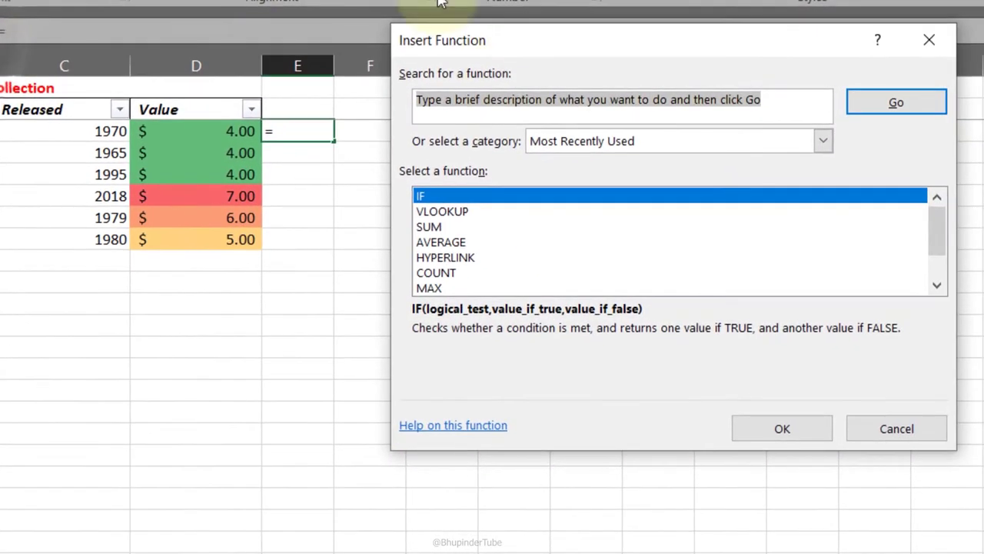
text(if)
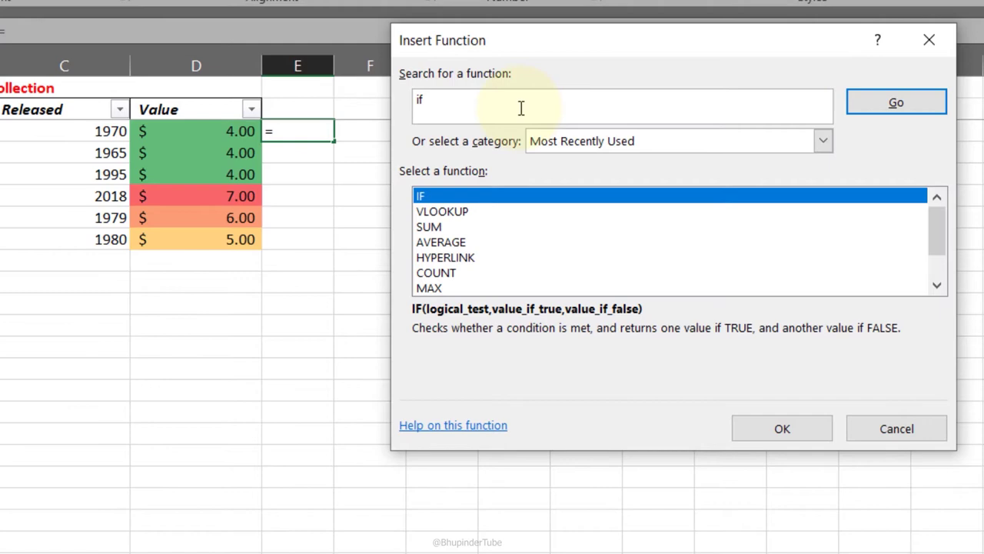
key(Return)
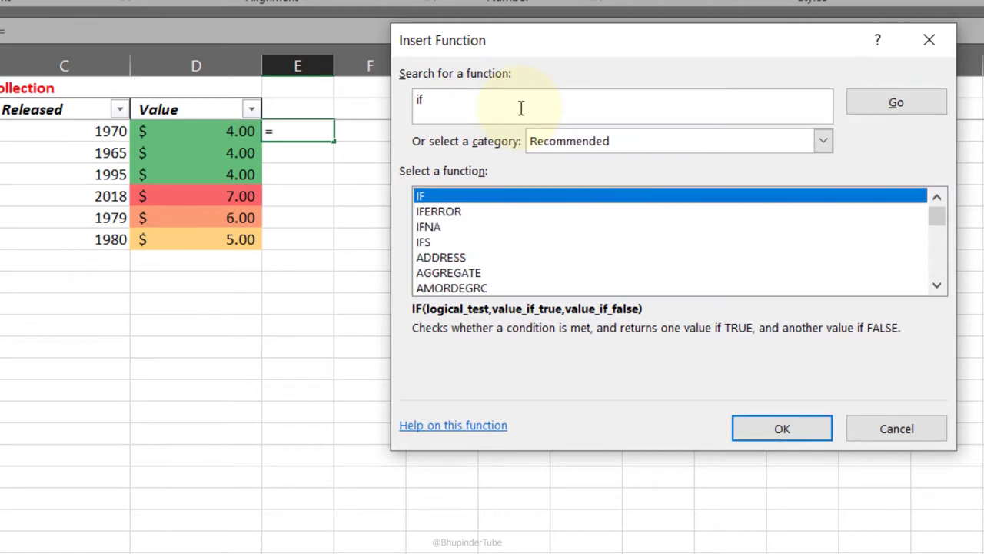
double_click(419, 197)
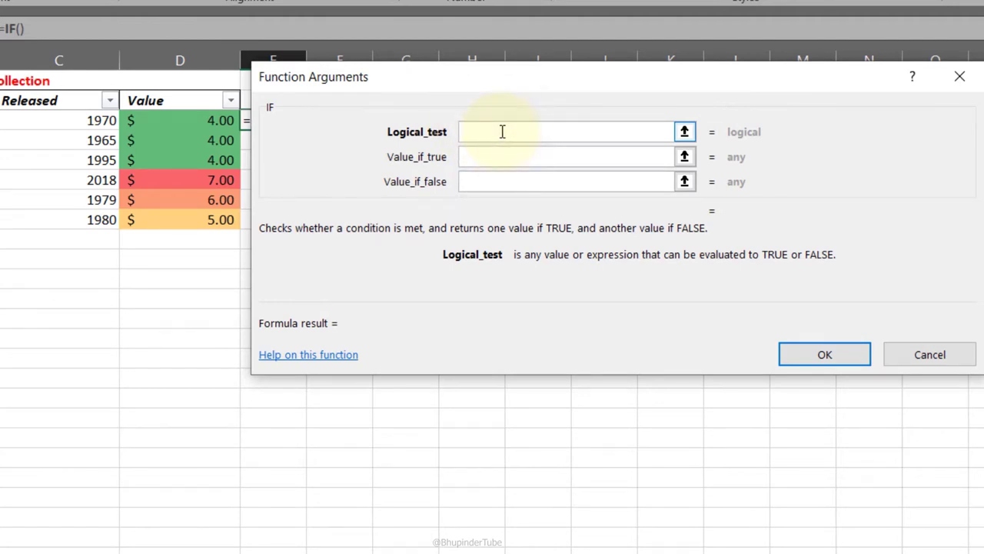
Step: Complete the IF function with the test D3>4, returning "Expensive" when true and "Cheap" when false
click(204, 121)
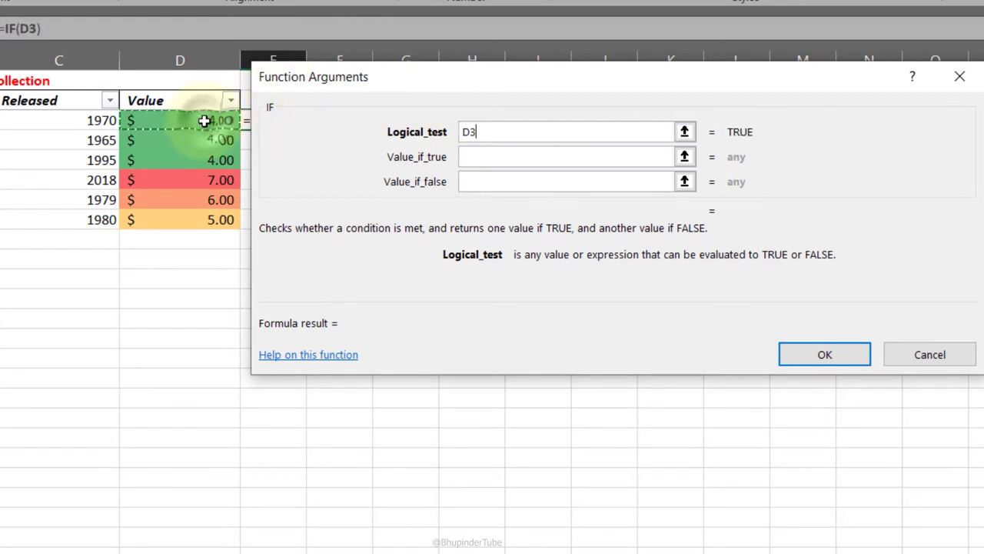
text(>)
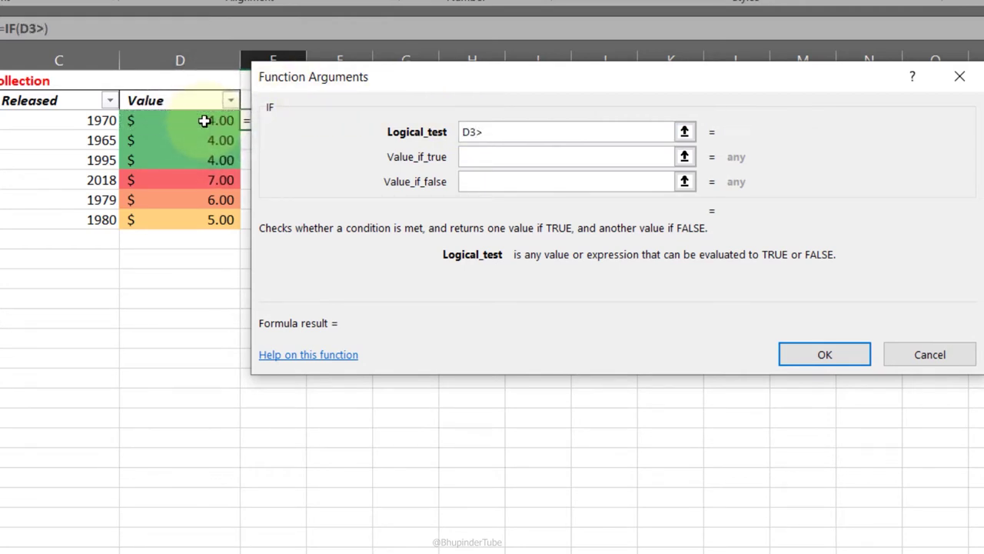
text(4)
click(544, 156)
text(Exp)
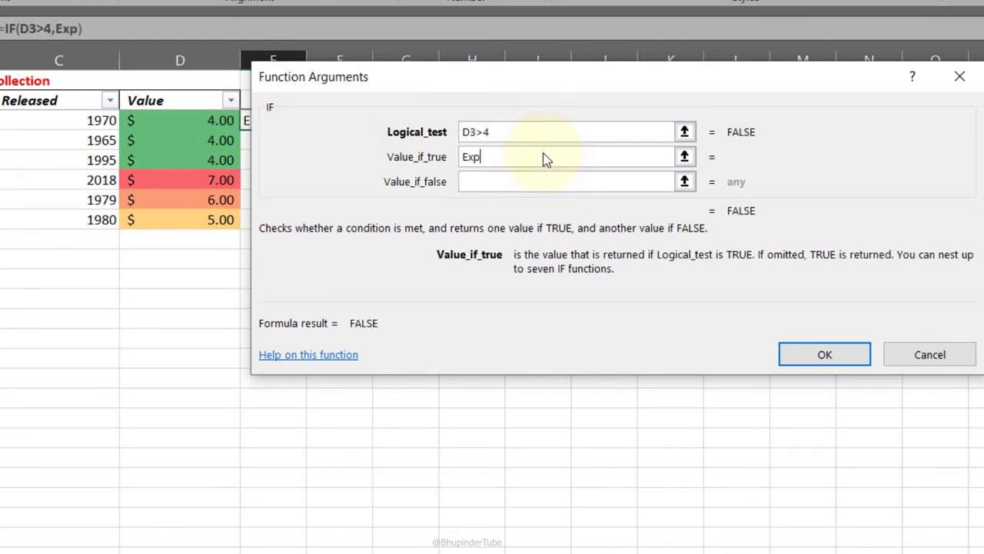
text(ensive)
key(Tab)
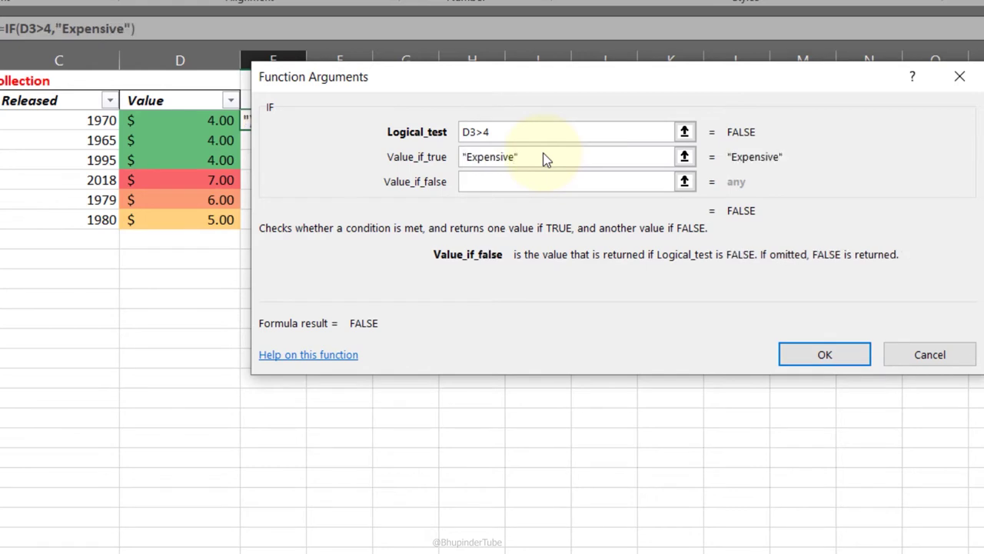
text(Cheap)
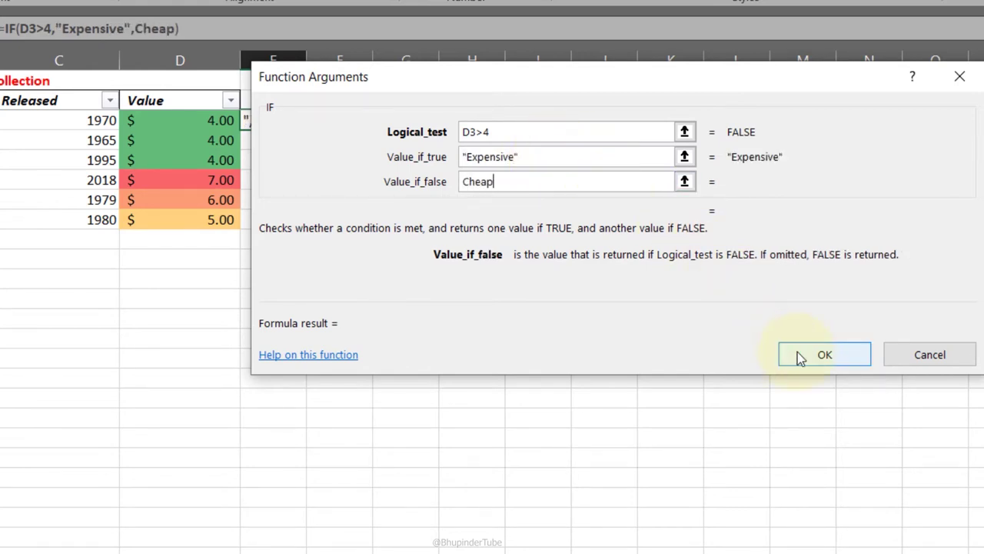
click(797, 352)
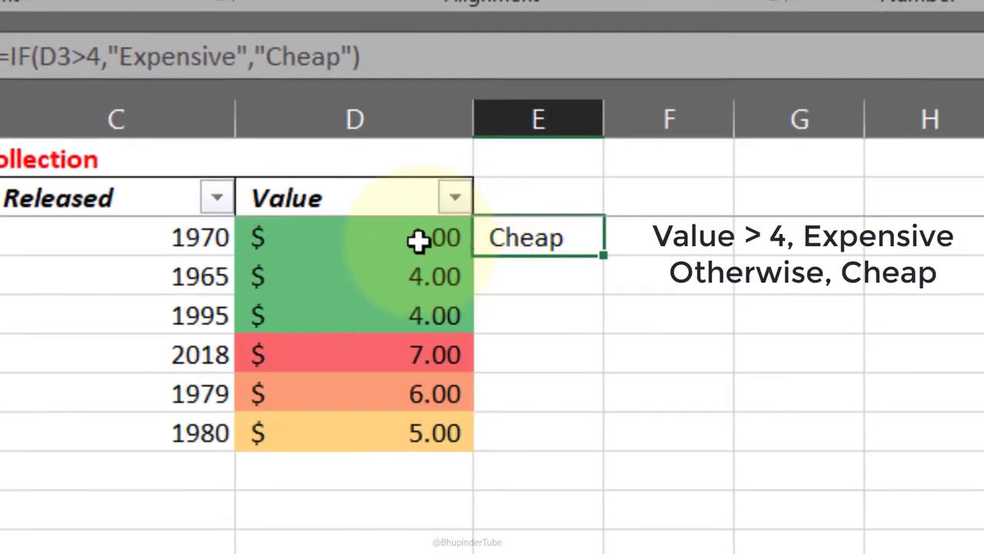
Step: Fill the IF formula down column E and delete the surplus results from E9 downward, below the album list
double_click(604, 253)
click(511, 479)
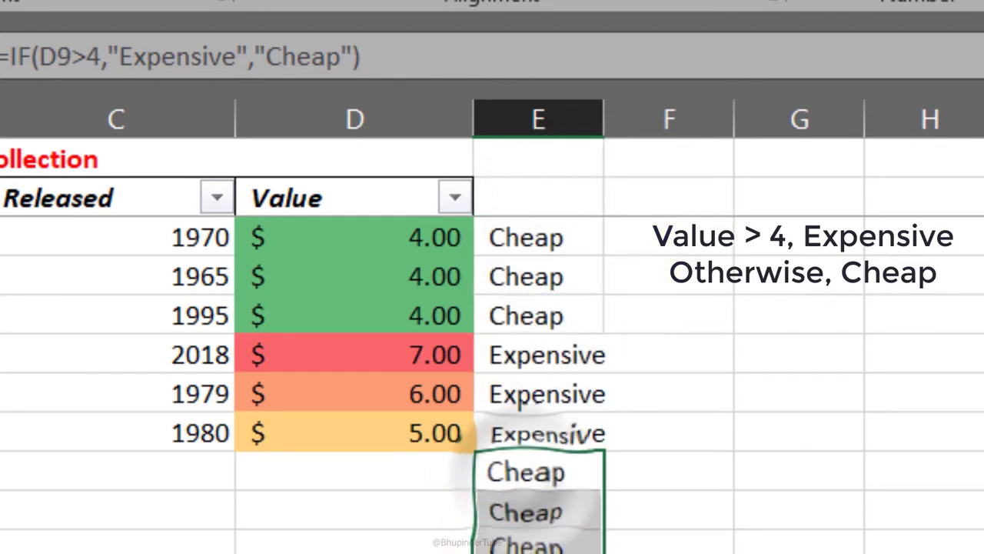
key(Delete)
click(692, 401)
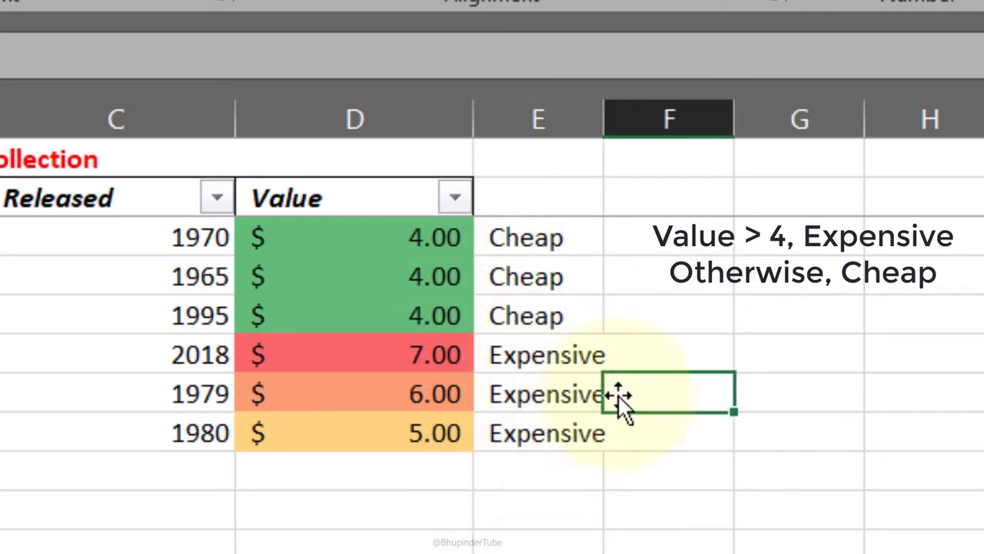
click(635, 510)
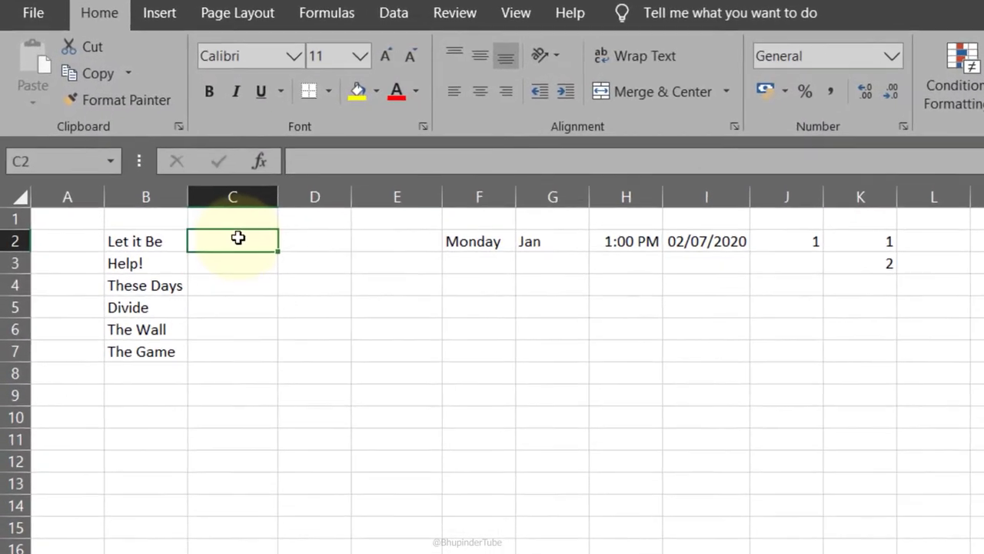
Step: Enter "Let it Be & A" in C2, Flash Fill the remaining albums from "Help! & A" in C3, and fit column C to its contents
text(Le)
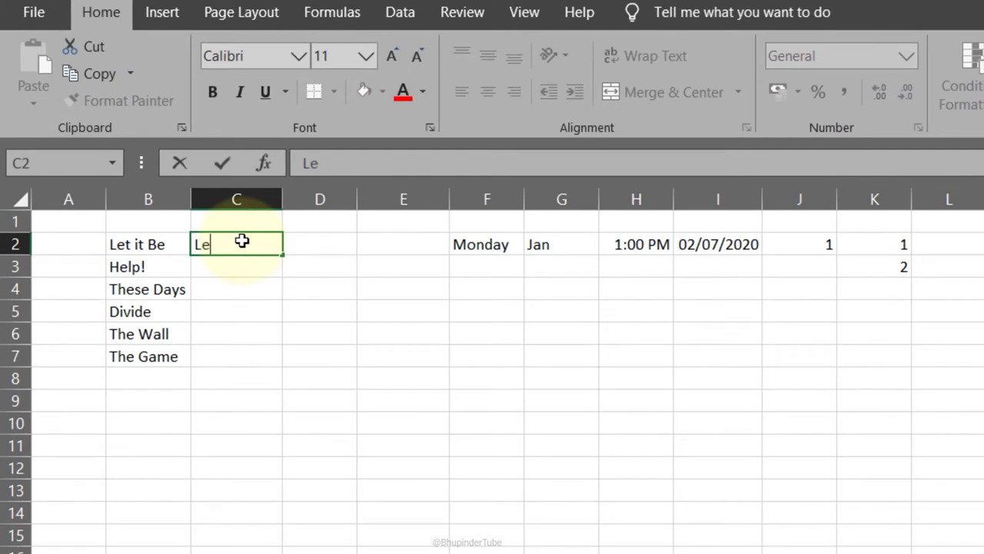
text(t it Be & A)
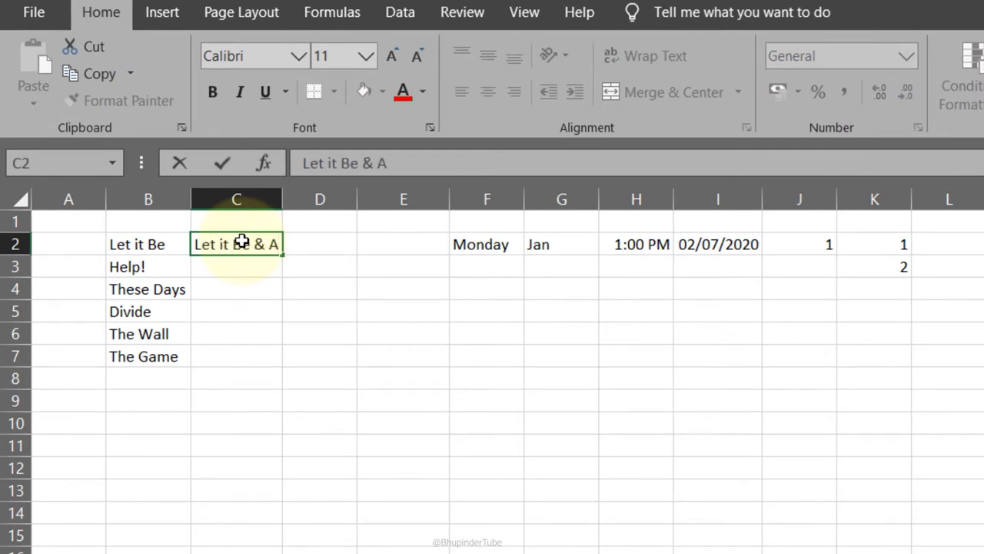
key(Return)
text(Help! & A)
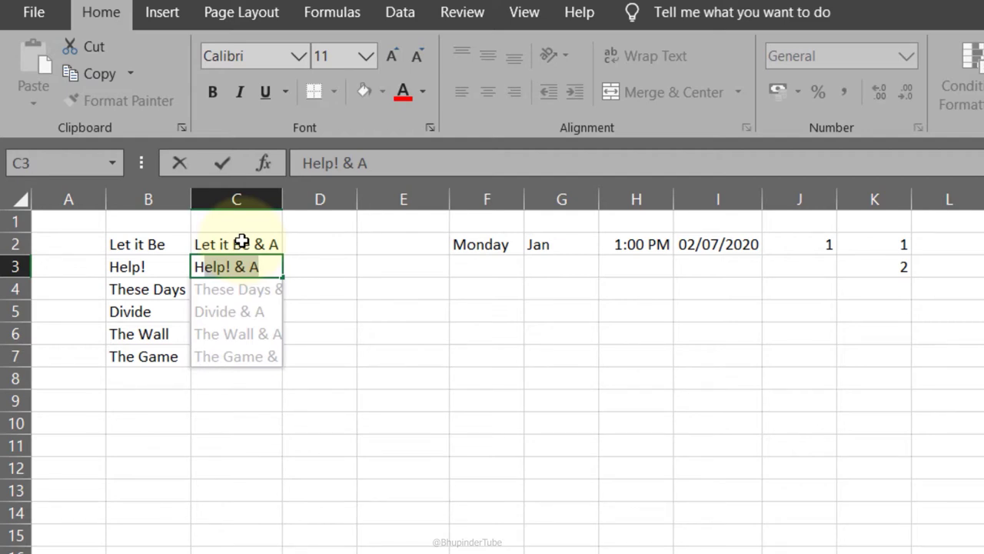
key(Return)
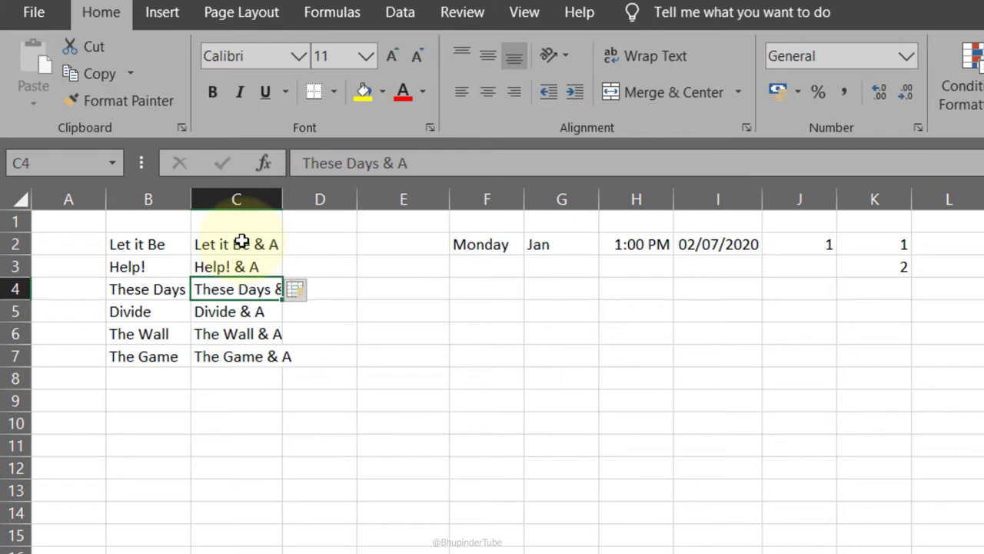
double_click(283, 201)
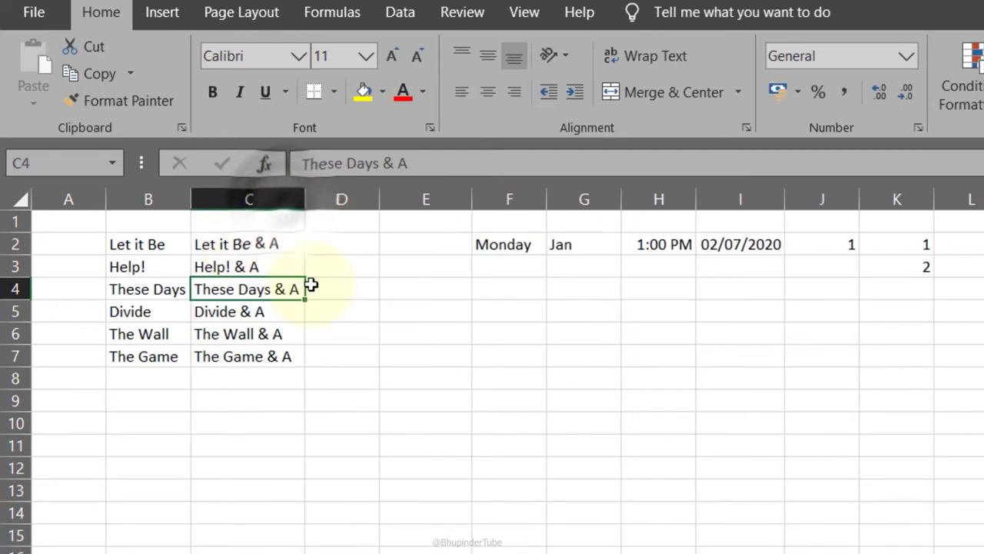
click(269, 247)
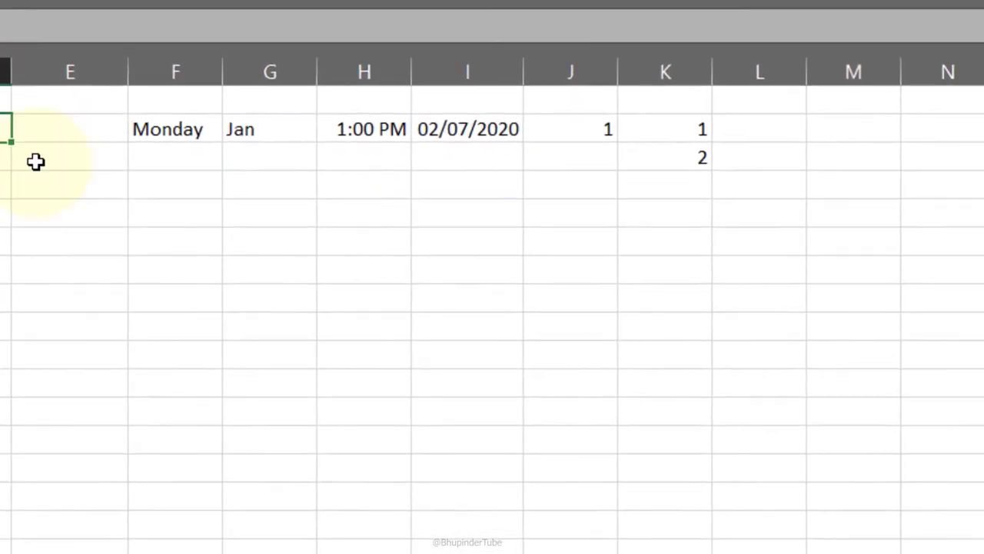
Step: Fill the weekdays from Monday down F2:F7 and the months from Jan down G2:G7
click(157, 128)
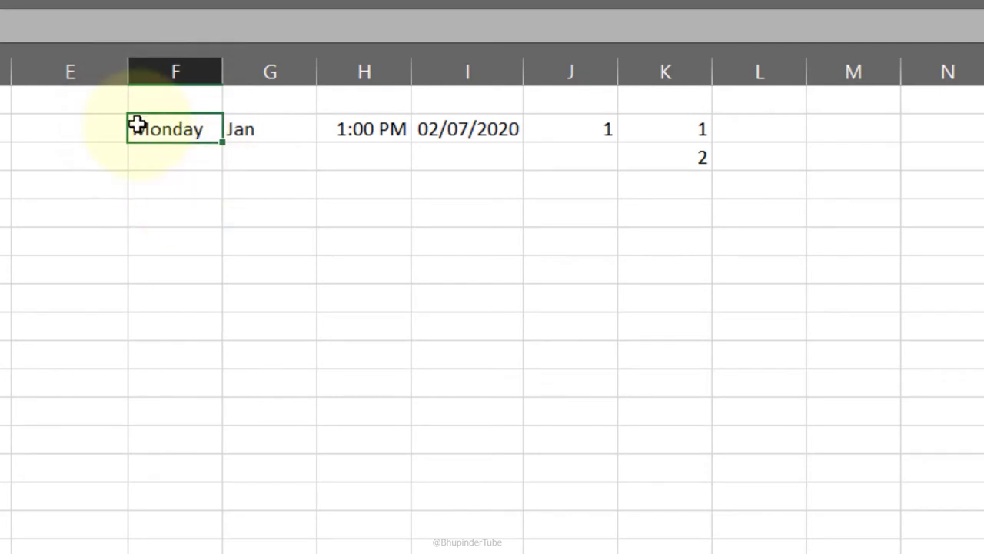
click(585, 125)
click(177, 127)
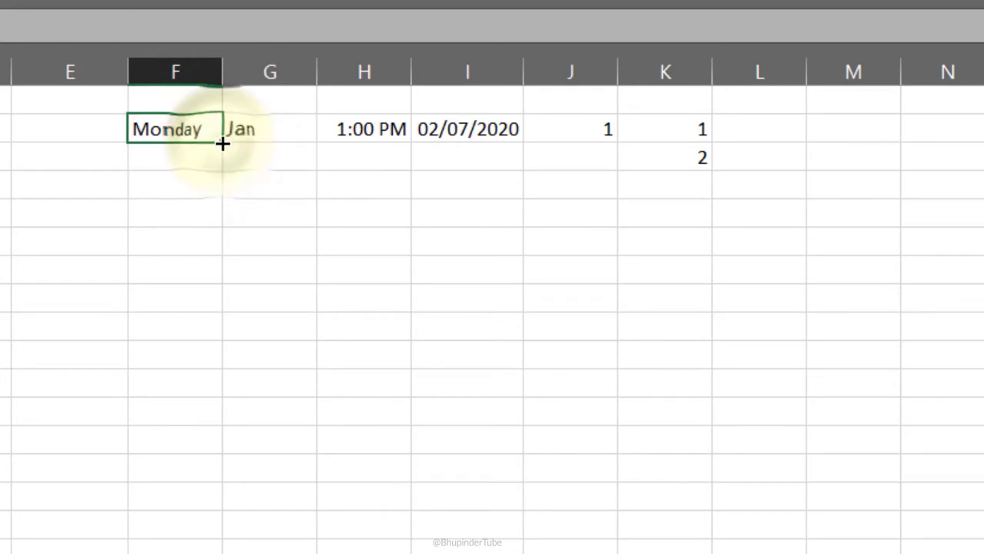
drag(222, 144, 215, 275)
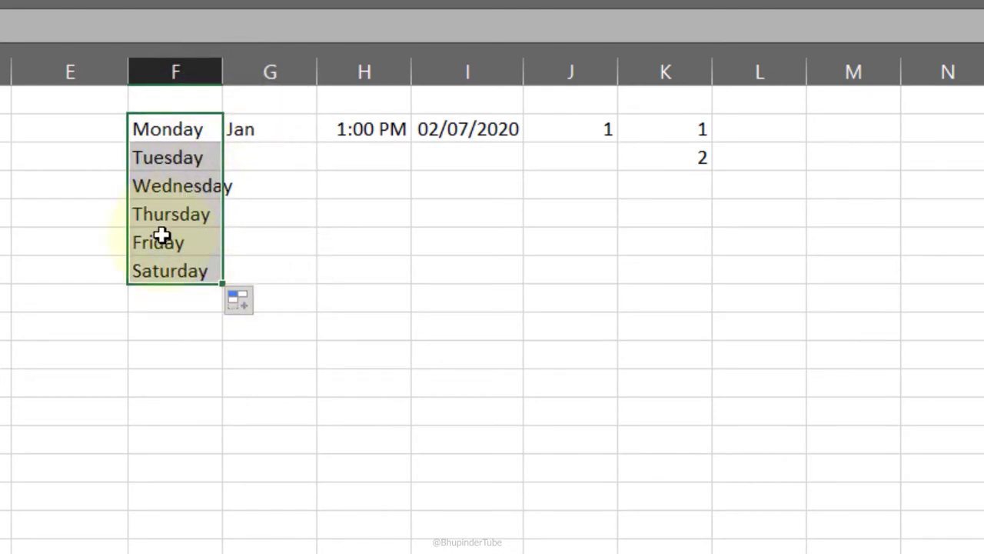
click(256, 124)
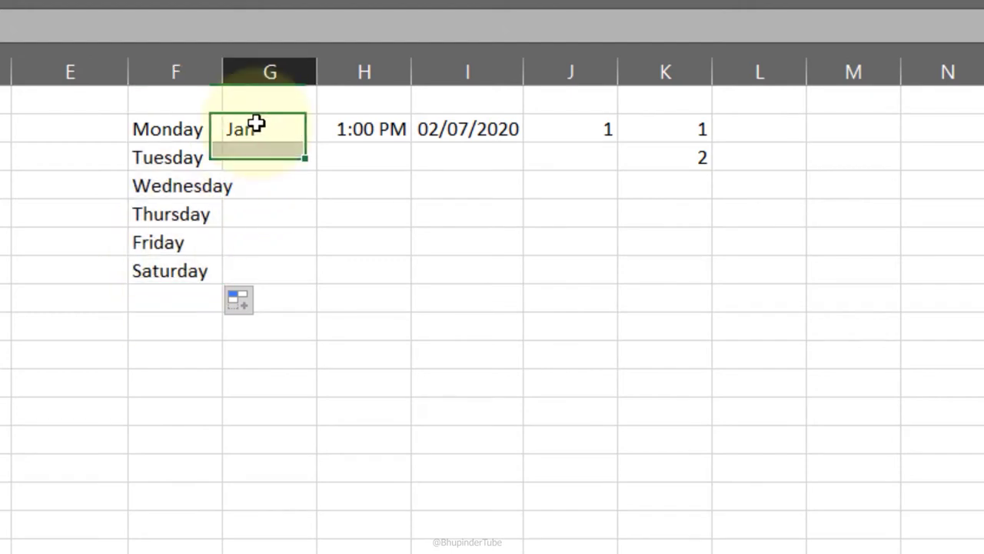
drag(318, 145, 306, 276)
Step: Fill the hourly times from 1:00 PM down H2:H7 and the consecutive dates from 02/07/2020 down I2:I7
click(399, 123)
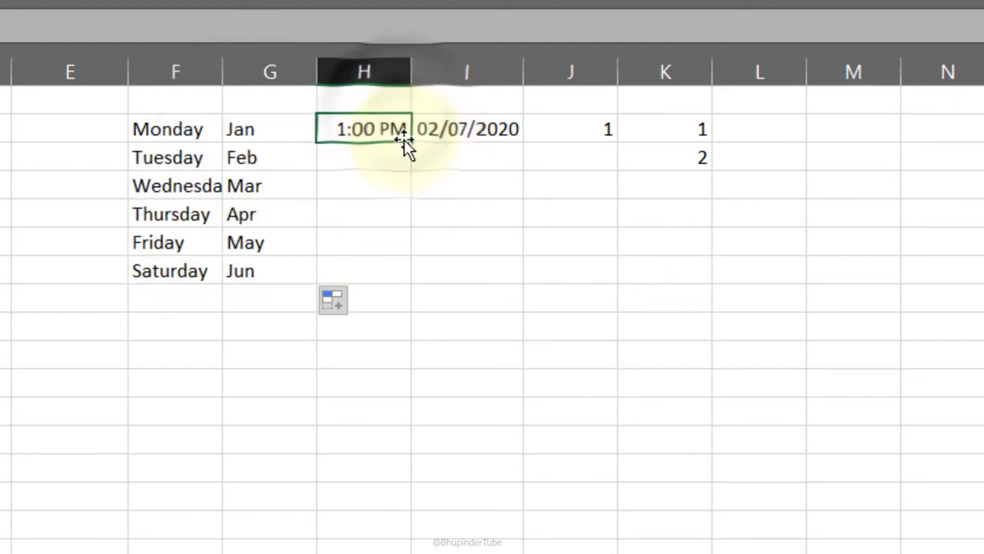
drag(411, 142, 391, 278)
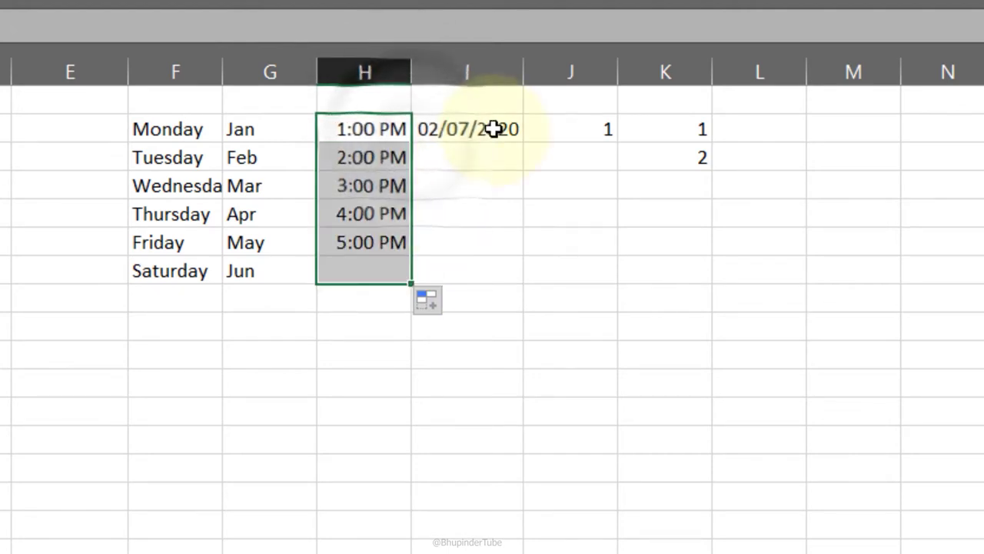
click(493, 129)
drag(523, 143, 510, 285)
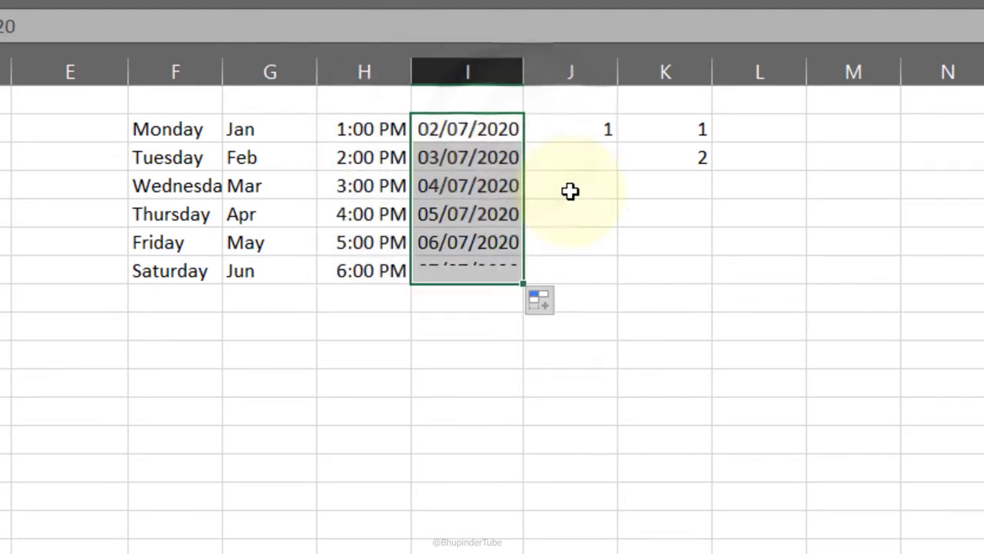
Step: Copy the single 1 down J2:J7 and extend the 1, 2 number series in column K down to K7
click(611, 127)
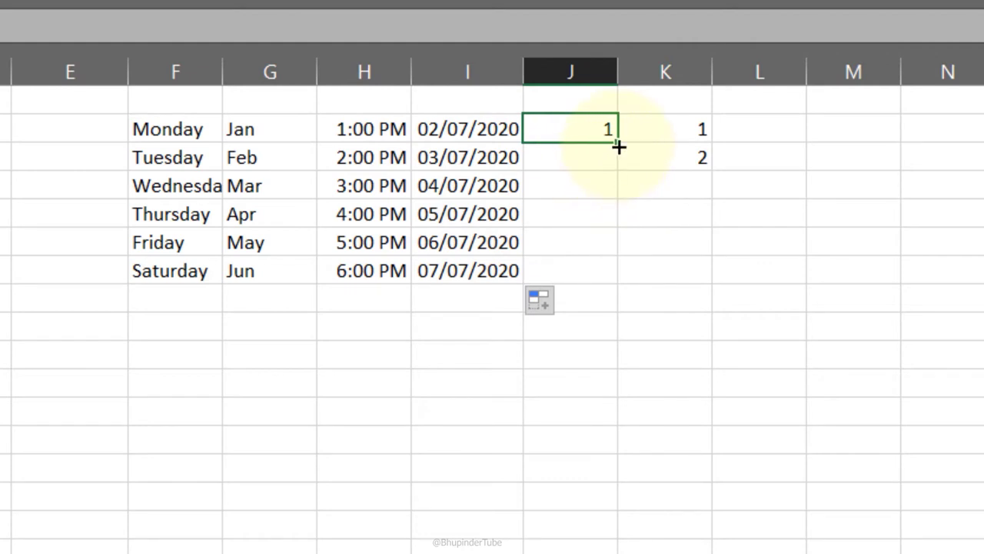
drag(618, 142, 611, 281)
drag(694, 129, 691, 281)
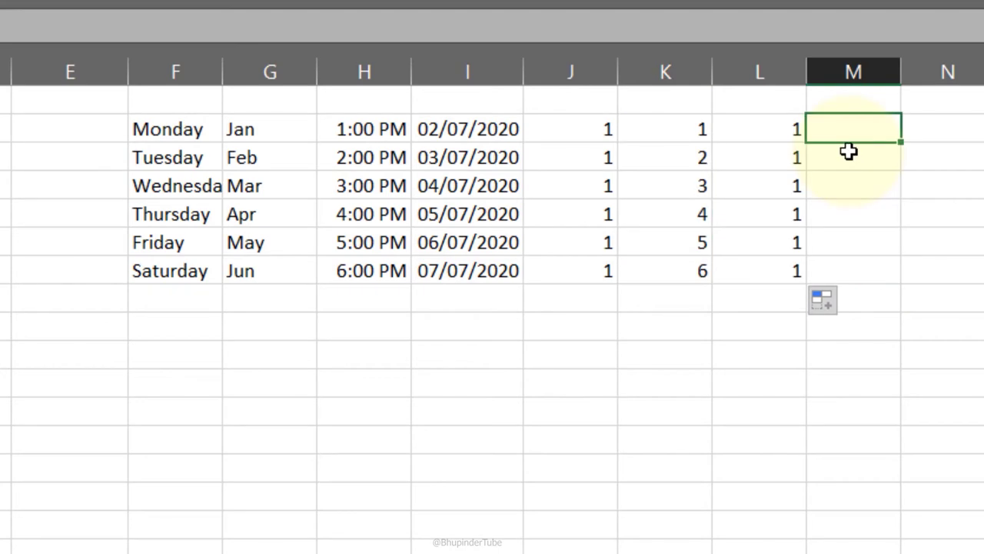
Step: Enter 1 in M2 and automatically fill it down column M alongside the neighbouring data
text(1)
key(Return)
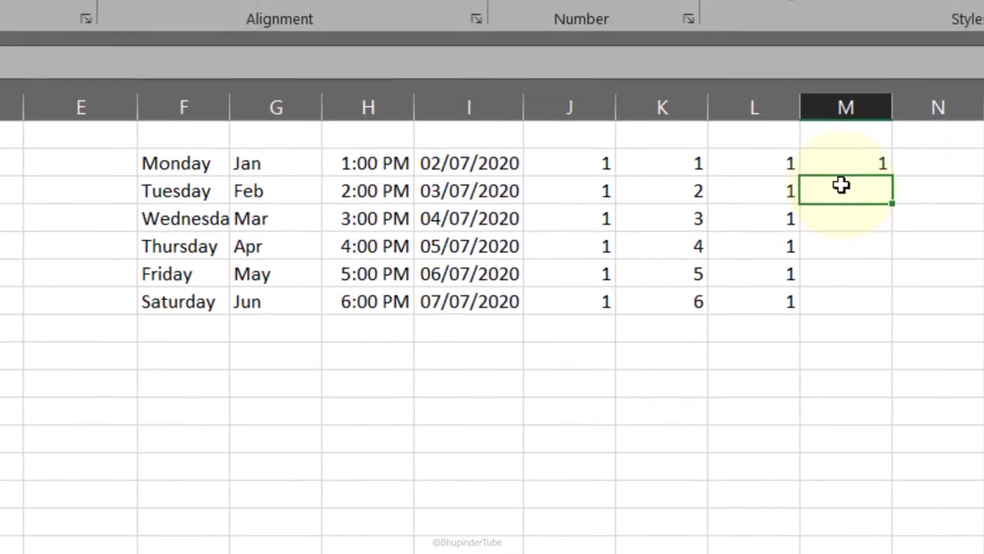
click(881, 163)
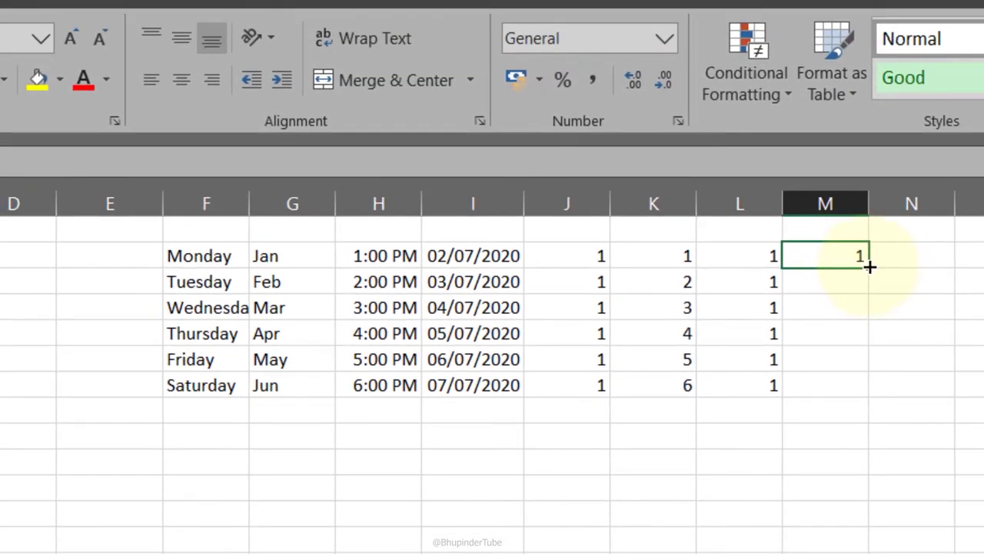
double_click(868, 266)
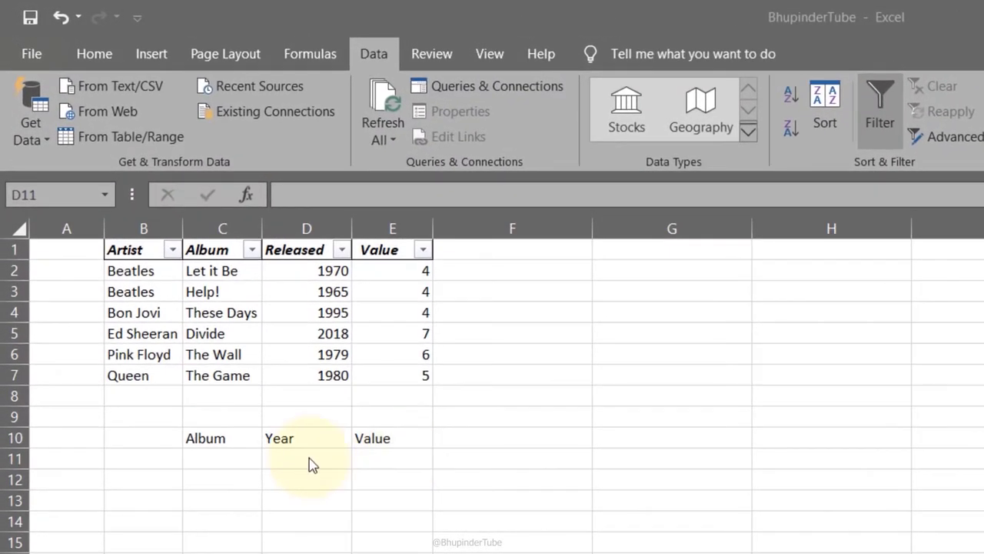
Step: Search the function library for "vlook" and insert the VLOOKUP function into cell D11 beneath the Year heading
click(312, 463)
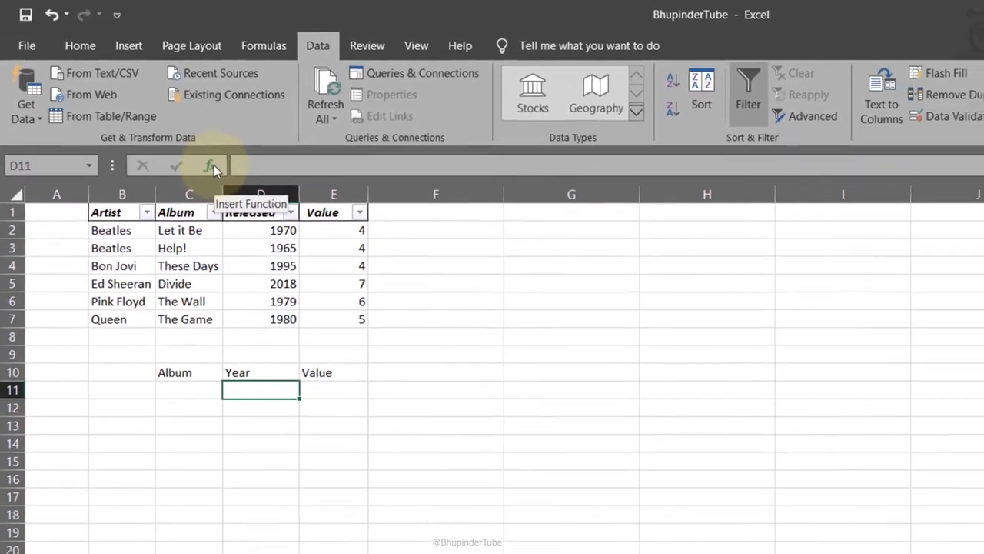
click(245, 194)
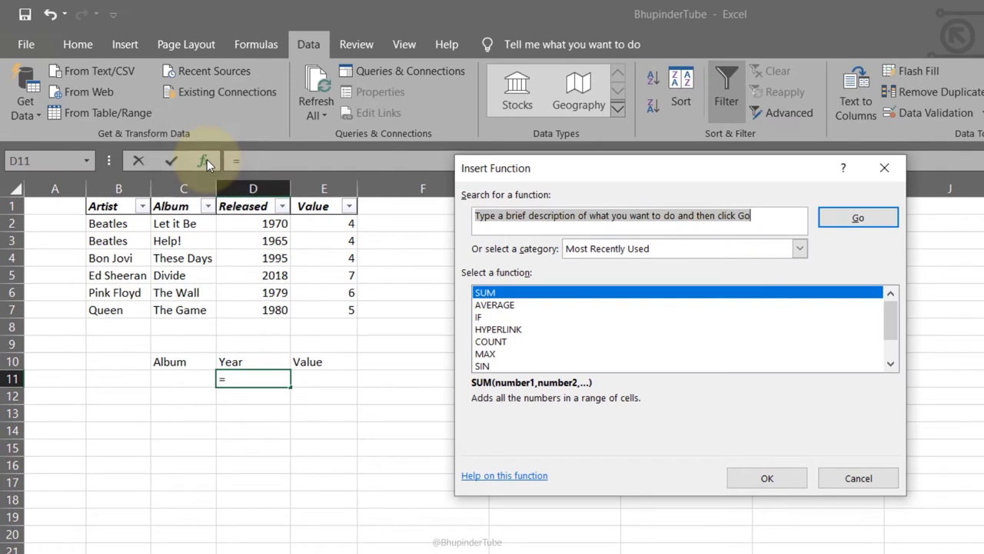
text(vlook)
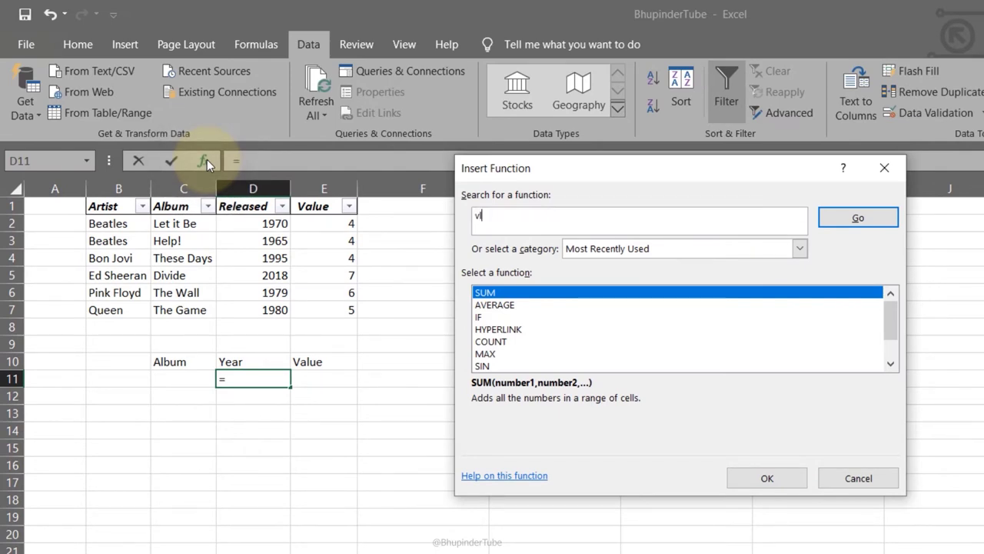
key(Return)
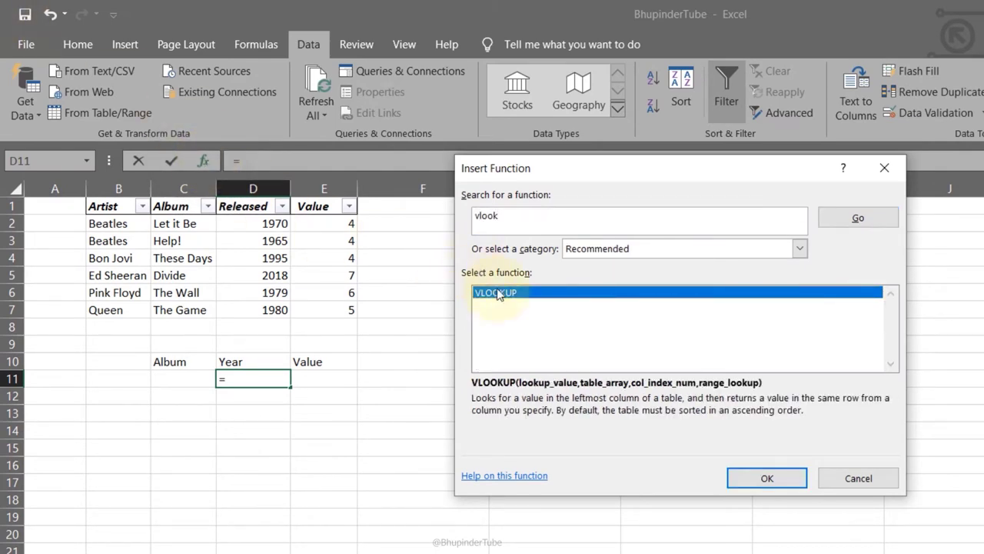
click(761, 476)
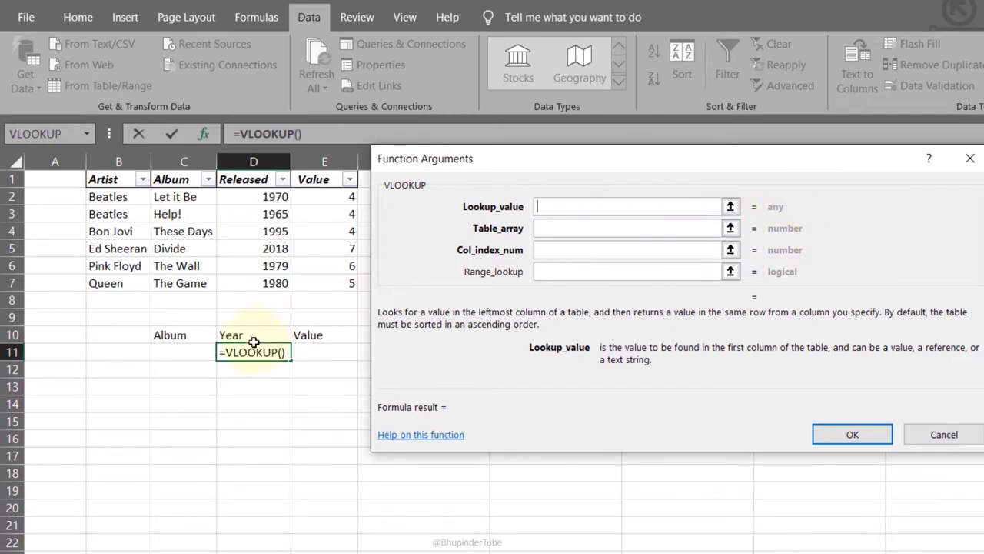
Step: Complete the VLOOKUP with lookup value C11, table array C2:E7, column index 2 and range lookup FALSE
click(182, 354)
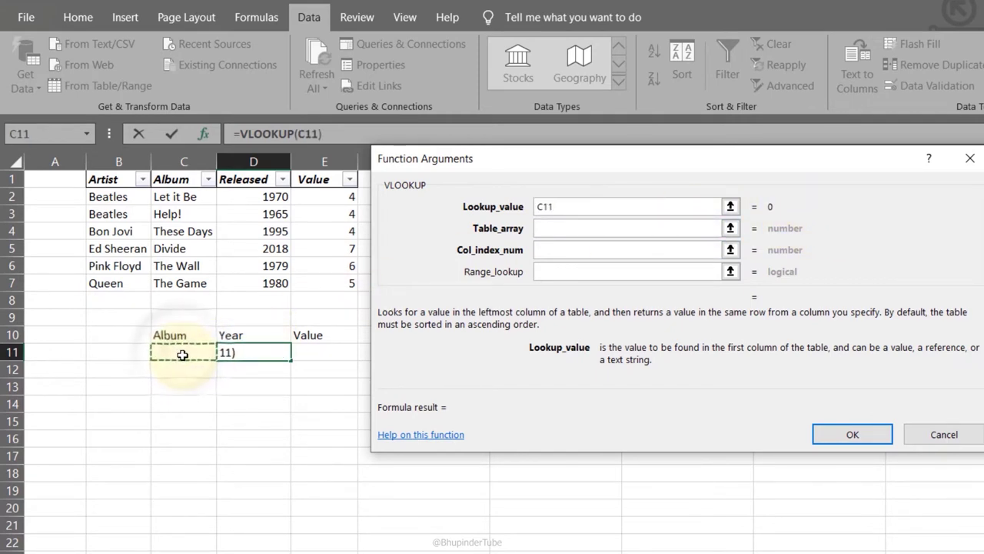
click(555, 230)
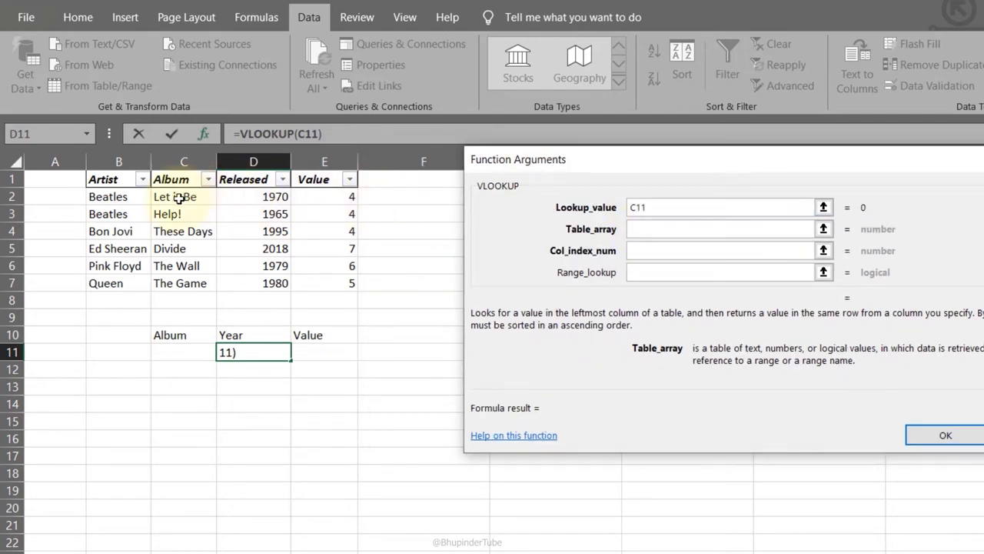
drag(177, 199, 344, 283)
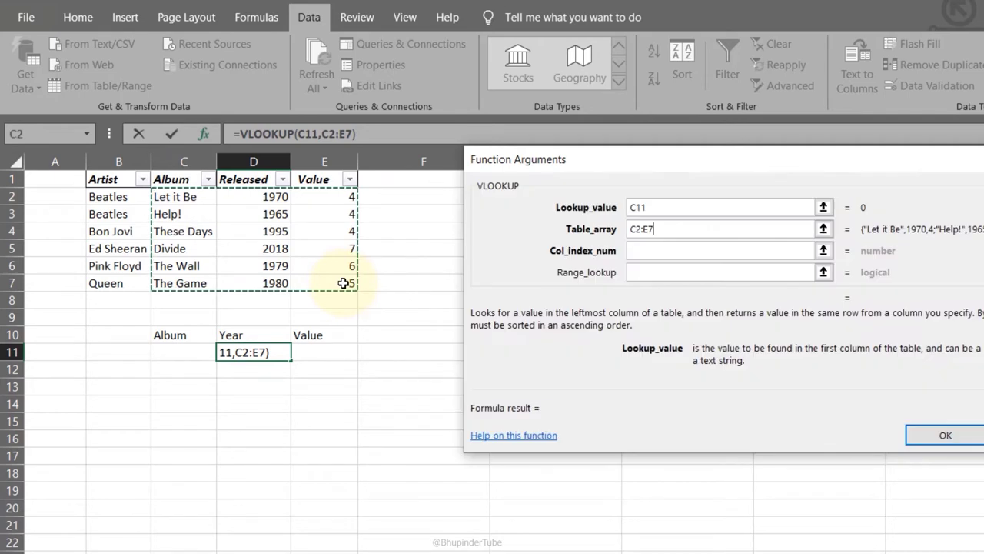
click(656, 248)
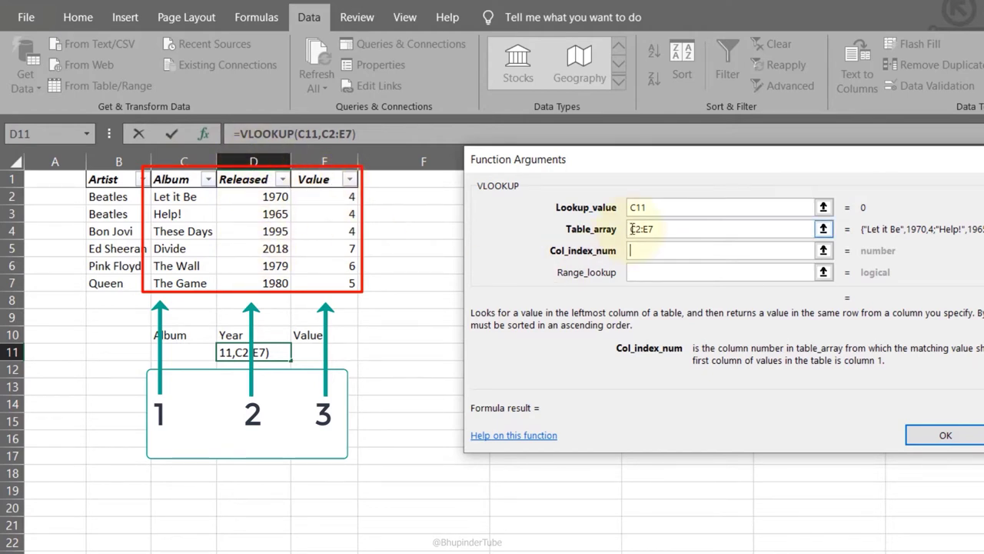
text(2)
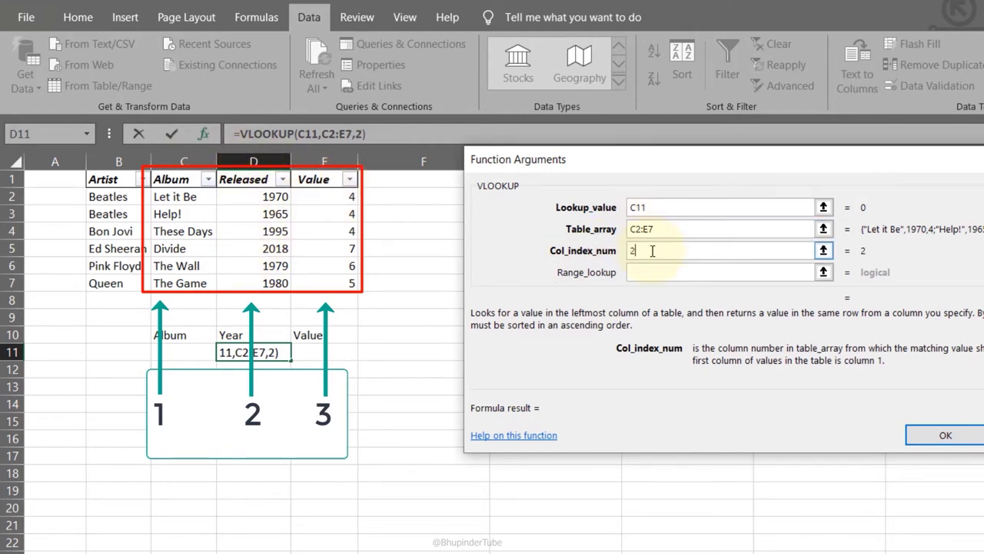
click(648, 268)
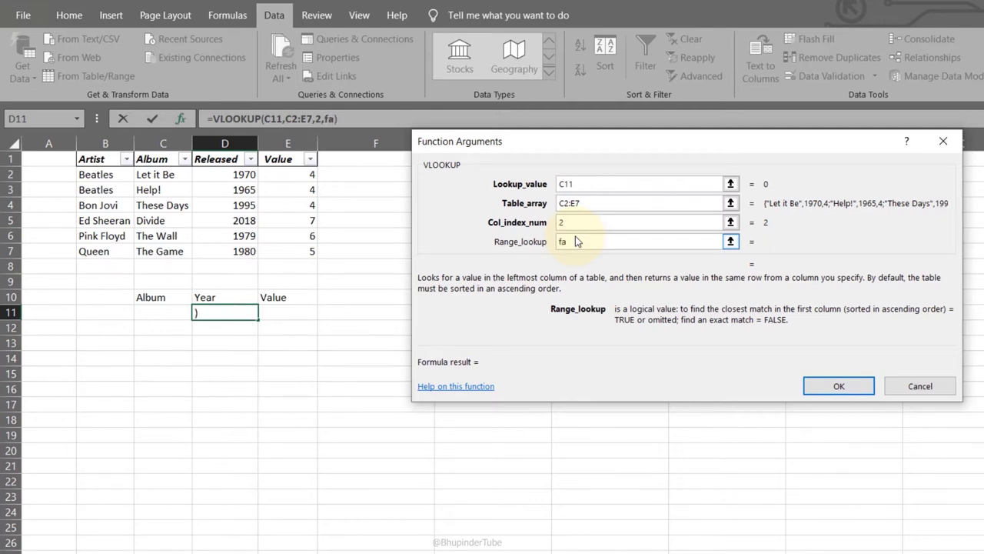
click(818, 386)
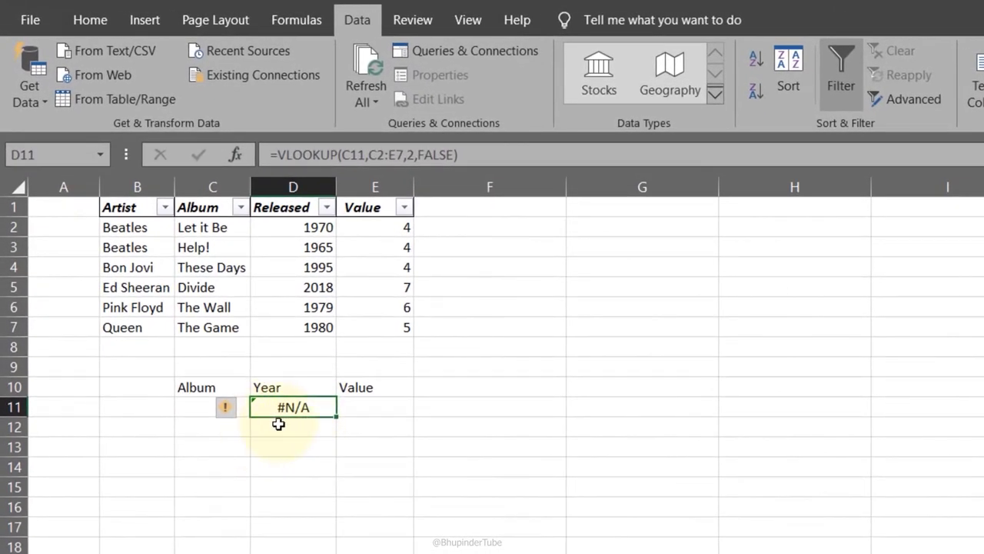
Step: Choose the album "These Days" in C11 and check the Year lookup in D11
click(193, 412)
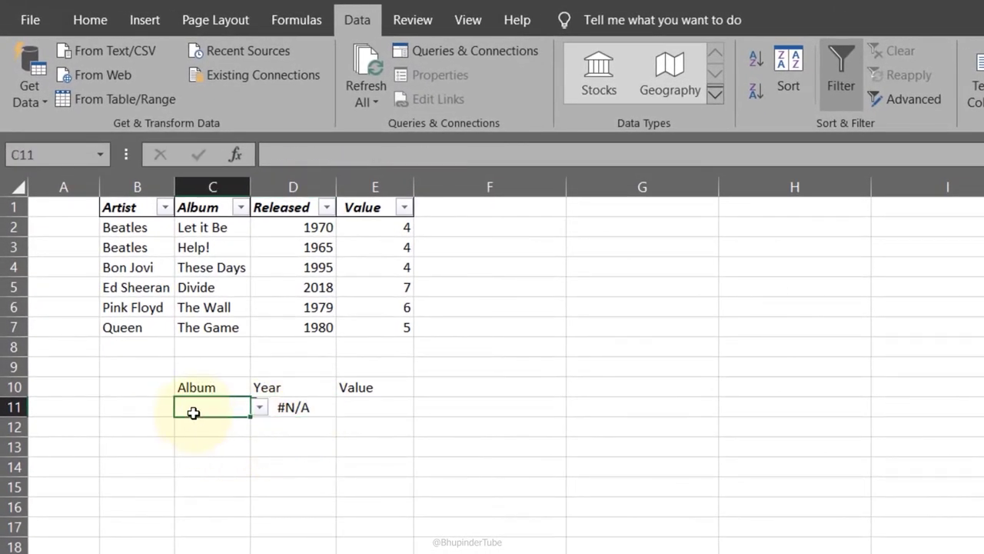
click(259, 407)
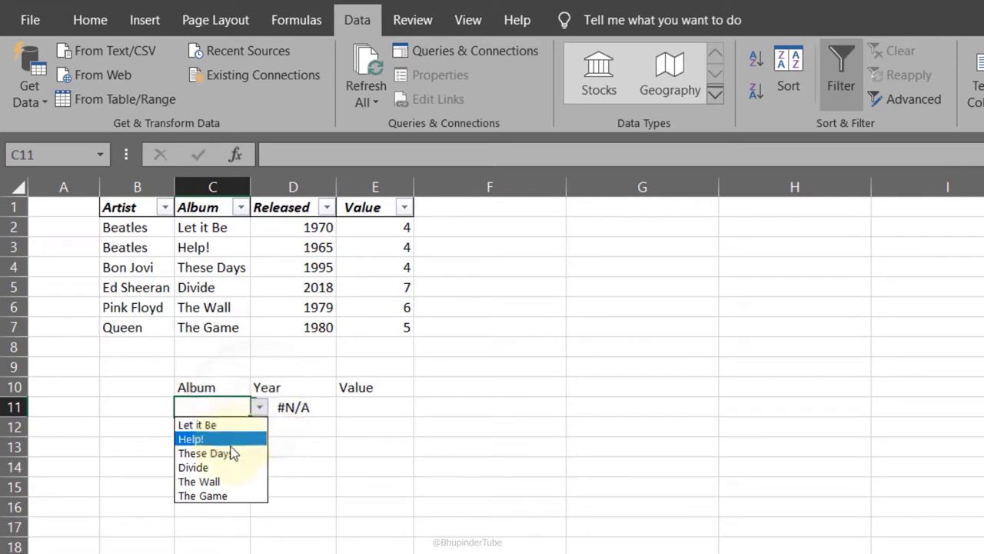
click(231, 453)
click(311, 410)
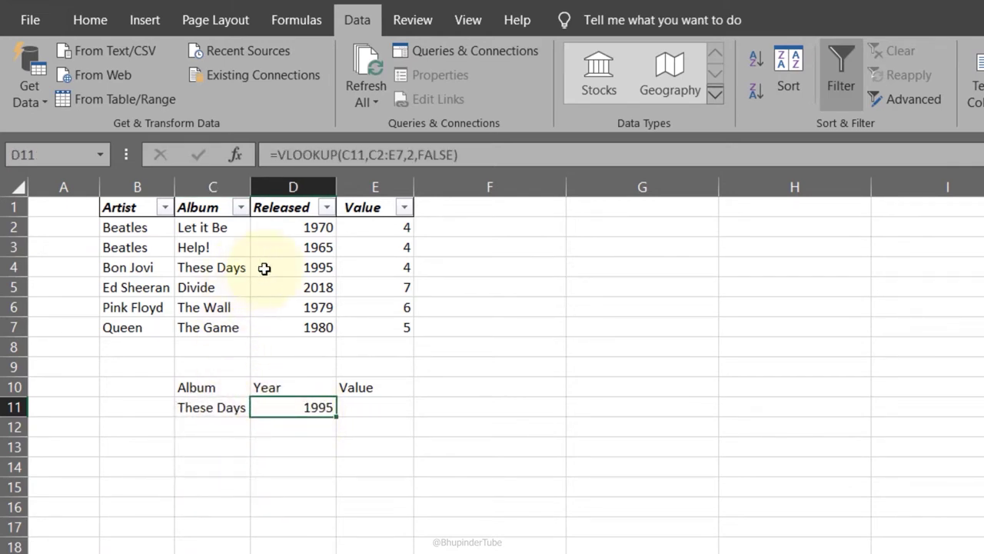
Step: Enter a VLOOKUP in E11 with lookup value C11, table array C2:E7, column index 3 and exact match FALSE
click(370, 408)
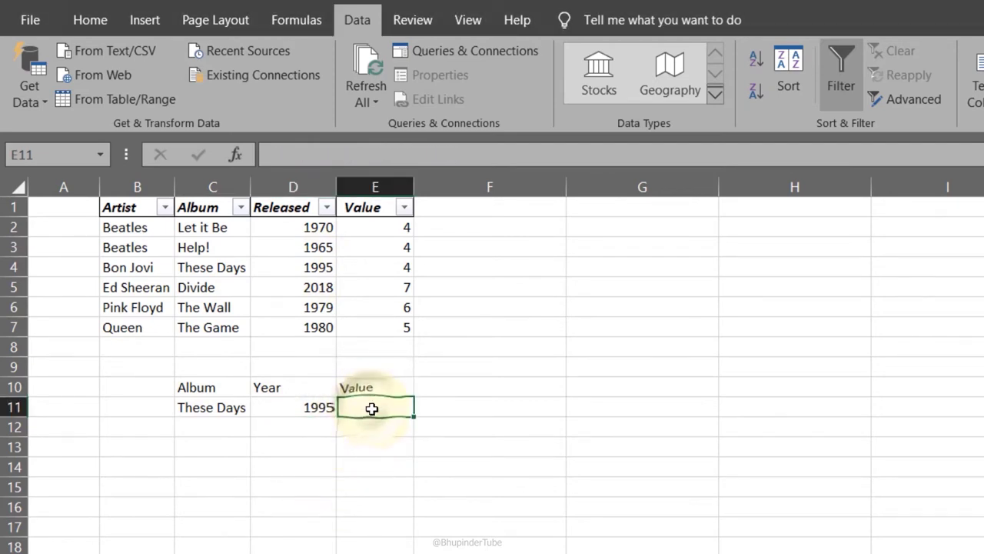
text(=)
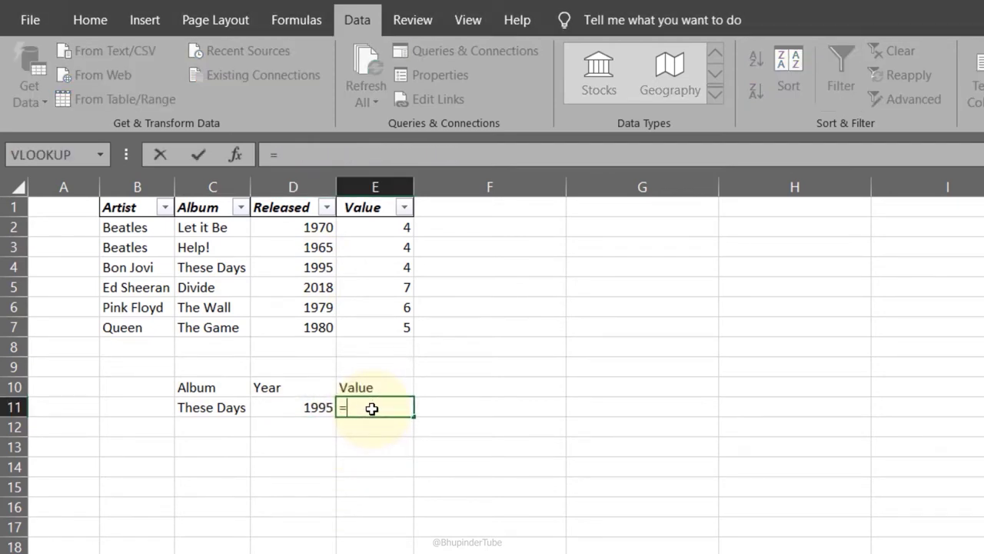
text(vlo)
key(Tab)
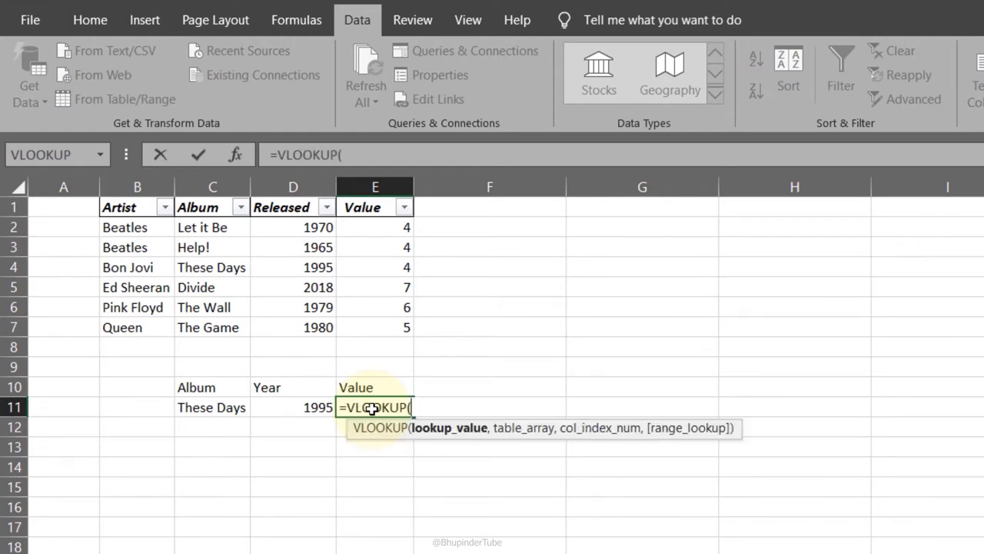
click(231, 405)
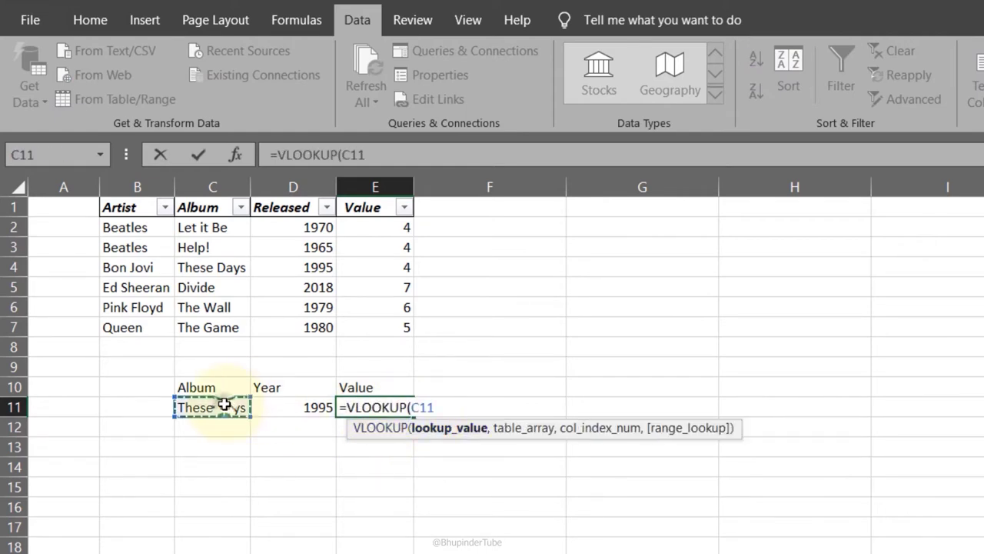
text(,)
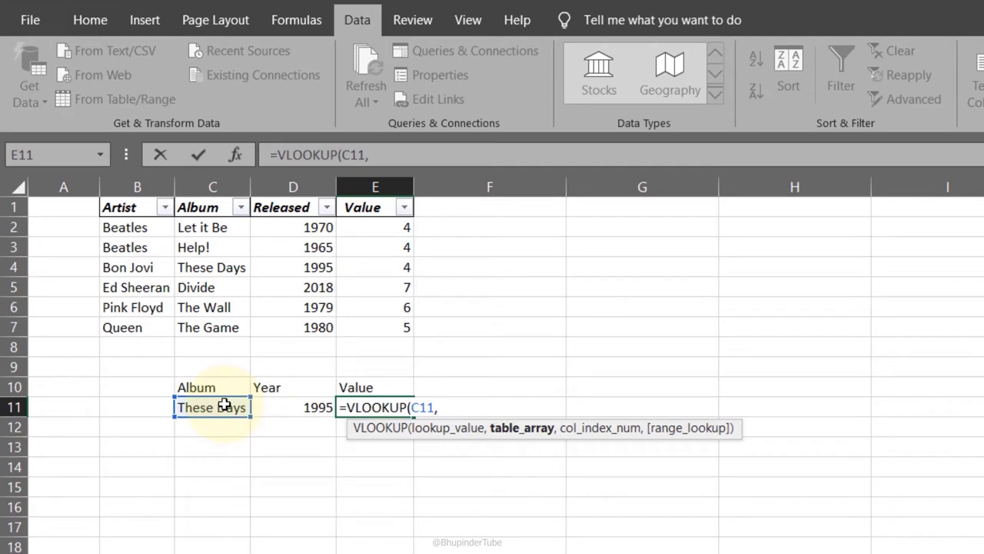
drag(208, 226, 377, 322)
text(,)
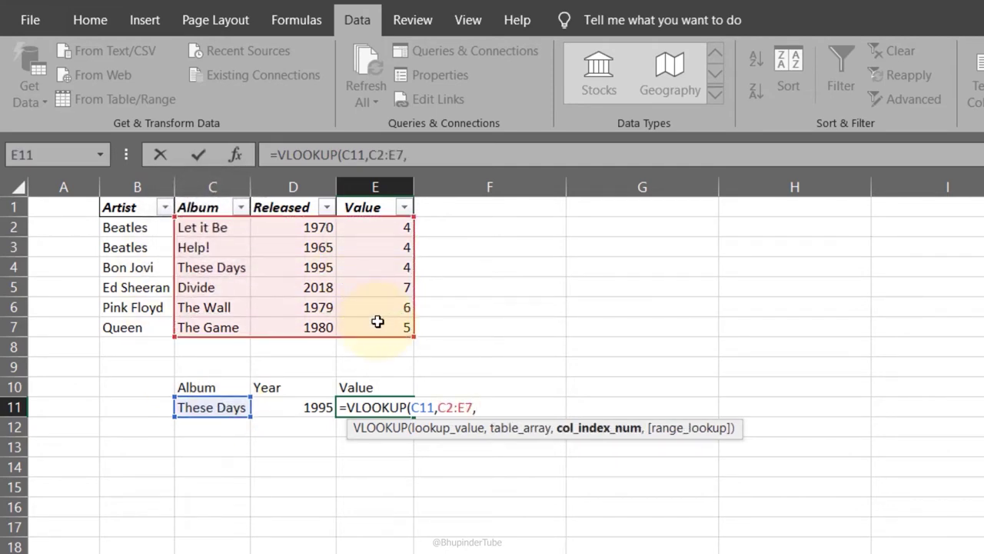
text(3,)
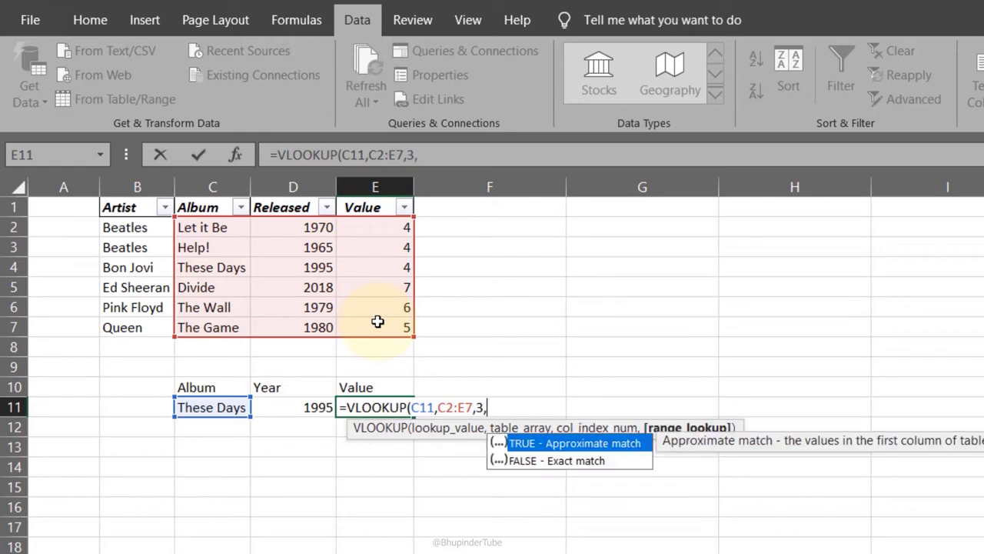
text(fa)
key(Tab)
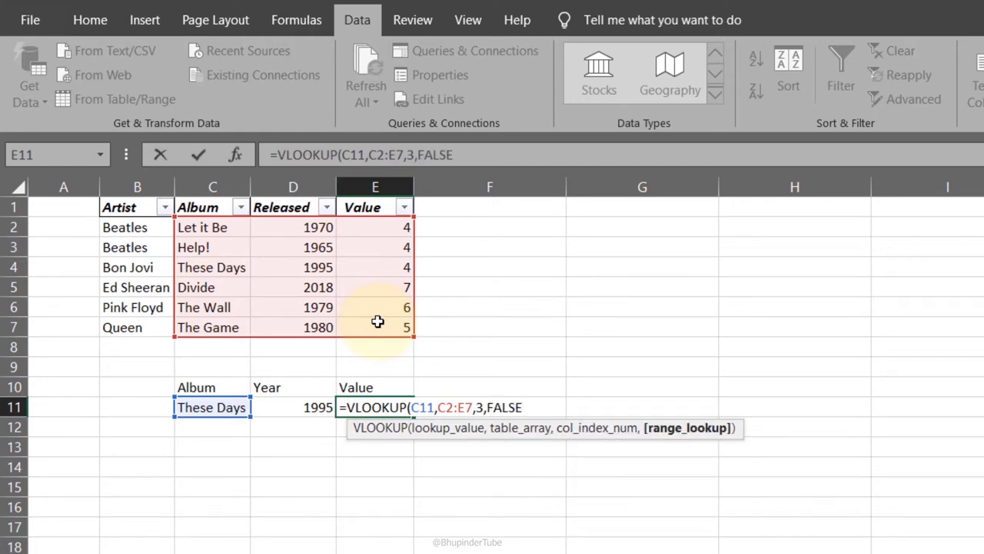
key(Return)
click(396, 403)
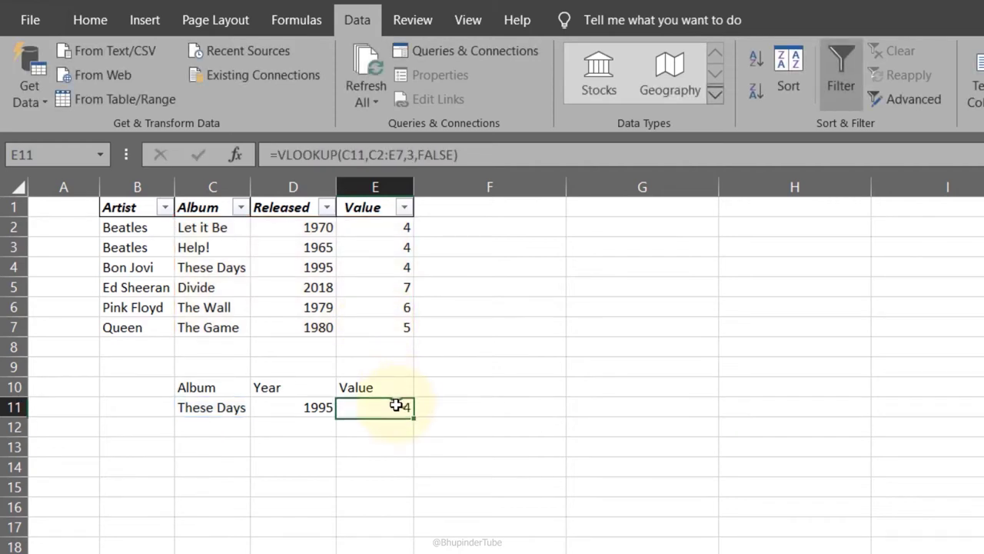
Step: Choose the album "Divide" in C11 and check the Year and Value lookups beside it
click(226, 406)
click(279, 411)
click(231, 408)
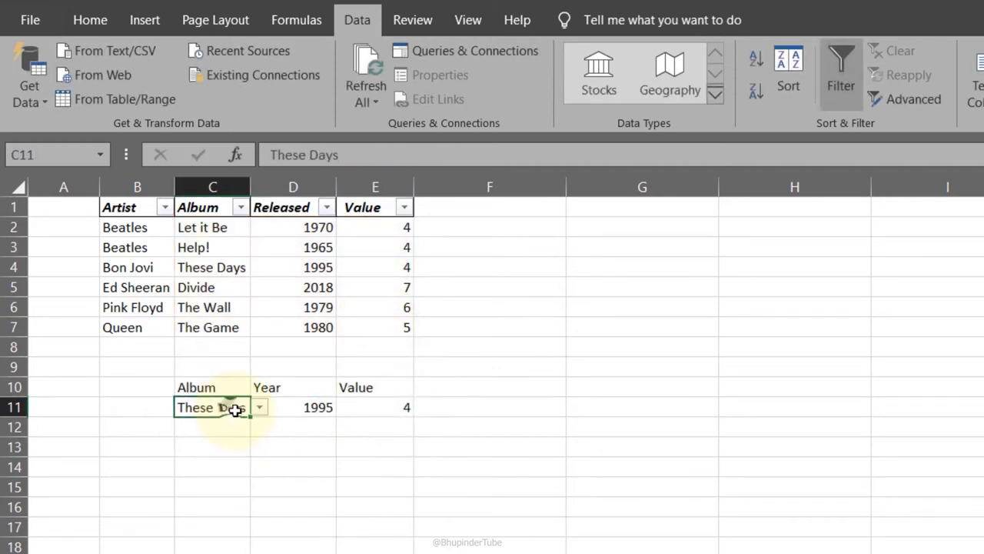
click(258, 407)
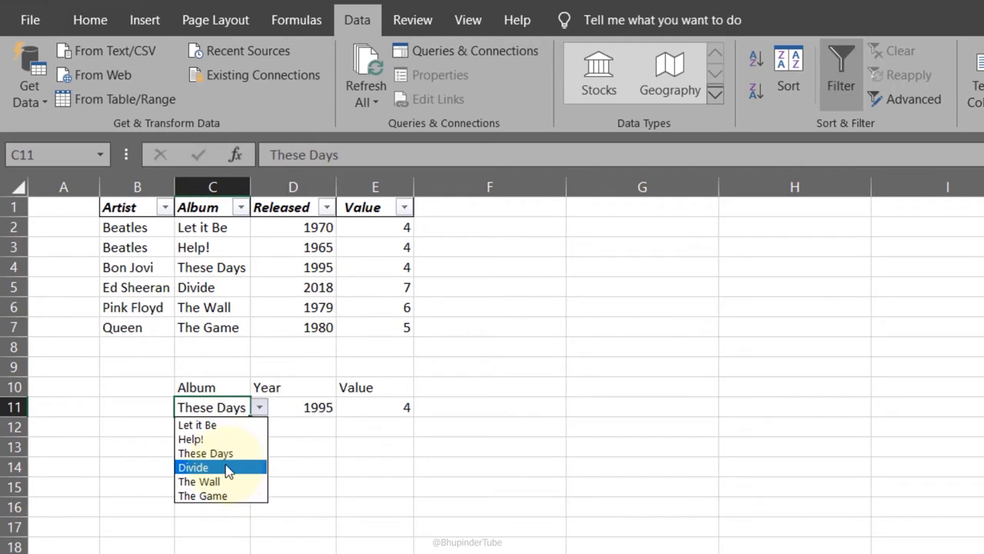
click(226, 467)
key(Right)
key(Right)
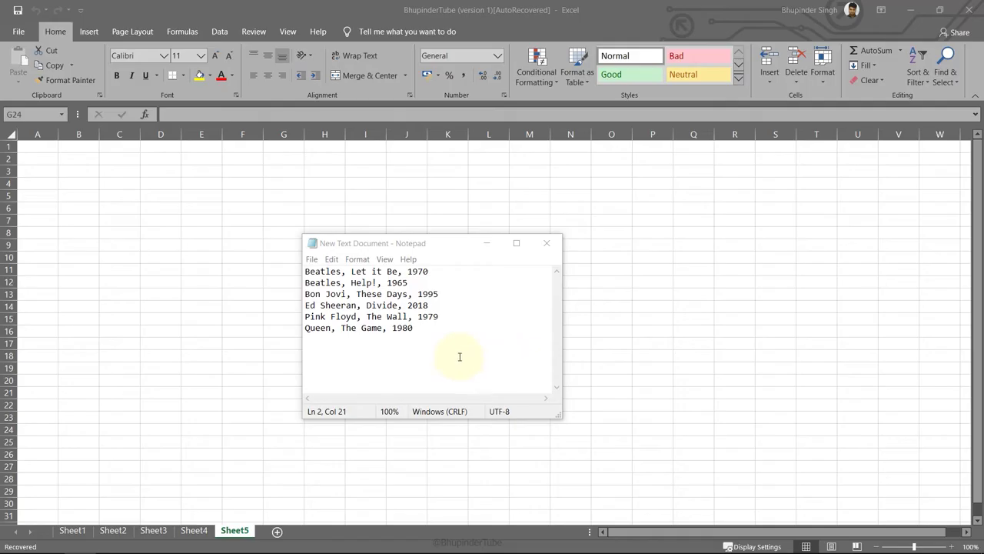
Step: Copy all the comma-separated artist, album and year lines from the Notepad document
drag(398, 249, 363, 222)
drag(396, 302, 242, 191)
key(ctrl+c)
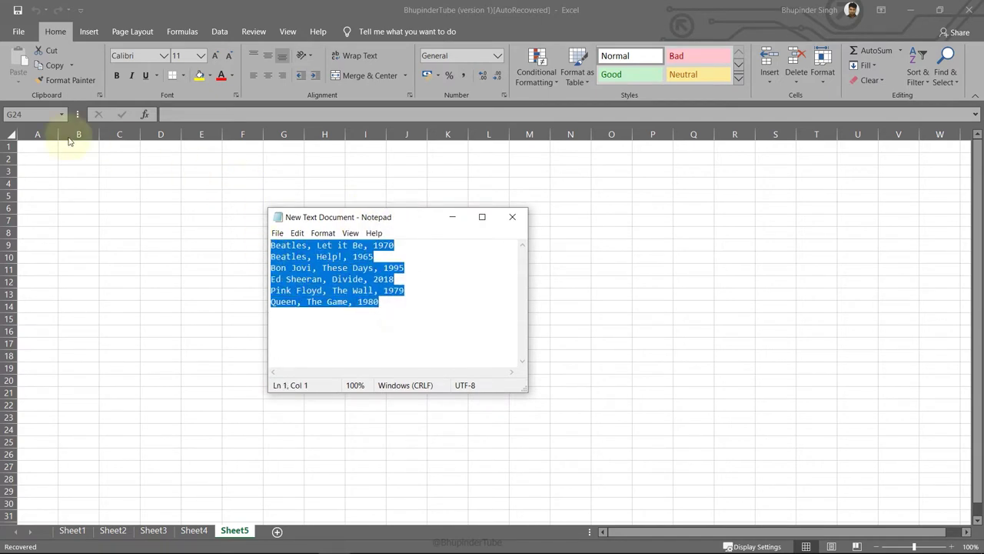
Step: Switch to Excel, paste the copied lines into Sheet5 starting at A2, and AutoFit column A
key(alt+Tab)
click(37, 158)
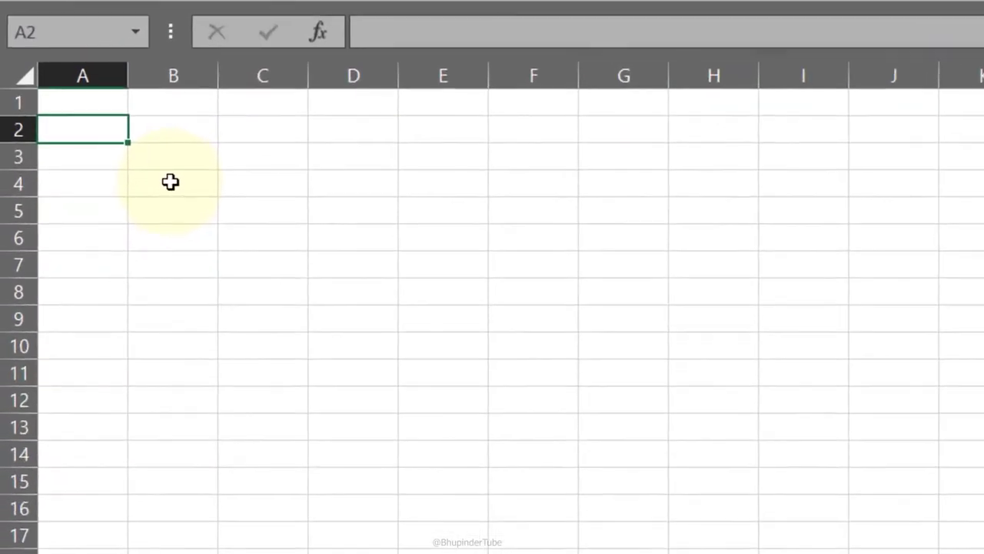
key(ctrl+v)
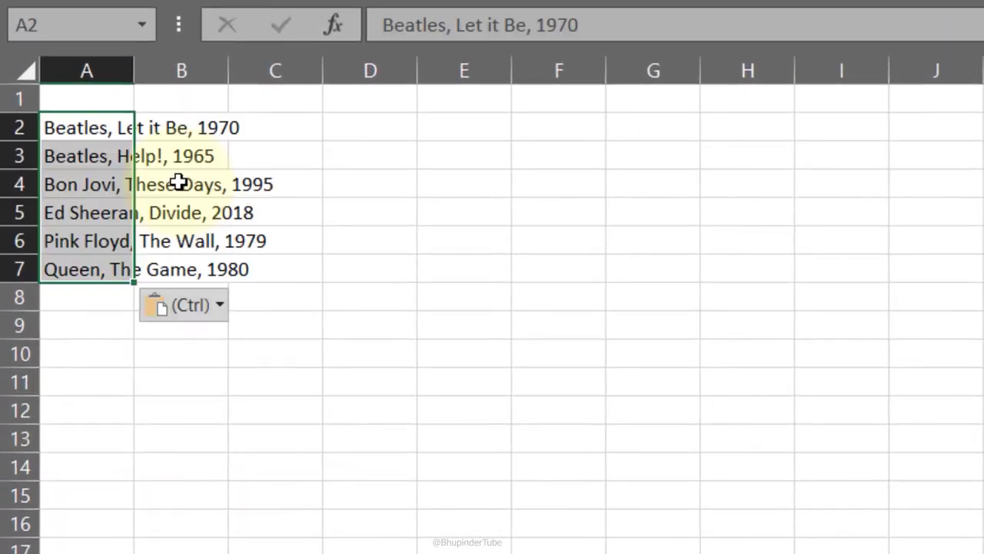
double_click(134, 70)
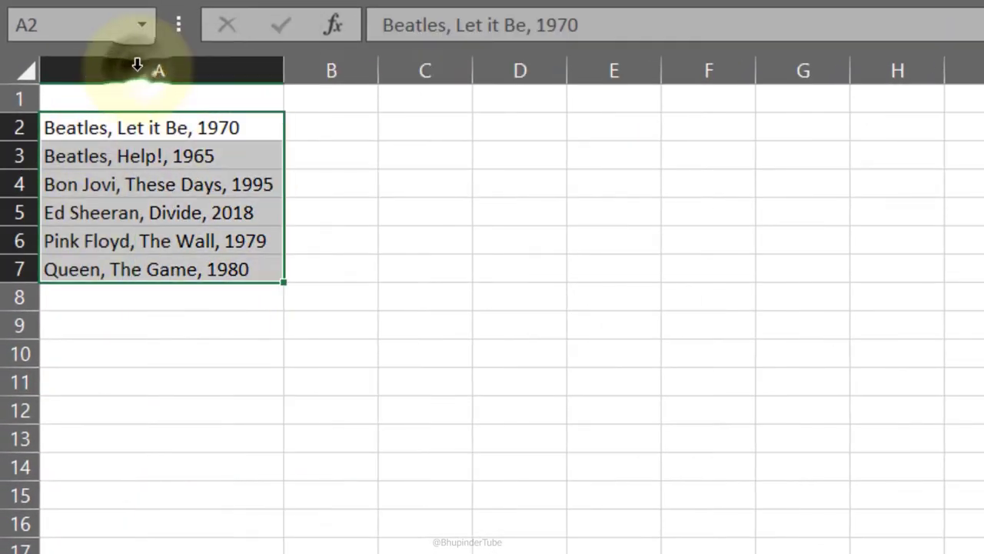
click(154, 345)
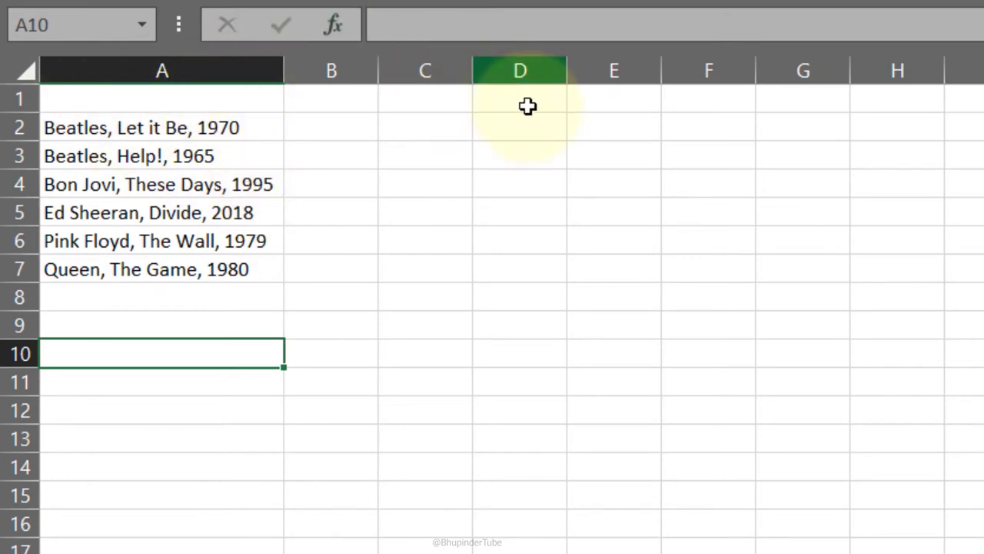
Step: Start Text to Columns on the pasted lines in A2:A7 and set the data type to Delimited
click(213, 126)
click(214, 148)
drag(210, 128, 213, 261)
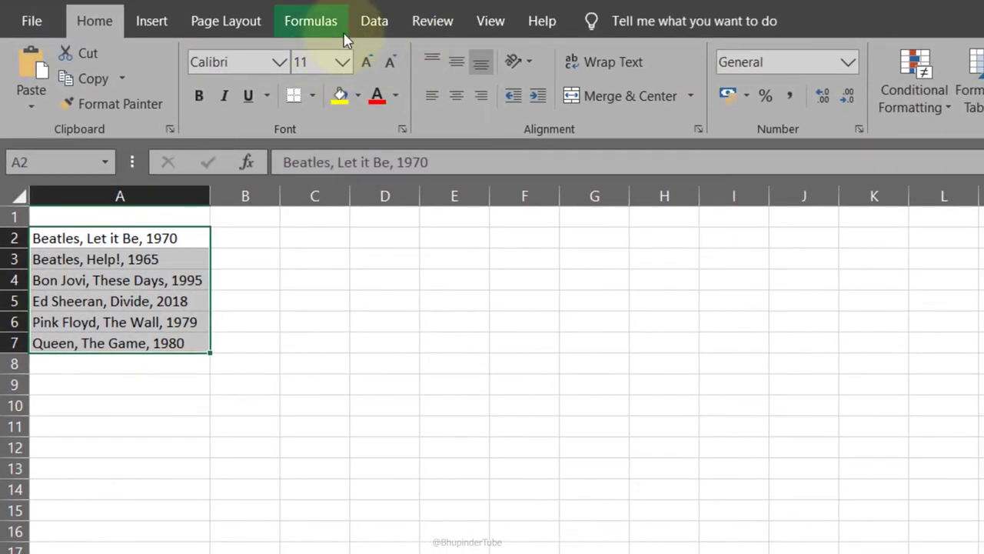
click(377, 14)
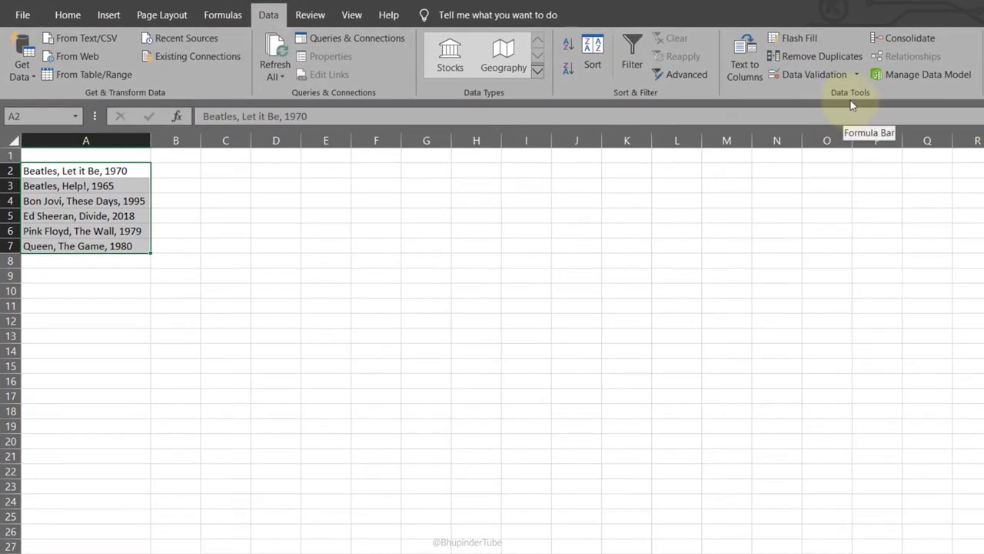
click(750, 69)
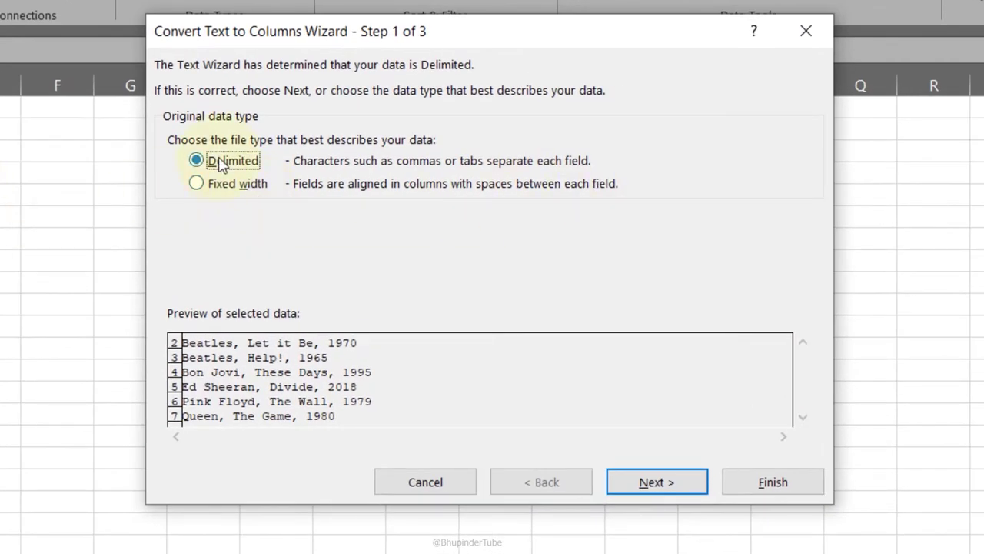
click(659, 482)
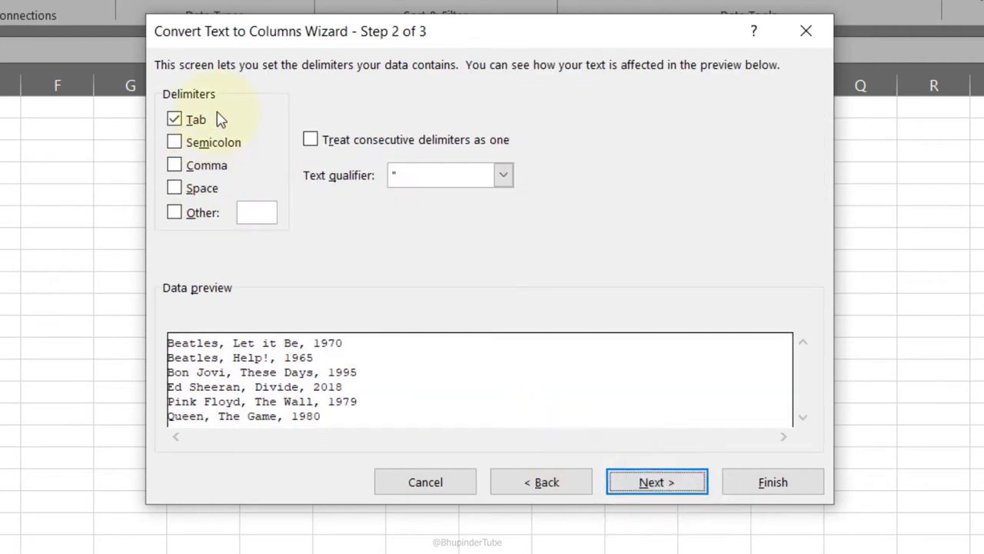
Step: Split the text with Comma as the only delimiter, General format and destination $A$2, and fit the widths of columns A to C
click(175, 121)
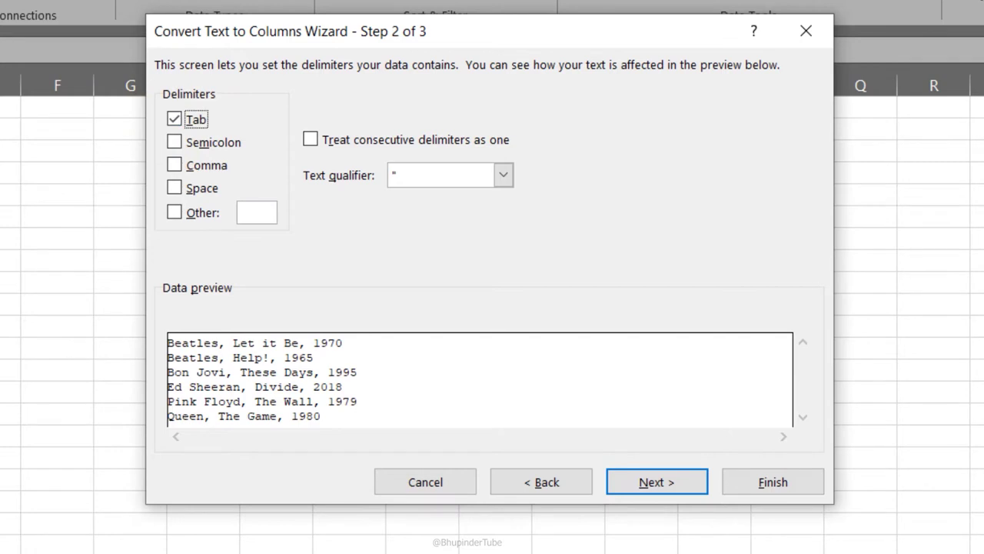
click(174, 121)
click(176, 170)
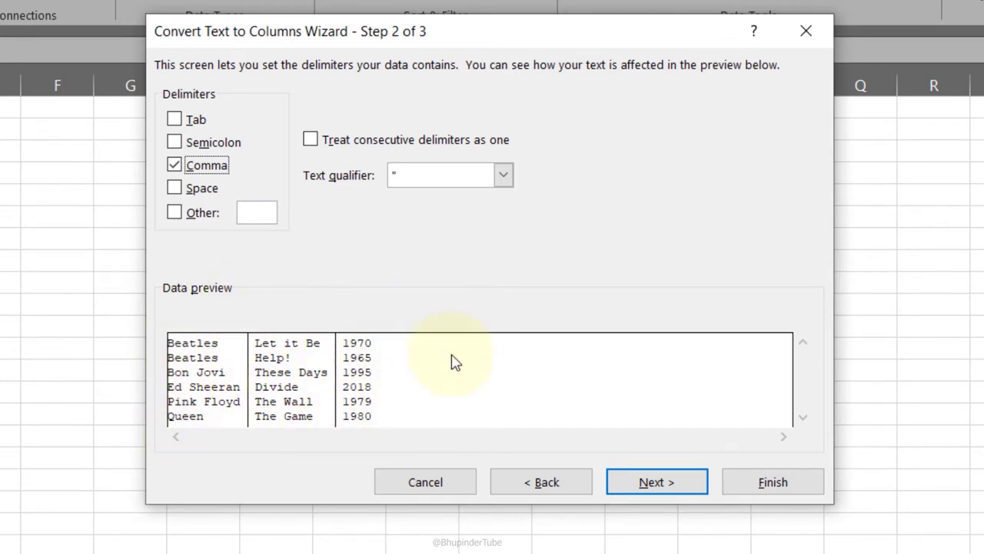
click(657, 482)
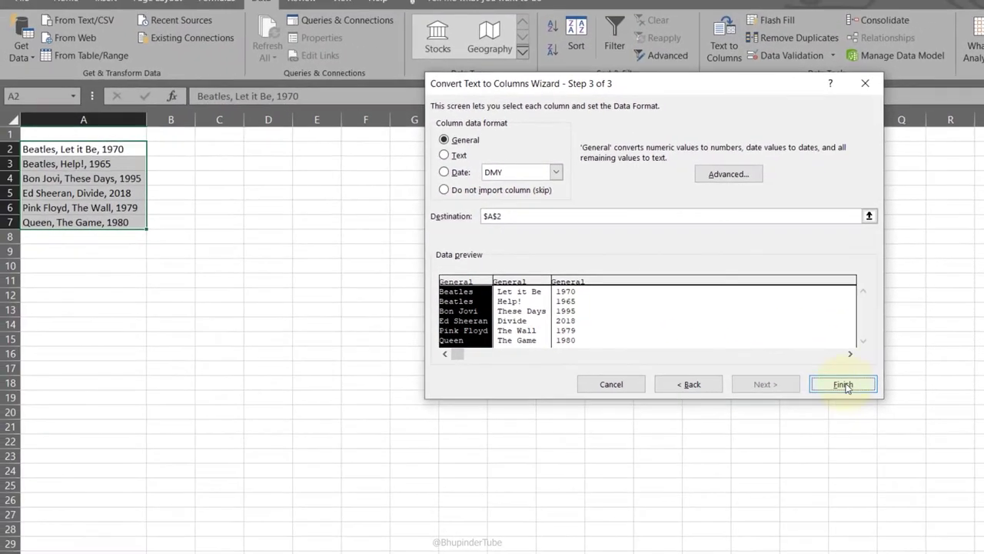
click(842, 384)
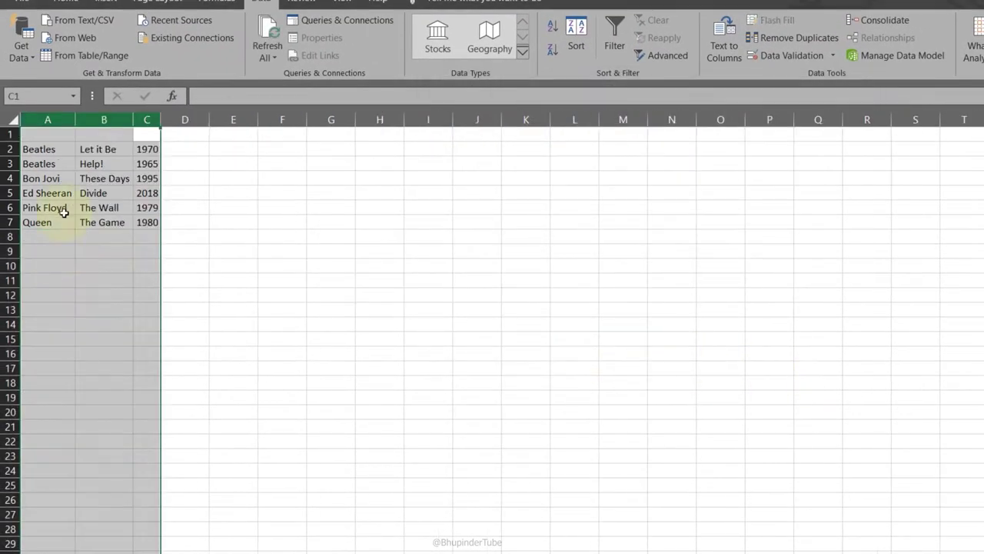
click(104, 251)
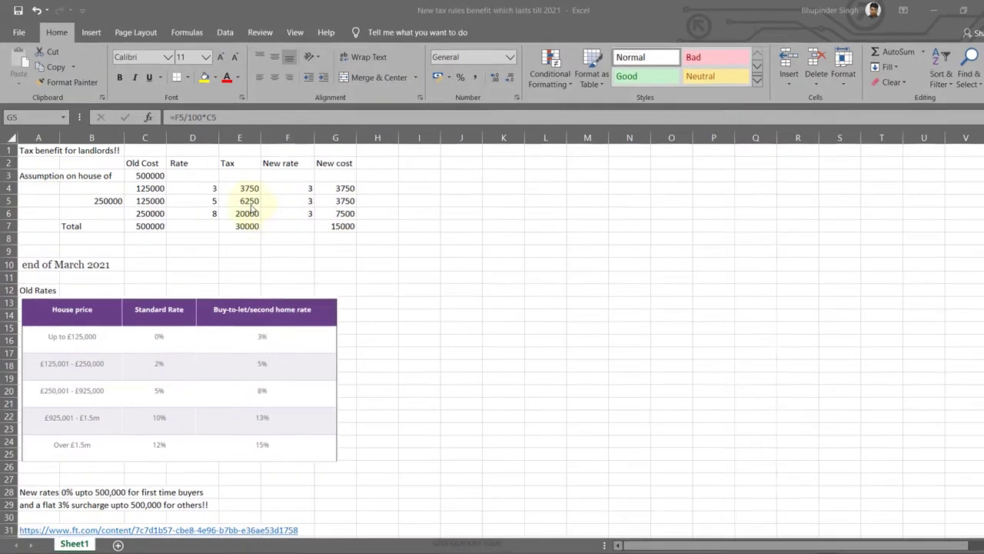
Step: Examine the formulas behind the Tax and Old Cost cells in the landlord tax benefit workbook
click(234, 183)
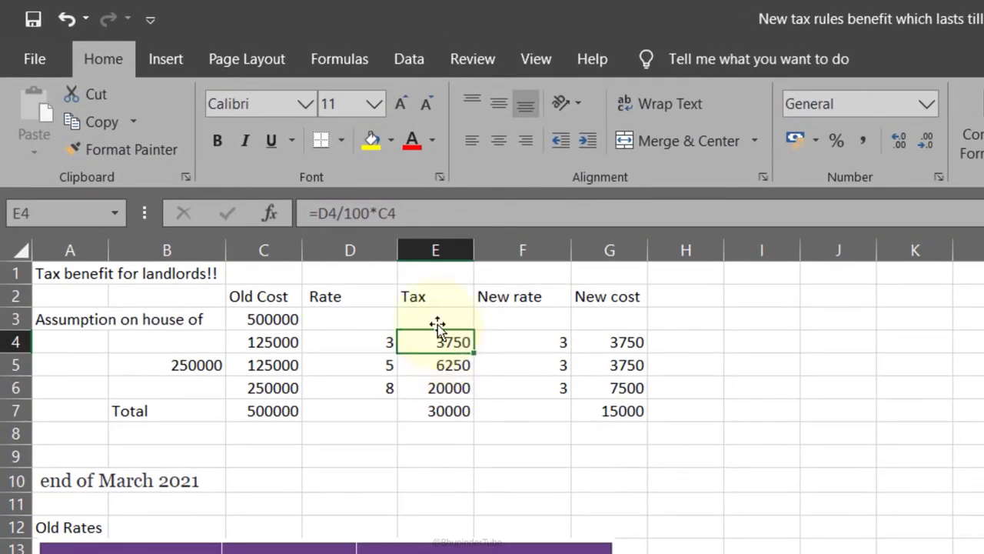
double_click(439, 341)
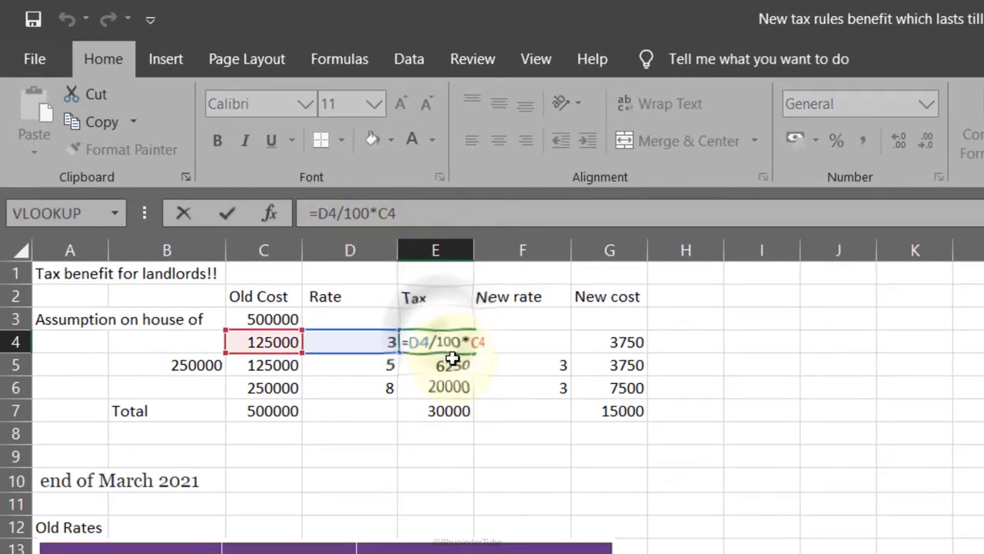
key(Return)
double_click(402, 362)
key(Escape)
click(275, 372)
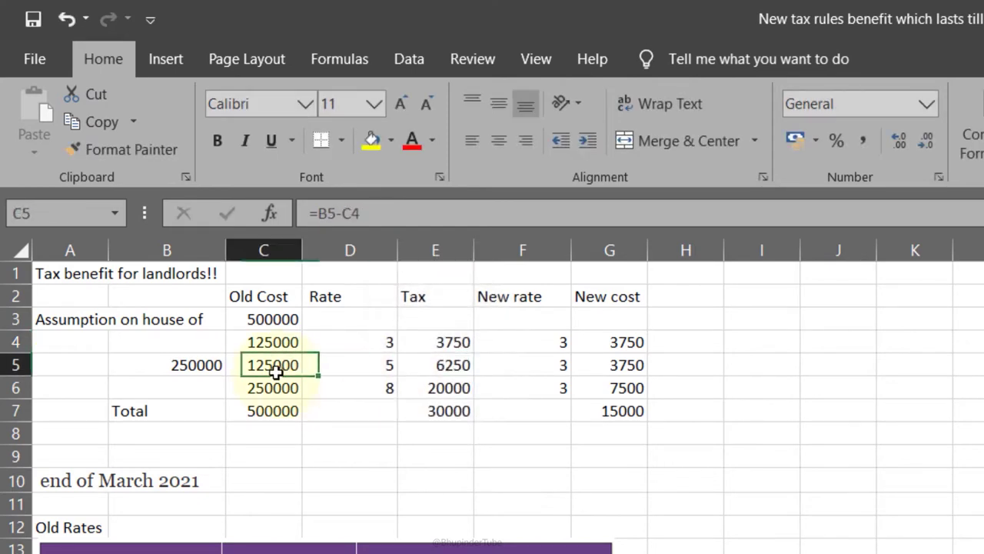
double_click(275, 372)
key(Escape)
click(274, 391)
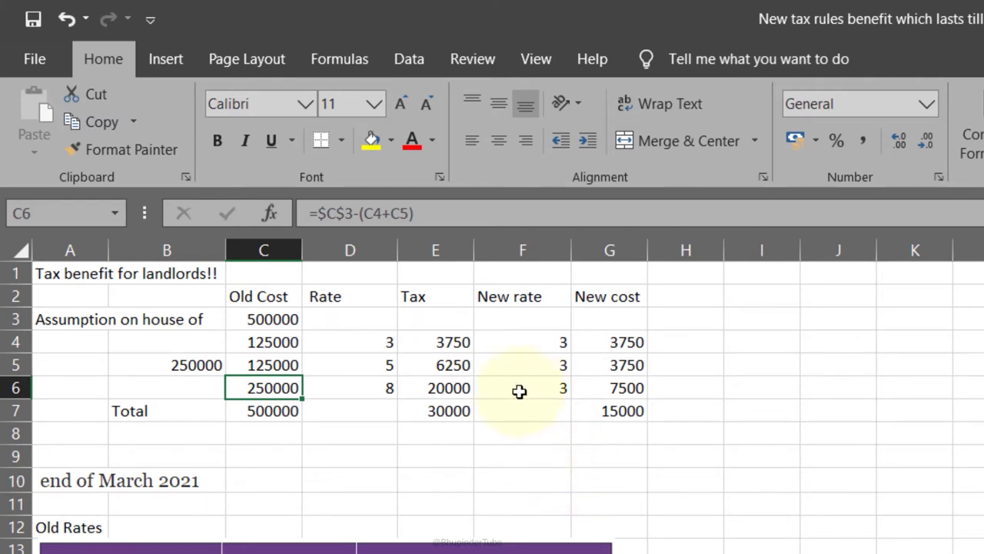
Step: Copy the table in A2:G7, paste it at L2 as values only with Paste Special, and check the pasted Old Cost cells
drag(54, 296, 622, 409)
right_click(450, 362)
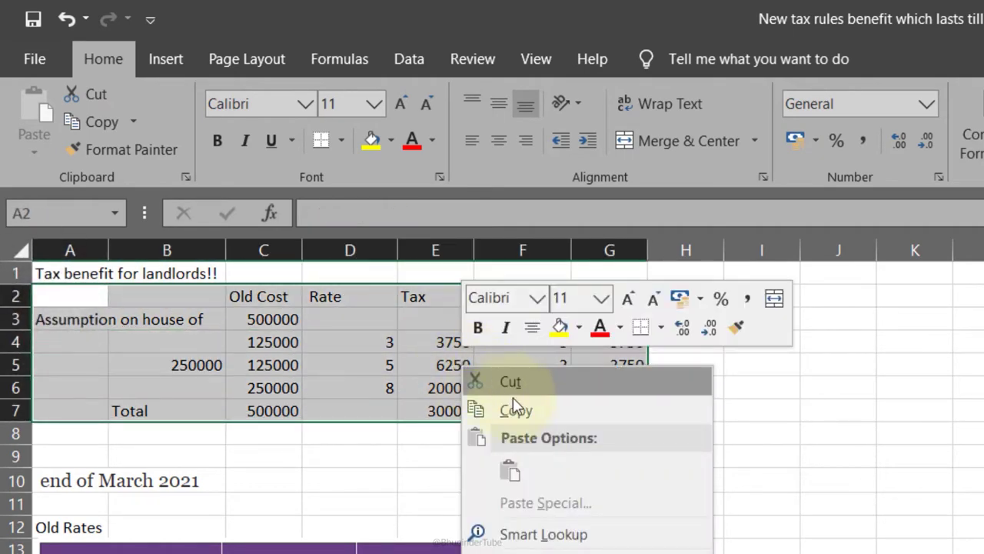
click(492, 382)
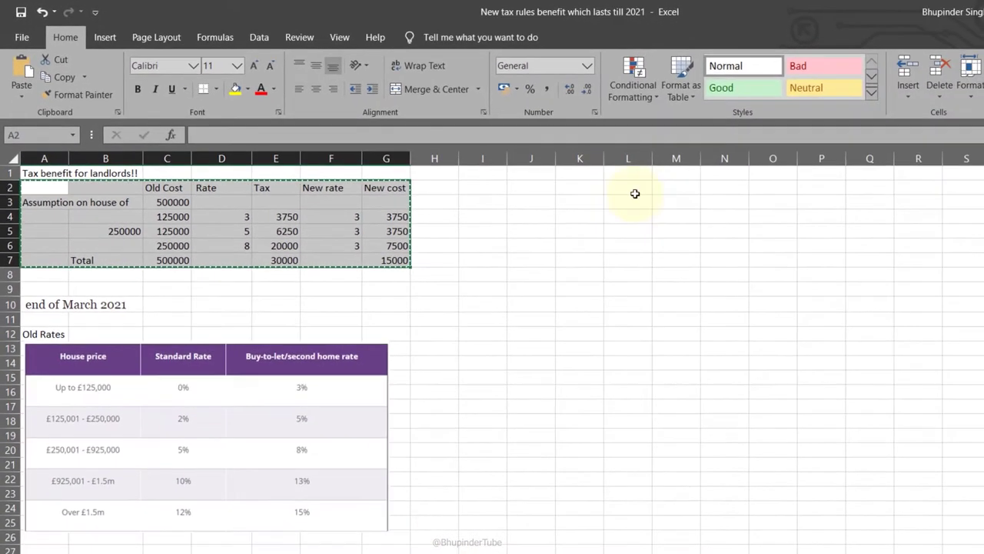
click(977, 292)
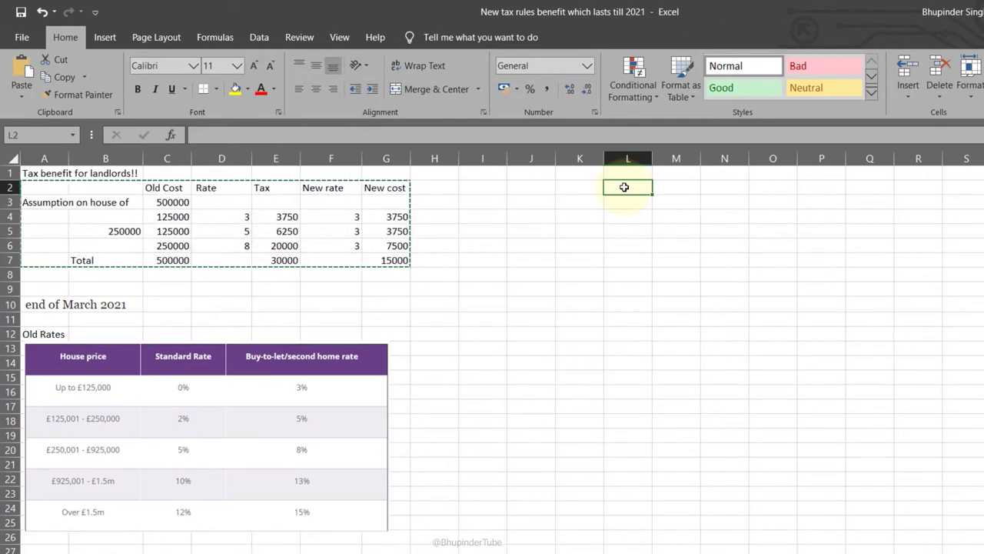
right_click(624, 187)
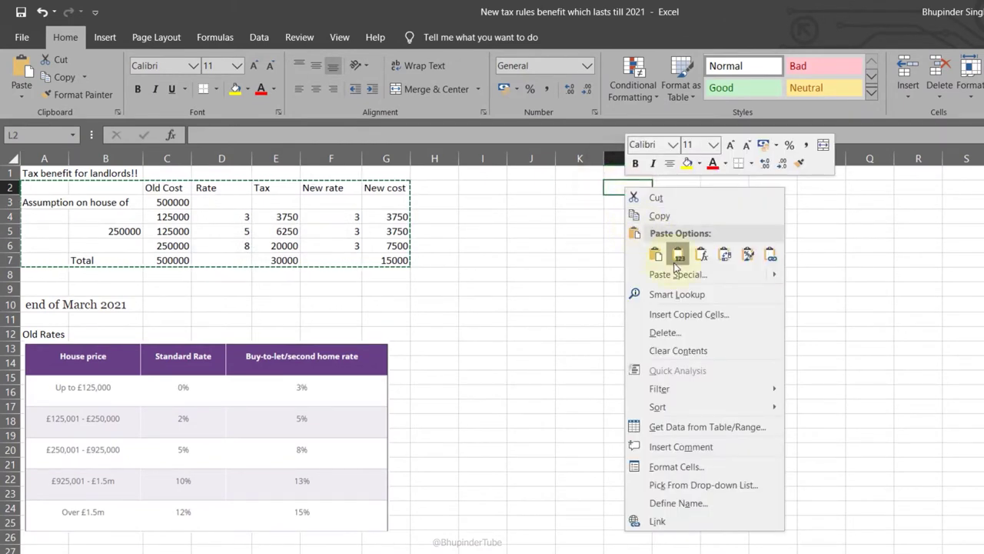
click(683, 279)
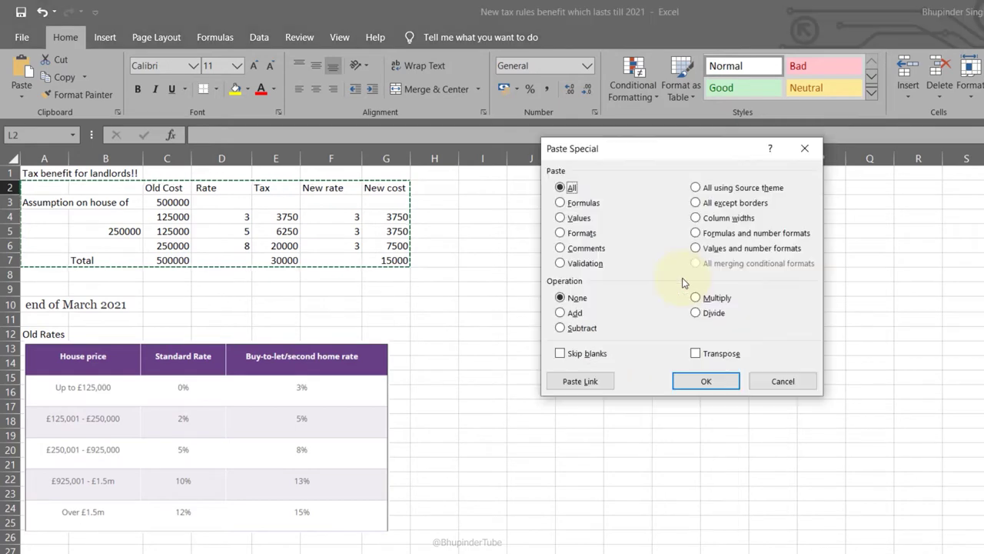
click(560, 218)
click(706, 380)
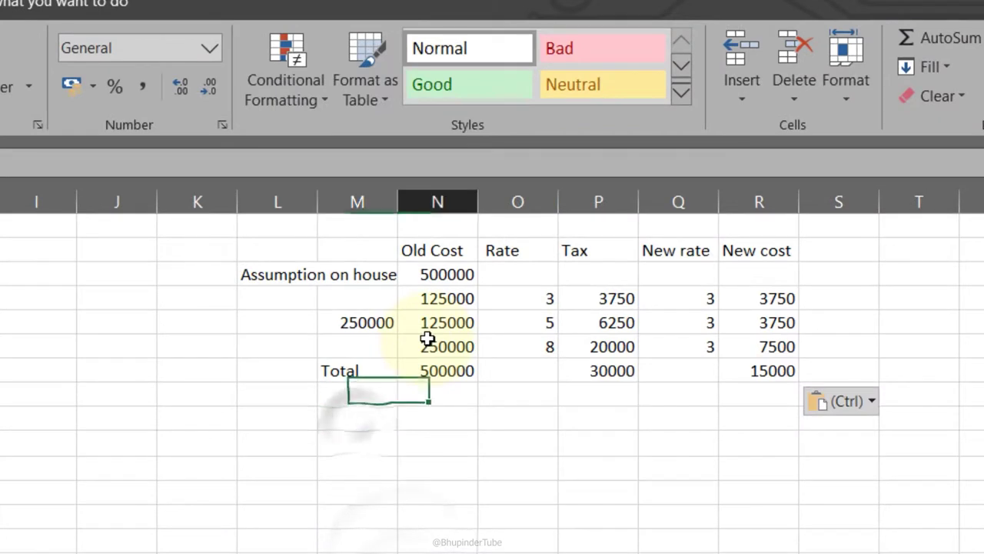
click(428, 338)
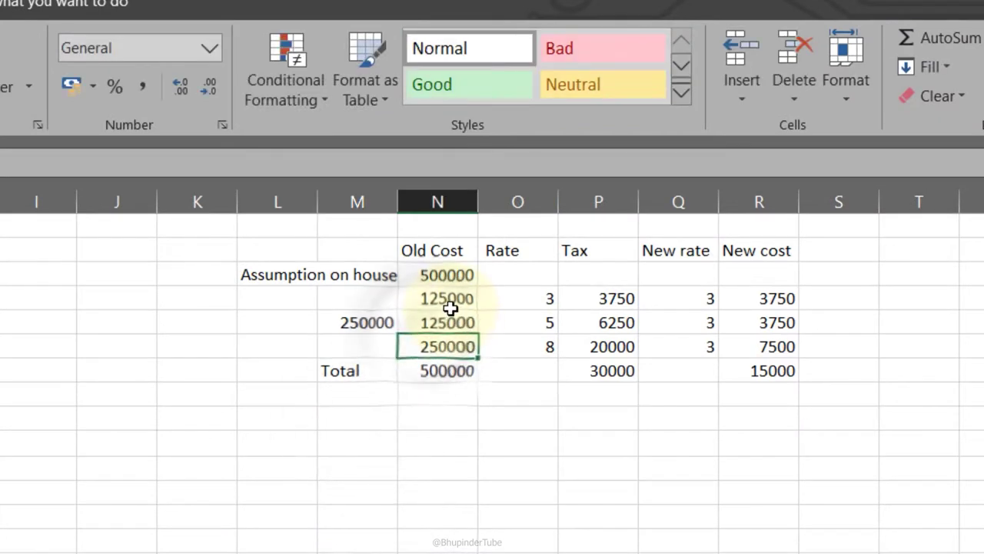
key(Down)
click(466, 416)
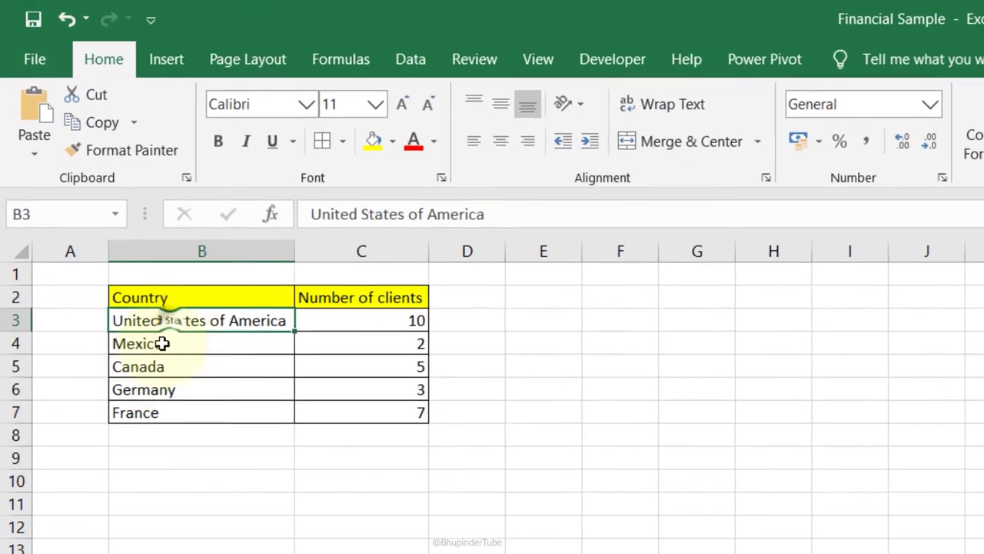
Step: Insert a People Graph beside the country and client-count table in the Financial Sample workbook and trust the add-in
drag(162, 343, 156, 402)
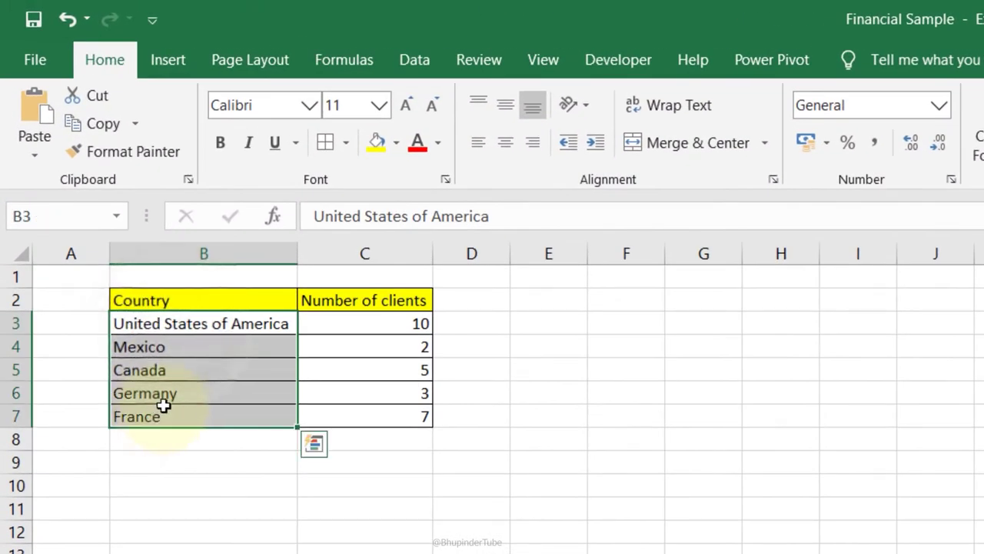
click(375, 324)
drag(379, 327, 376, 420)
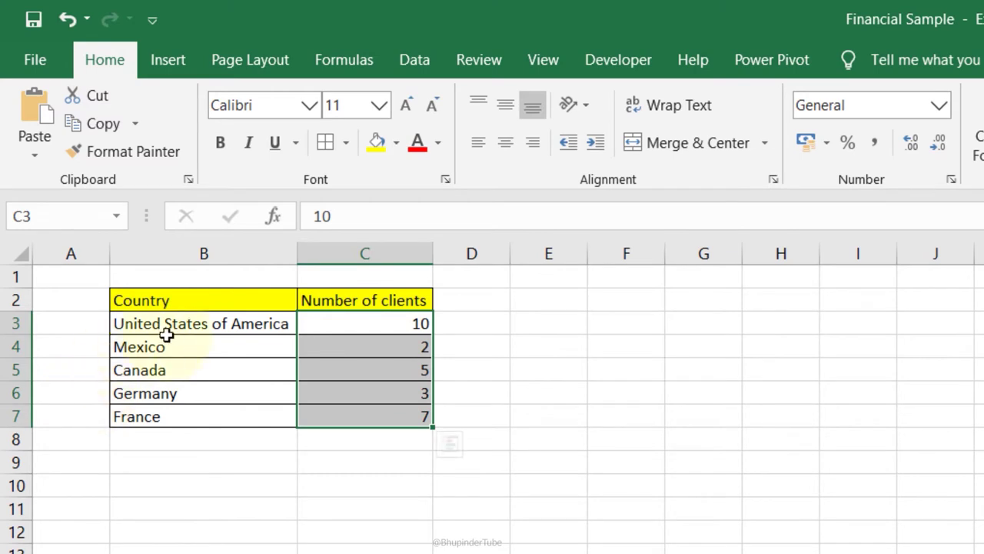
drag(164, 332, 362, 406)
click(208, 329)
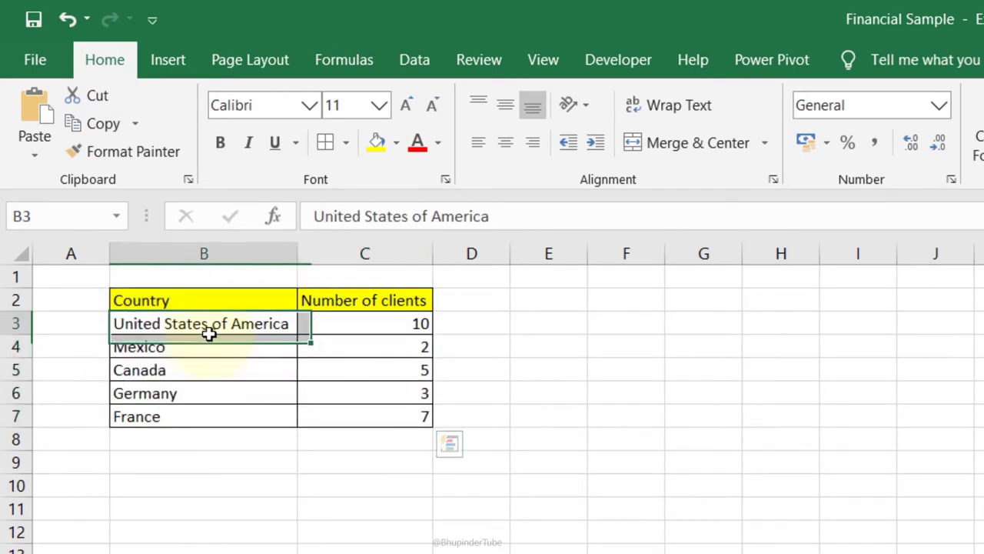
click(170, 62)
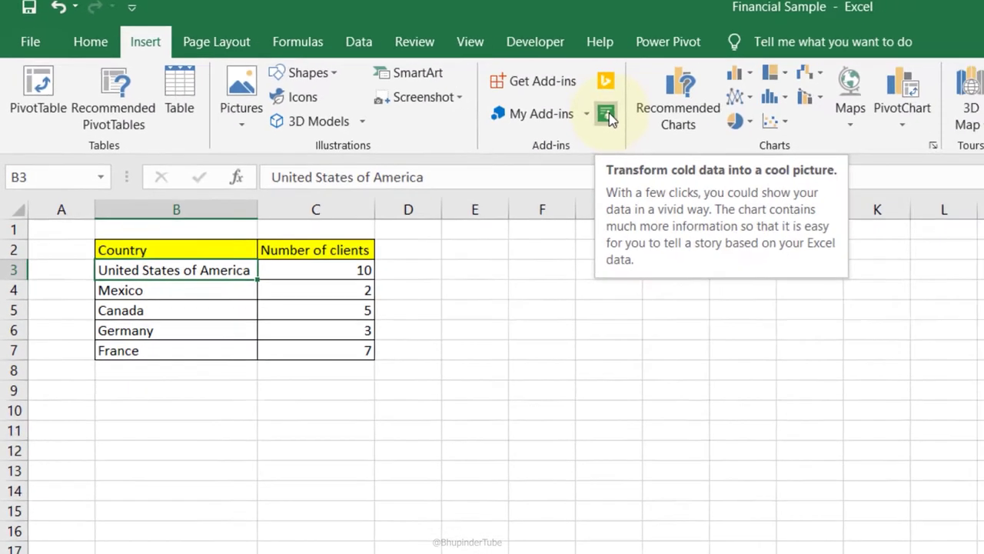
click(703, 145)
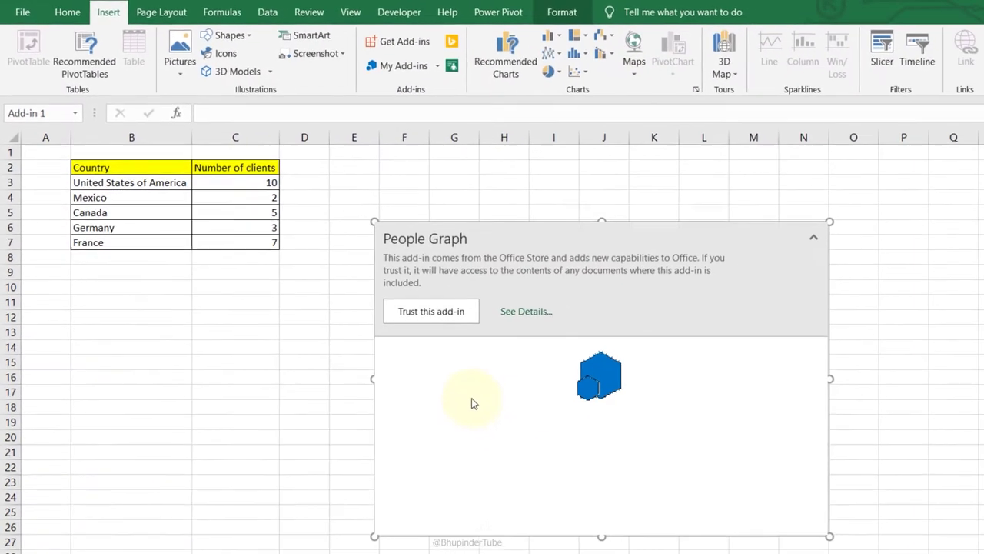
click(432, 310)
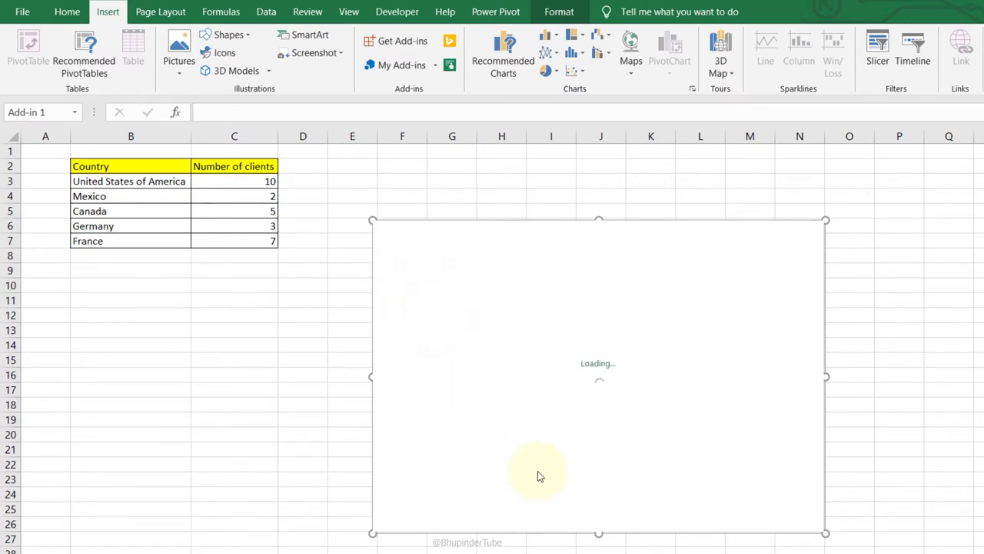
Step: Use B2:C7, with the Country and Number of clients columns, as the People Graph's data and create the chart
click(754, 239)
drag(184, 168, 240, 242)
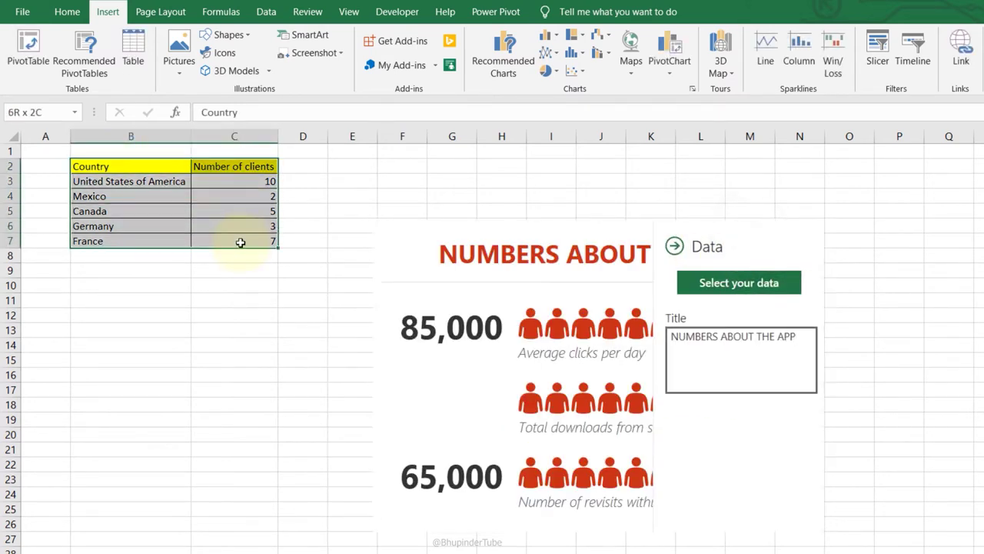
click(732, 285)
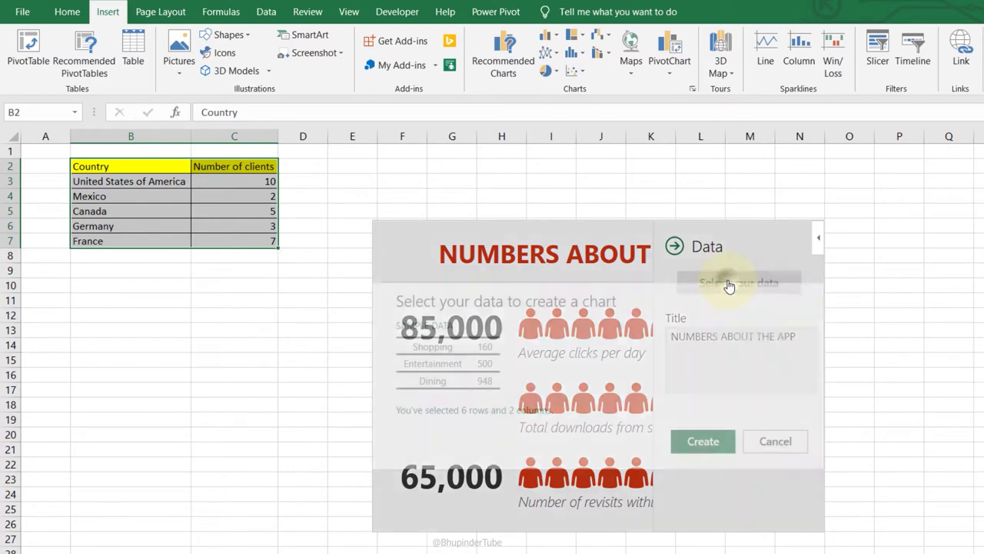
click(704, 443)
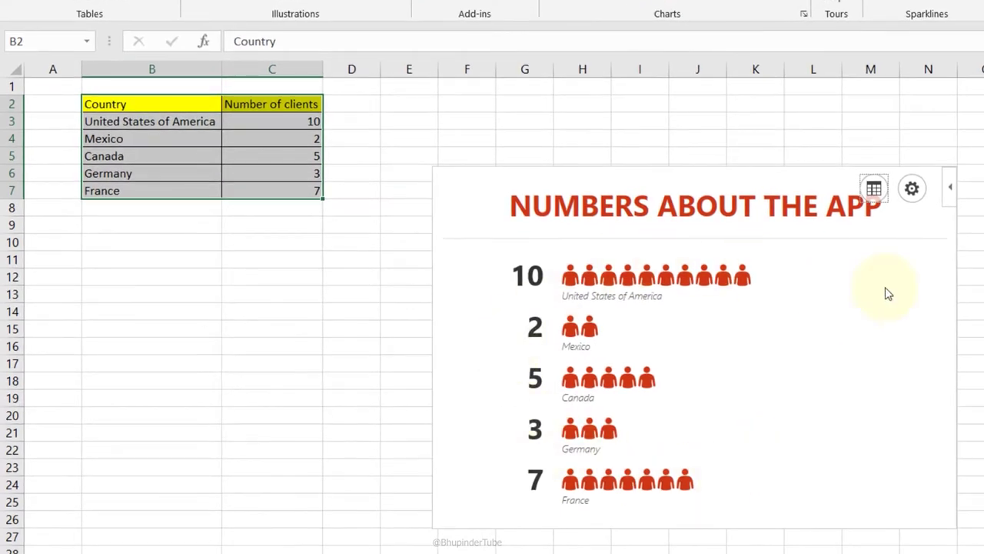
Step: Set the People Graph to the type with blue figures on a striped background and apply the theme with pink figures on a light background
click(913, 188)
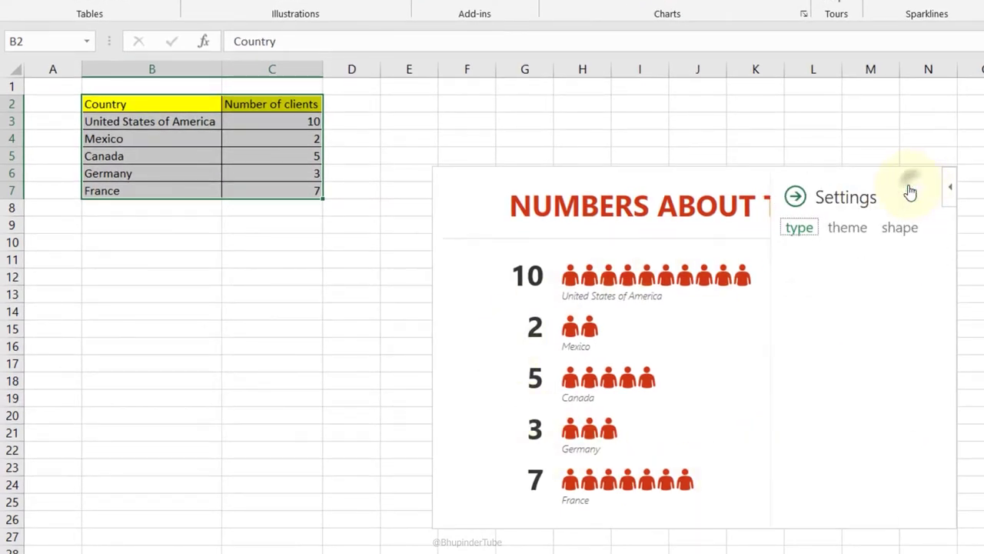
click(835, 362)
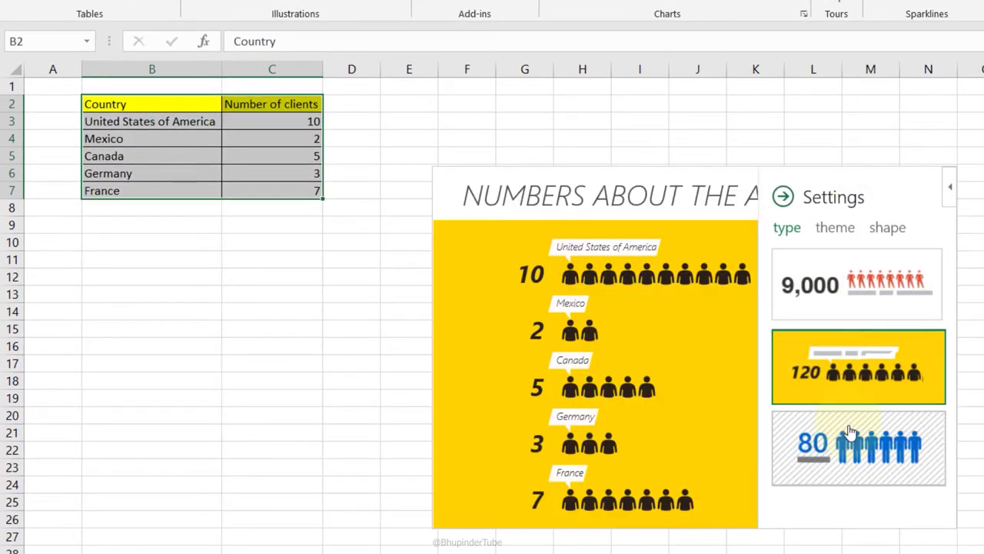
click(854, 440)
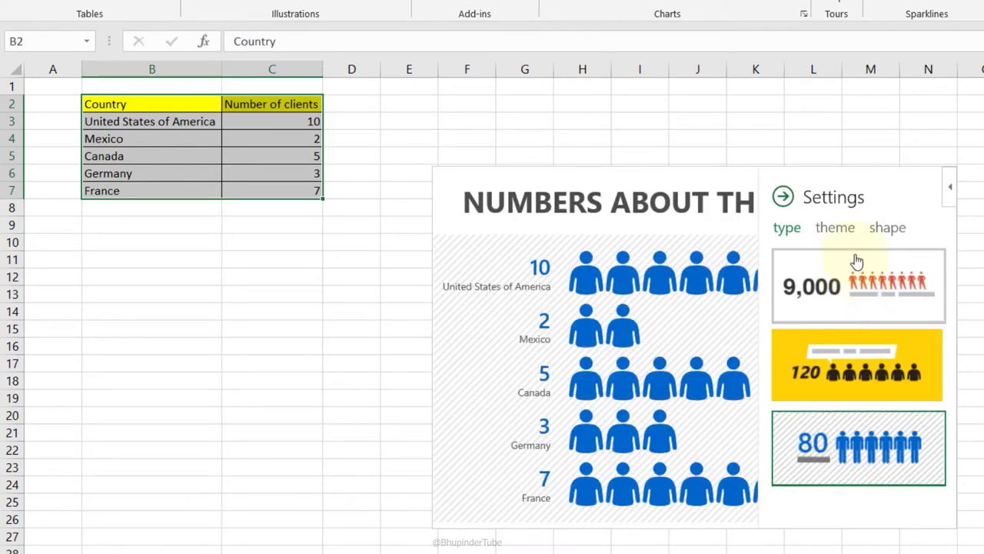
click(838, 229)
click(831, 306)
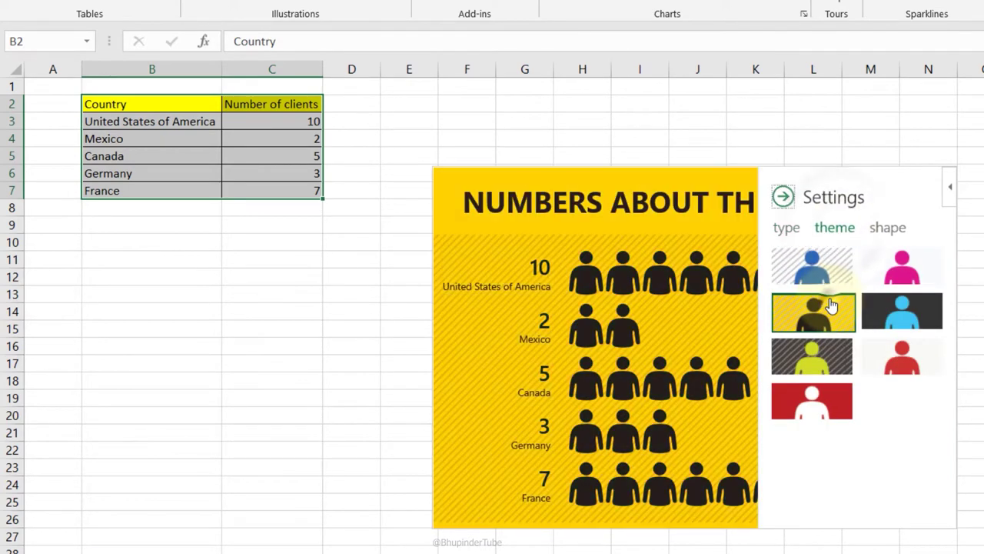
click(886, 313)
click(901, 268)
Step: Try the heart and laptop shapes in the People Graph, and set its shape to the alarm clock
click(834, 311)
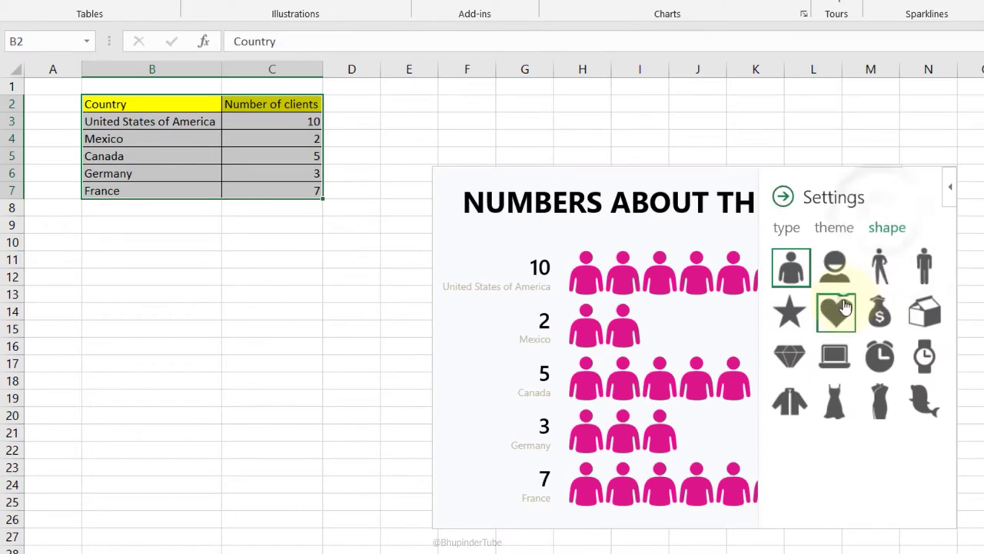
click(836, 356)
click(882, 357)
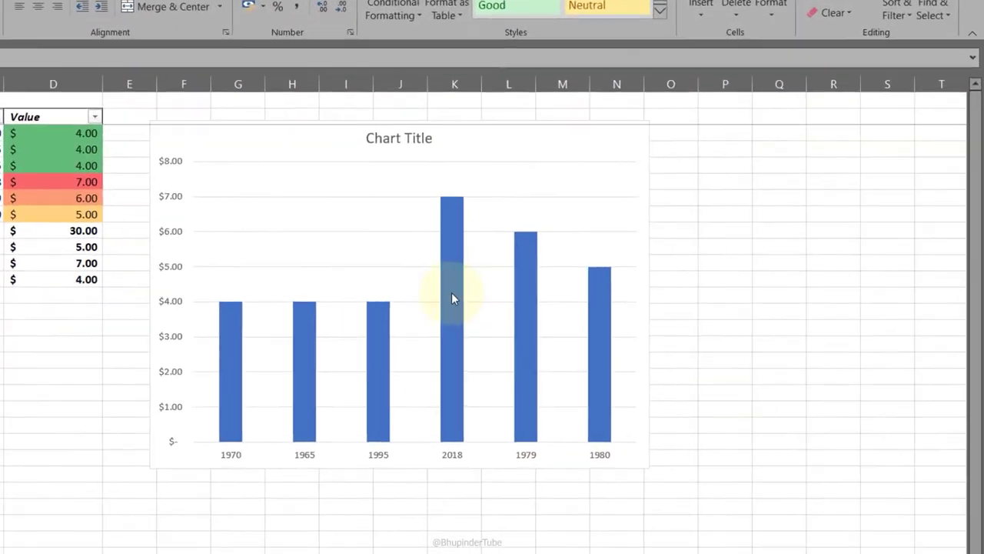
Step: Fill the column chart's data series in the music collection workbook with the palm tree picture from the Desktop
mouse_move(579, 295)
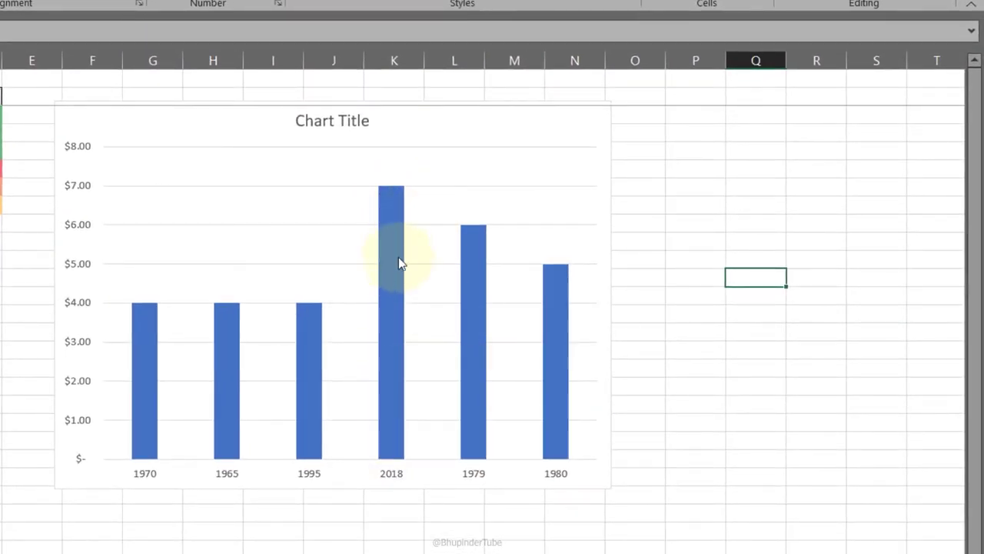
double_click(397, 221)
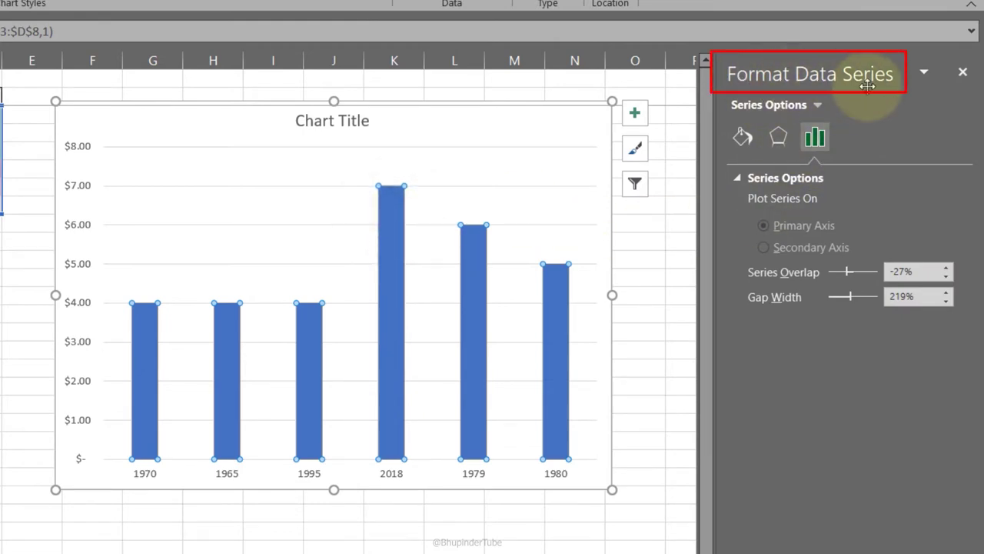
click(749, 141)
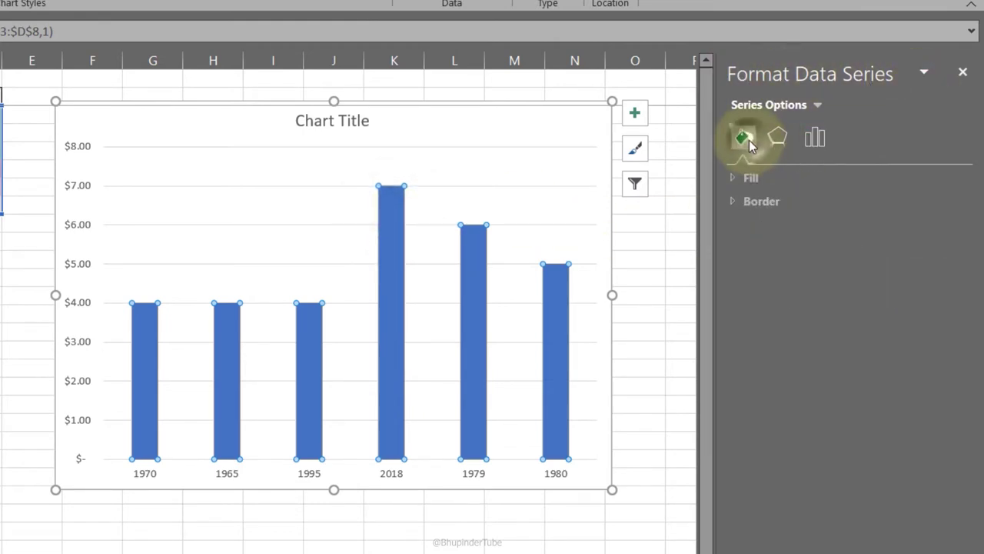
click(740, 178)
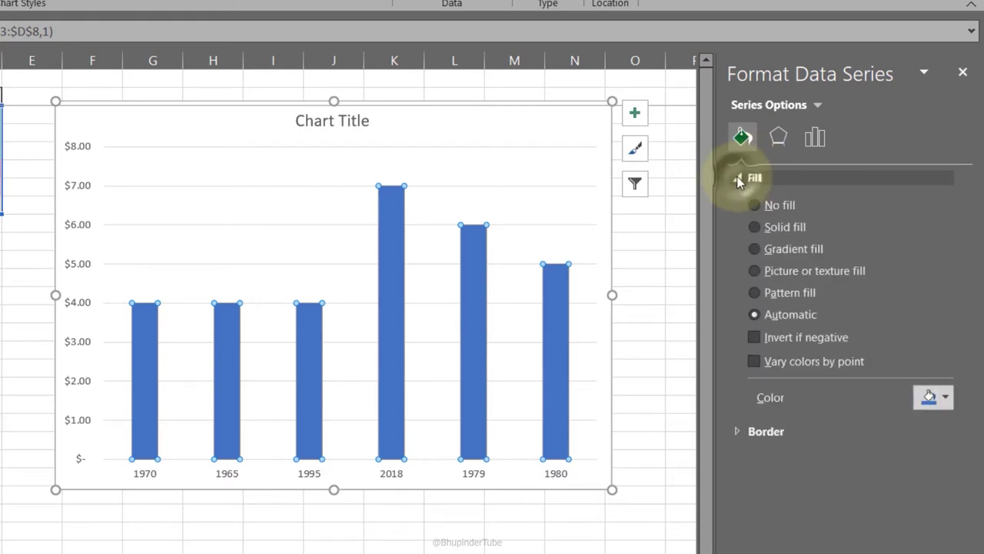
click(757, 272)
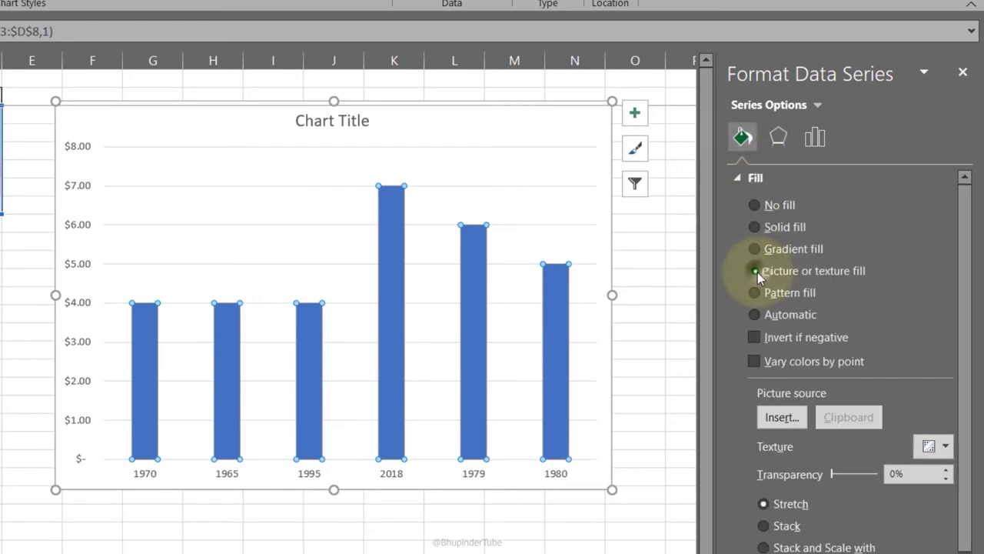
click(780, 417)
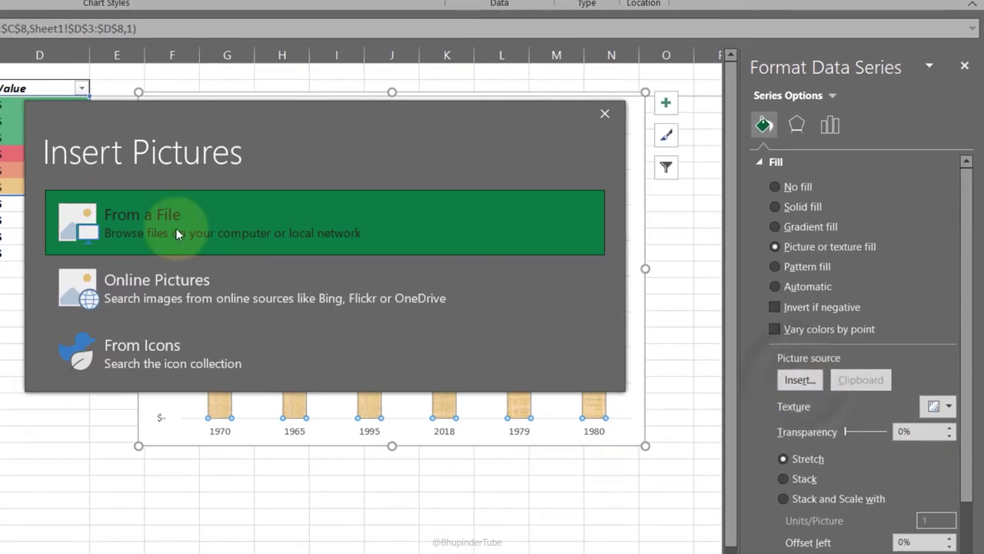
click(176, 228)
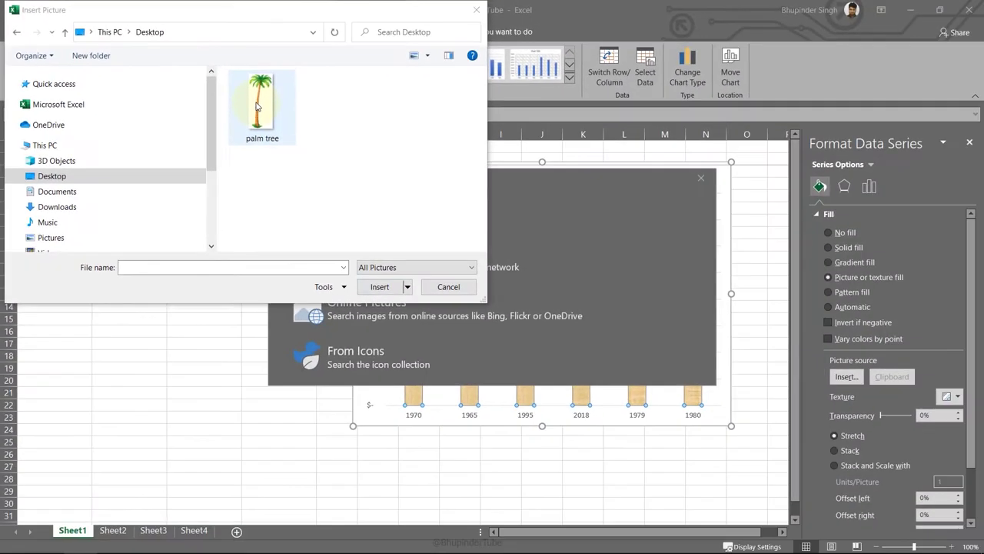
double_click(459, 182)
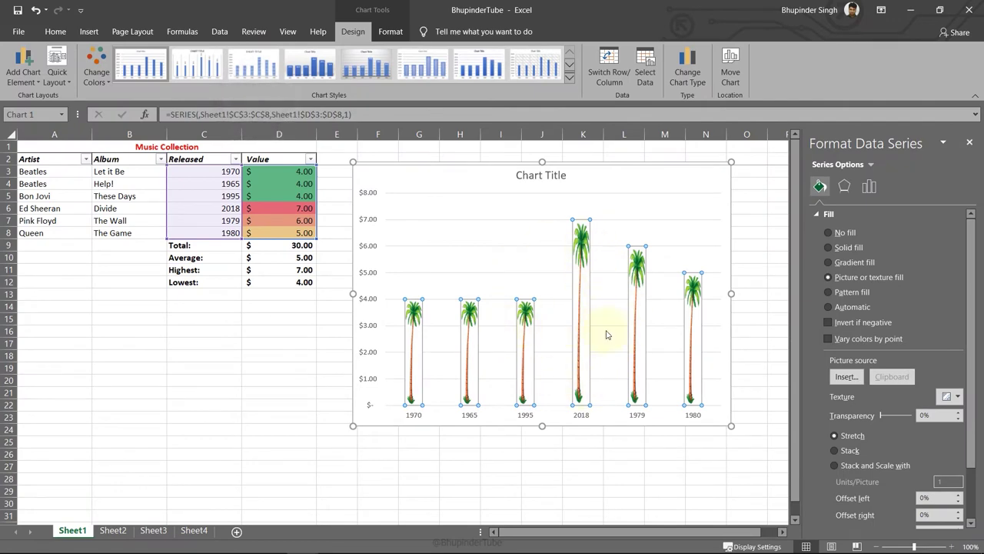
Step: Fill only the 1995 column of the chart with a picture file from the computer
click(570, 446)
click(579, 356)
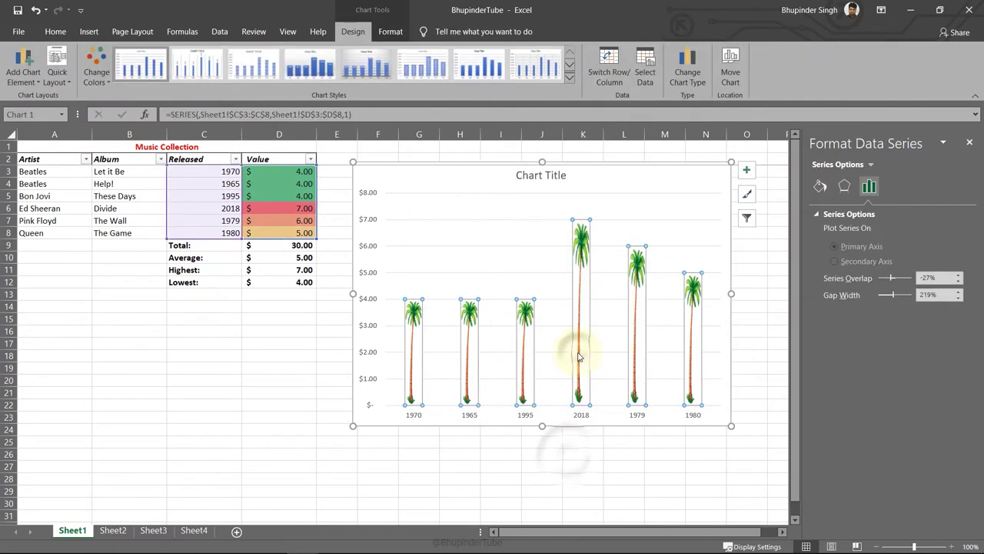
click(529, 319)
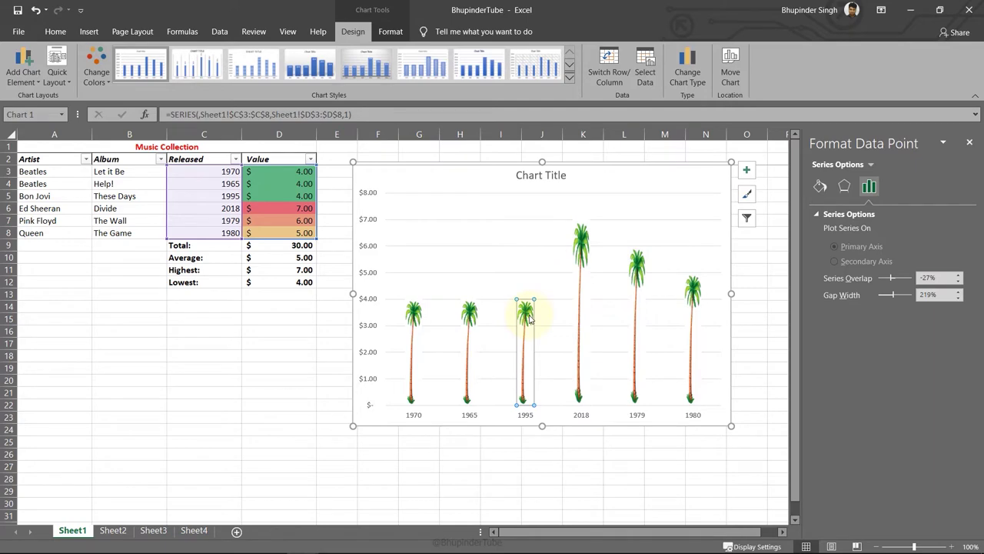
click(820, 188)
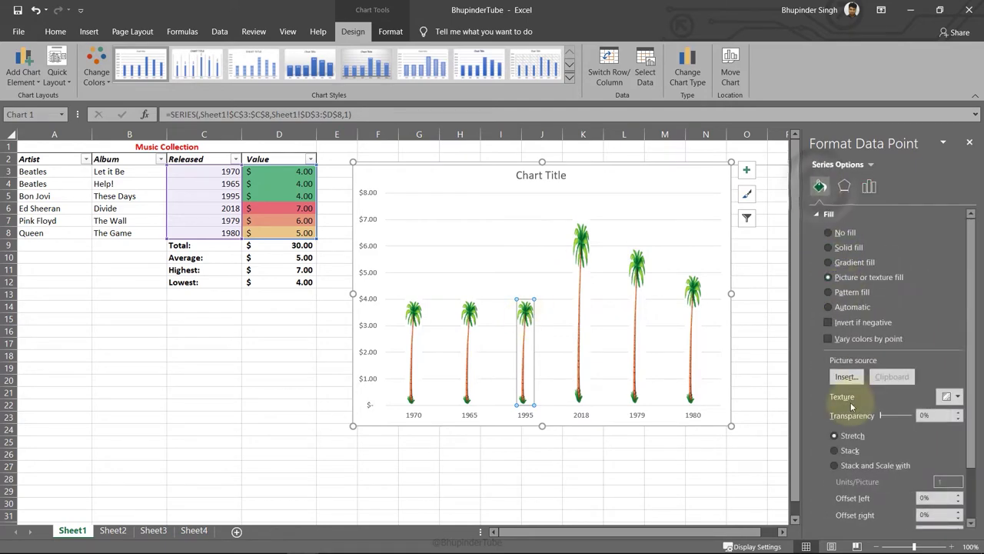
click(846, 376)
click(368, 250)
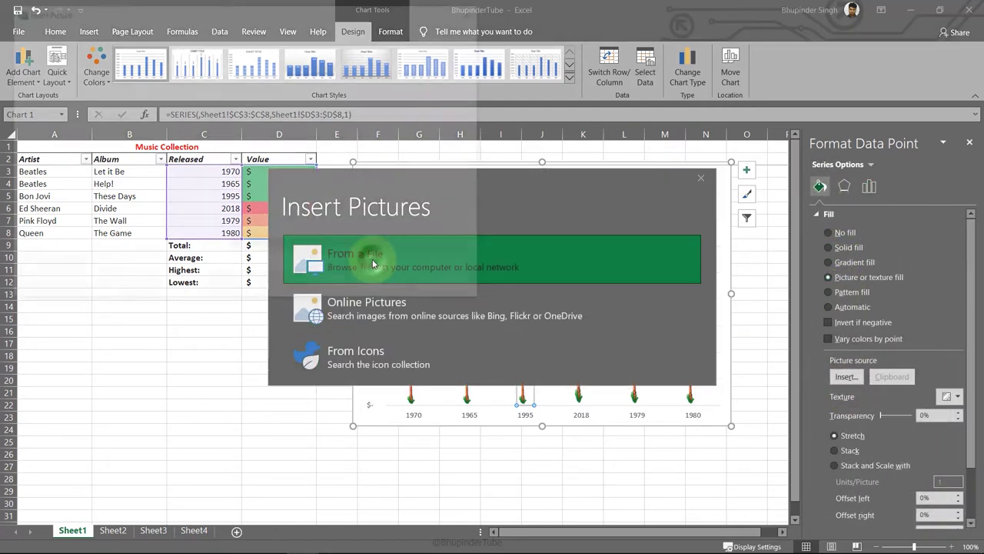
double_click(349, 139)
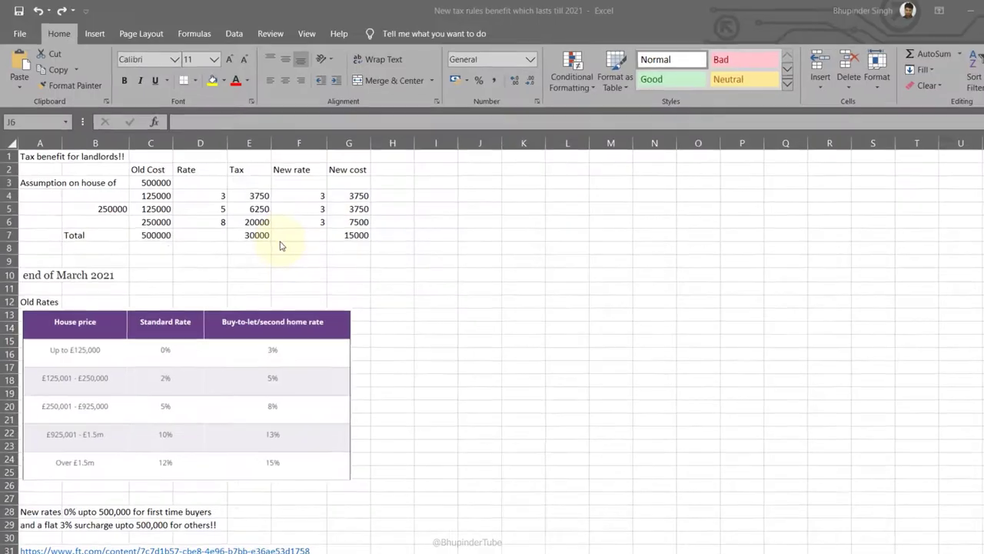
Step: Add a Greater Than conditional formatting rule of 200000 to C4:G7, using Light Red Fill with Dark Red Text
click(151, 247)
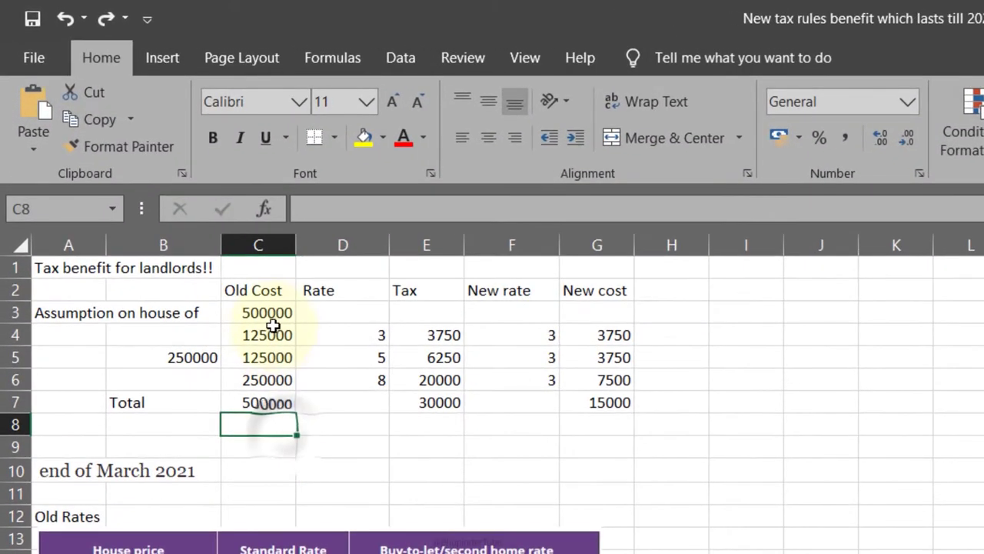
drag(250, 334, 615, 406)
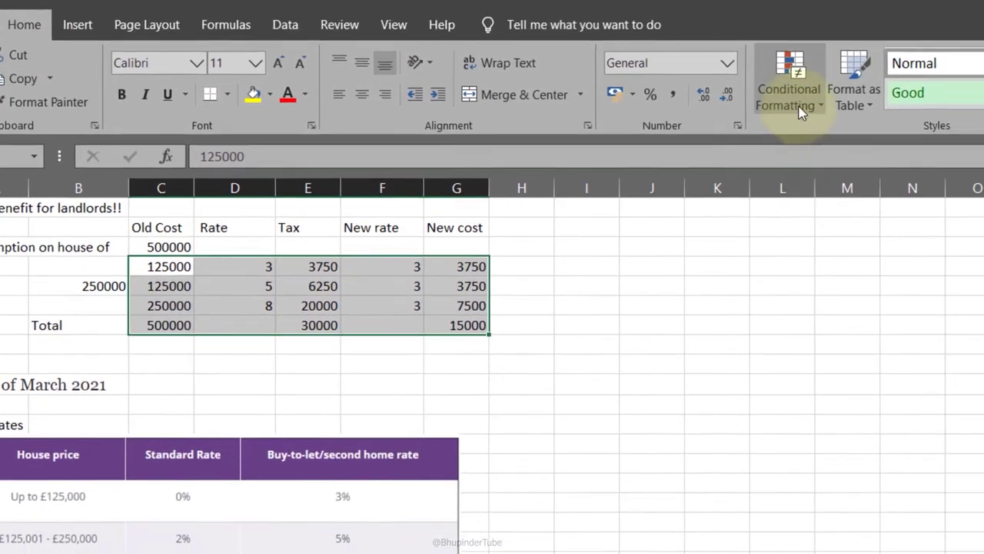
click(867, 135)
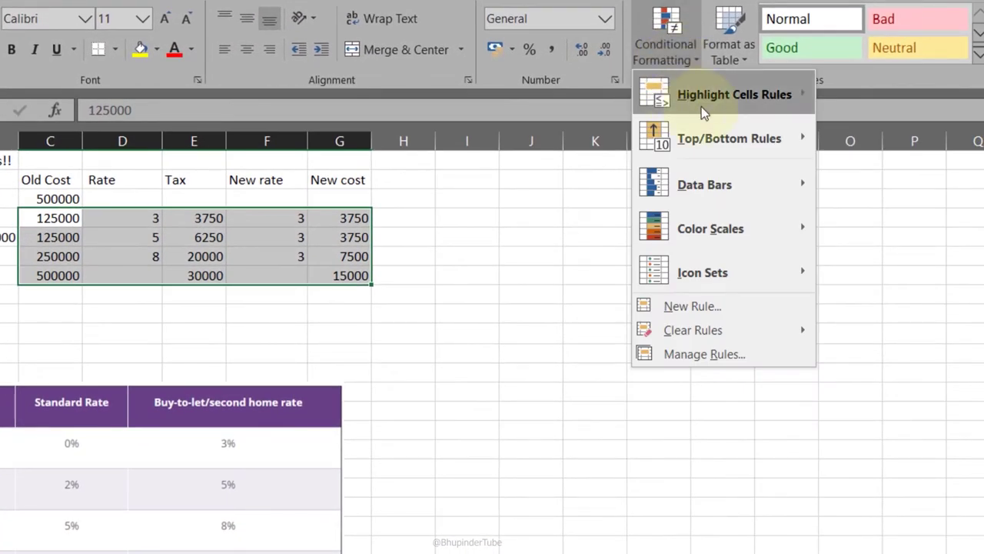
mouse_move(704, 113)
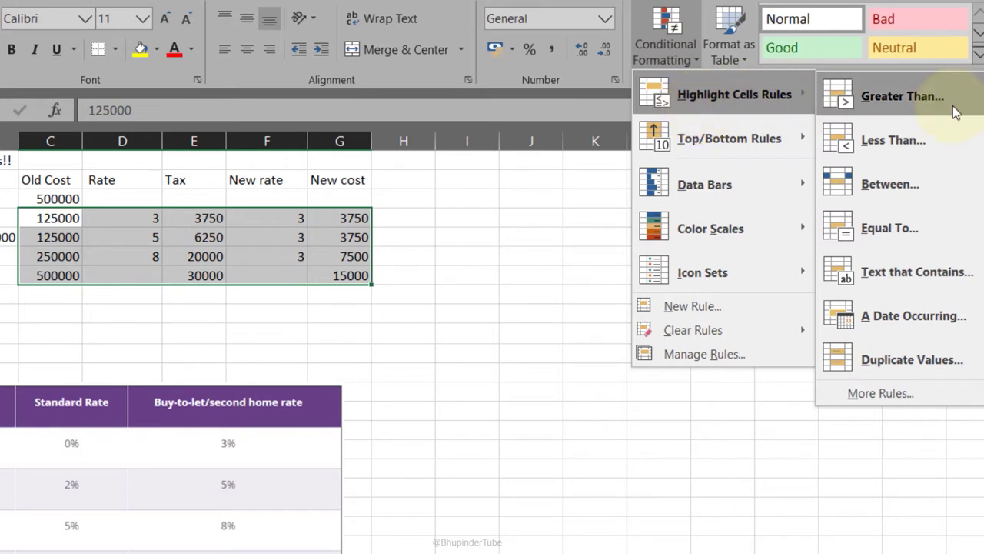
click(930, 98)
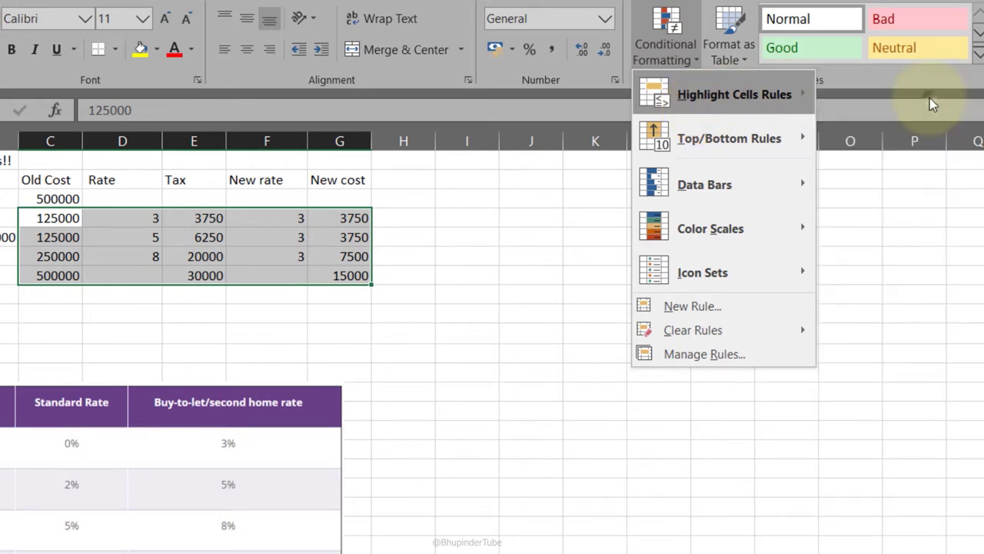
text(20000)
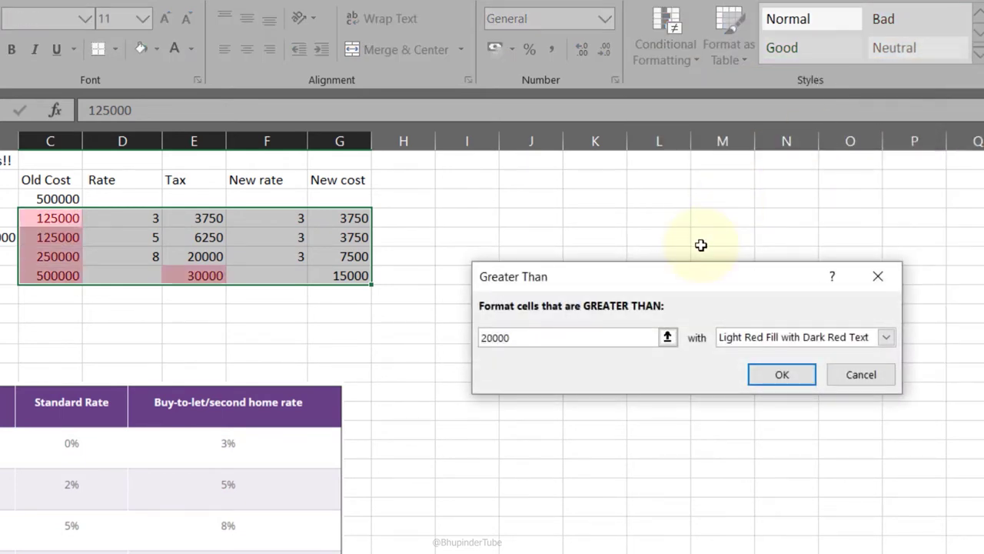
text(0)
key(Return)
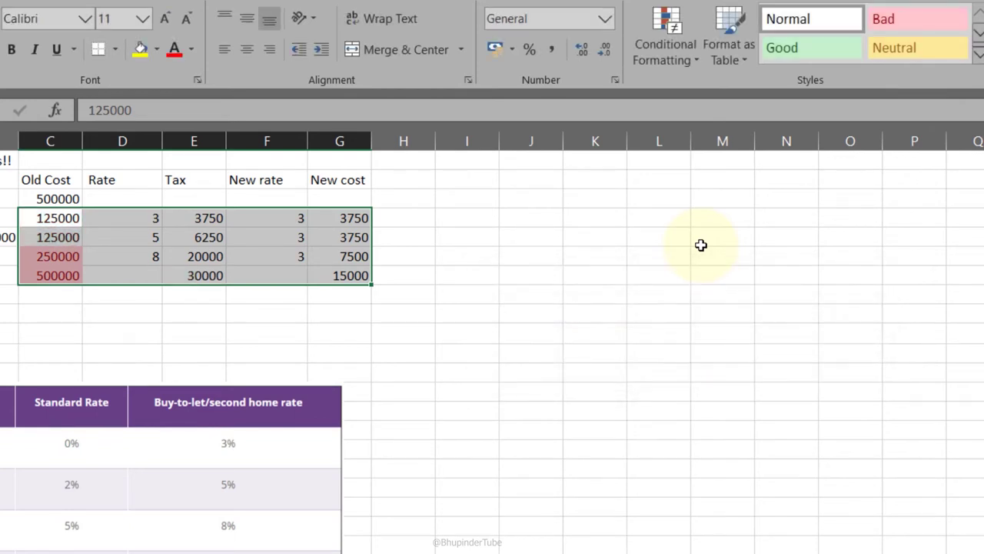
click(578, 290)
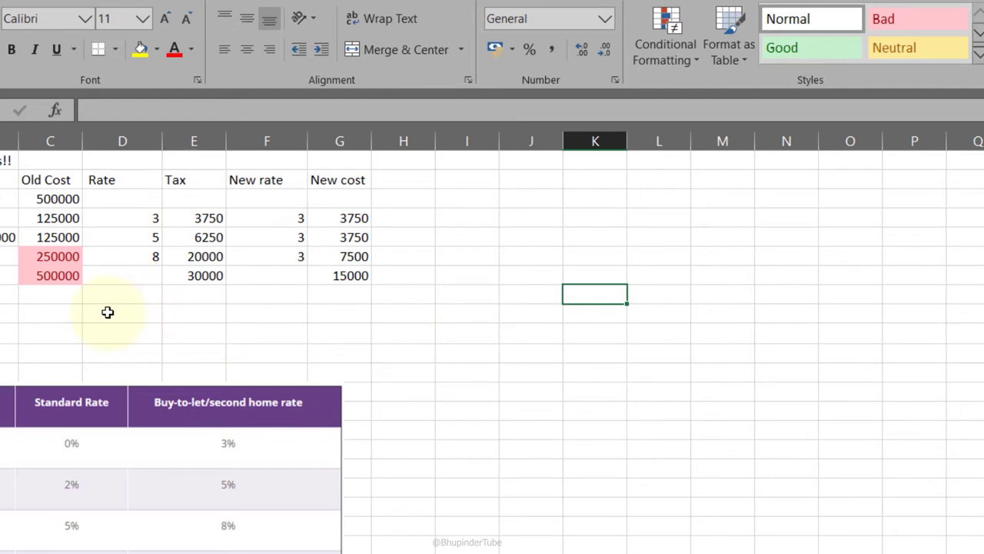
Step: Preview the top/bottom rules, data bars, color scales and icon sets for C4:G7, and open the new formatting rule option
drag(50, 217, 346, 275)
click(673, 46)
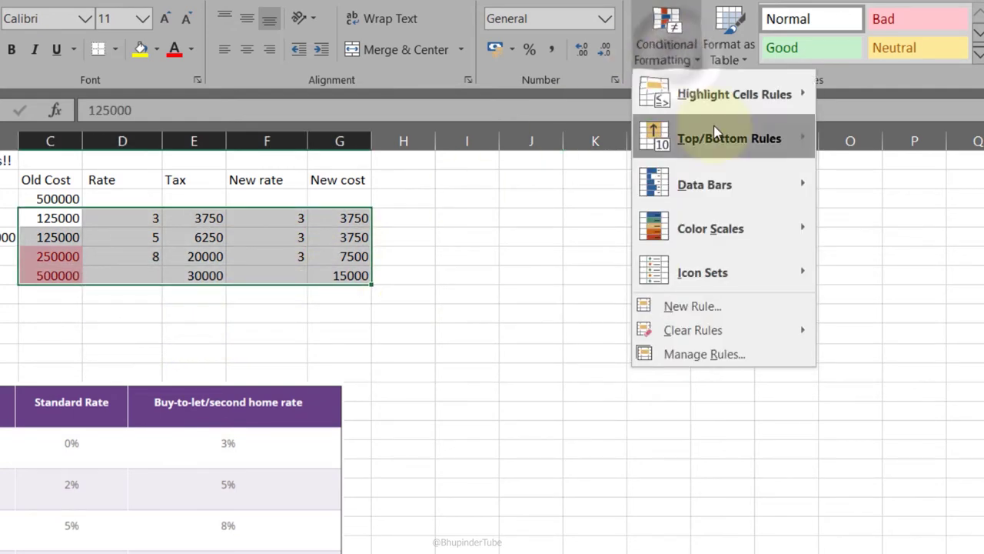
mouse_move(715, 133)
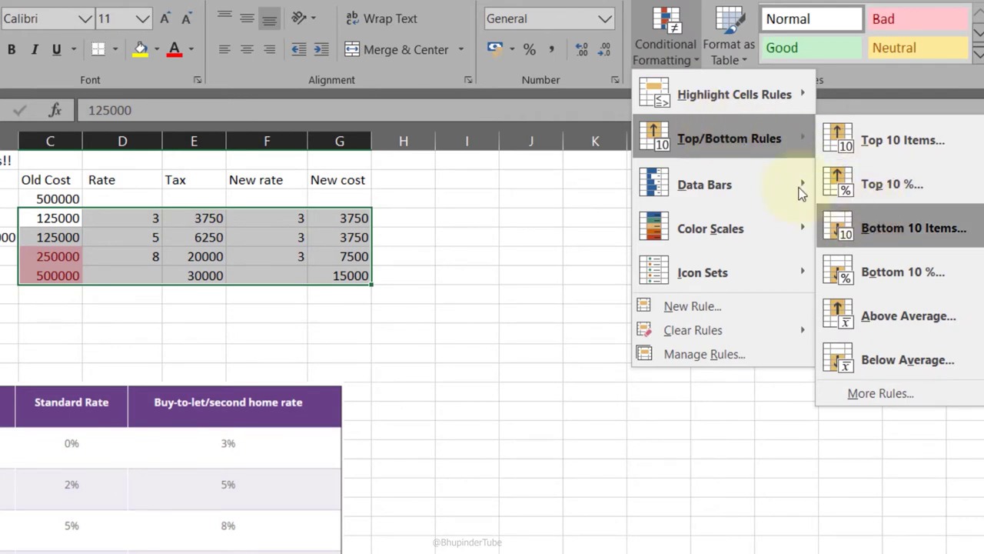
mouse_move(746, 180)
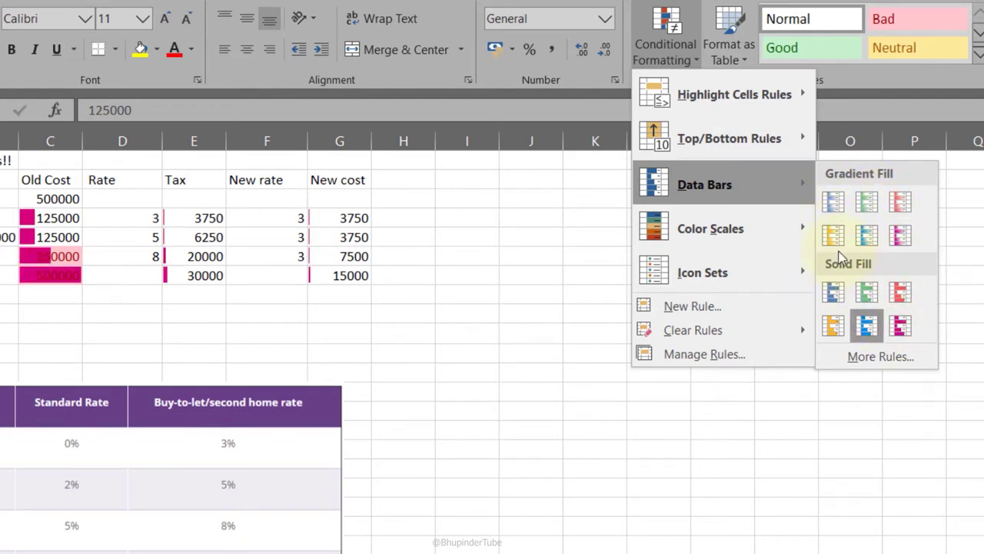
mouse_move(785, 230)
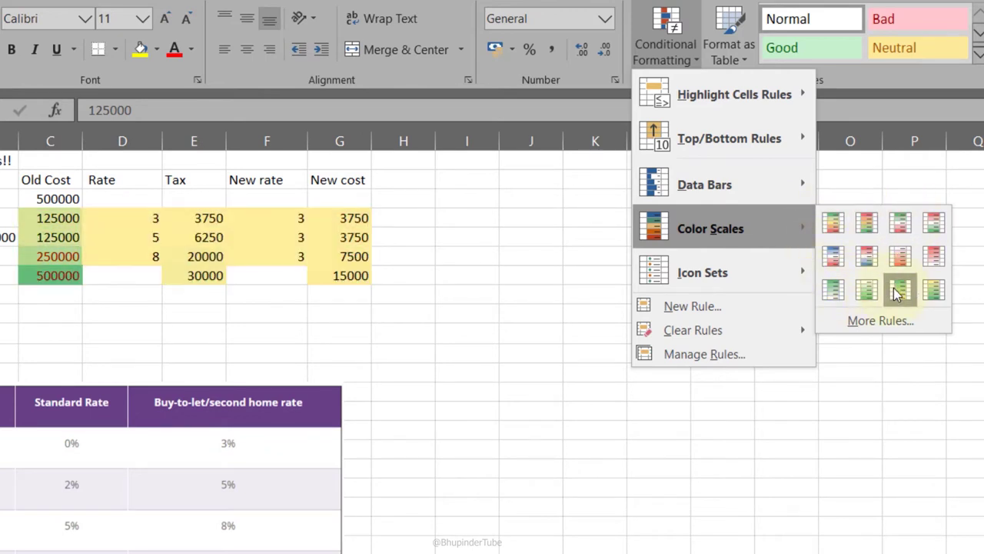
mouse_move(768, 272)
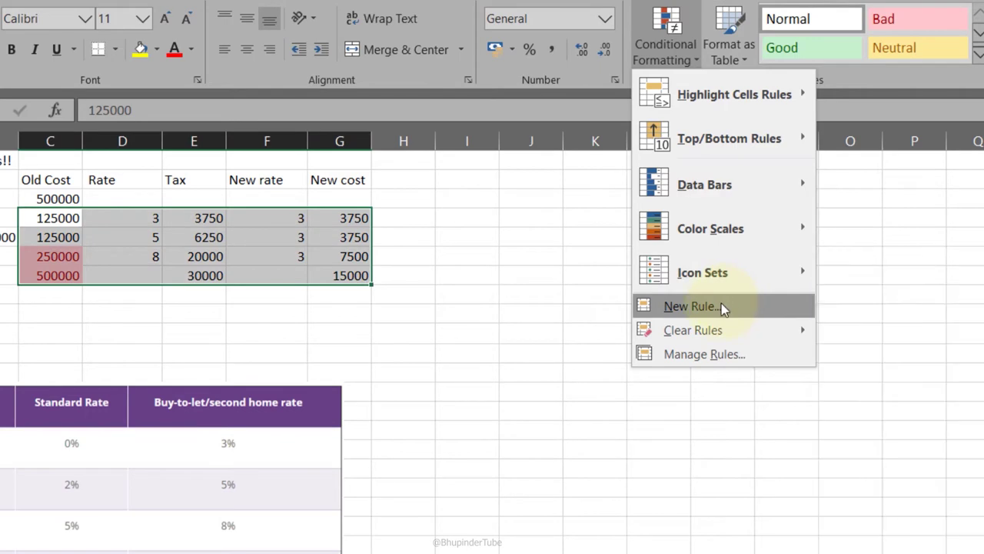
click(721, 305)
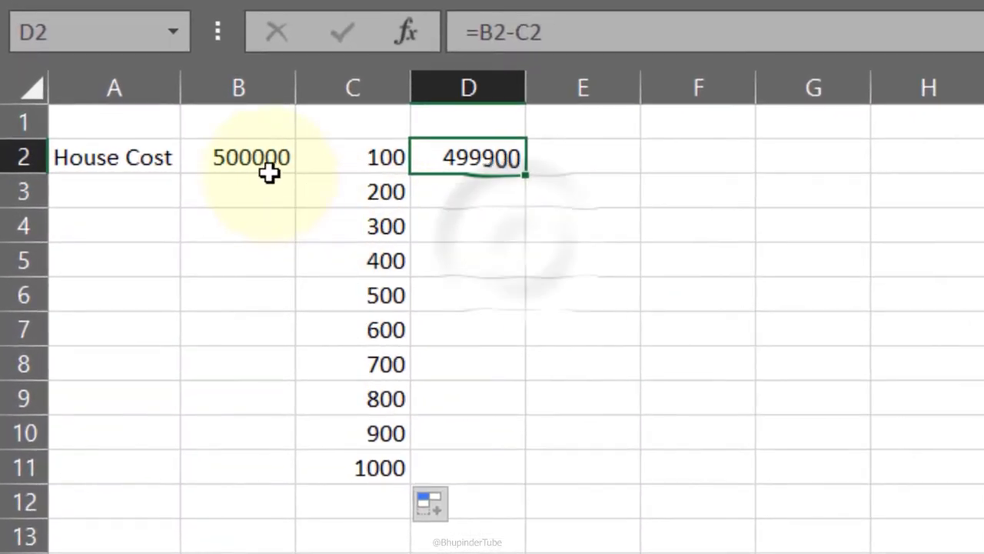
Step: Fill the formula =B2-C2 from D2 down to D11, and fill the 500000 house cost from B2 down to B11
click(264, 158)
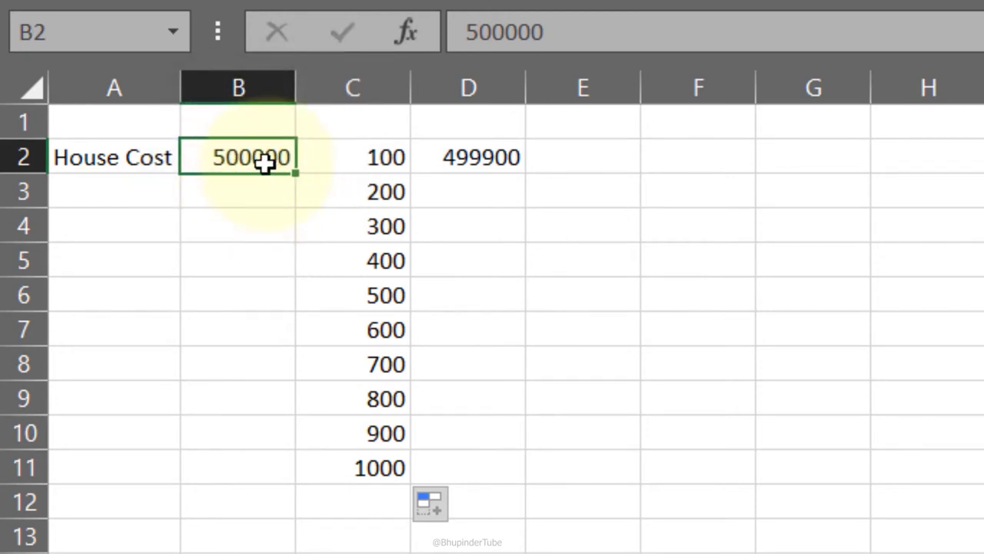
click(396, 166)
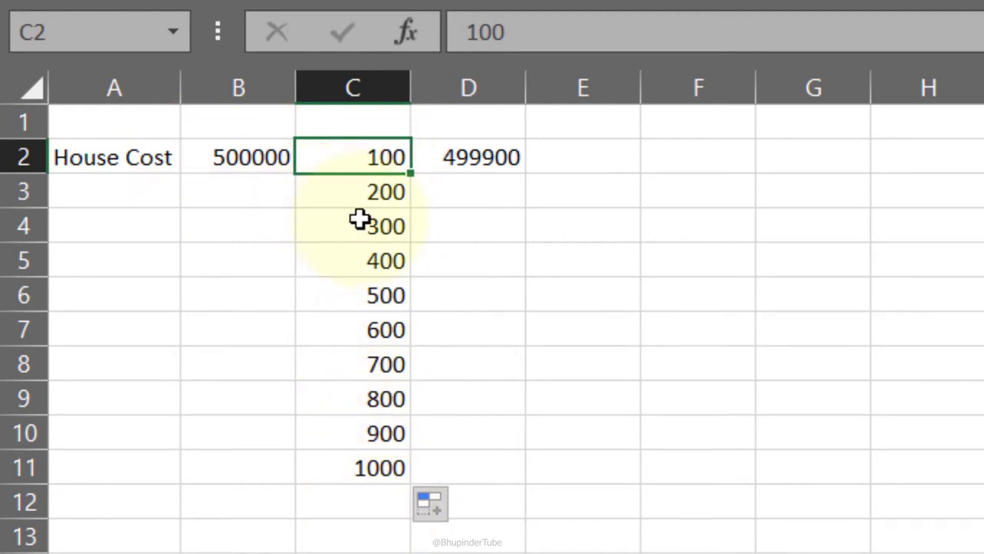
click(485, 162)
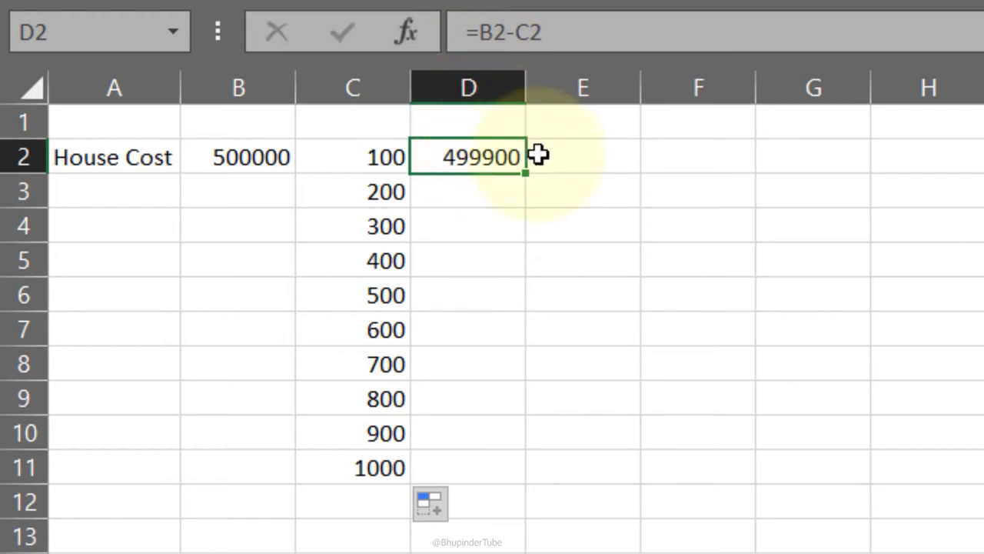
click(390, 154)
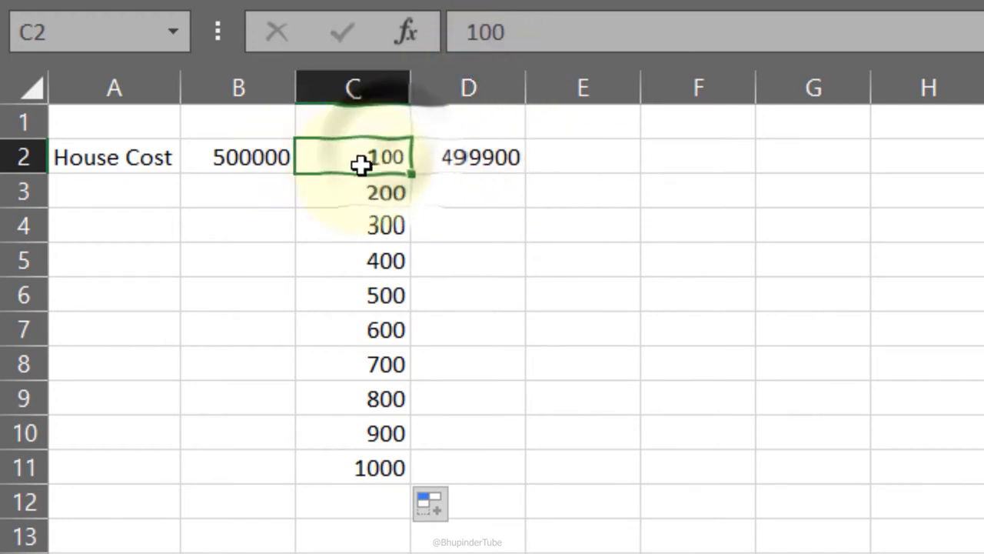
click(258, 157)
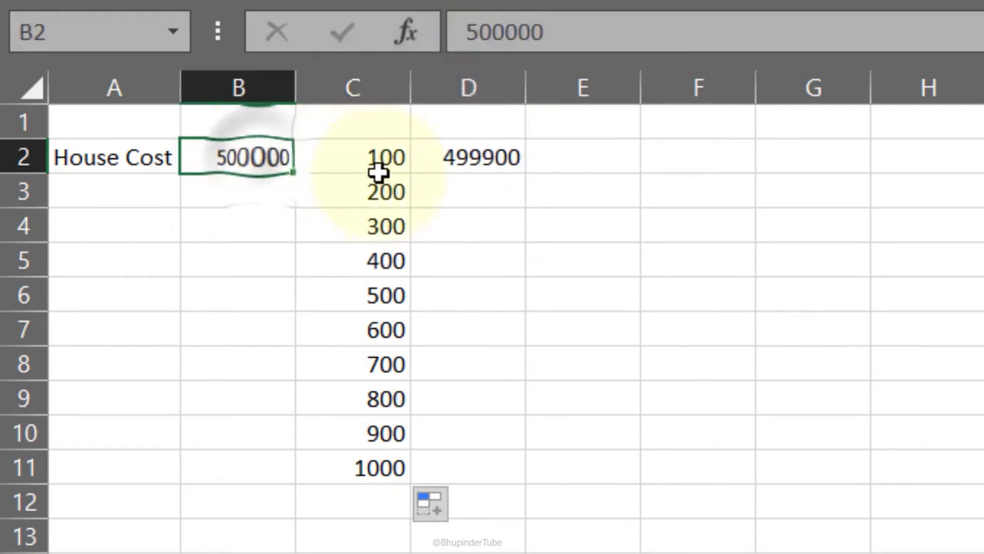
click(509, 159)
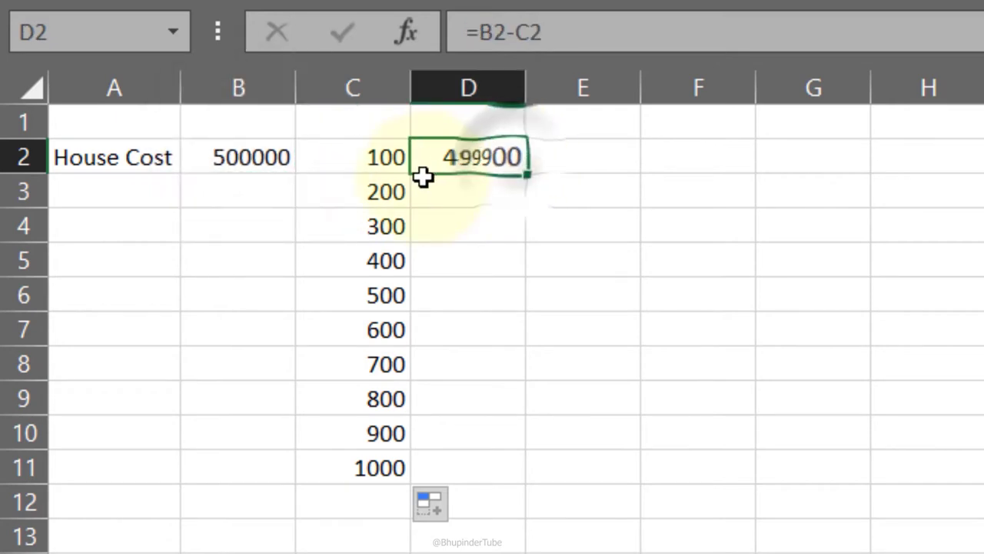
double_click(526, 171)
click(273, 157)
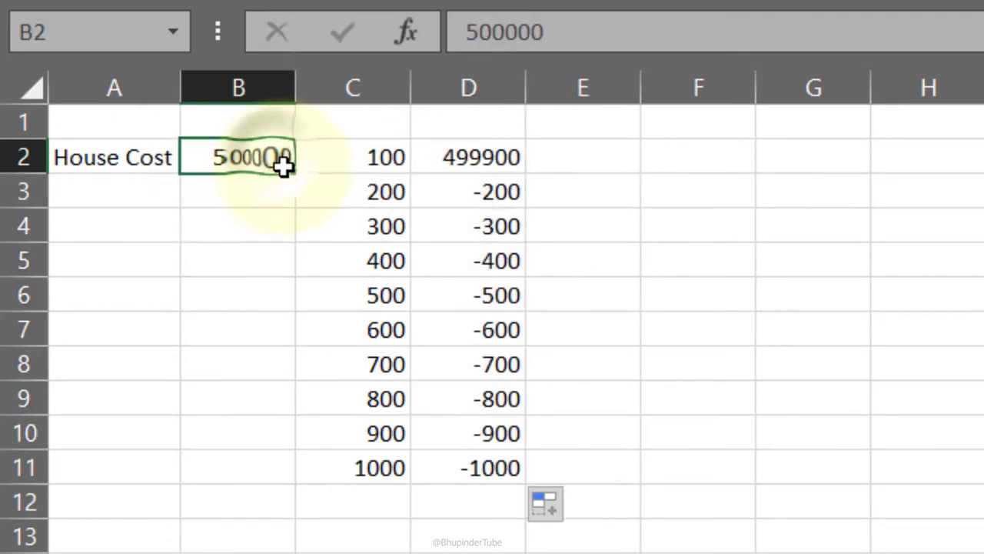
double_click(294, 173)
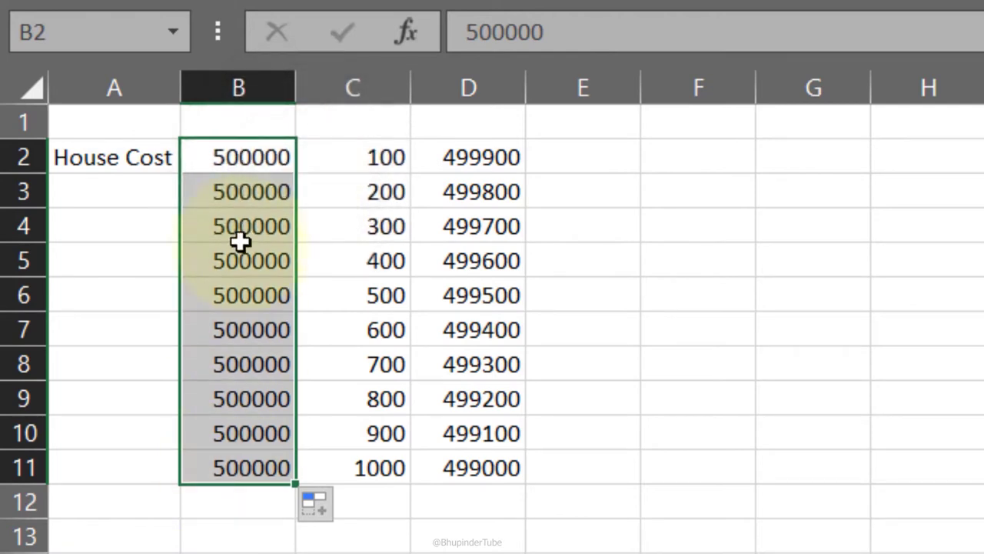
Step: Examine the subtraction formulas in the first rows of column D and the column B and C cells they refer to
click(474, 193)
click(478, 159)
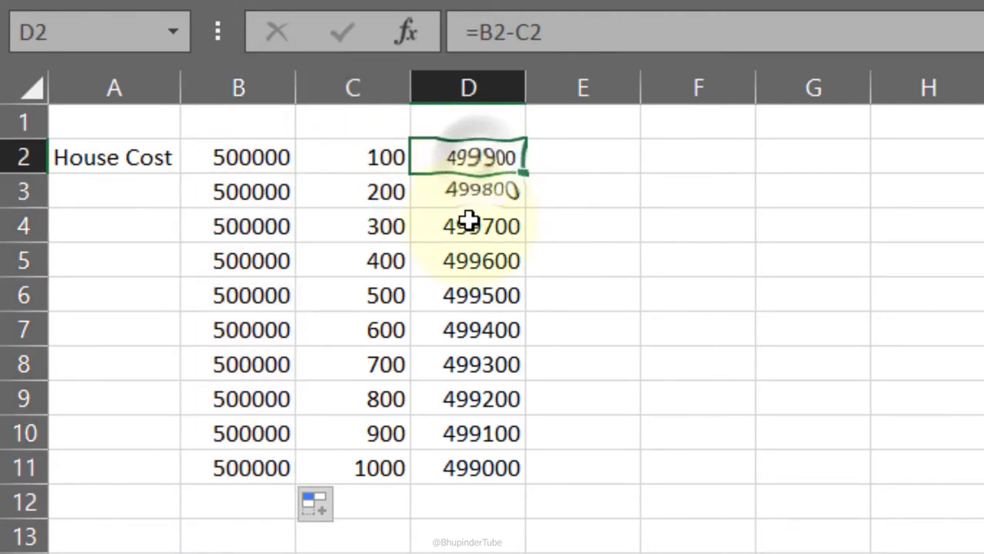
click(467, 266)
click(390, 295)
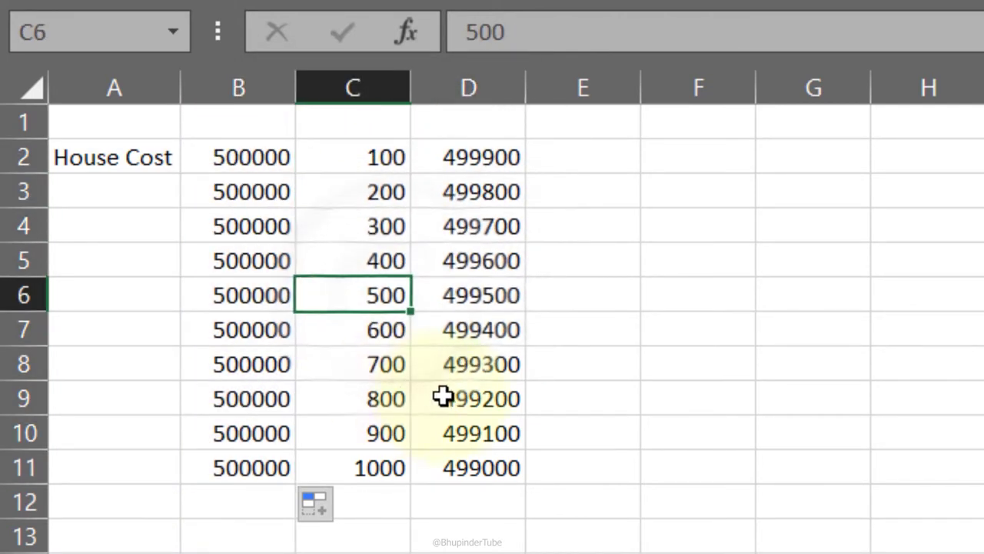
click(254, 329)
click(253, 301)
click(492, 147)
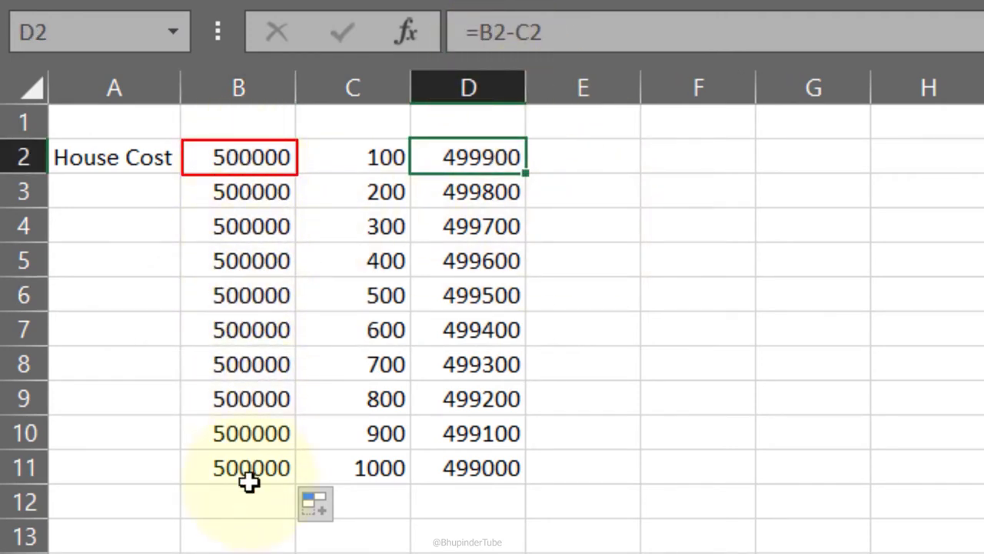
double_click(492, 158)
key(Escape)
double_click(492, 192)
click(462, 227)
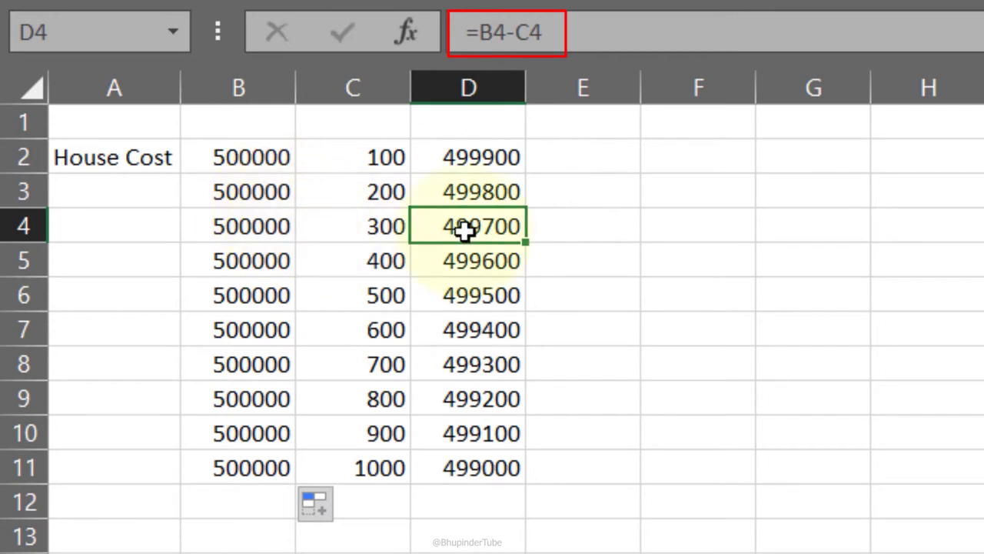
Step: Clear the copied formulas in D3:D11 and the repeated house costs in B3:B11
click(505, 165)
drag(503, 192, 503, 455)
key(Delete)
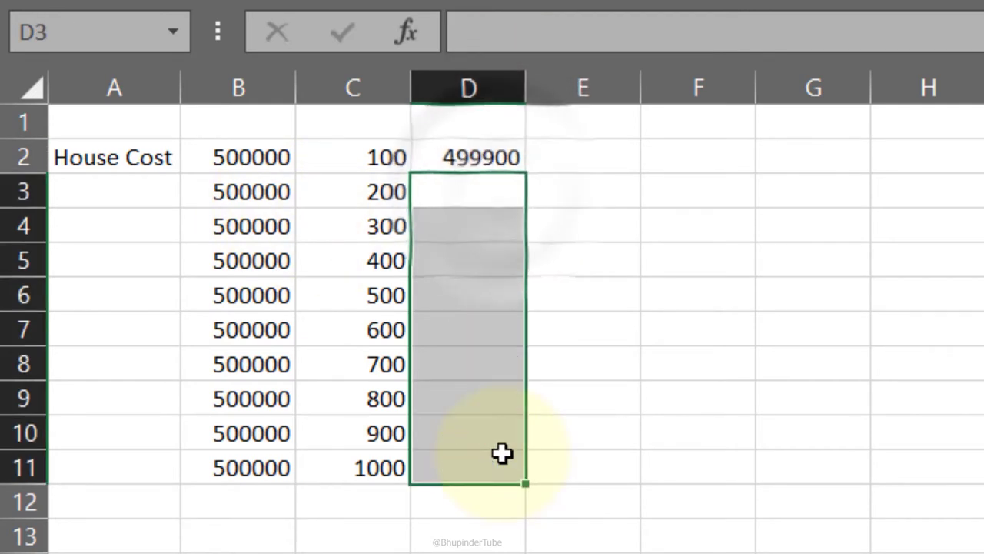
drag(246, 191, 242, 461)
key(Delete)
Step: Make the B2 reference absolute in D2 so the formula reads =$B$2-C2, and fill it down to D11
click(492, 149)
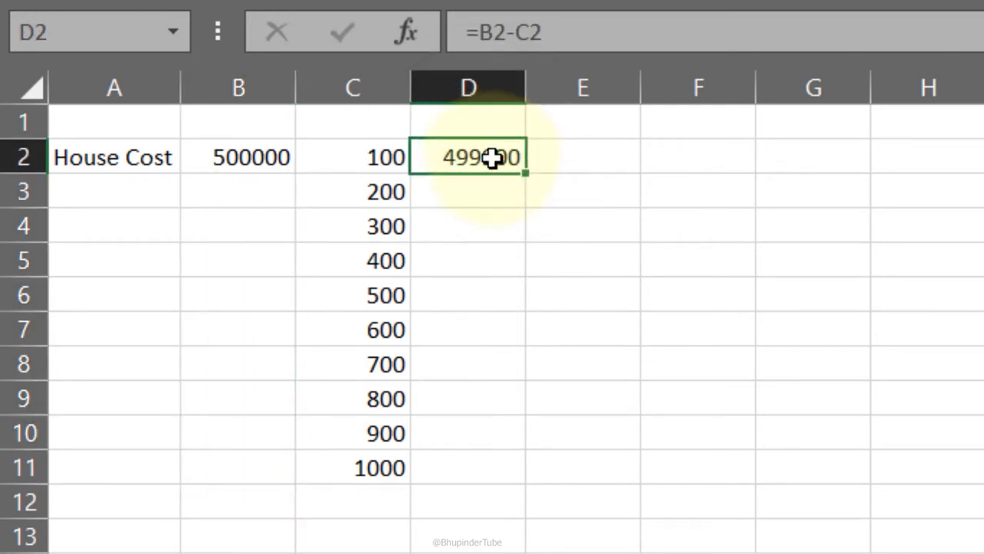
double_click(492, 157)
key(Escape)
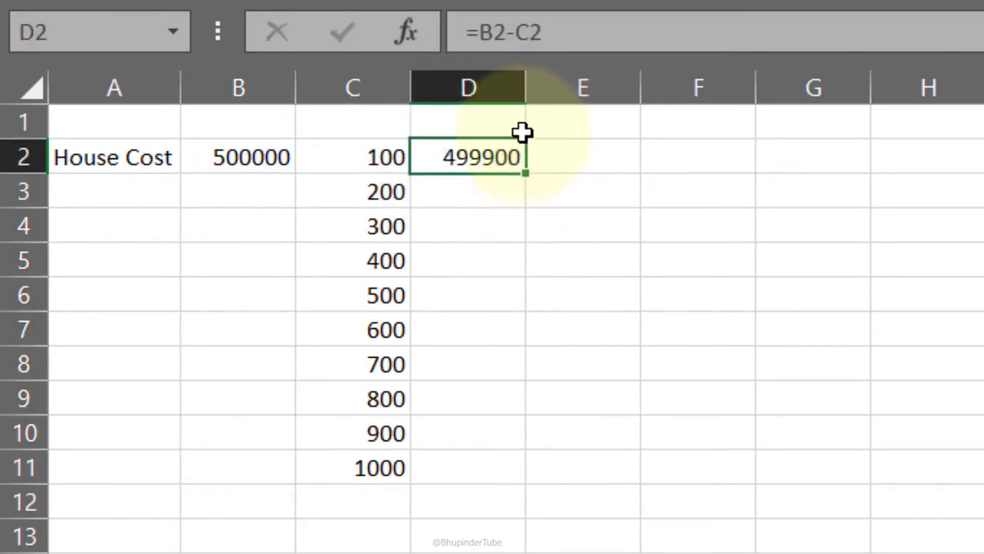
click(237, 159)
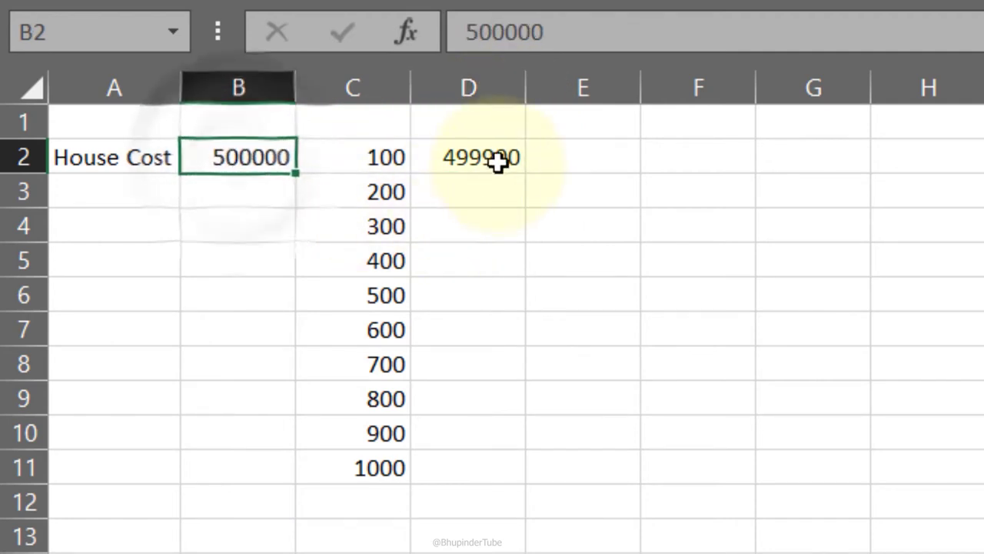
double_click(465, 159)
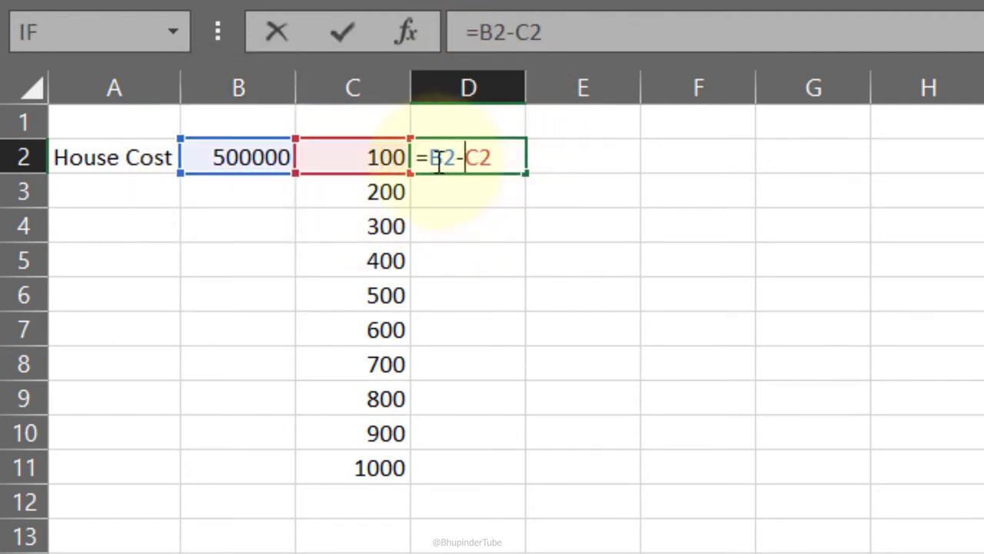
click(433, 156)
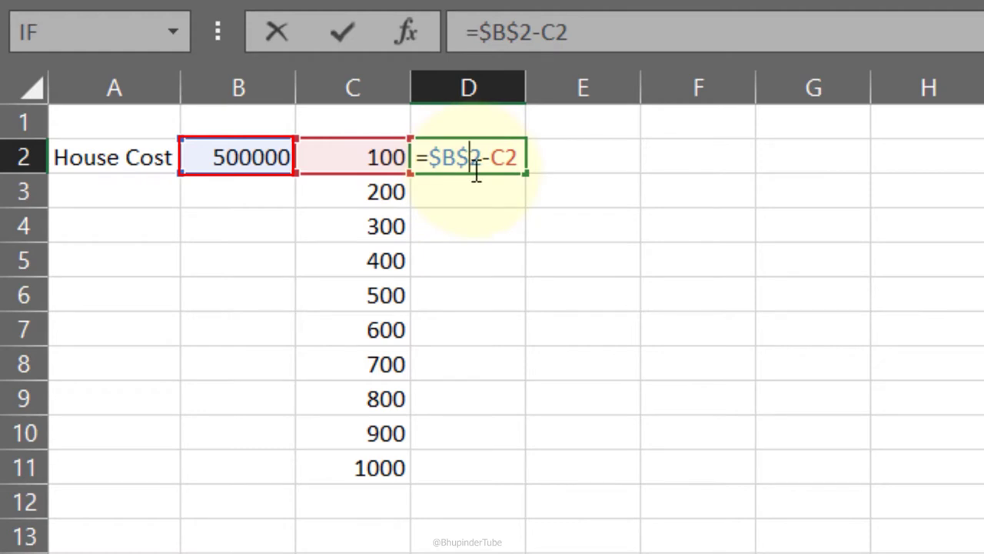
key(Return)
click(477, 156)
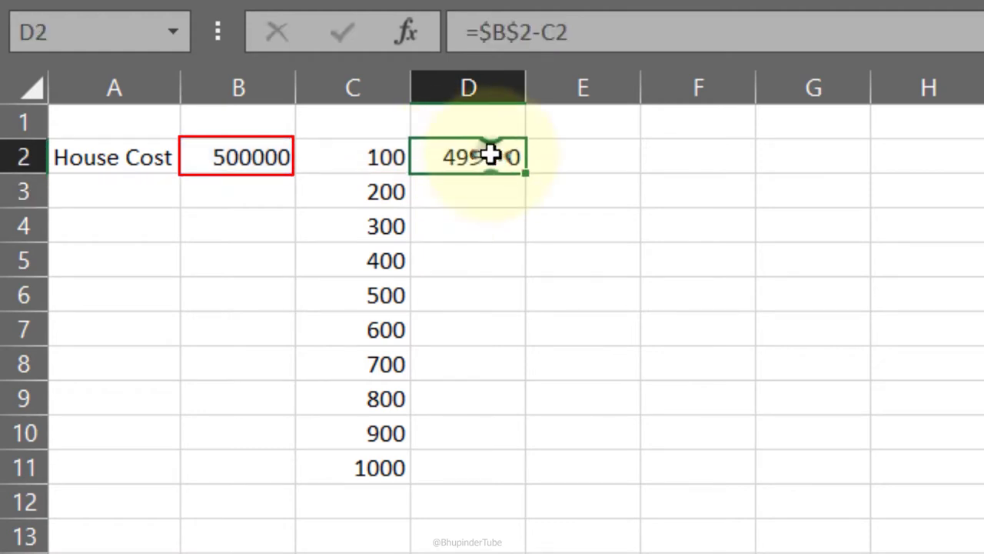
double_click(525, 170)
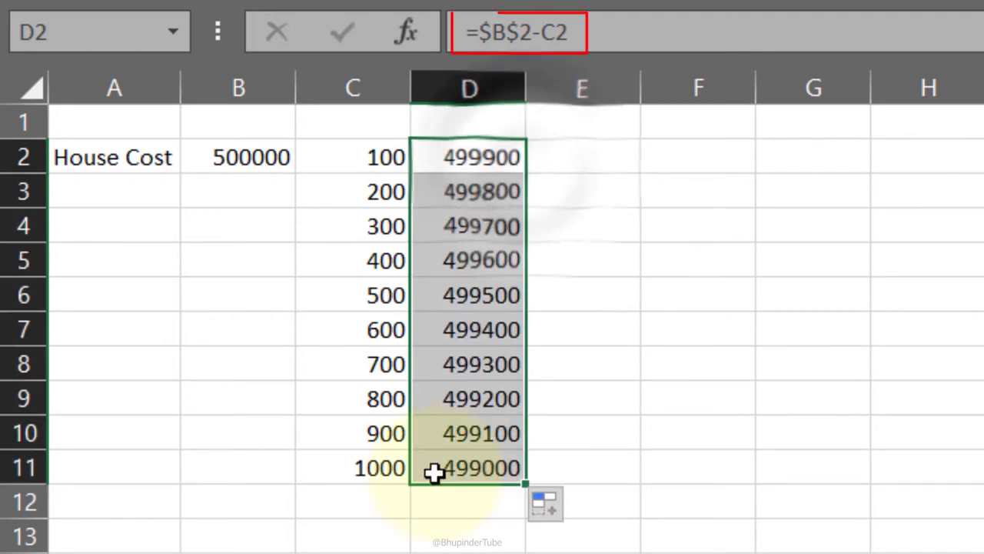
Step: Examine the copied formulas from D11 upward, checking which house cost and column C cells each one refers to
double_click(475, 467)
click(497, 435)
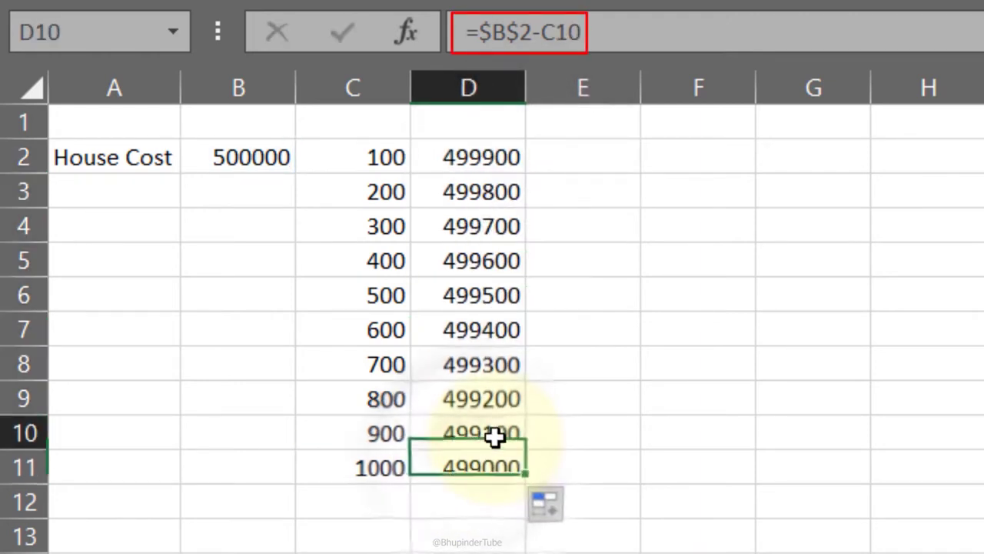
double_click(496, 434)
key(Escape)
double_click(495, 399)
key(Escape)
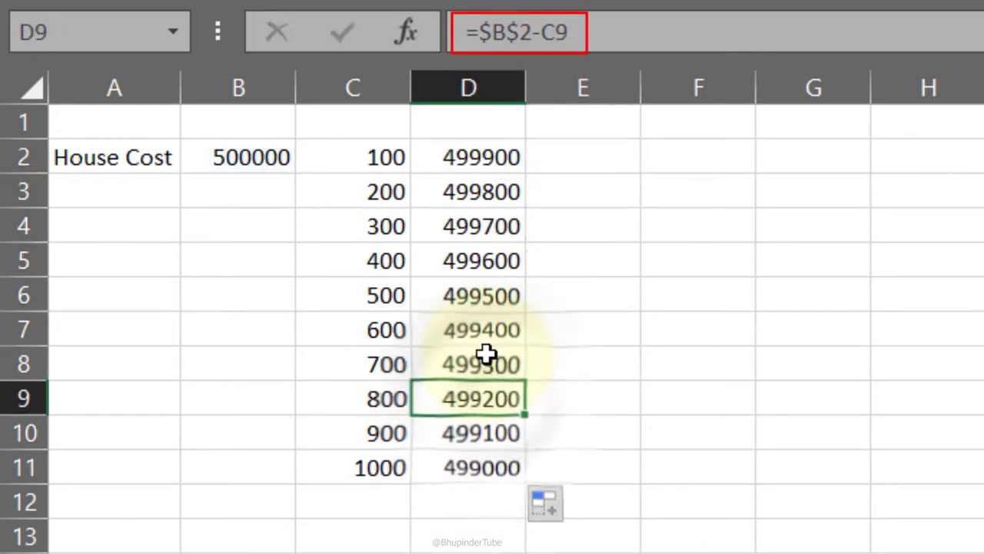
double_click(485, 357)
key(Escape)
double_click(427, 323)
key(Escape)
click(487, 294)
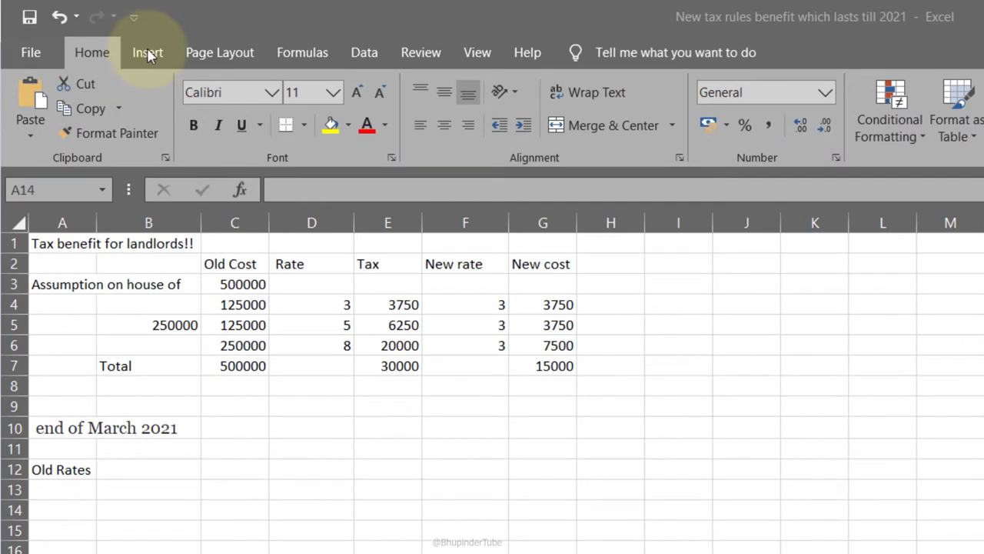
Step: Insert a screenshot of the open Untitled - Paint window at A14 of the tax rules sheet
click(146, 53)
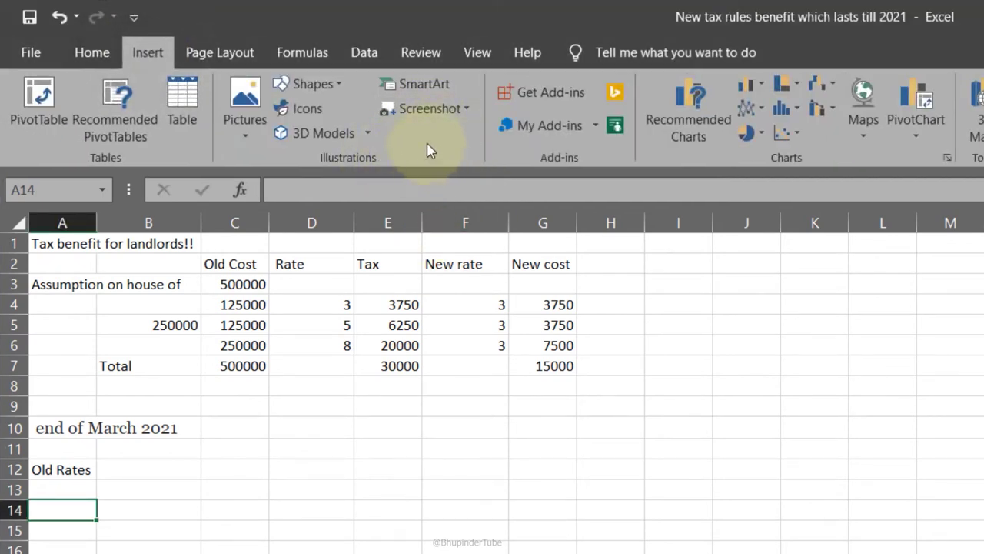
click(450, 113)
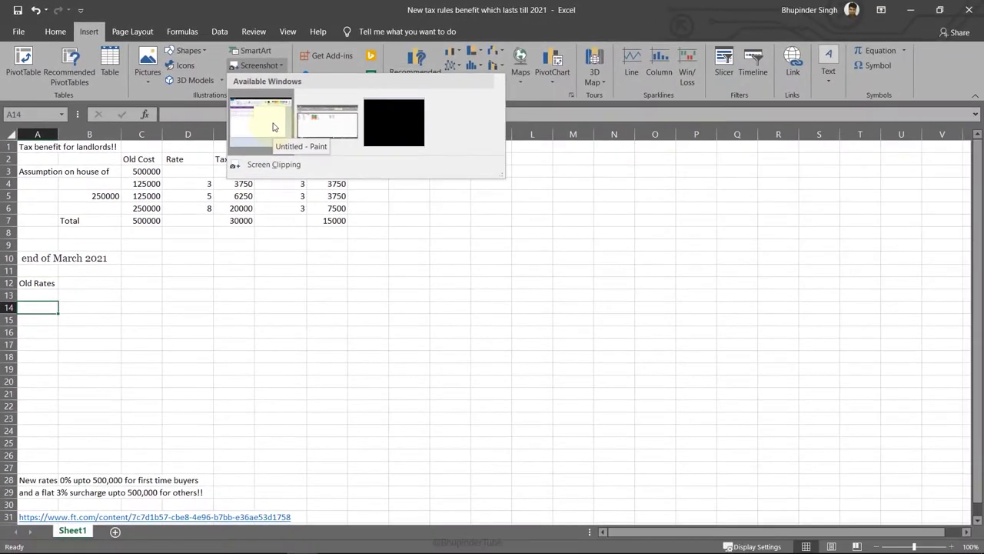
click(272, 126)
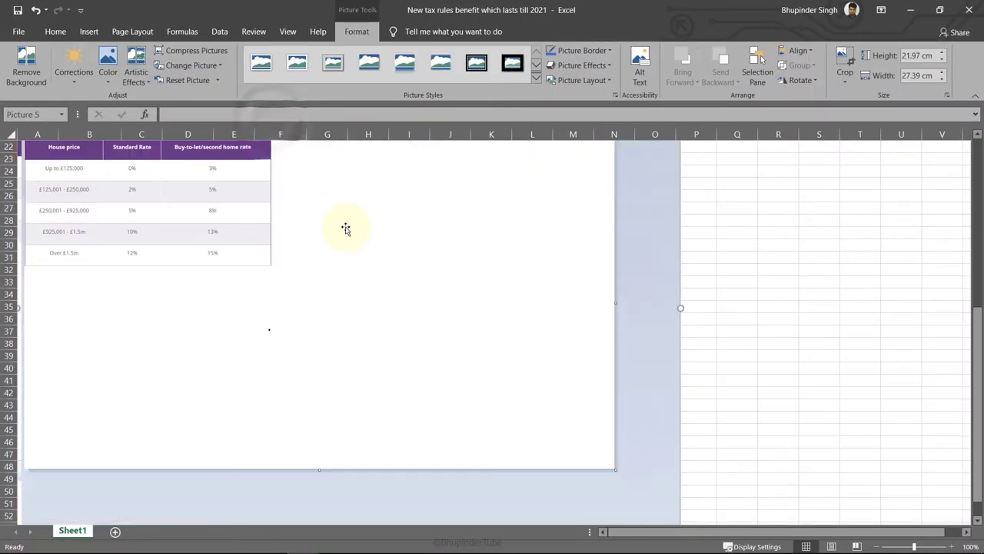
Step: Crop the inserted screenshot to just the house price rates table, about 10.7 cm wide and 5.6 cm high
click(844, 63)
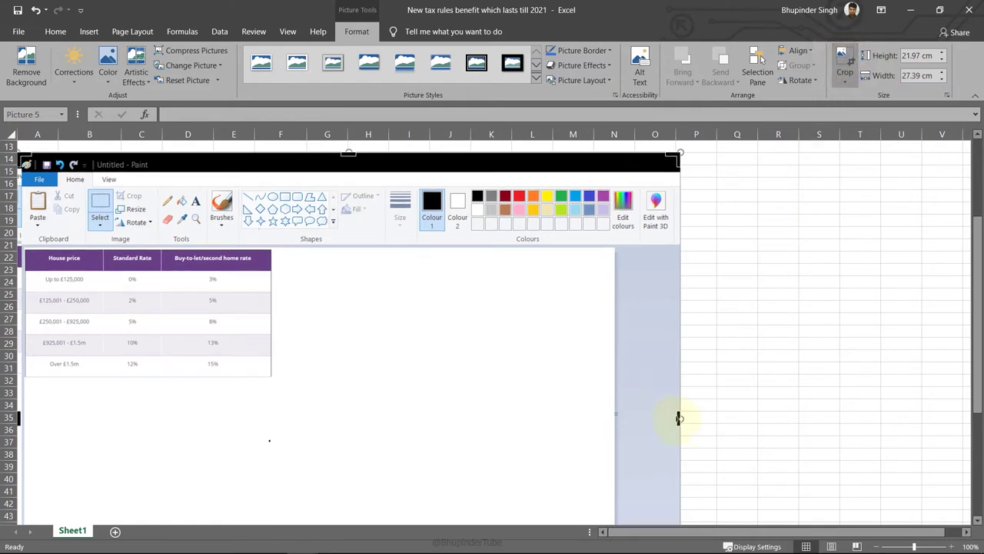
drag(678, 419, 272, 358)
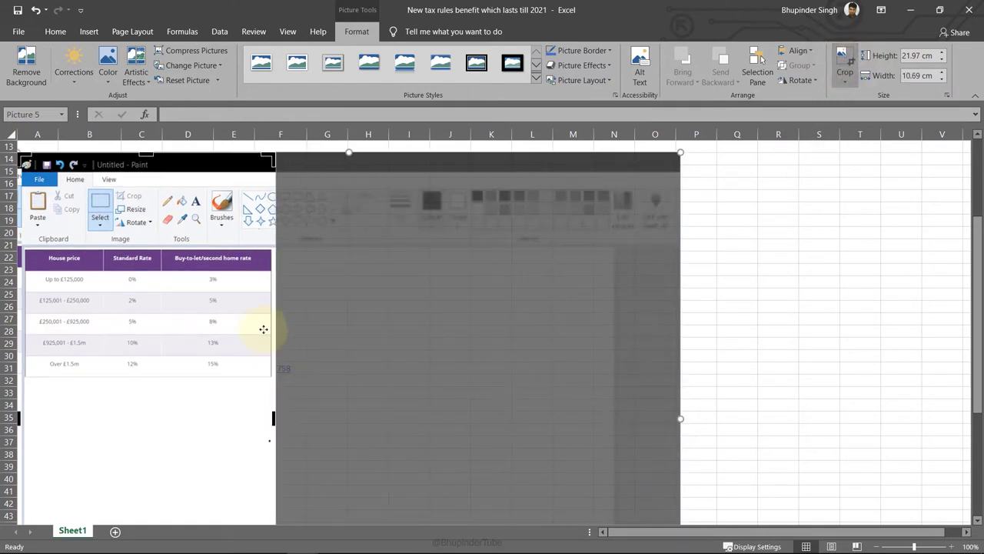
drag(141, 164, 136, 245)
scroll(149, 395, down, 6)
drag(146, 461, 146, 154)
scroll(782, 223, up, 5)
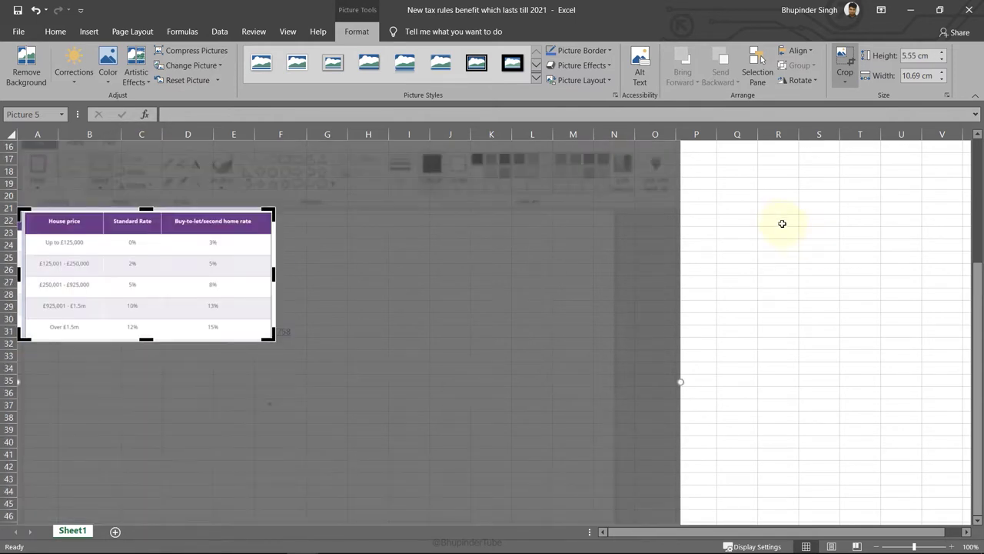
click(740, 209)
Step: Move the cropped rates table up to sit just below the Old Rates label and deselect it
scroll(435, 345, up, 4)
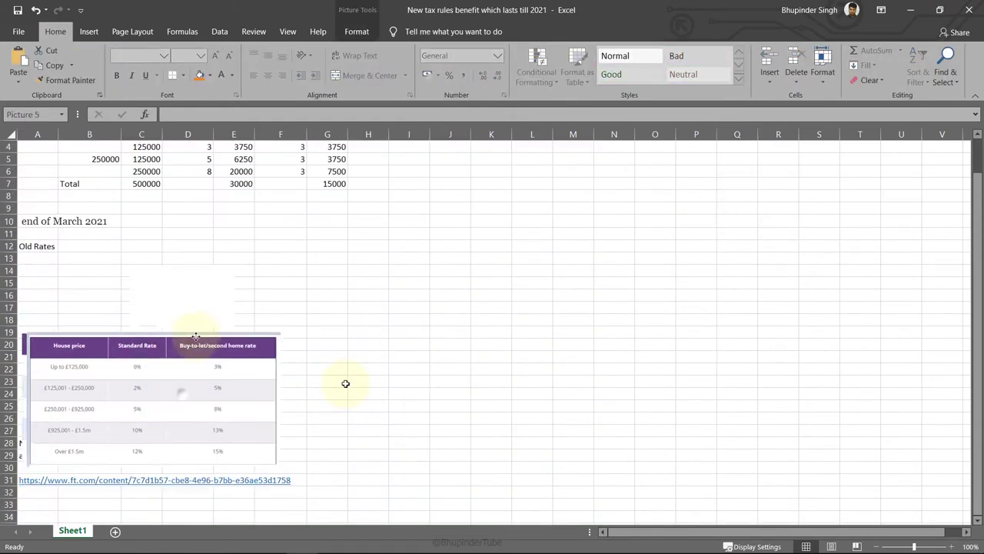
drag(196, 336, 180, 288)
click(366, 305)
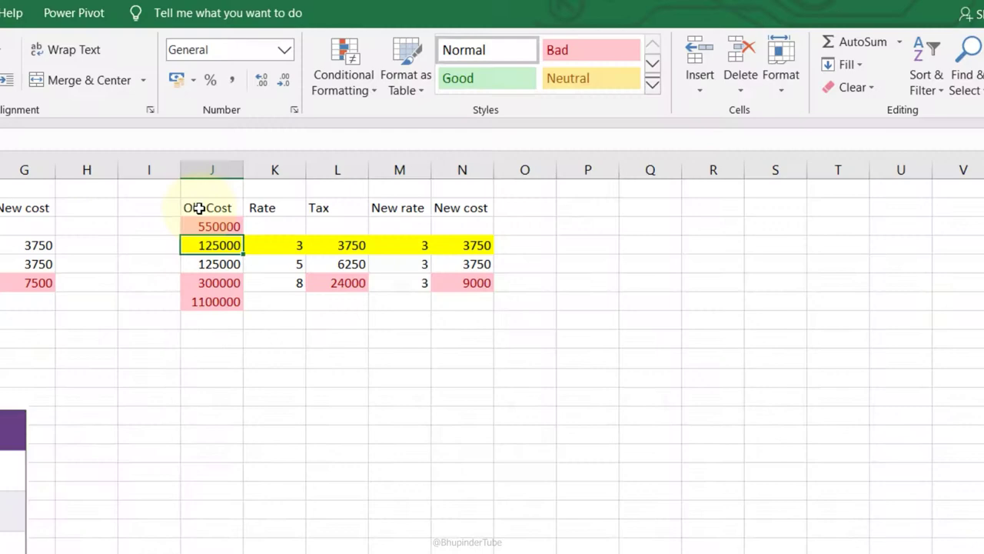
Step: Delete only the contents of the copied cost table in J2:N7, and undo the deletion
drag(200, 210, 442, 225)
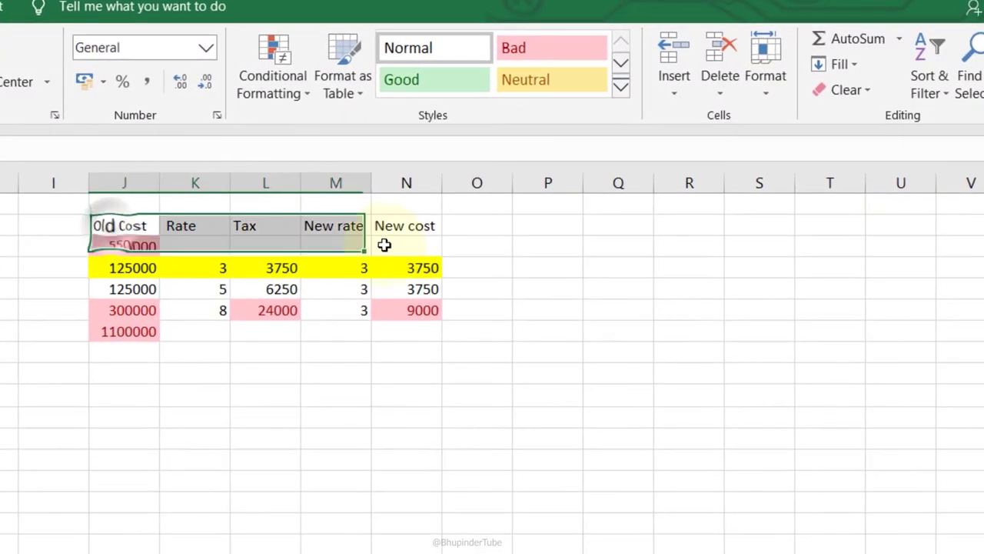
drag(384, 244, 408, 324)
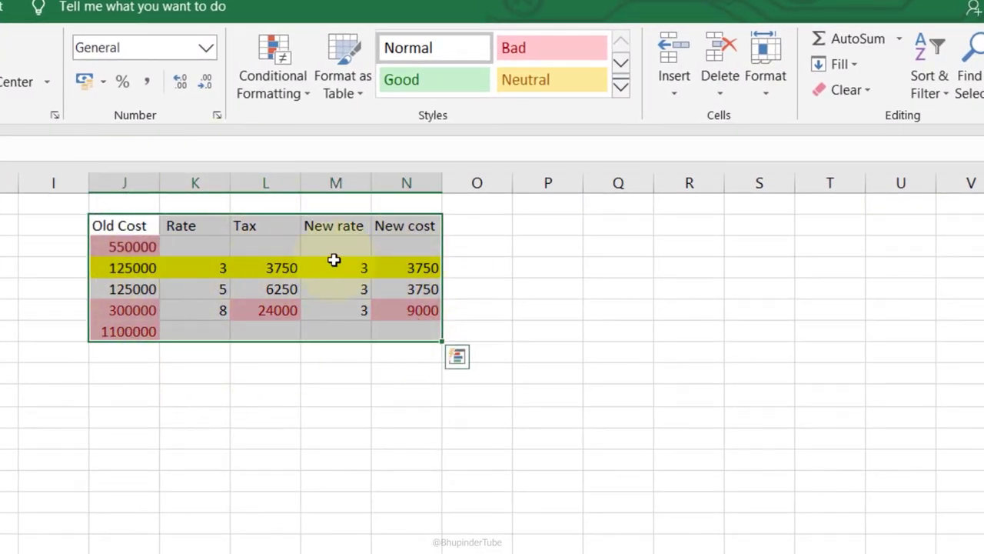
key(Delete)
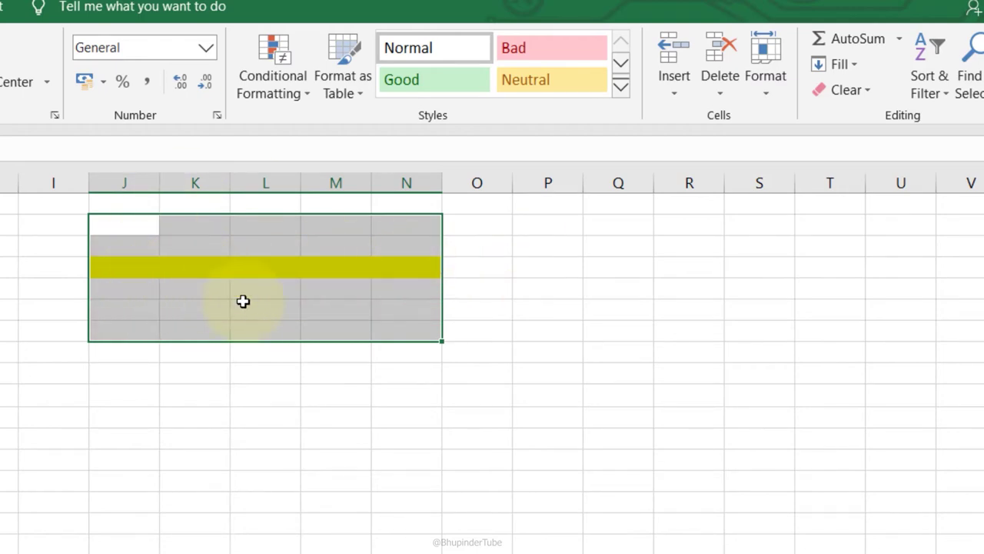
key(ctrl+z)
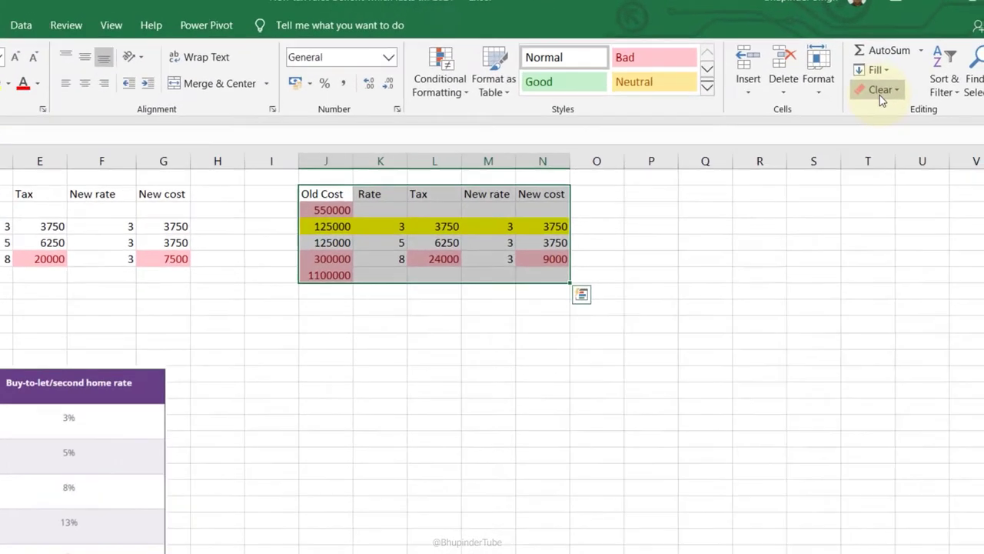
Step: Clear everything, both contents and formatting, from the copied cost table in J2:N7 with Clear All
click(913, 71)
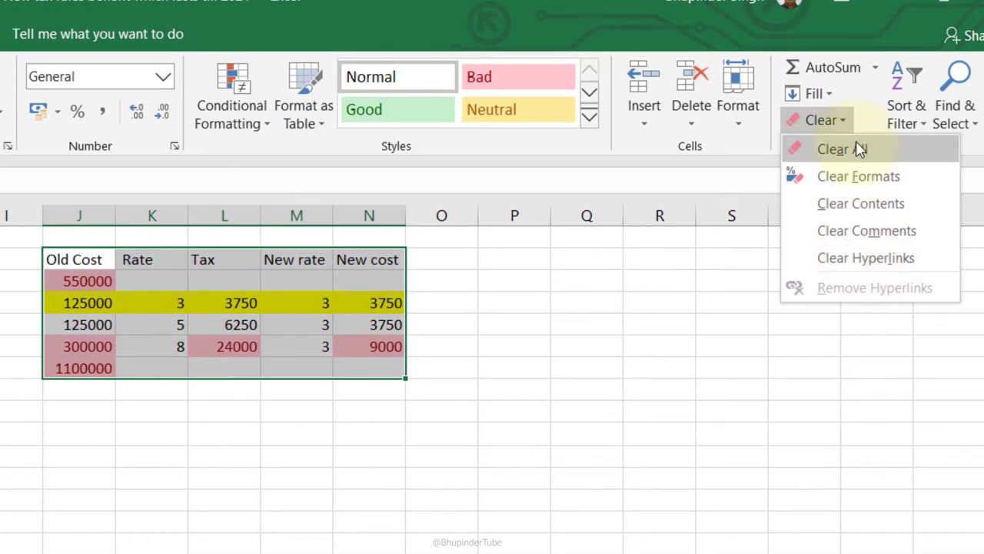
click(842, 150)
drag(224, 323, 378, 369)
drag(78, 259, 290, 385)
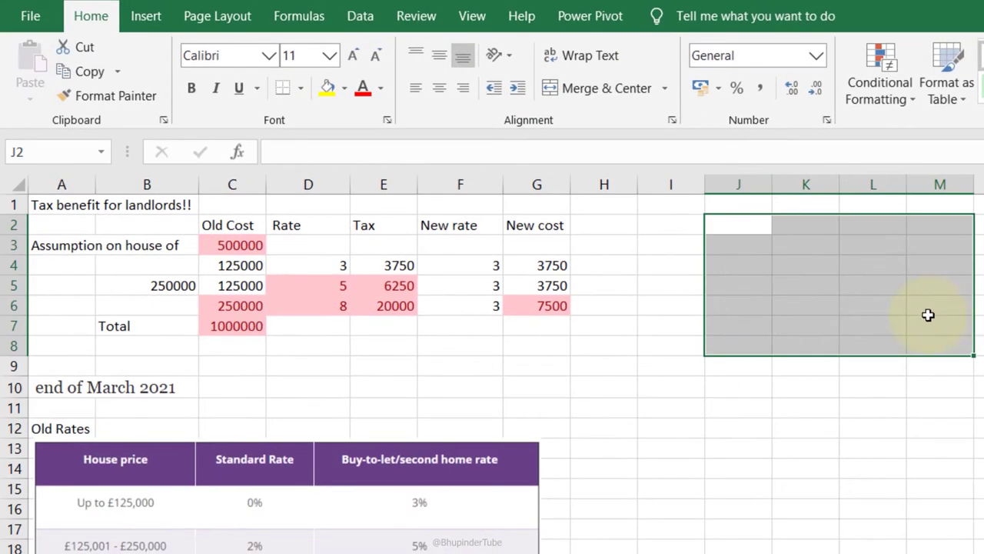
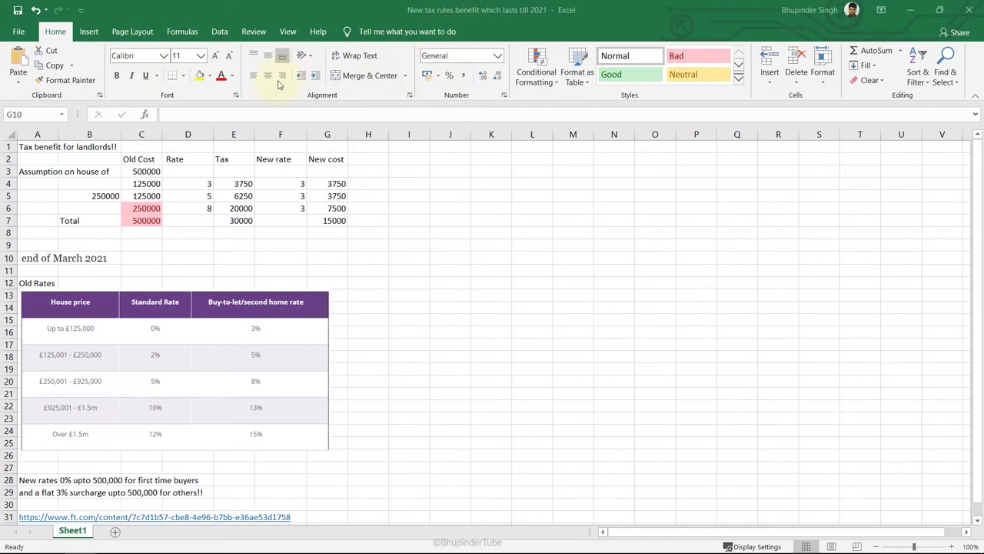
Step: Enable the Microsoft Power Pivot for Excel COM add-in through the Excel options
click(20, 33)
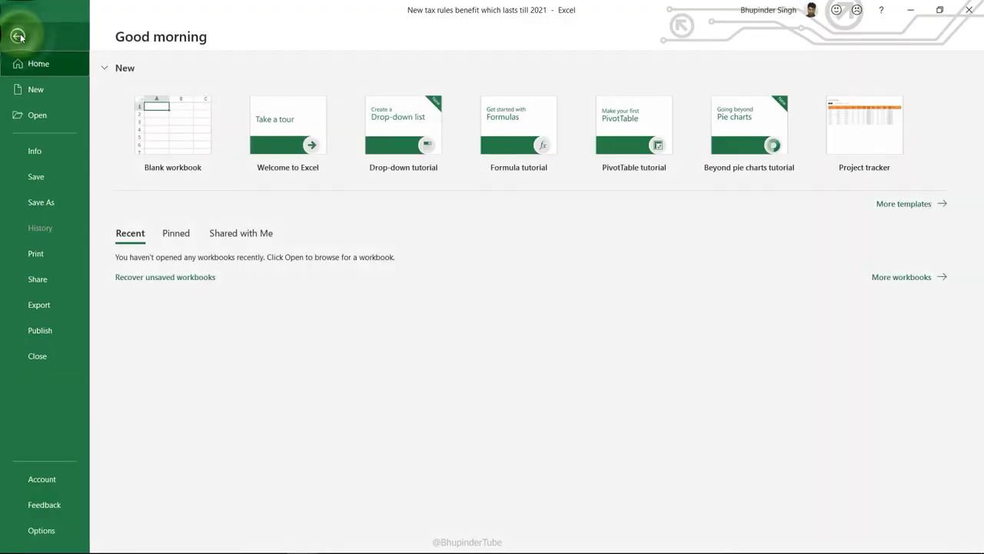
key(Escape)
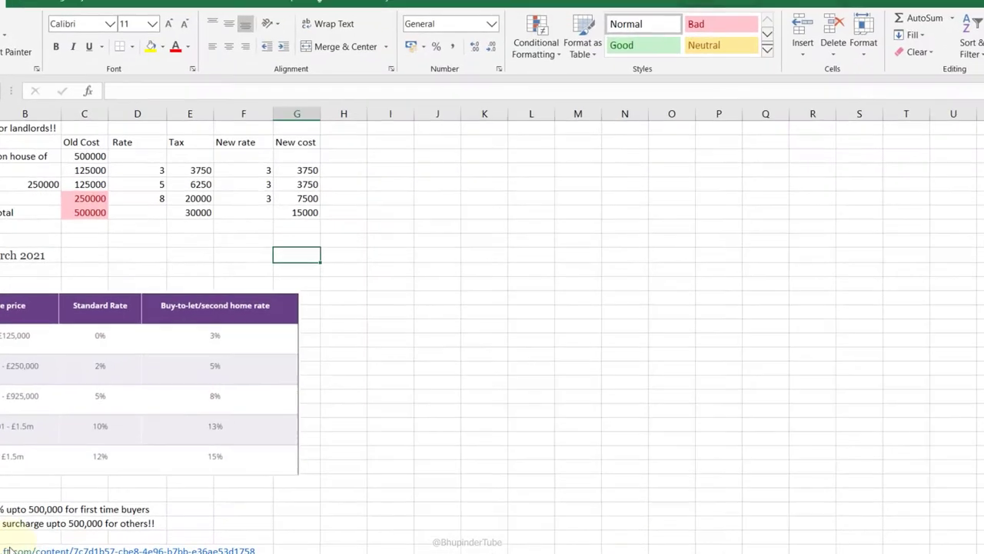
click(189, 266)
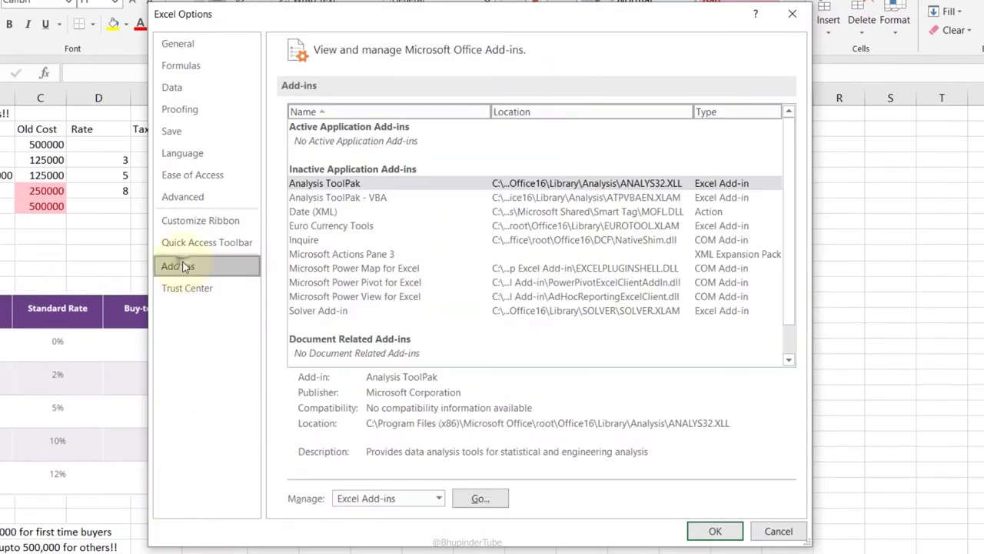
click(432, 500)
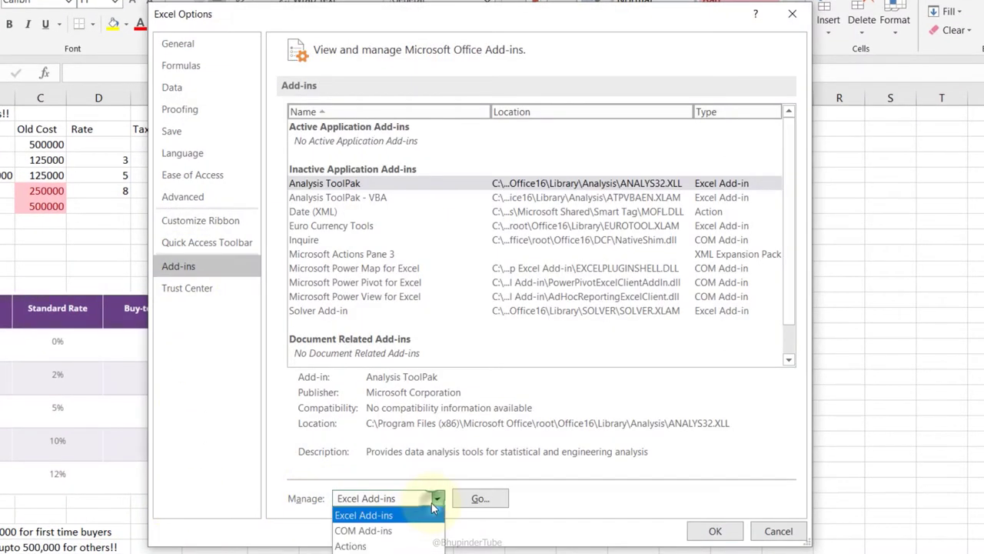
click(382, 531)
click(492, 498)
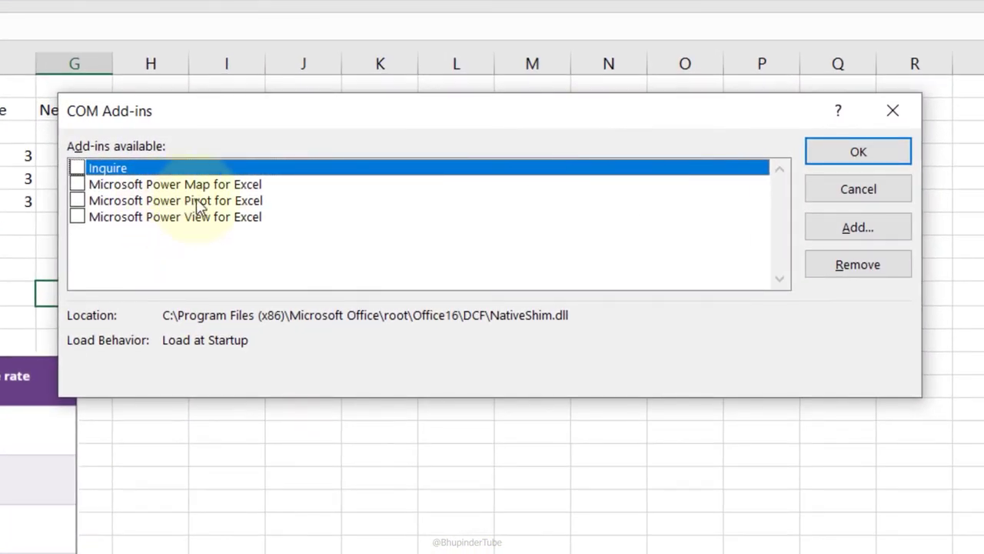
click(77, 201)
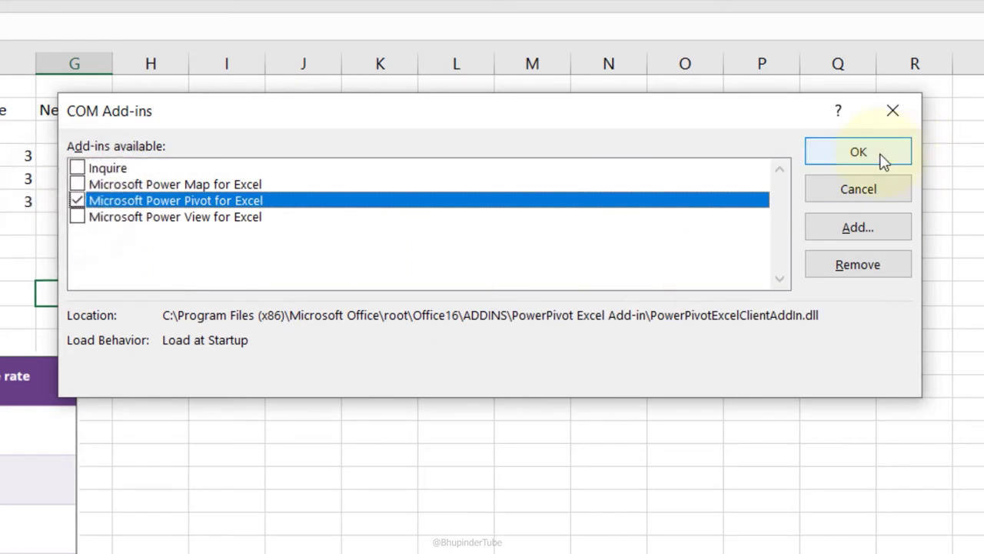
click(858, 152)
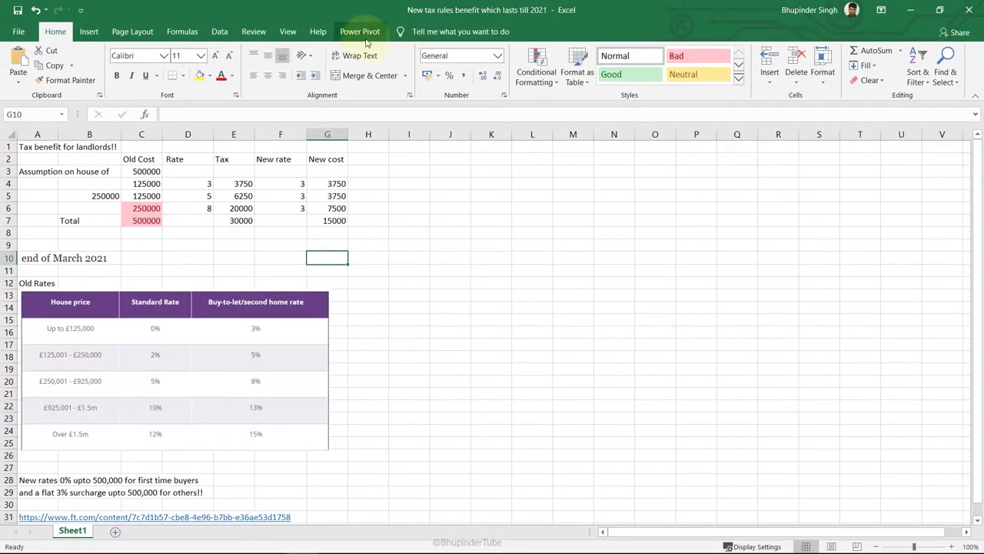
Step: Look through the Power Pivot commands, including the choices offered for KPIs
click(361, 36)
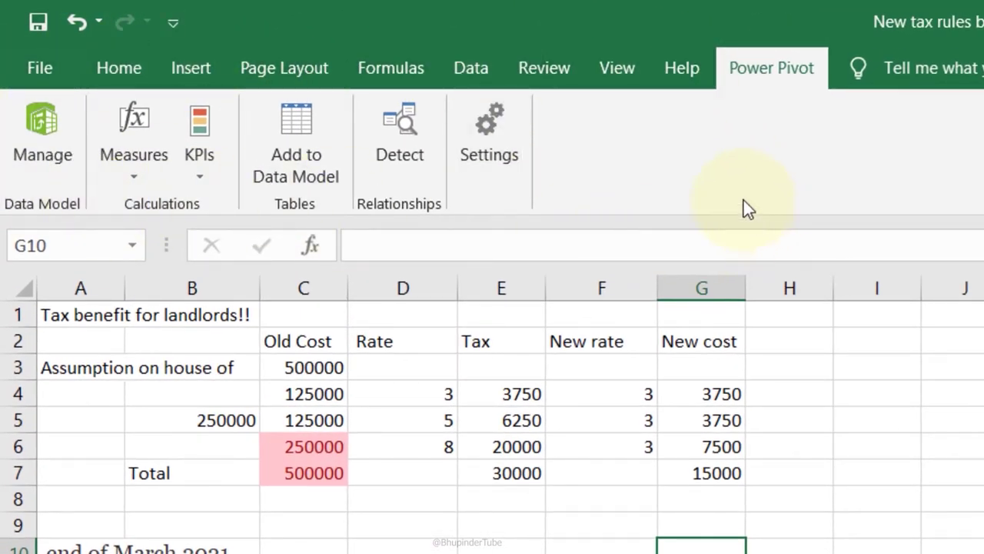
click(202, 183)
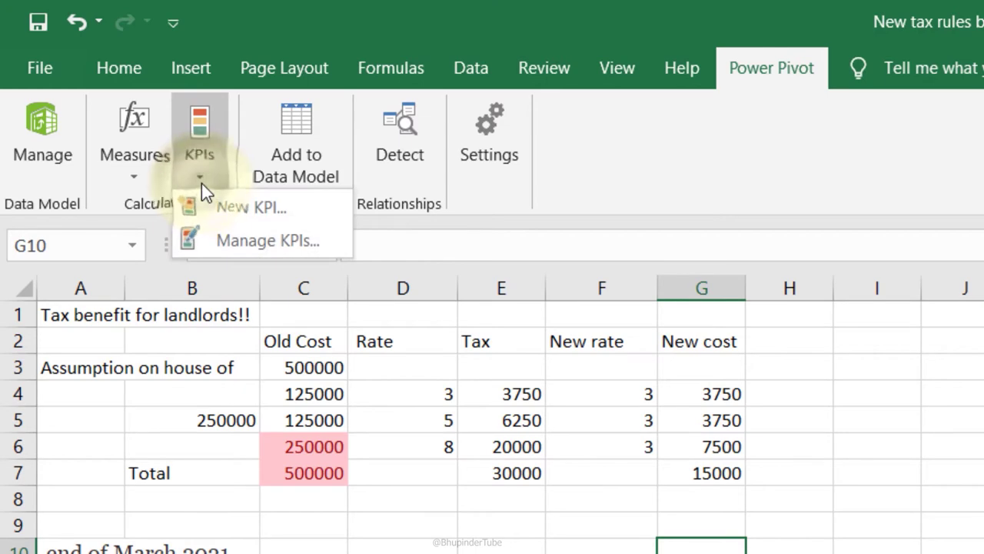
click(201, 183)
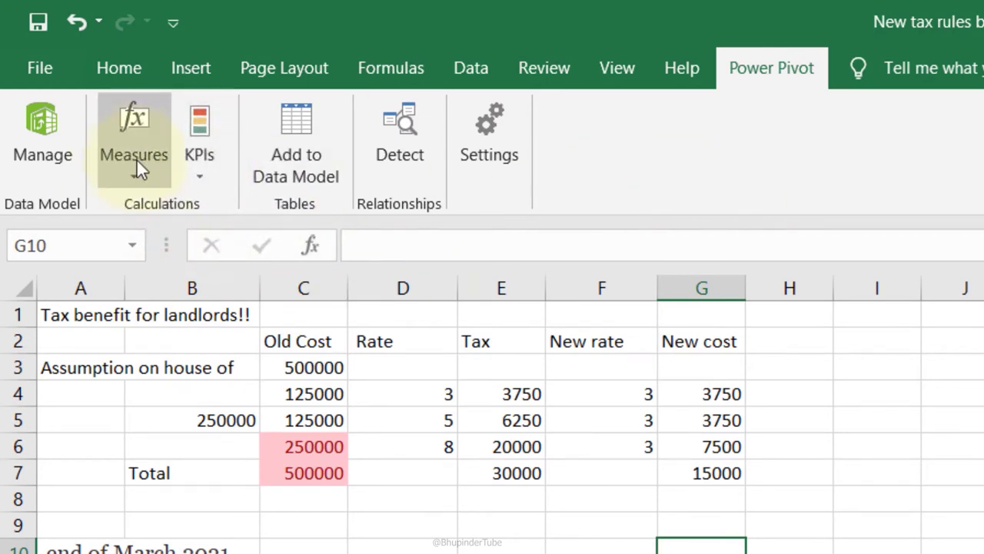
Step: Check the Measures choices, and switch to the Opera browser to read the support article's comparison of tasks in Excel and Power Pivot
click(135, 176)
click(135, 176)
key(super+Tab)
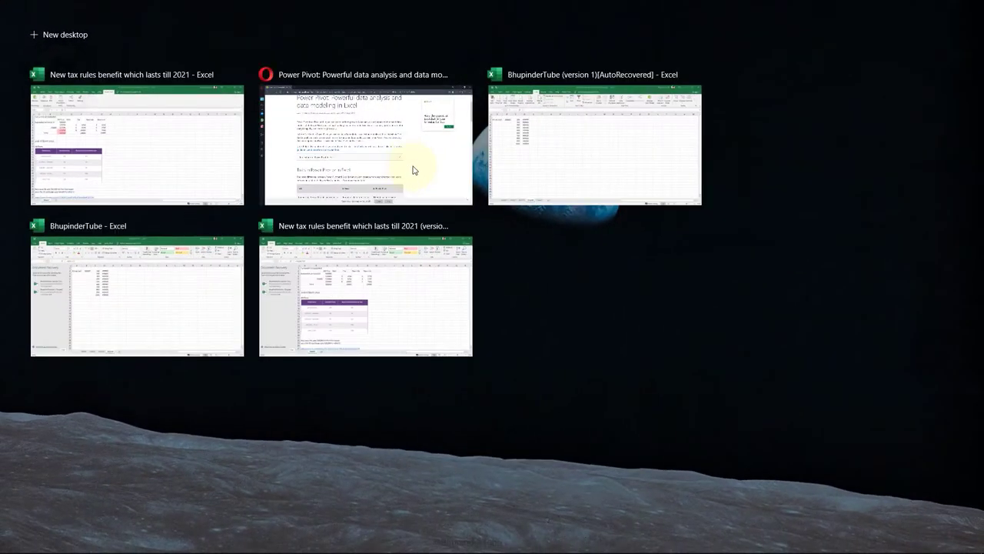
click(410, 167)
scroll(441, 261, down, 5)
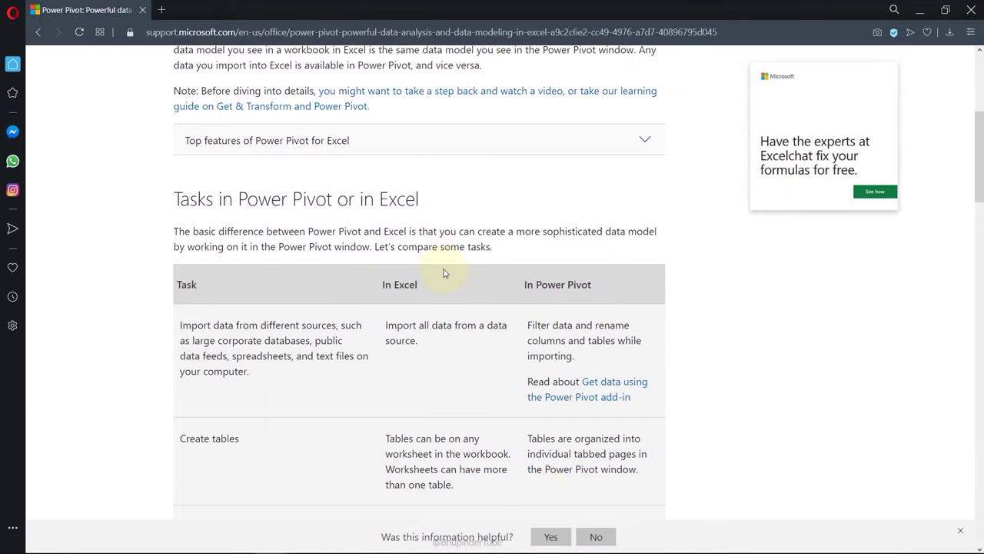
scroll(443, 271, down, 2)
scroll(444, 269, up, 3)
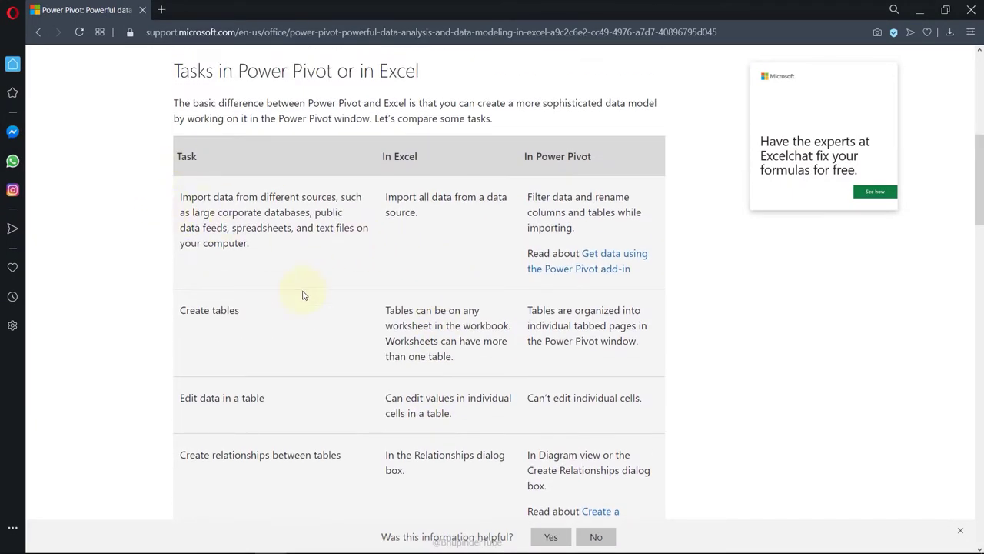
scroll(303, 296, down, 6)
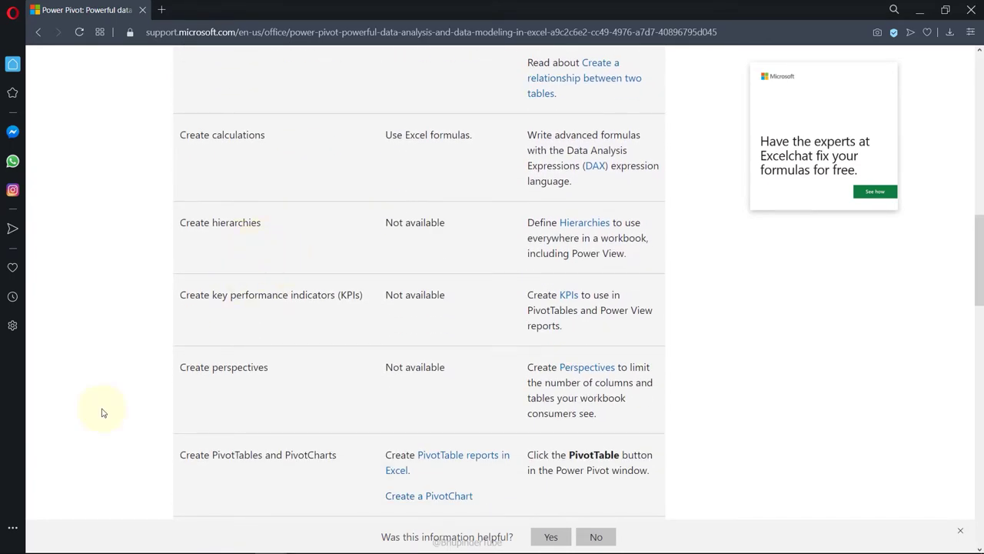
scroll(104, 412, up, 3)
scroll(104, 412, up, 2)
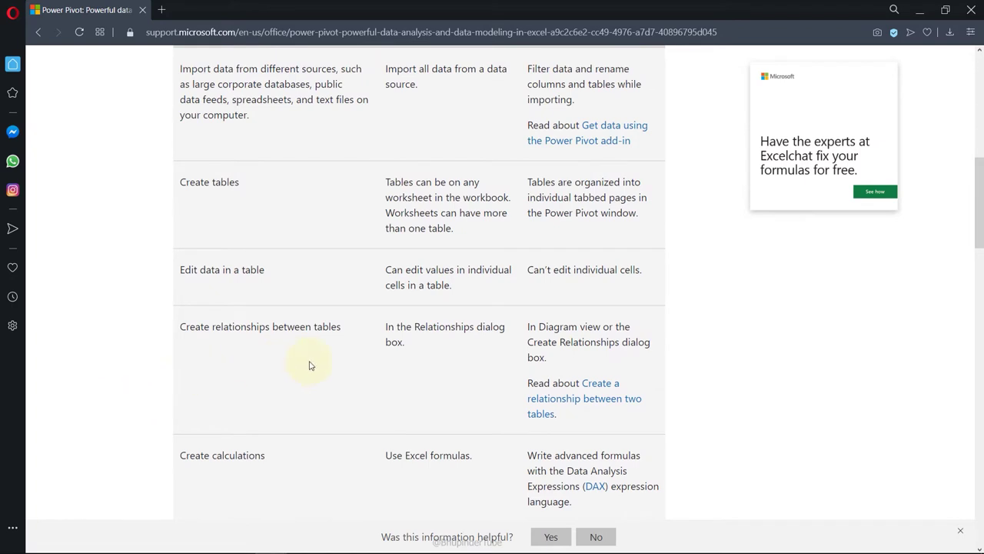
scroll(310, 365, down, 6)
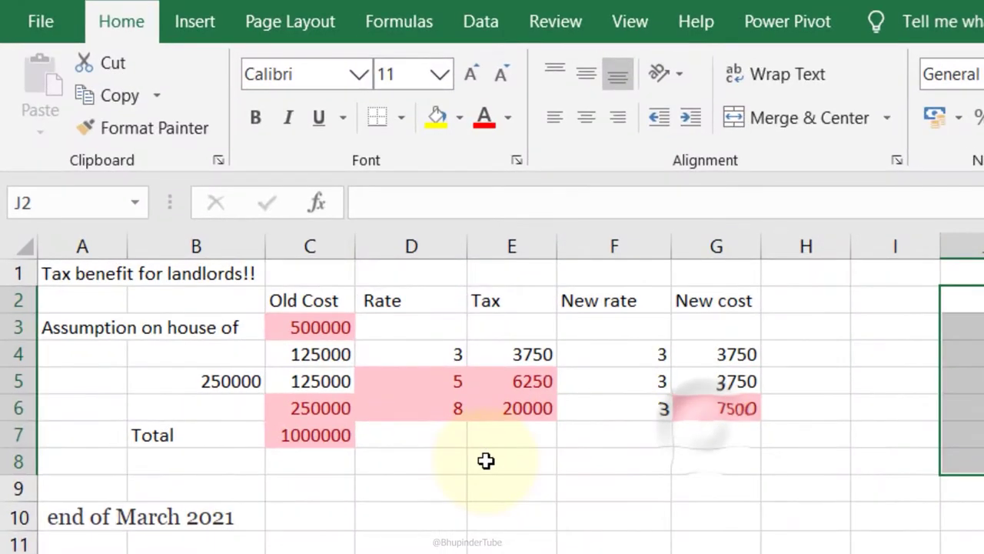
Step: Add a note reading "Too expensive" to cell C3 of the tax table and display it
click(486, 460)
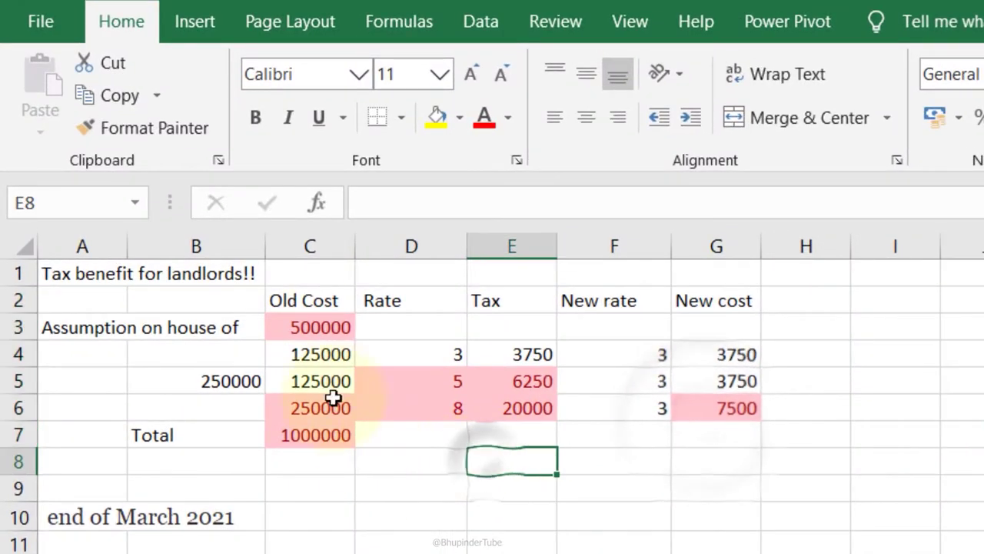
click(318, 326)
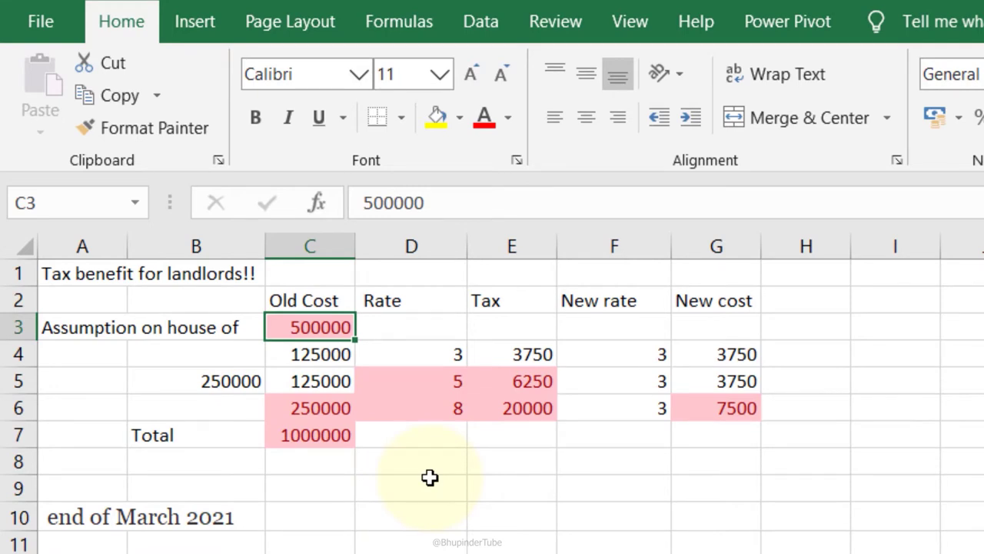
key(shift+F2)
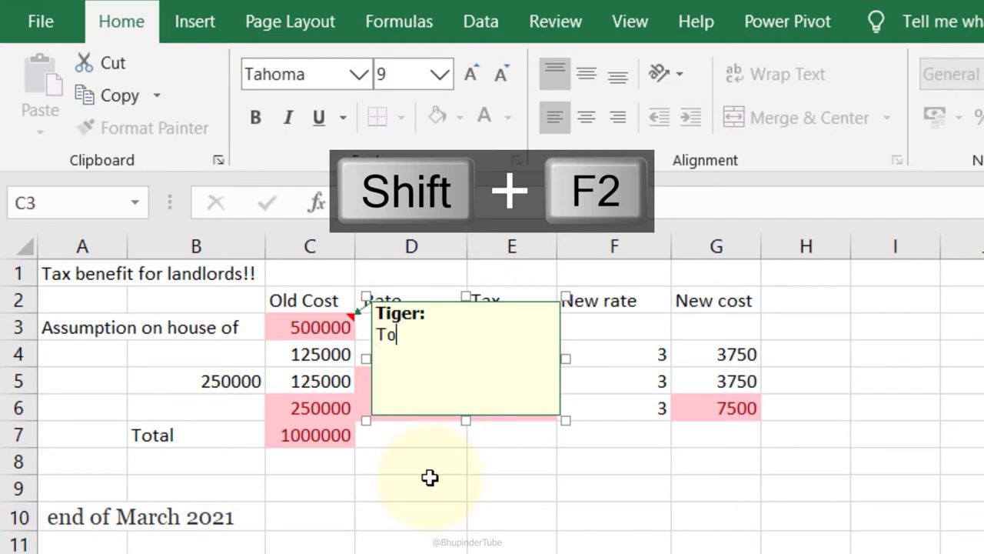
text(Too expensive)
click(429, 478)
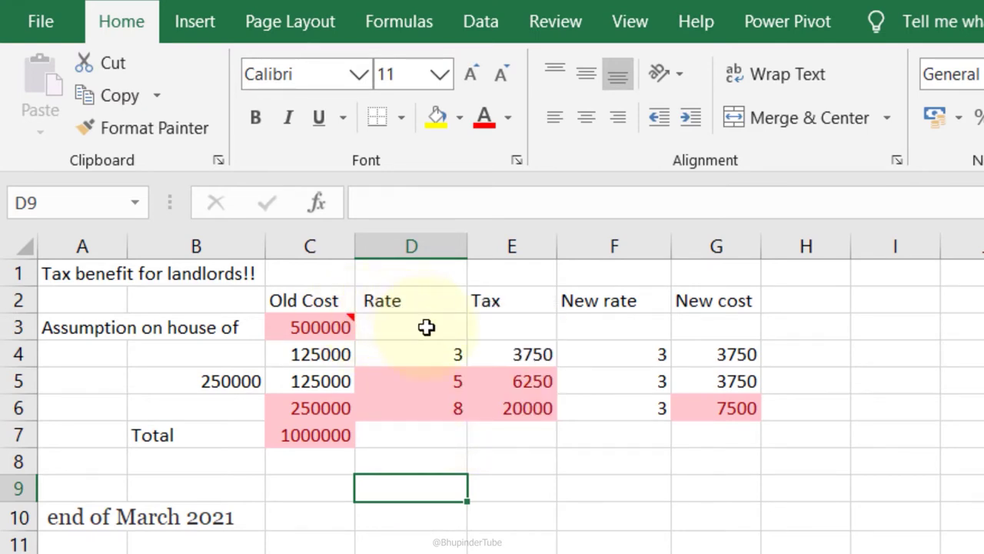
mouse_move(353, 313)
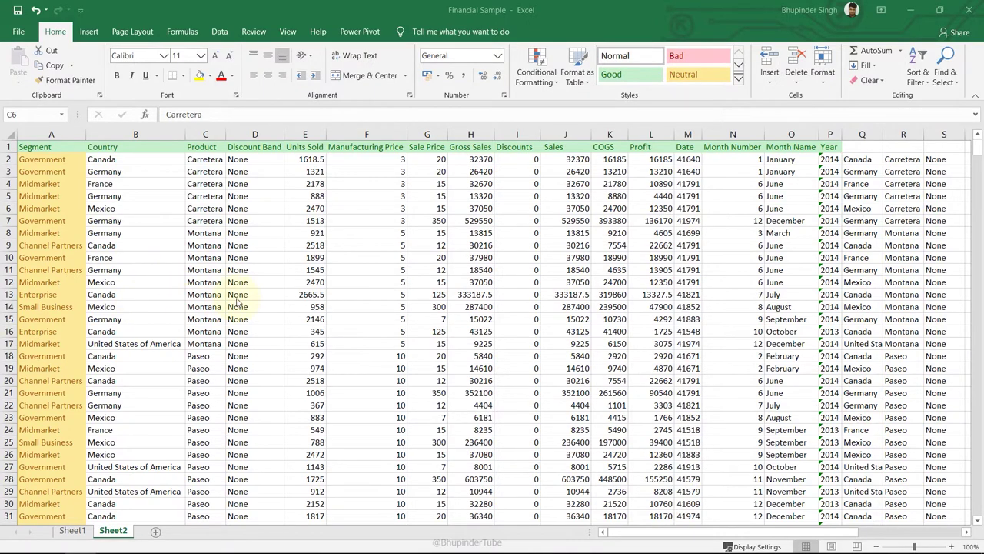
Step: Examine the Financial Sample data on Sheet2, checking whether the column headings and Segment column stay in view further into the data
scroll(341, 236, down, 2)
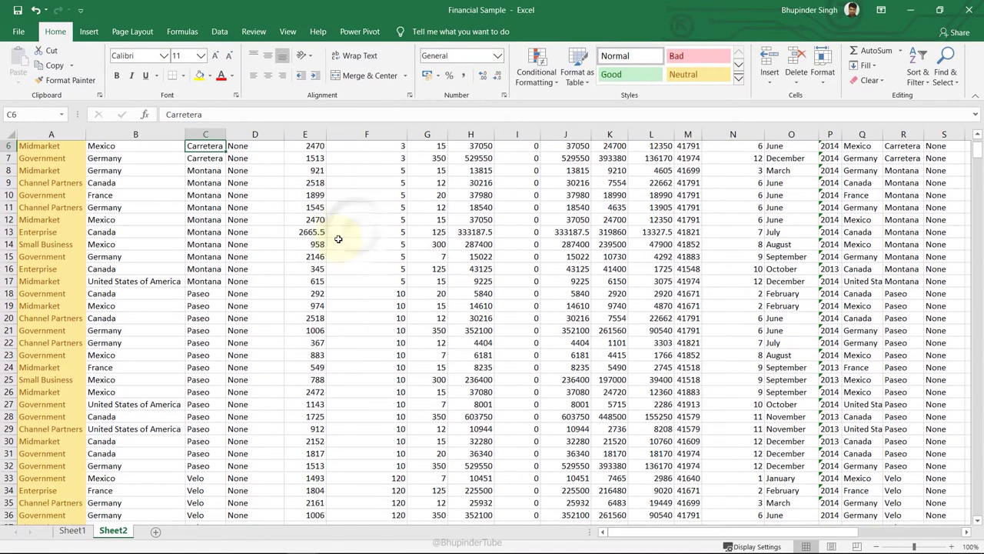
scroll(338, 240, up, 2)
scroll(338, 239, down, 4)
scroll(338, 239, up, 4)
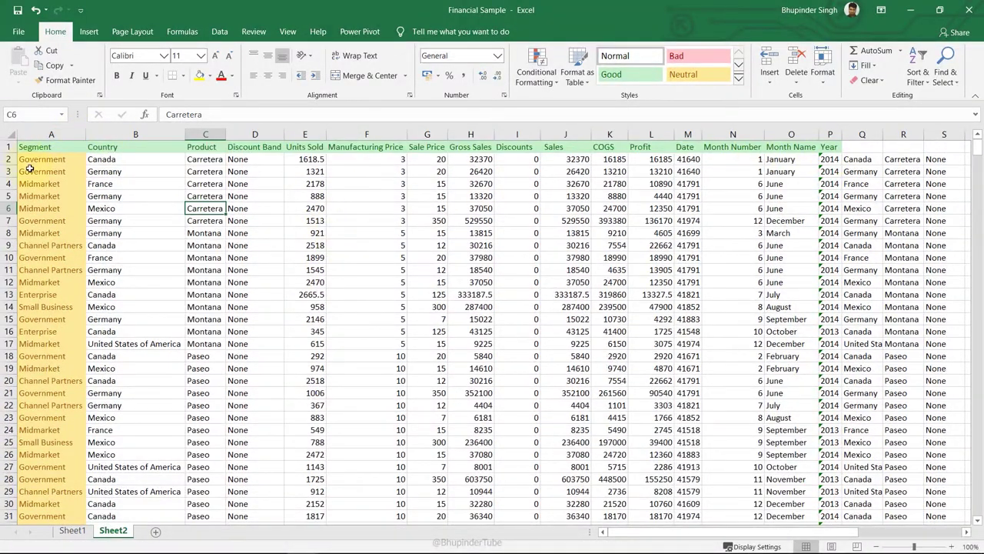
mouse_move(799, 533)
mouse_down()
mouse_move(813, 533)
mouse_move(800, 533)
mouse_up()
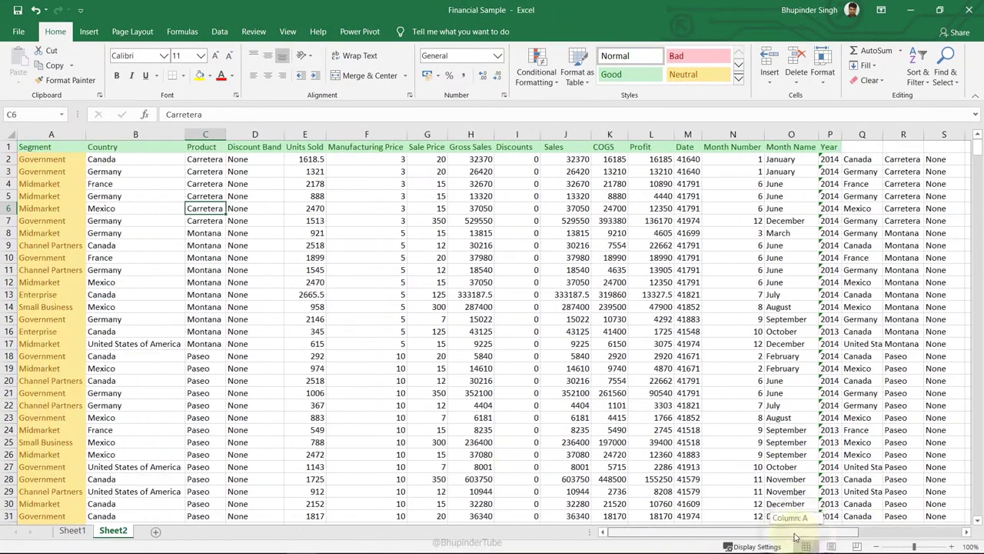
scroll(42, 246, down, 5)
scroll(42, 247, up, 5)
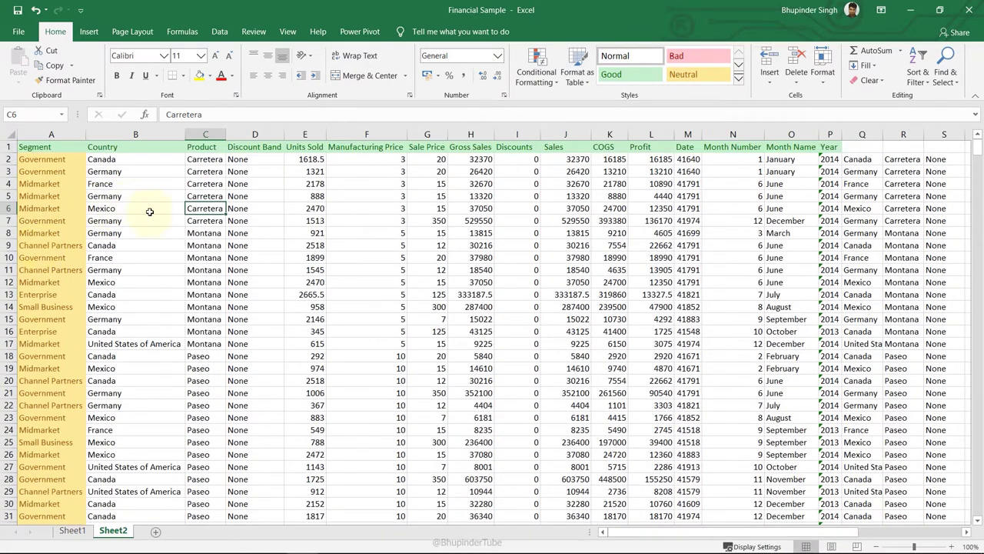
click(135, 184)
click(135, 233)
click(135, 294)
scroll(309, 309, down, 2)
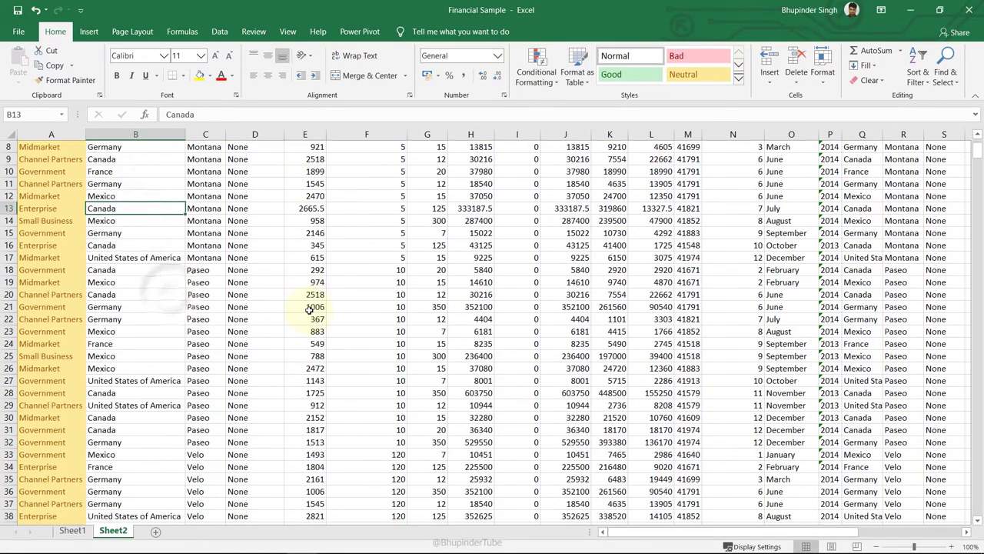
scroll(309, 309, down, 3)
scroll(309, 309, up, 5)
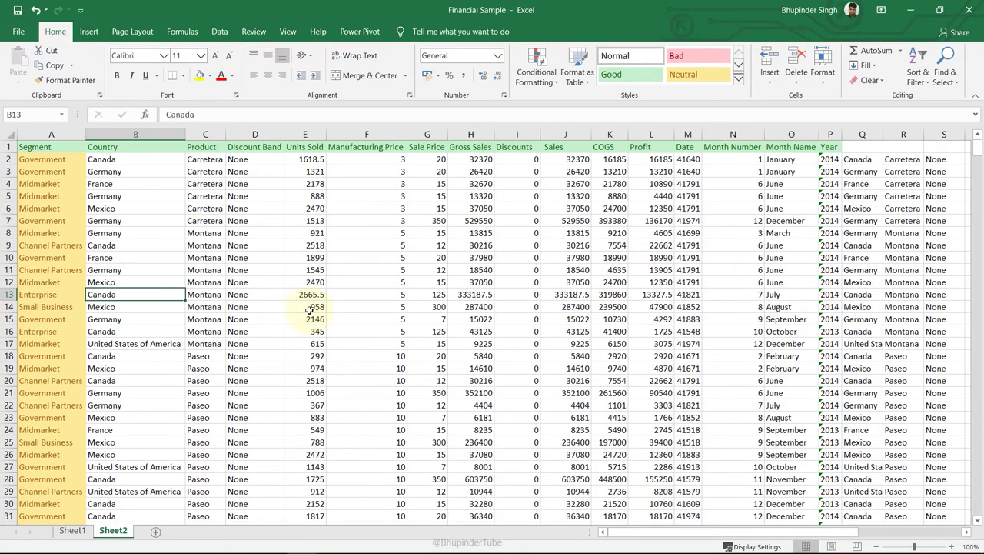
Step: Freeze the panes at cell B2 on Sheet2 to lock the heading row and the Segment column
click(124, 159)
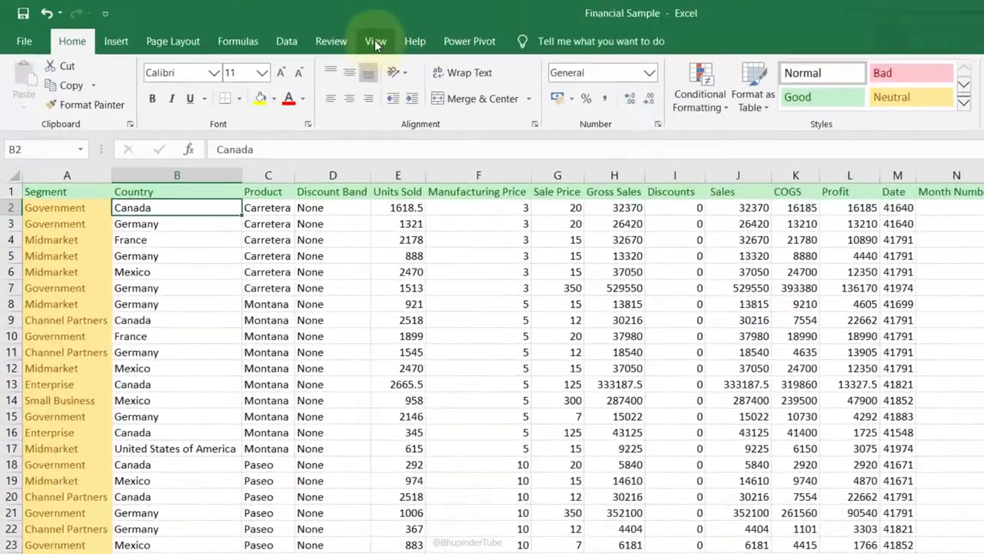
click(288, 31)
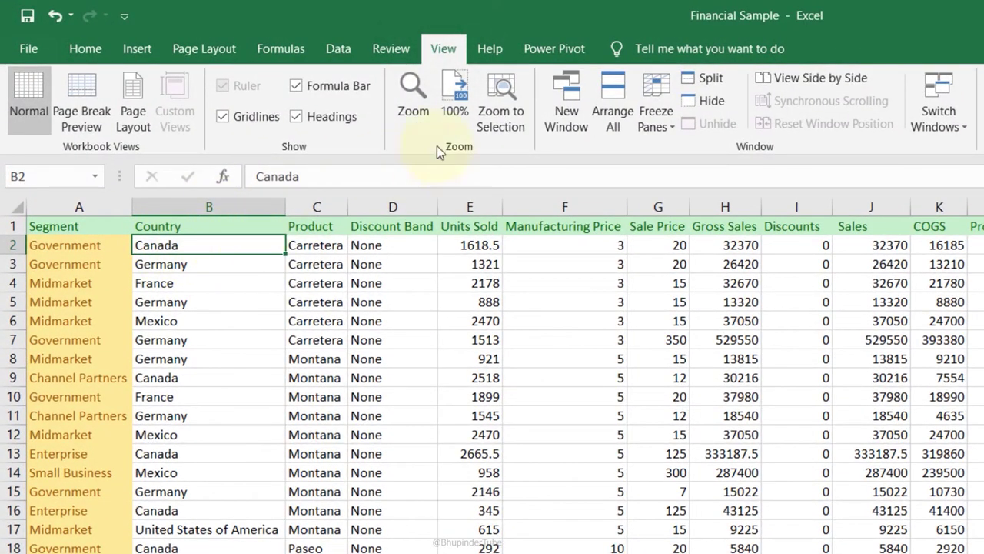
click(662, 131)
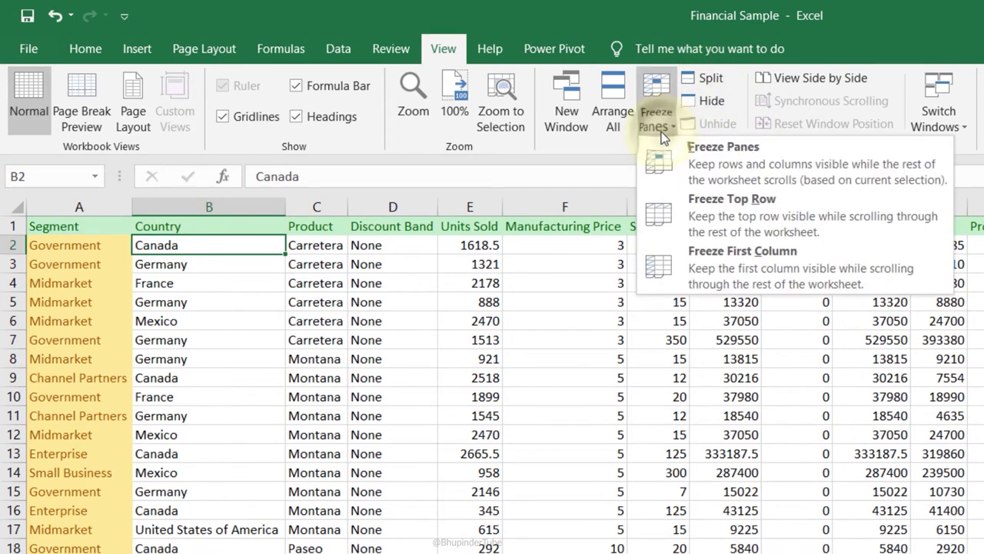
click(744, 169)
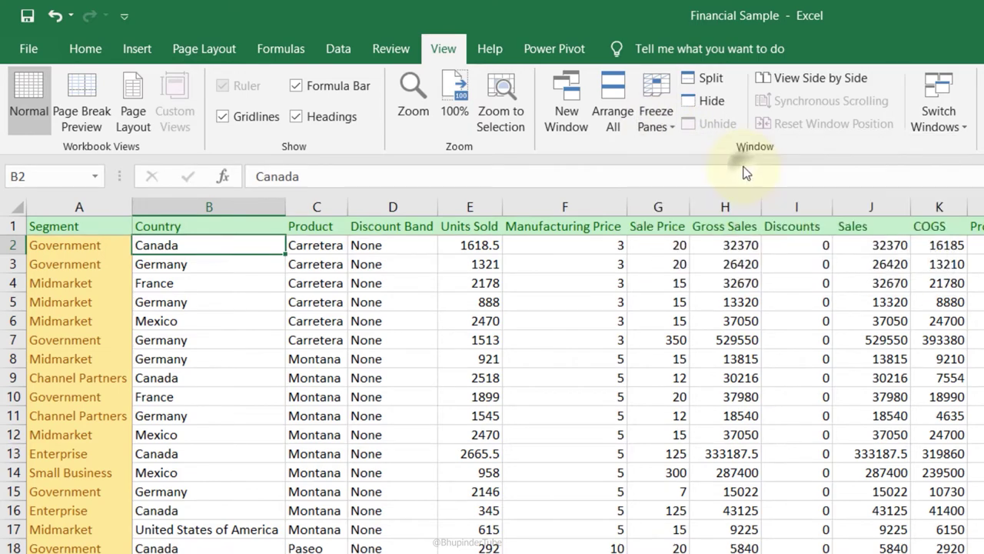
scroll(757, 429, down, 4)
scroll(758, 428, down, 6)
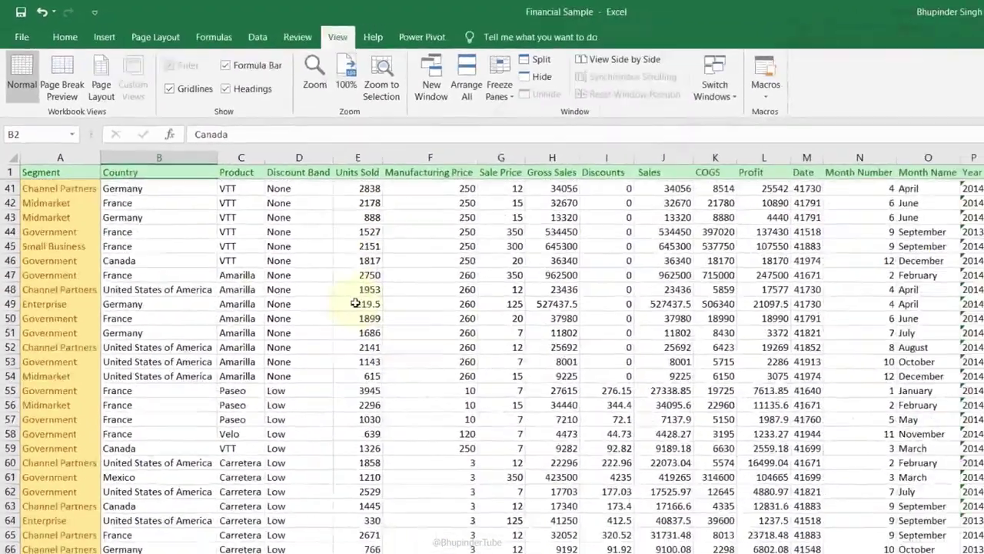
scroll(898, 492, down, 4)
scroll(588, 318, down, 3)
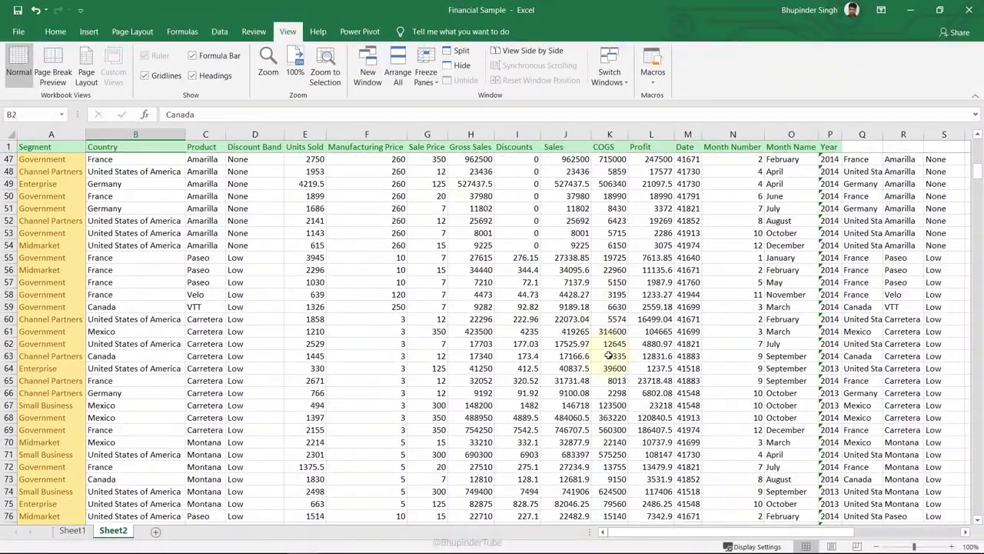
drag(646, 538, 680, 538)
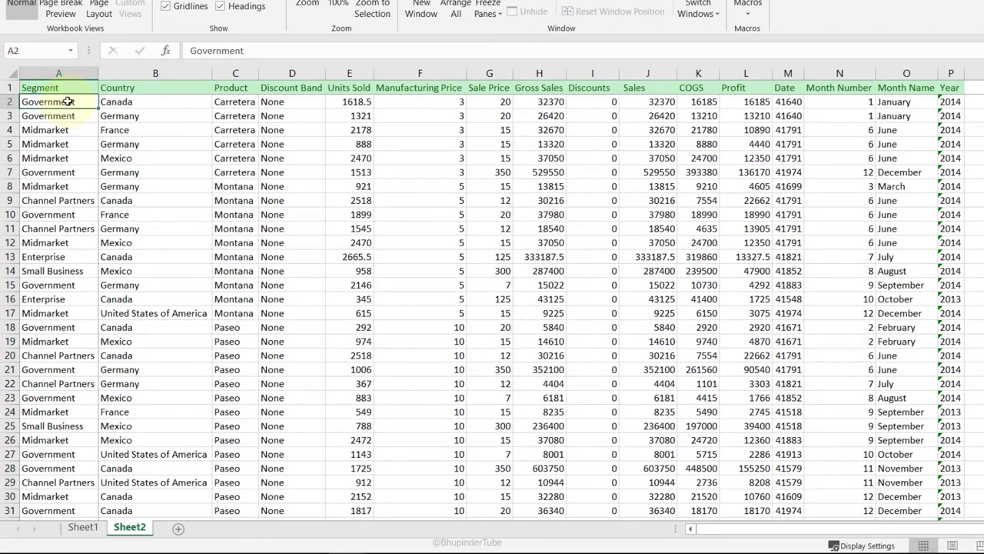
Step: Move through the Segment column one cell at a time from A2 down to A10 and back up to A2
key(Down)
key(Down)
key(Down)
key(Down)
key(Down)
key(Down)
key(Down)
key(Down)
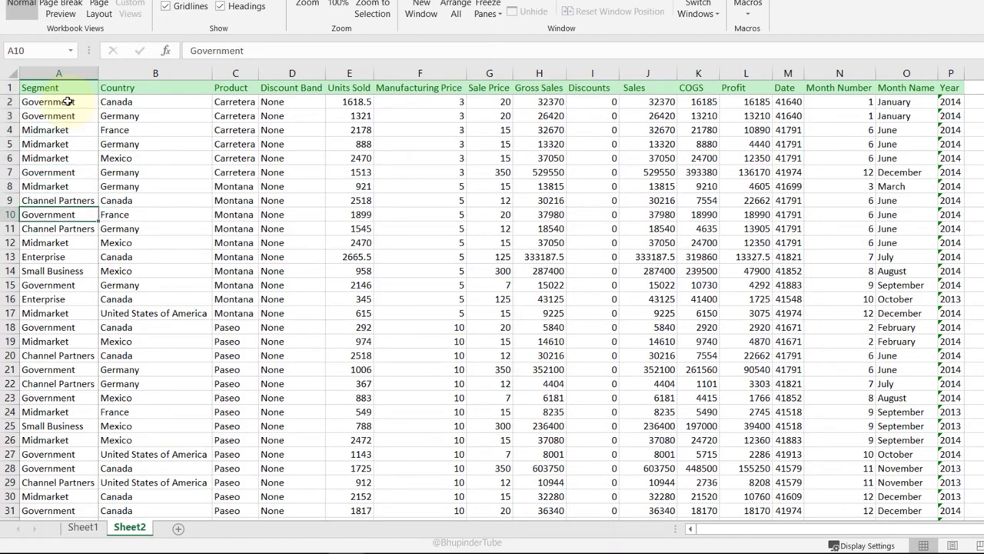
key(Up)
key(Up)
key(Up)
key(Up)
key(Up)
key(Up)
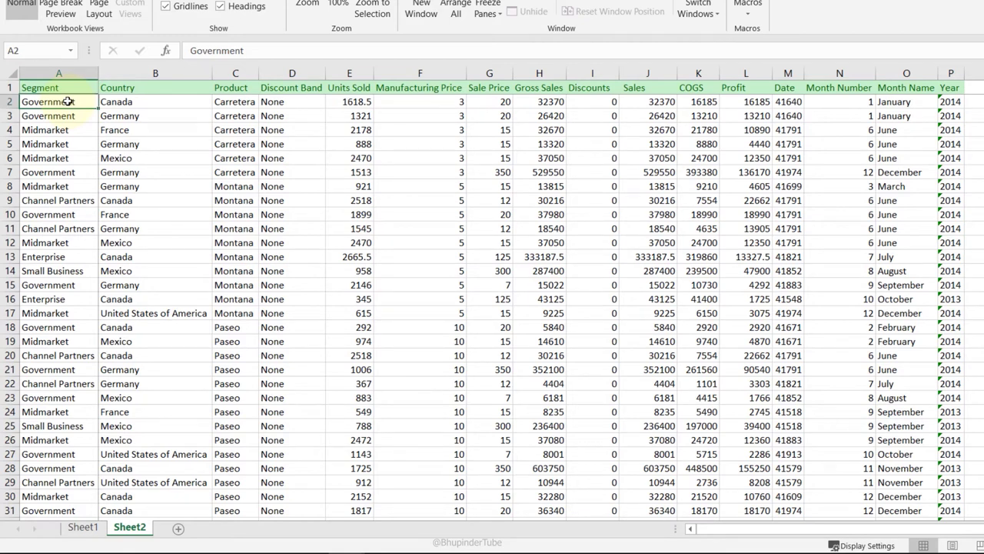
Step: Jump between the edges of the data: the last Segment row, the Year column, its heading, and back to the first column along row 2
key(ctrl+Down)
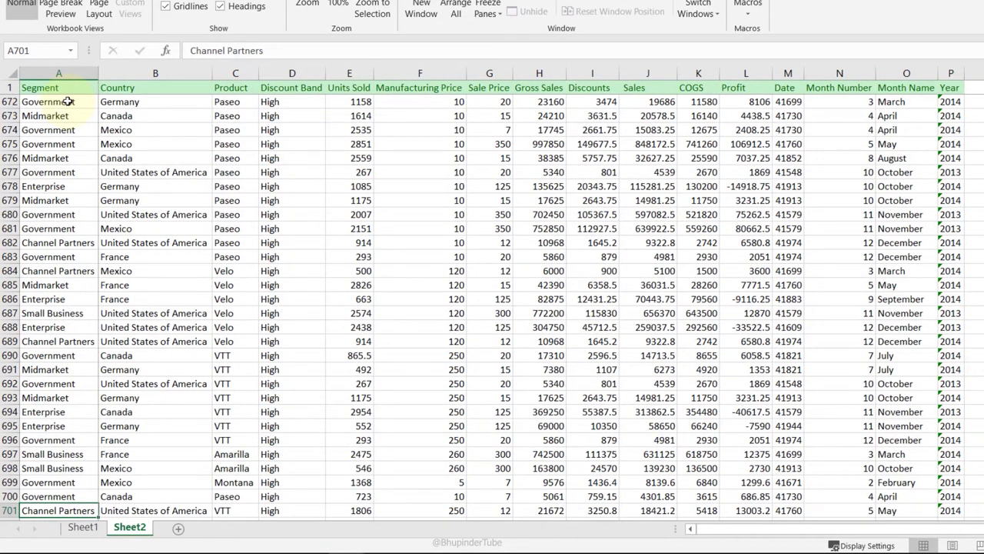
key(ctrl+Right)
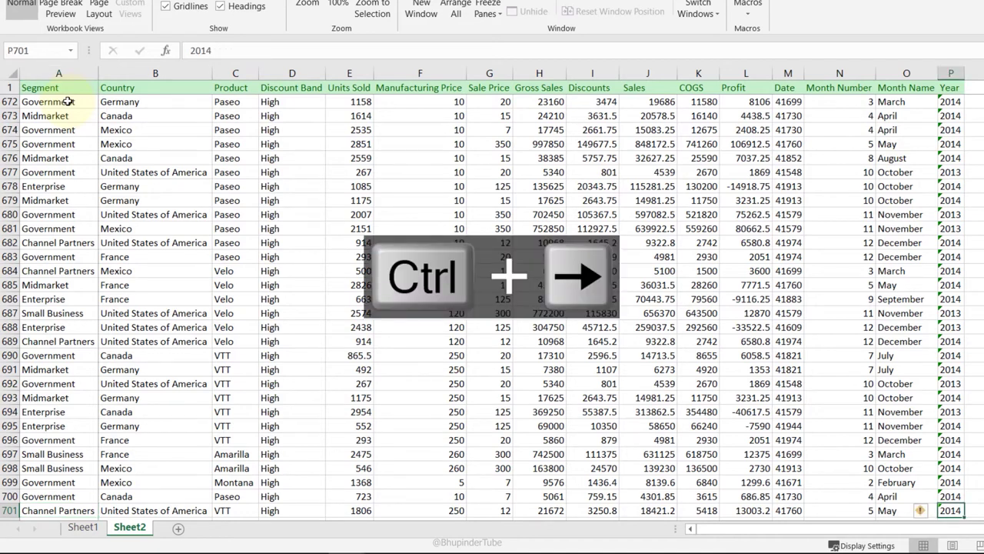
key(ctrl+Up)
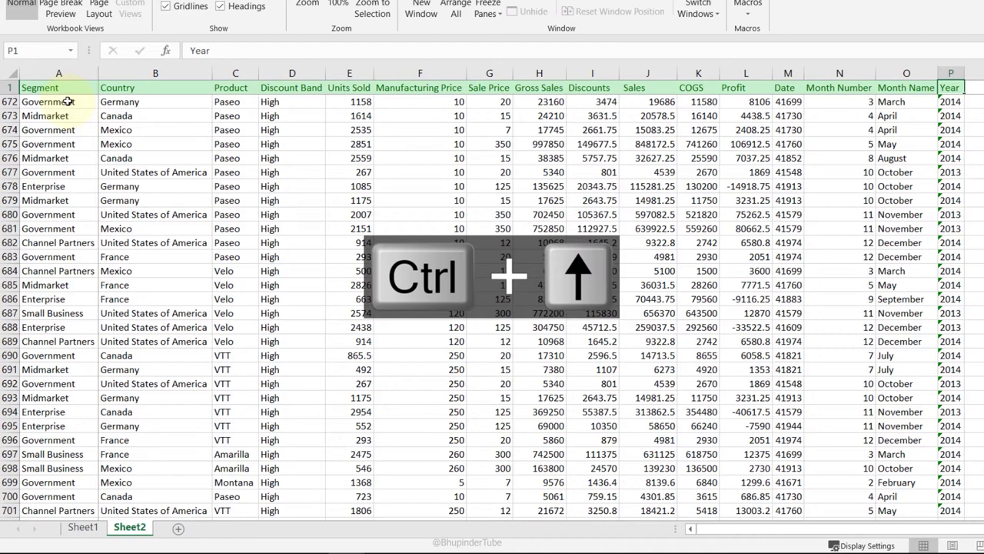
key(Down)
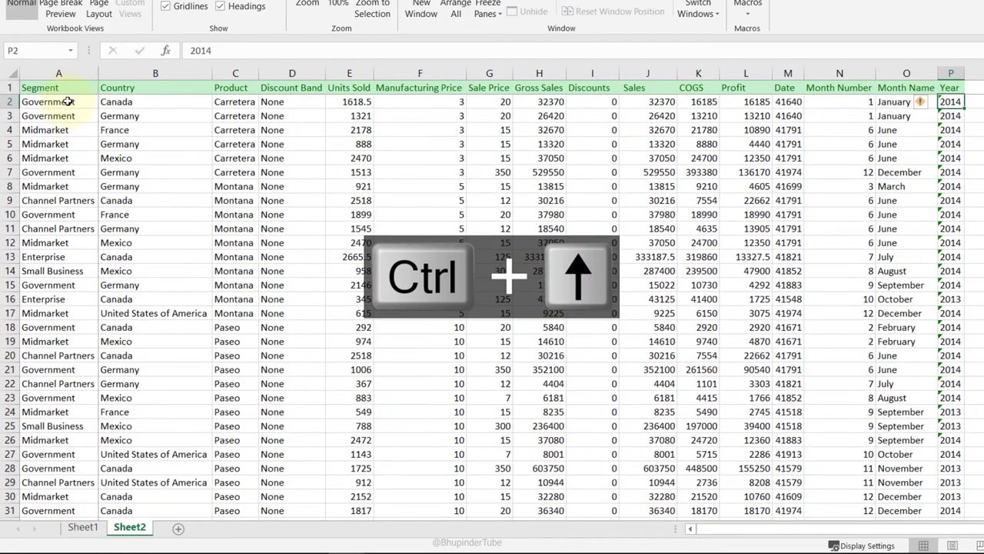
key(ctrl+Left)
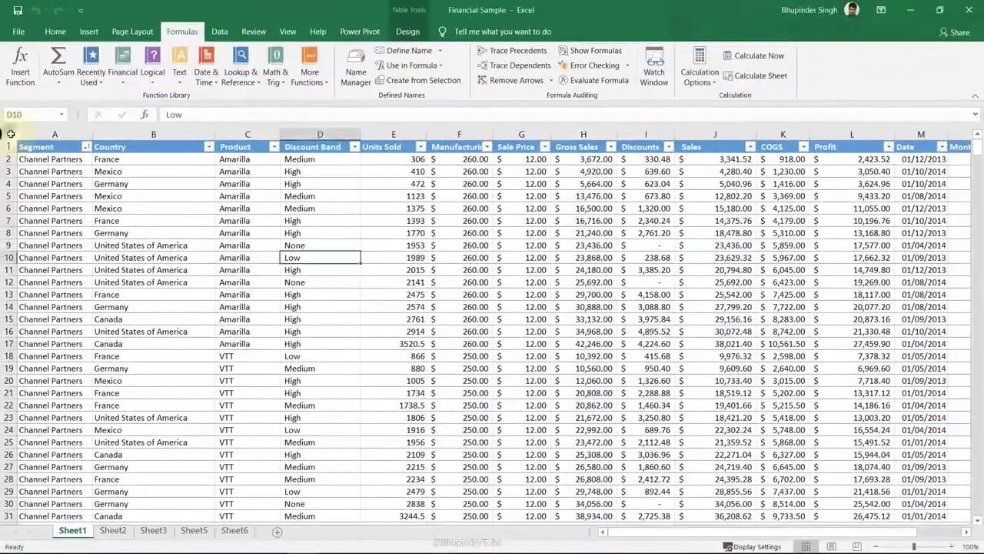
Step: Select the Sale Price column and add Minimum and Maximum to the status bar calculations
click(9, 135)
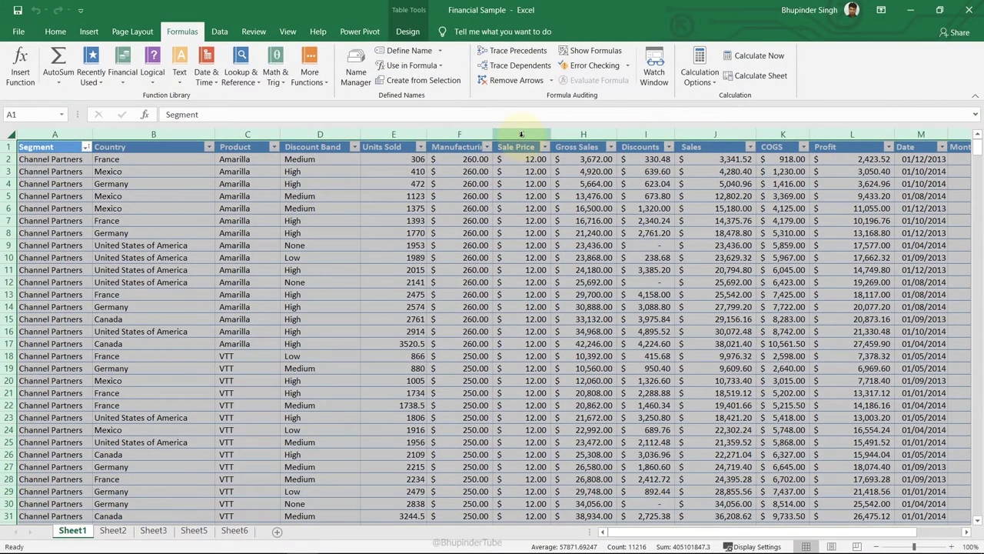
click(521, 135)
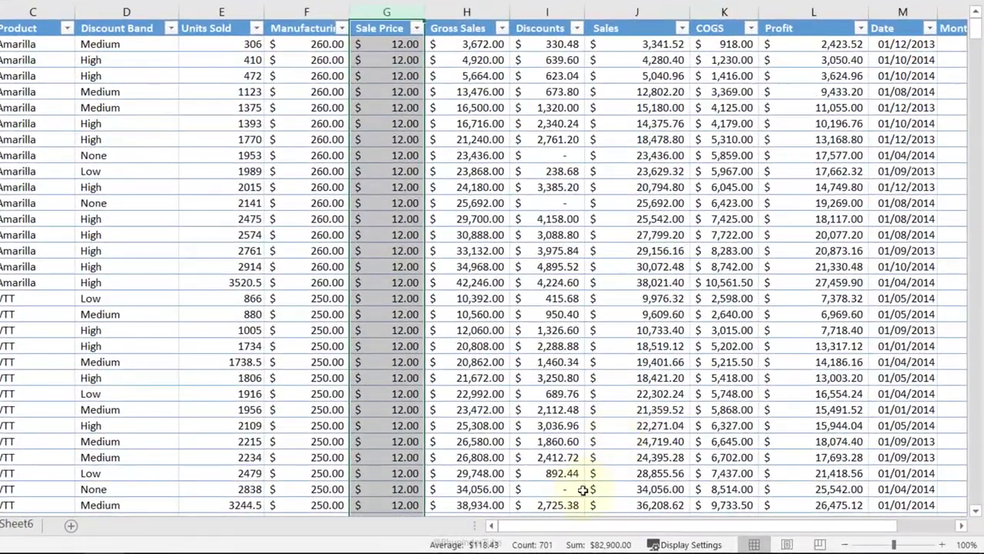
right_click(406, 547)
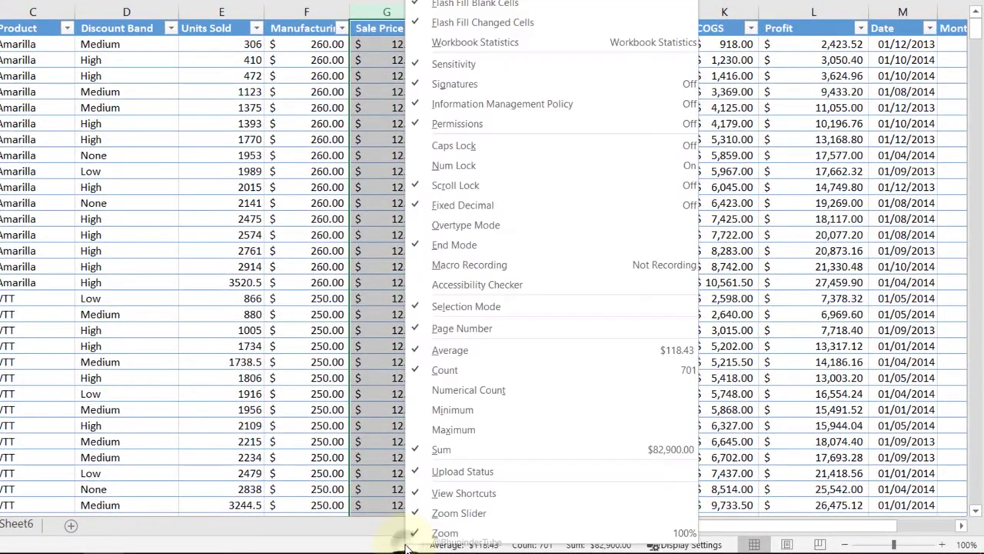
click(455, 412)
click(453, 430)
click(341, 547)
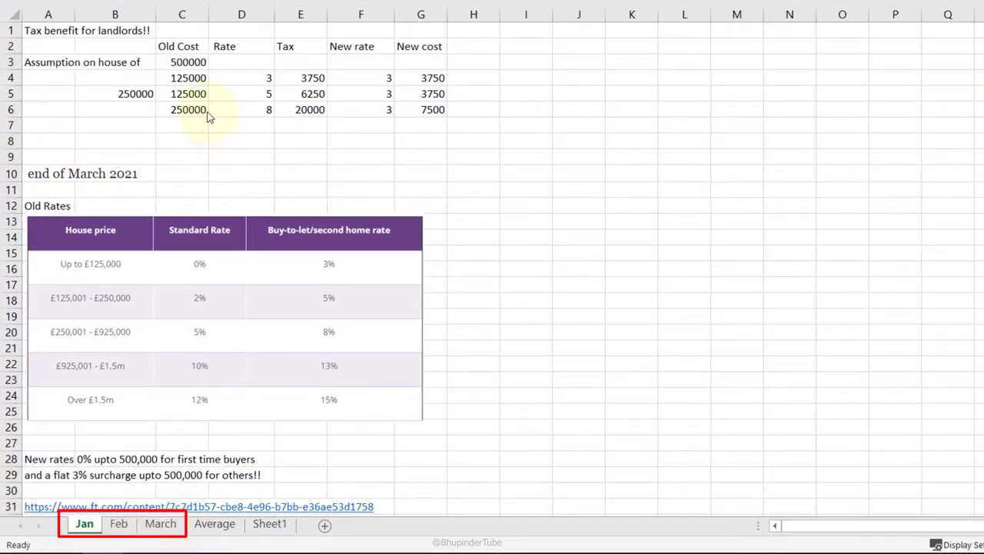
Step: Select cell B7 on the Jan sheet and group the sheets Jan through March
click(152, 129)
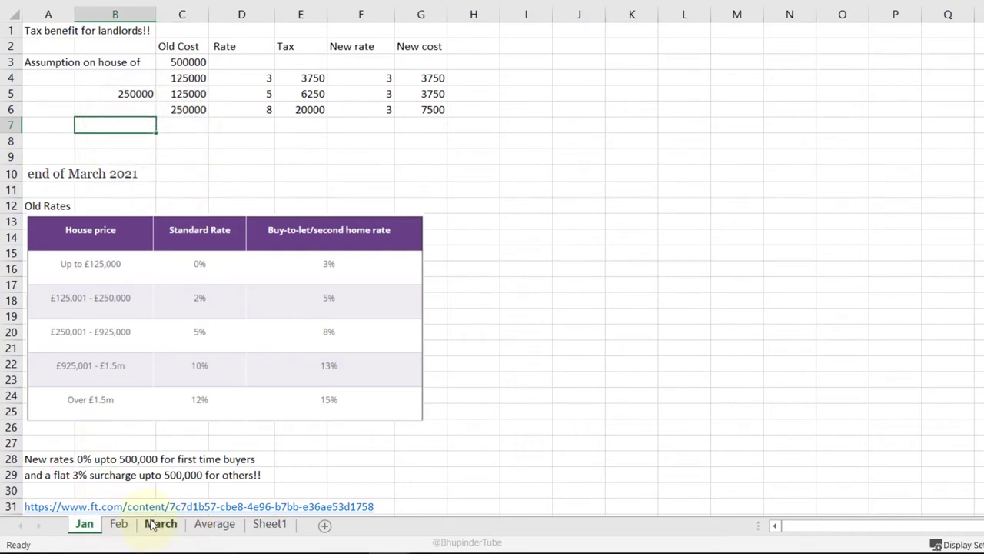
click(162, 126)
click(145, 137)
click(151, 127)
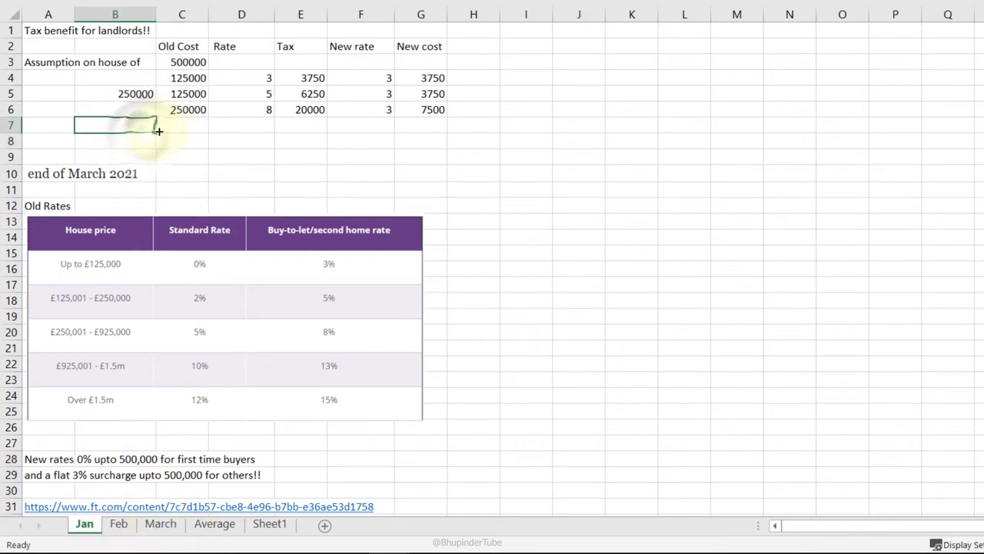
key(shift)
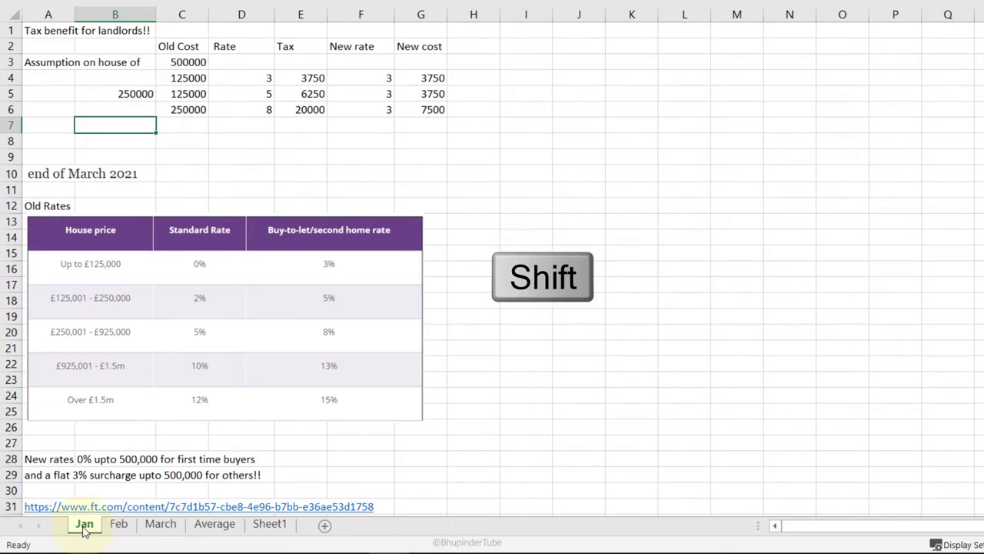
shift+click(169, 526)
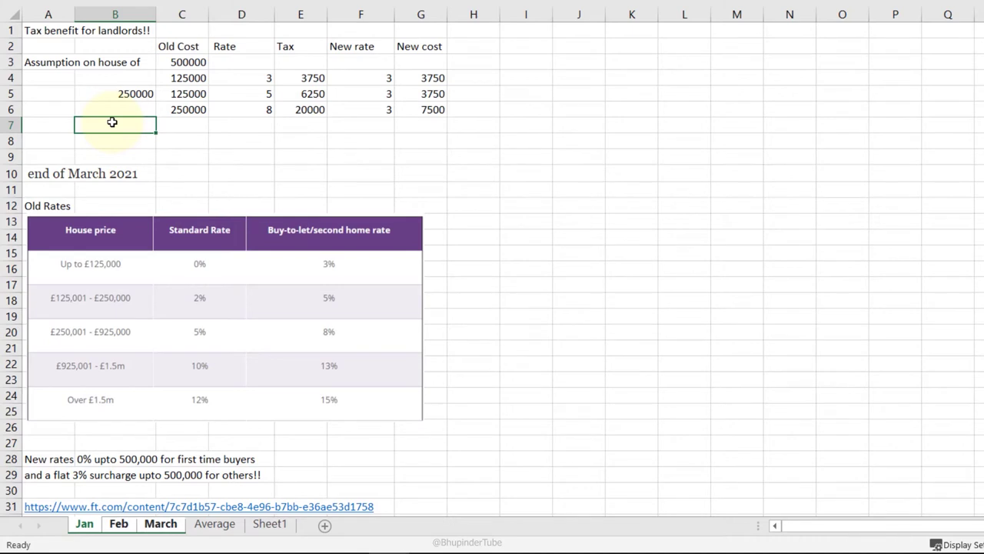
Step: Enter the label Total in B7 and the sum of C3:C6 in C7 across the grouped sheets
text(tal)
key(Tab)
text(=)
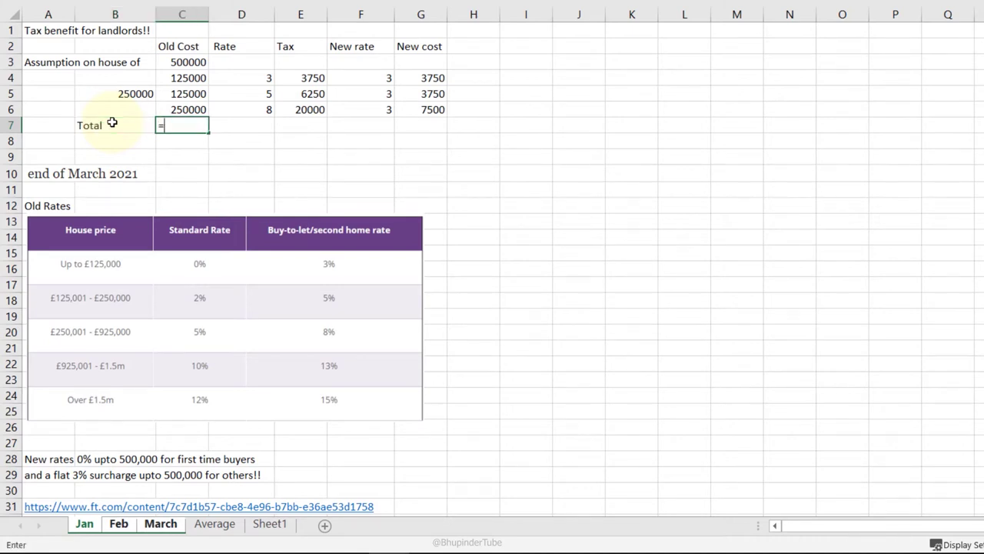
text(sum)
key(Tab)
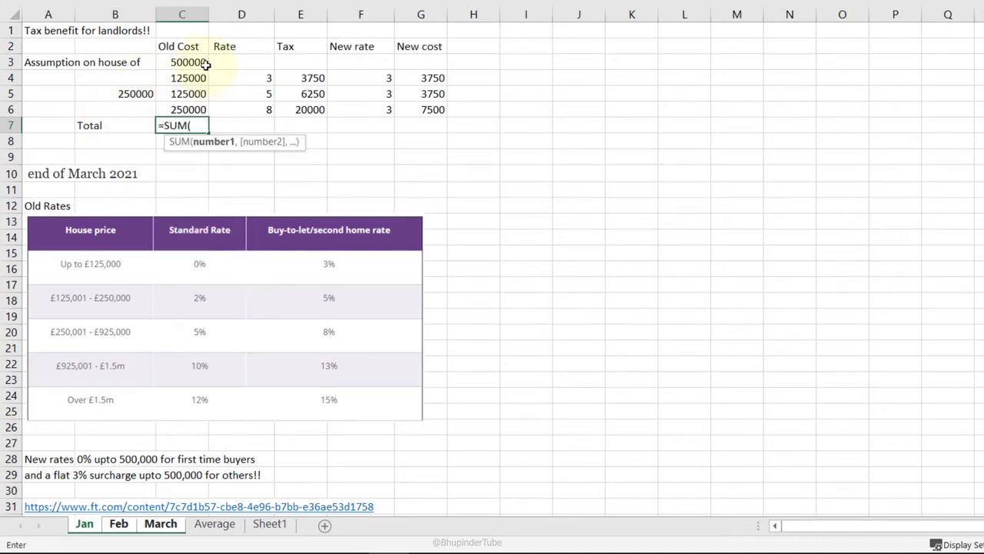
drag(206, 65, 199, 109)
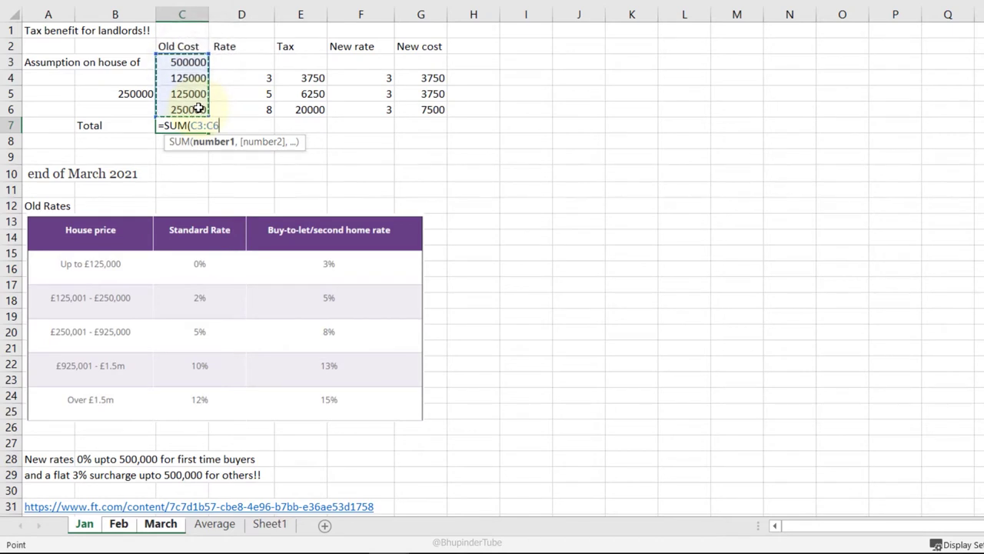
key(Return)
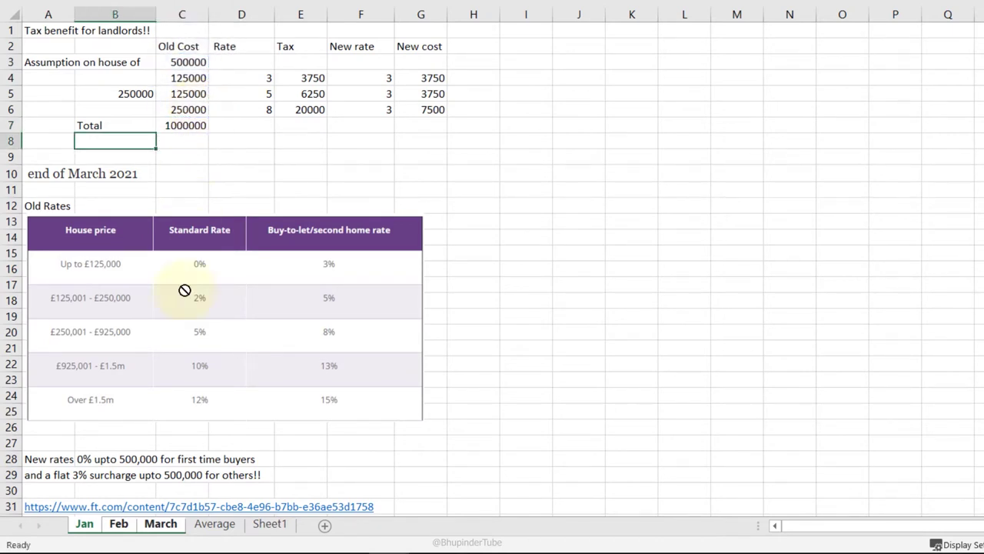
Step: Ungroup the sheets and check the Total row on Jan, Feb and March
click(506, 234)
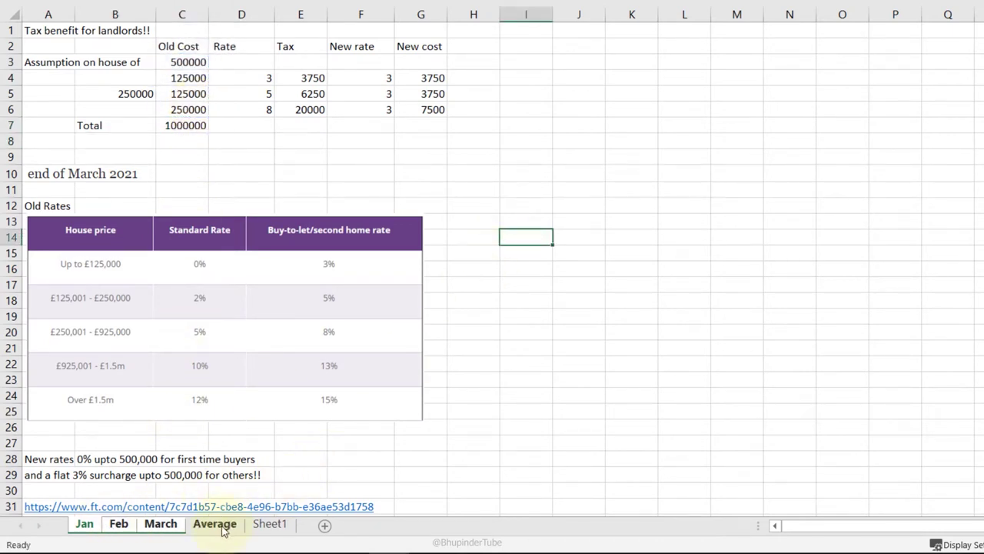
click(217, 525)
click(84, 525)
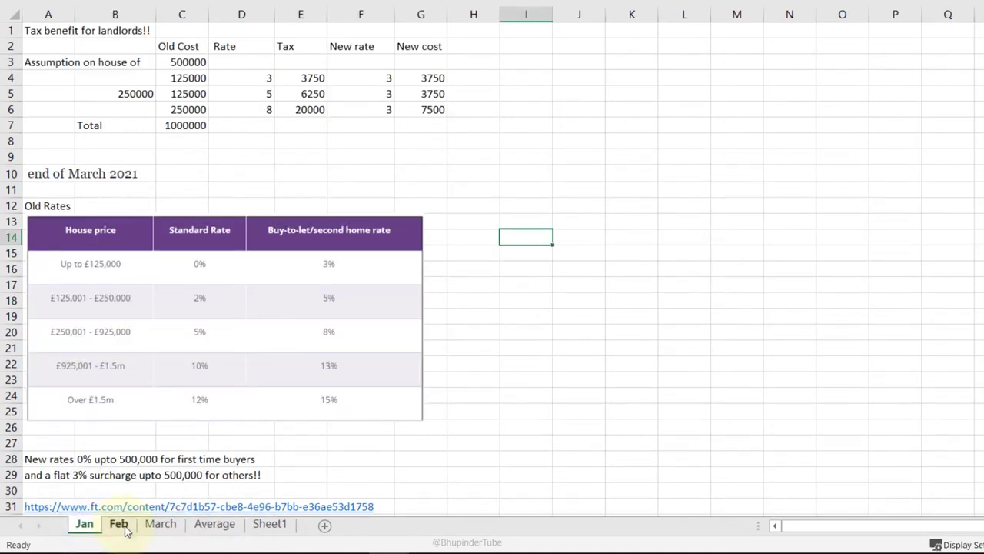
click(117, 524)
click(158, 526)
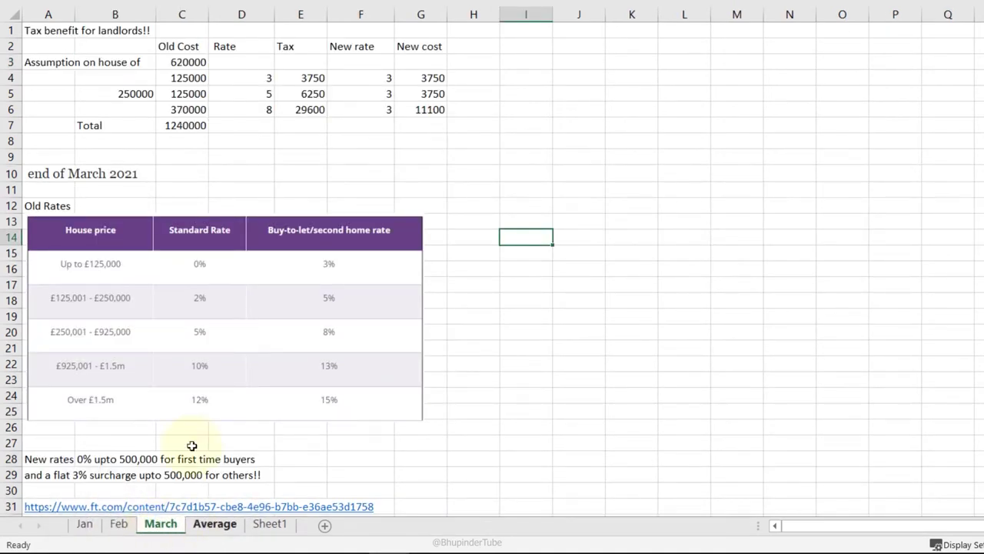
Step: In cell B3 of the Average sheet, calculate the average of cell C7 across the sheets Jan to March and open the formula for review
click(212, 523)
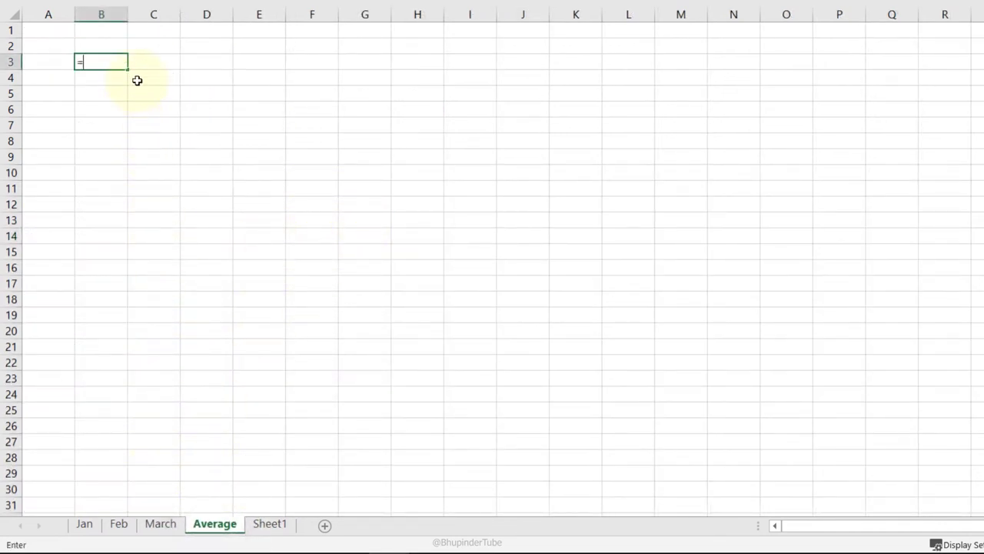
text(=avera)
key(Tab)
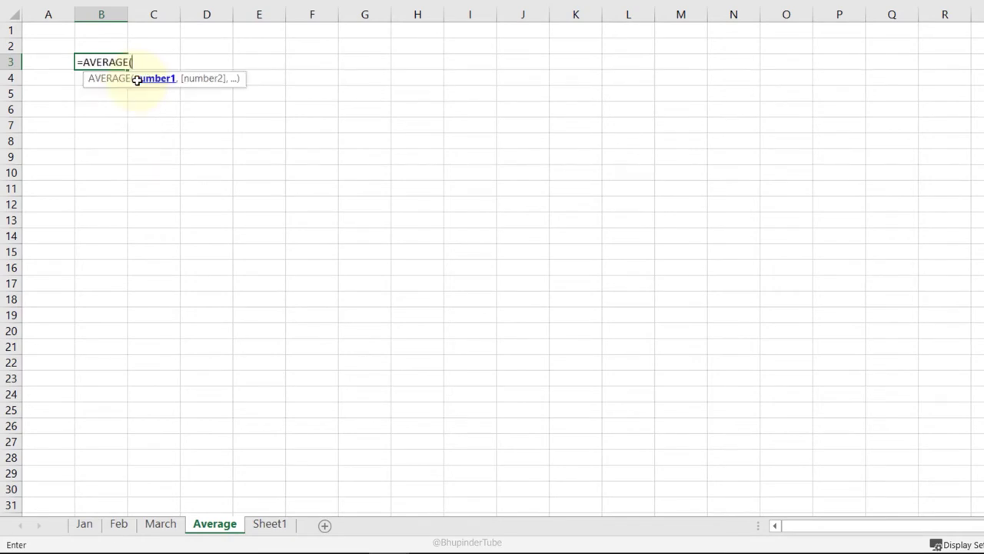
click(84, 524)
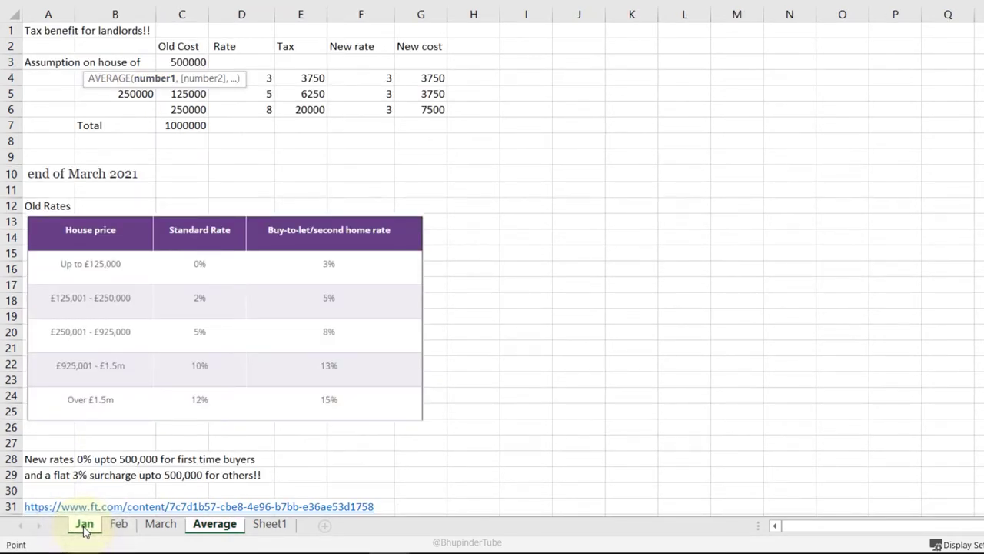
key(shift)
shift+click(161, 524)
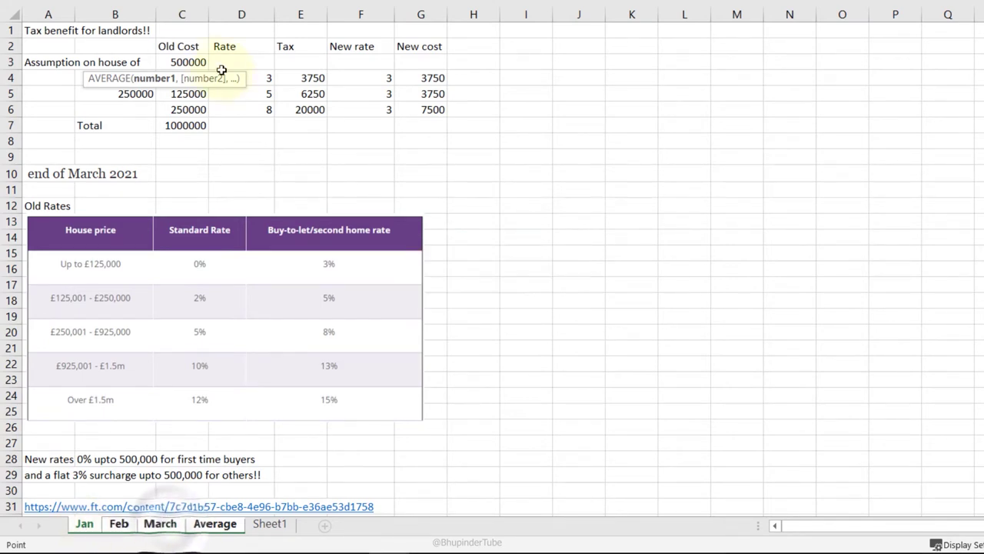
click(187, 126)
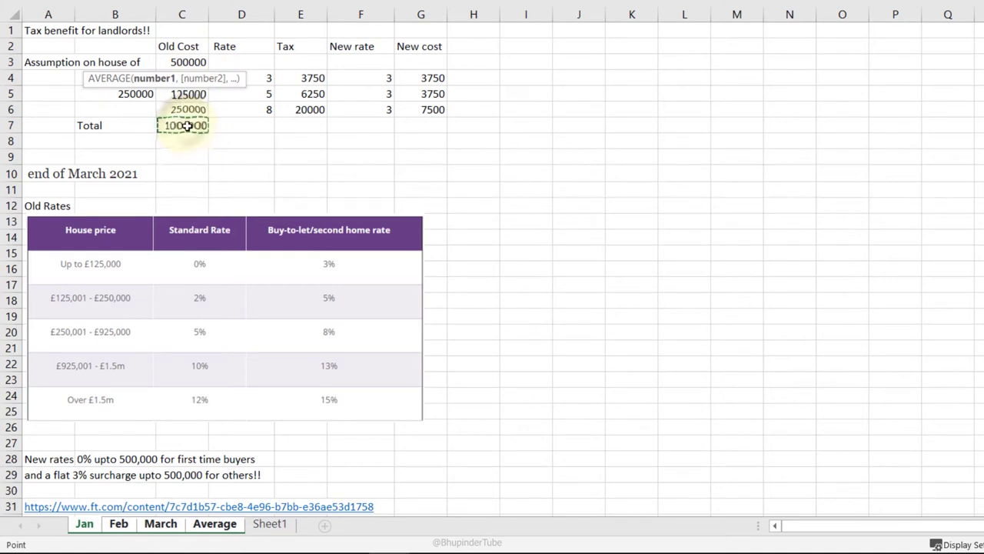
key(Return)
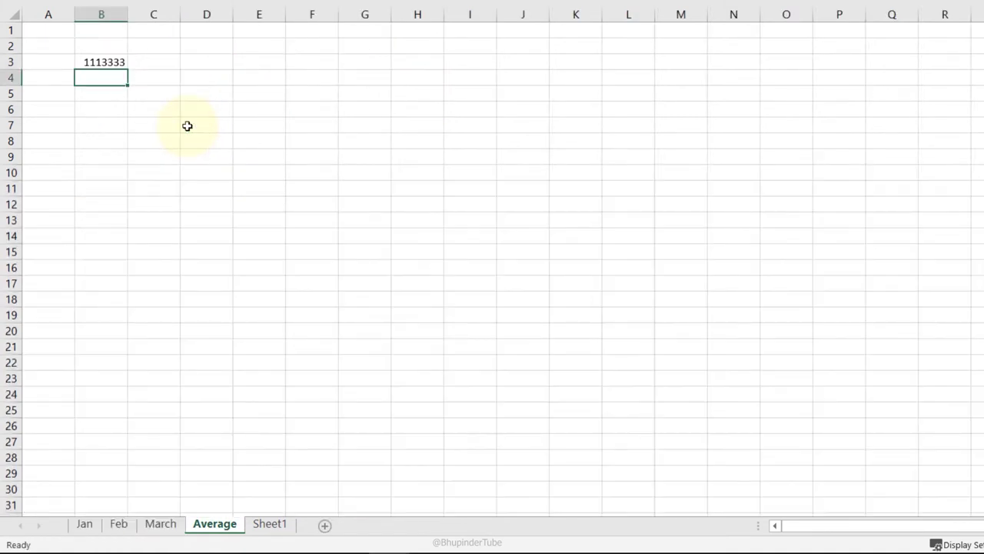
double_click(113, 62)
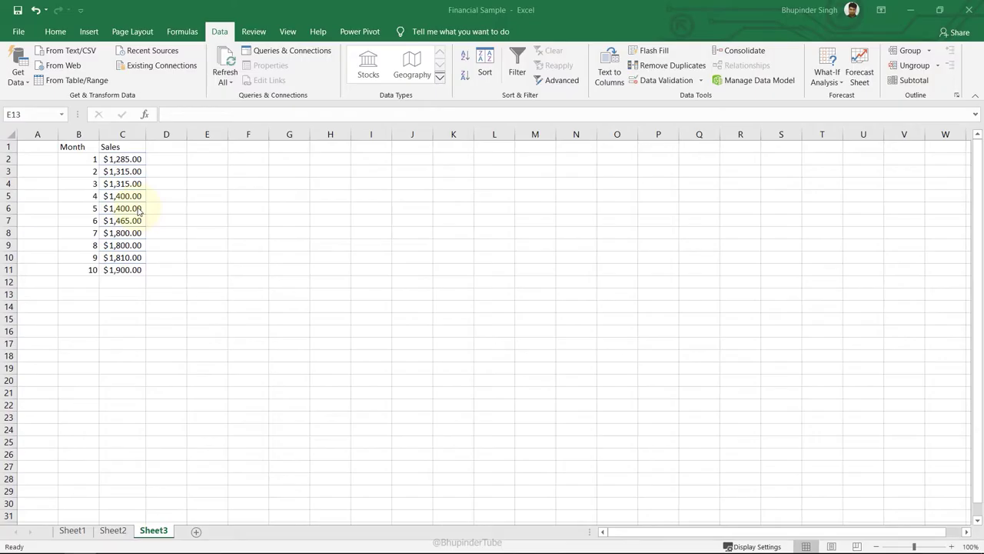
drag(79, 282, 126, 282)
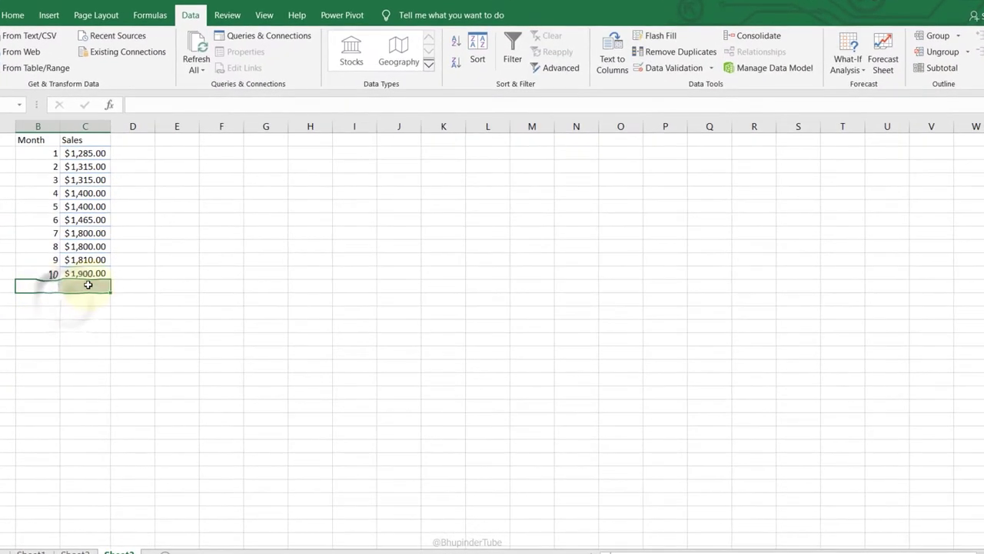
click(49, 286)
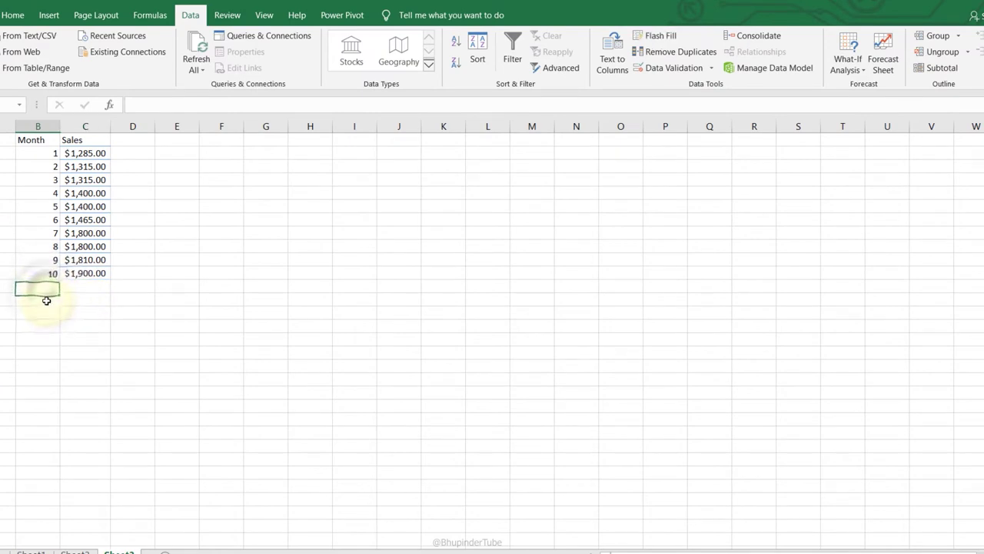
click(47, 299)
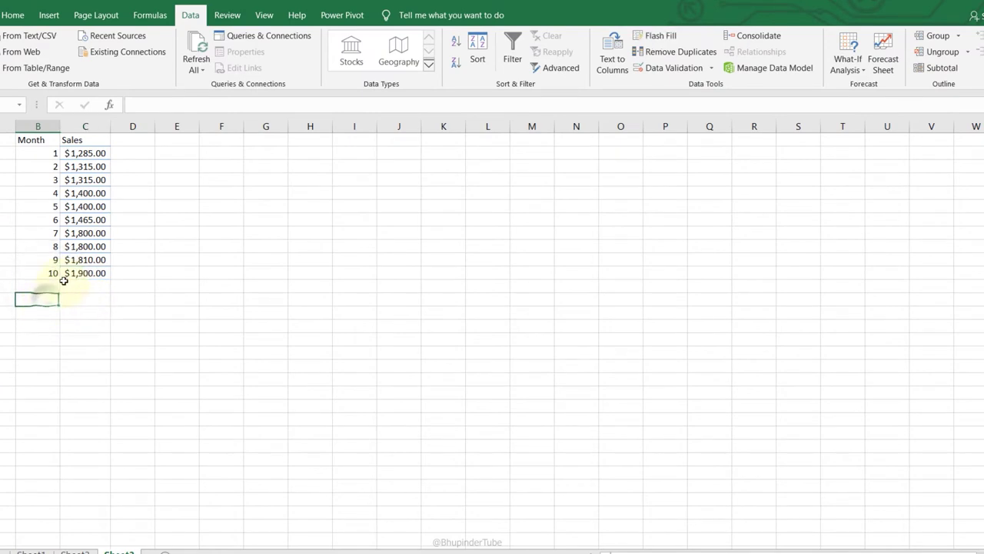
key(Right)
Step: Start a forecast sheet from the Month and Sales data in B1:C11 and set Forecast End to 12
drag(37, 139, 97, 272)
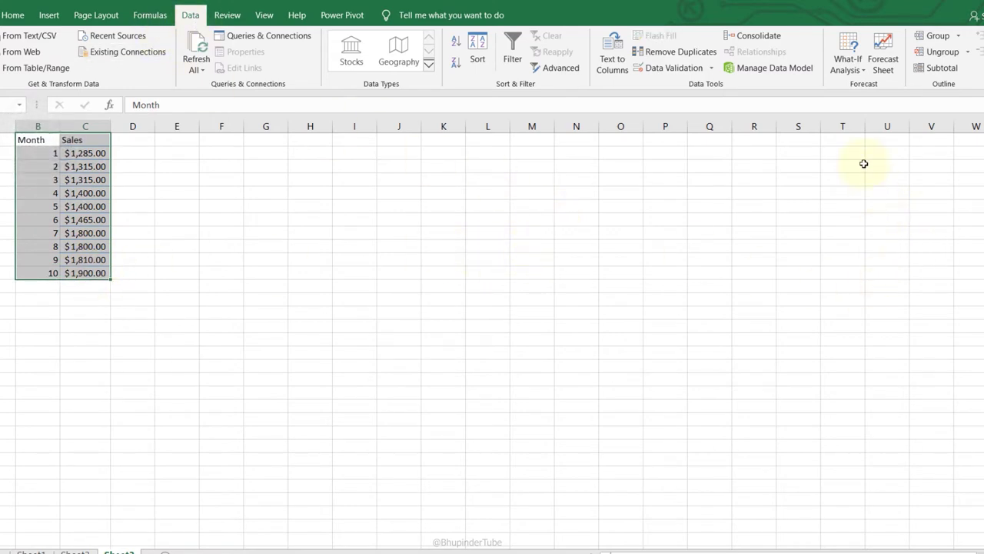
click(890, 66)
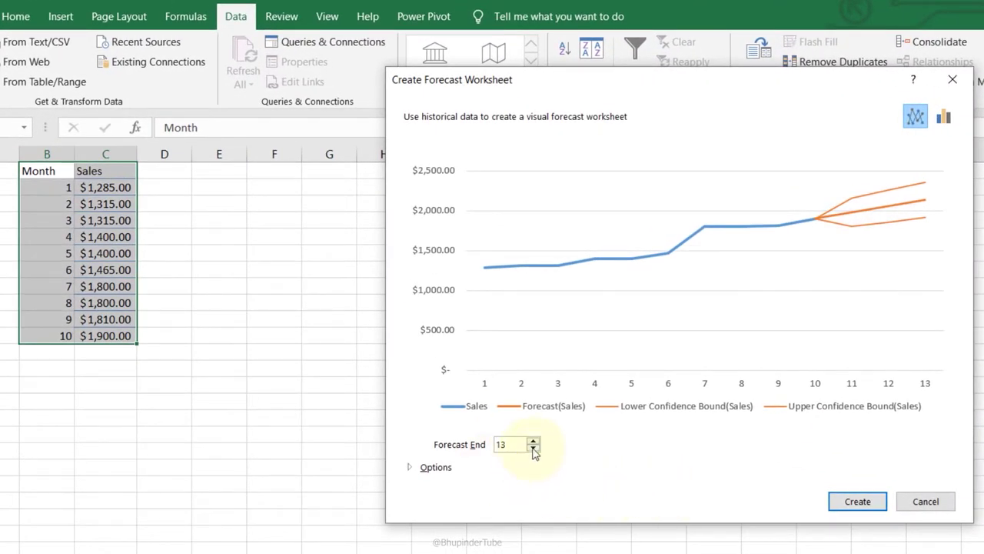
click(532, 449)
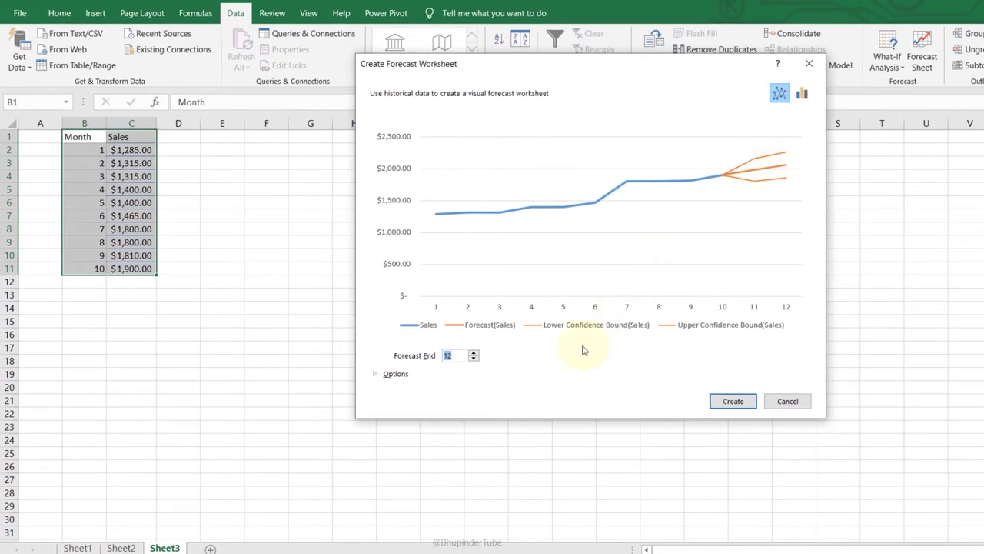
Step: Check the additional forecast options and the column chart preview, and create the forecast worksheet with a line chart
click(409, 467)
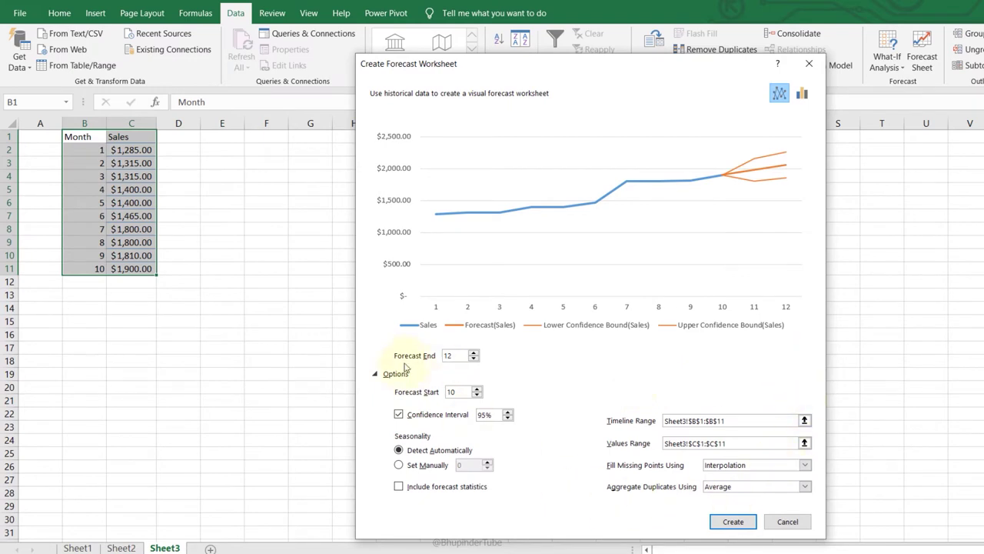
click(401, 372)
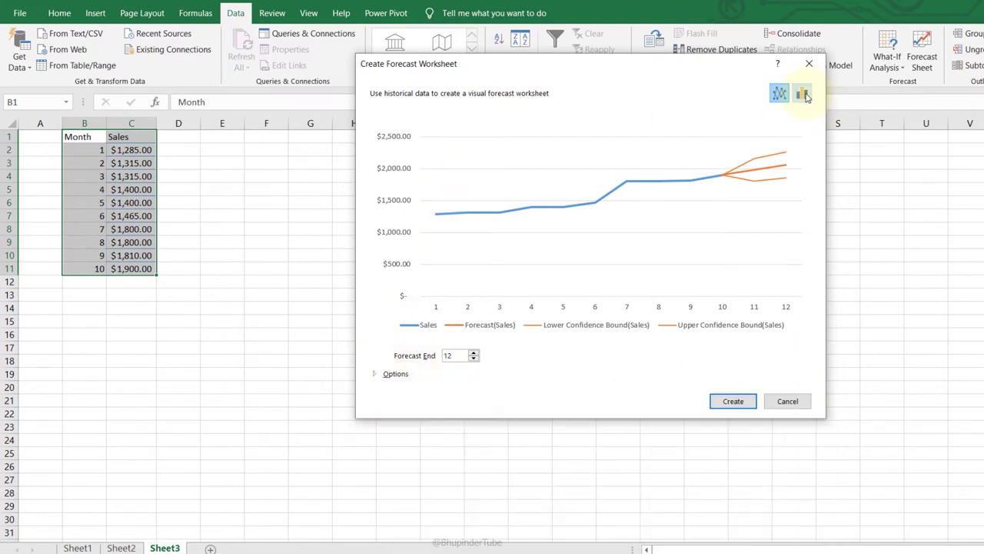
click(803, 93)
click(780, 93)
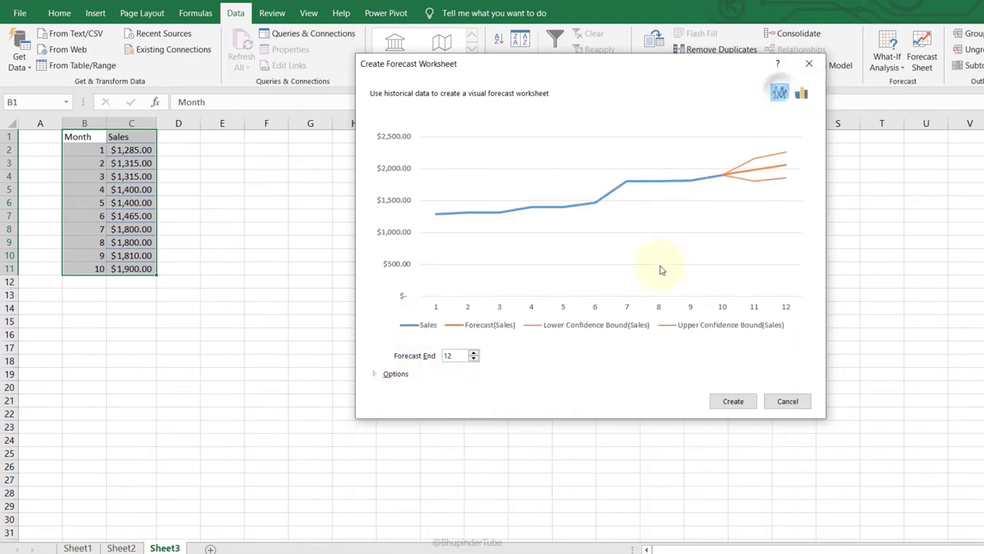
click(732, 400)
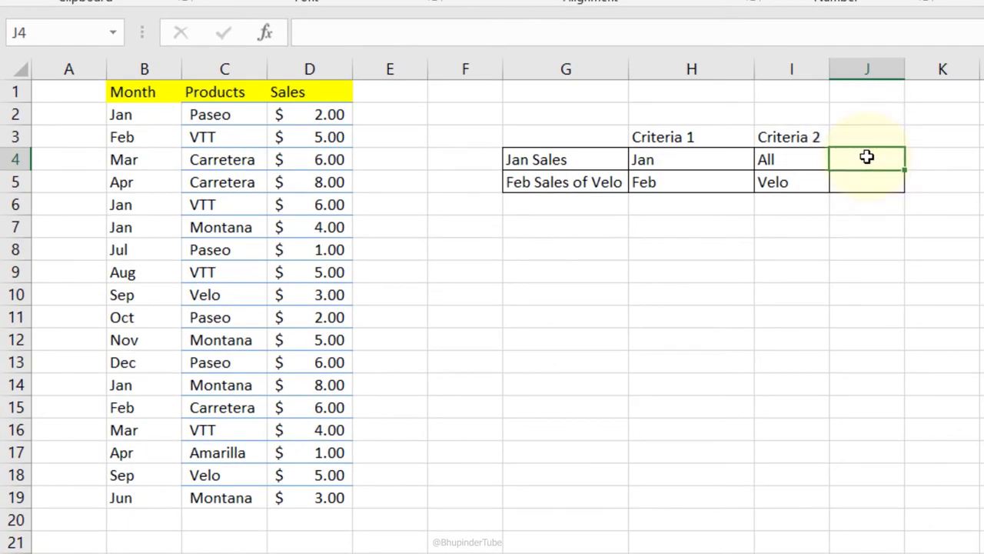
Step: In cell J4, use SUMIFS to total the sales in D2:D19 where the month in B2:B19 matches H4
text(=sum)
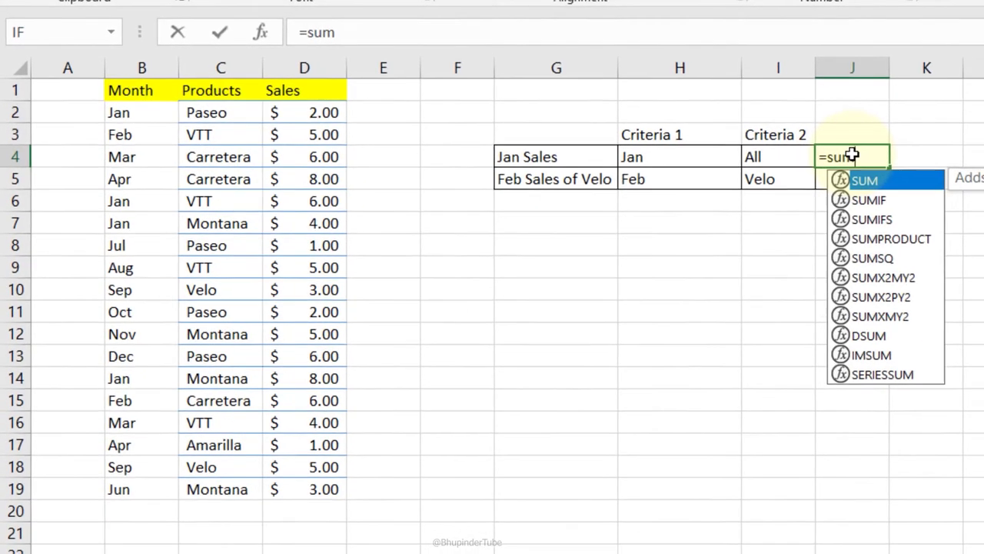
text(ifs)
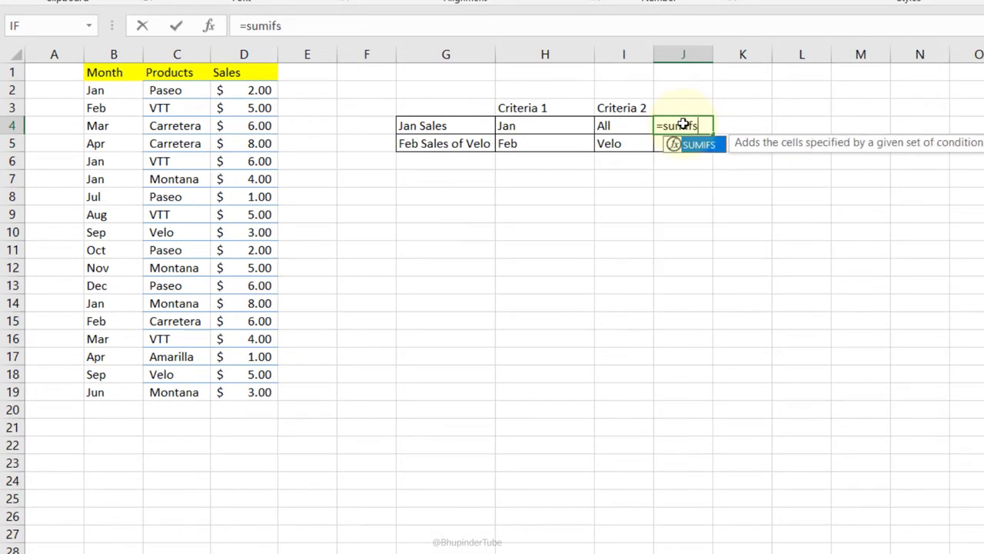
key(Tab)
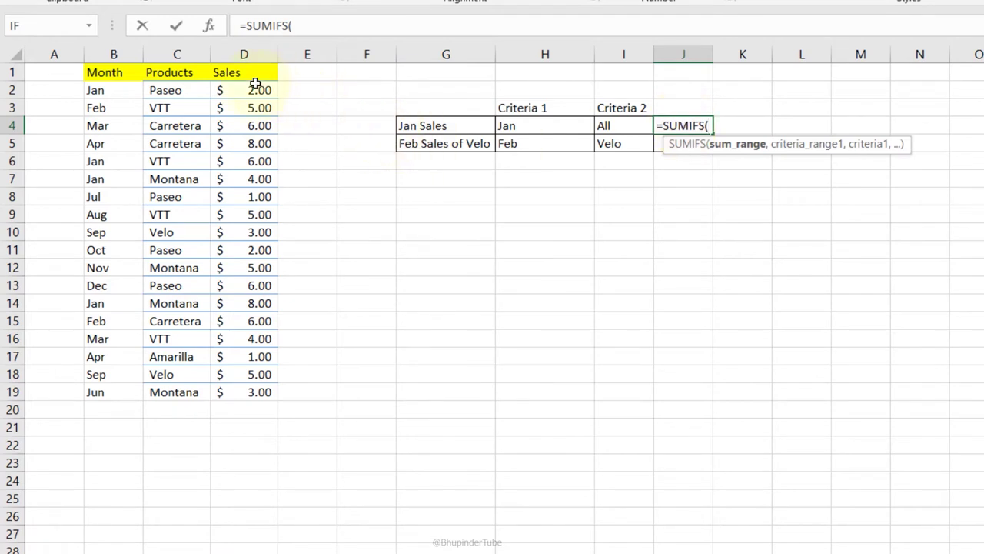
drag(247, 90, 244, 391)
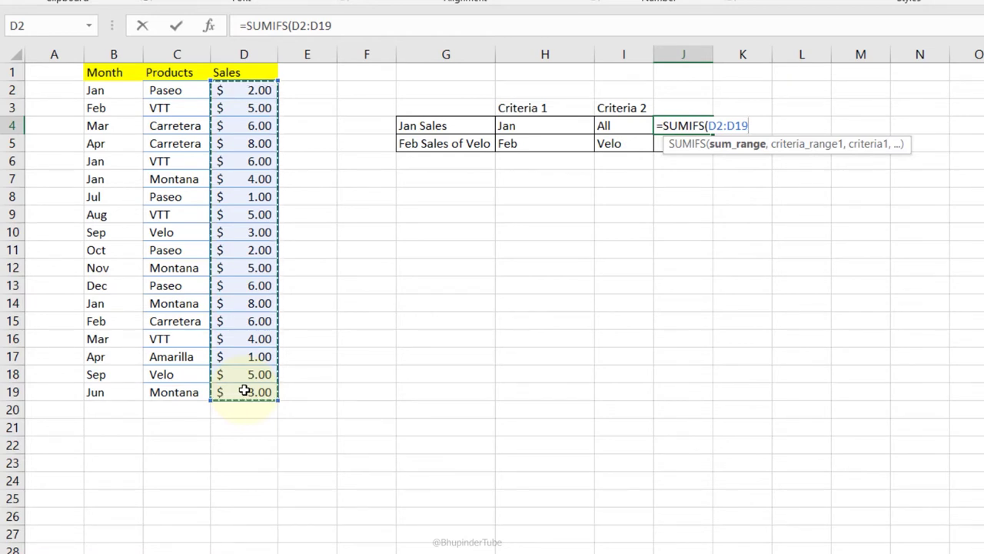
text(,)
drag(96, 89, 98, 388)
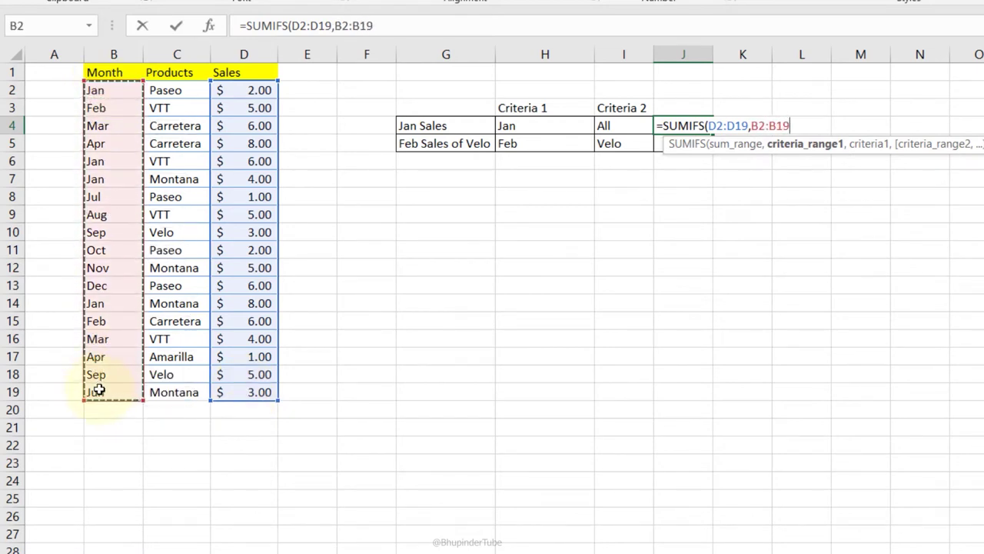
text(,)
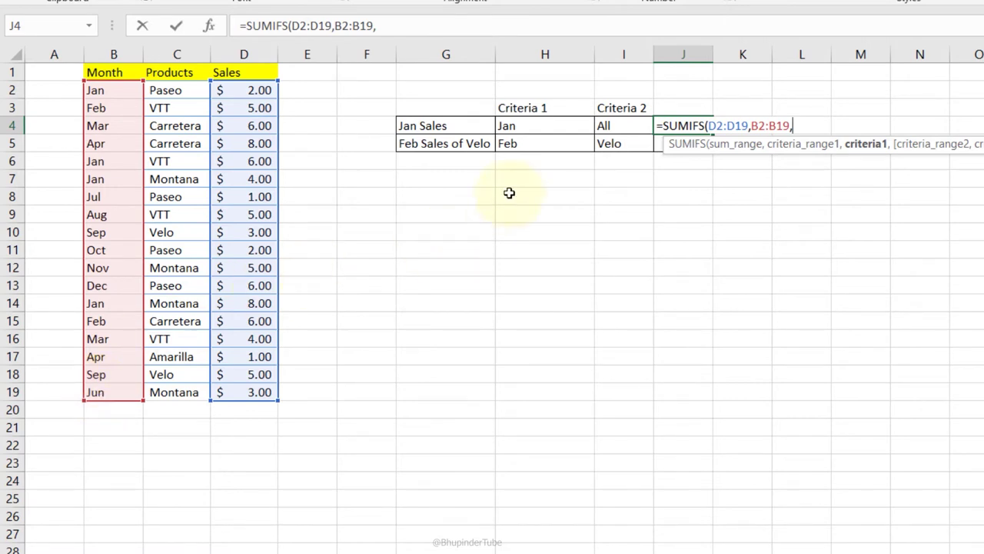
click(523, 125)
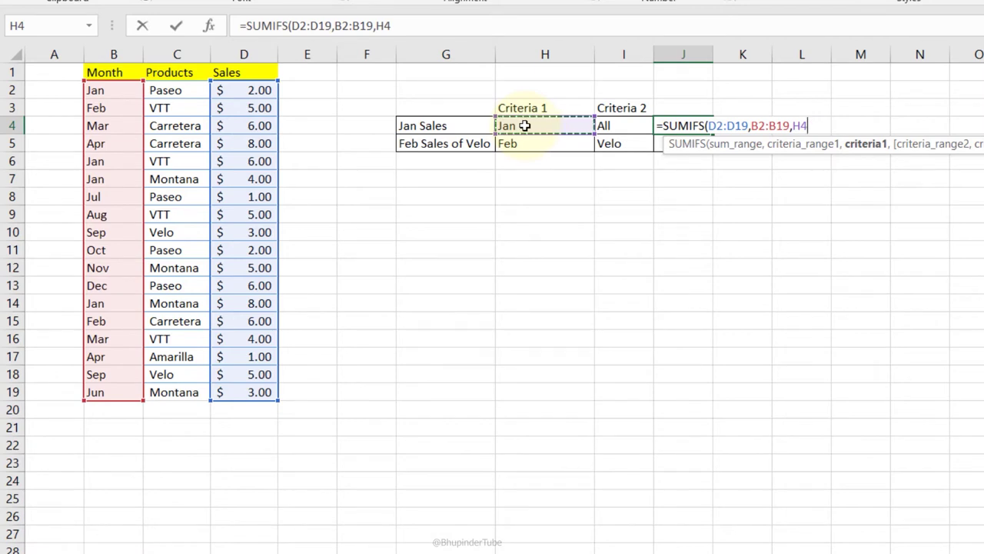
key(Return)
Step: Begin a SUMIFS formula in cell J5 with sum range D2:D19, criteria range B2:B19 and criterion H5
click(678, 125)
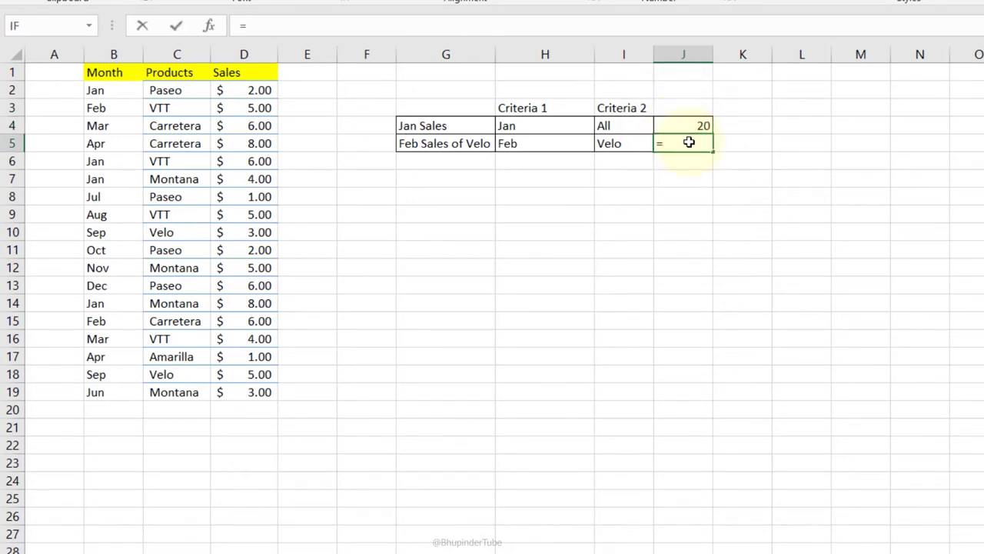
text(sumifs)
key(Tab)
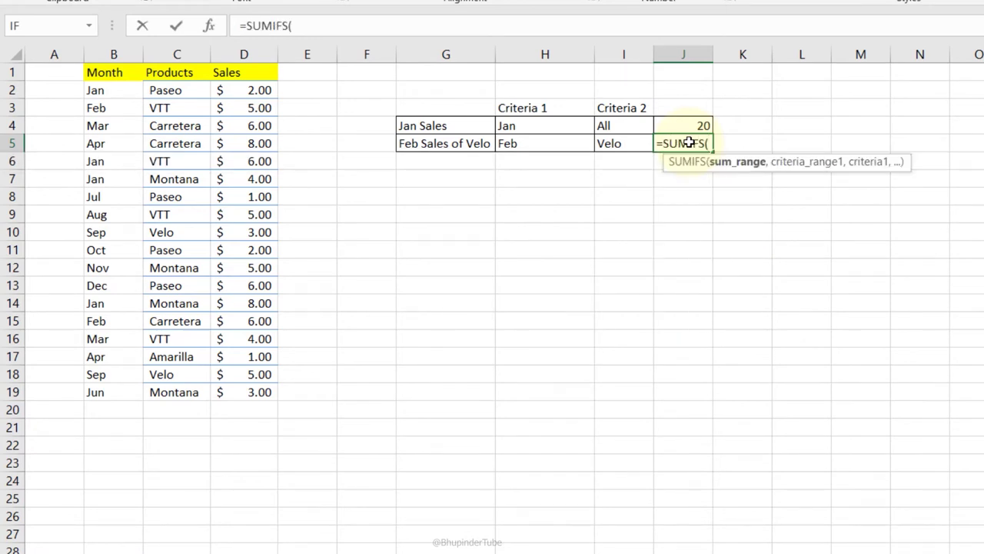
drag(256, 91, 260, 383)
text(,)
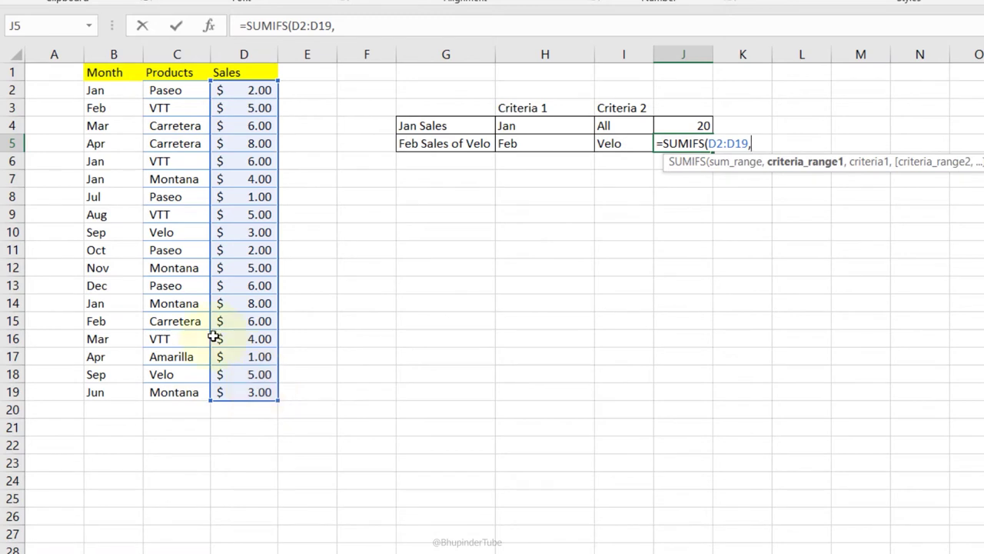
drag(104, 91, 105, 392)
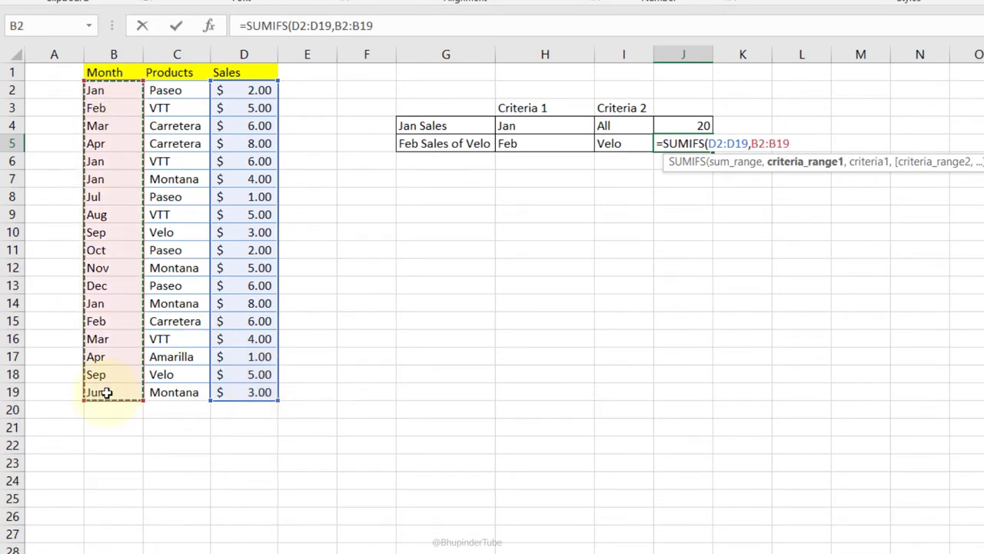
text(,)
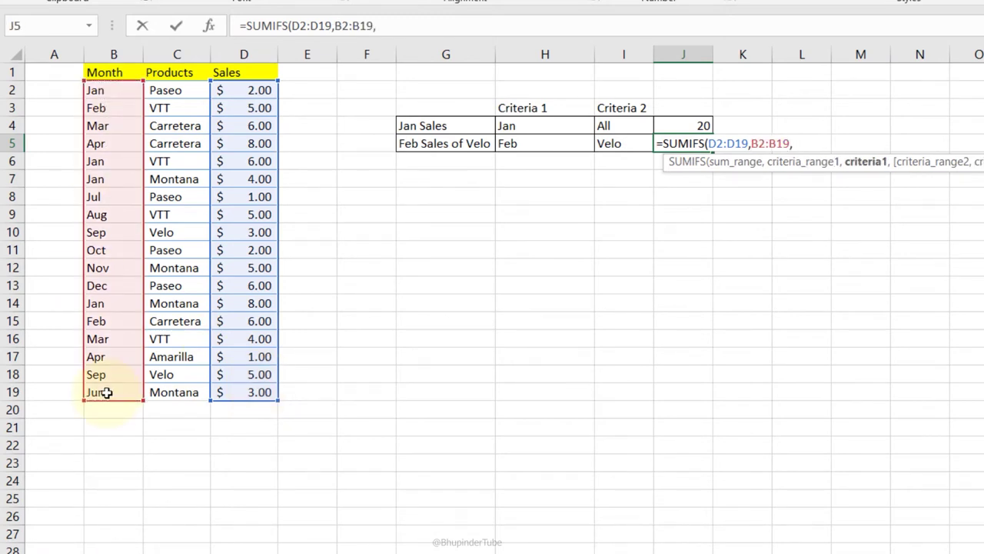
click(519, 145)
Step: Add criteria range C2:C19 with criterion I5 as the second condition and complete the J5 formula
text(,)
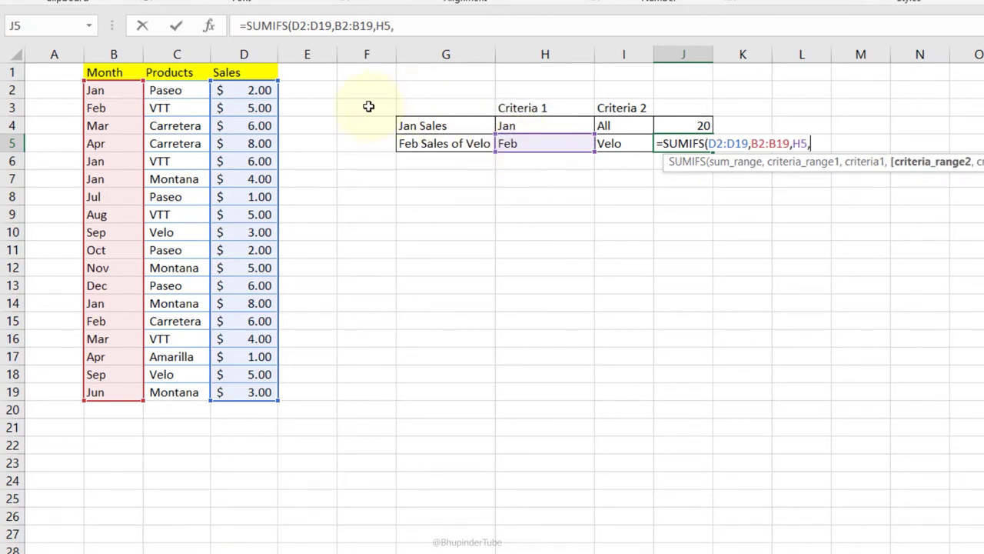
drag(175, 90, 175, 395)
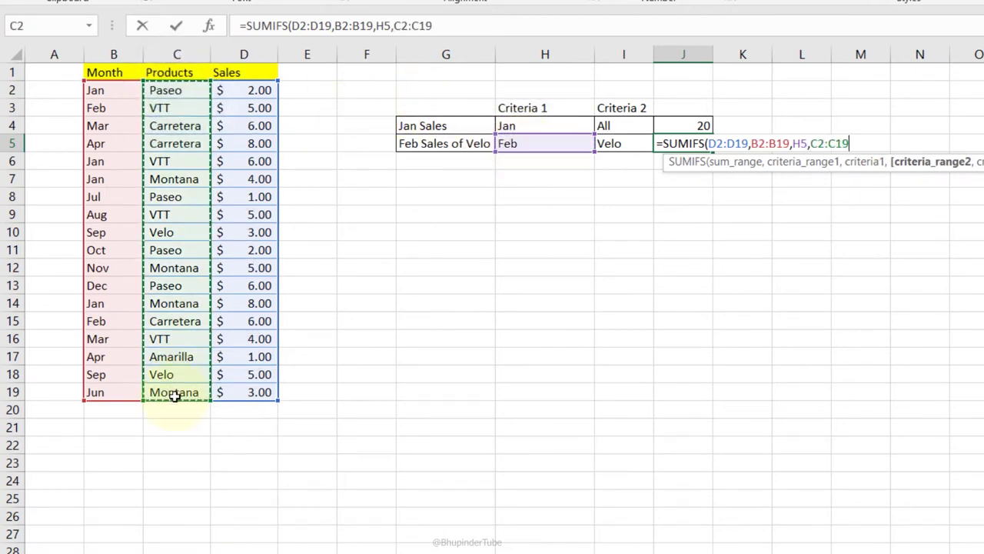
text(,)
click(605, 144)
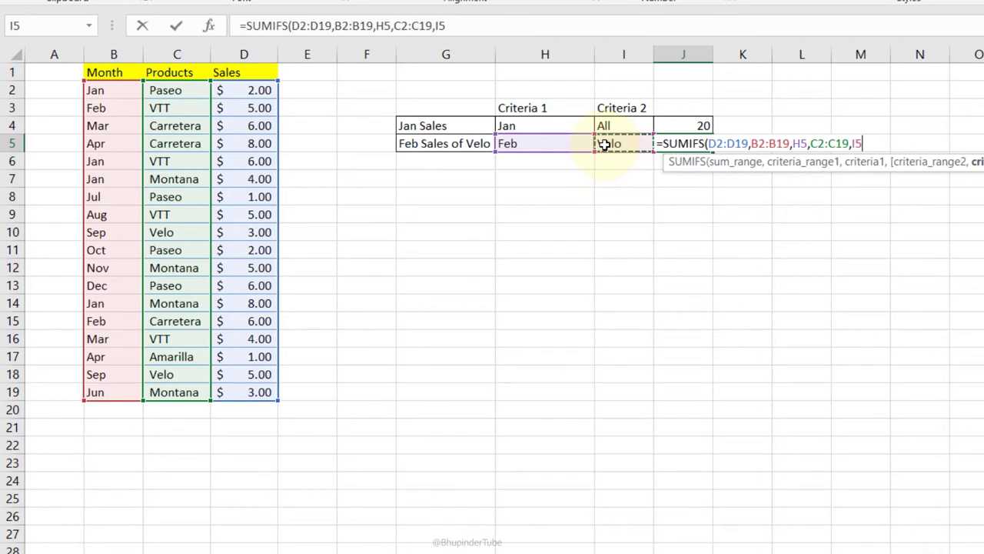
key(ctrl+Return)
Step: Review the Velo row's criteria and result, and change its Criteria 1 month in H5 to Sep
click(569, 150)
key(Right)
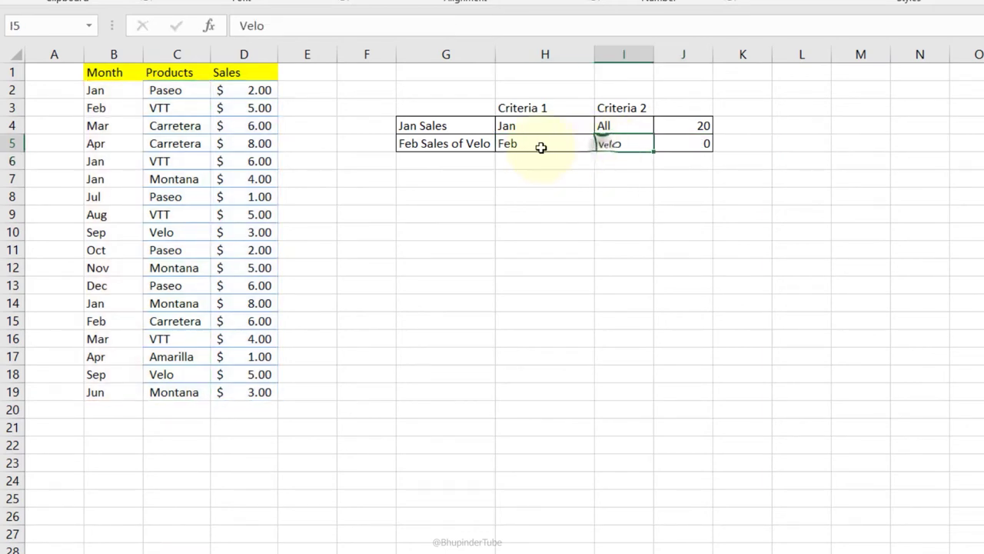
key(Left)
click(613, 144)
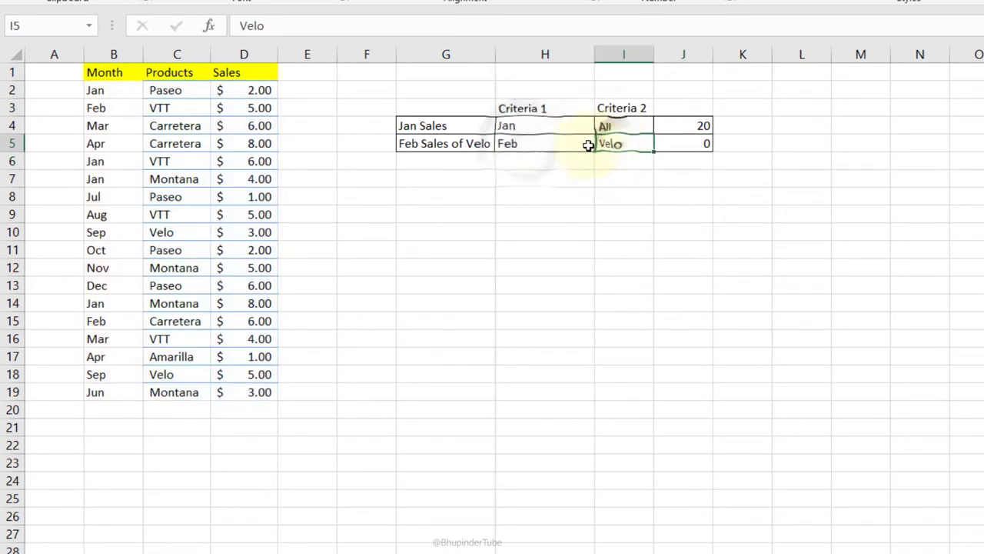
click(678, 145)
click(530, 146)
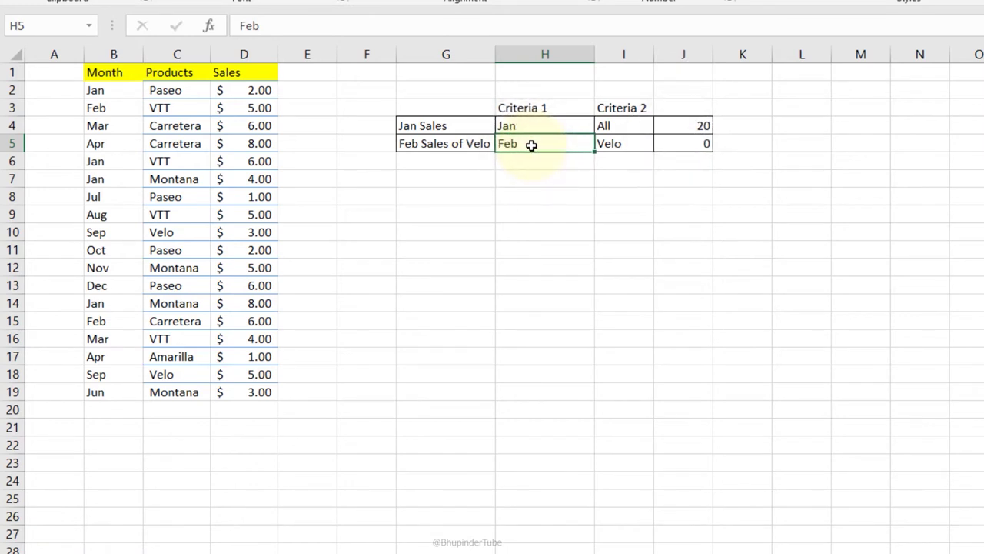
key(Return)
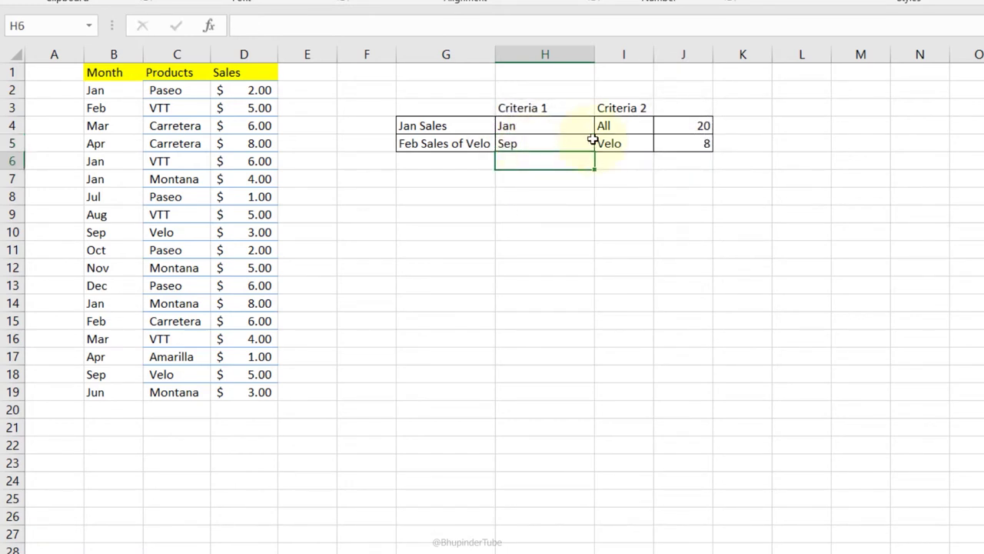
Step: Check the J5 result against the Sep sales of Velo in rows 18 and 10
click(681, 140)
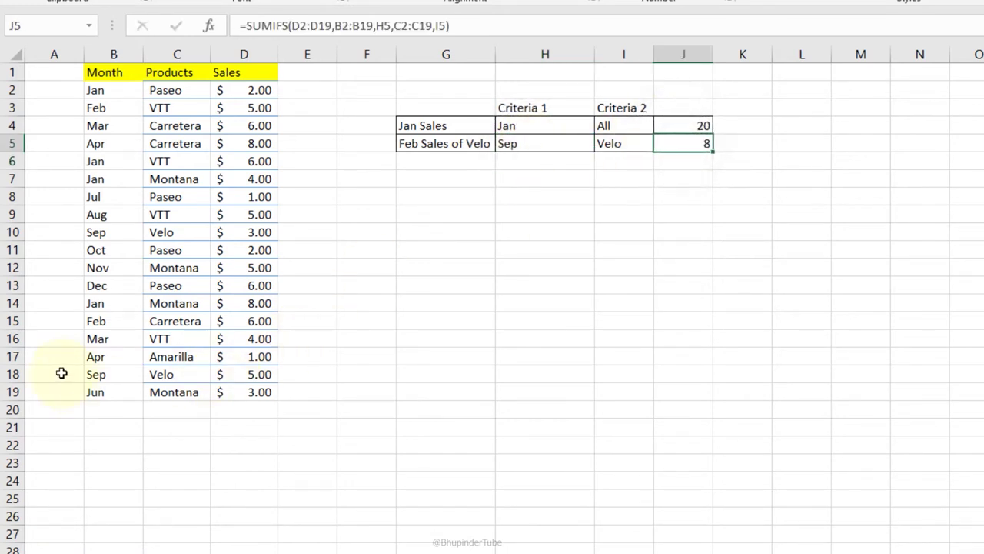
click(13, 374)
click(256, 375)
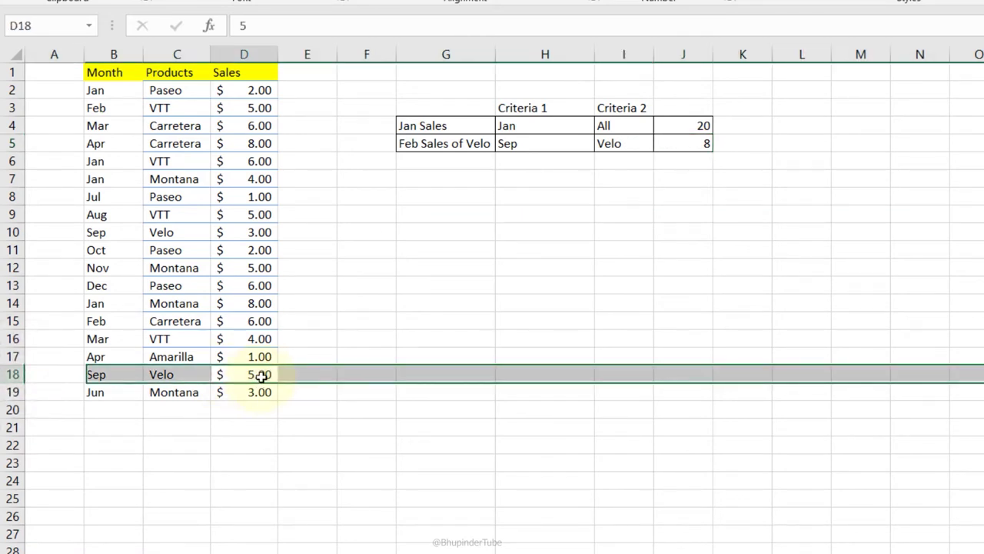
click(13, 231)
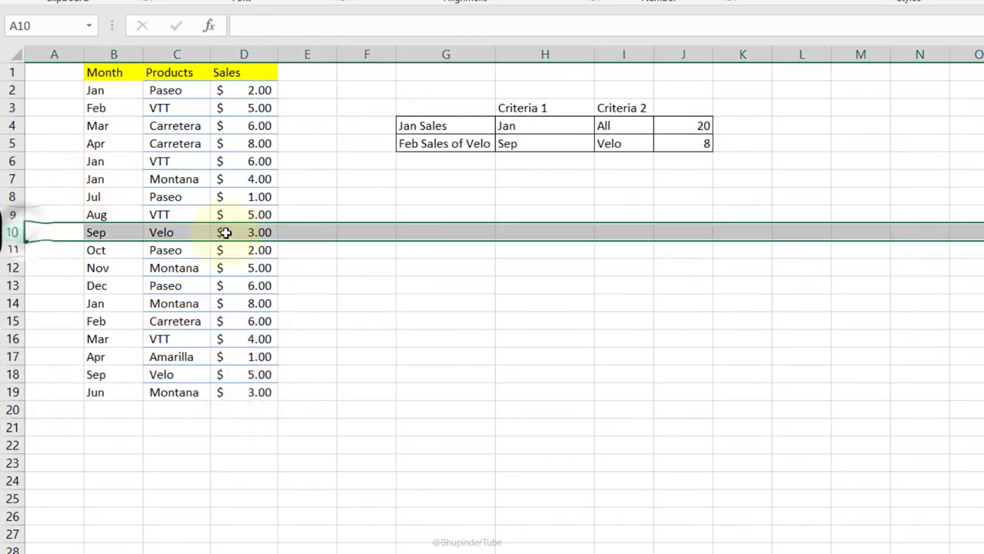
click(710, 145)
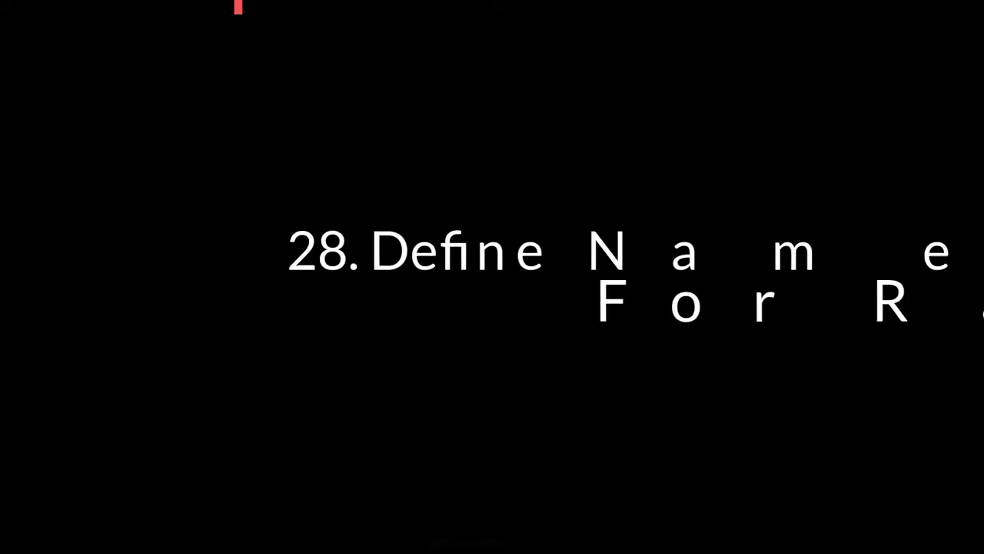
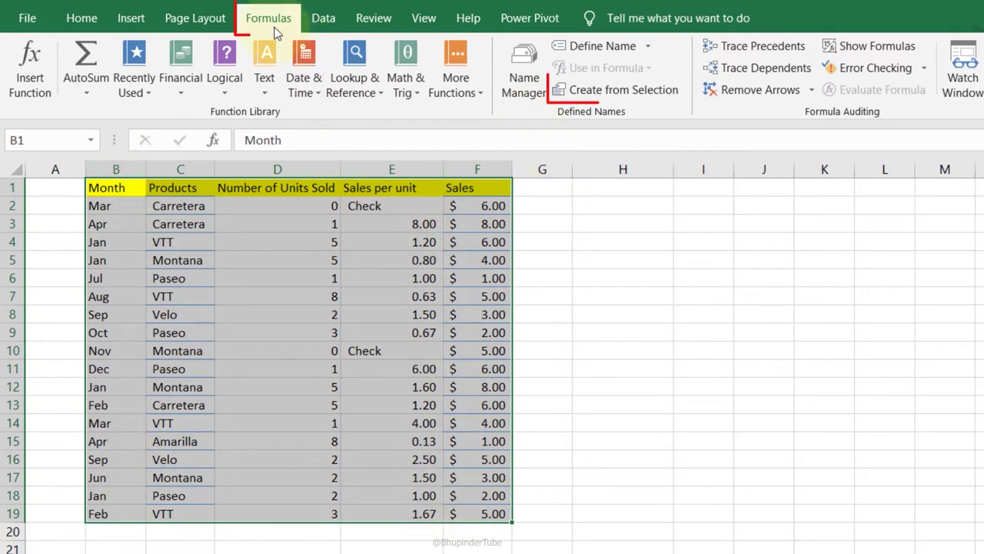
Step: Create range names from the selected table B1:F19 using only the top row labels, without the left column
click(642, 102)
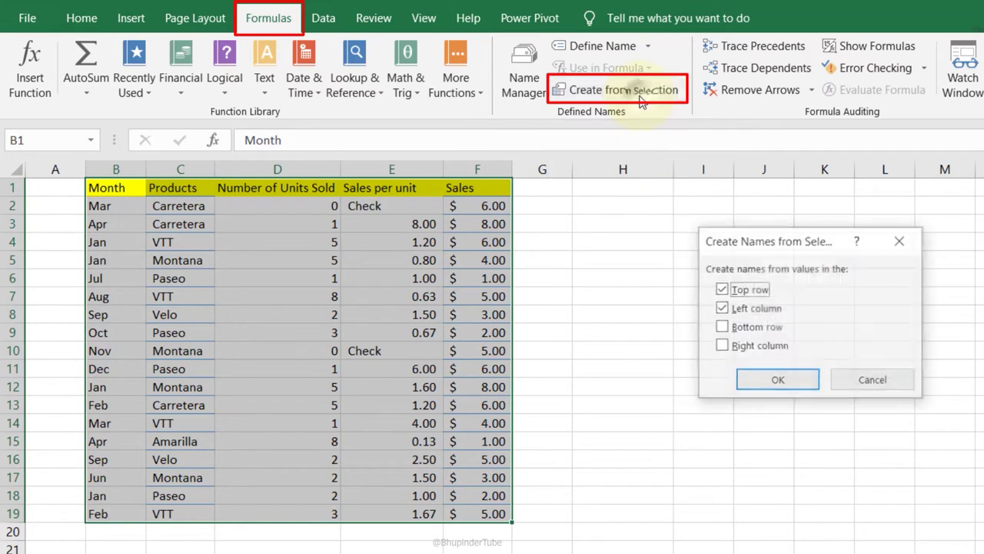
click(722, 308)
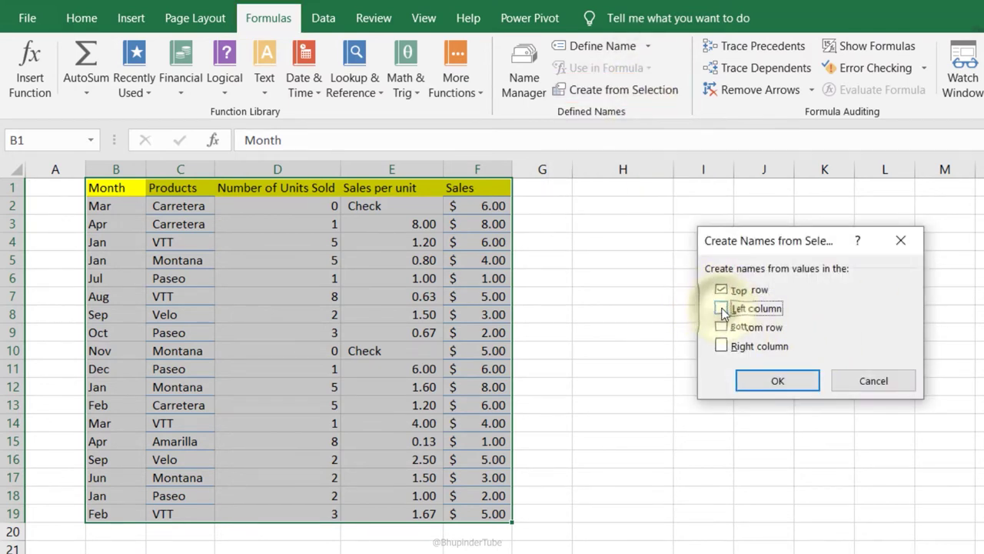
click(775, 379)
Step: Review the column names Month, Products, Sales, Sales_per_unit and number of units sold in the Name Manager
click(526, 89)
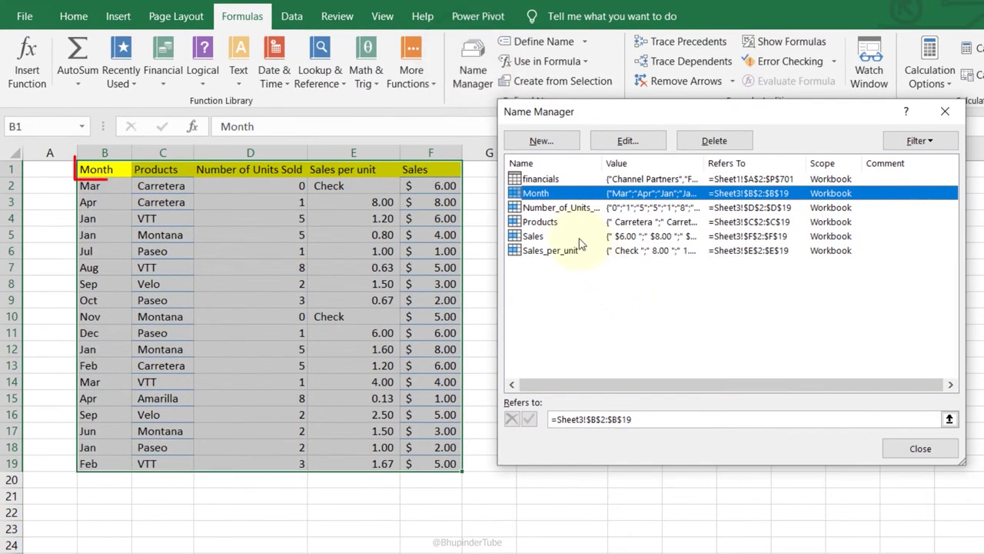
click(550, 207)
click(536, 193)
click(540, 221)
click(543, 236)
click(544, 250)
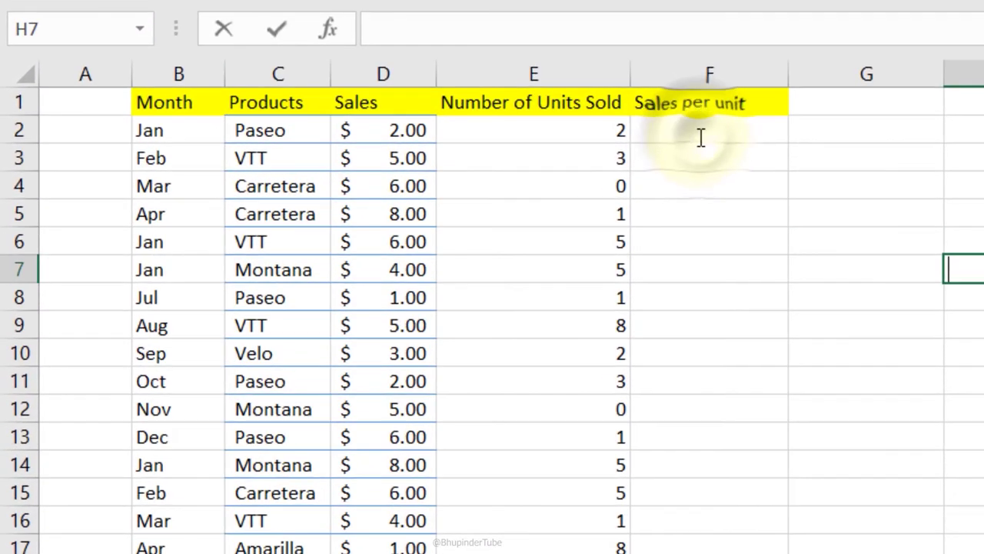
Step: Calculate sales per unit in F2 with the formula =D2/E2 and fill it down to F19
click(692, 123)
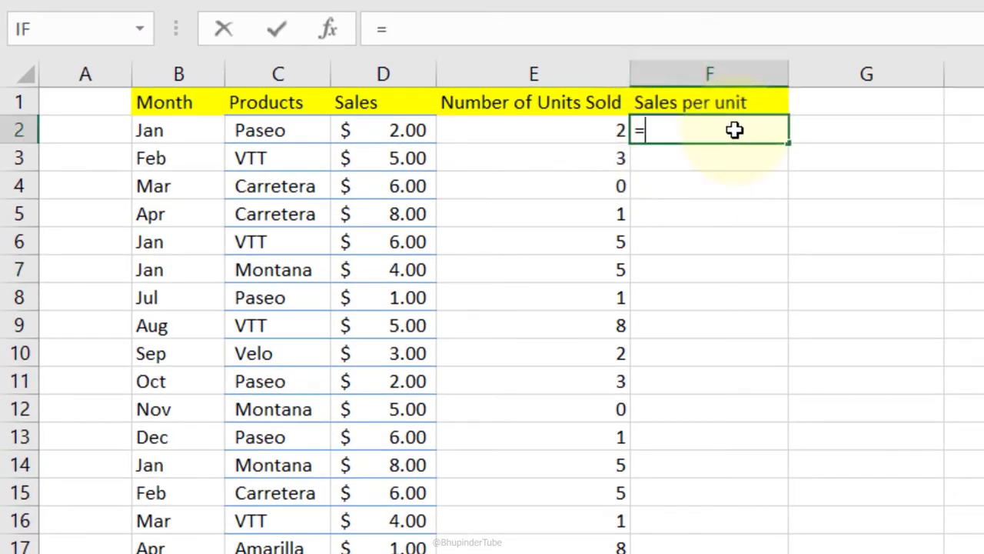
click(419, 130)
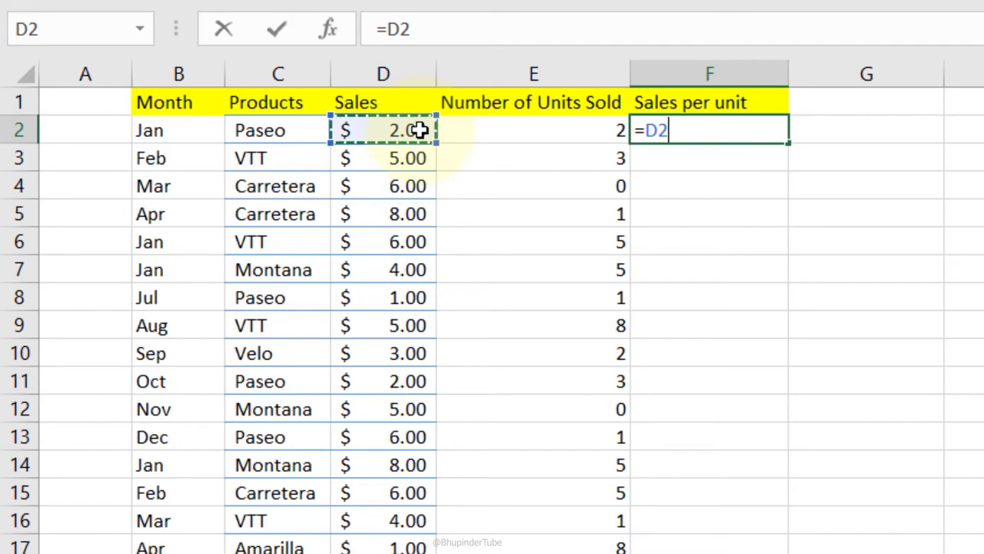
text(/)
click(533, 135)
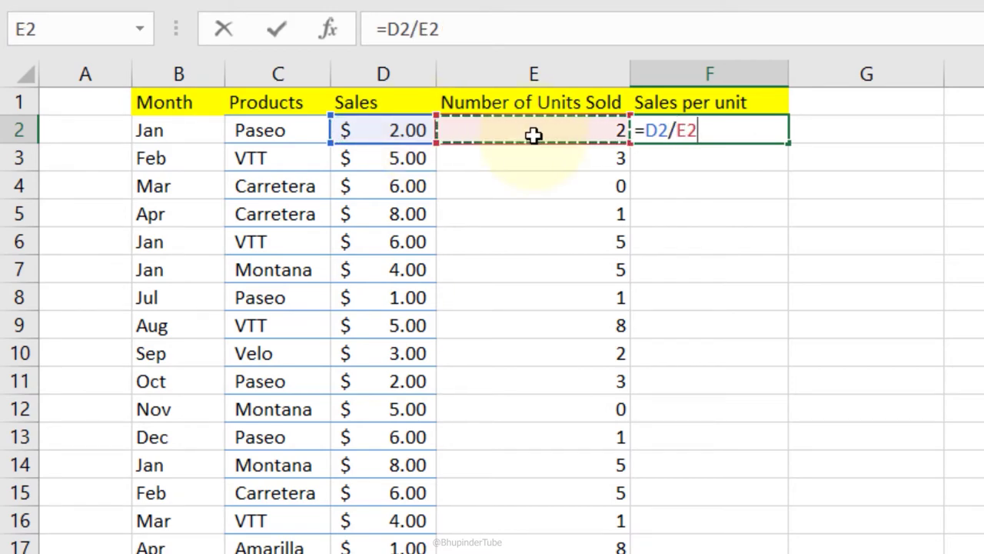
key(Return)
click(730, 121)
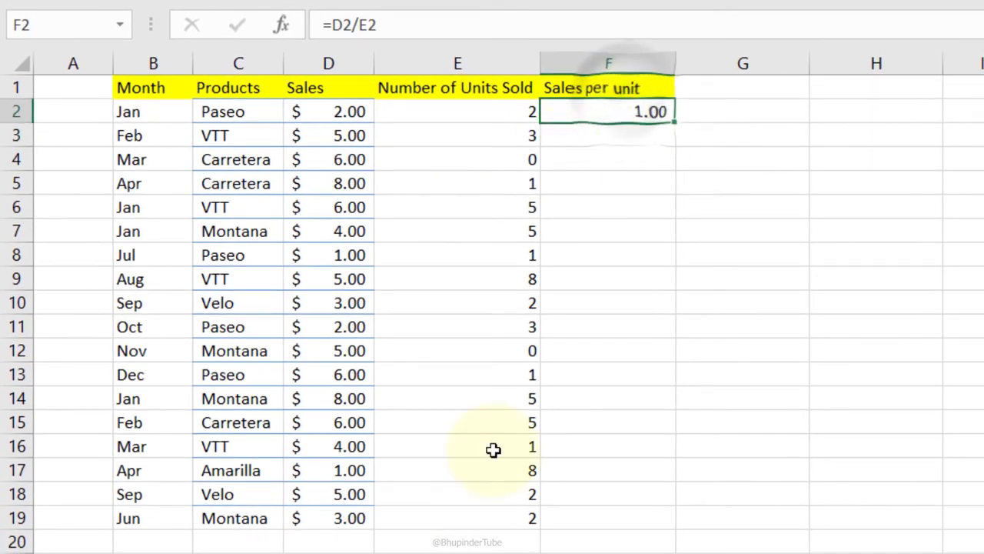
double_click(672, 122)
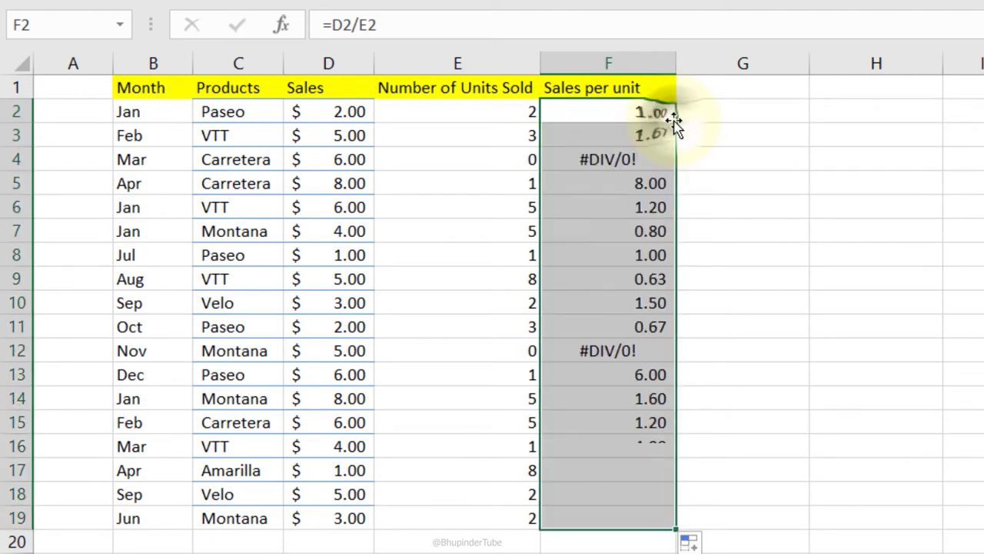
Step: Inspect the division errors in F4 and F12 and the units sold in E4
click(595, 163)
click(592, 347)
click(628, 159)
click(478, 163)
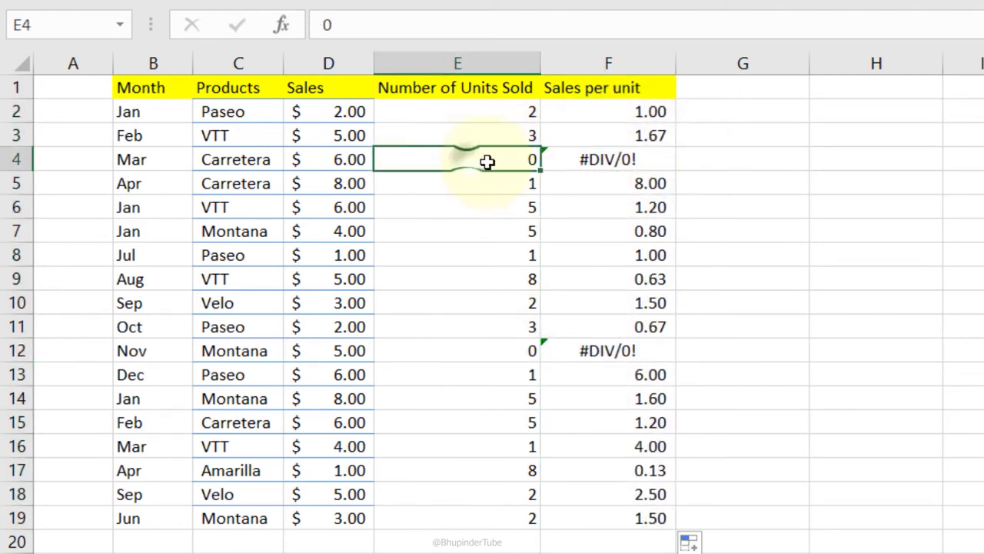
Step: Change the F2 formula to =IFERROR(D2/E2,"Check") and fill it down to F19
double_click(576, 111)
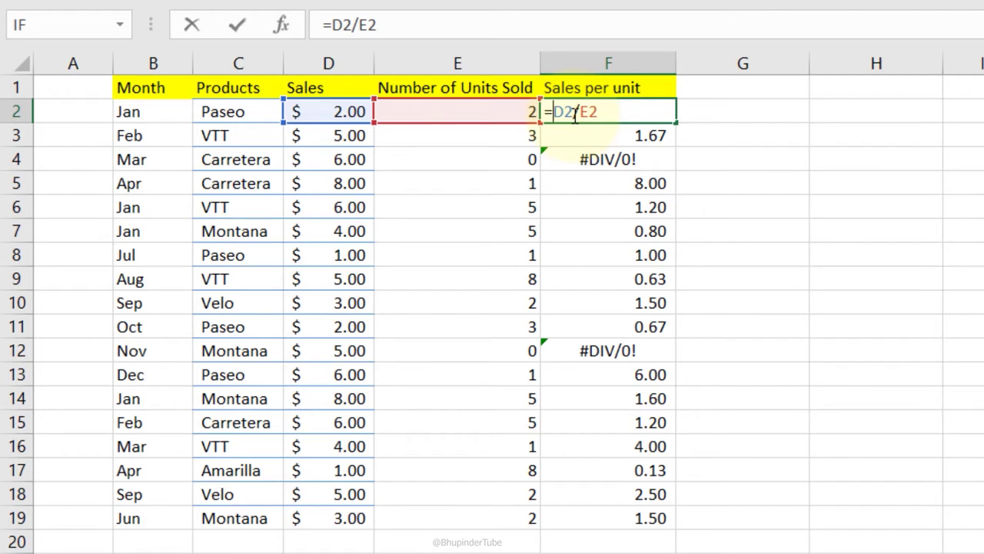
text(ifer)
key(Tab)
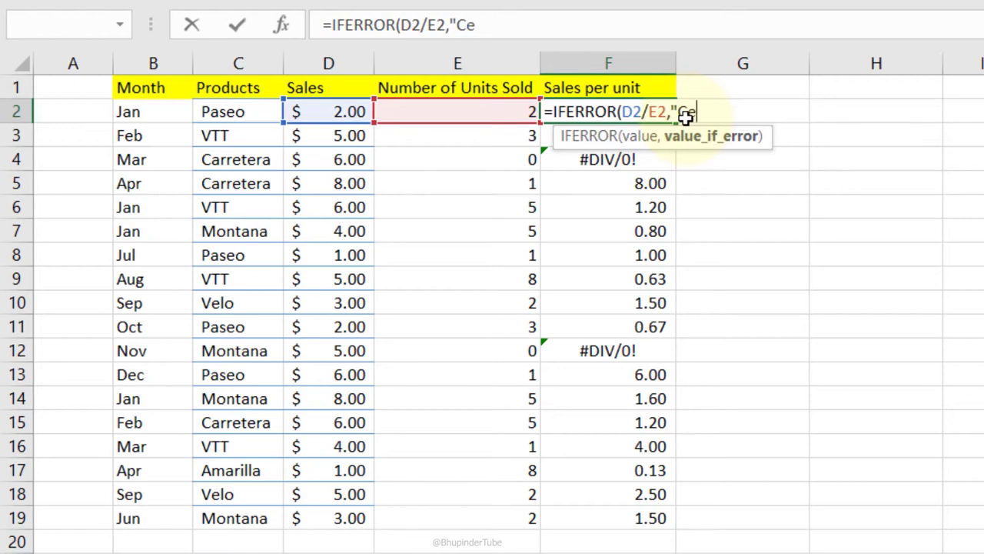
text())
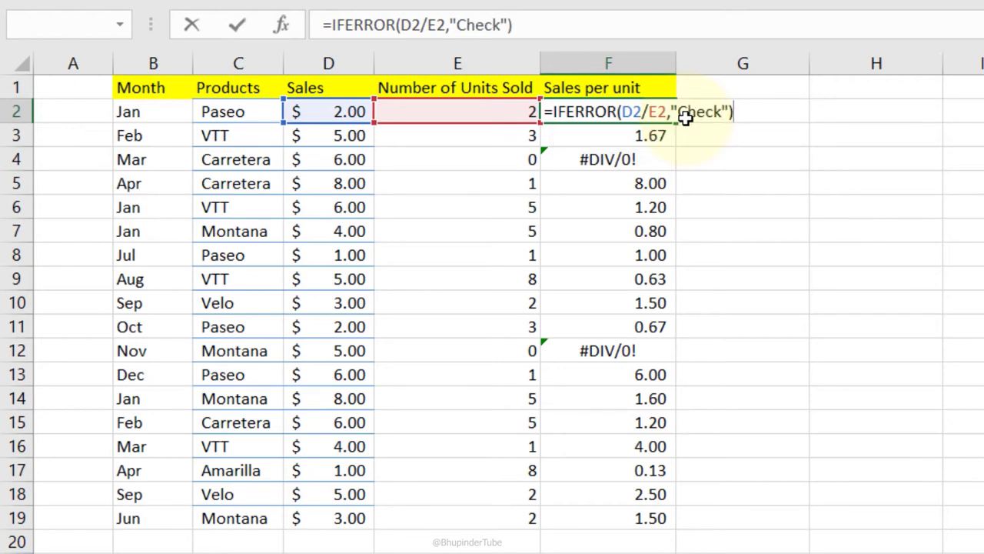
key(Return)
click(648, 113)
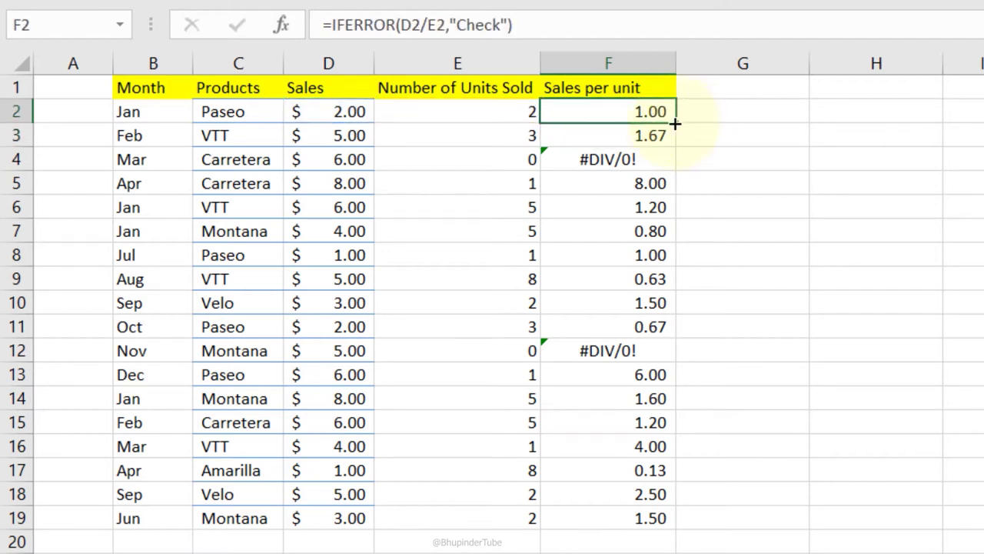
double_click(676, 120)
click(756, 232)
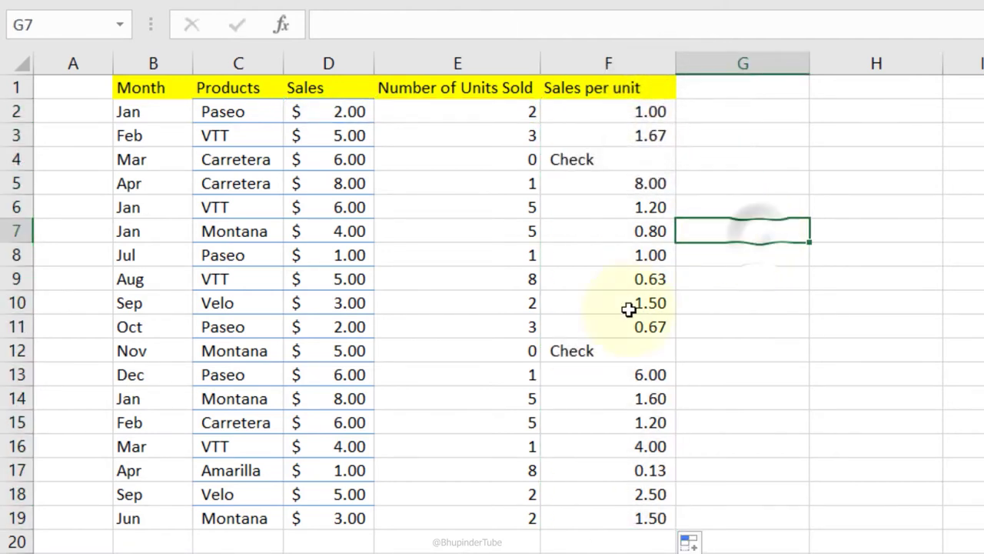
Step: Inspect the IFERROR results in F4 and F12 and the sales values in D4 and D12
click(601, 348)
click(593, 165)
click(619, 347)
click(620, 159)
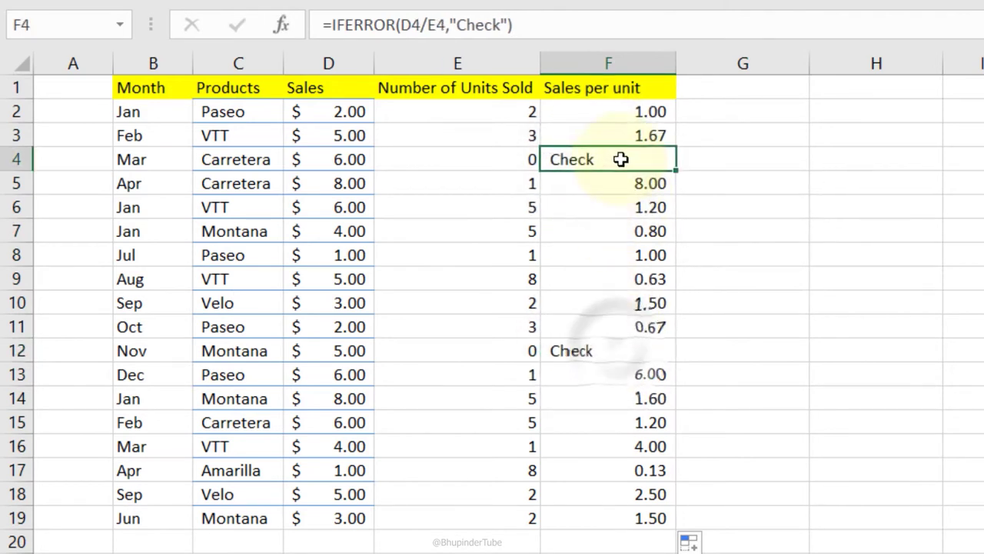
click(337, 163)
click(350, 351)
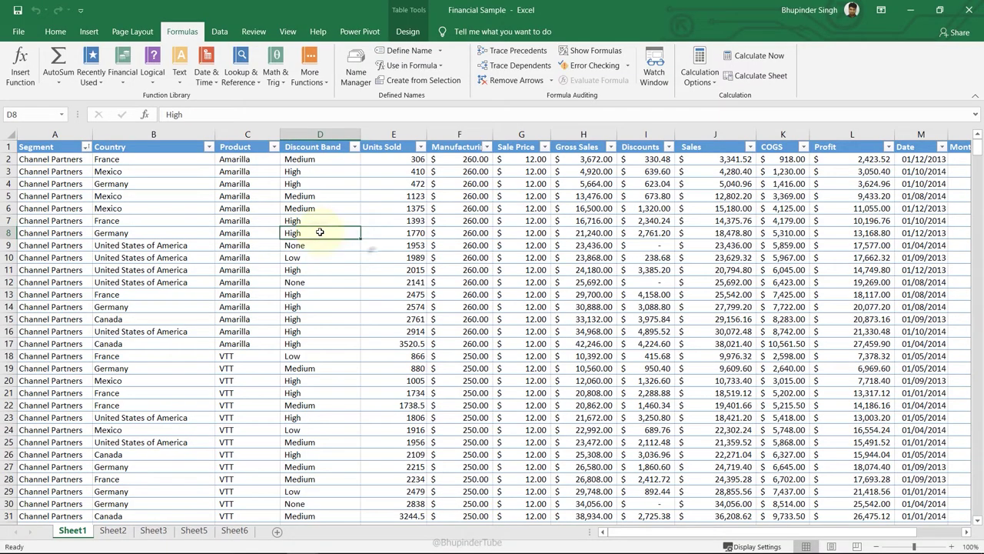
Step: Insert one blank column before Discount Band and another before Units Sold in the Sheet1 table
drag(319, 183, 300, 417)
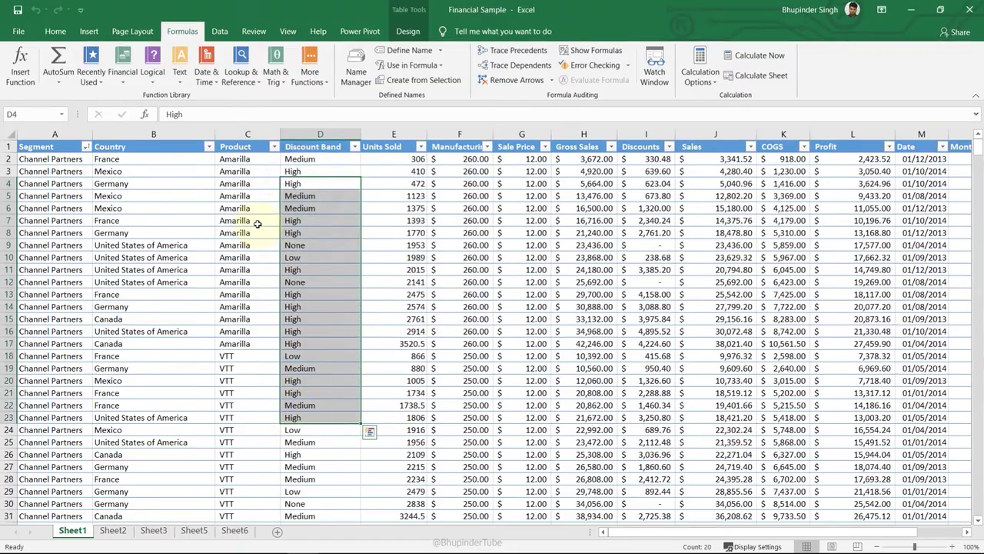
click(257, 223)
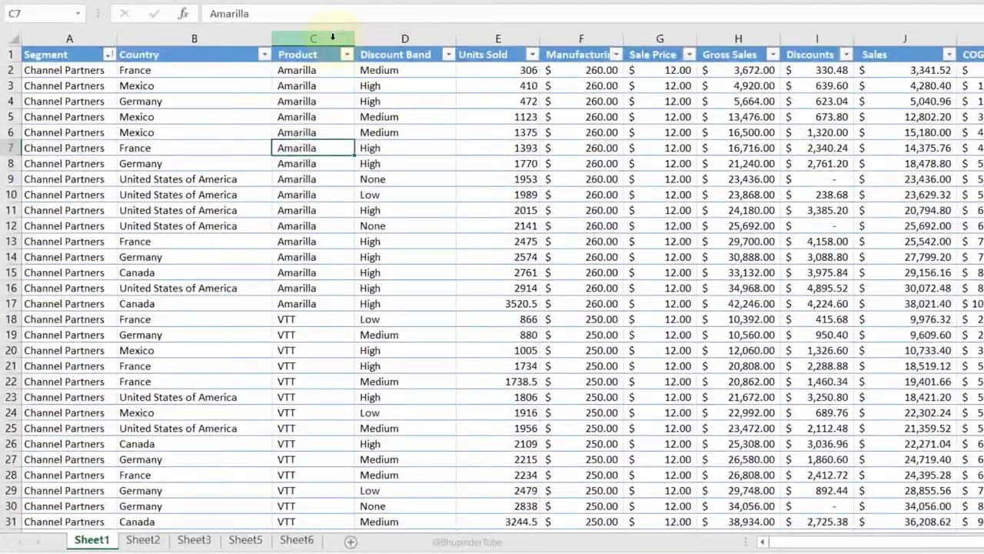
click(378, 39)
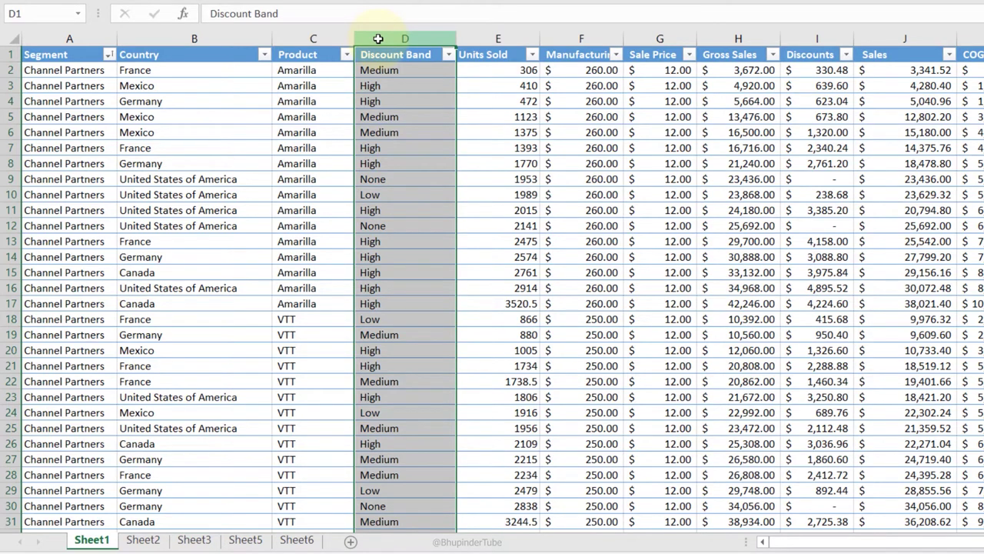
key(ctrl+KP_Add)
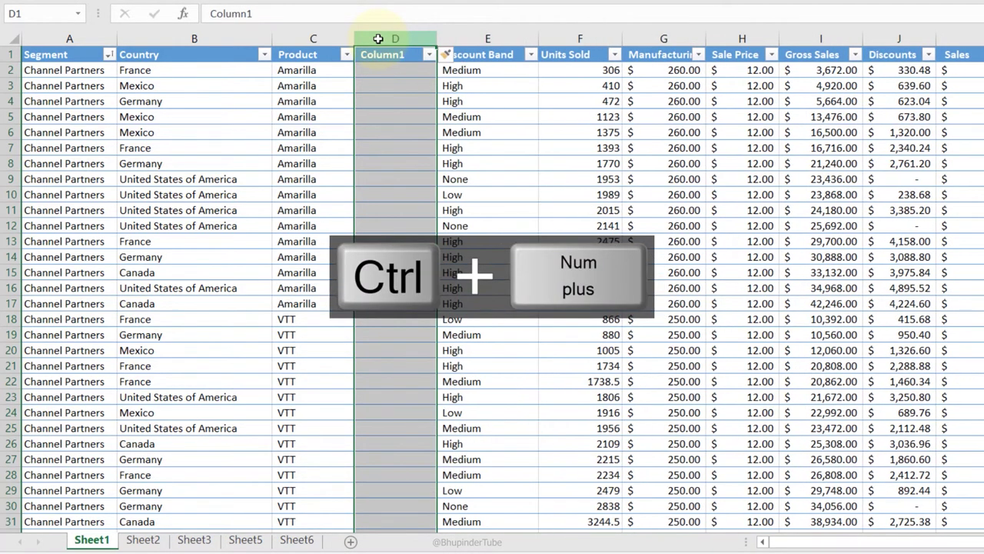
click(583, 35)
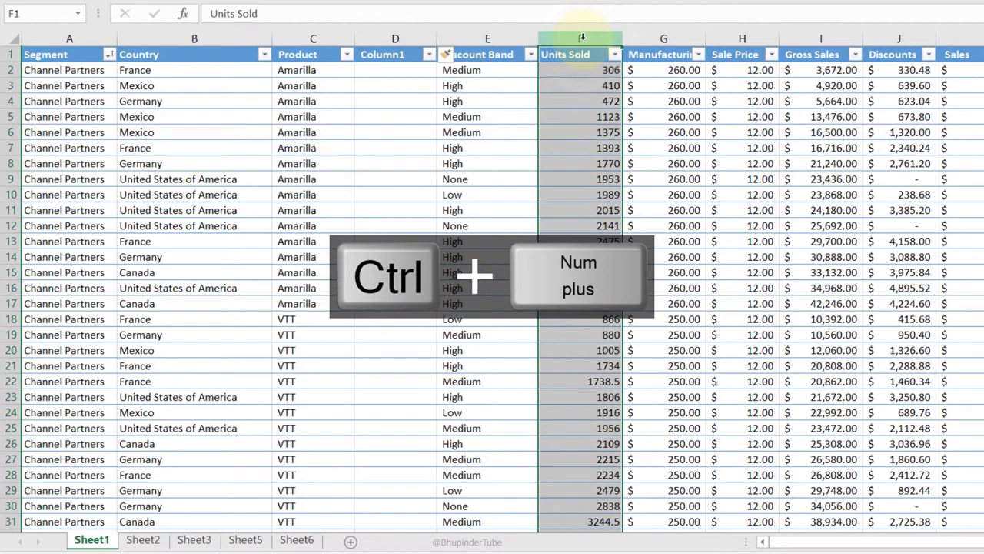
right_click(581, 37)
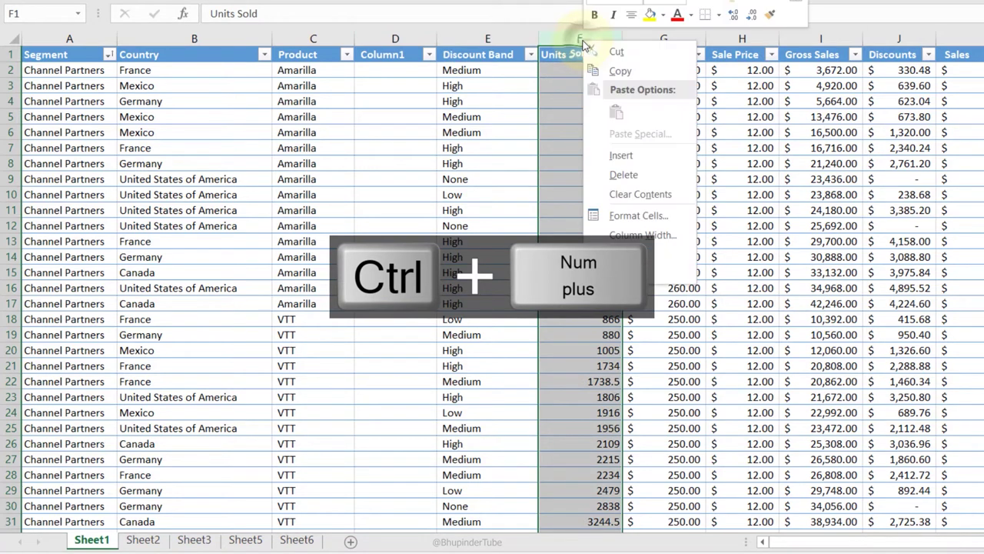
click(637, 156)
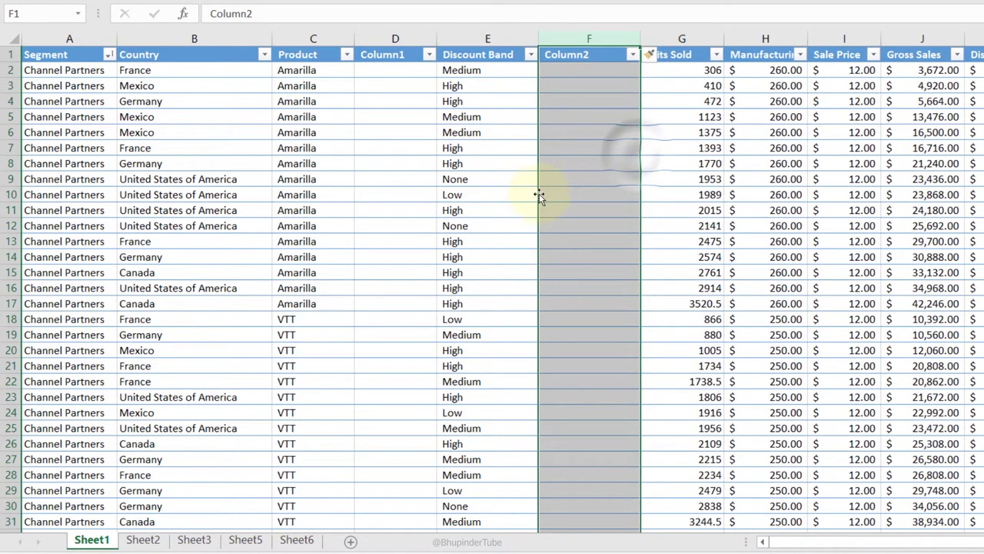
Step: Insert a blank row above row 12 and six blank rows at rows 15 to 20 of the table
click(7, 226)
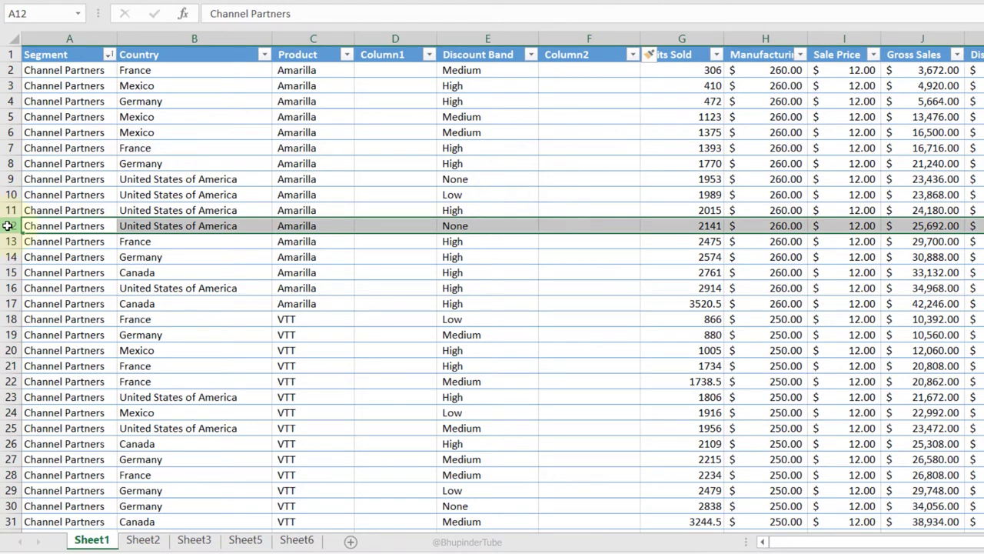
key(ctrl+KP_Add)
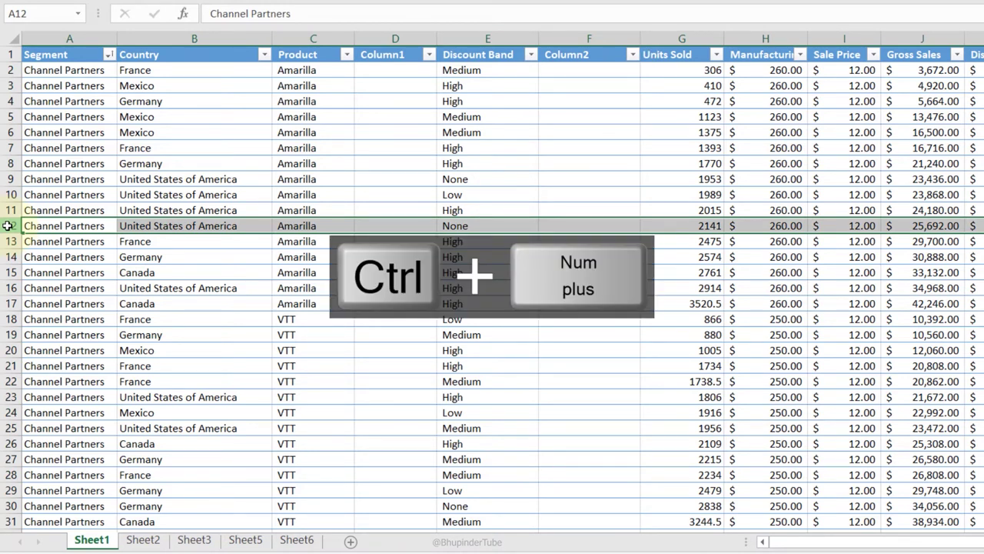
drag(16, 271, 15, 348)
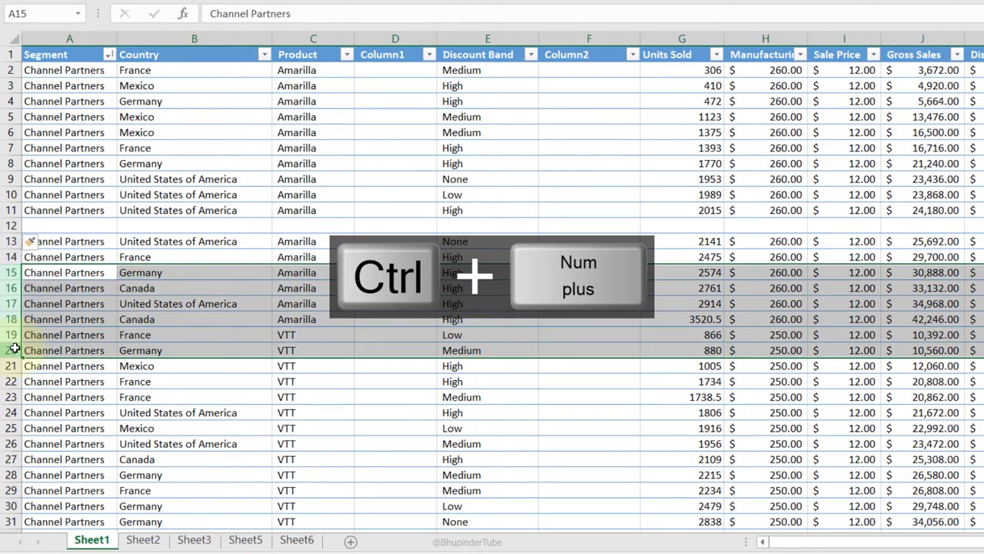
key(ctrl+KP_Add)
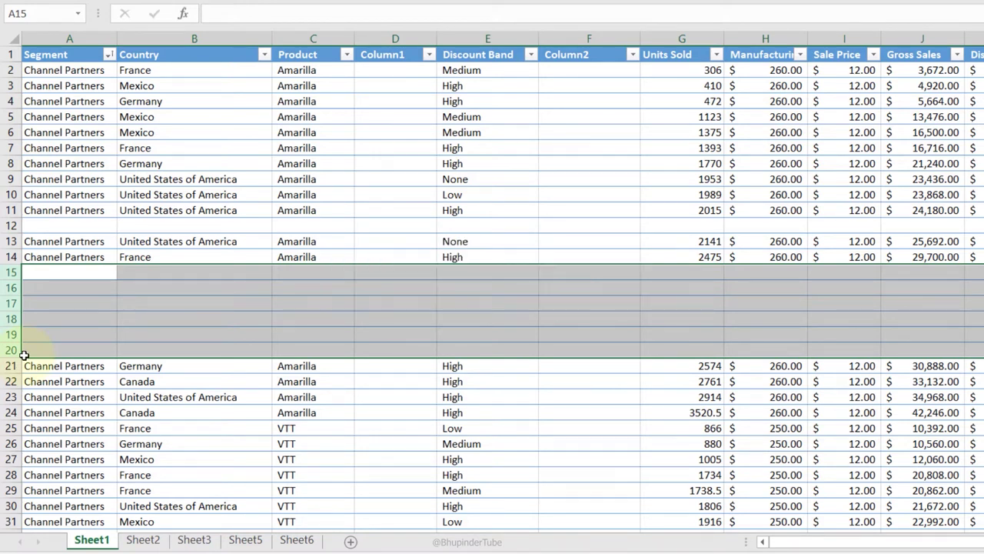
Step: Delete the six blank rows 15 to 20 from the table
key(ctrl+KP_Subtract)
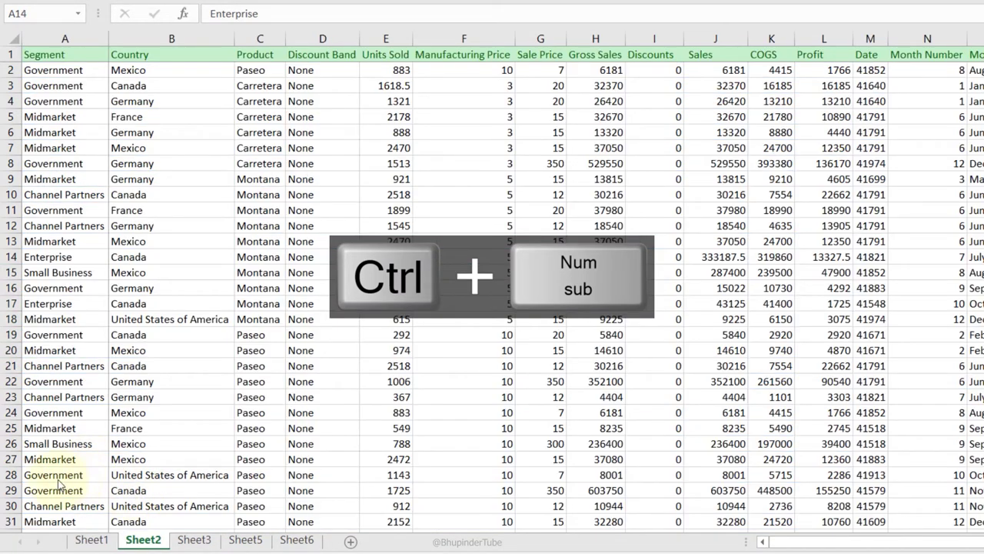
Step: Insert a copy of row 28 above row 2 on Sheet2
click(11, 475)
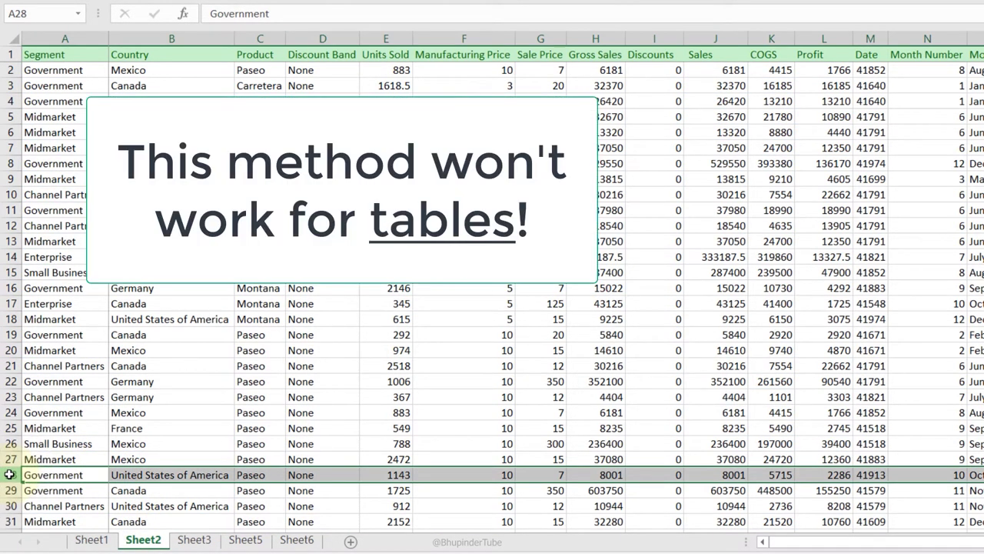
key(ctrl+c)
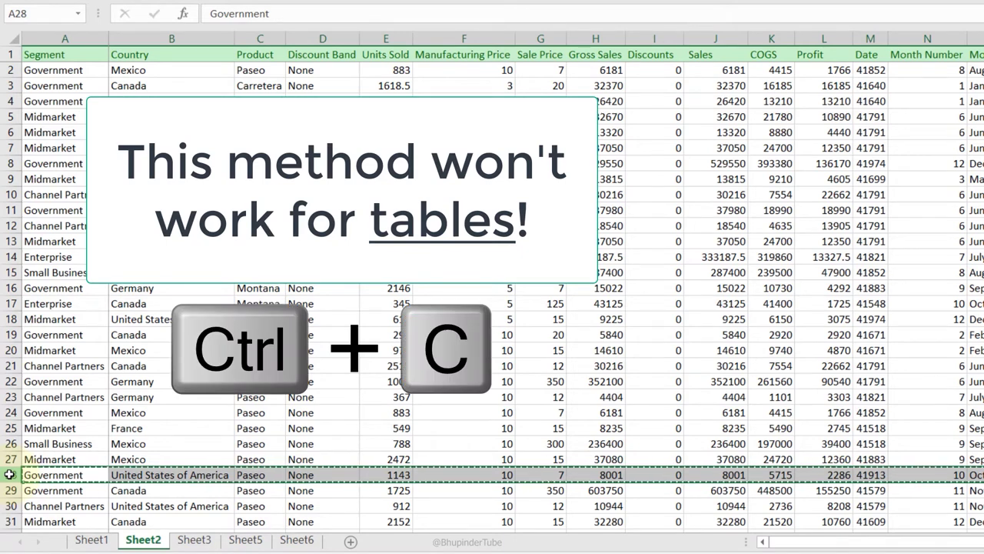
click(13, 70)
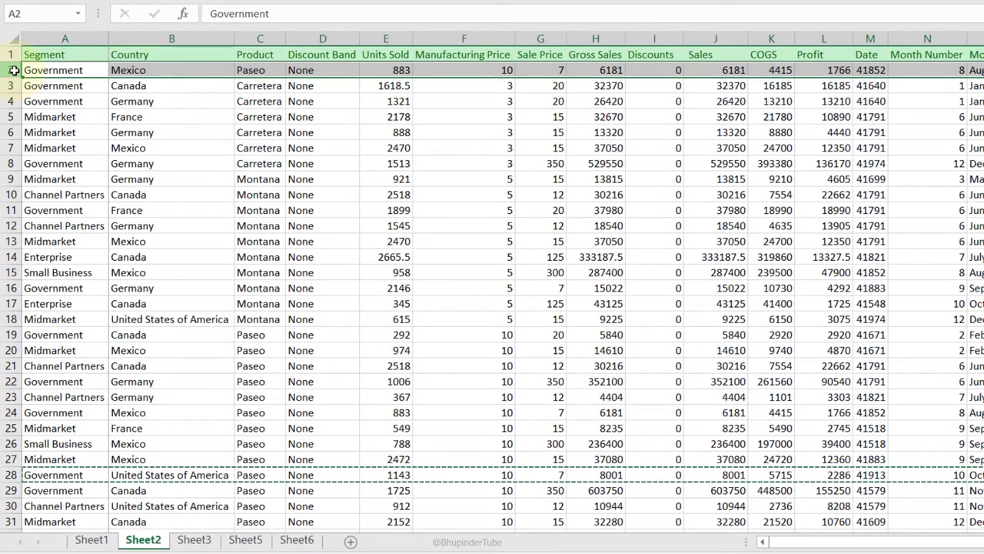
key(ctrl+KP_Add)
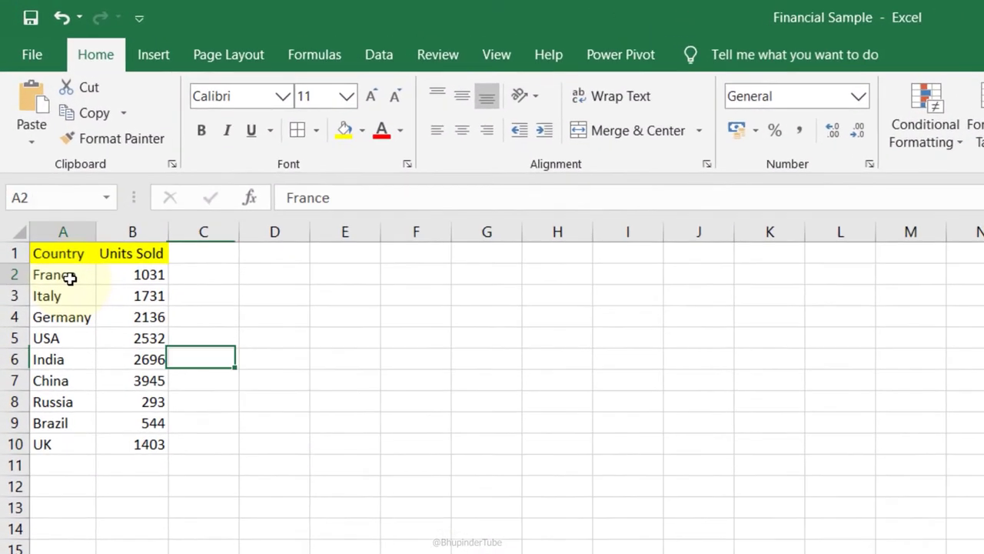
Step: Insert a Filled Map chart from the country and units sold data in A1:B10
drag(70, 279, 154, 450)
click(81, 322)
drag(157, 256, 159, 456)
click(196, 537)
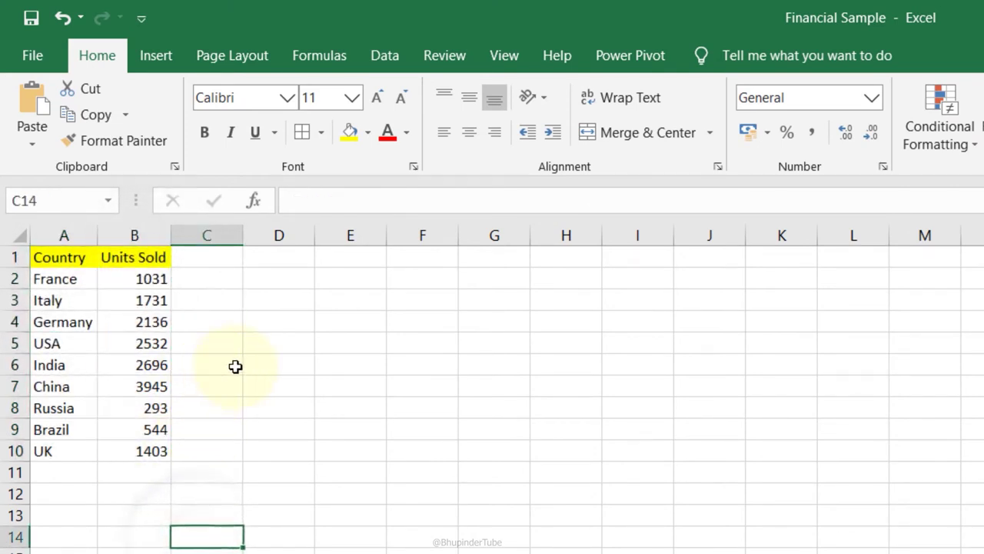
drag(60, 262, 160, 451)
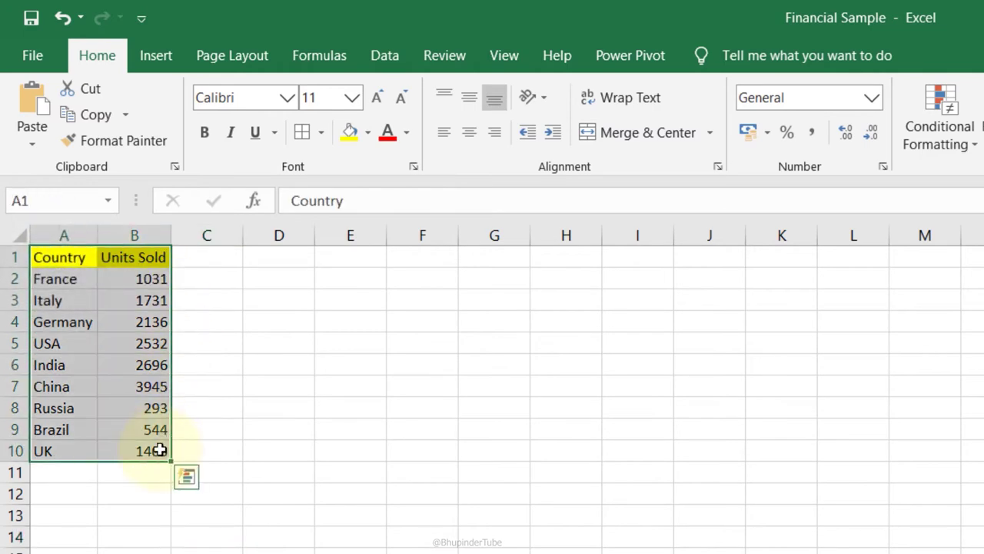
click(159, 55)
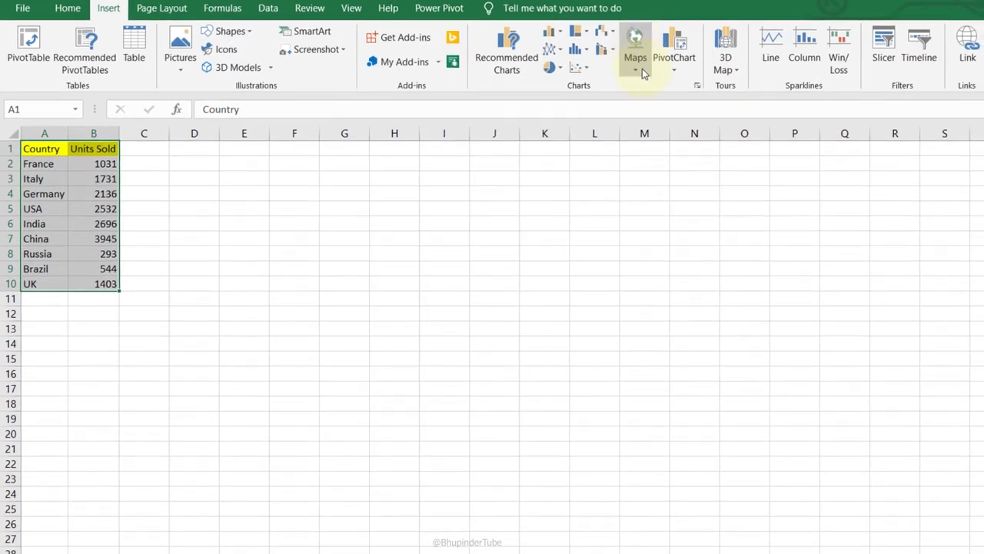
click(642, 69)
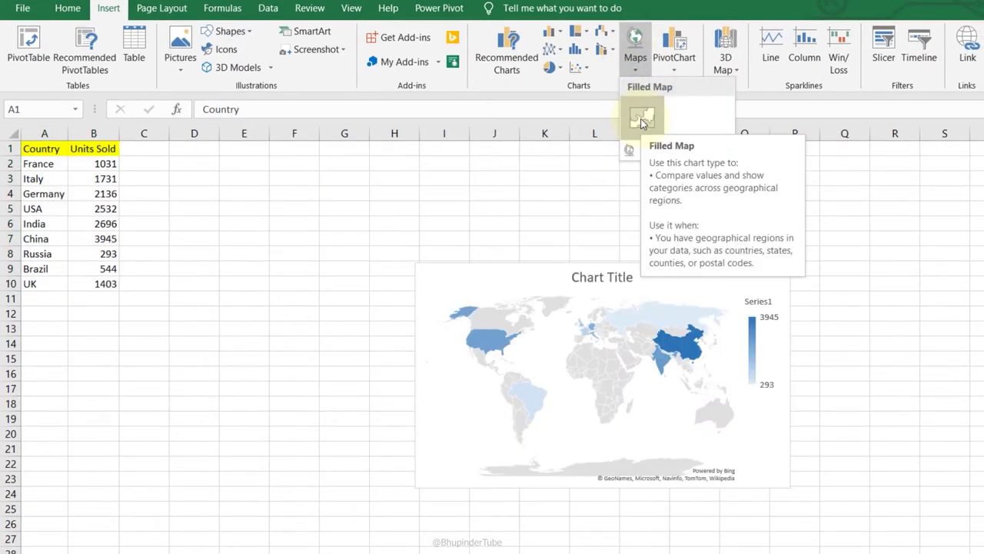
click(641, 119)
Step: Move the map chart's upper-left corner beside the data and enlarge it to span about columns C to Q and rows 2 to 29
drag(415, 263, 147, 158)
drag(468, 486, 467, 547)
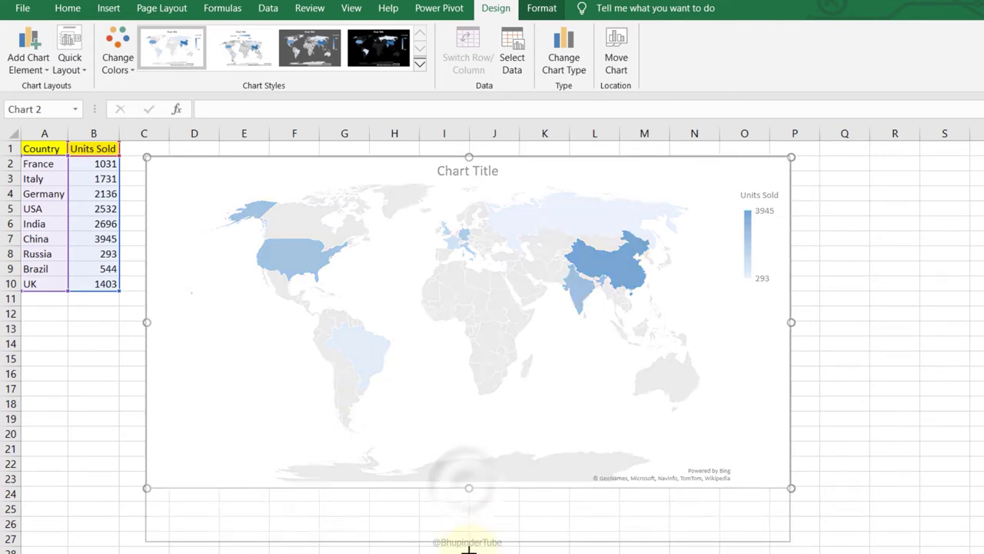
drag(791, 355, 844, 355)
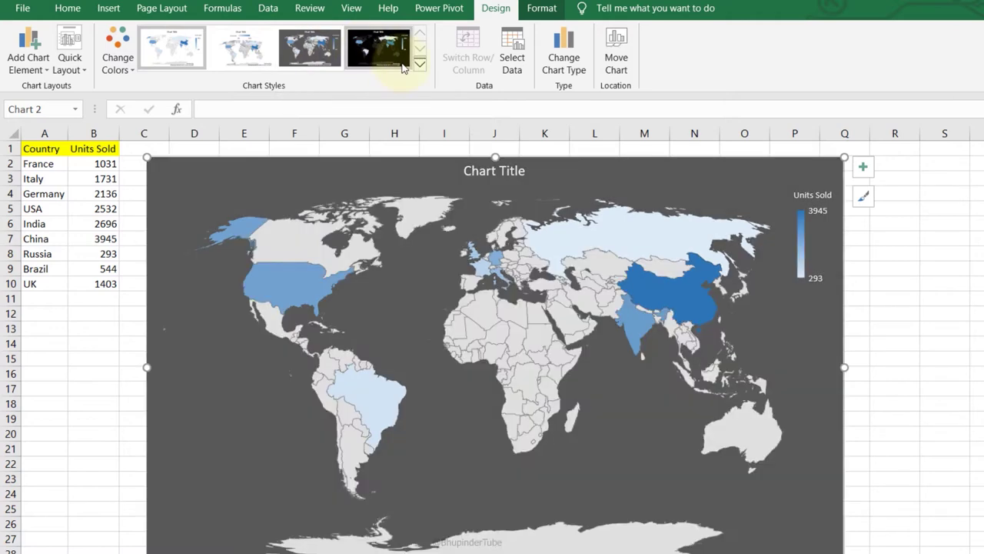
Step: Apply the dark grey chart style to the map chart and show its data labels
click(419, 63)
click(336, 64)
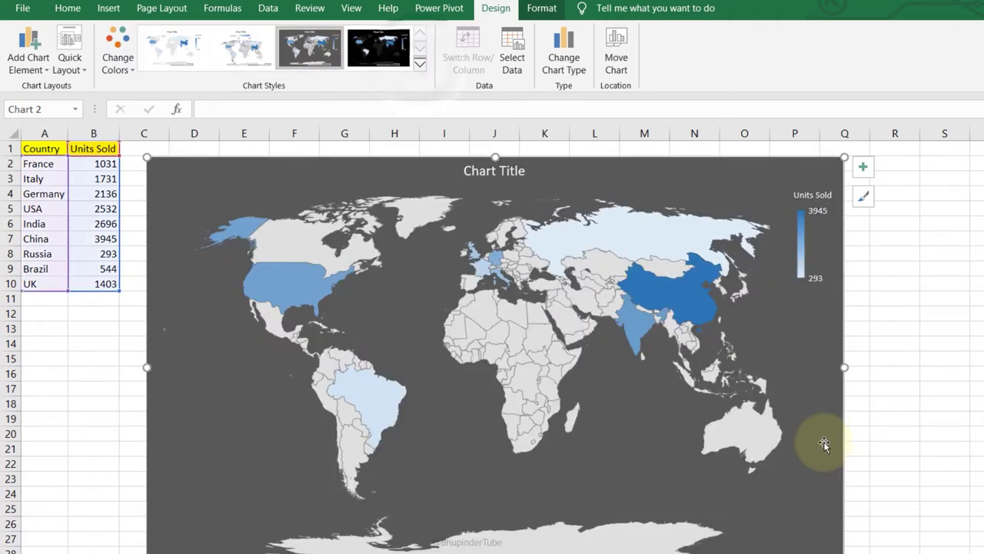
click(864, 172)
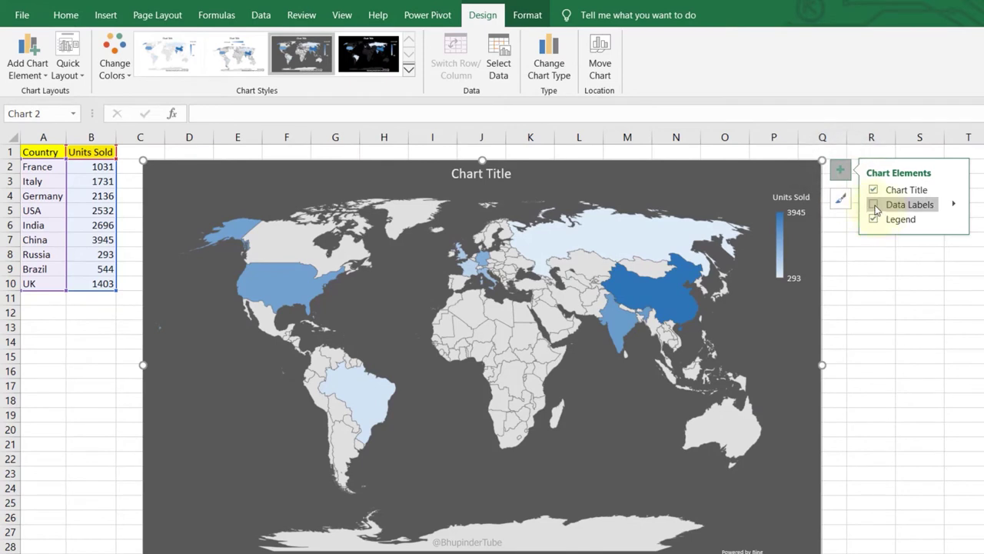
click(874, 206)
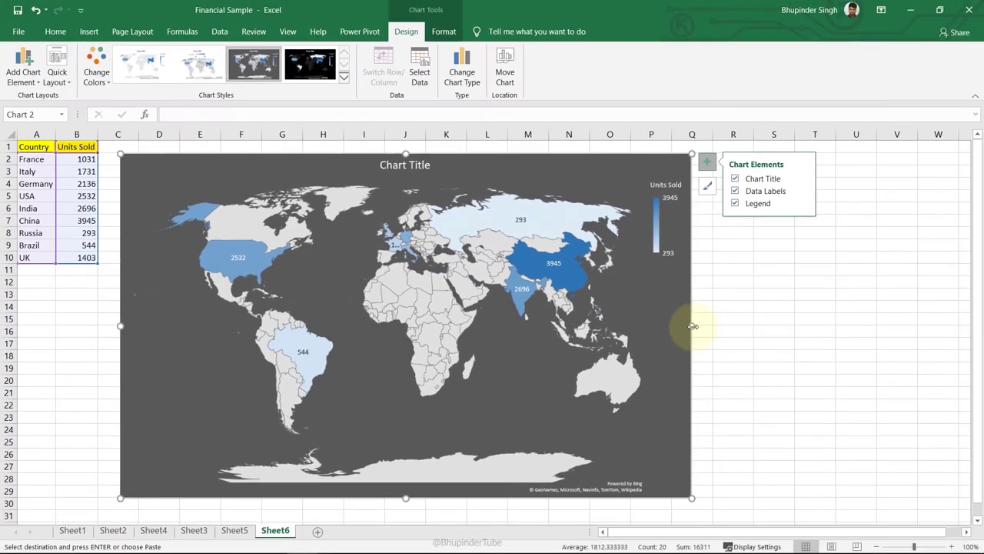
Step: Widen the map chart past column X and extend its lower edge to about row 31
drag(692, 326, 978, 312)
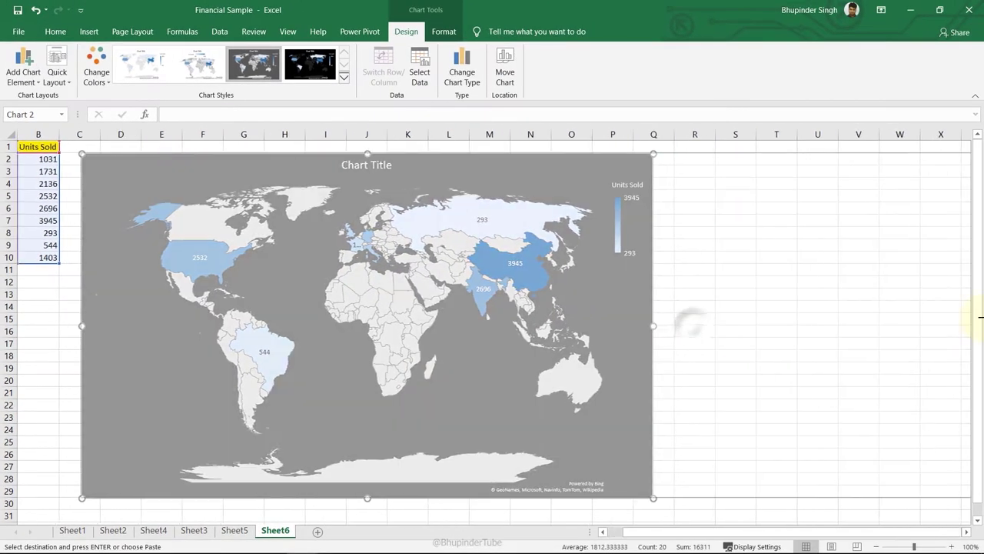
scroll(653, 390, down, 1)
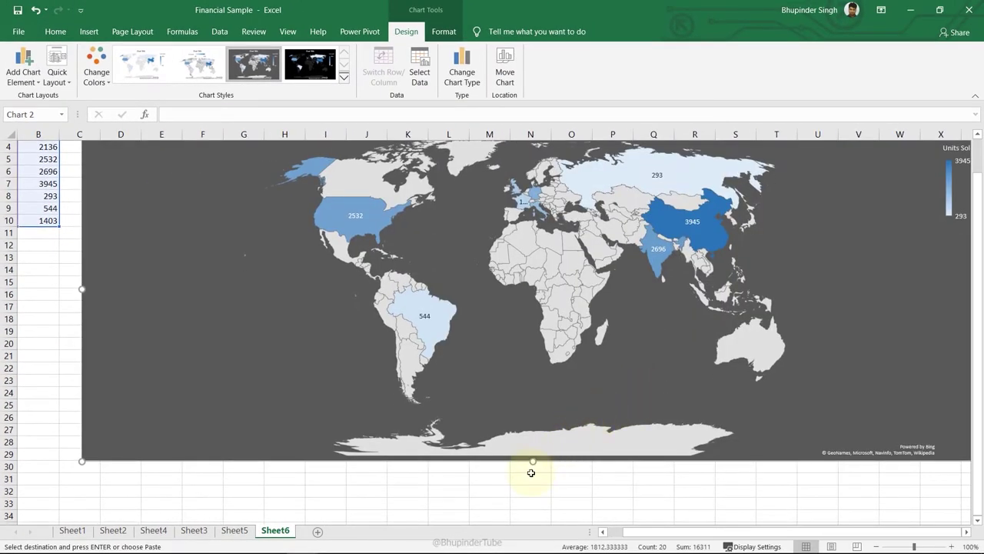
drag(532, 460, 559, 483)
scroll(589, 435, up, 1)
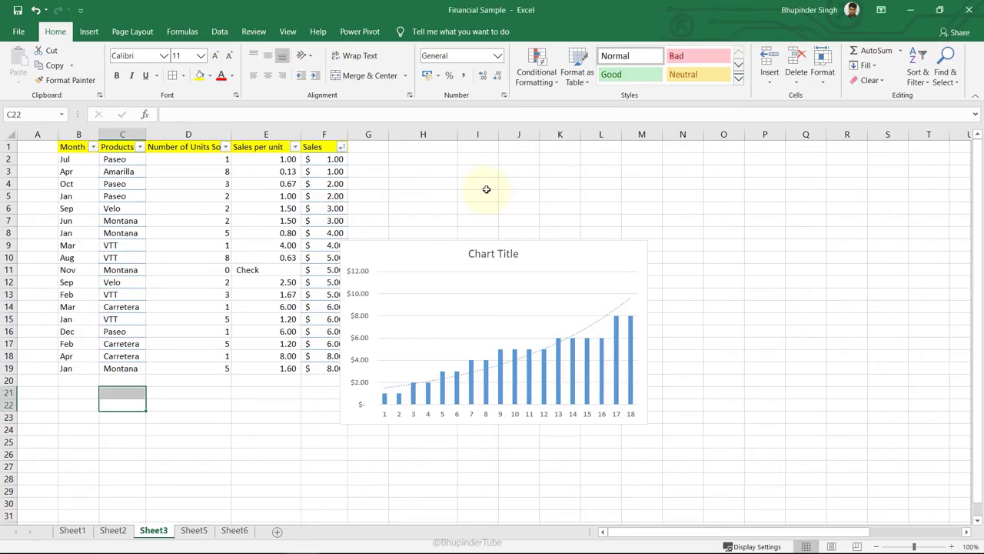
Step: Switch to the Financial Sample workbook from the open windows overview and cycle through the other open workbooks
key(super+Tab)
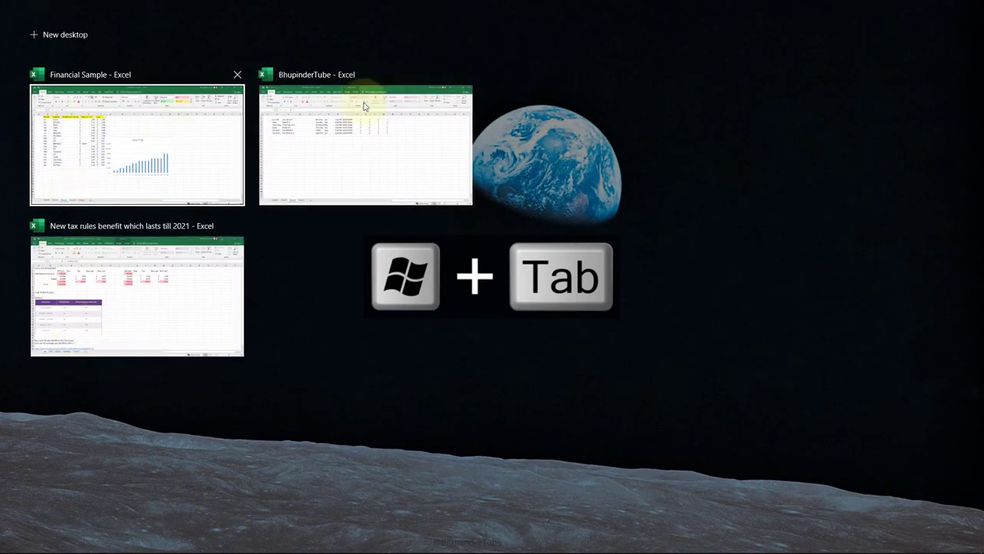
click(149, 158)
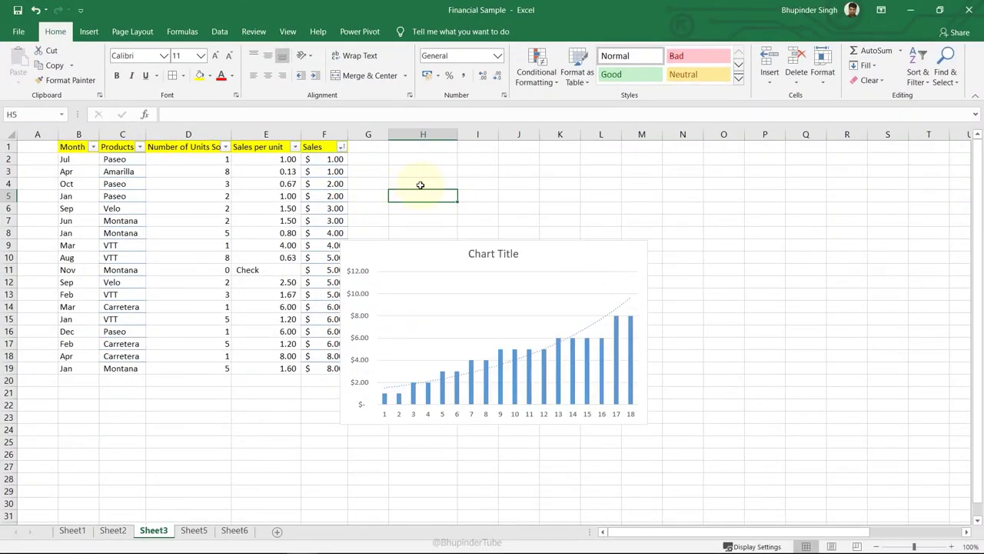
key(ctrl+Tab)
key(ctrl+Tab)
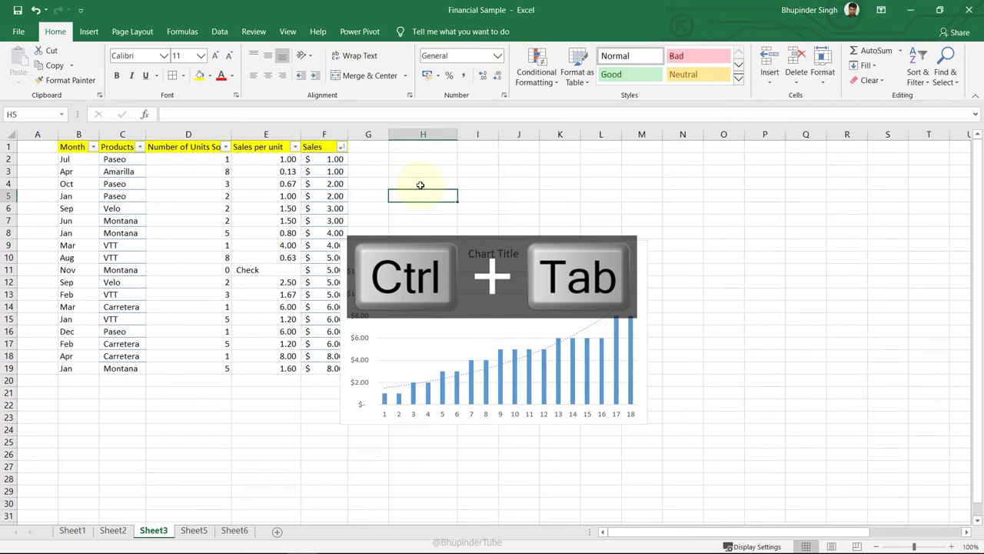
key(ctrl+Tab)
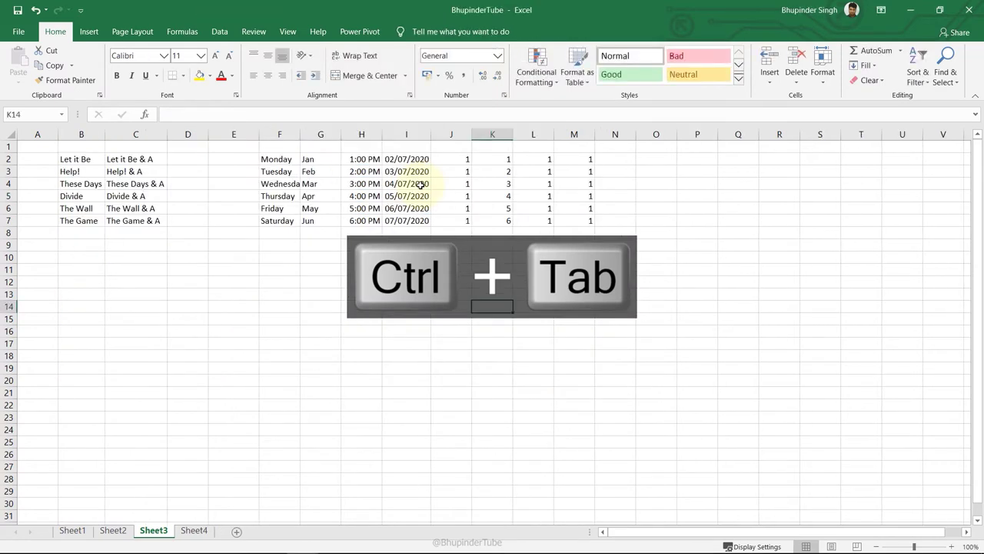
key(ctrl+Tab)
key(ctrl+Tab)
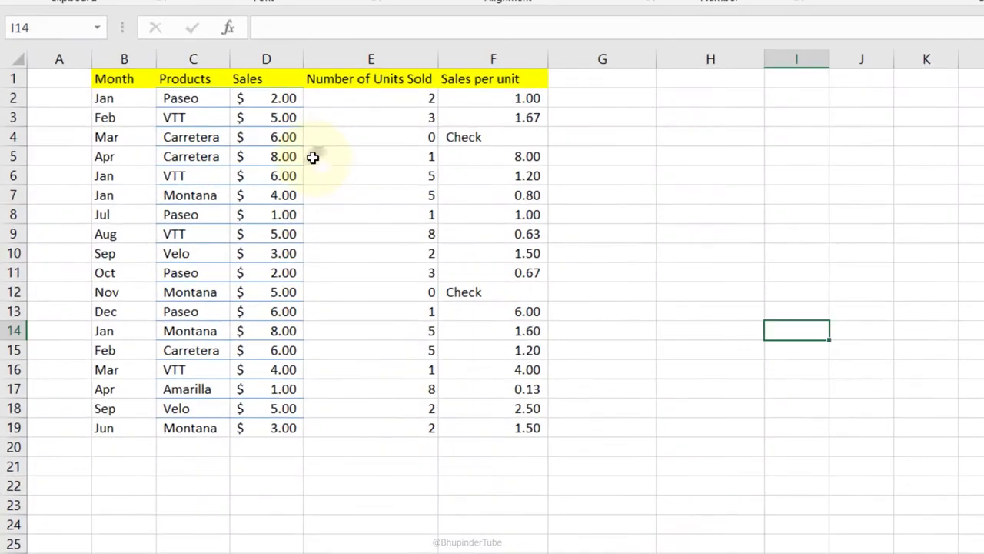
Step: Move the Sales column from D to G, and shift columns E to G one column left into the emptied column D
click(314, 156)
click(269, 59)
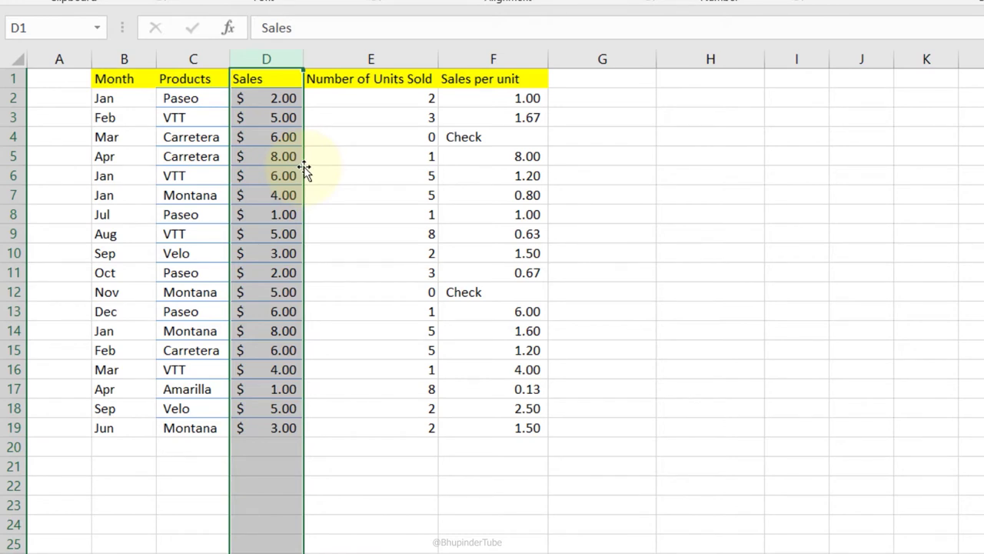
drag(307, 176, 621, 191)
drag(363, 60, 555, 79)
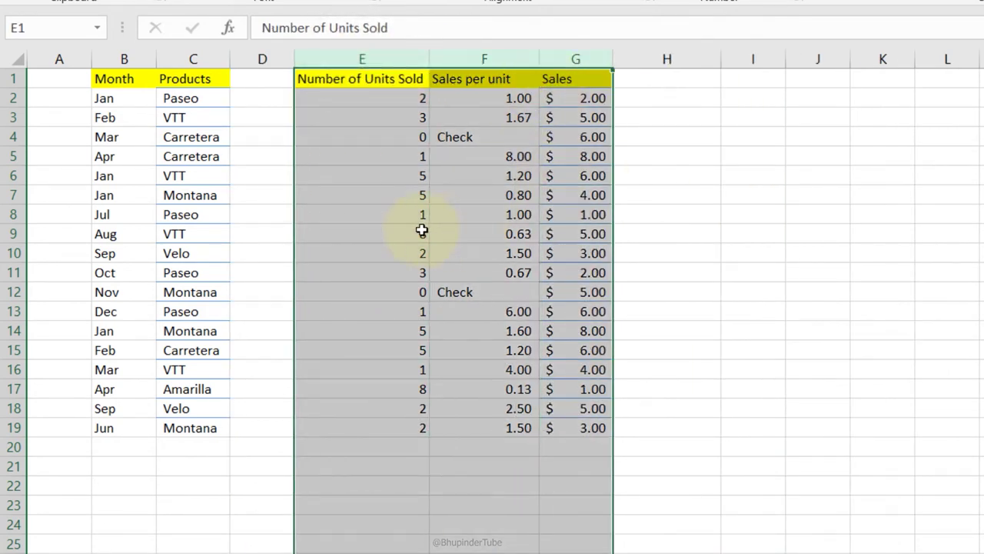
drag(294, 235, 268, 235)
click(121, 331)
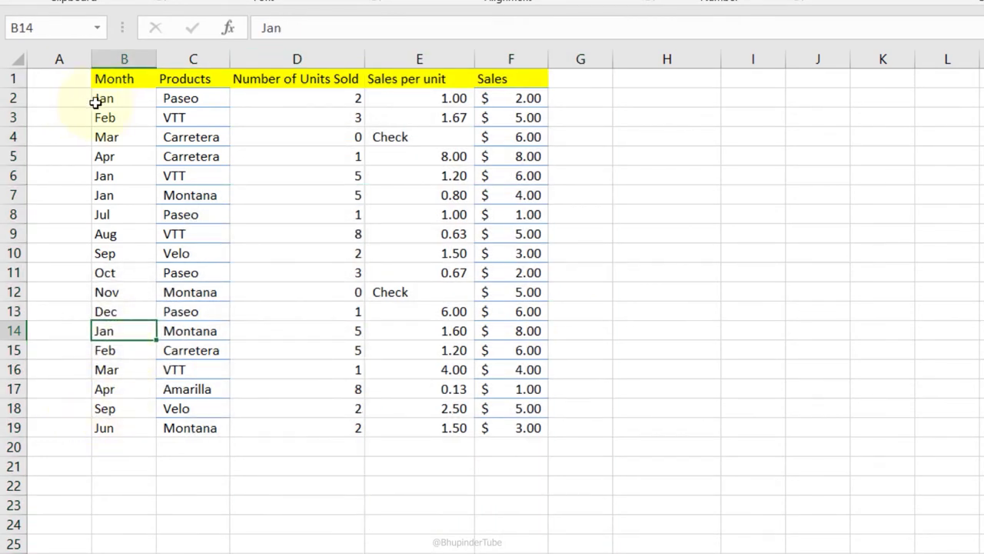
Step: Move data rows 2 and 3 below the last row of the table and select the vacated cells B2:F3
mouse_move(16, 99)
mouse_down()
mouse_move(17, 128)
mouse_move(18, 113)
mouse_up()
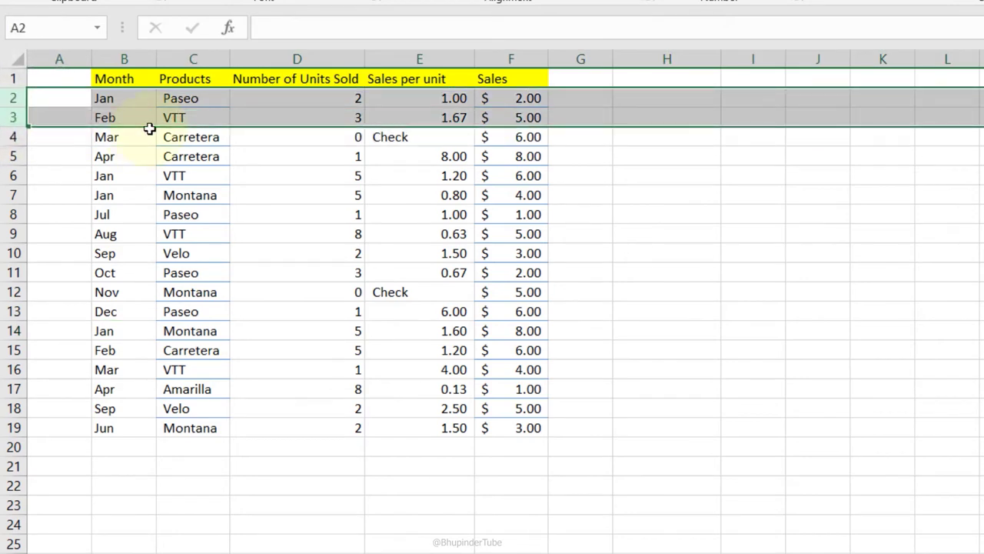
drag(150, 129, 147, 469)
click(143, 371)
drag(132, 99, 517, 119)
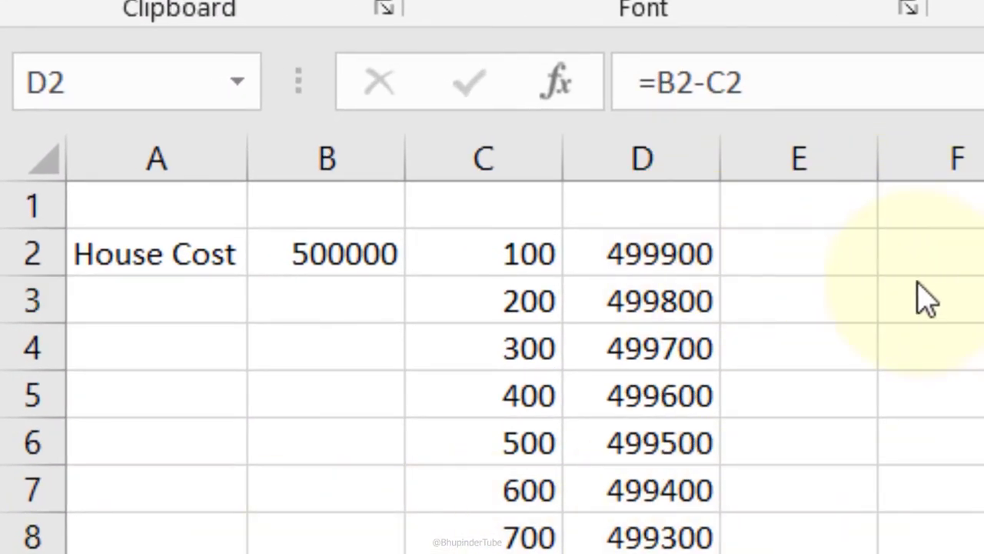
Step: Cycle the B2 reference in cell D2's formula through its absolute and mixed forms and enter the formula as =$B$2-C2
click(676, 250)
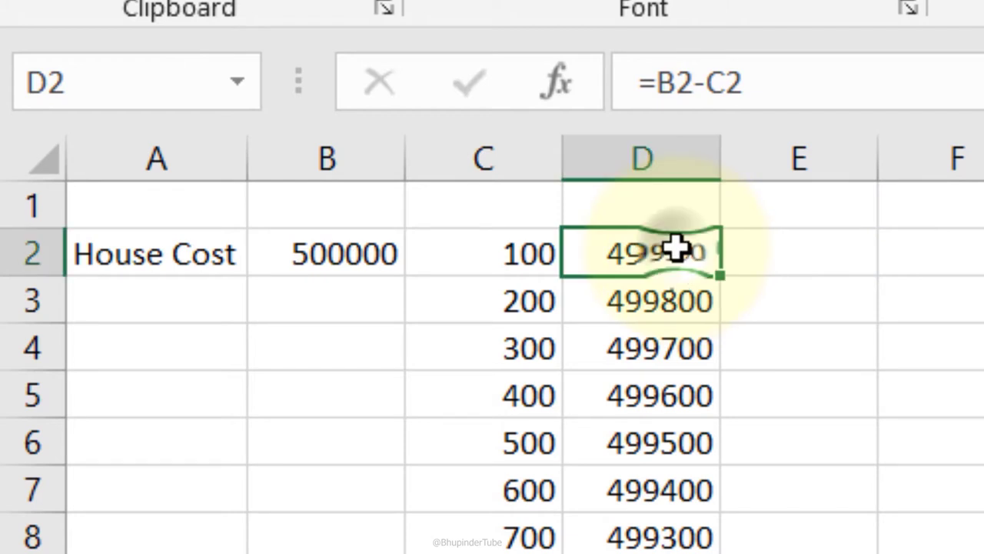
double_click(676, 83)
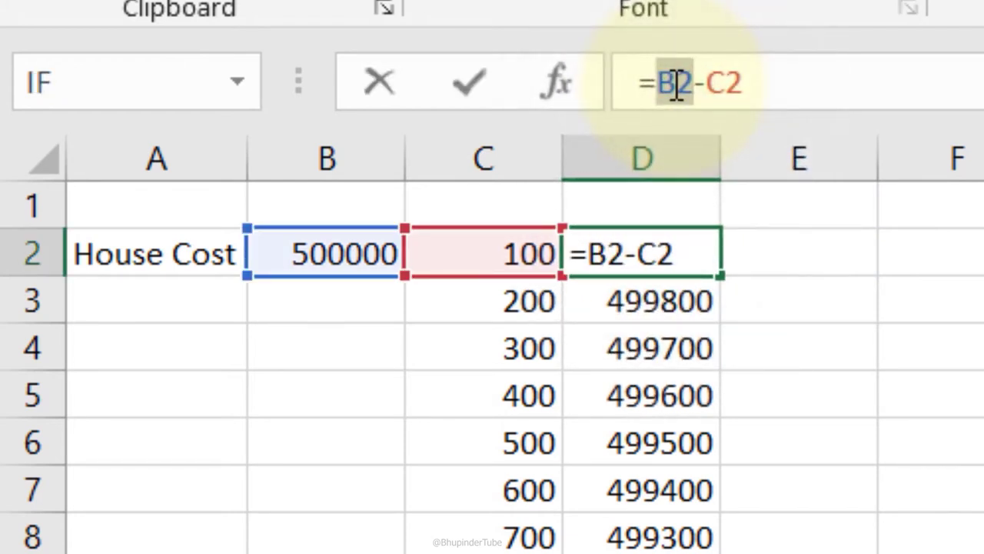
click(666, 82)
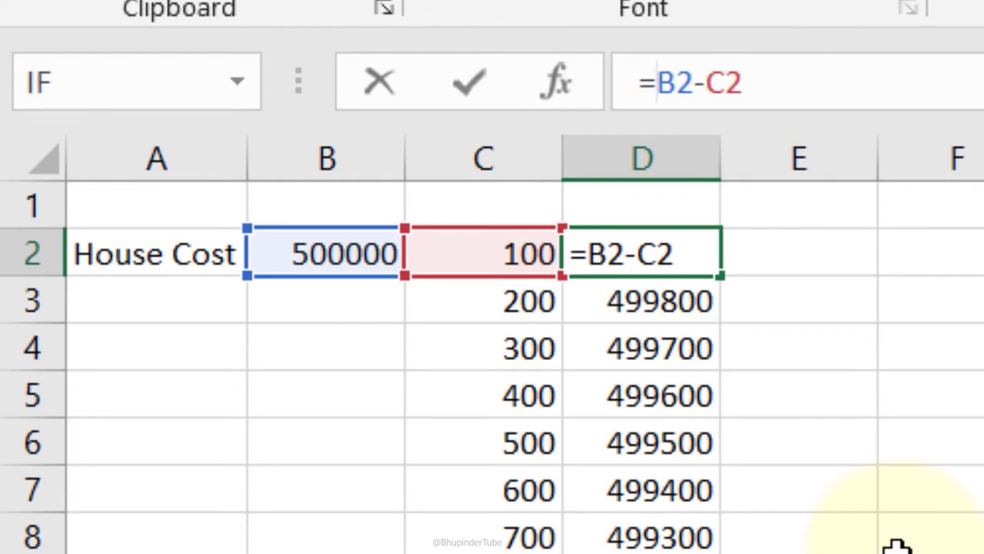
key(F4)
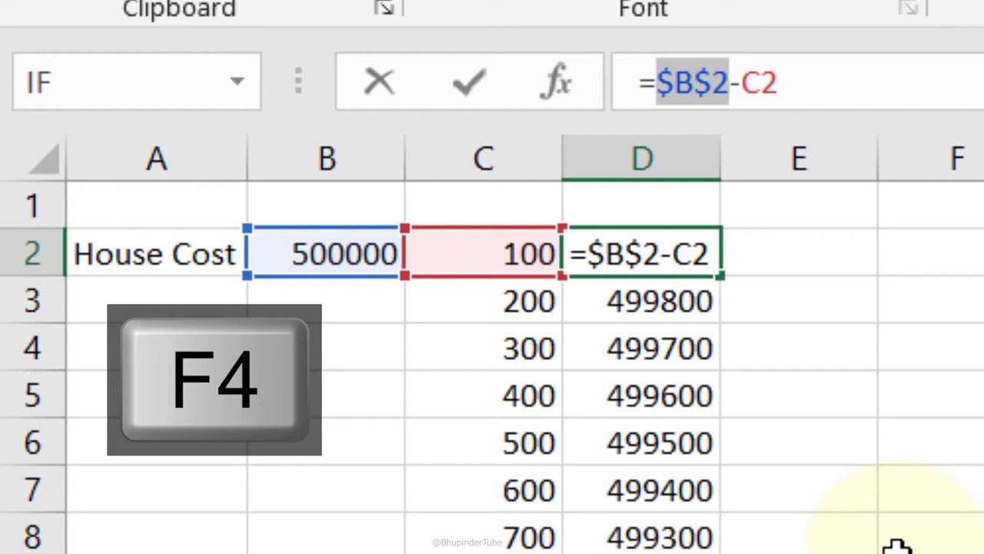
key(F4)
key(F4)
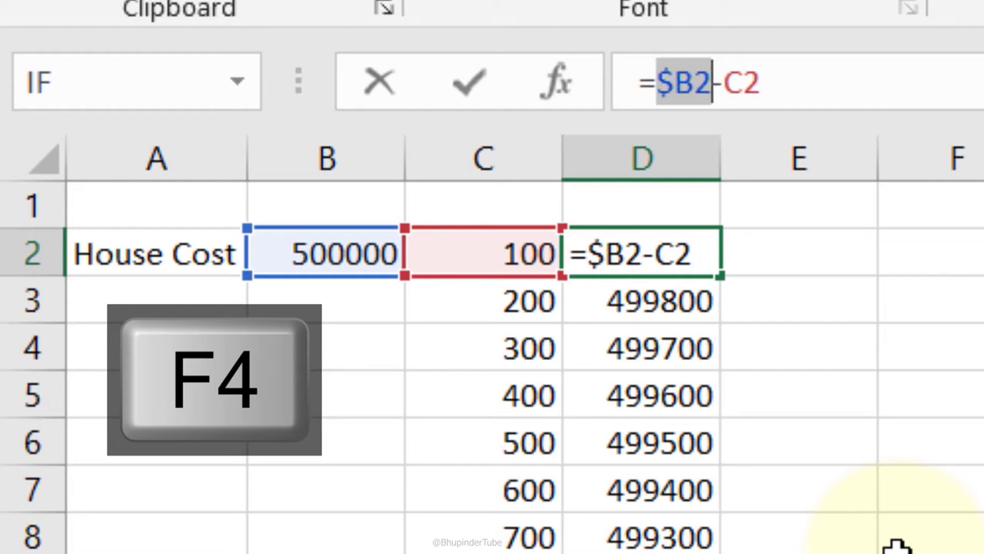
key(F4)
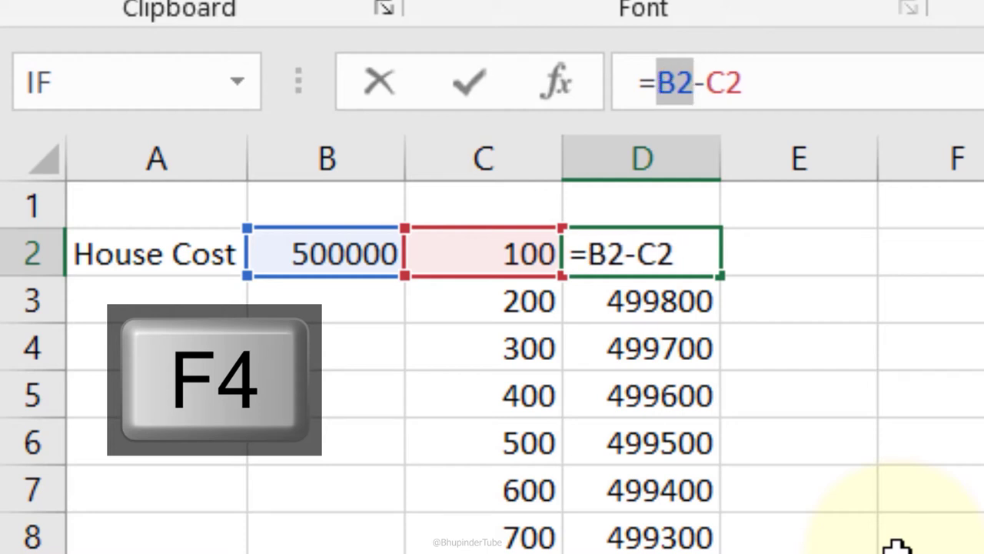
key(F4)
key(Return)
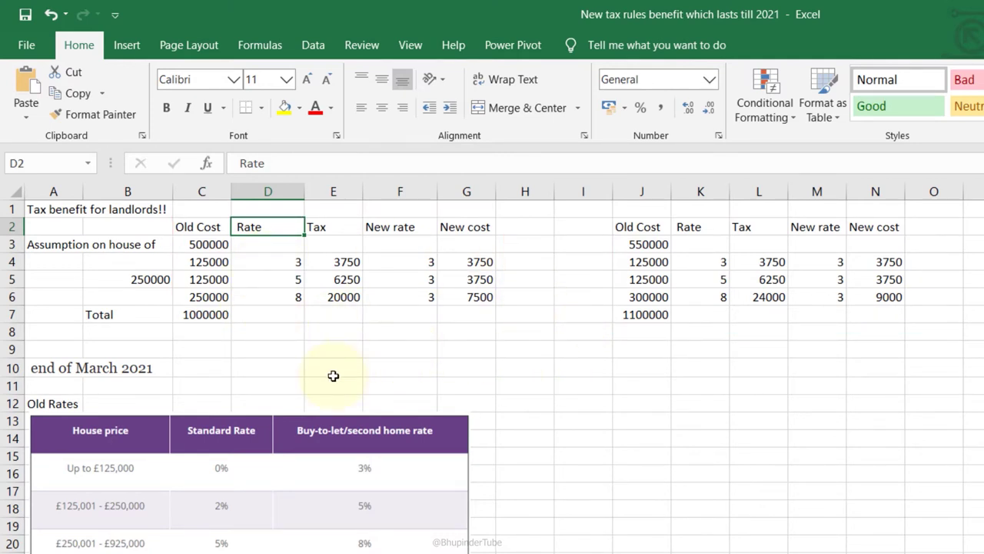
Step: Apply conditional formatting to C3:G7 and J3:N7 together that marks unique values with Light Red Fill with Dark Red Text
drag(198, 240, 461, 317)
key(ctrl)
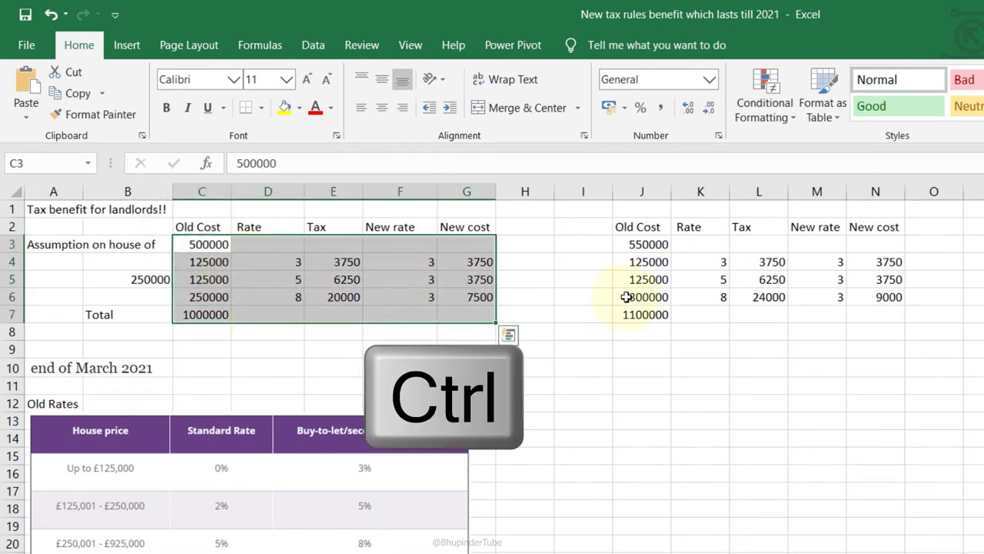
drag(645, 245, 889, 317)
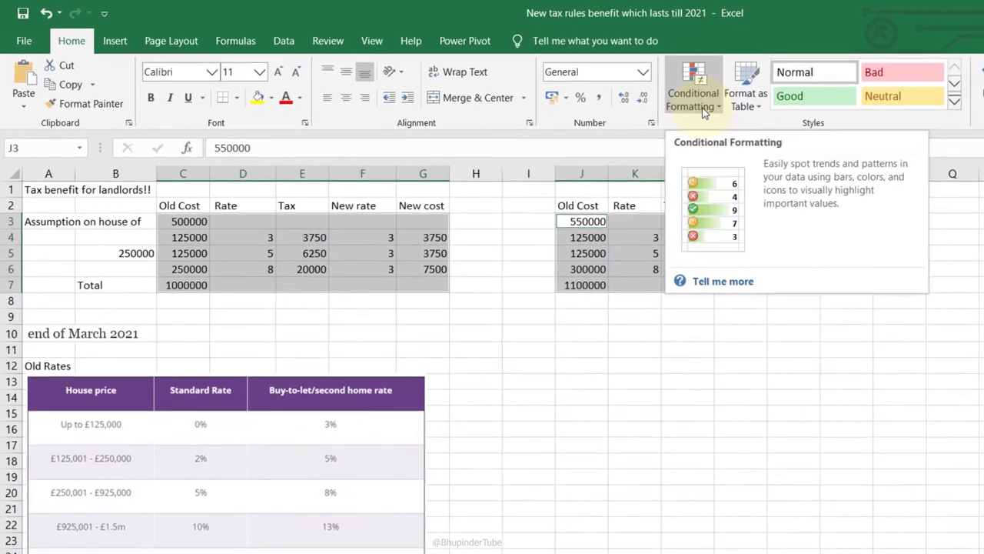
click(775, 121)
mouse_move(729, 135)
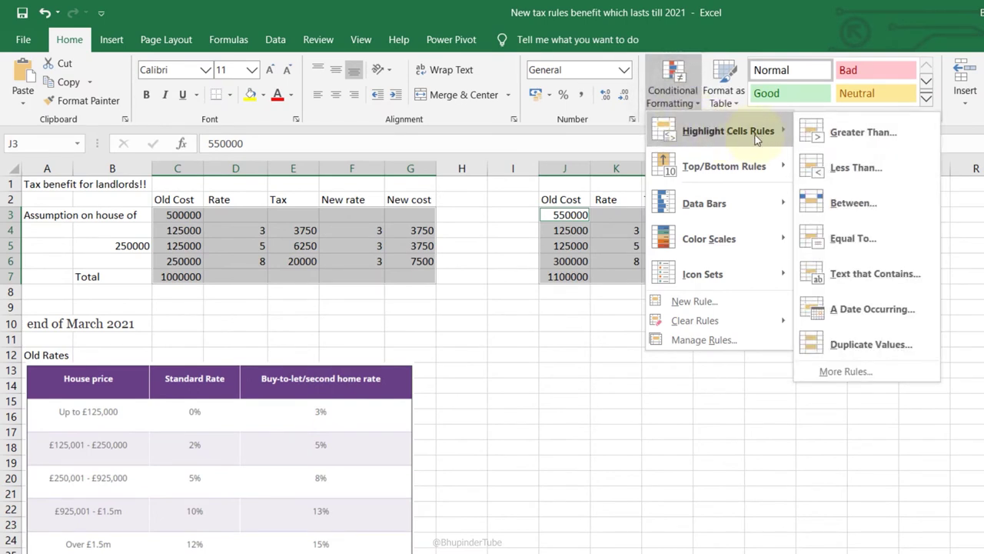
click(852, 346)
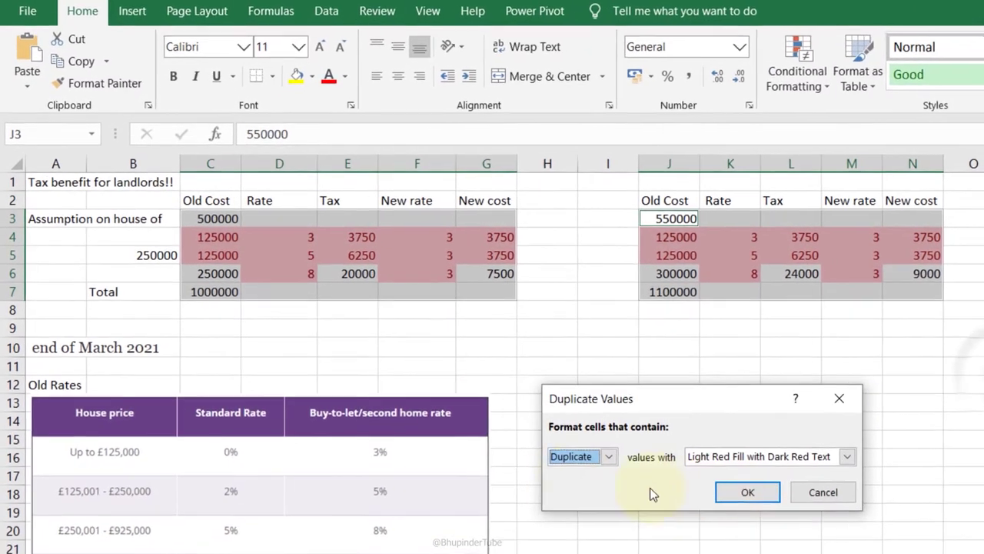
click(612, 459)
click(573, 485)
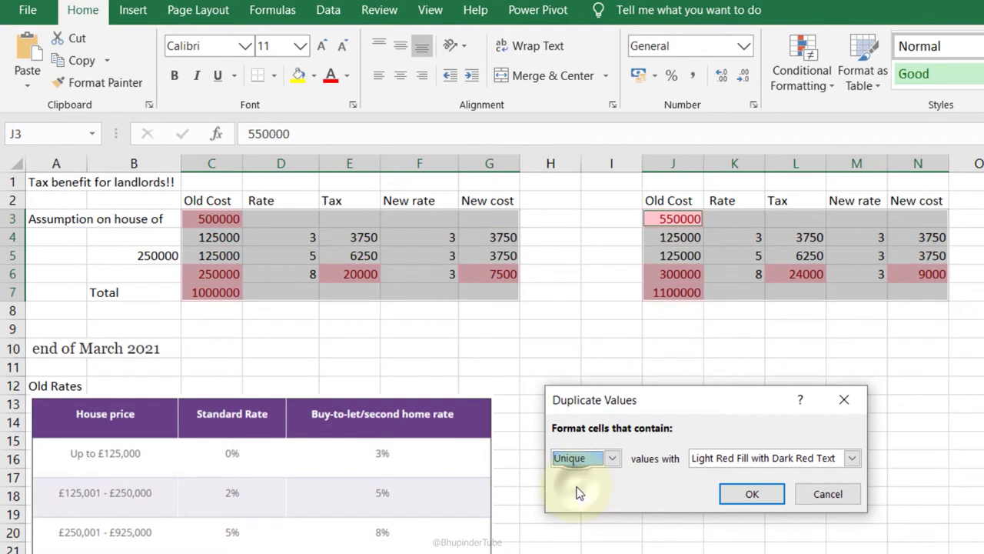
click(751, 492)
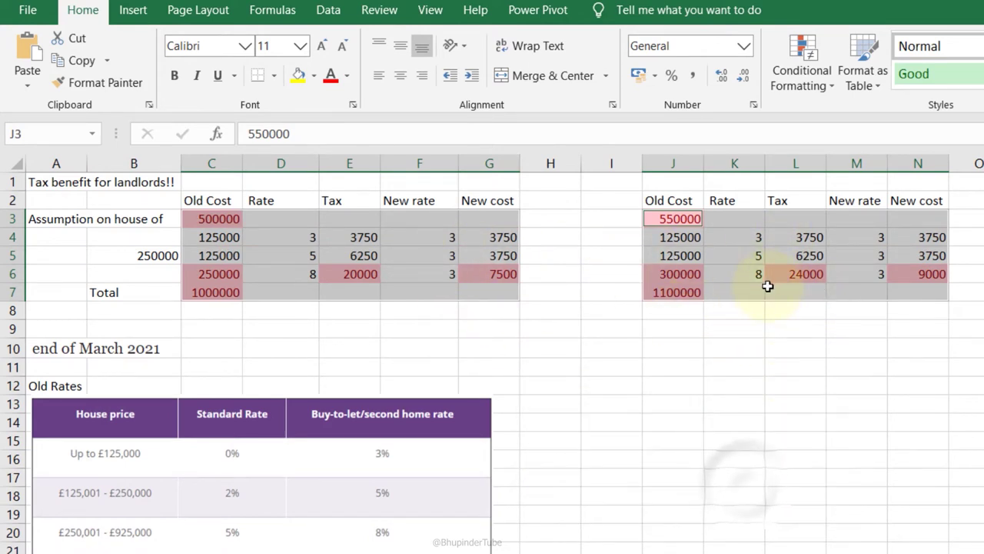
Step: Inspect the highlighted totals in cells J7 and C7 of the two cost tables
click(794, 327)
click(669, 292)
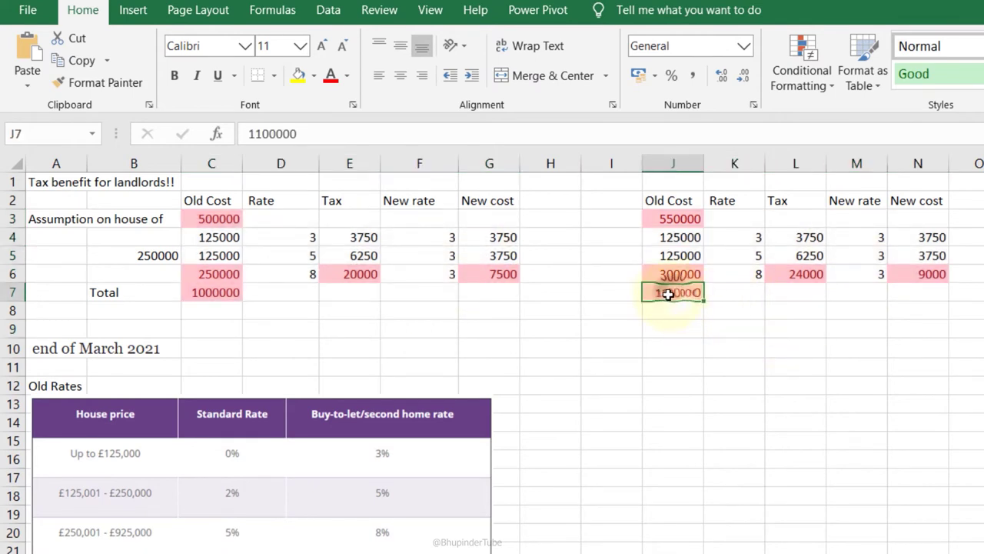
click(216, 293)
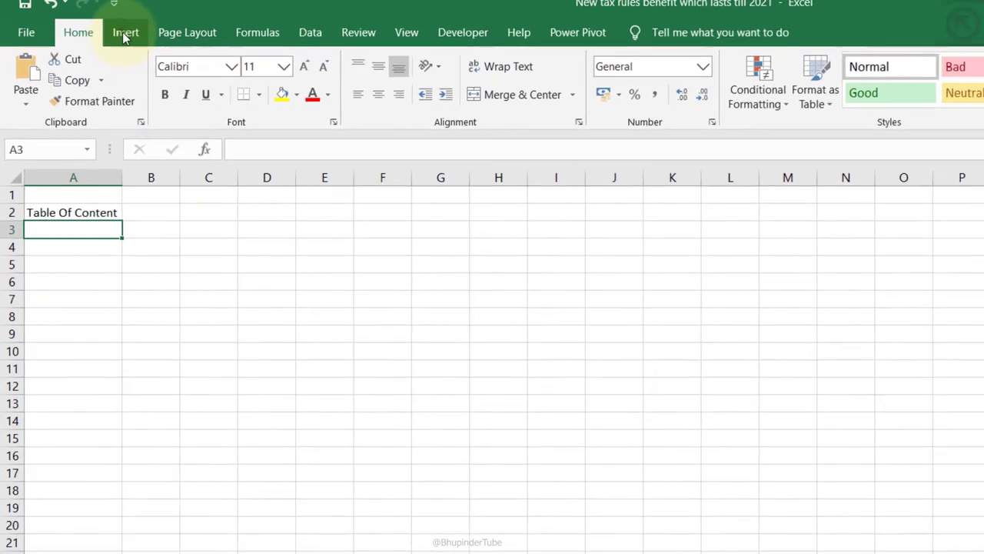
Step: Insert a hyperlink in A3 of the TOC sheet that points to cell A1 of the Jan sheet, displayed as Jan!A1
click(175, 62)
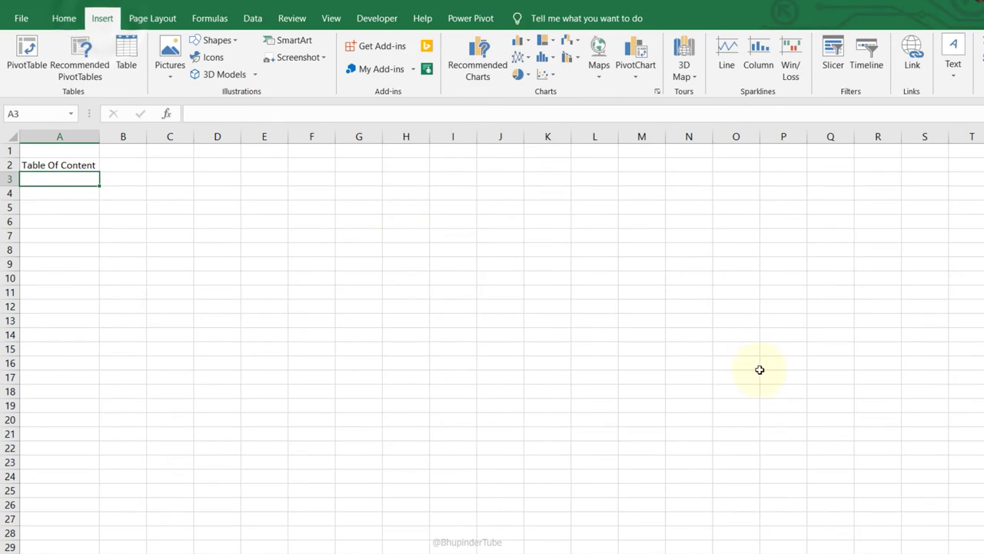
click(915, 68)
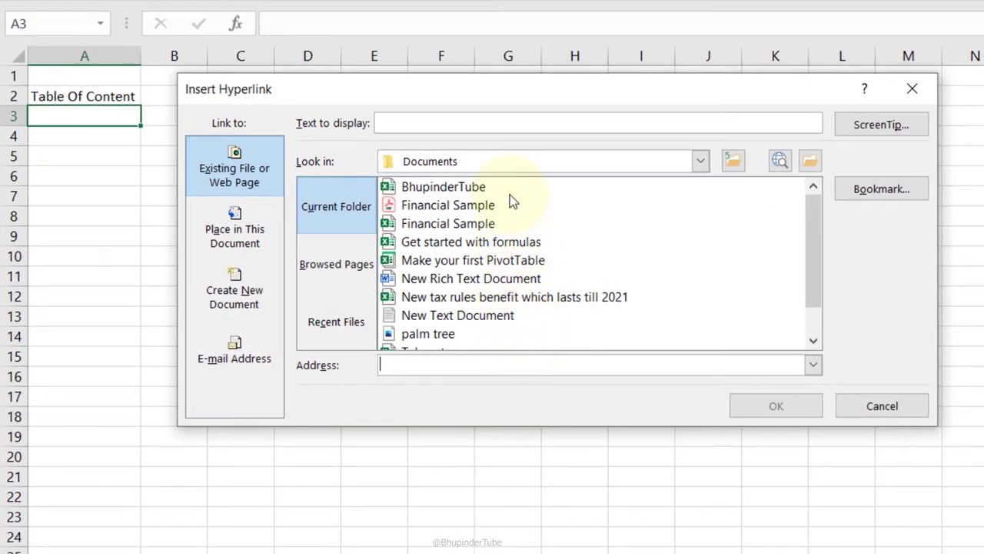
click(232, 239)
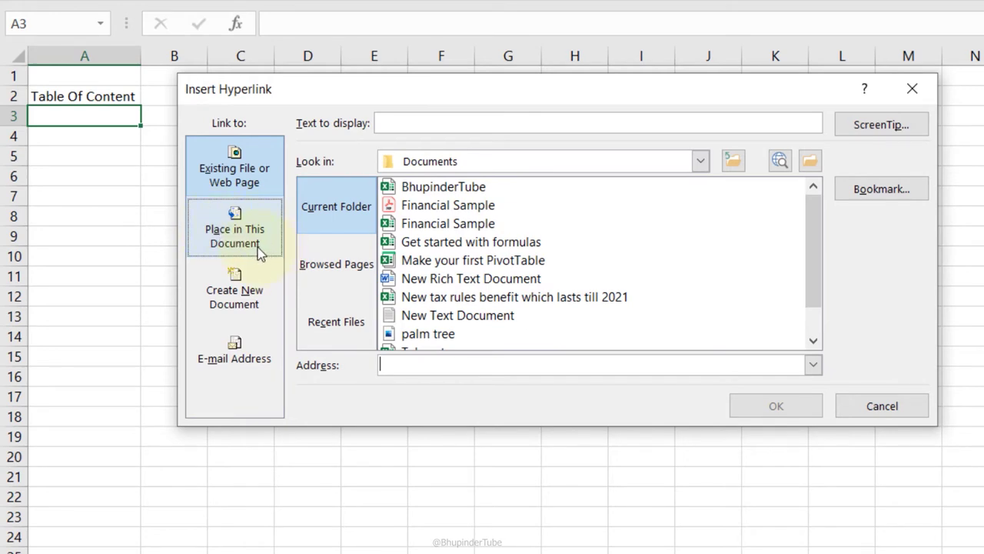
click(260, 254)
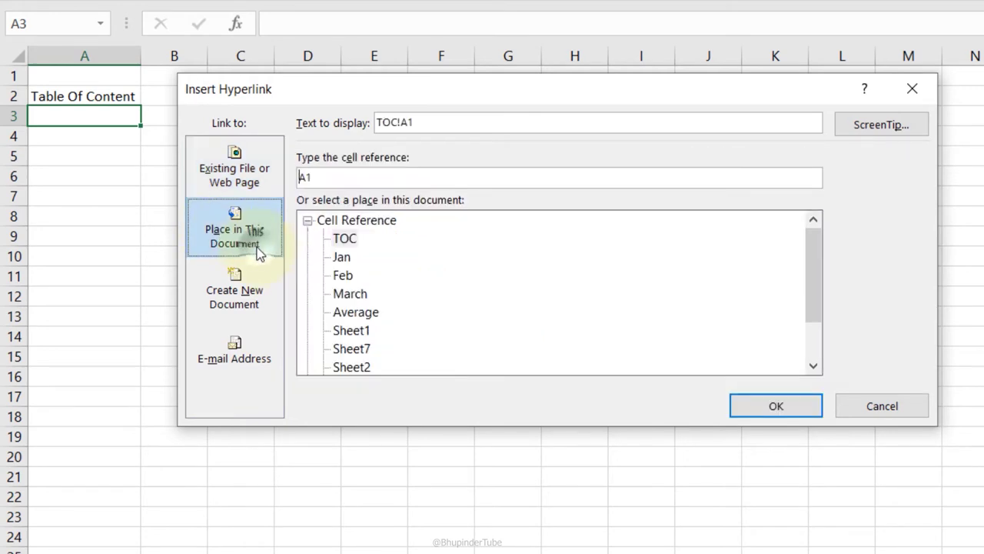
click(342, 257)
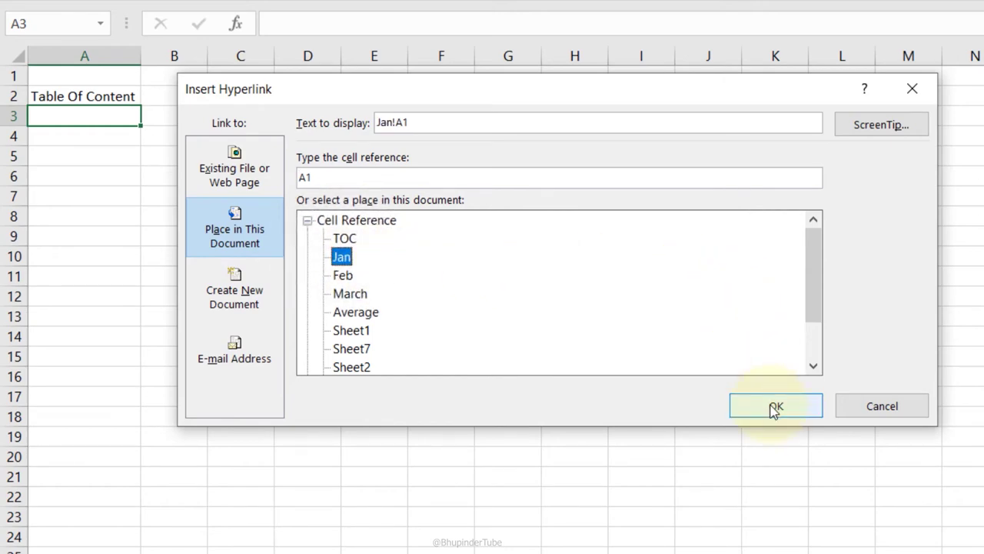
click(775, 407)
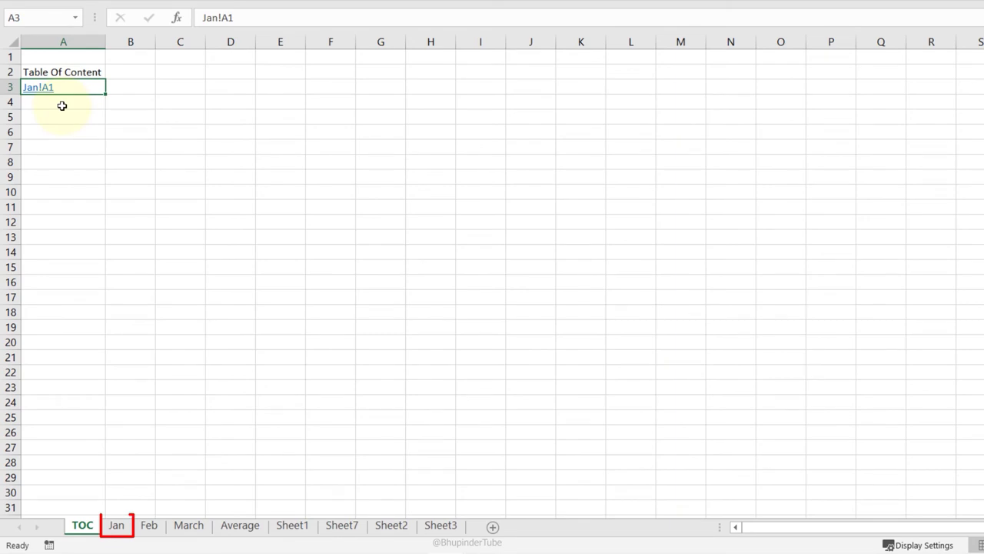
Step: Insert a hyperlink in A4 of the TOC sheet that points to cell A1 of the Feb sheet, displayed as Feb, and follow it
click(61, 105)
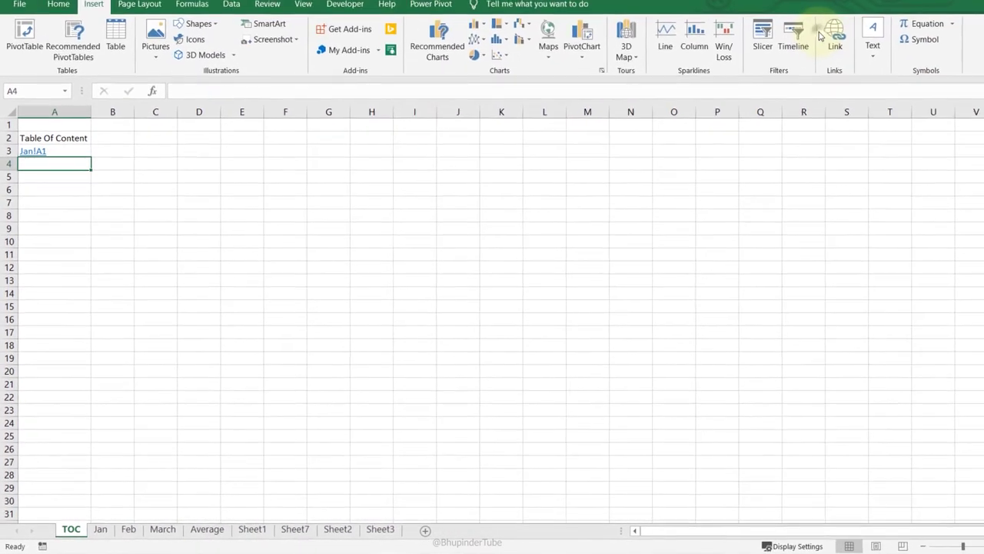
click(826, 43)
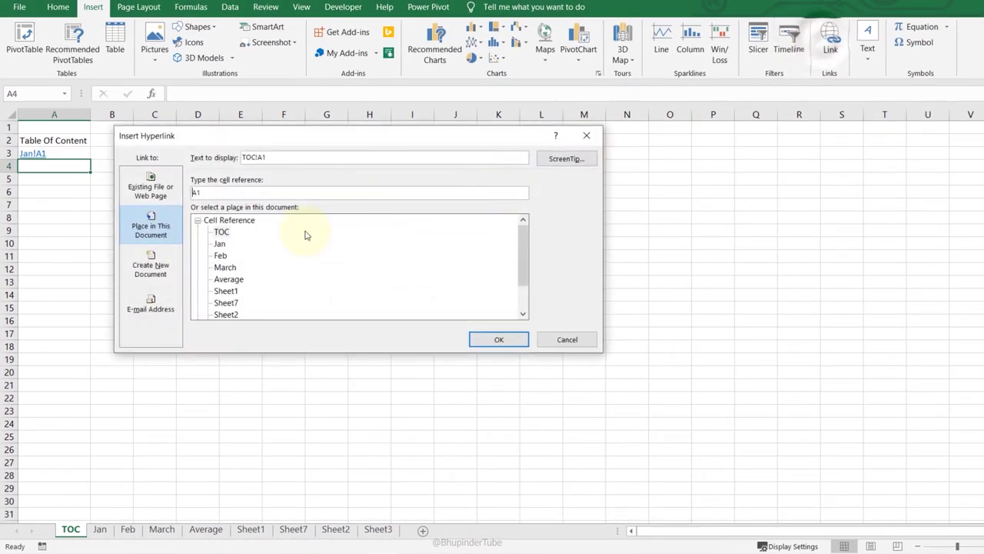
click(221, 255)
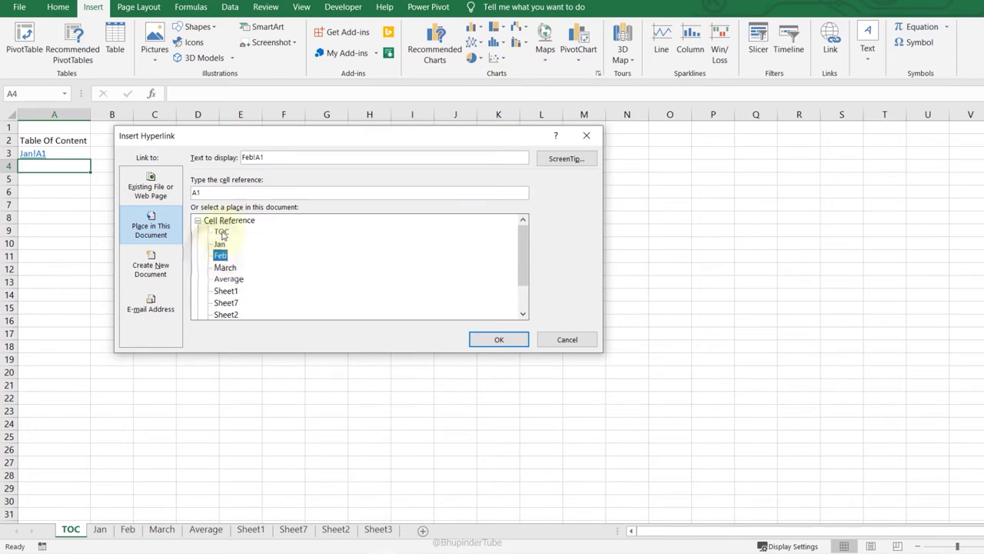
drag(279, 159, 233, 160)
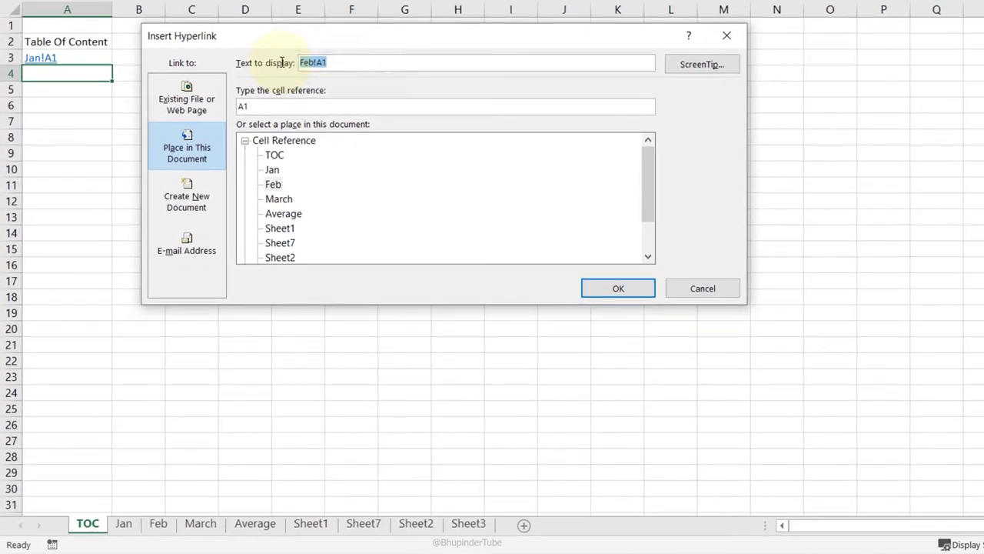
text(B)
text(Feb)
click(602, 292)
click(85, 141)
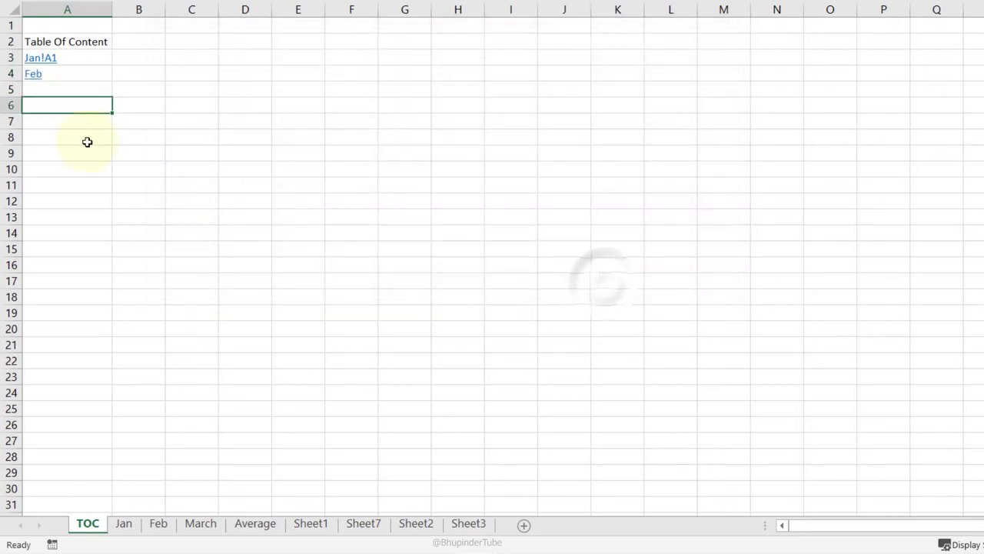
click(37, 75)
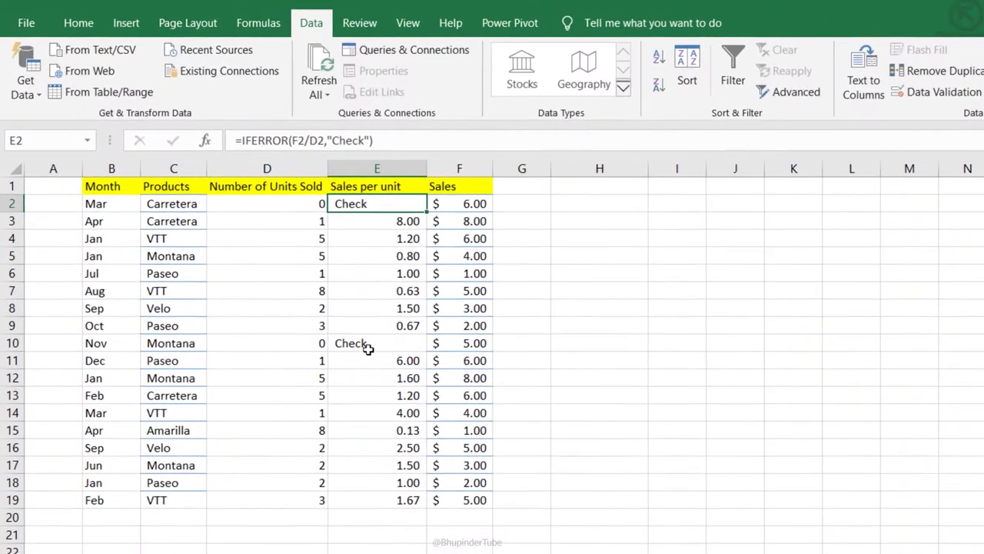
Step: Examine the Check results in E2 and E10 and the Number of Units Sold entries in D2 and D10 behind them
click(369, 349)
click(319, 345)
click(319, 203)
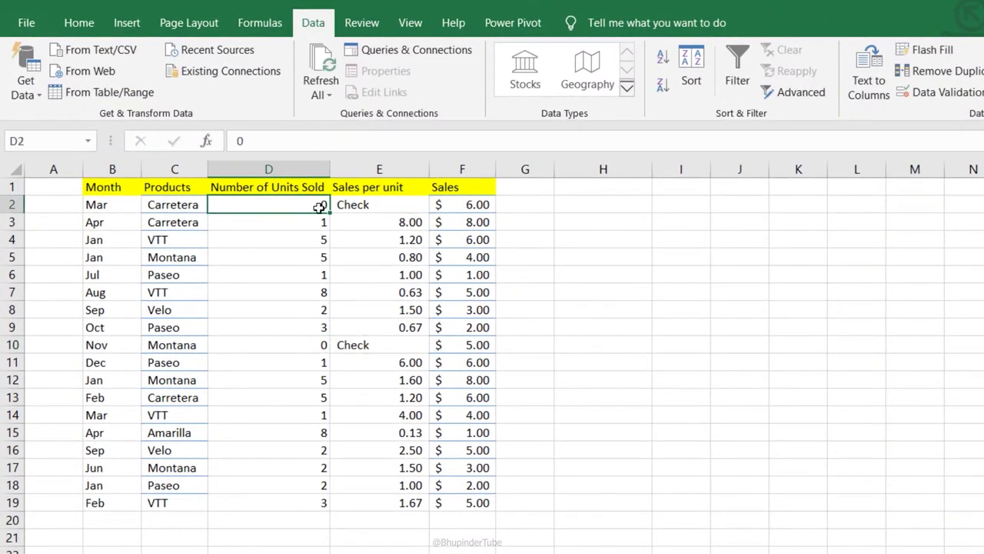
click(359, 204)
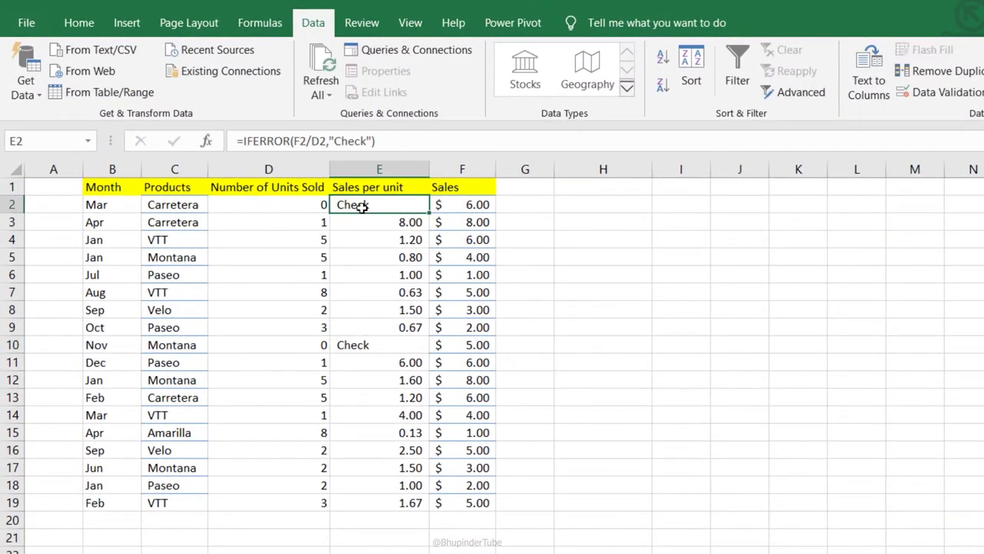
click(385, 346)
click(384, 209)
click(366, 348)
click(334, 204)
click(295, 212)
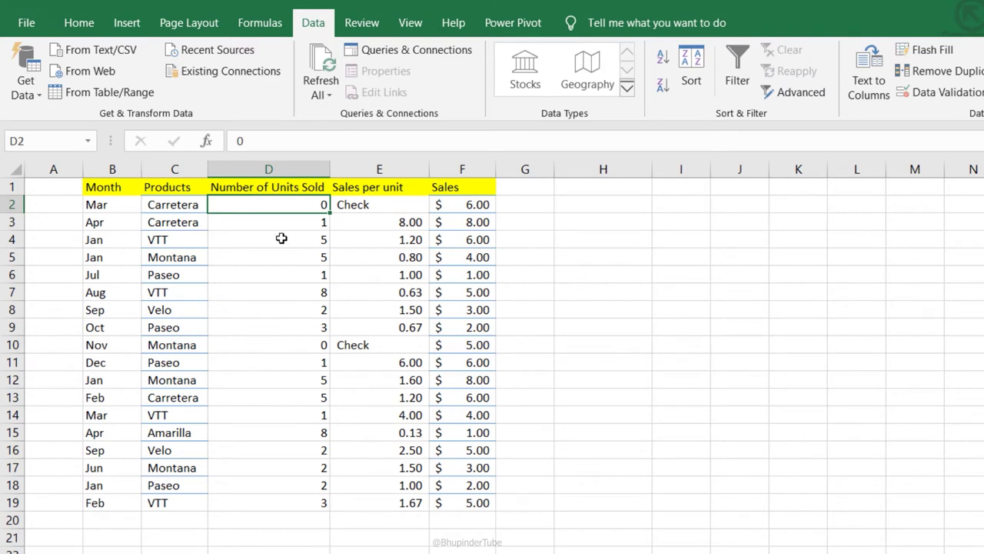
click(297, 347)
Step: Set up data validation for cell D2 that allows only whole numbers greater than 0
click(301, 210)
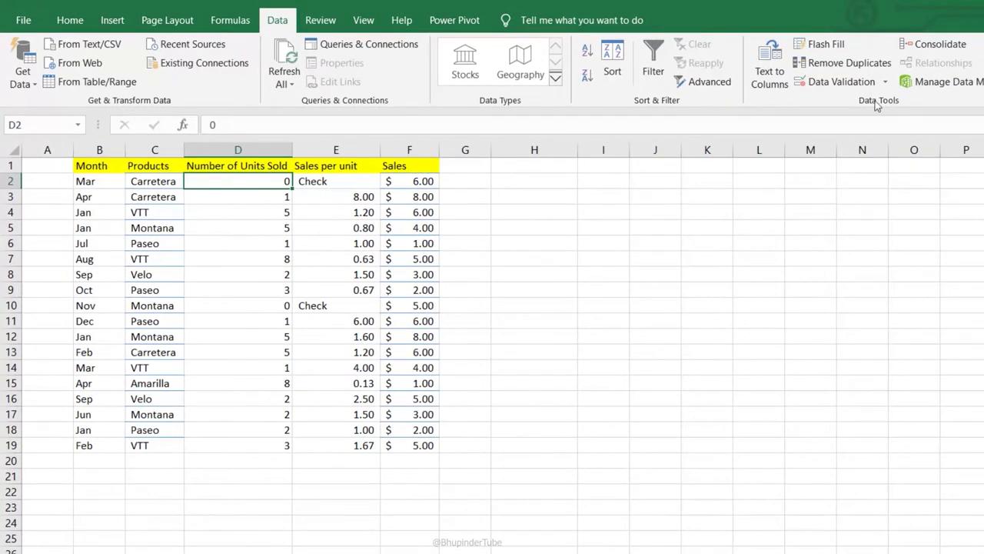
click(807, 82)
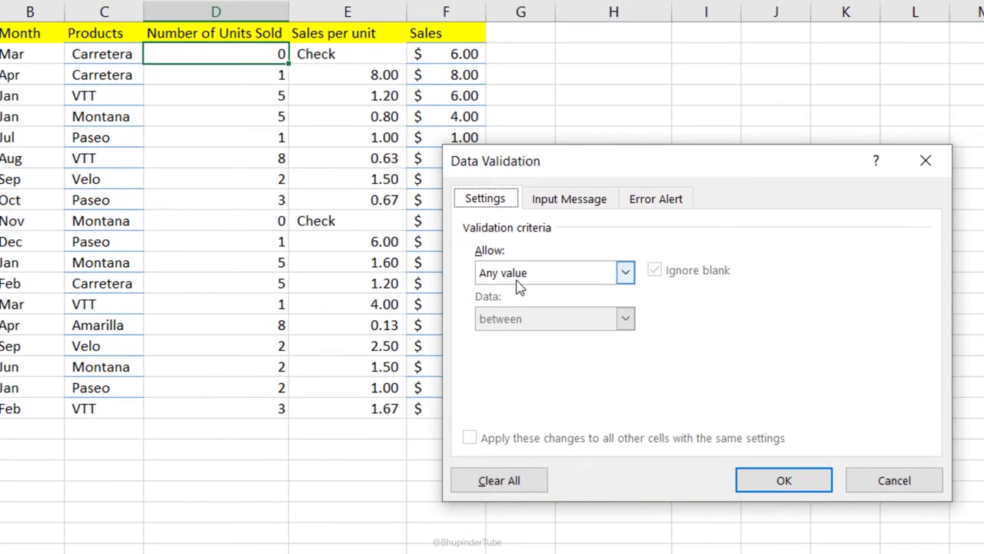
click(560, 280)
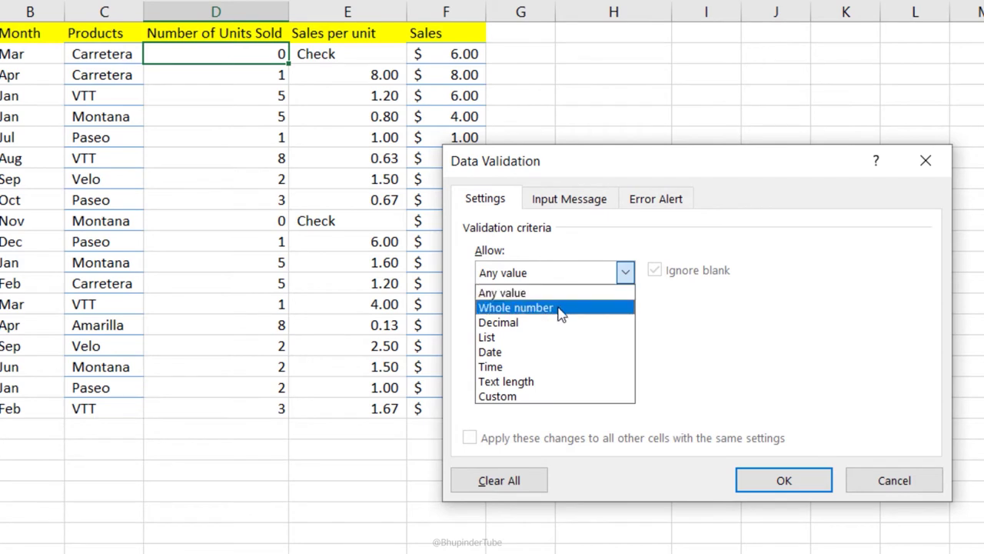
click(561, 310)
click(625, 319)
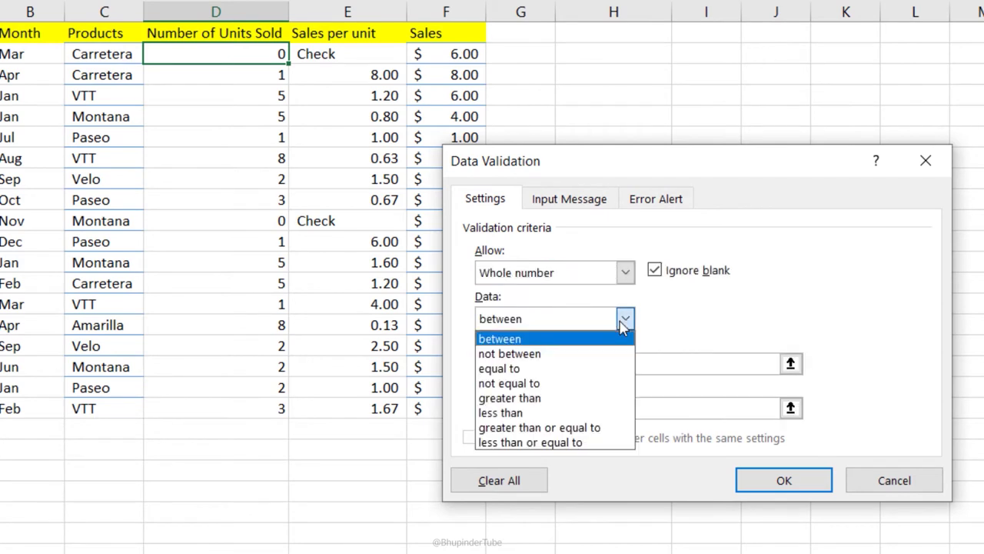
click(561, 401)
click(556, 365)
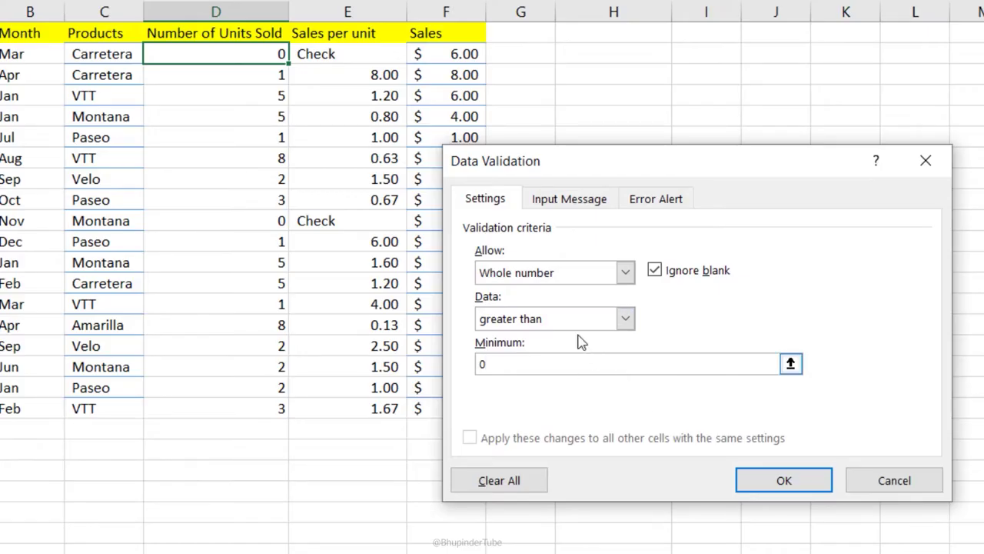
Step: Give the D2 validation rule an input message title and the error alert title "Less than 1 not allowed", and apply it
click(561, 198)
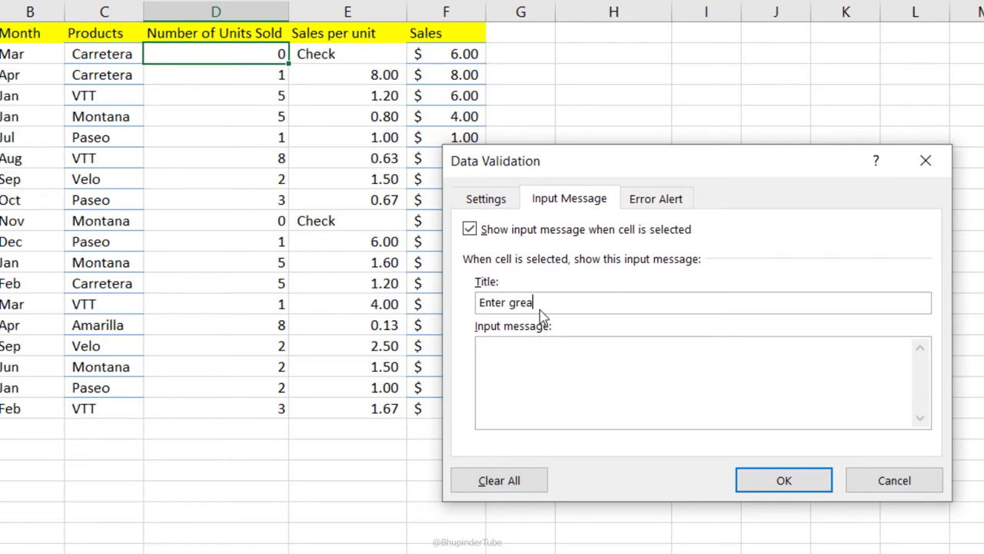
click(663, 199)
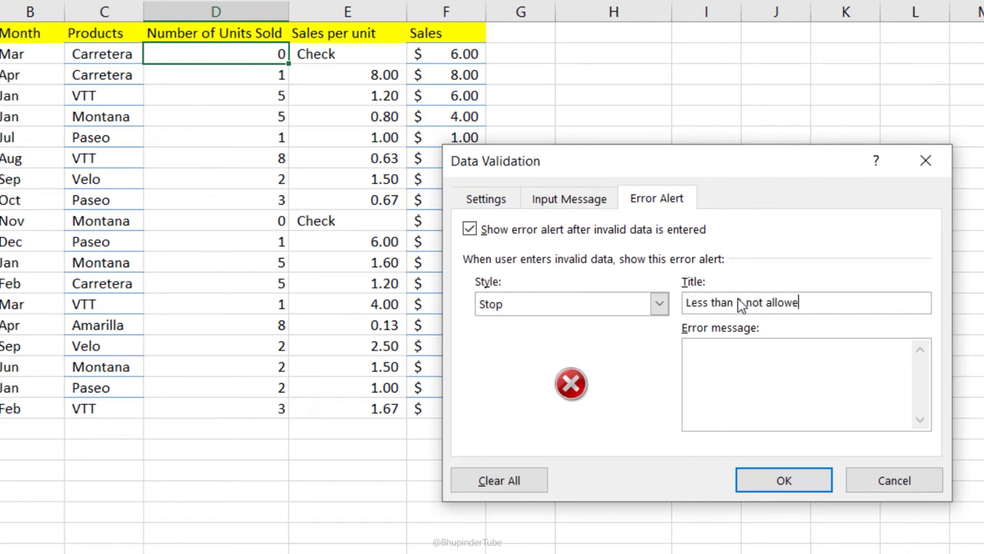
text(d)
click(786, 482)
Step: Clear cell D2 and try to enter 0 to test the validation rule
key(Delete)
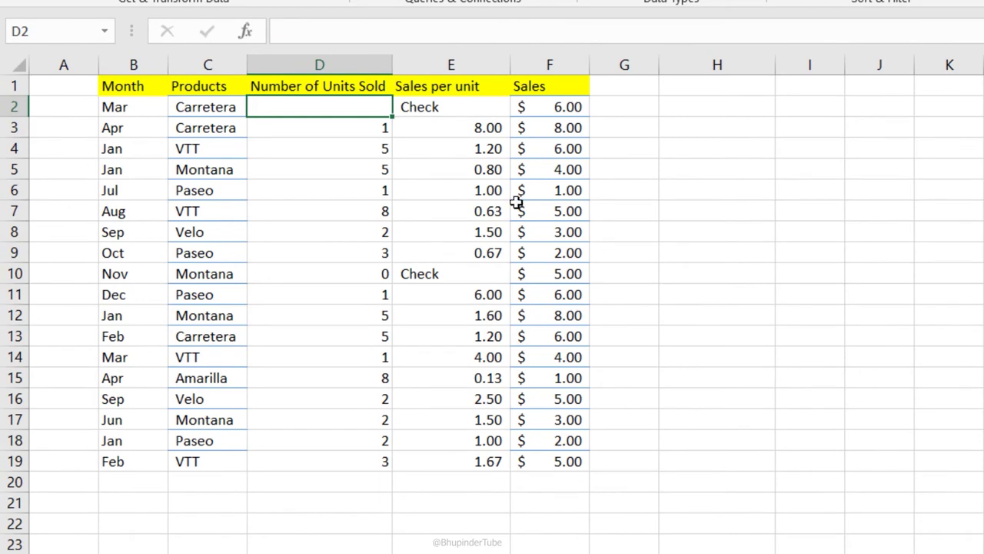
text(0)
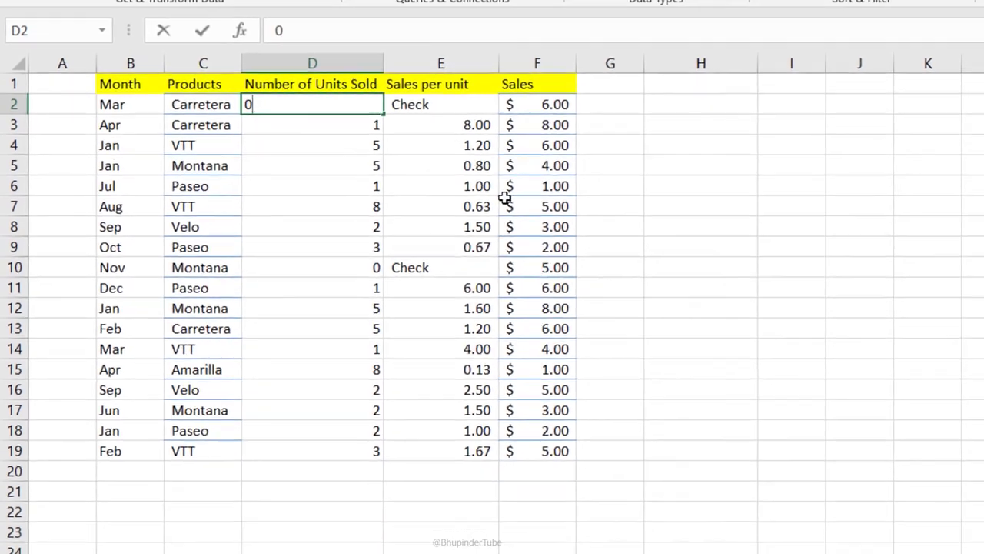
key(Return)
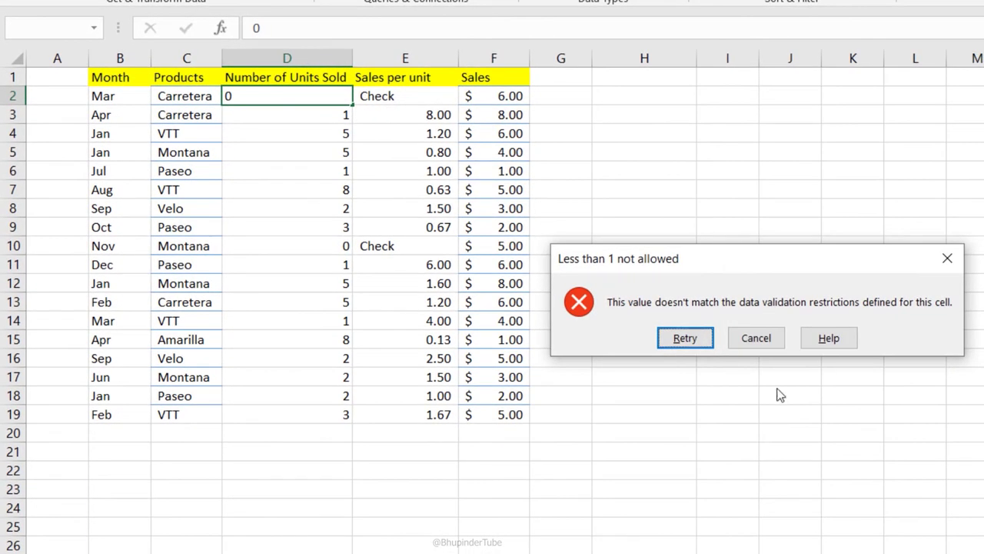
click(685, 338)
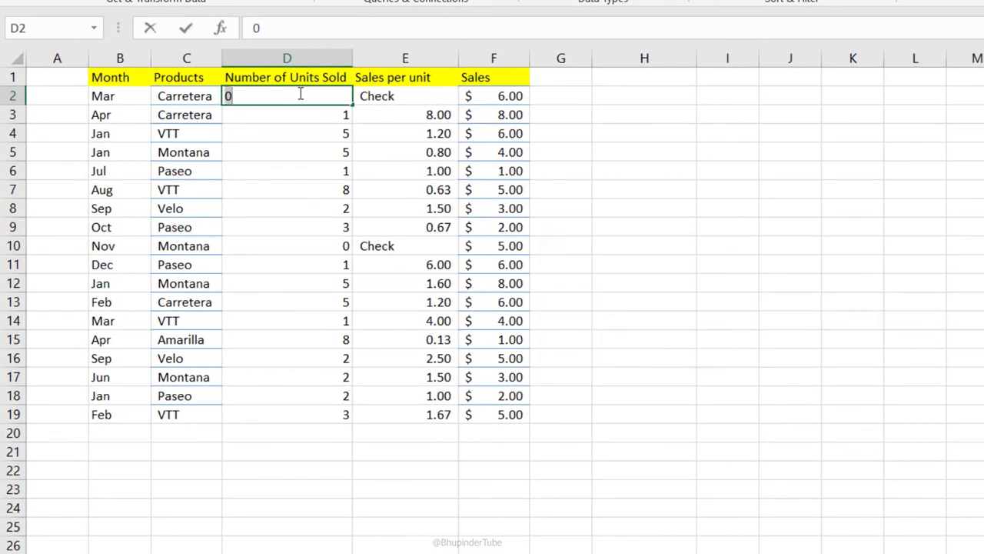
Step: Enter 1 as the number of units sold in cell D2
key(Escape)
text(1)
key(Return)
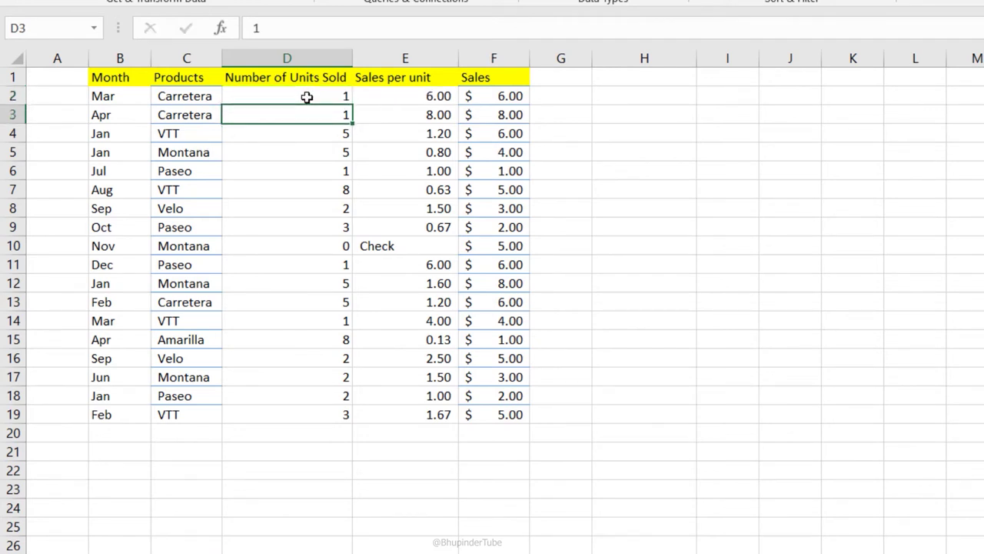
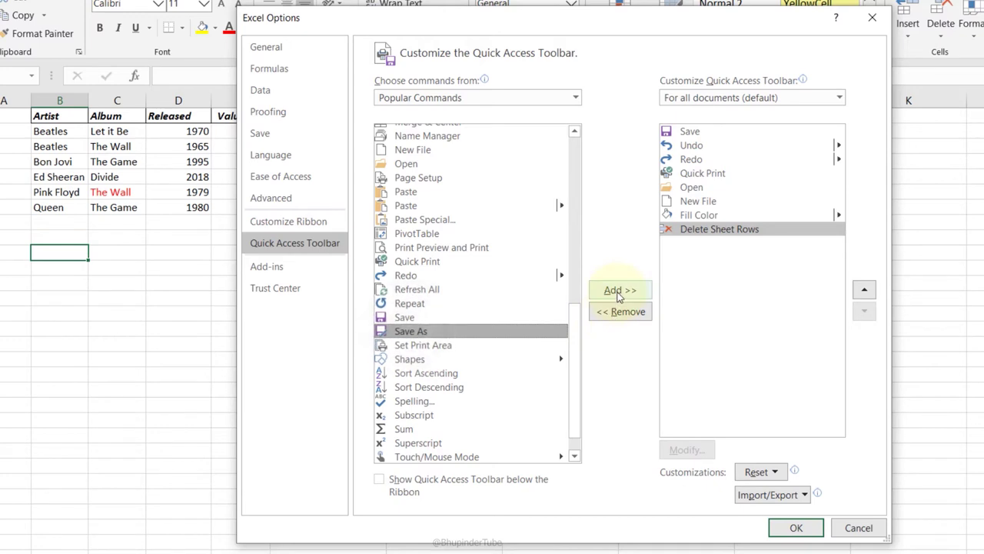
Step: Add the Save As, Subscript and Superscript commands to the Quick Access Toolbar
click(619, 290)
drag(579, 339, 577, 363)
click(413, 386)
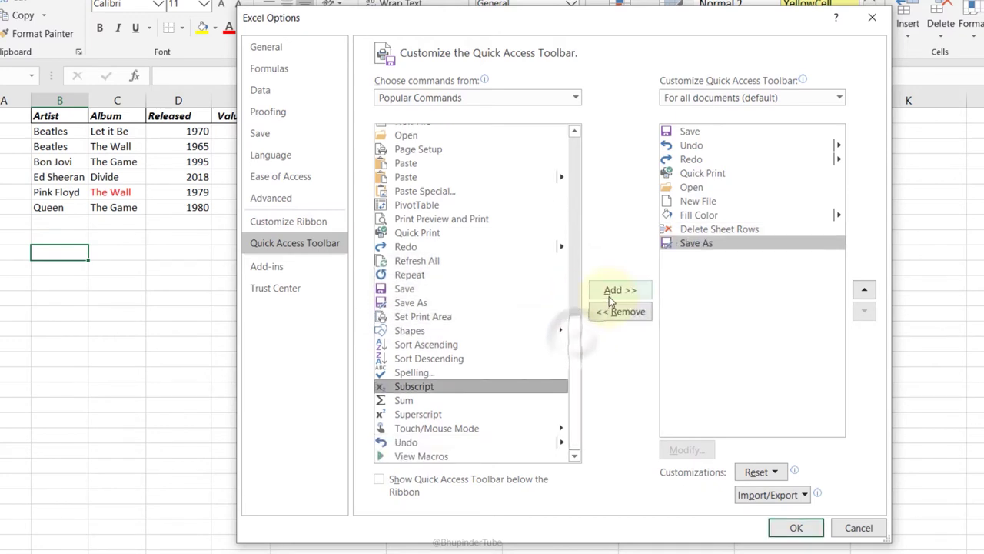
click(620, 290)
click(419, 414)
click(619, 290)
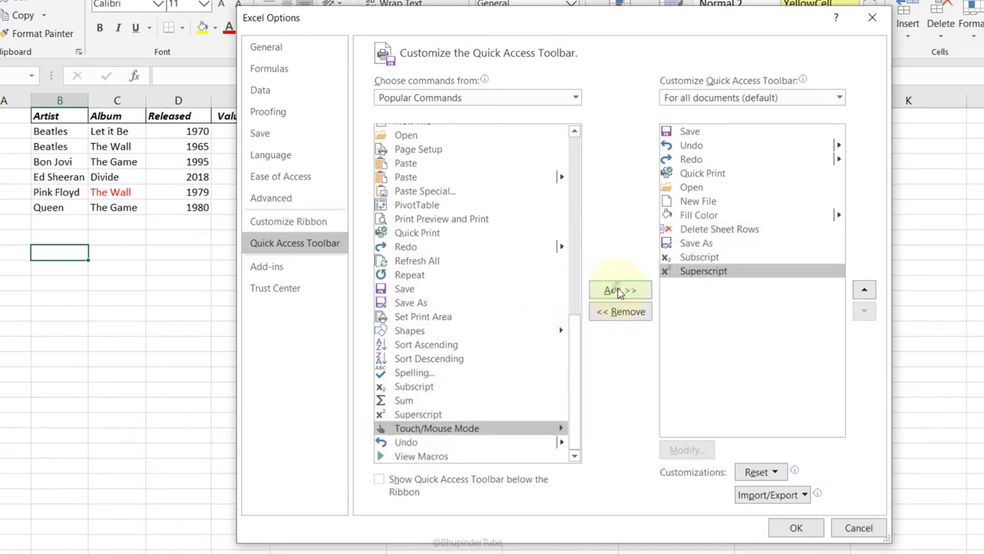
Step: Add the PivotTable, Paste Special and Format Painter commands to the Quick Access Toolbar
drag(575, 410, 575, 401)
click(402, 216)
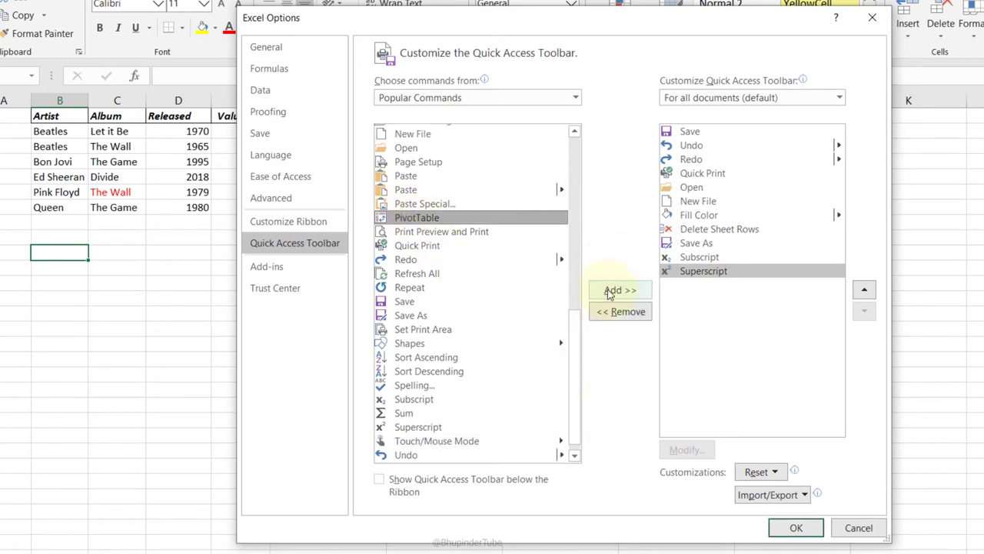
click(609, 294)
scroll(563, 338, up, 1)
click(546, 241)
click(620, 290)
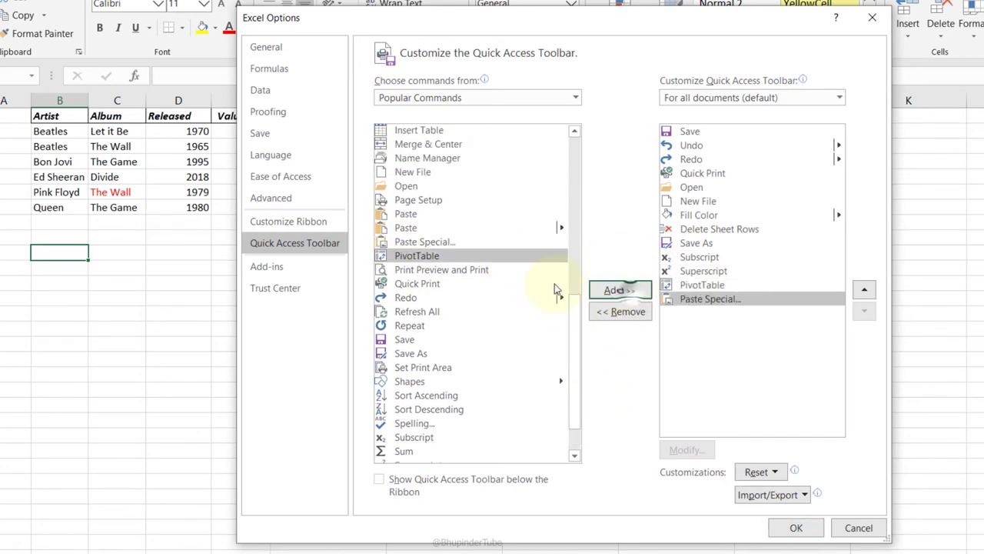
scroll(573, 286, up, 4)
click(433, 193)
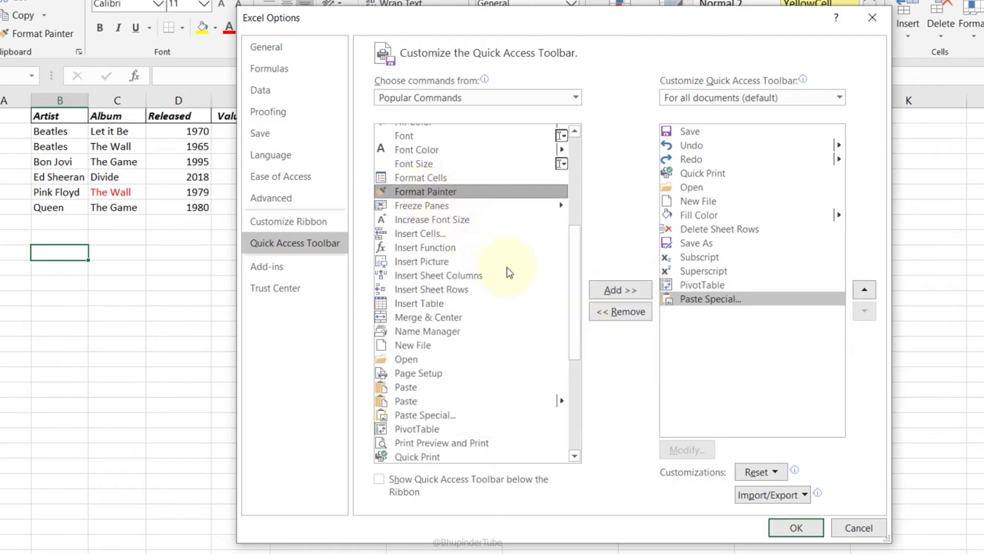
click(619, 290)
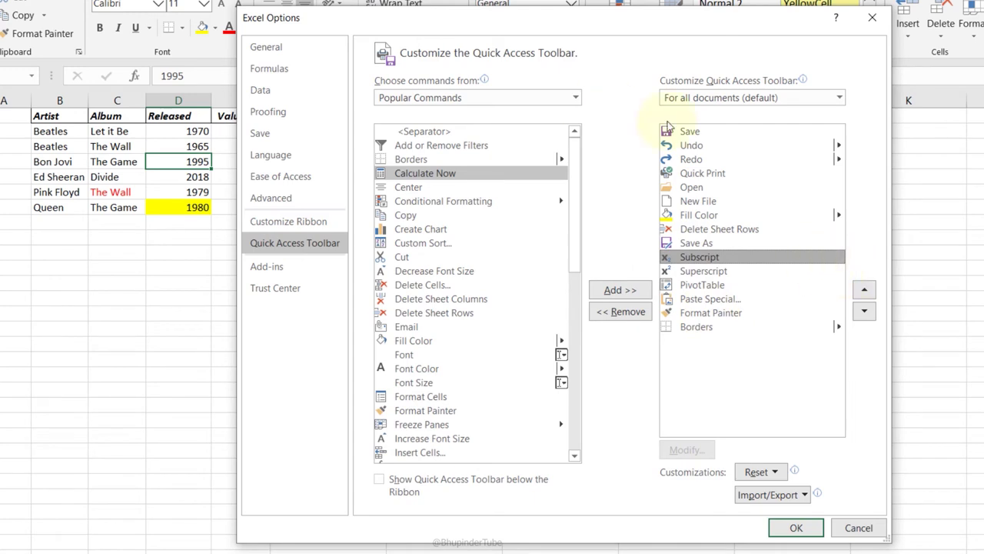
Step: Move Subscript up the Quick Access Toolbar order until it sits directly after Redo
click(864, 293)
click(864, 293)
click(864, 293)
click(864, 293)
click(864, 292)
click(864, 293)
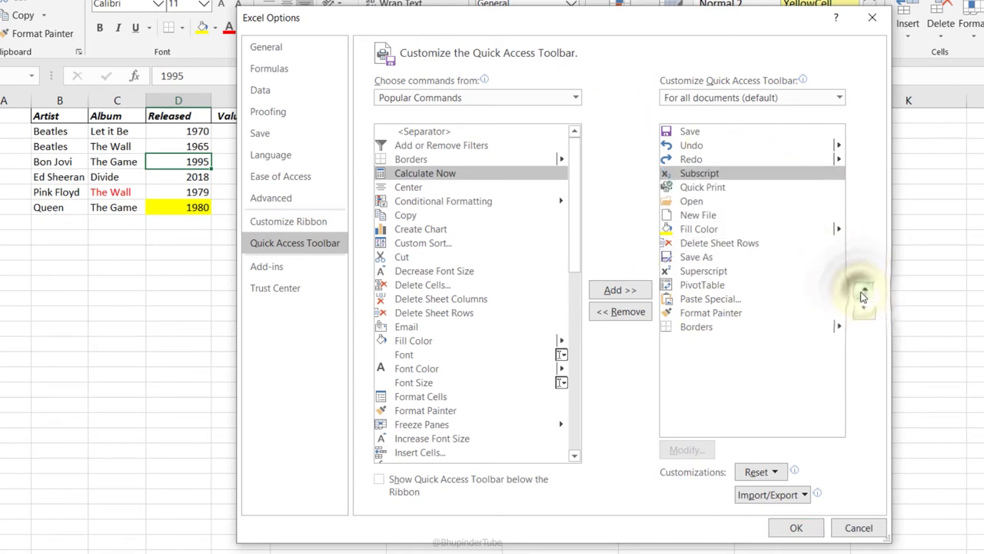
Step: Move Superscript up to directly after Subscript in the Quick Access Toolbar order and save the customization
click(704, 271)
click(864, 289)
click(864, 289)
click(864, 289)
click(864, 289)
click(864, 289)
click(864, 289)
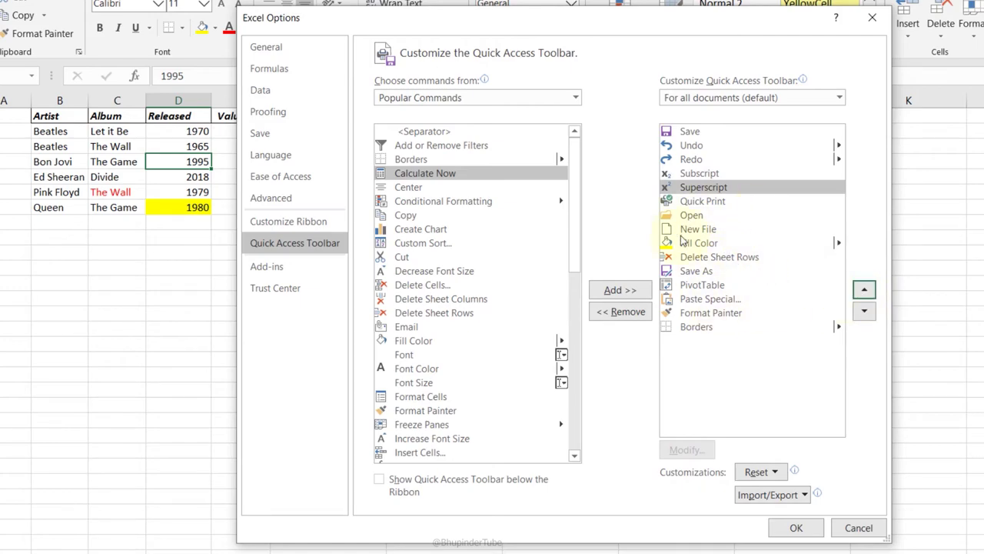
click(796, 528)
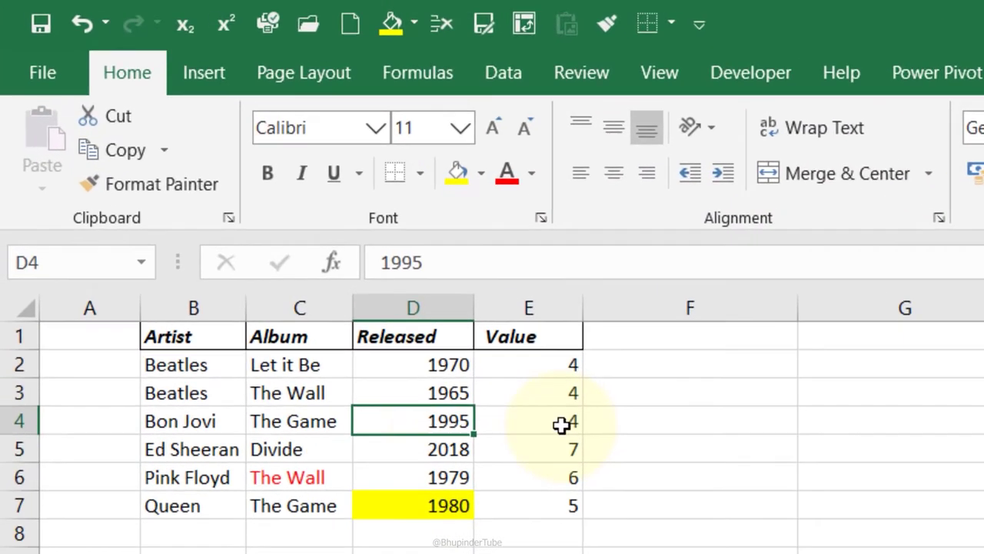
Step: Format the value in cell E4 as superscript with the Quick Access Toolbar command
click(258, 161)
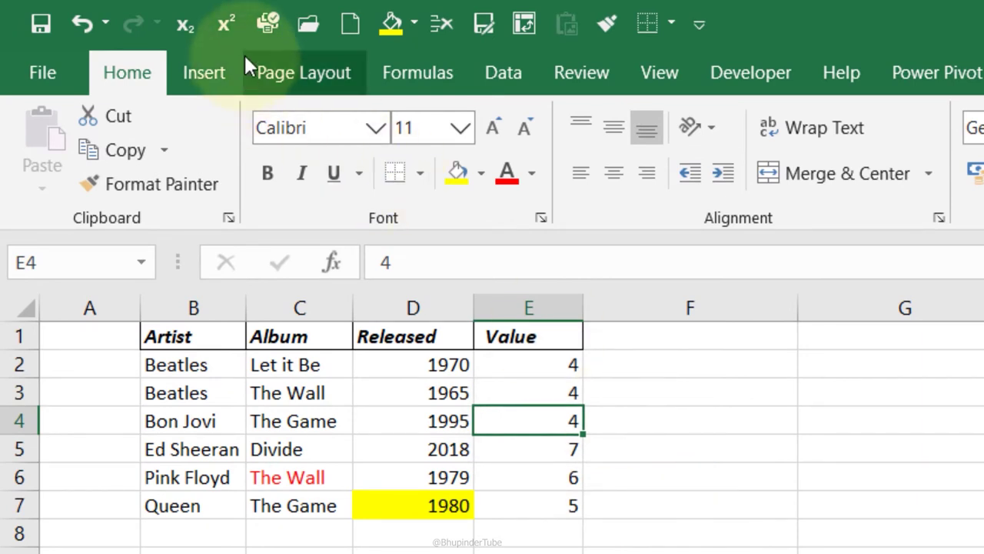
click(230, 27)
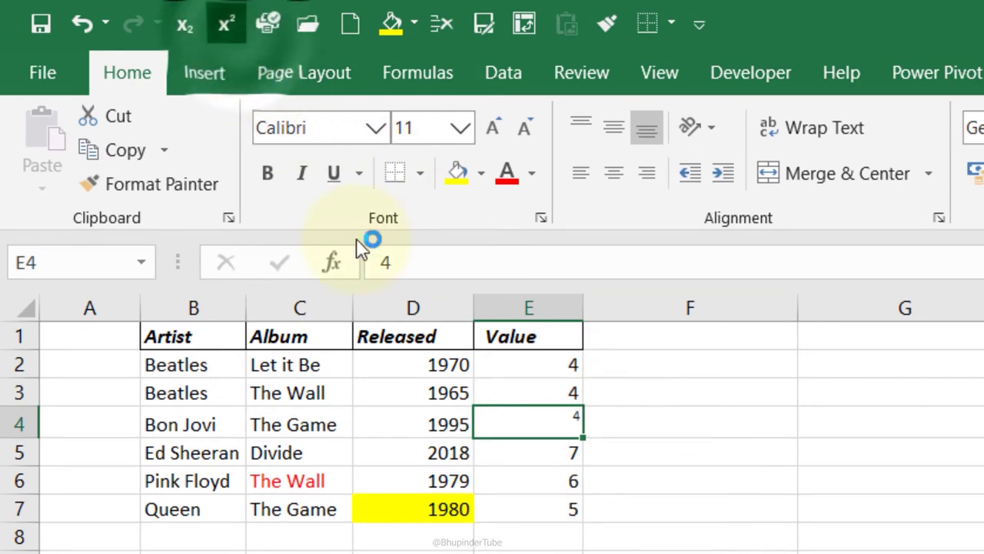
Step: Format the value in cell E5 as superscript with the Quick Access Toolbar command
click(549, 455)
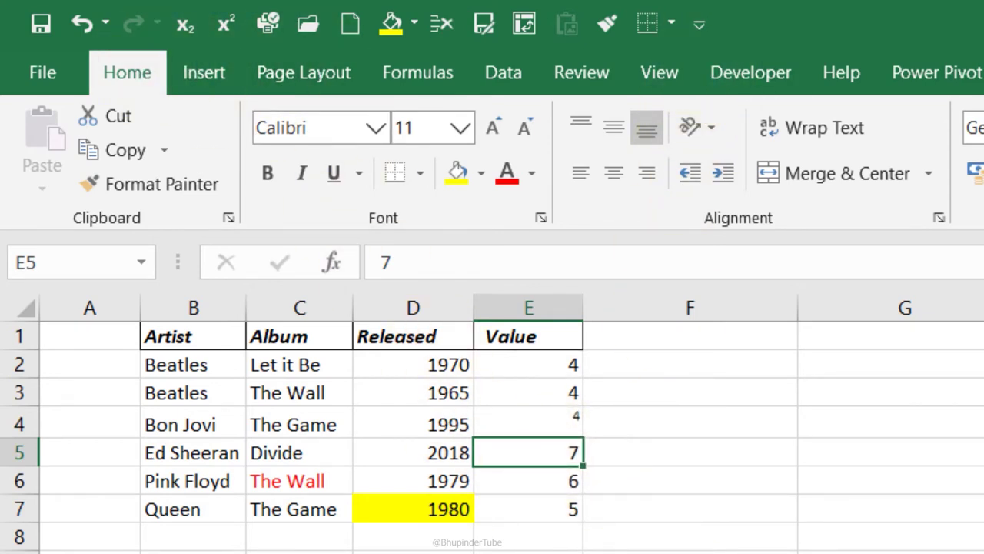
key(alt)
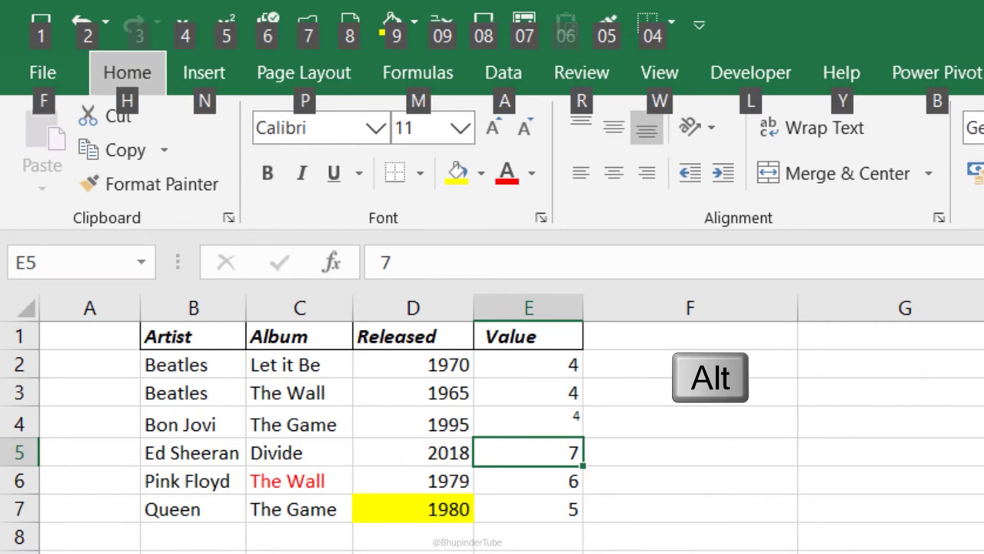
key(5)
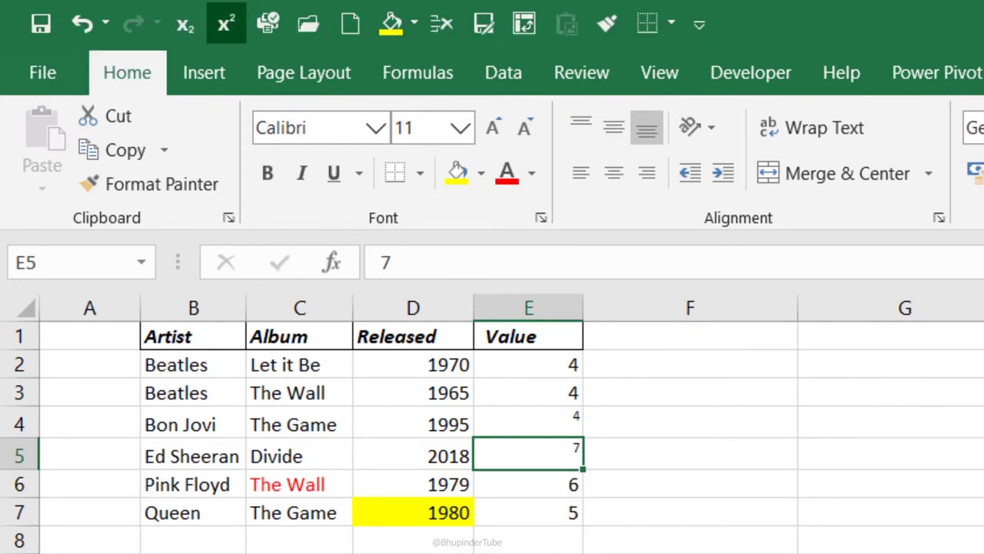
click(528, 483)
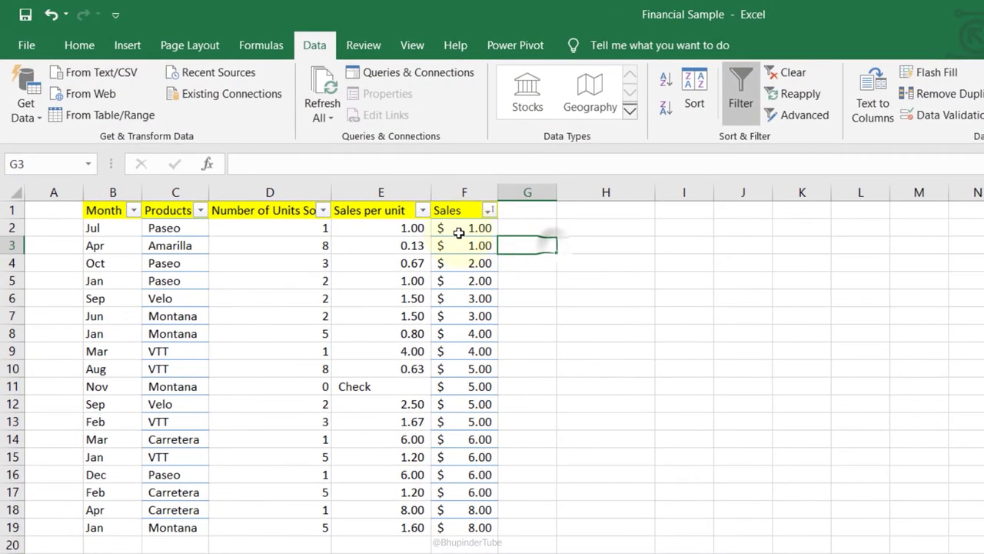
Step: Insert a clustered column chart of the Sales values in F2:F19 and add an exponential trendline to it
drag(458, 232, 456, 527)
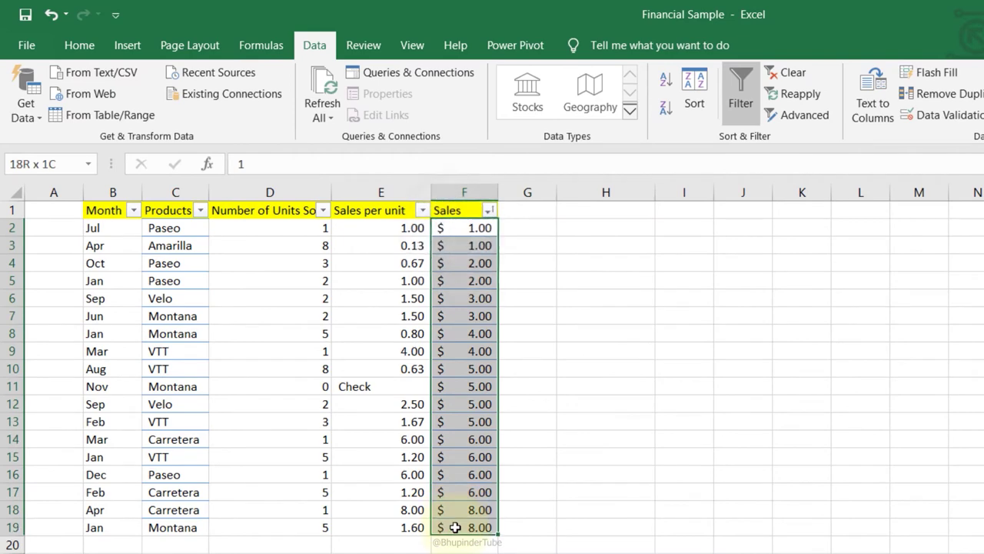
click(129, 45)
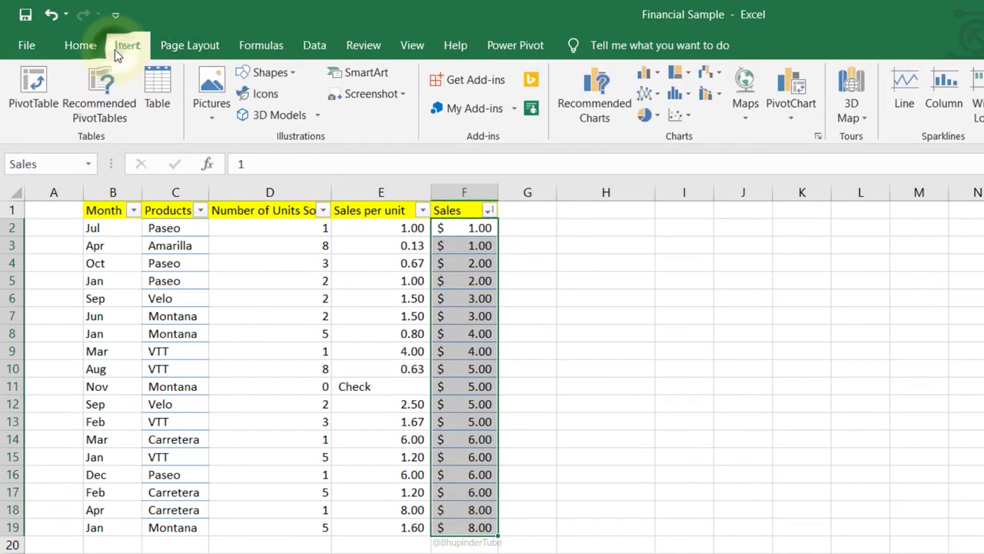
click(651, 78)
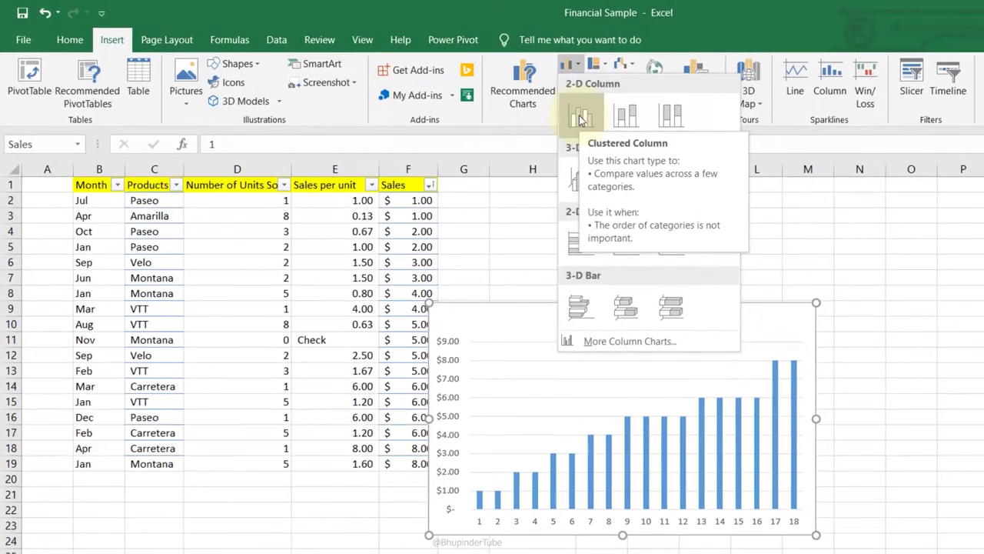
click(659, 128)
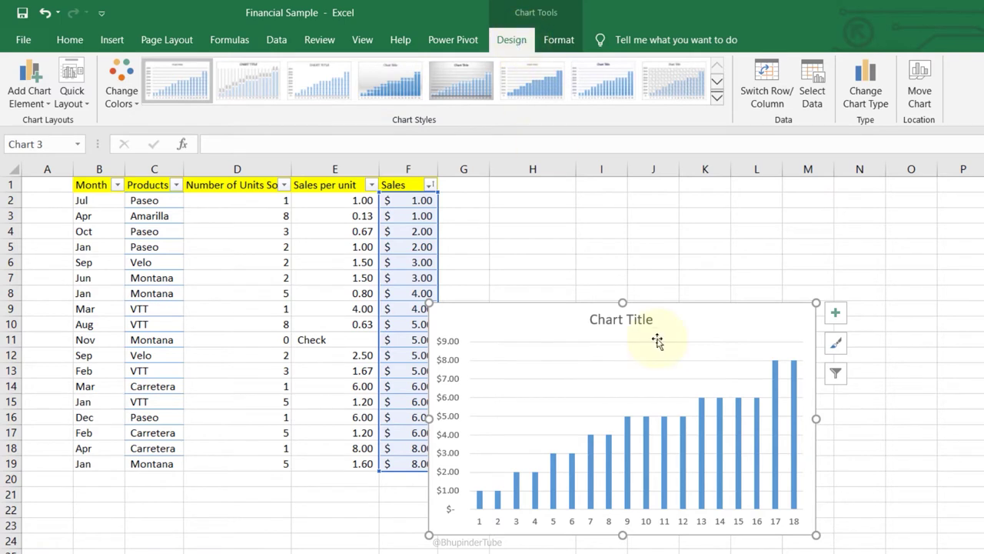
click(30, 108)
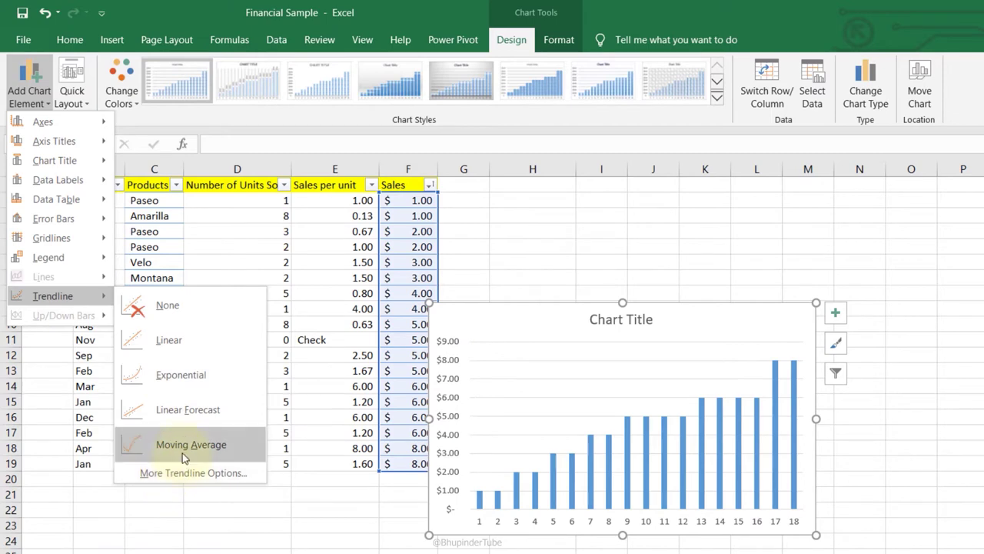
click(178, 380)
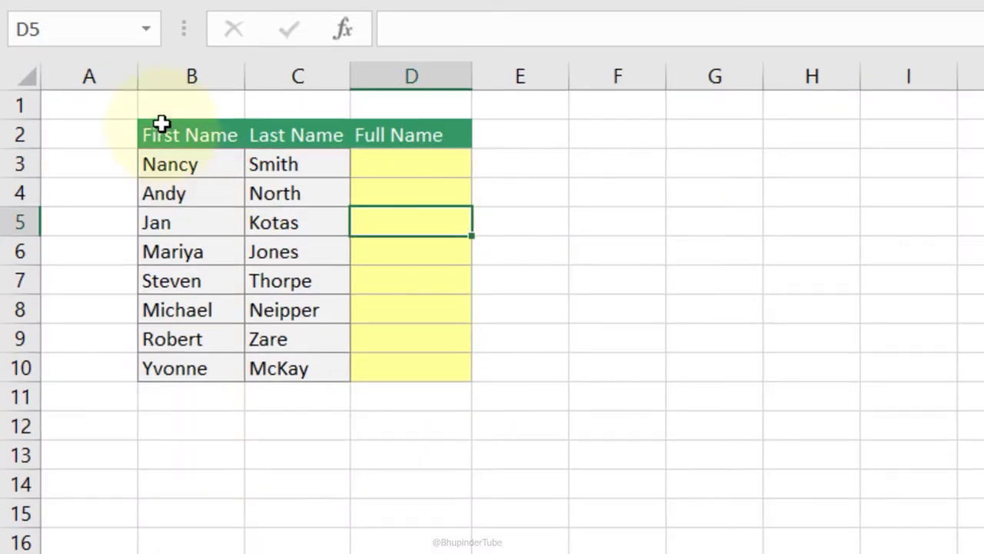
Step: Combine first and last name in D3 with =B3 &" " & C3 and fill the formula down to D10
click(192, 77)
click(302, 73)
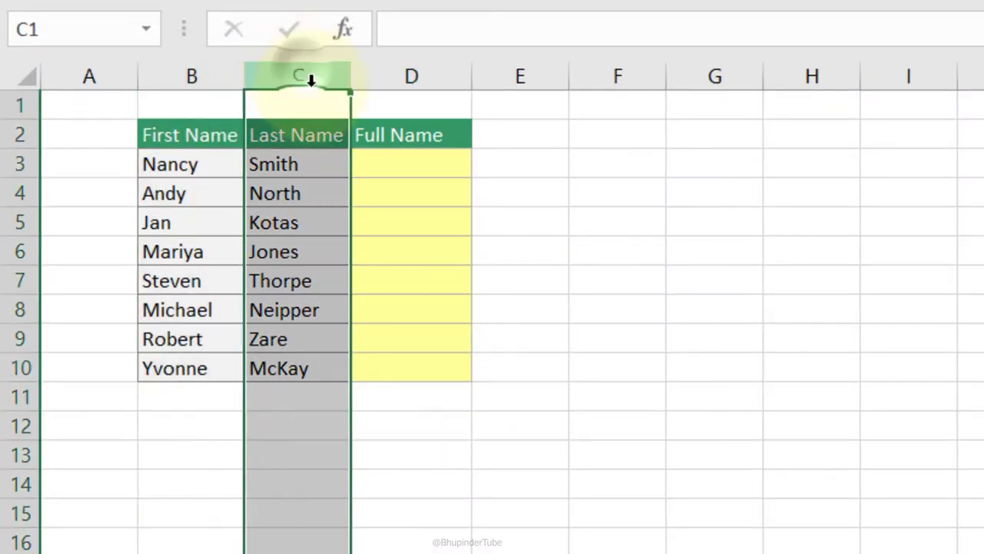
click(450, 164)
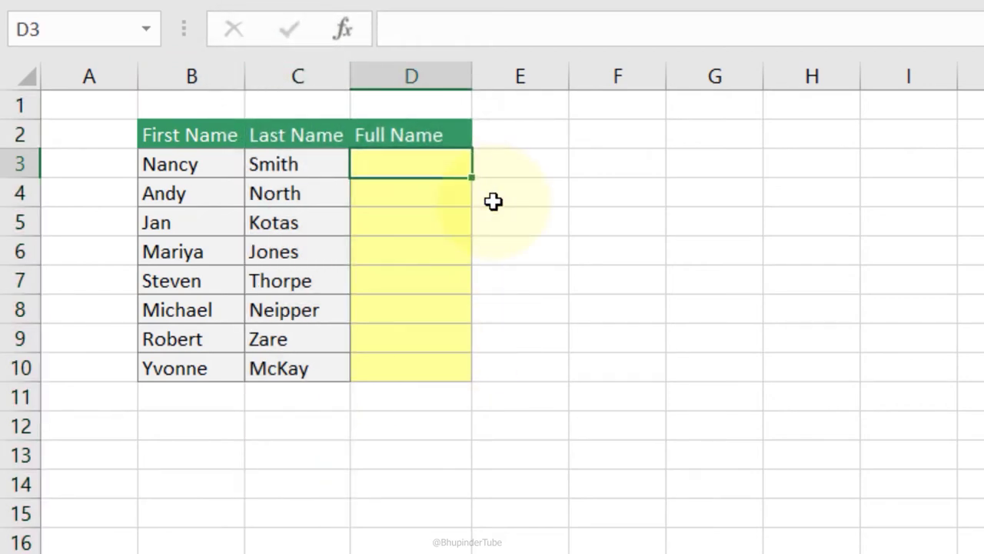
text(=)
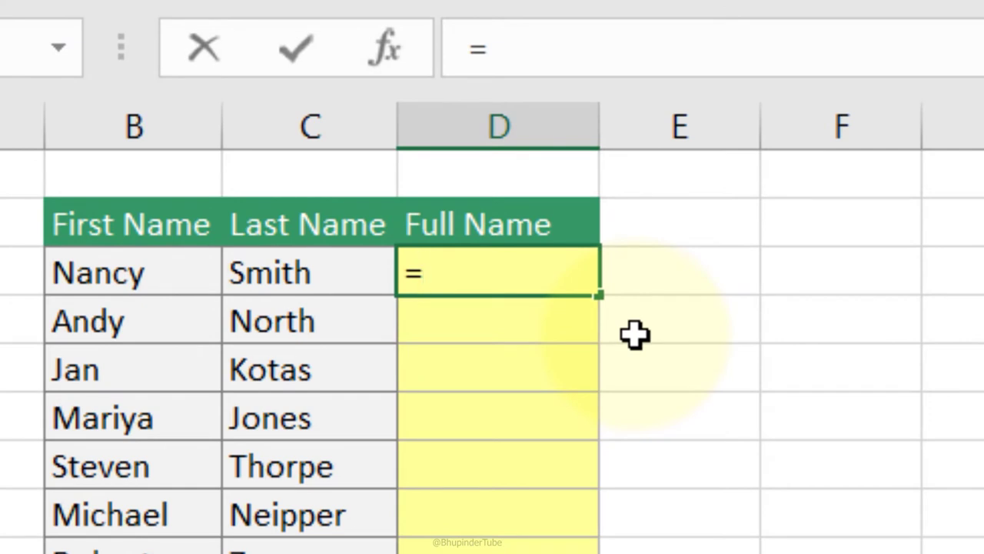
click(158, 272)
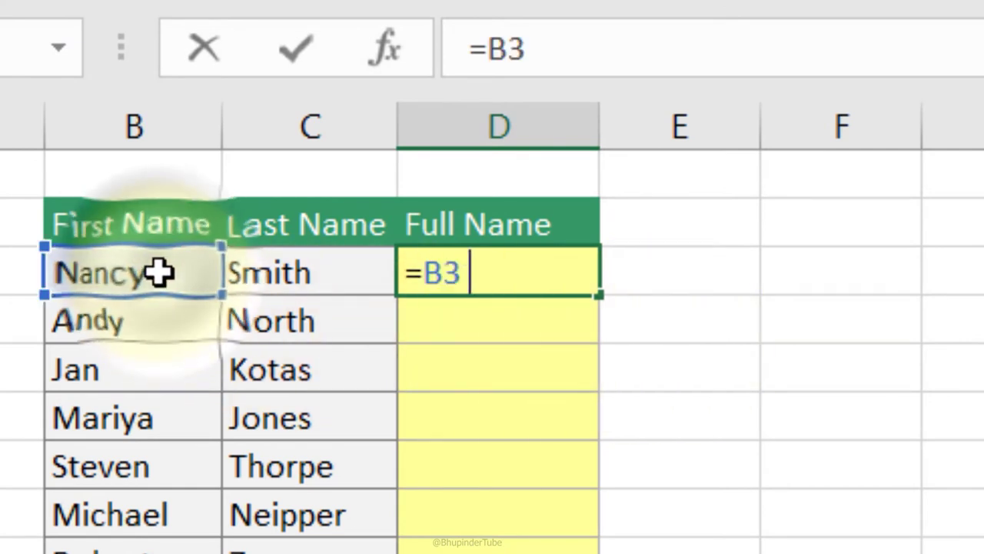
text(&)
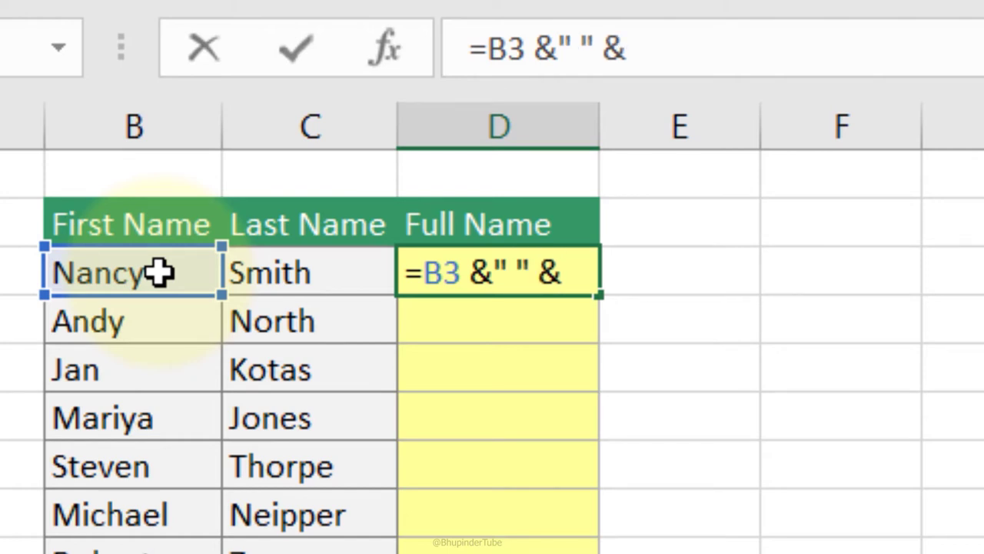
text(" " &)
click(300, 286)
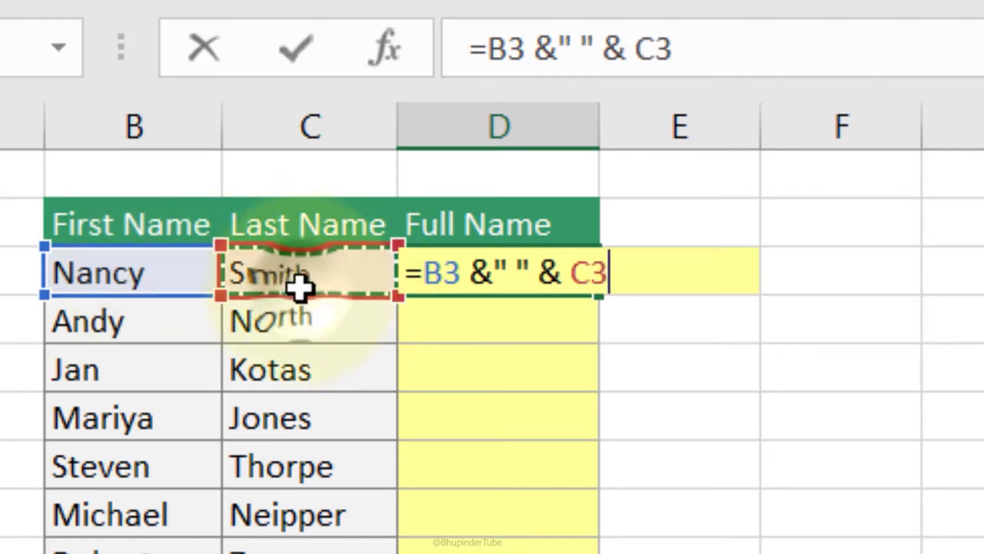
key(Return)
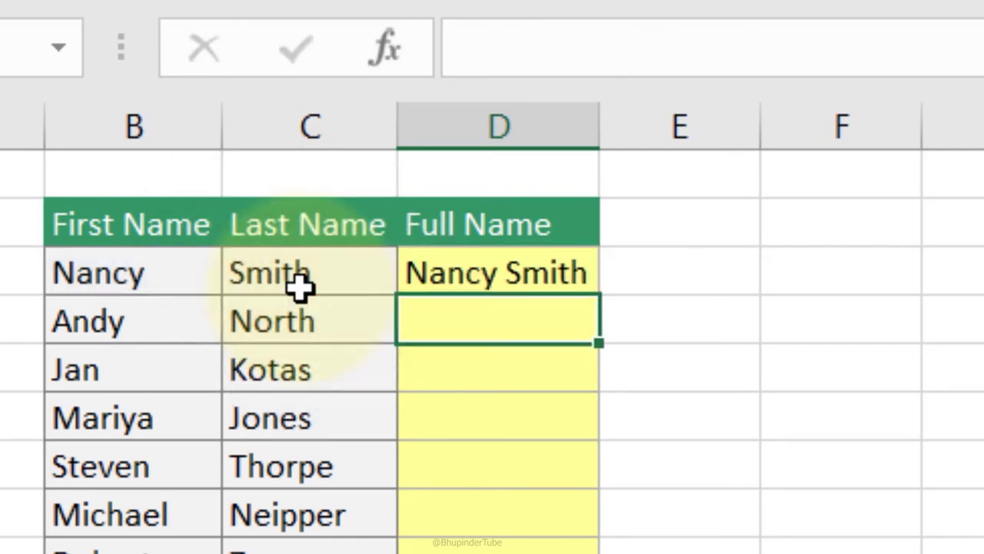
click(537, 267)
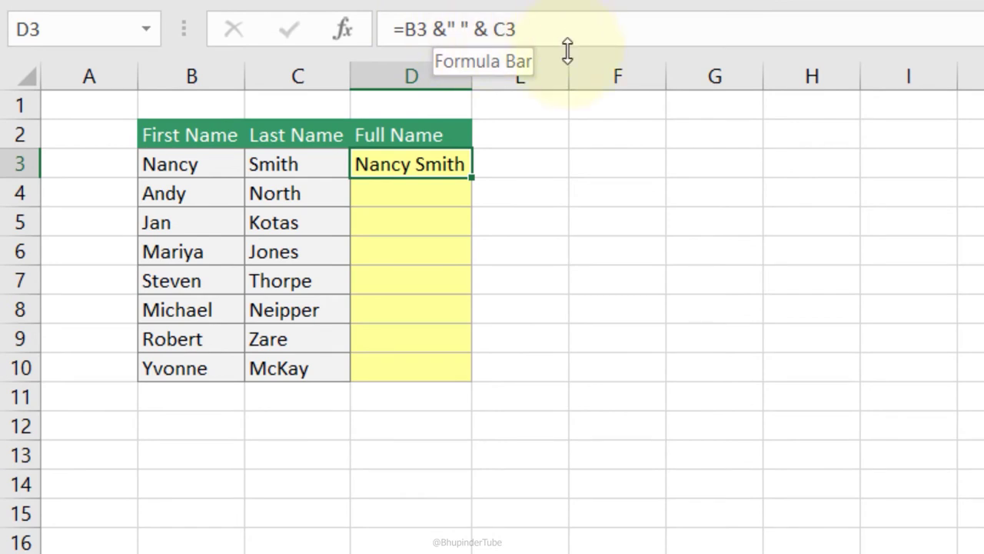
double_click(473, 175)
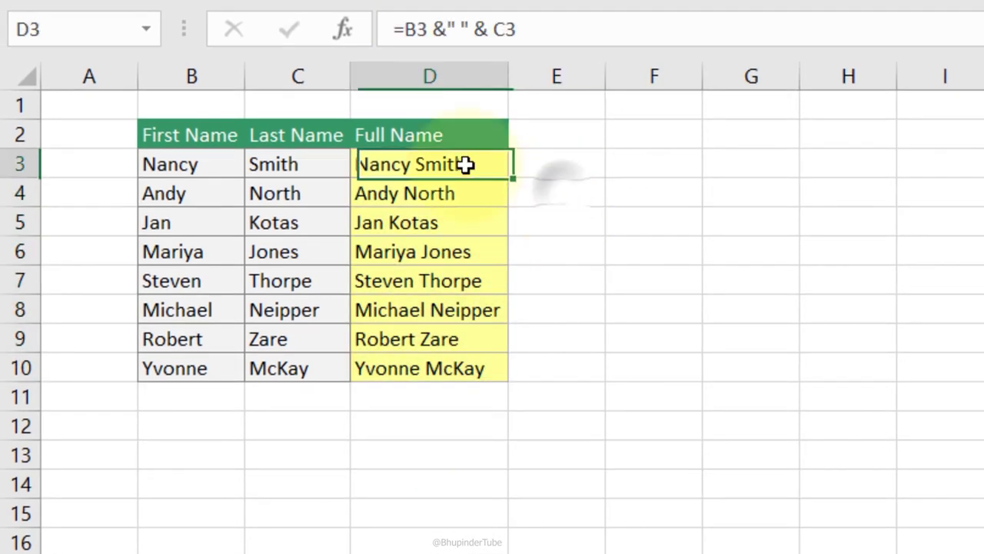
Step: Replace the full-name formulas in D3:D10 with their values and check the cells' contents
drag(468, 164, 467, 369)
key(ctrl+c)
key(ctrl+v)
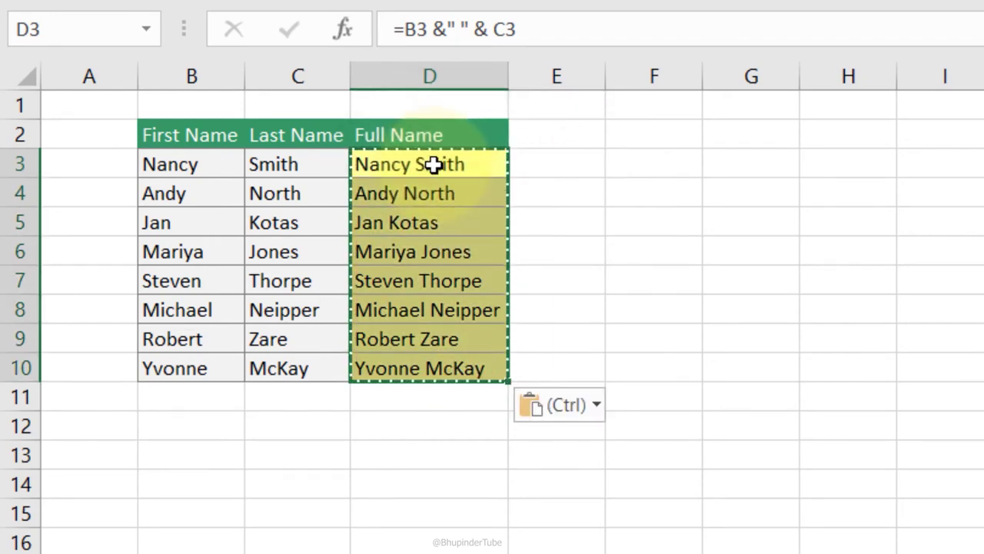
click(589, 411)
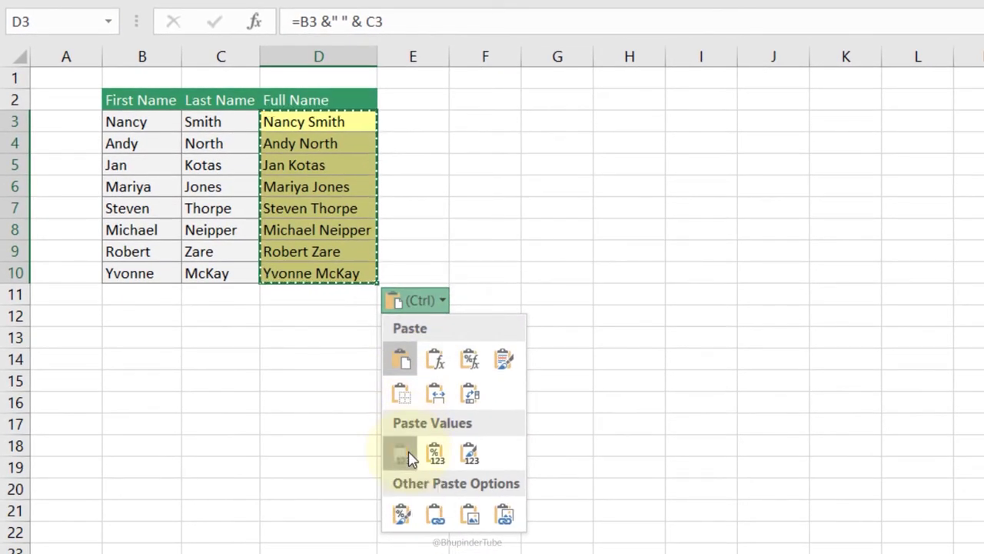
click(403, 454)
click(334, 185)
click(335, 138)
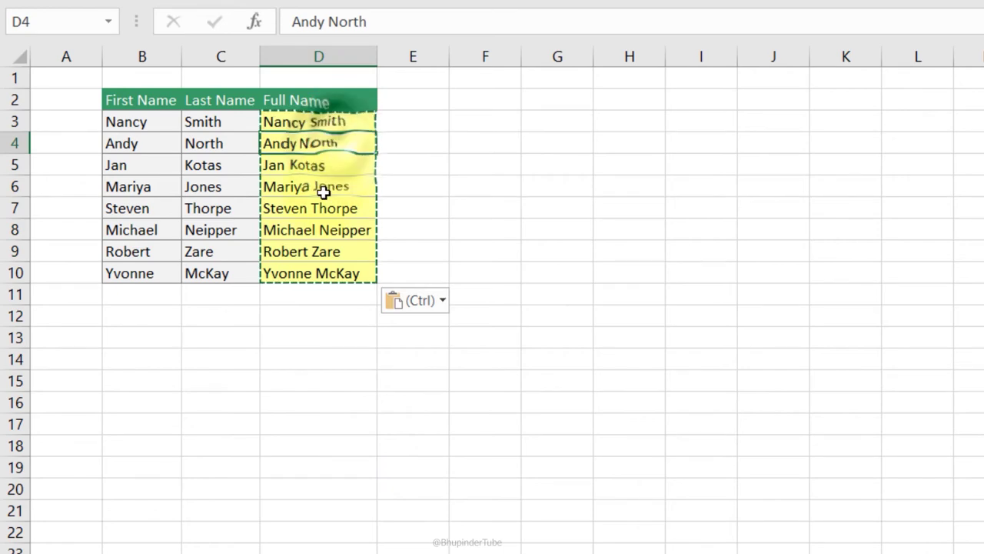
click(318, 207)
click(318, 252)
click(318, 143)
click(318, 275)
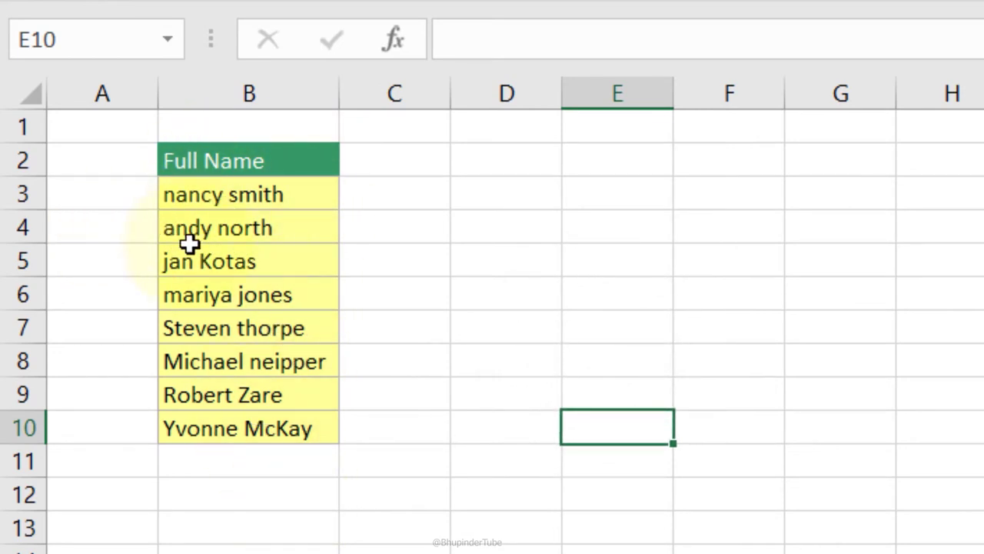
Step: Enter =PROPER(B3) in cell C3 and fill the formula down to C10
click(231, 195)
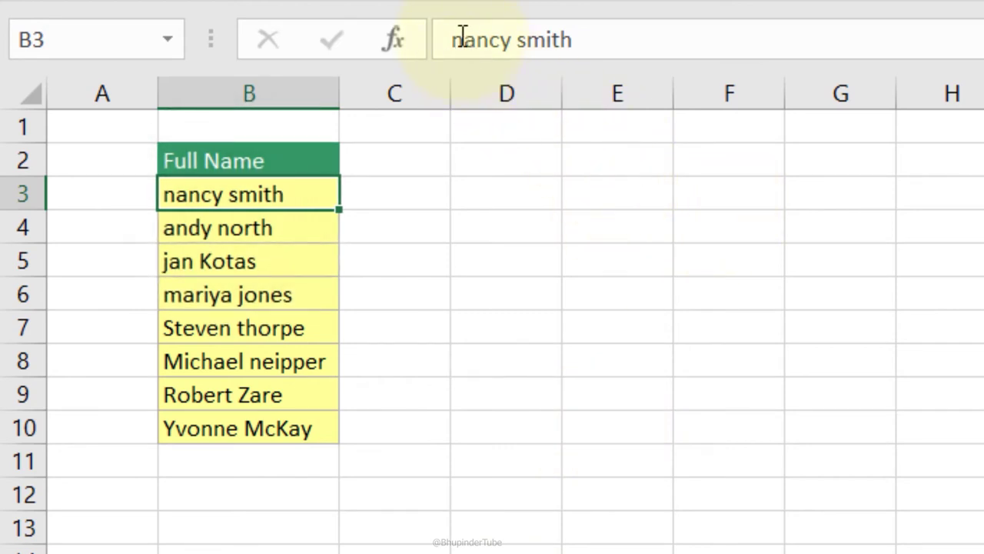
click(415, 193)
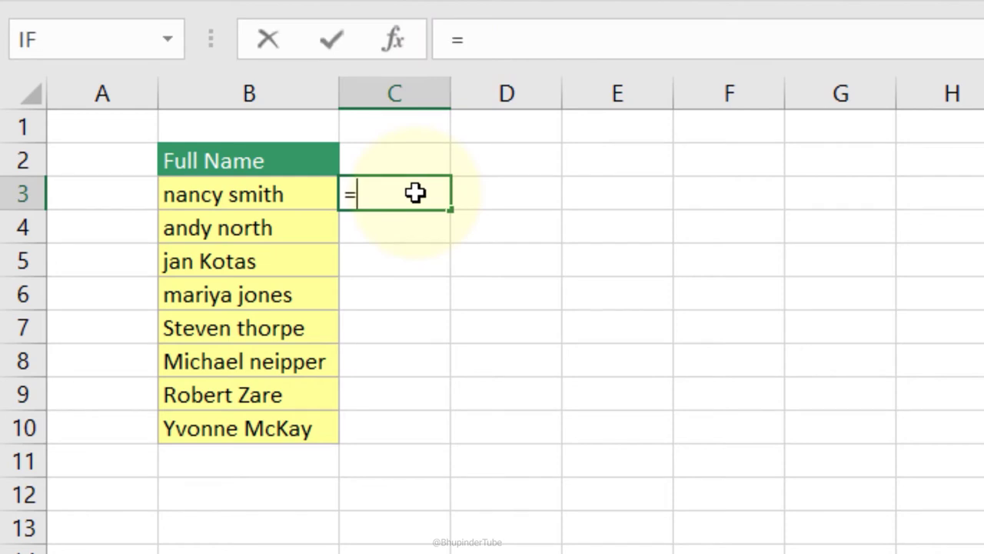
text(=prop)
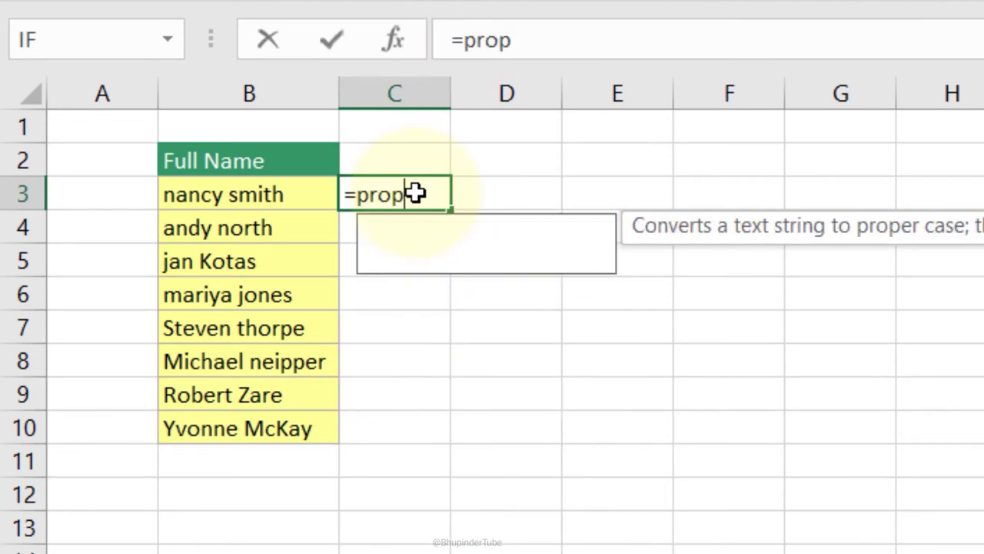
key(Tab)
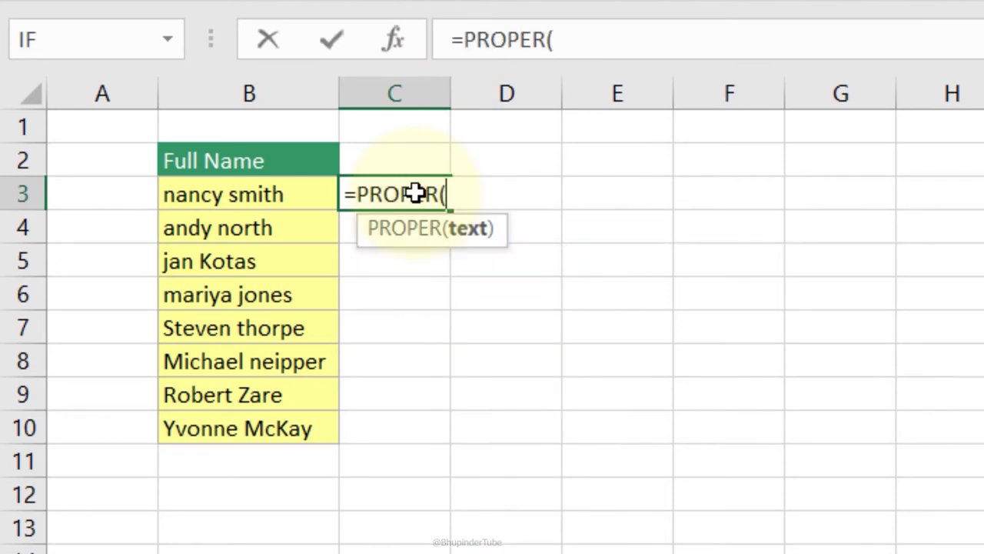
click(241, 187)
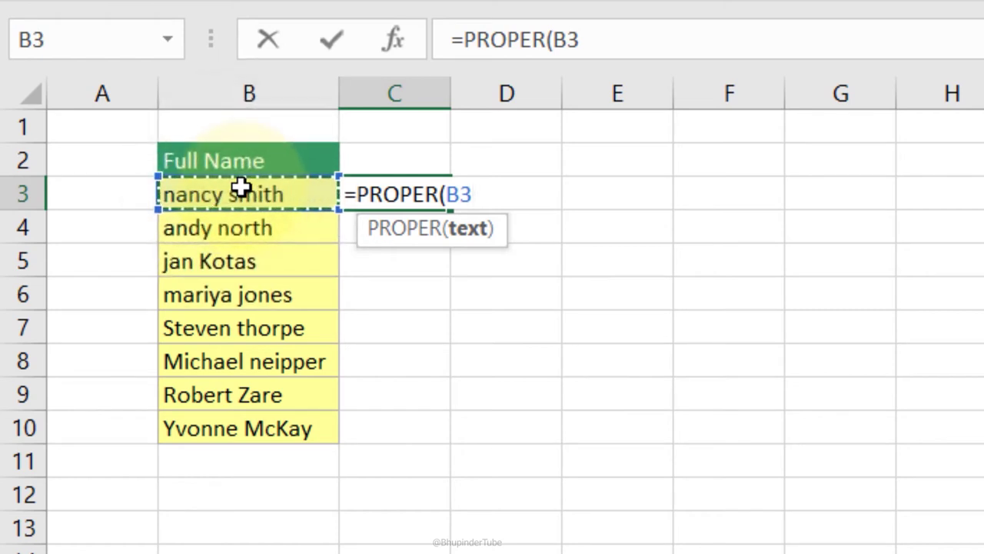
key(Return)
click(408, 196)
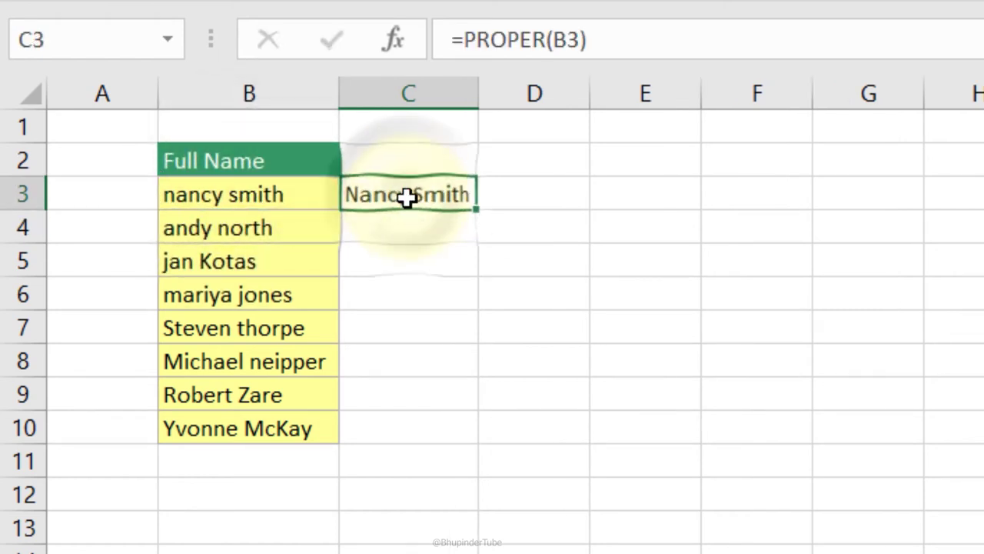
double_click(478, 211)
Step: Paste the proper-case names from C3:C10 over B3:B10 as values and number formatting, and clear the helper cells in column C
drag(407, 194, 428, 426)
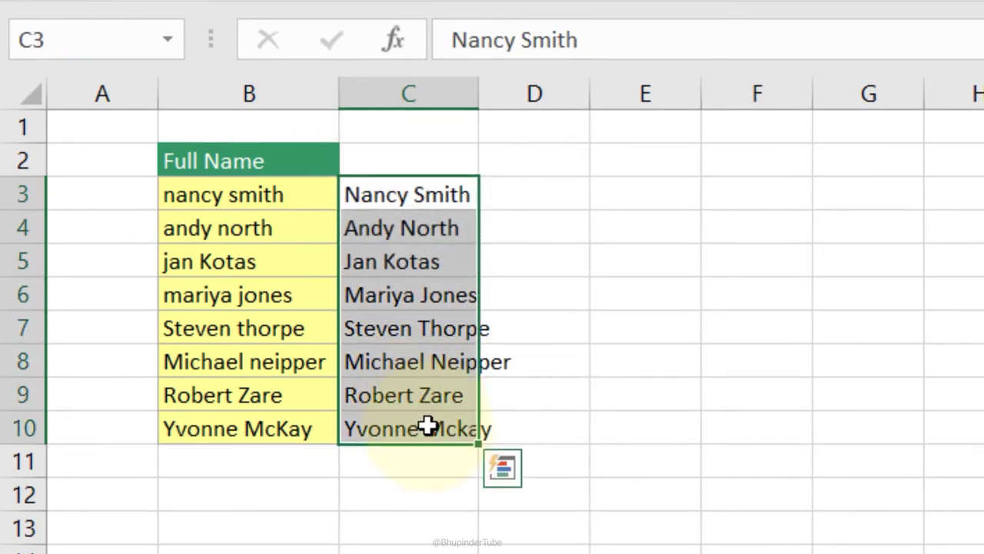
key(ctrl+c)
click(222, 197)
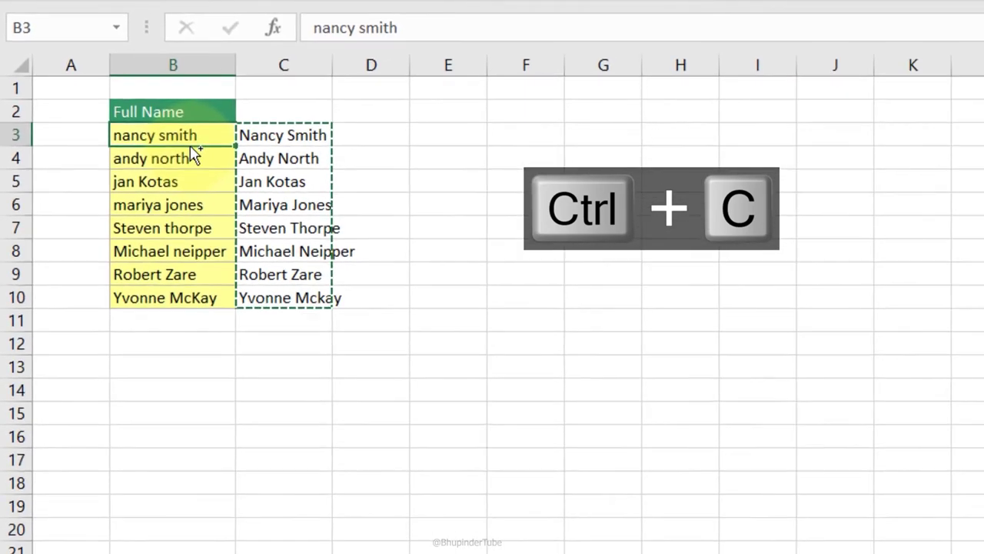
key(ctrl+shift+Down)
key(ctrl+v)
click(274, 309)
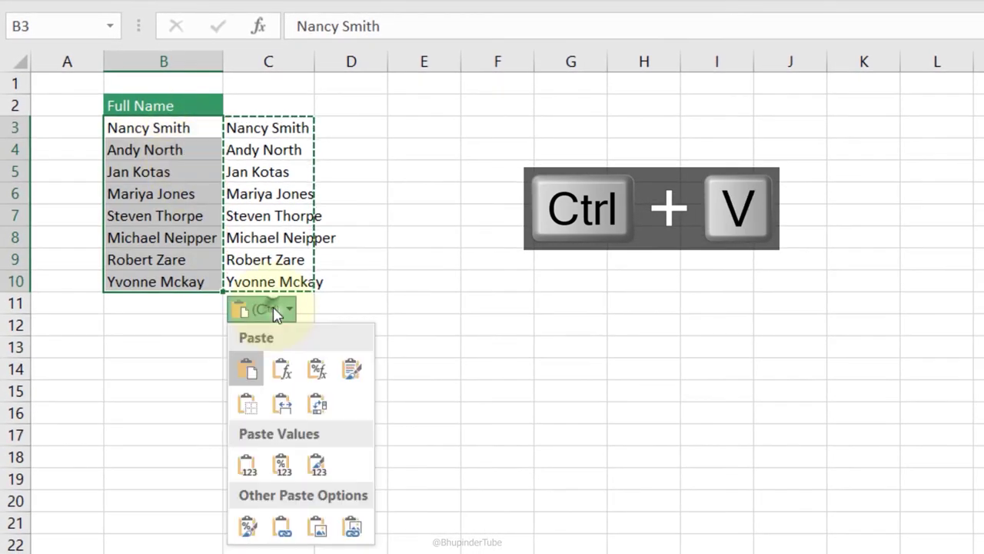
click(284, 465)
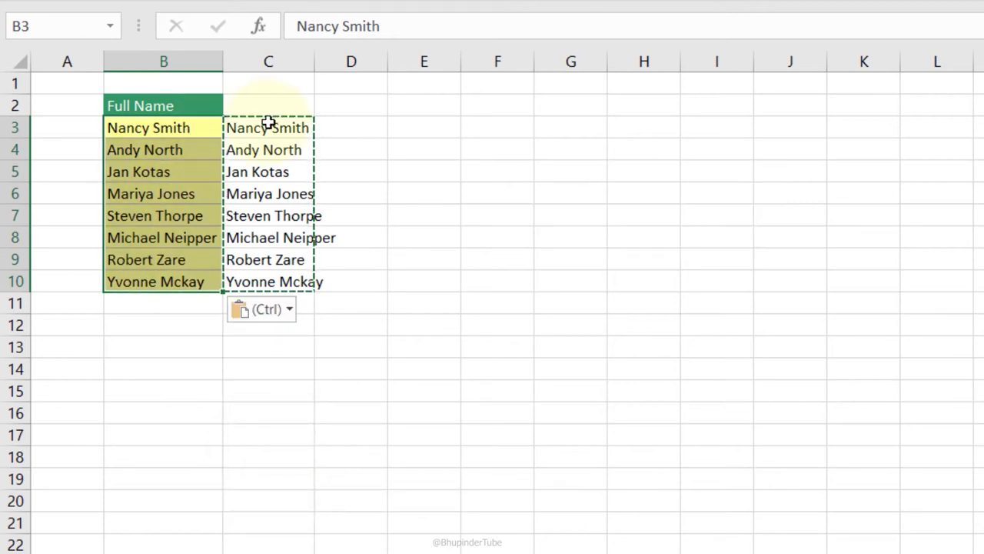
drag(269, 125, 286, 281)
key(Delete)
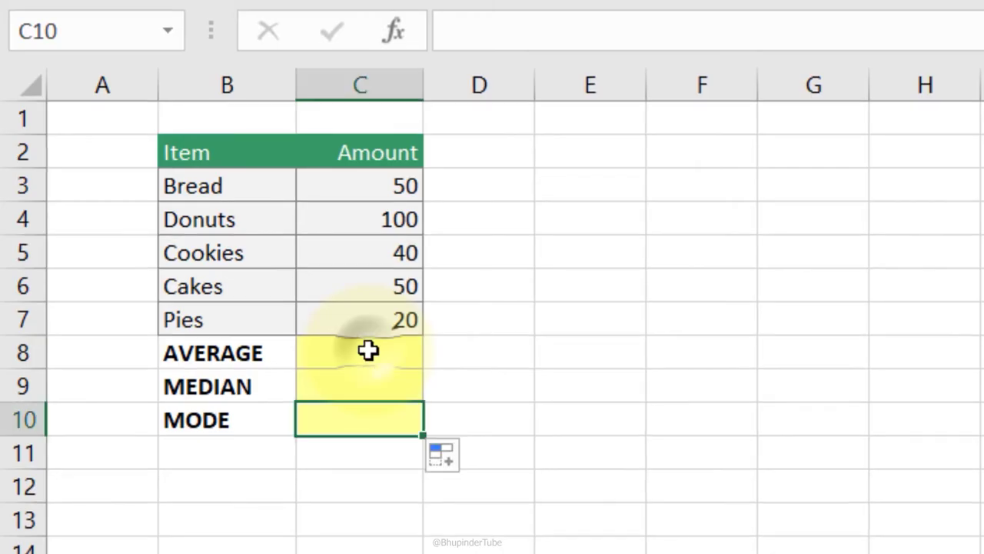
Step: Calculate the average of the amounts in cell C8 with =AVERAGE(C3:C7)
click(330, 352)
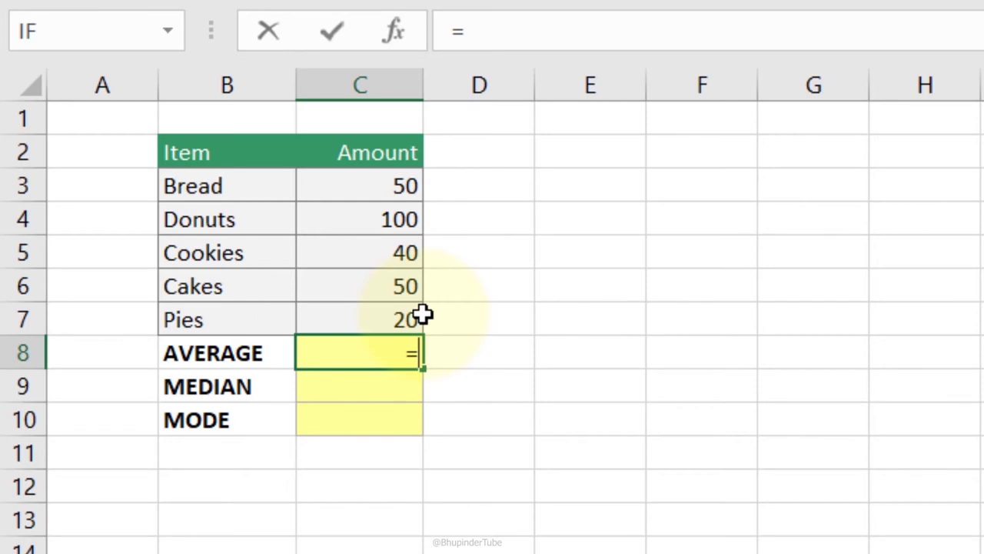
text(AVER)
key(Tab)
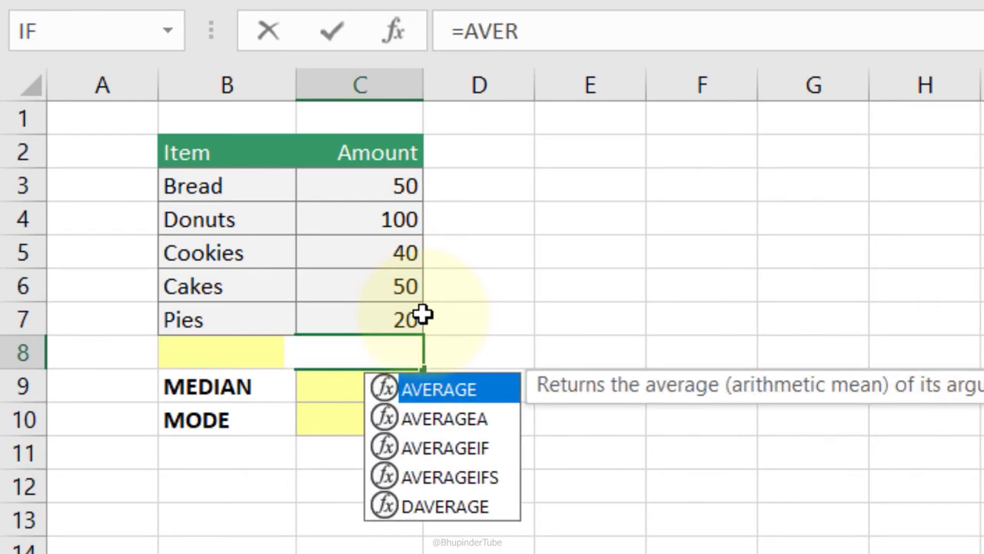
click(348, 178)
drag(349, 178, 365, 302)
key(Return)
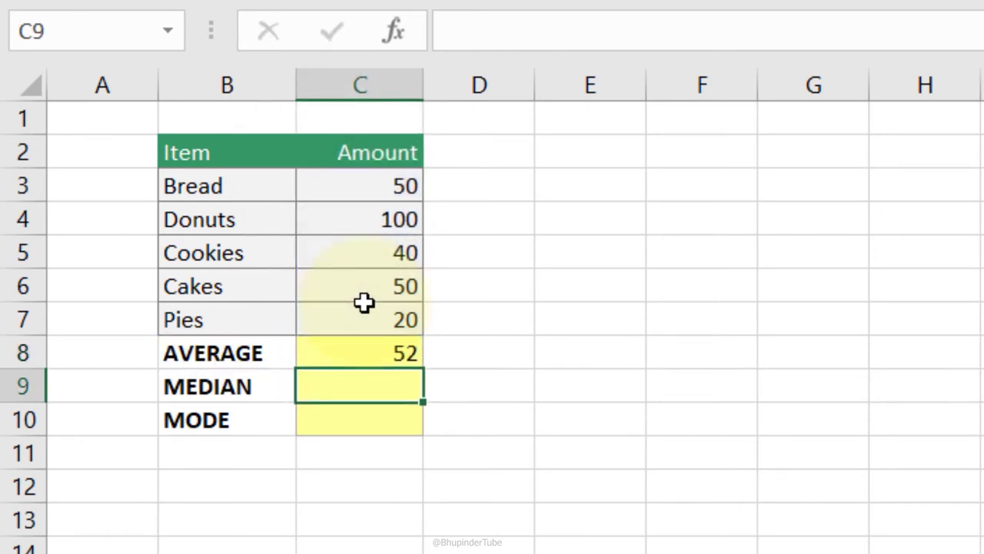
Step: Calculate the median of the amounts in cell C9 with =MEDIAN(C3:C7)
drag(354, 185, 366, 319)
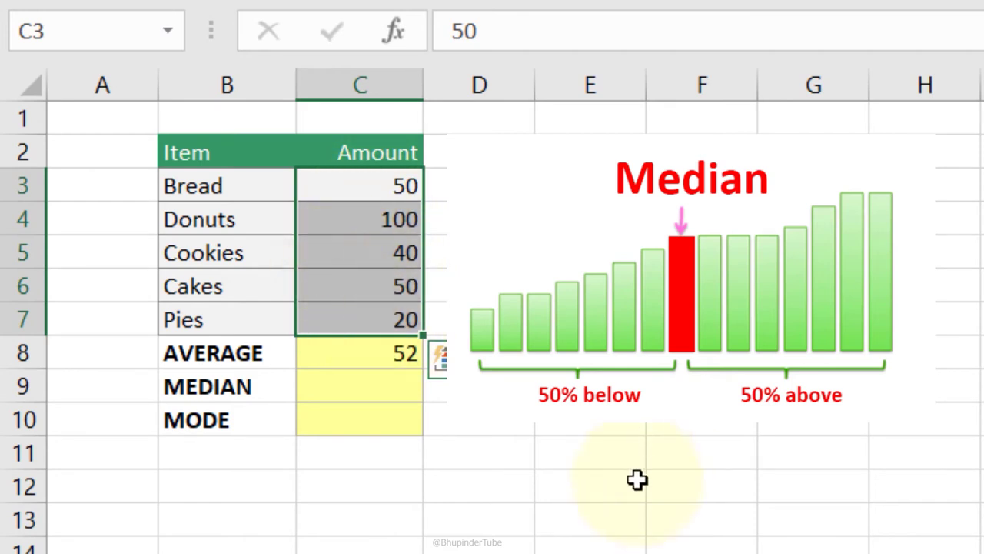
click(483, 499)
click(366, 387)
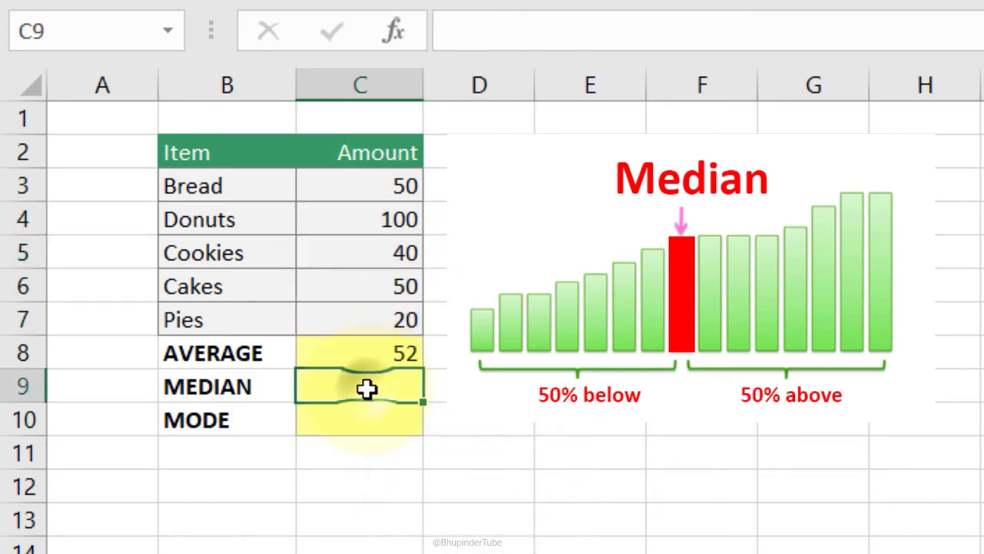
text(=)
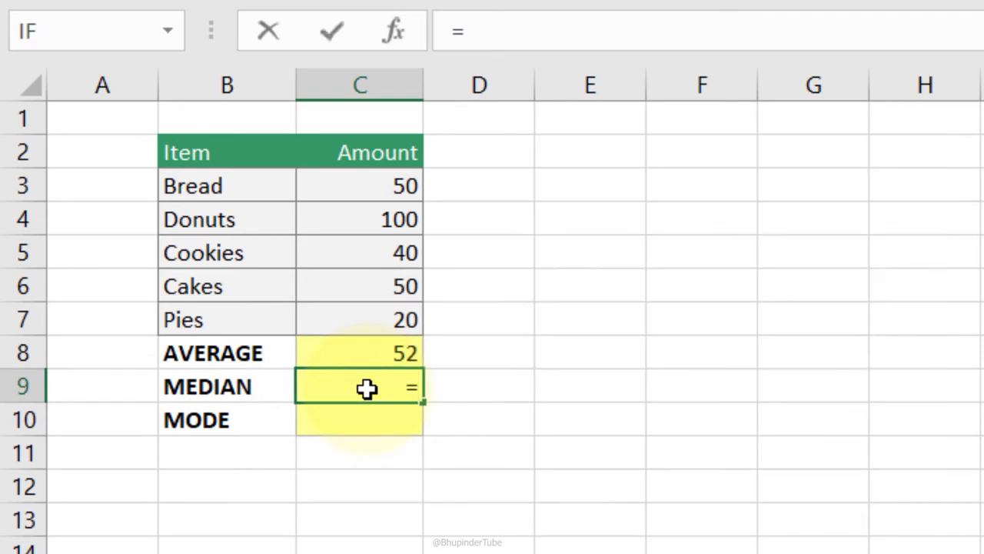
text(MEDI)
key(Tab)
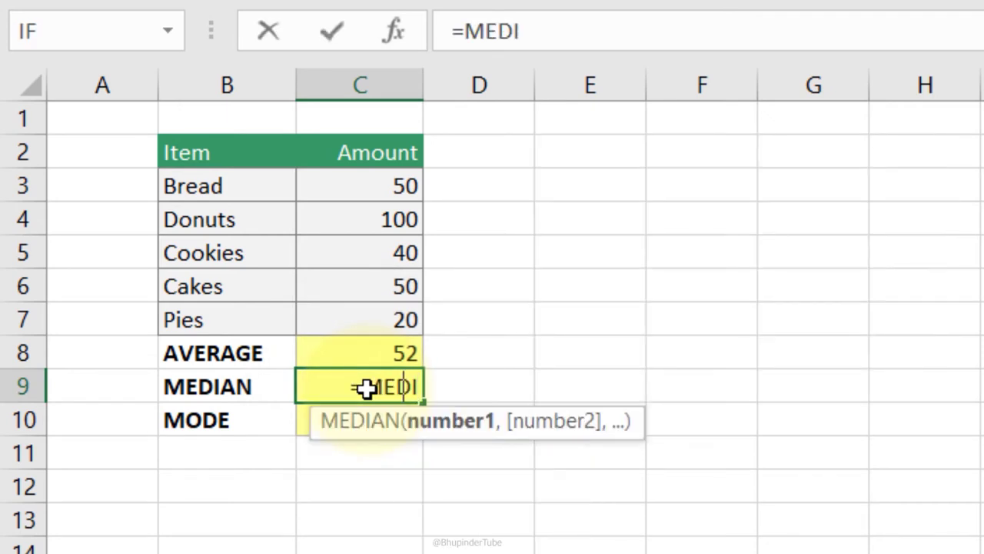
drag(397, 182, 374, 320)
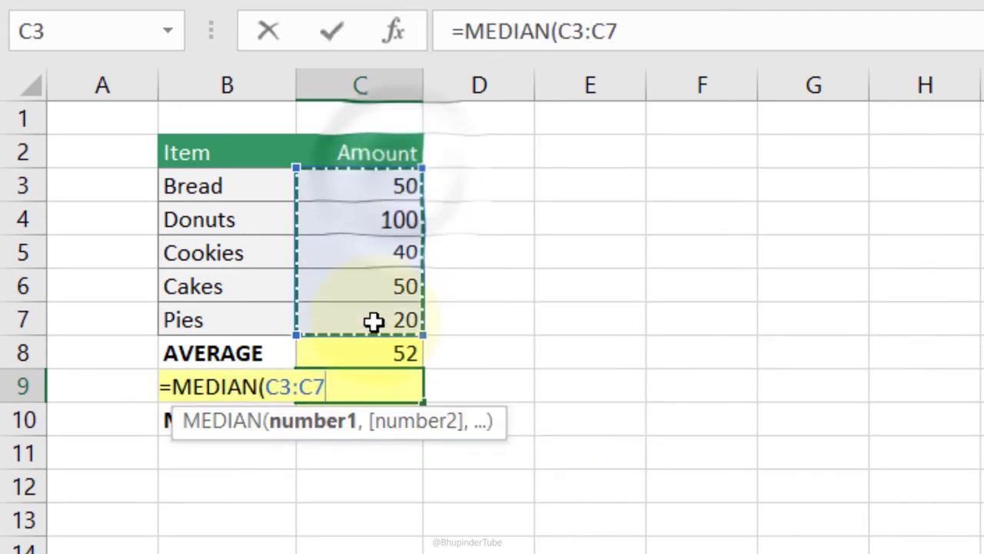
key(Return)
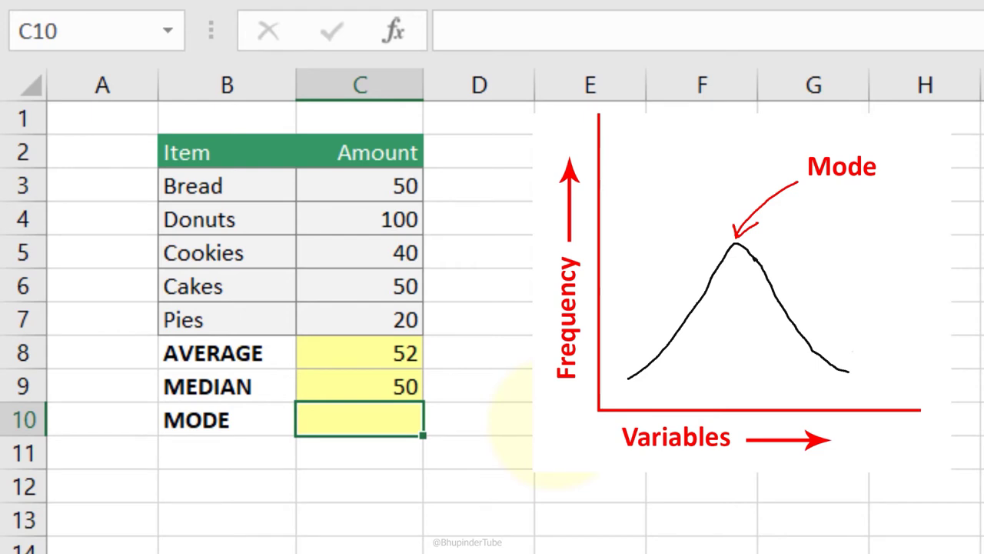
Step: Calculate the mode of the amounts C3:C7 in cell C10 with the MODE function
text(=)
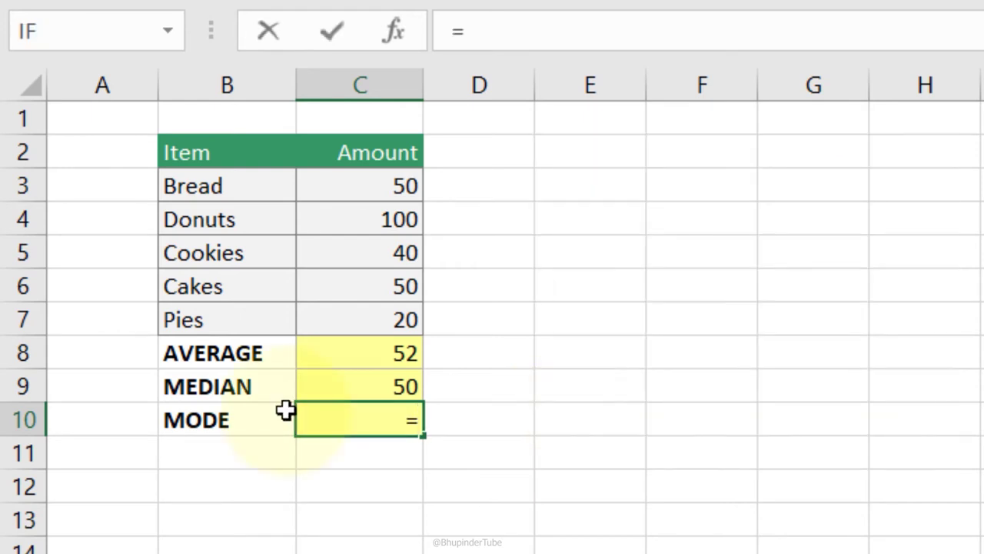
text(MODE()
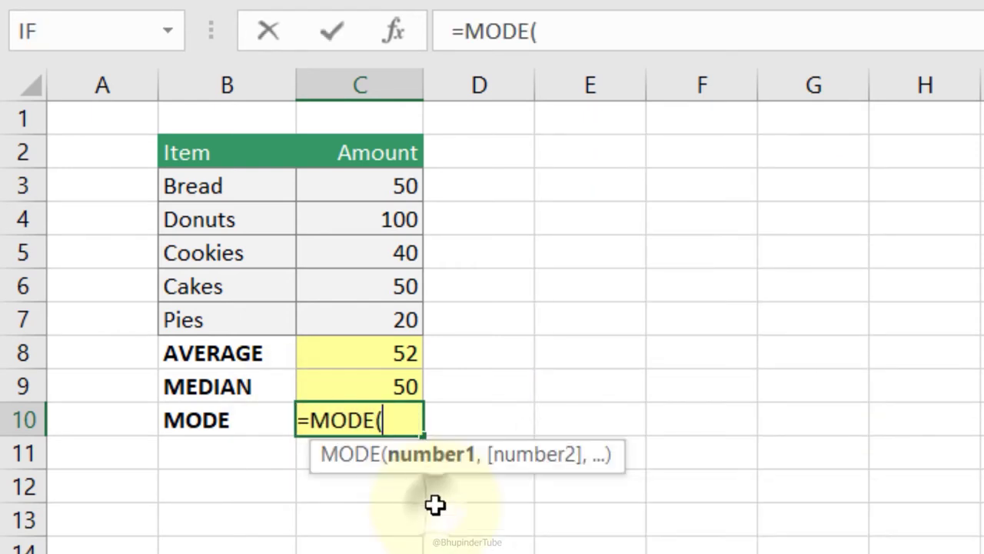
drag(399, 185, 413, 314)
key(Return)
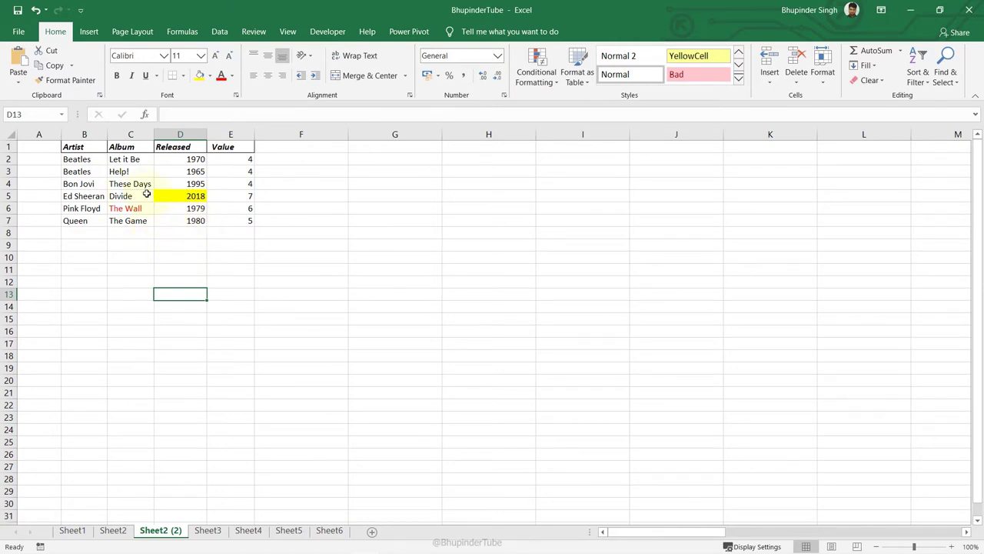
Step: Use Pick From Drop-down List to set album cell C4 to The Game and C3 to The Wall
click(126, 182)
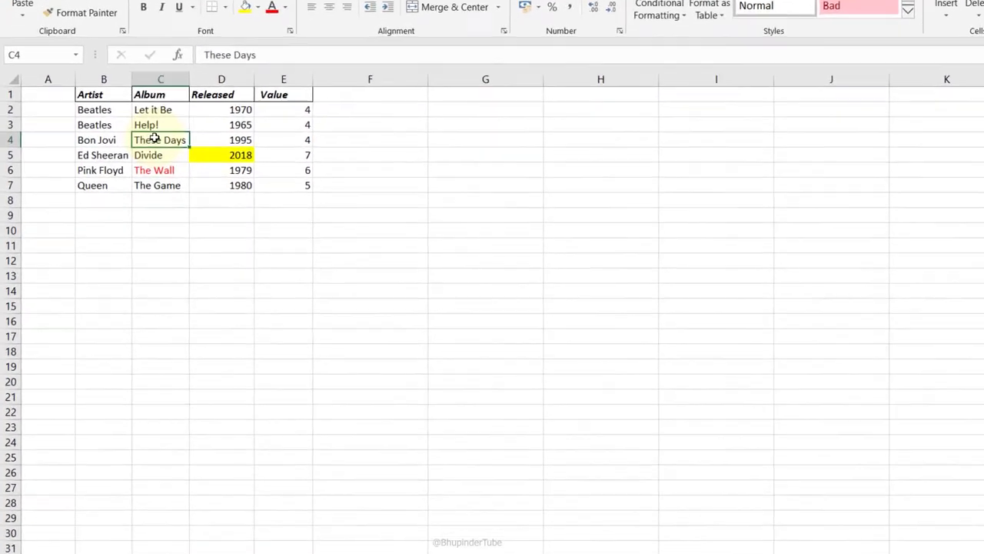
right_click(126, 183)
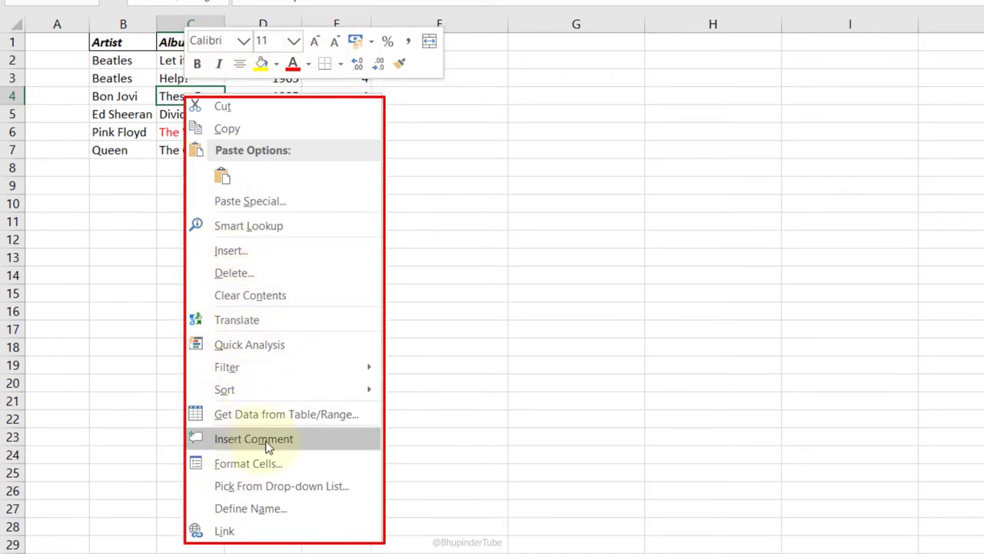
click(275, 487)
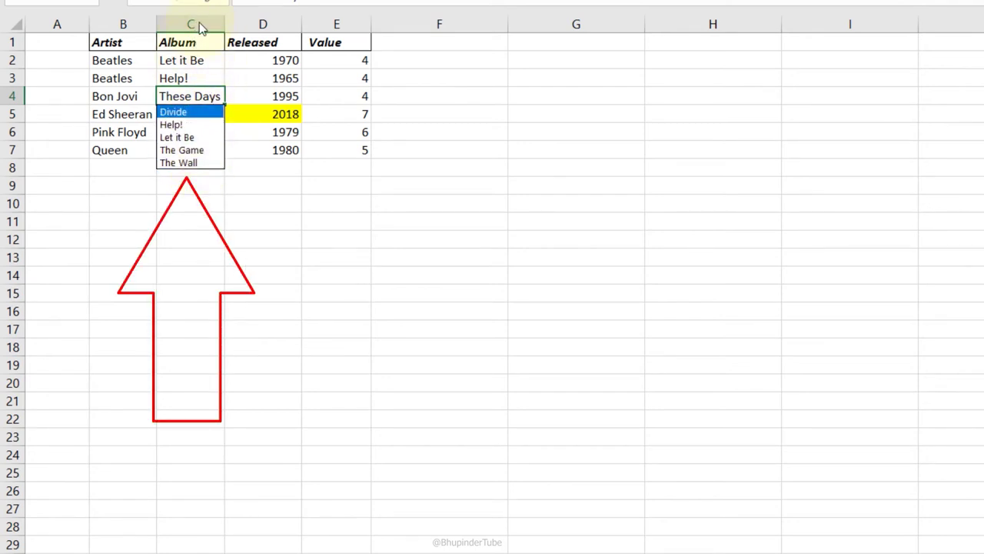
click(196, 150)
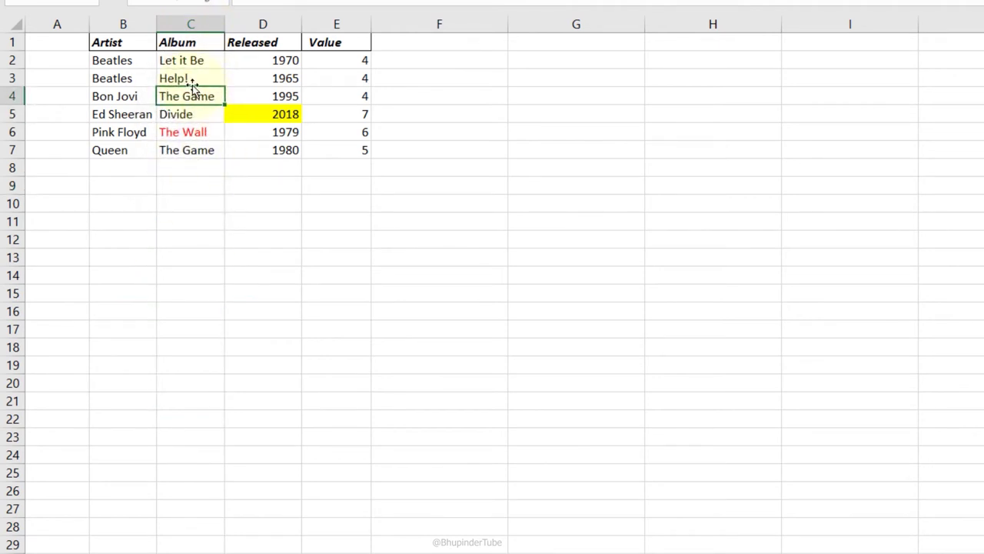
right_click(189, 80)
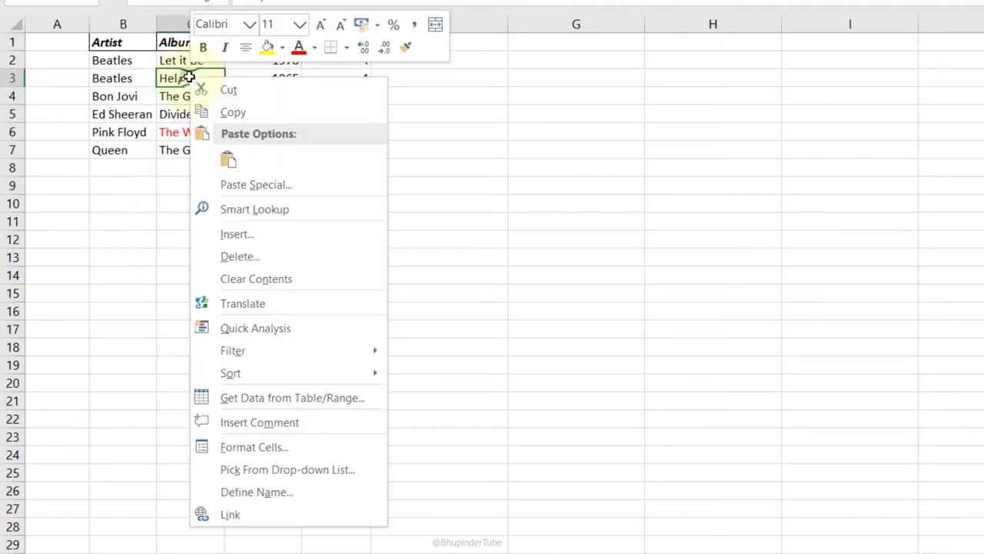
click(265, 470)
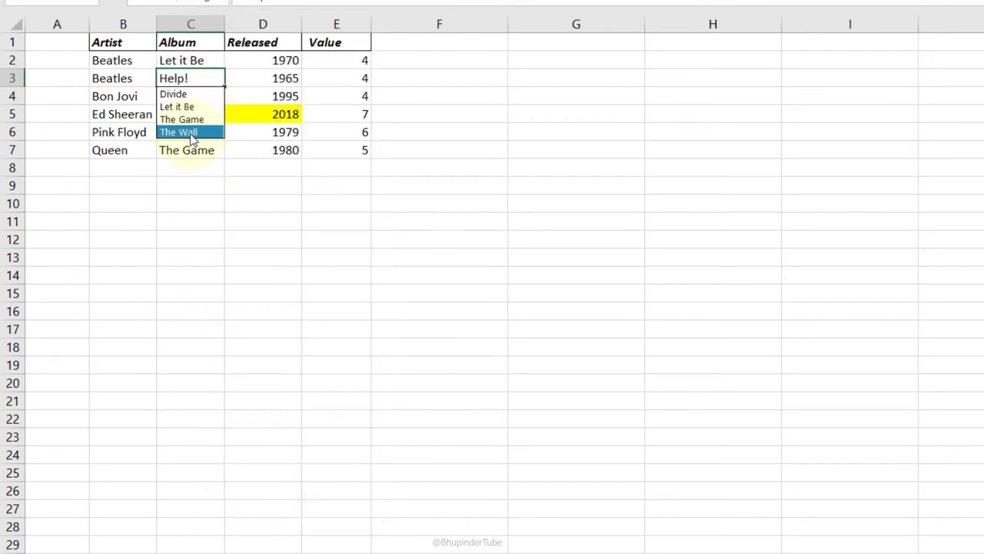
click(187, 131)
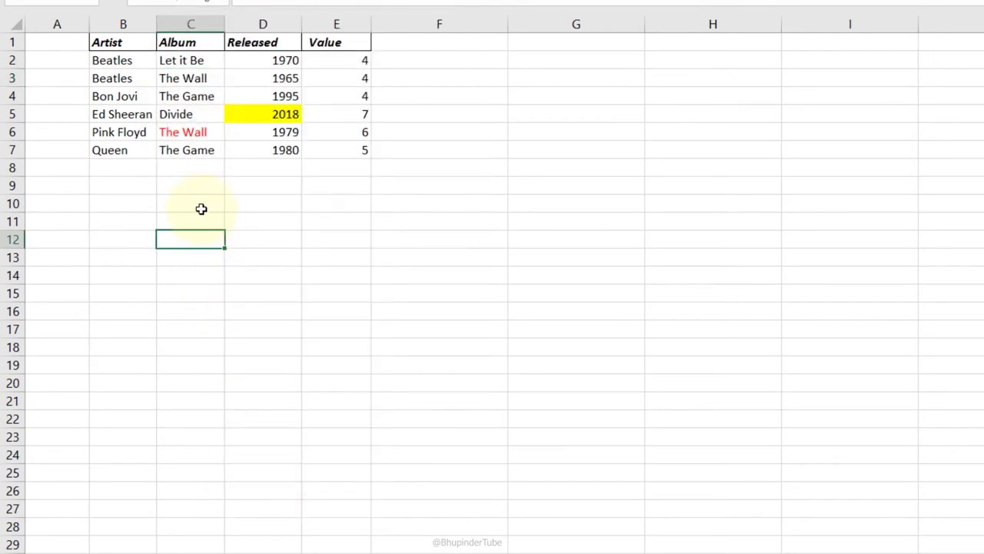
Step: Delete the yellow release-year cell D5 and shift the cells below it up
right_click(262, 114)
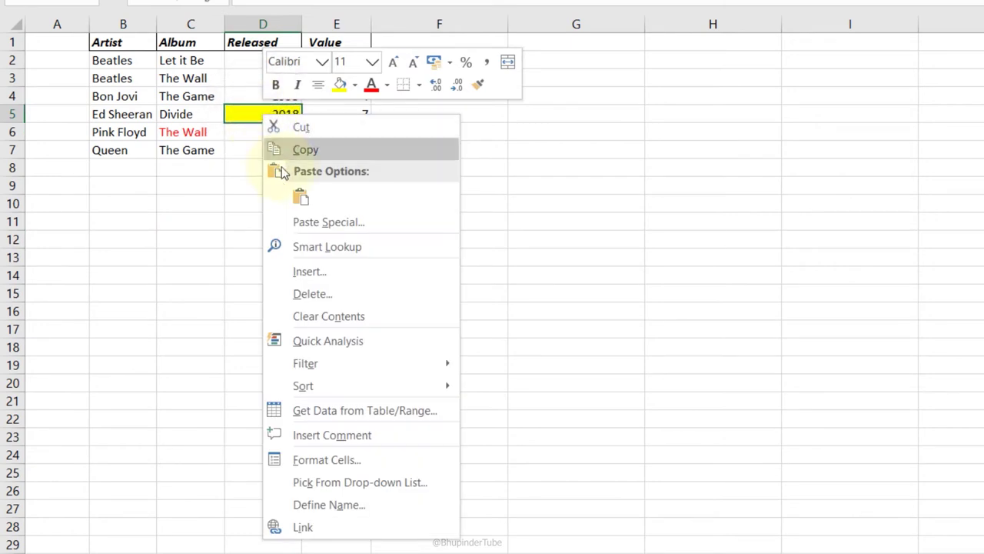
click(328, 315)
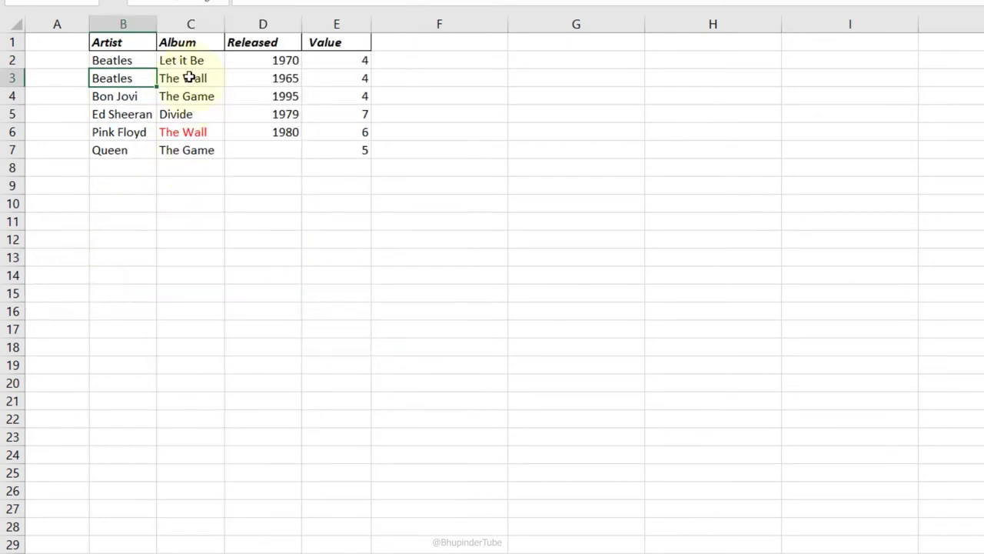
Step: View the Quick Analysis options for the album table and open the Link option for cell D3
right_click(189, 78)
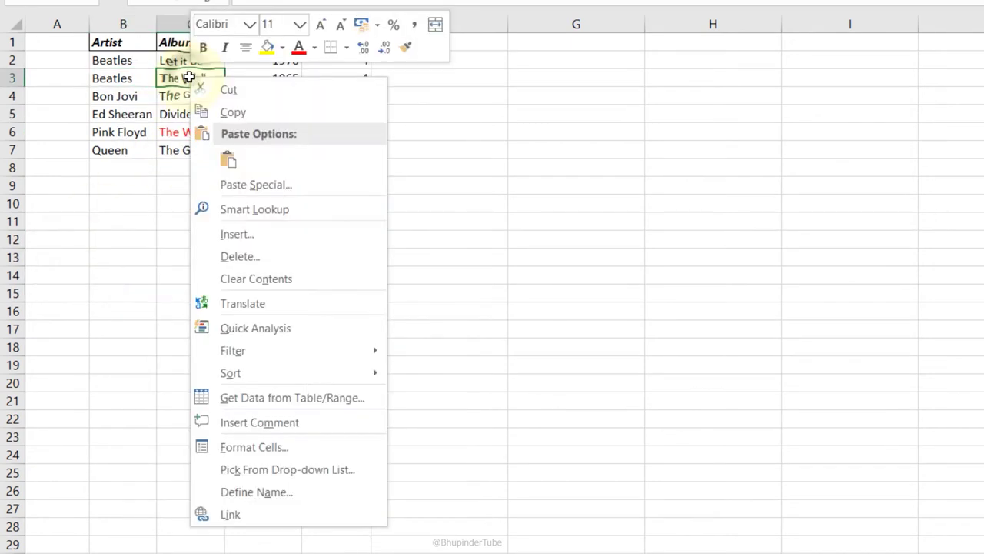
click(265, 330)
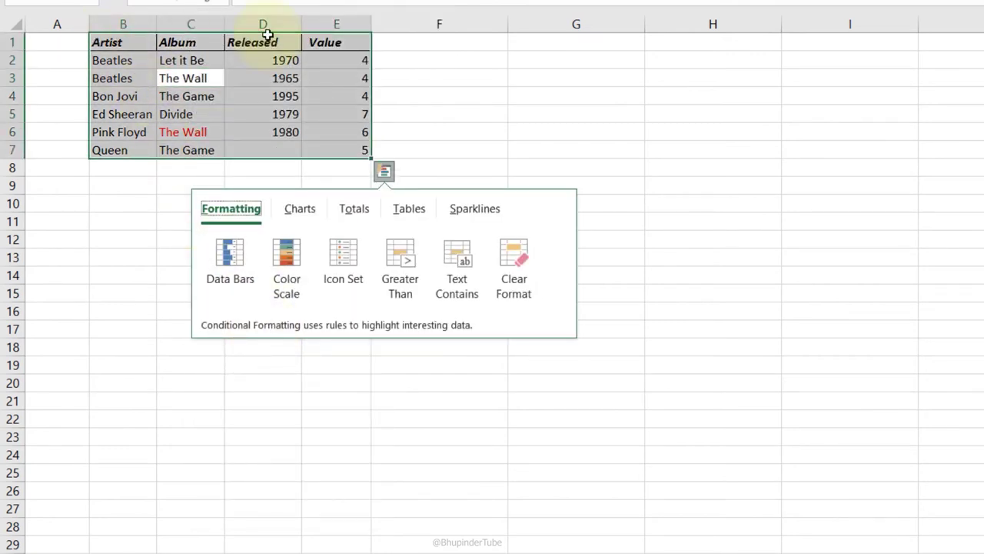
click(190, 96)
right_click(280, 76)
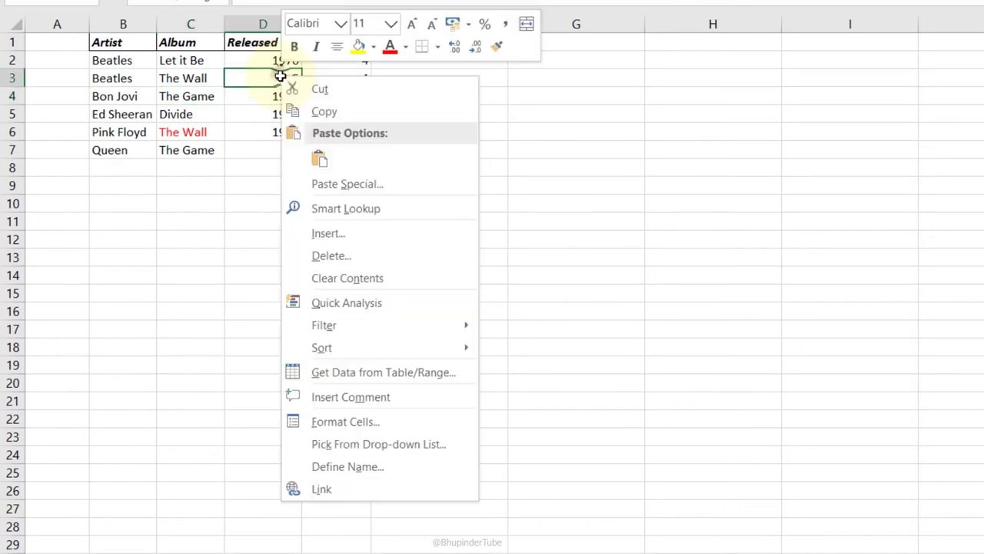
click(332, 487)
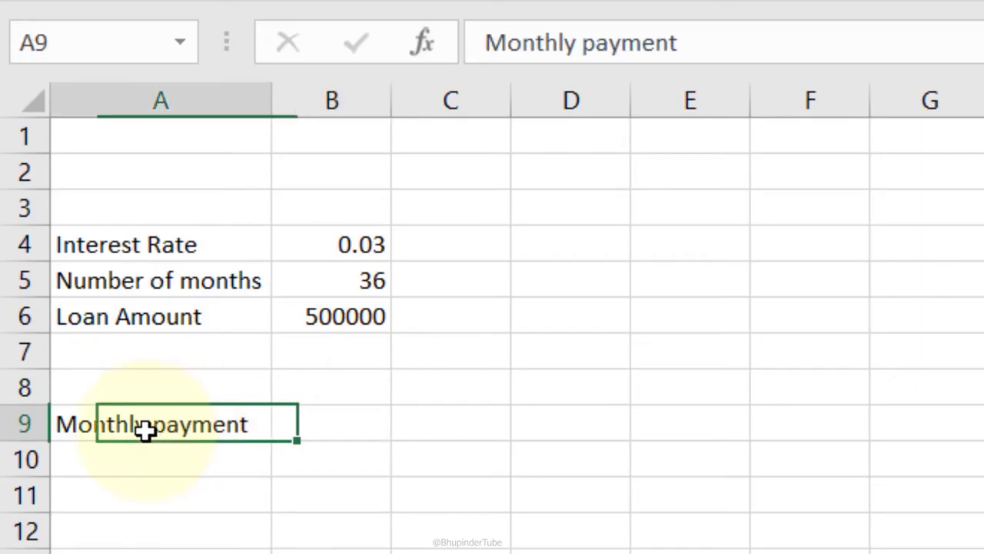
Step: Review the interest rate, number of months and loan amount in B4:B6 and the monthly payment cell B9
mouse_move(141, 433)
mouse_down()
mouse_move(382, 428)
mouse_move(336, 435)
mouse_up()
click(321, 433)
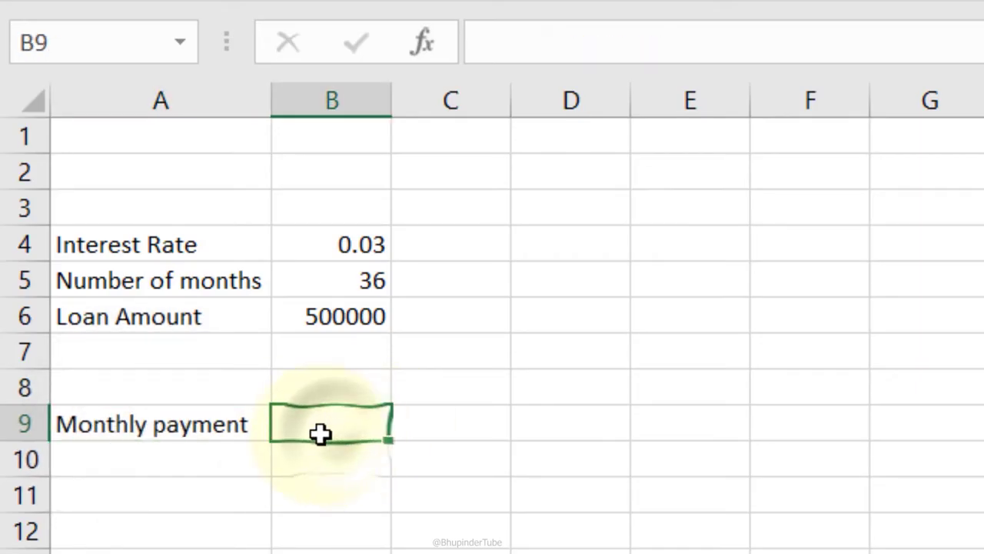
click(362, 250)
drag(362, 250, 356, 316)
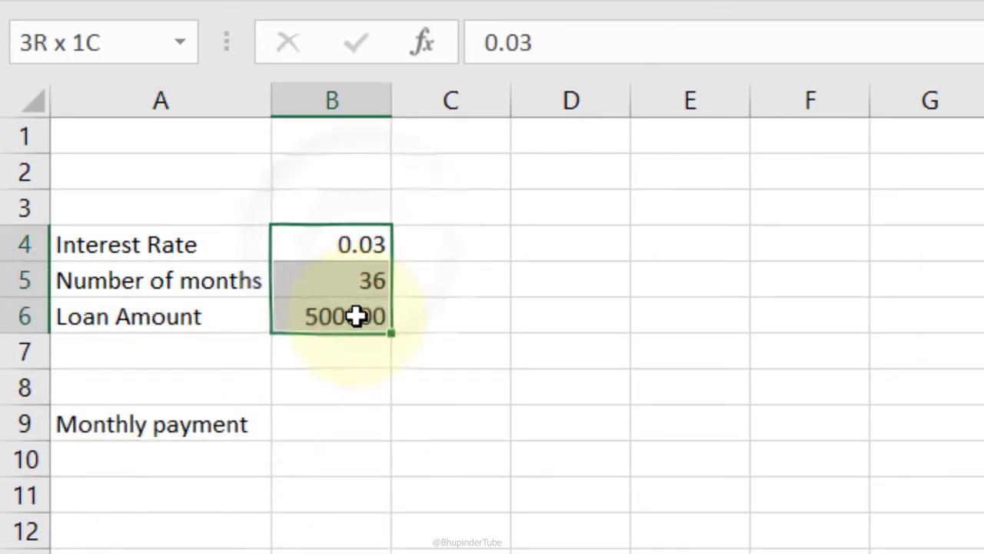
click(363, 248)
click(351, 280)
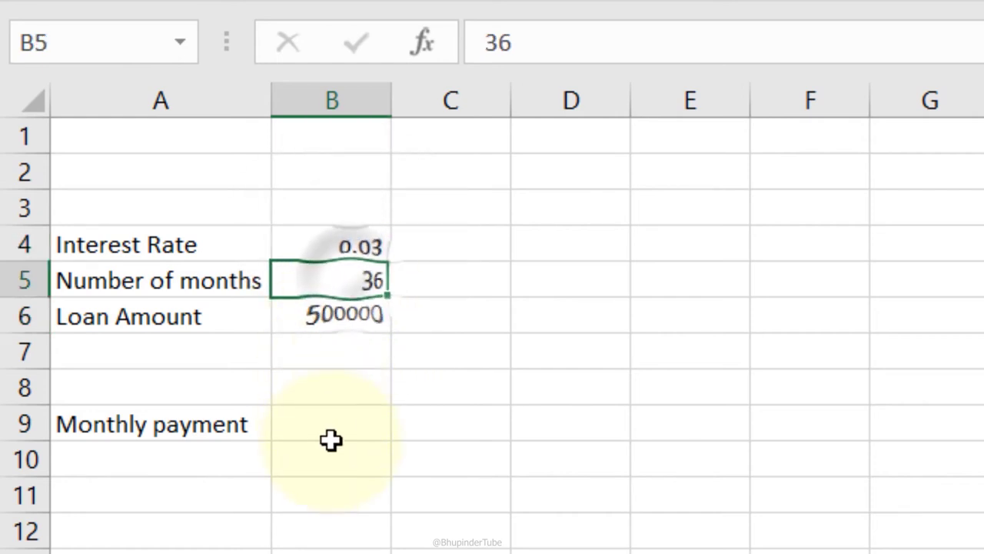
click(347, 322)
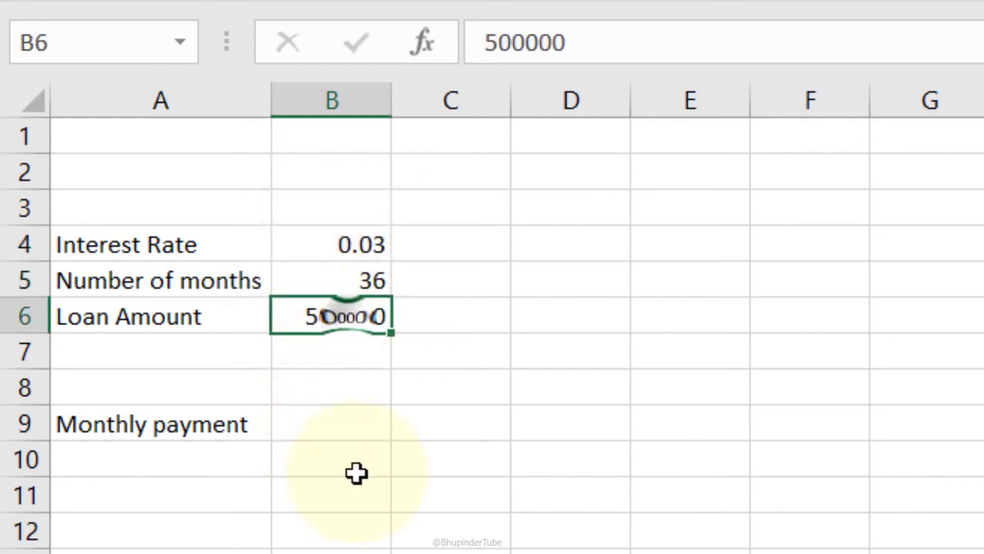
Step: Format the interest rate in cell B4 as a percentage
key(Up)
key(Up)
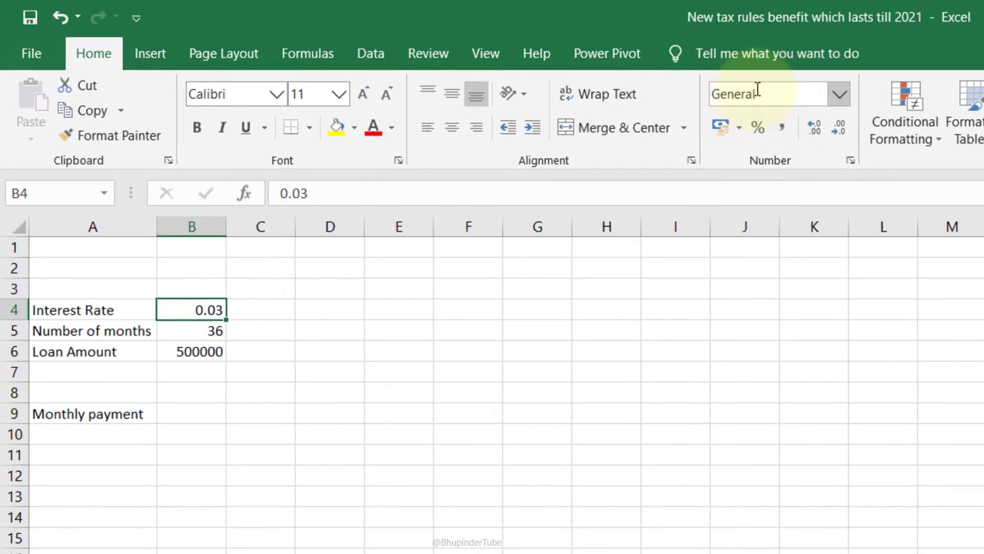
click(758, 129)
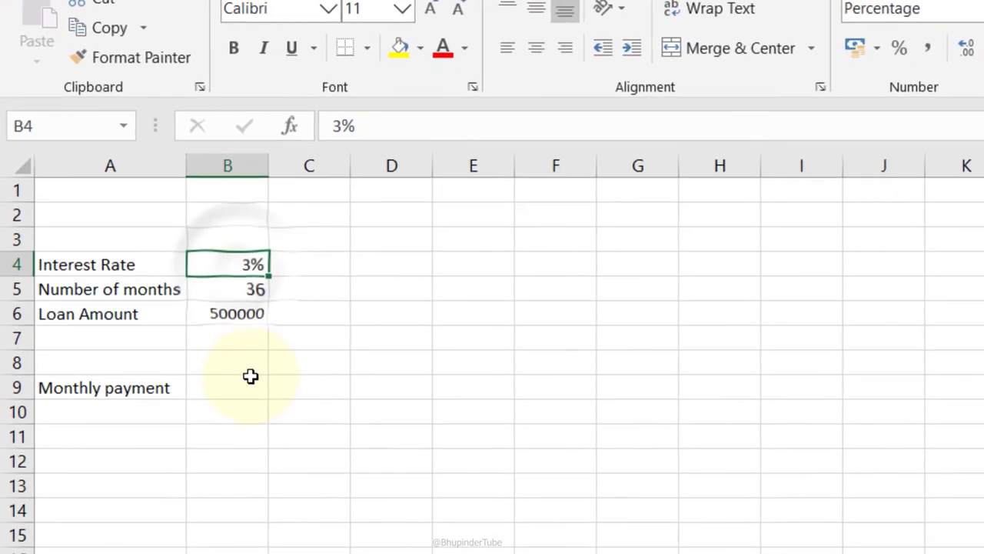
Step: Search for the pmt function and insert PMT into the monthly payment cell B9
click(205, 413)
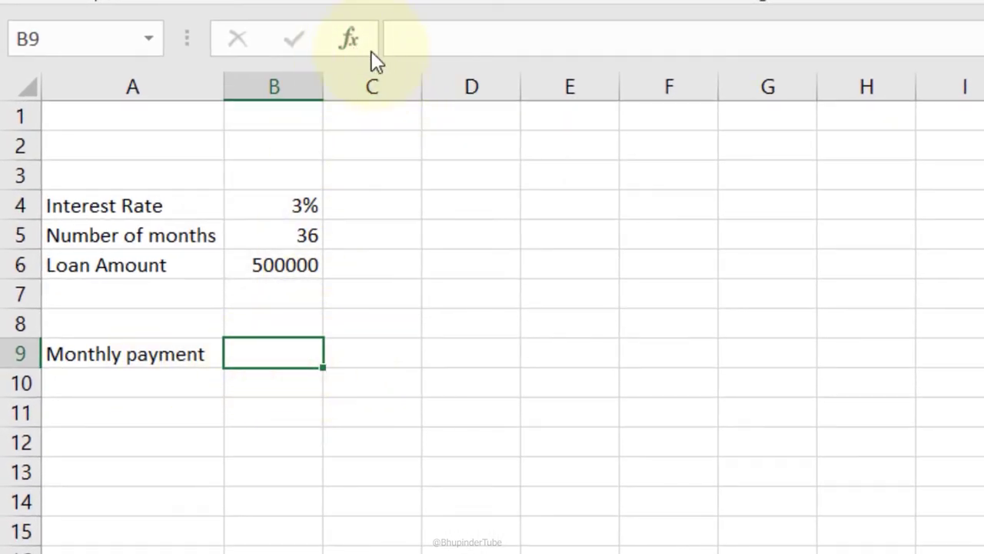
click(350, 37)
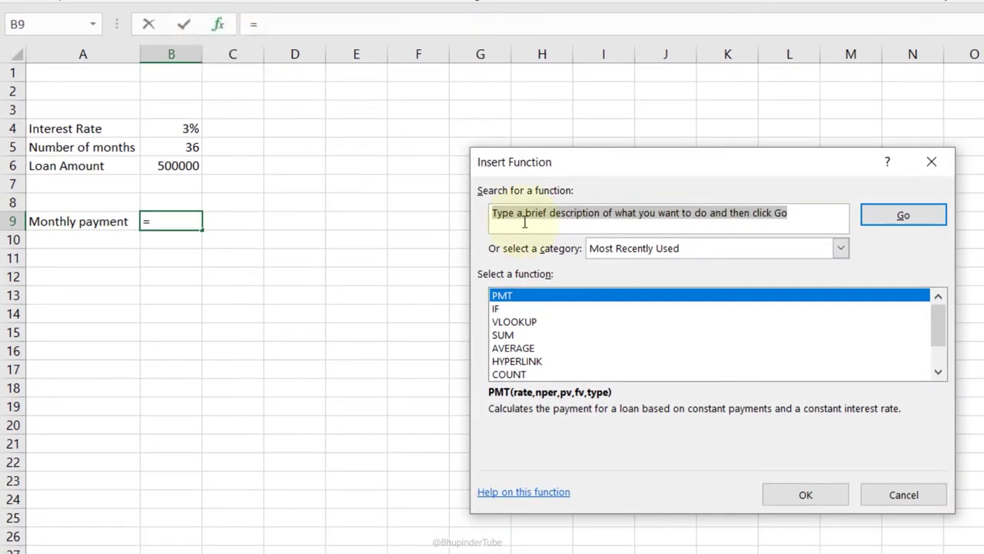
text(pmt)
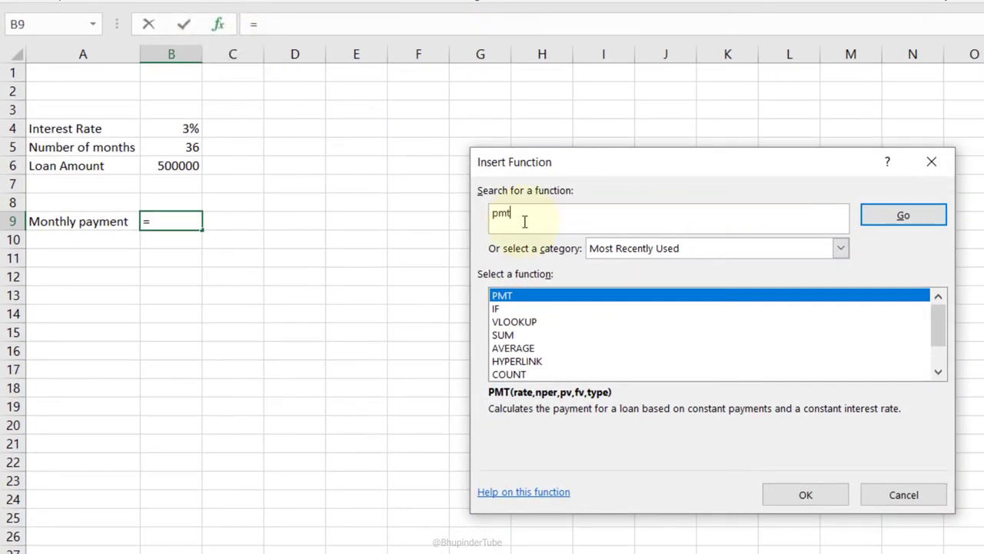
key(Return)
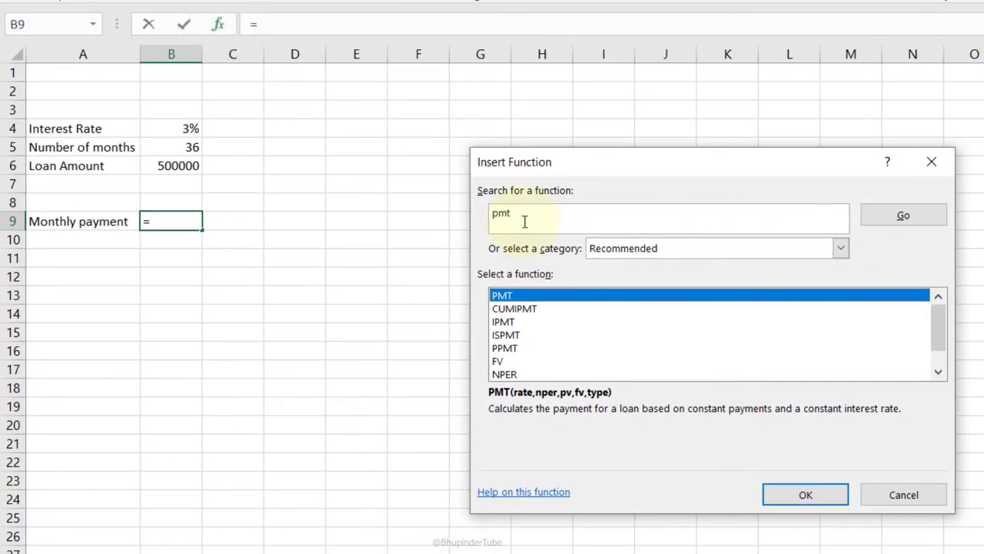
double_click(507, 299)
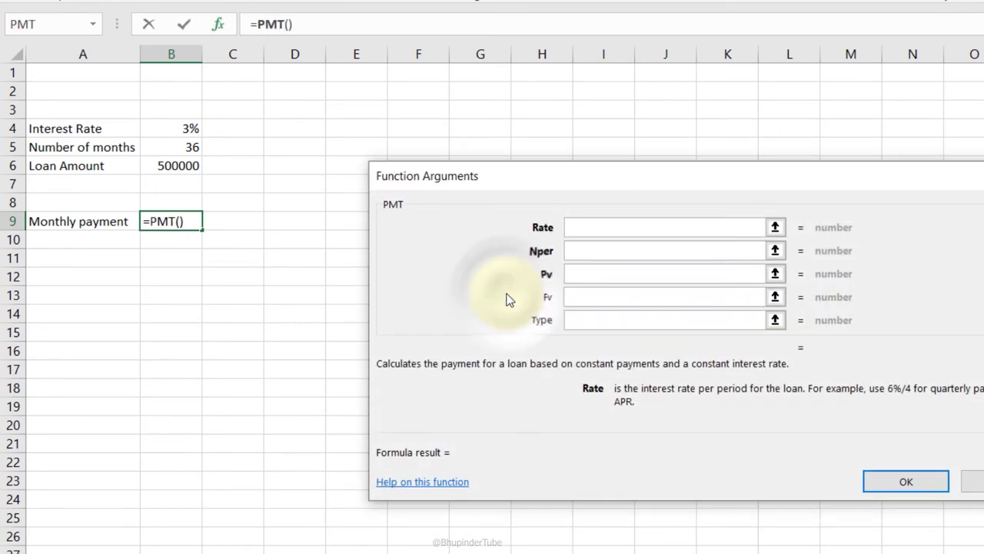
Step: Set the PMT arguments to Rate B4, Nper B5 and Pv B6 and insert the formula in B9
click(593, 226)
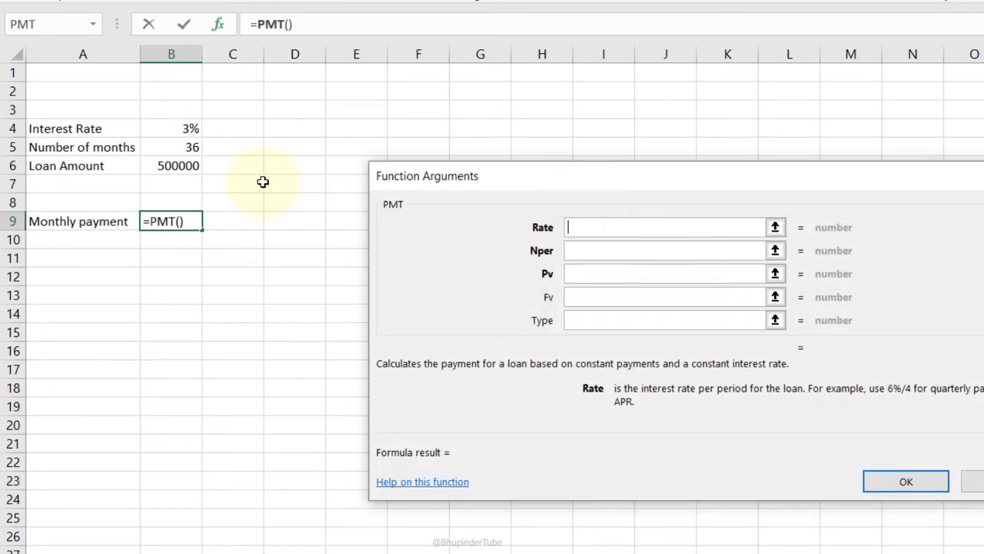
click(194, 131)
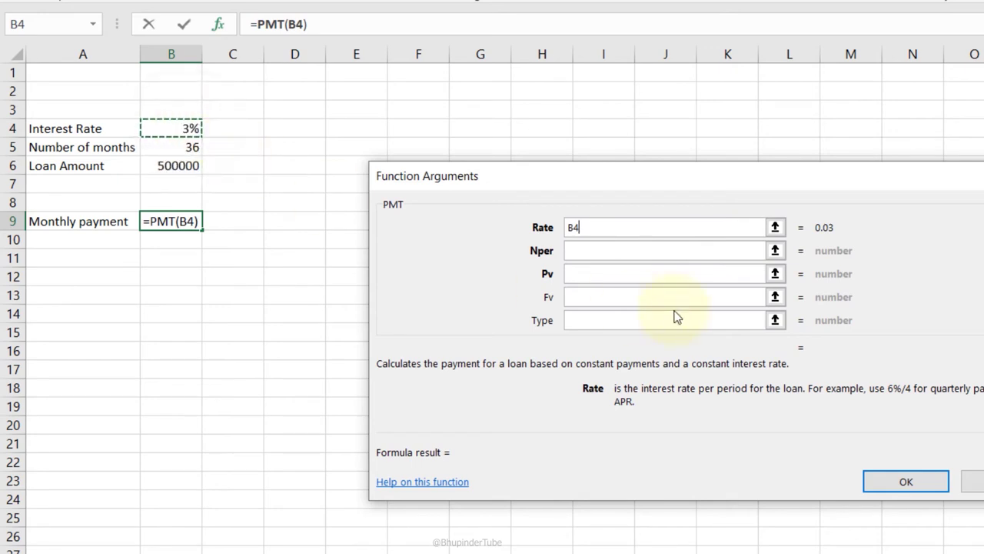
click(594, 250)
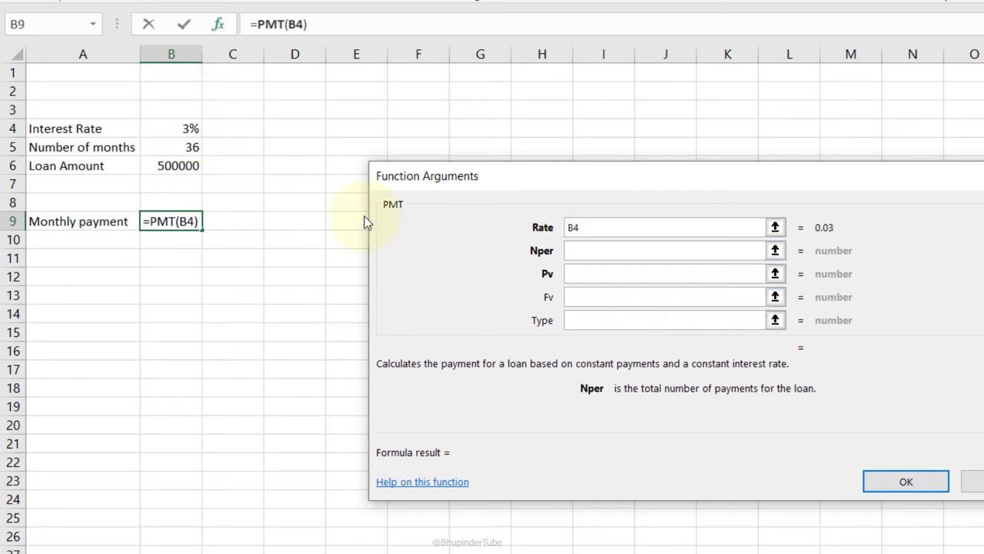
text(B5)
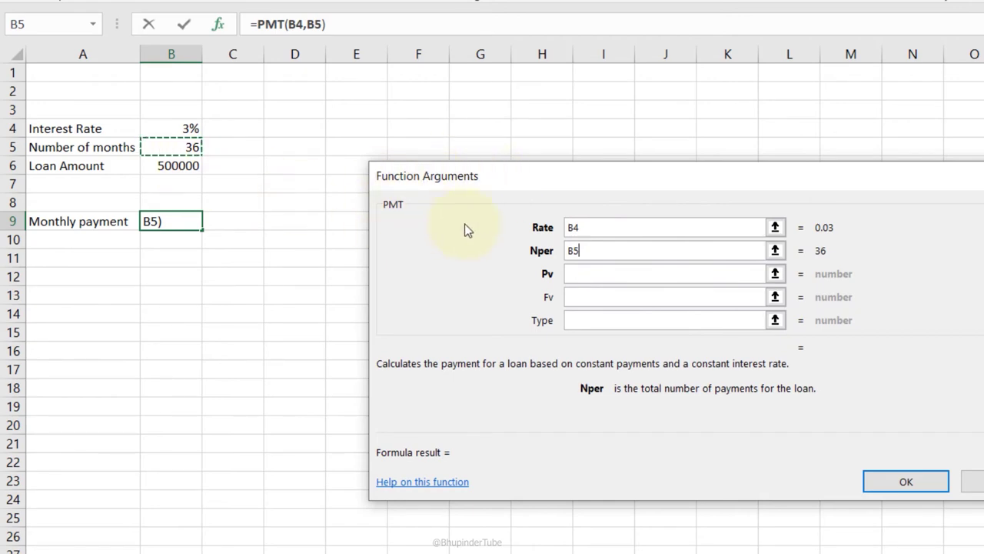
click(583, 273)
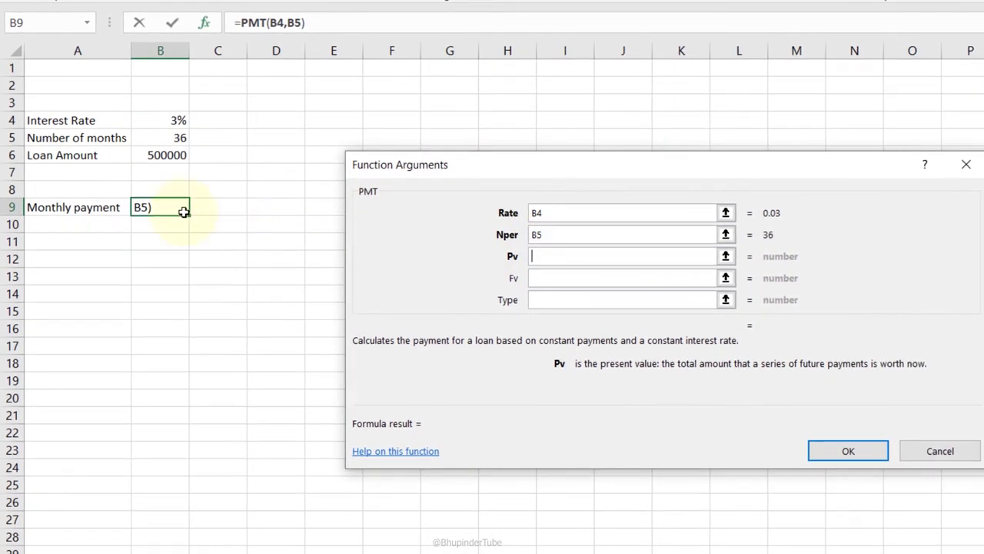
click(168, 156)
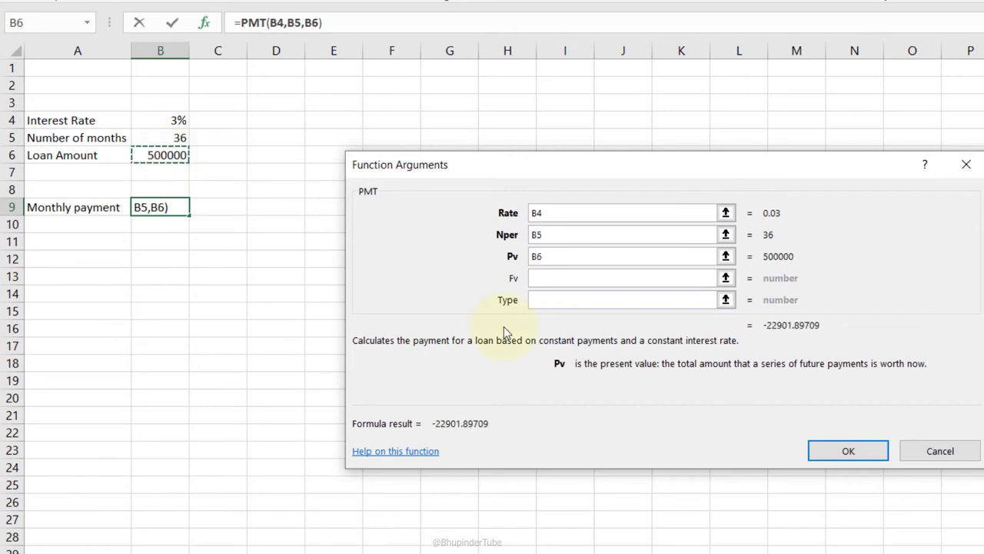
click(848, 450)
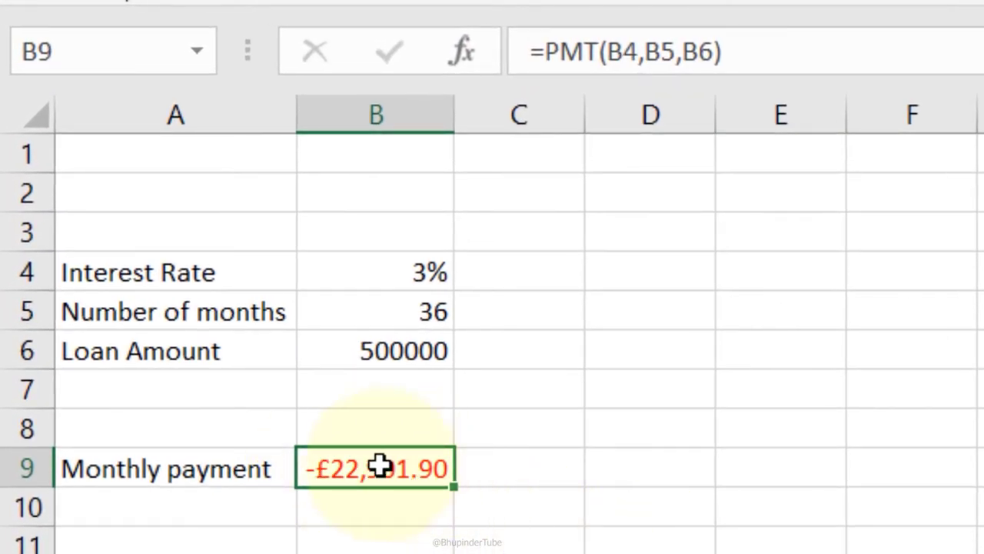
Step: Make the monthly payment positive by putting a minus sign before PMT in the B9 formula
double_click(319, 461)
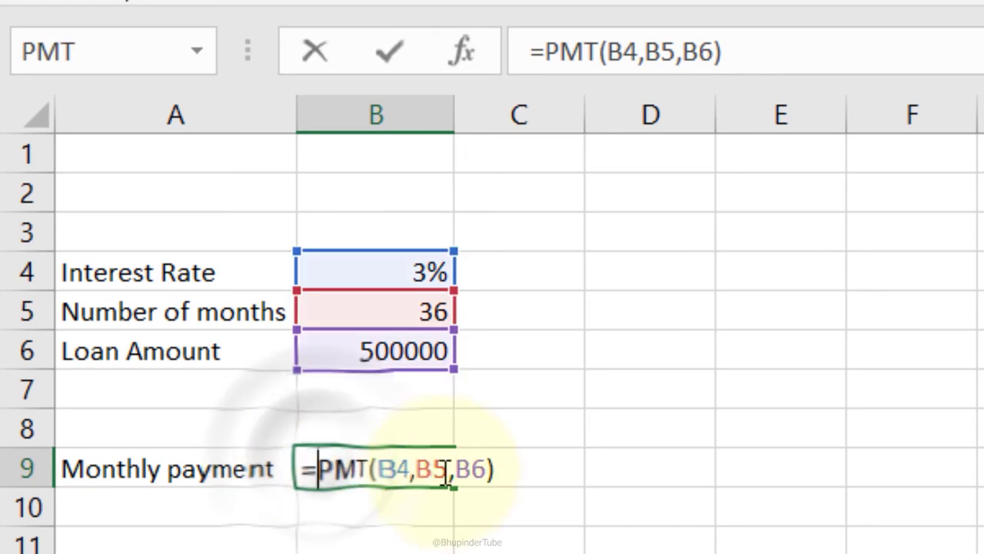
text(-)
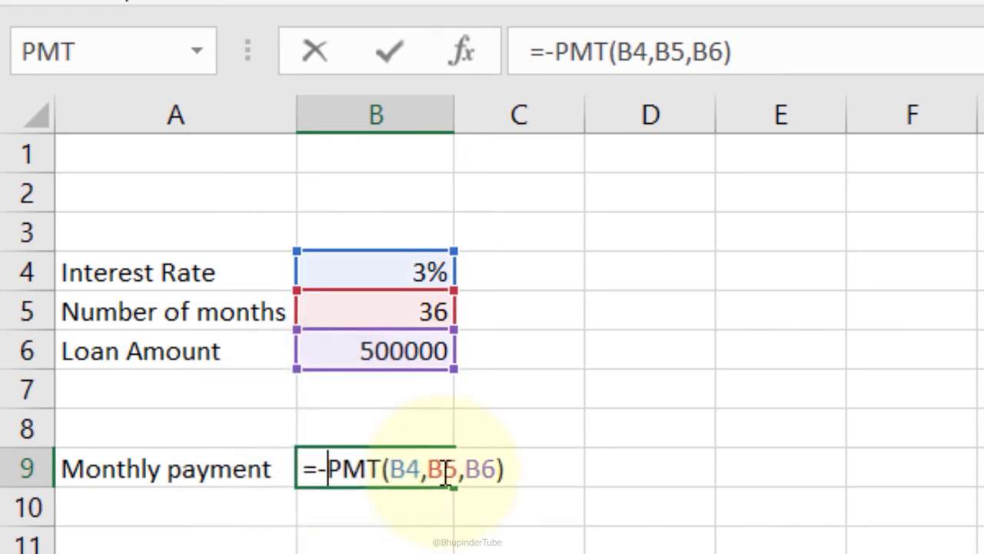
key(Return)
click(458, 468)
click(384, 469)
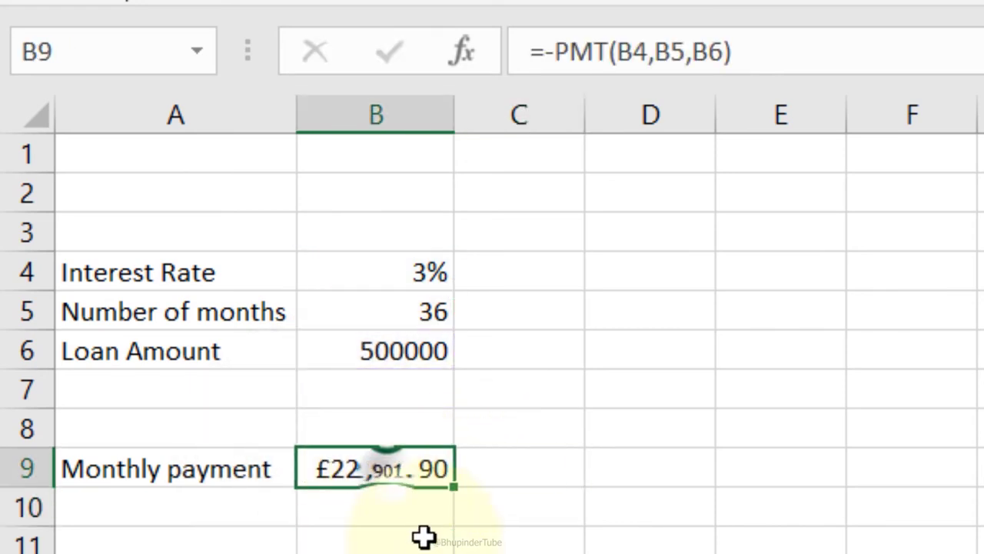
drag(462, 538, 457, 518)
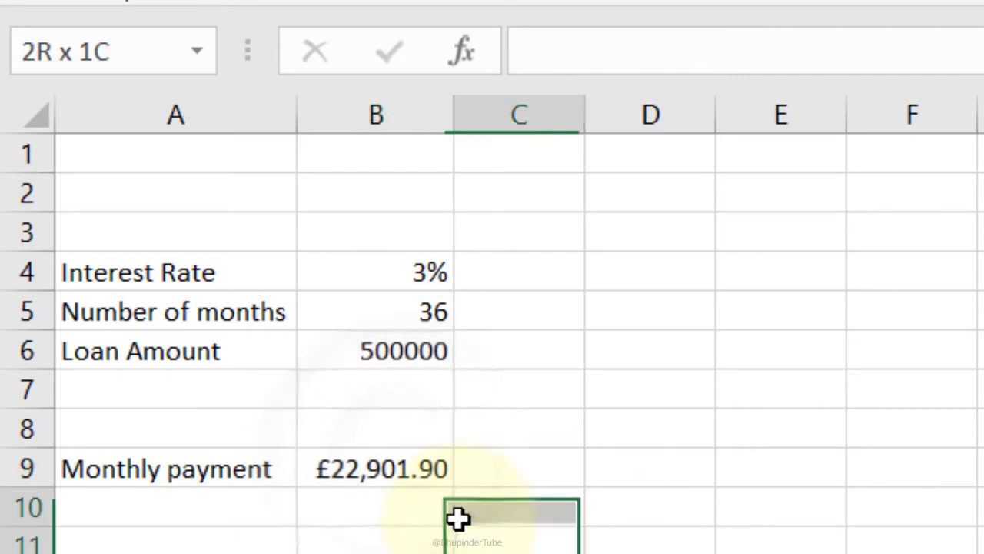
click(393, 482)
key(Return)
click(358, 472)
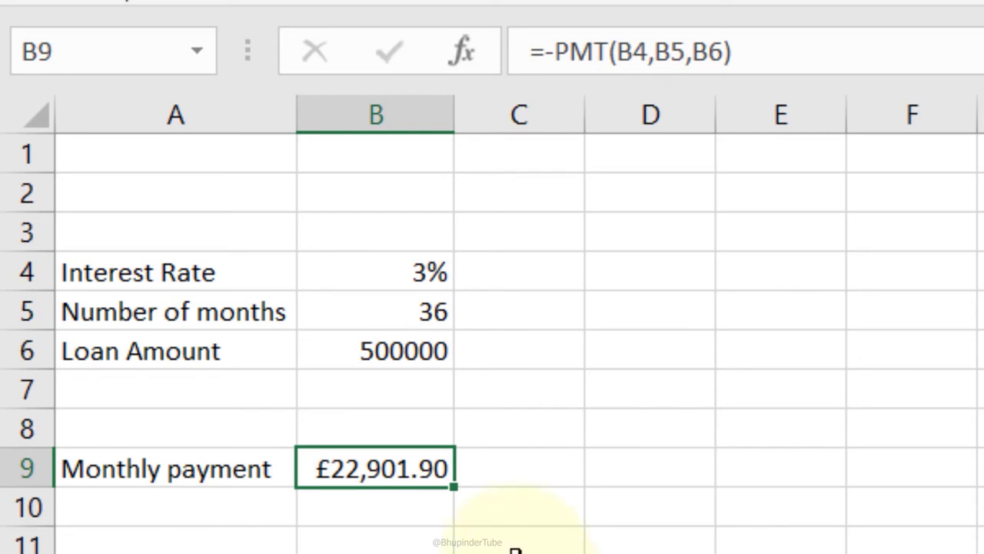
Step: Set the number of months in cell B5 to 250 and select the monthly payment in B9
click(401, 323)
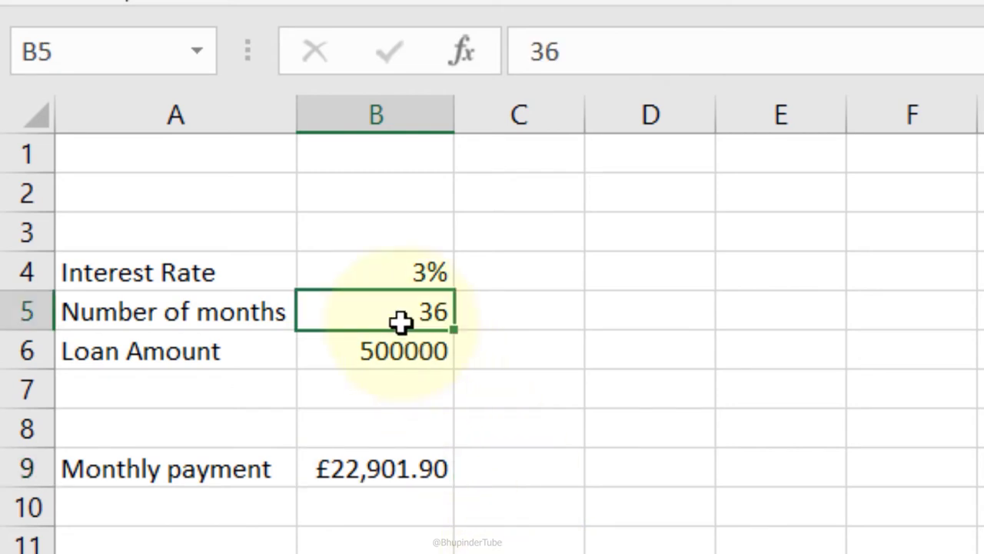
text(250)
key(Return)
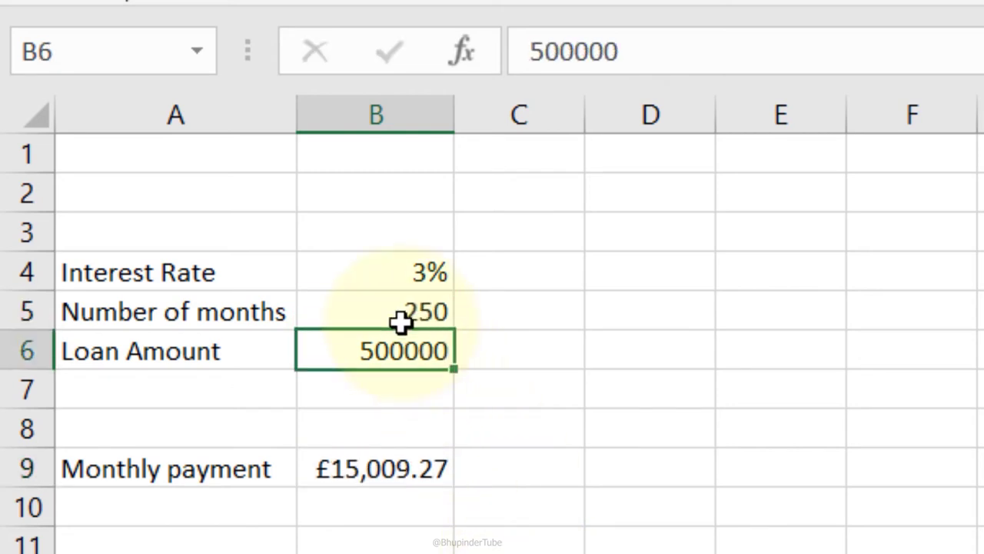
click(377, 472)
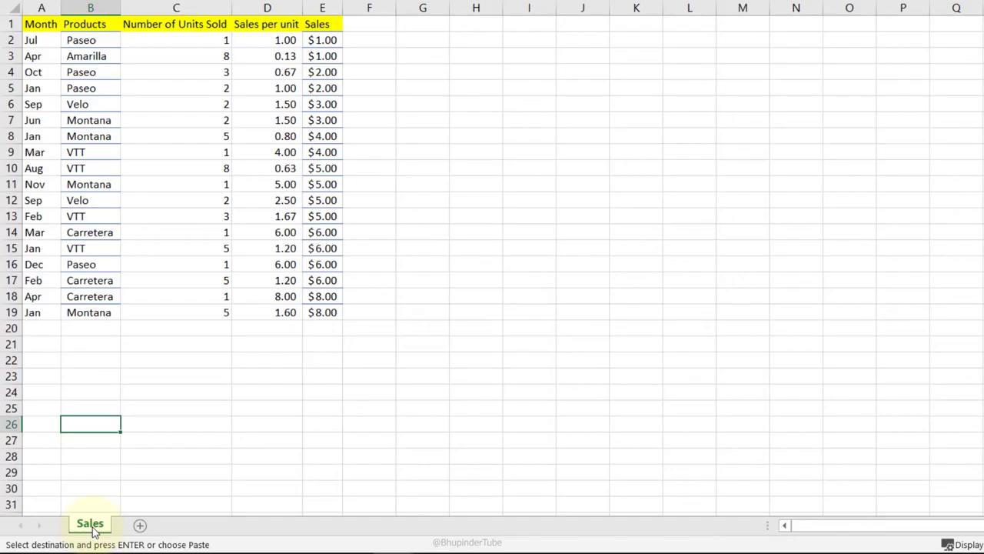
Step: Duplicate the Sales worksheet and, in the copy, set the units sold in C4 to 5 and in C5 to 6
key(ctrl)
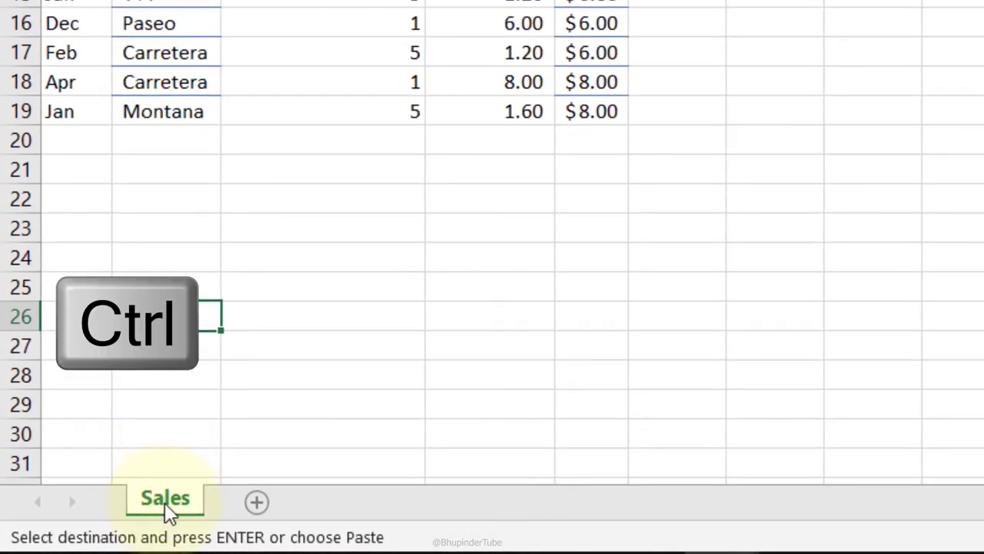
drag(165, 502, 231, 502)
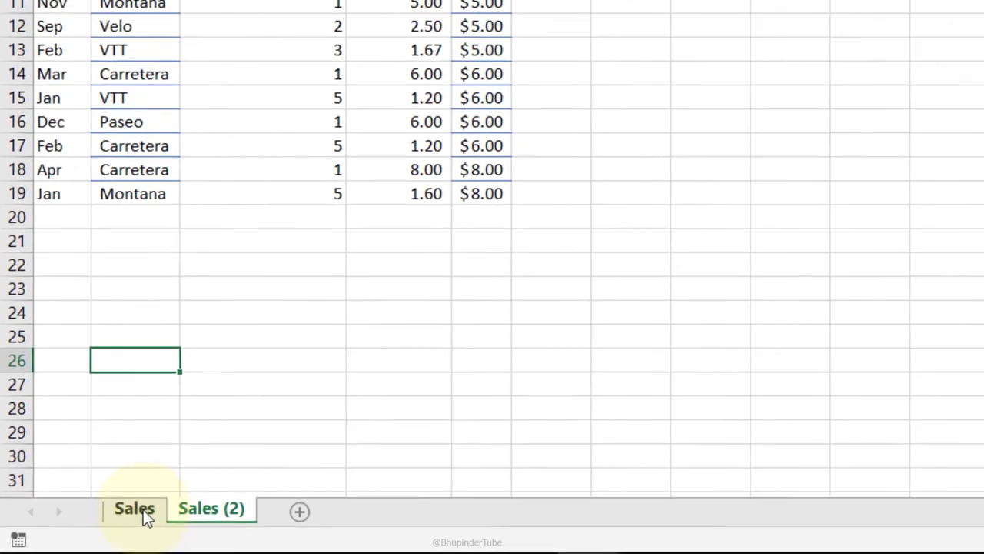
click(142, 181)
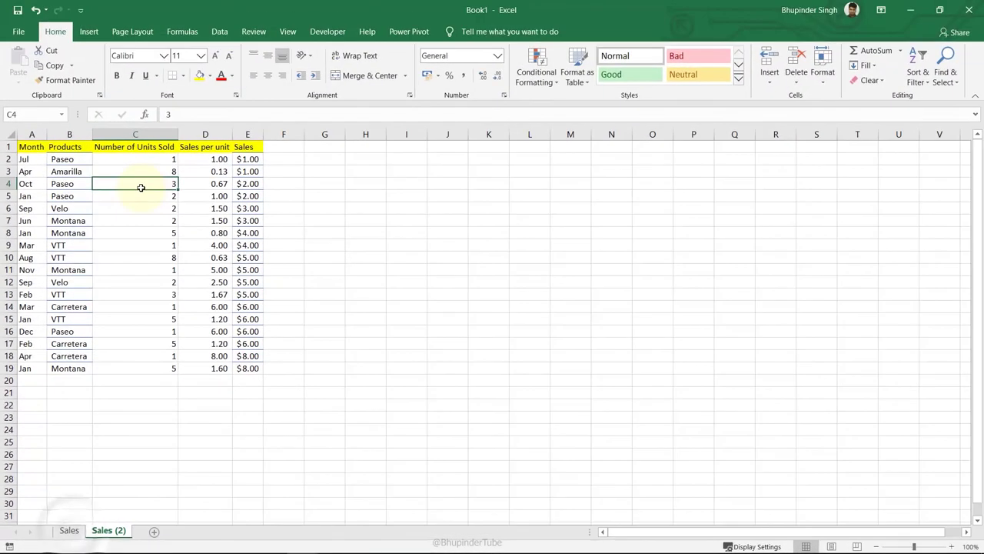
text(5)
key(Return)
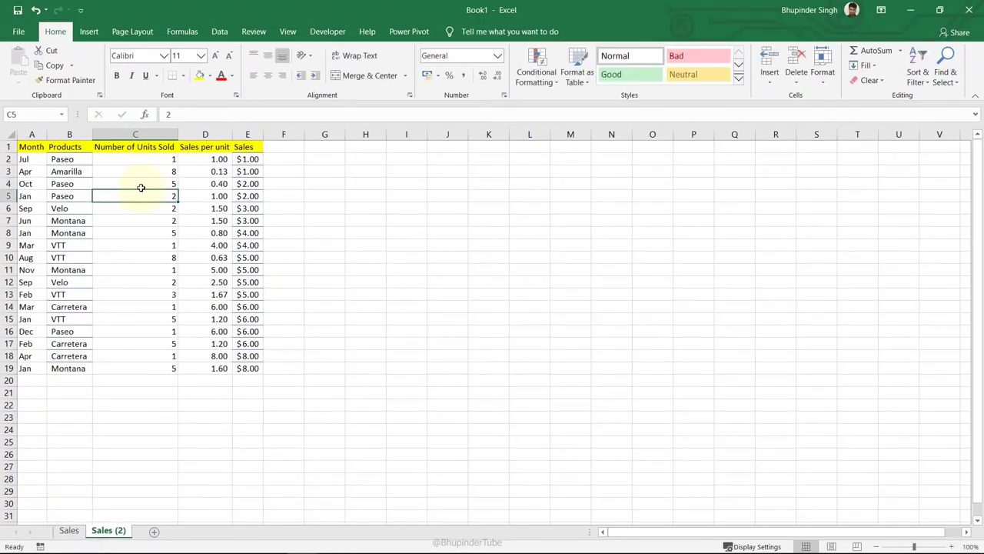
text(6)
key(Return)
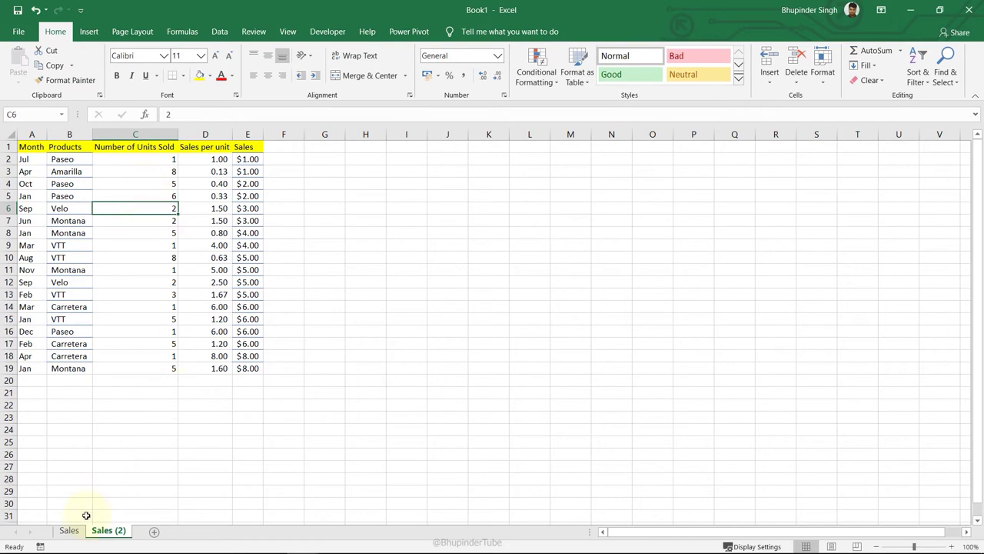
click(69, 530)
click(108, 530)
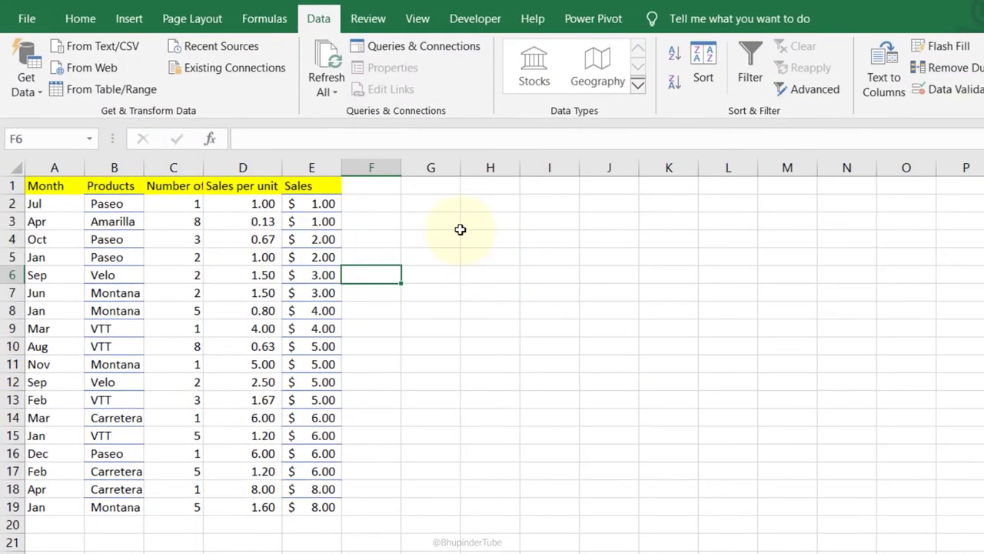
Step: Copy the header row A1:E1 to H1:L1 and fit the widths of the new columns to the headings
click(460, 229)
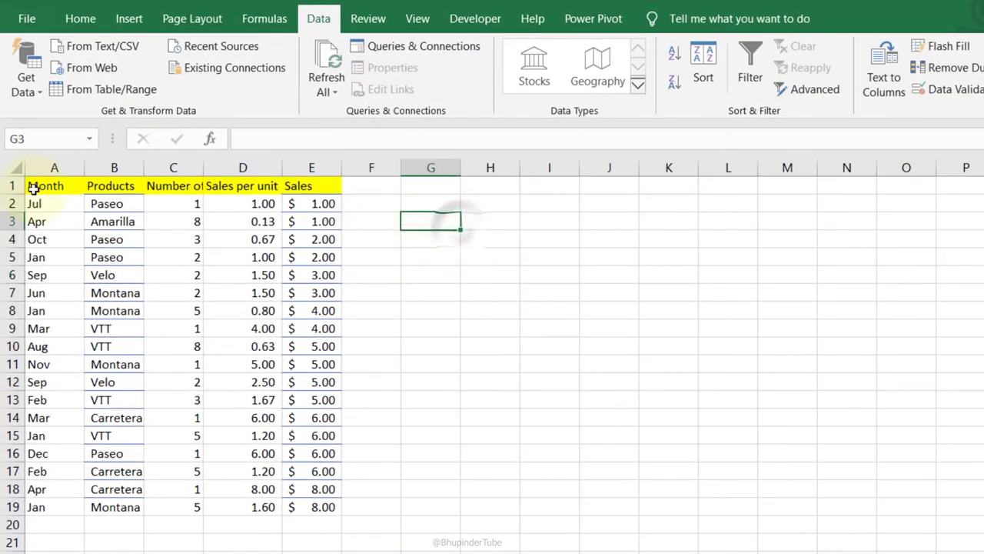
drag(36, 187, 316, 183)
key(ctrl+c)
click(485, 184)
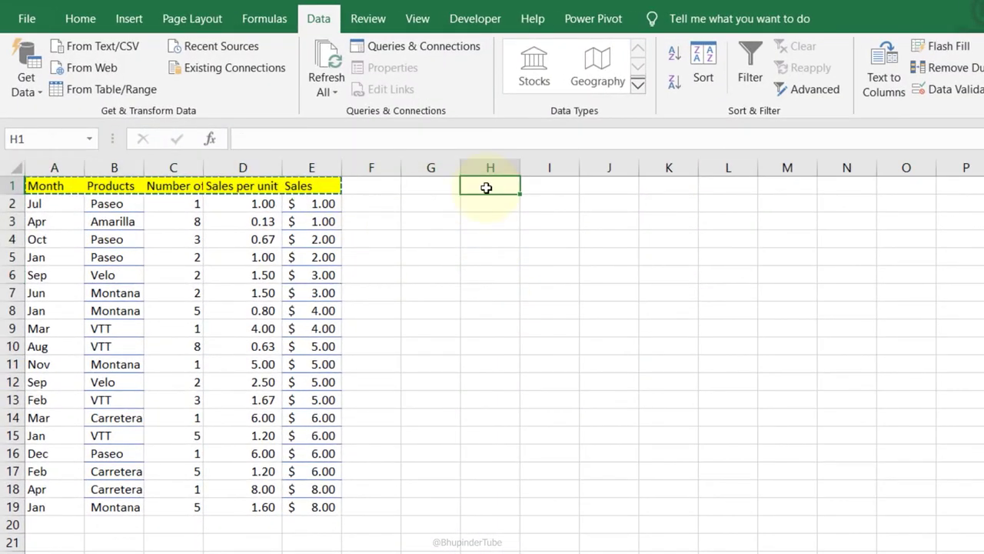
key(ctrl+v)
drag(476, 165, 587, 165)
double_click(587, 165)
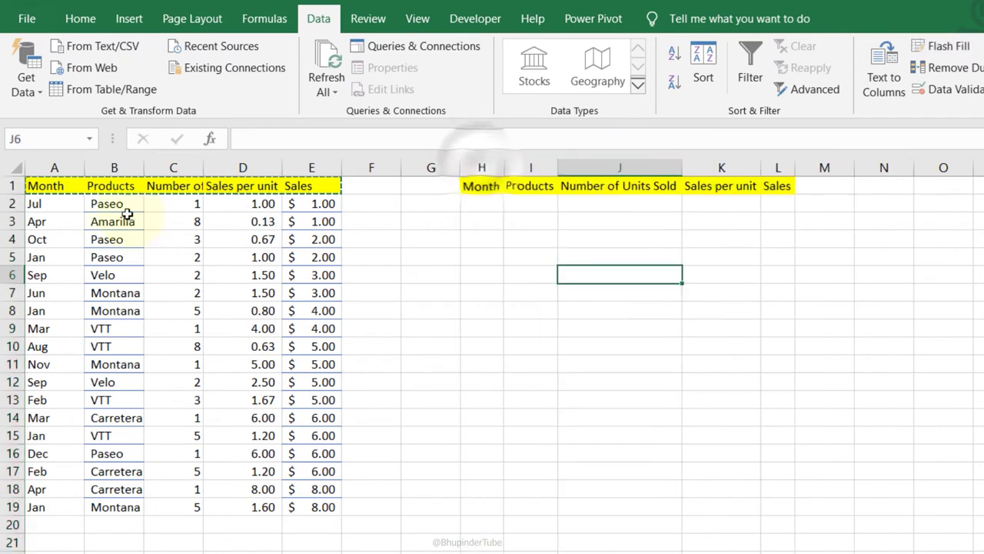
Step: Copy the product Paseo from B2 into I2 under the second Products heading as the filter criterion
click(99, 202)
key(ctrl+c)
click(551, 197)
key(ctrl+v)
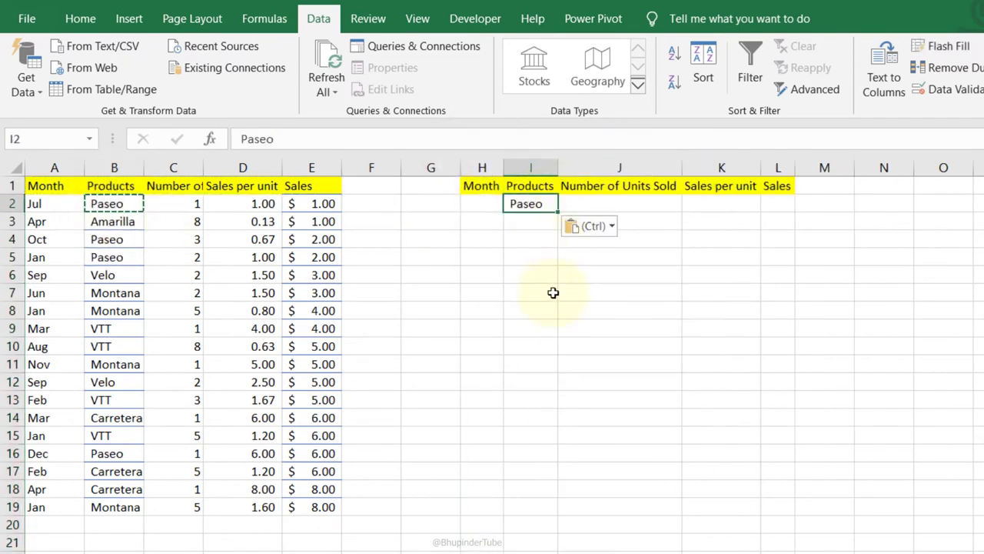
key(Down)
Step: Run an Advanced Filter on A1:E19 with criteria range H1:L2, copying the matching rows to another location starting at H7
click(482, 292)
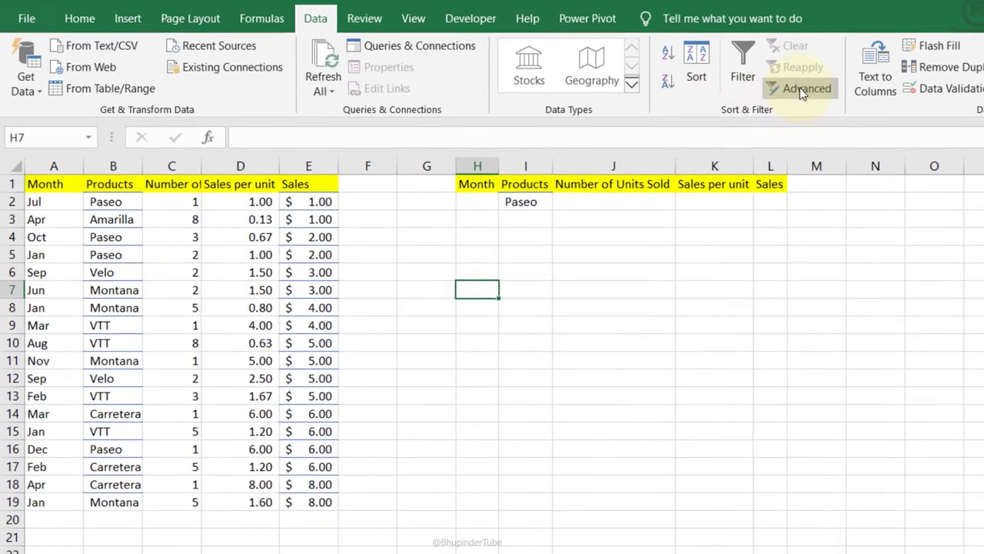
click(801, 91)
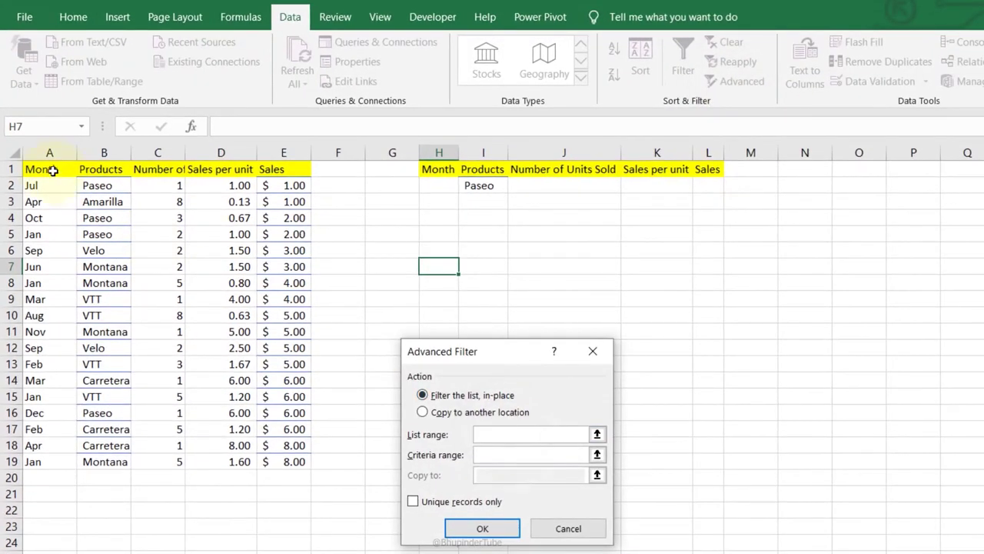
drag(51, 170, 287, 461)
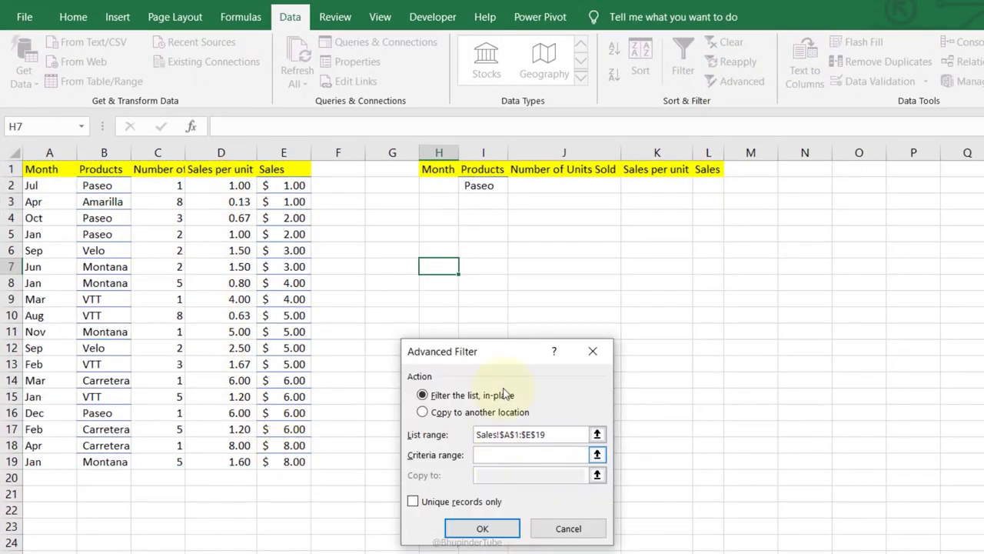
drag(443, 167, 705, 184)
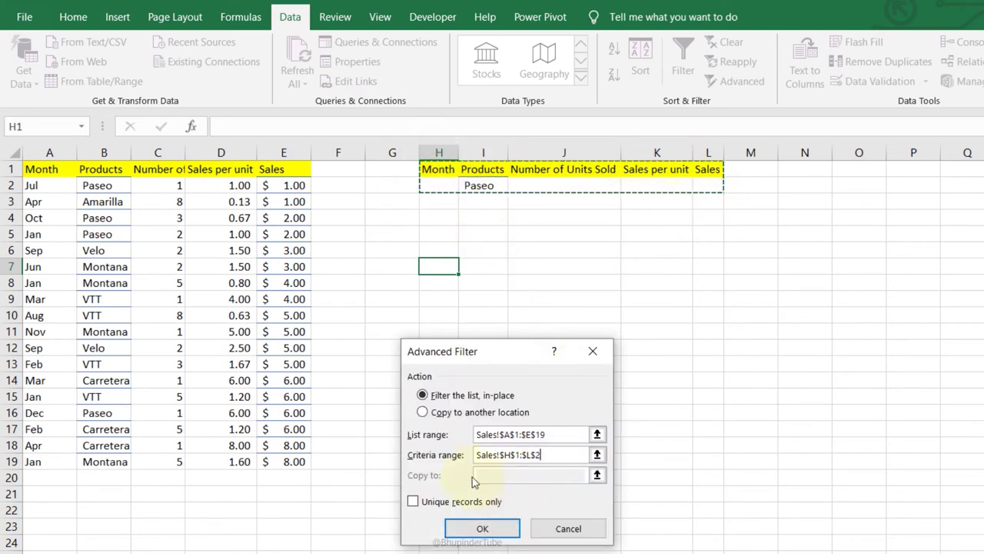
click(424, 412)
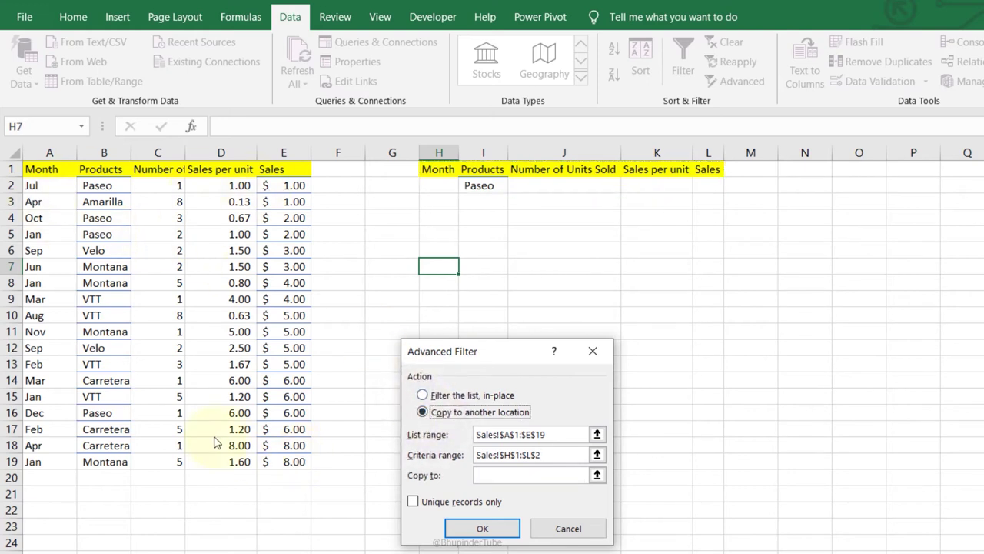
click(438, 266)
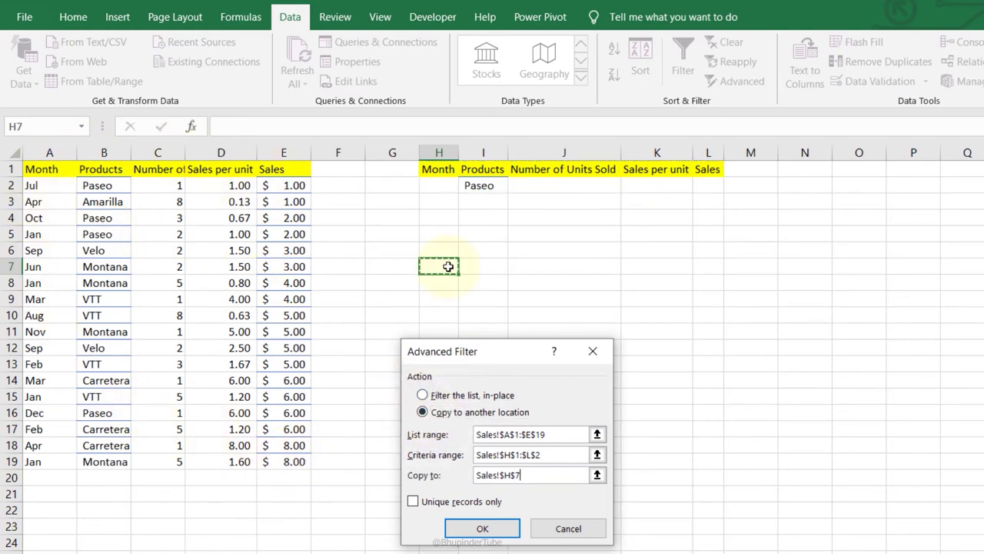
click(470, 529)
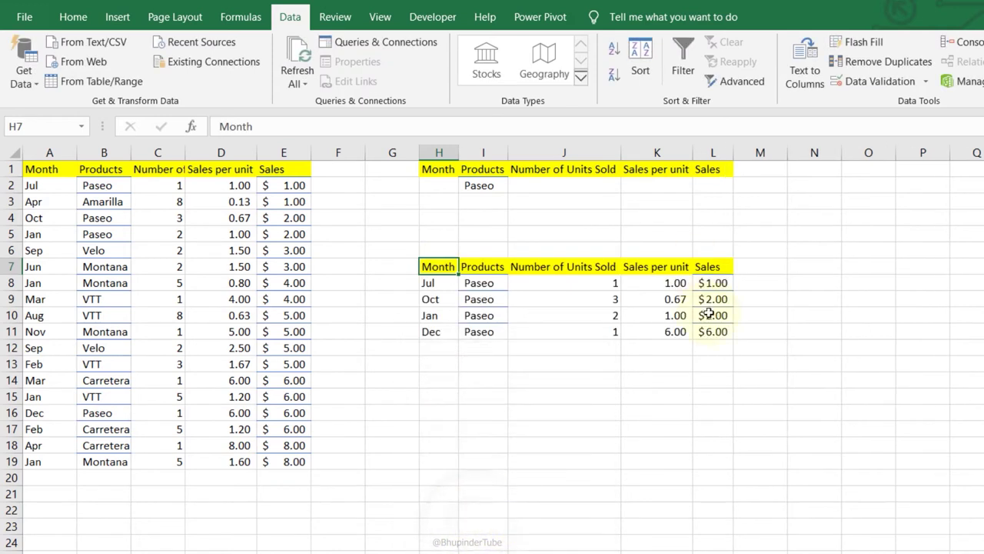
Step: Copy the product VTT from B9 into I3 as a second filter criterion below Paseo
click(479, 204)
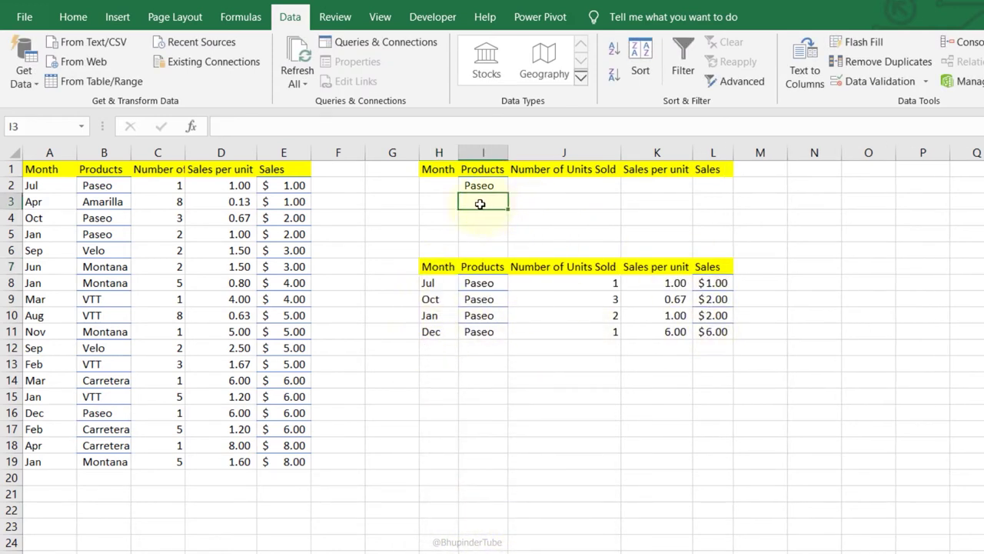
click(95, 300)
key(ctrl+c)
click(477, 201)
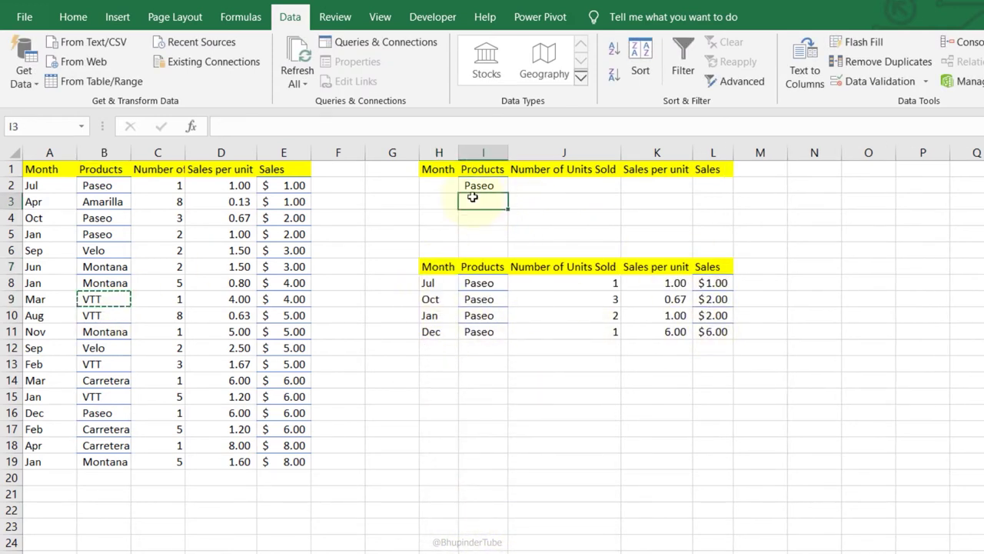
key(ctrl+v)
click(656, 202)
Step: Rerun the Advanced Filter with the criteria range extended to H1:L3, copying the results to H7:L7
click(738, 81)
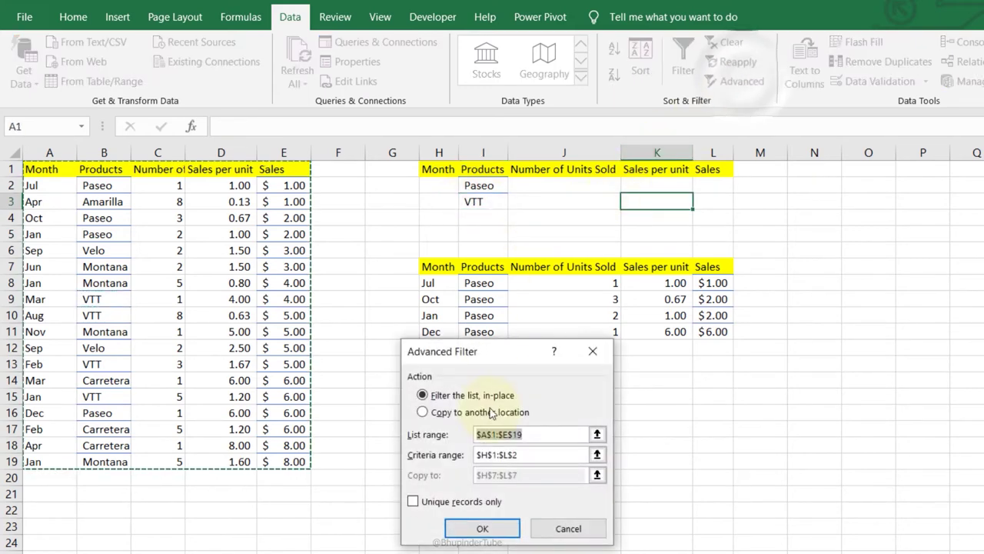
click(538, 455)
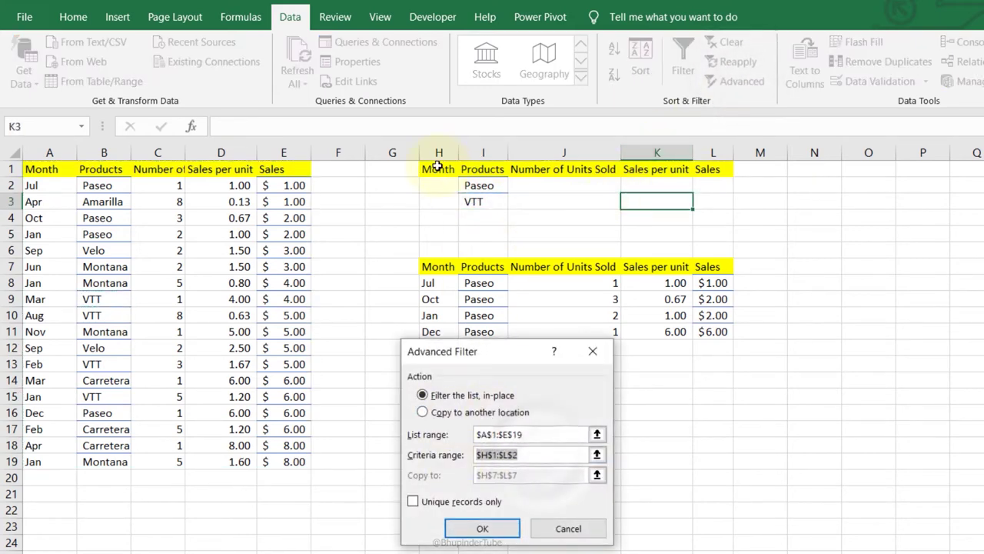
drag(435, 167, 723, 206)
click(422, 411)
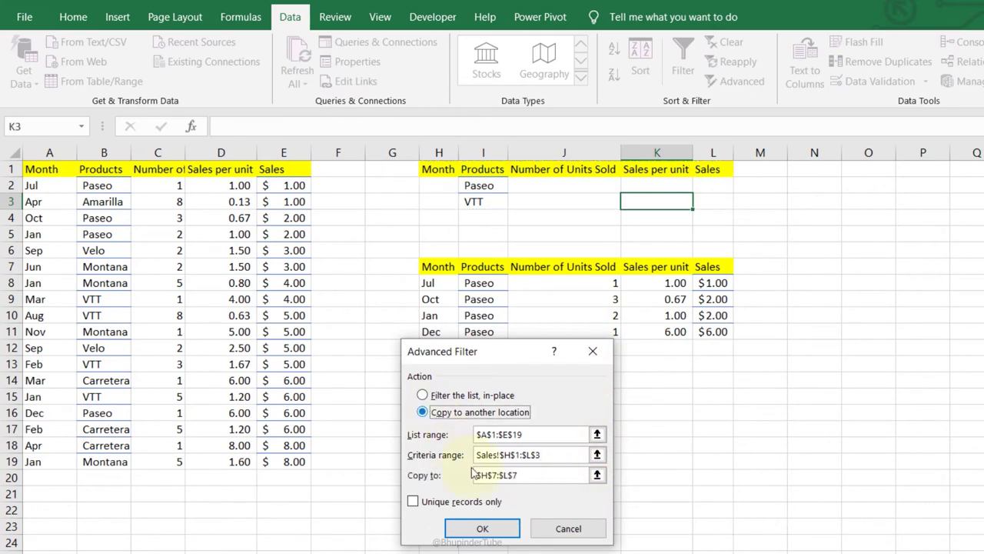
click(482, 528)
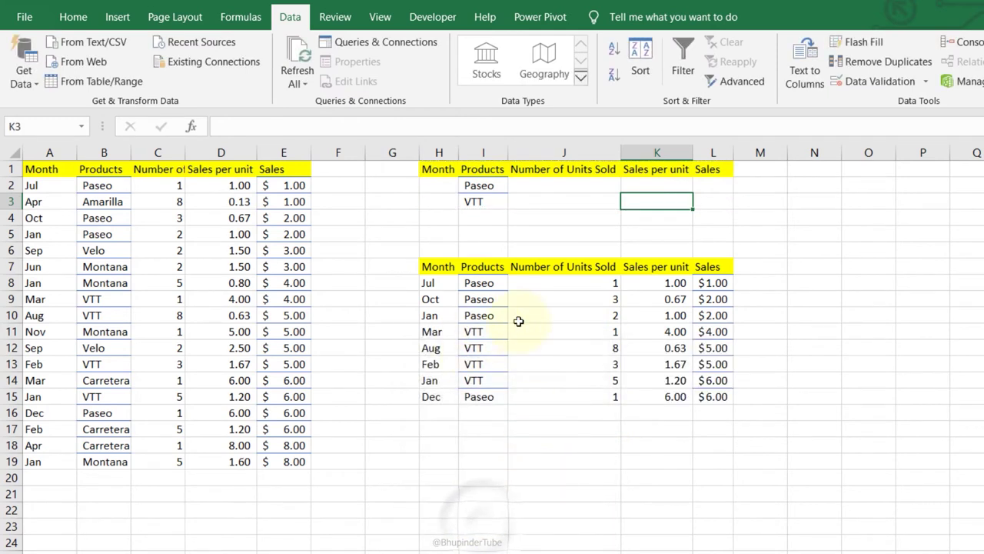
click(530, 432)
Step: Set the number of units sold criterion for VTT in J3 to 5 and rerun the Advanced Filter, copying to another location
click(589, 204)
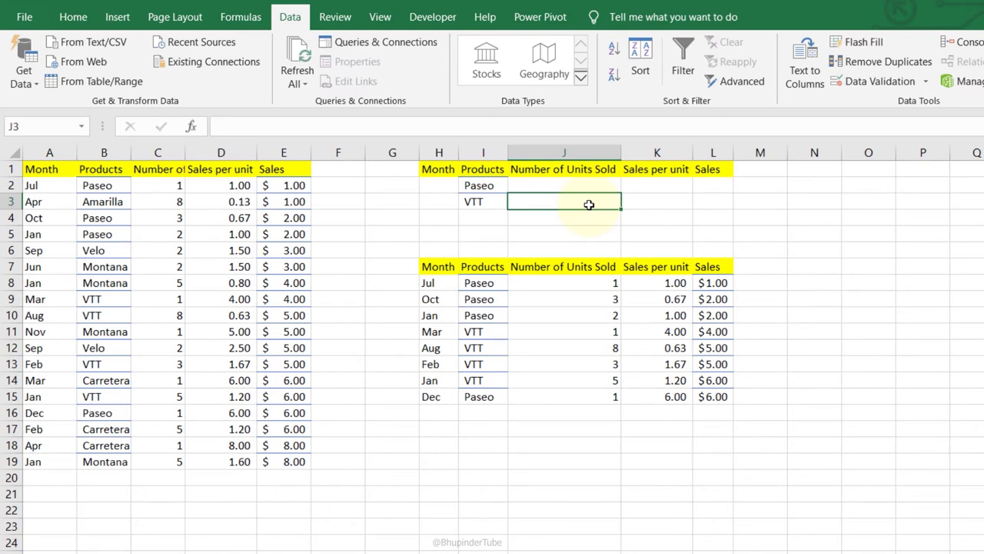
text(5)
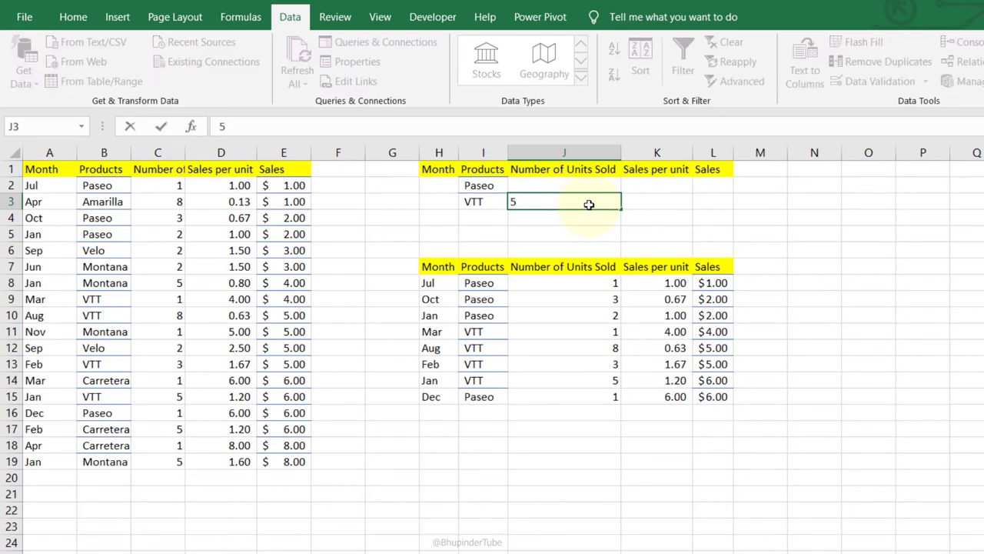
key(Return)
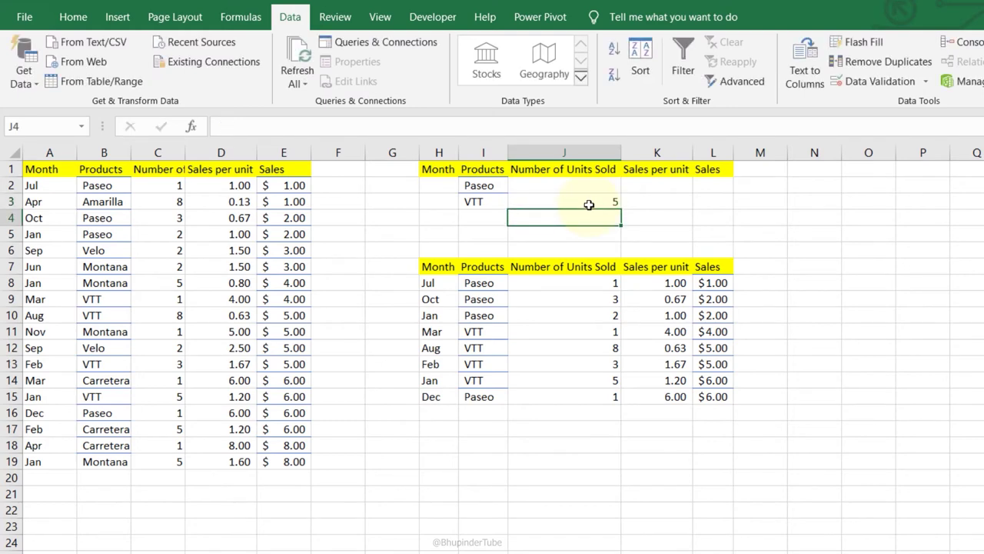
key(Return)
click(736, 81)
click(438, 412)
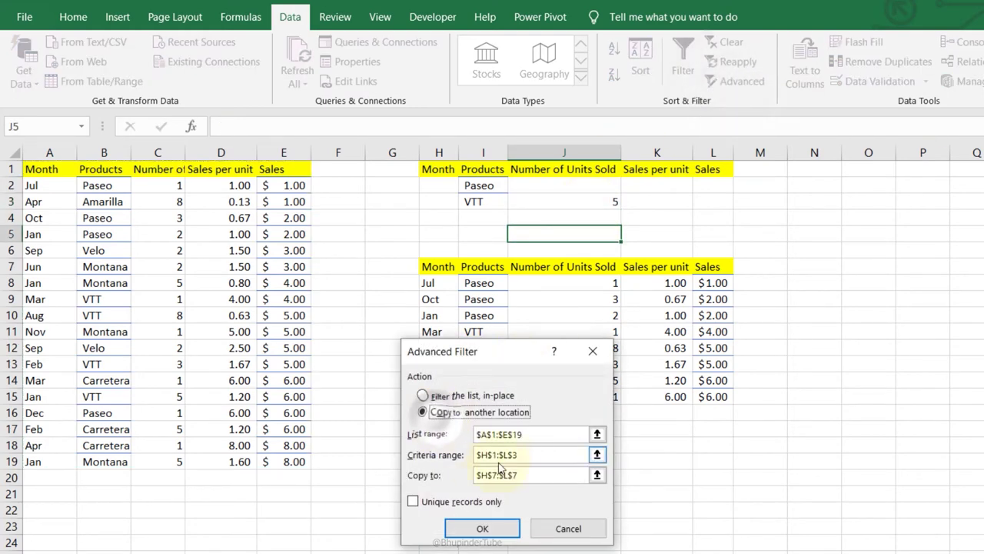
click(482, 528)
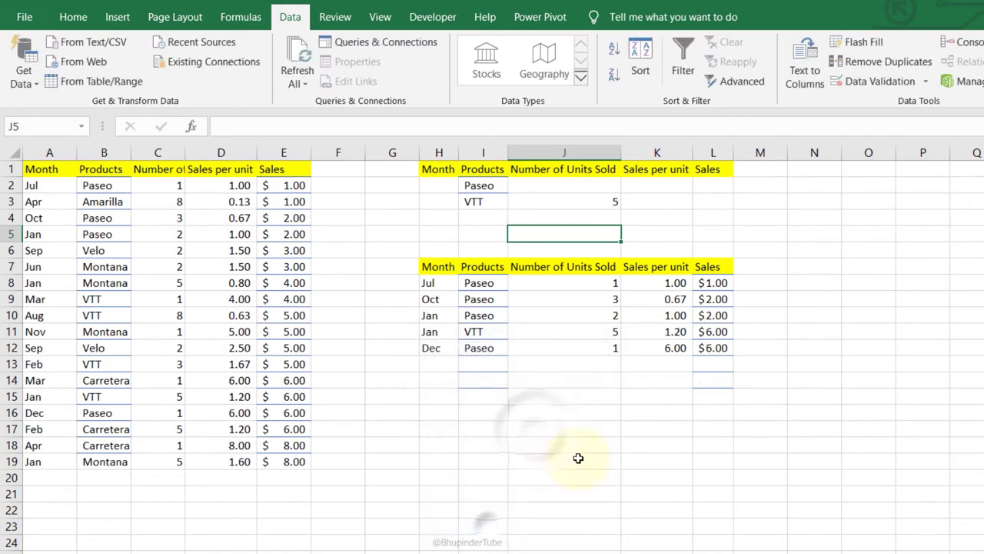
Step: Set the number of units sold criterion for Paseo in J2 to 1 and rerun the Advanced Filter, copying to another location
click(578, 189)
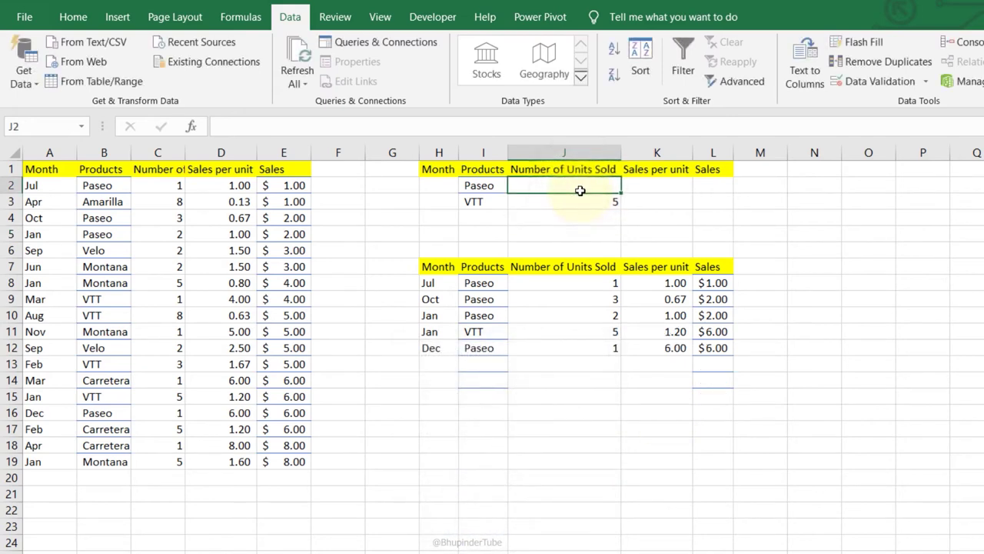
text(1)
key(Return)
click(746, 82)
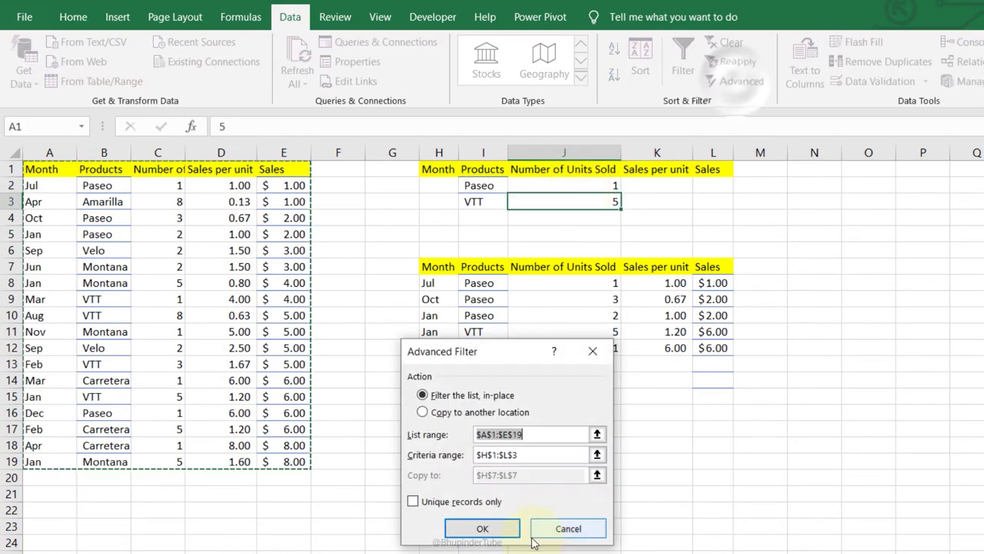
click(422, 411)
click(482, 528)
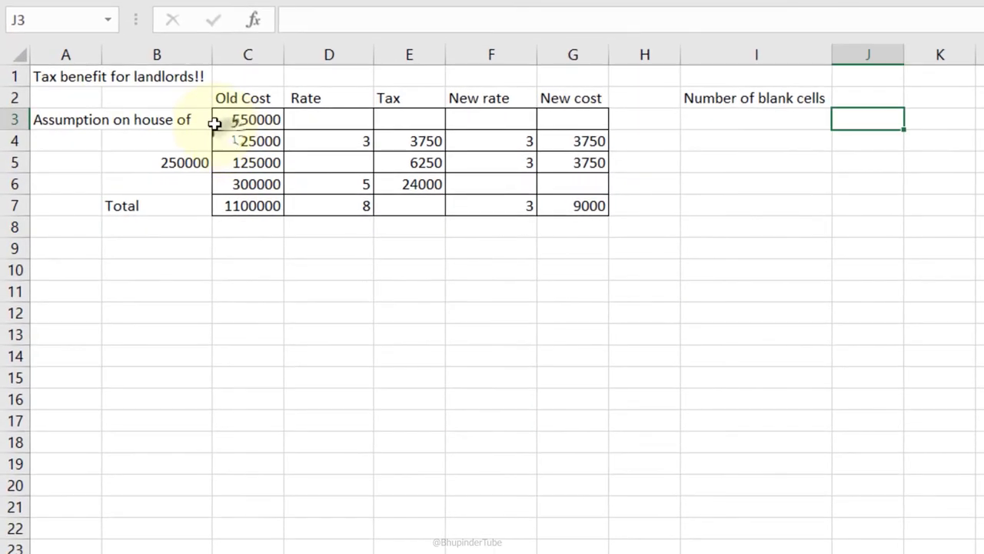
Step: Count the blank cells of the bordered cost table in J2 with a COUNTBLANK formula over C3:G7
drag(254, 120, 569, 203)
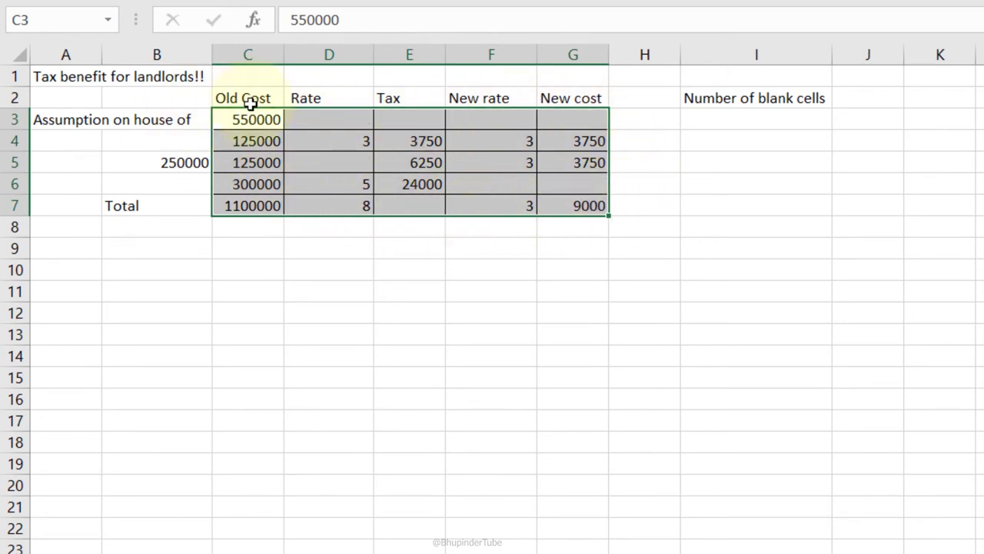
click(411, 162)
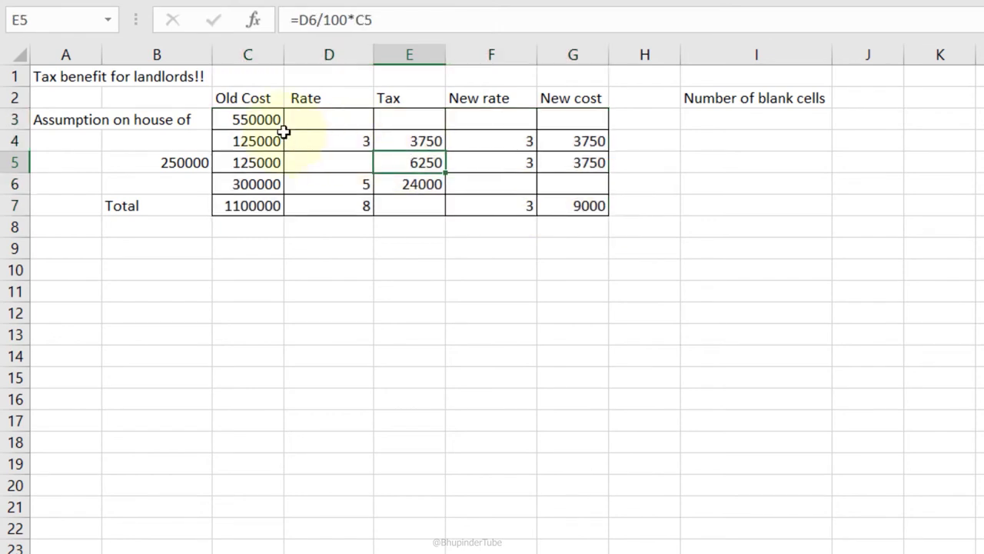
drag(251, 118, 589, 200)
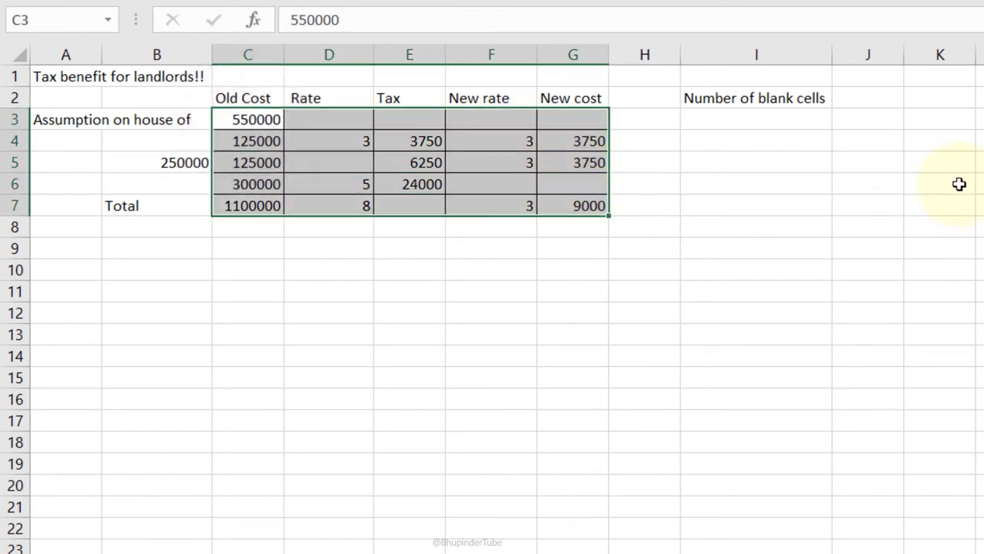
click(868, 91)
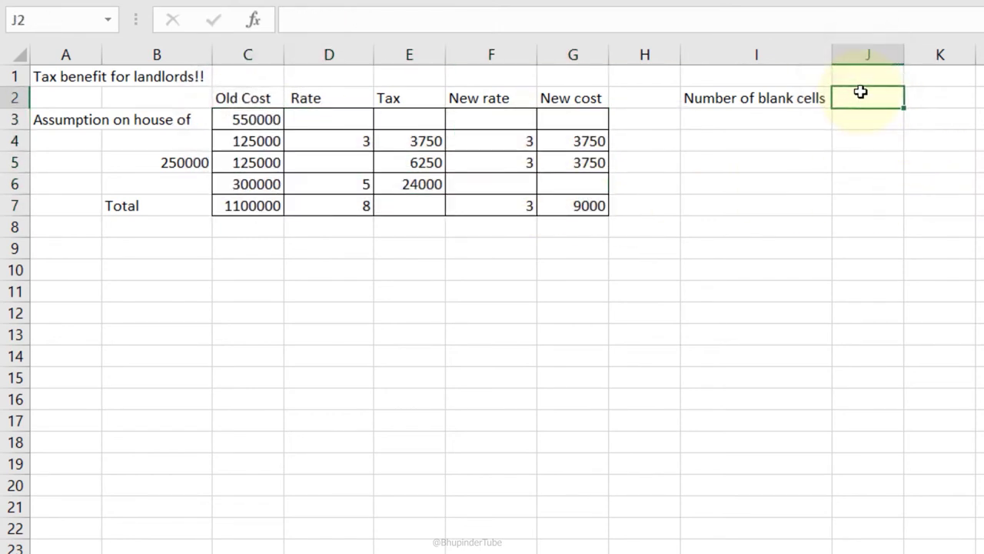
text(=)
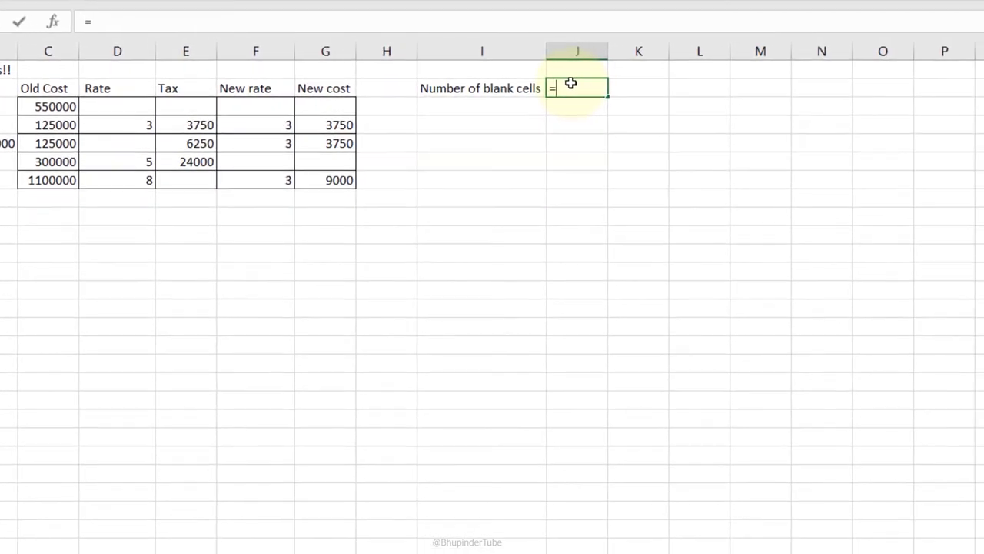
text(countla)
key(BackSpace)
key(BackSpace)
text(b)
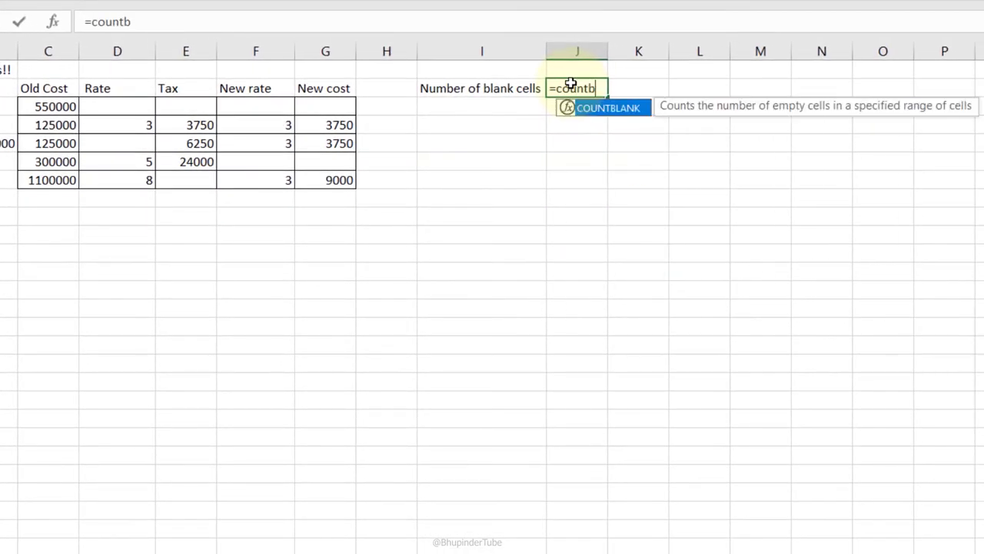
key(Tab)
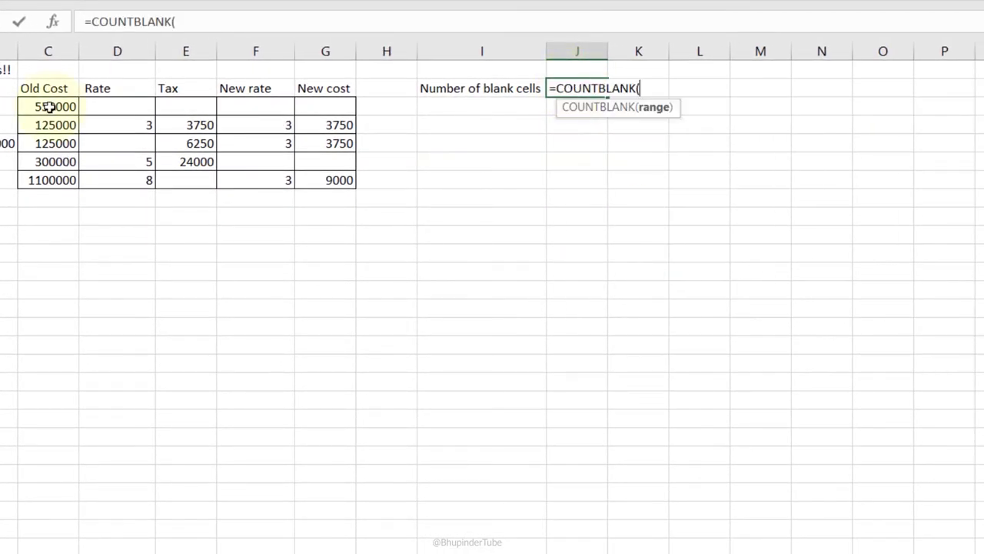
drag(48, 107, 330, 171)
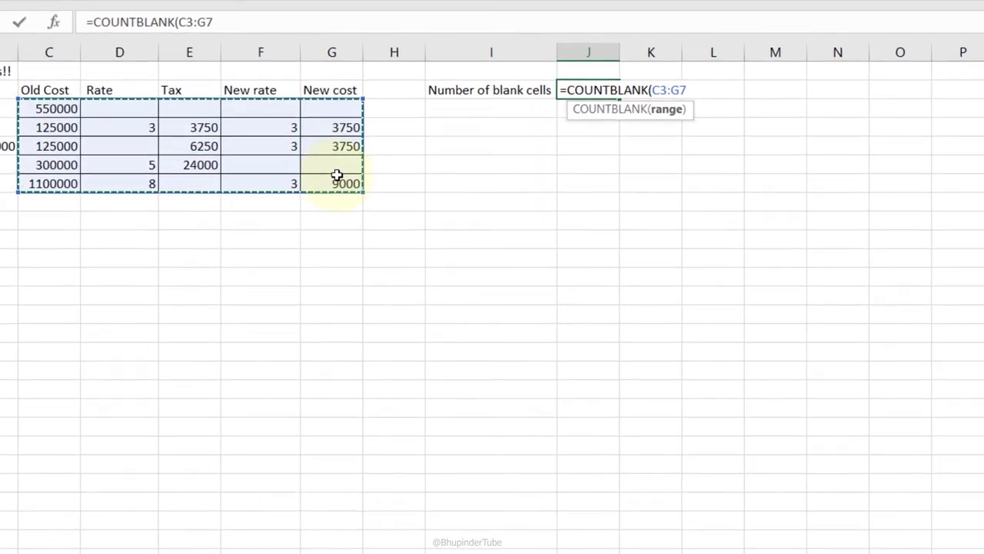
key(Return)
click(600, 92)
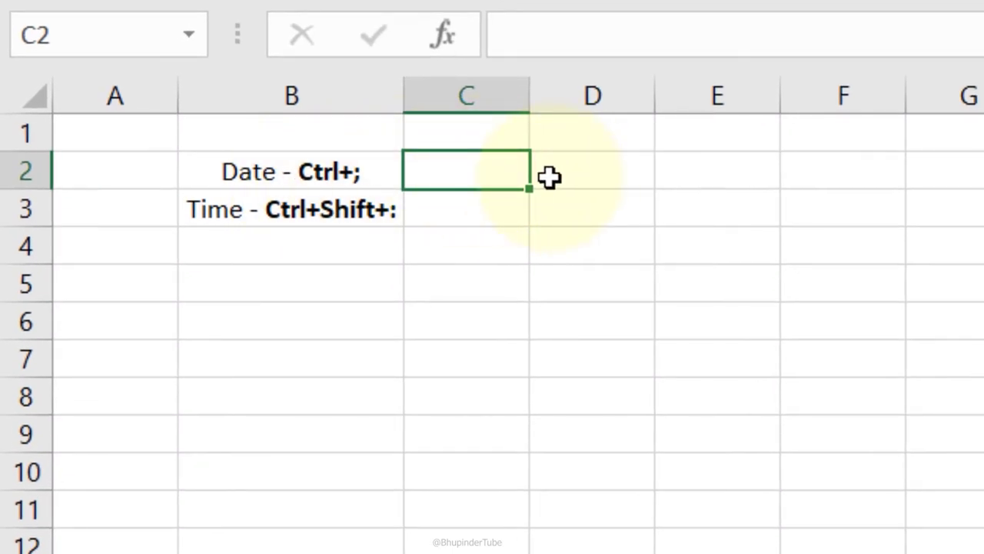
Step: Insert the current date in C2 and the current time in C3 as static values
key(ctrl+semicolon)
key(Return)
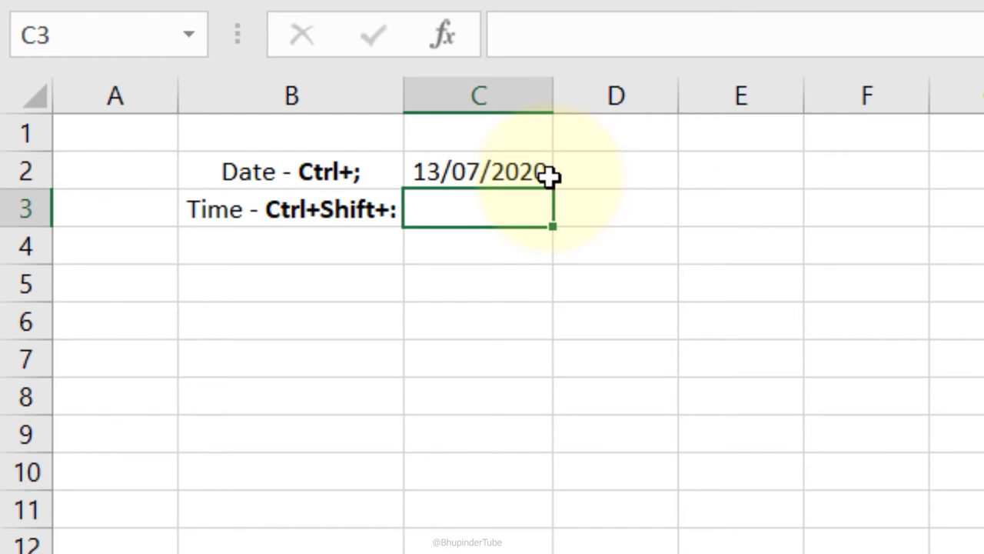
key(ctrl+shift+semicolon)
key(Return)
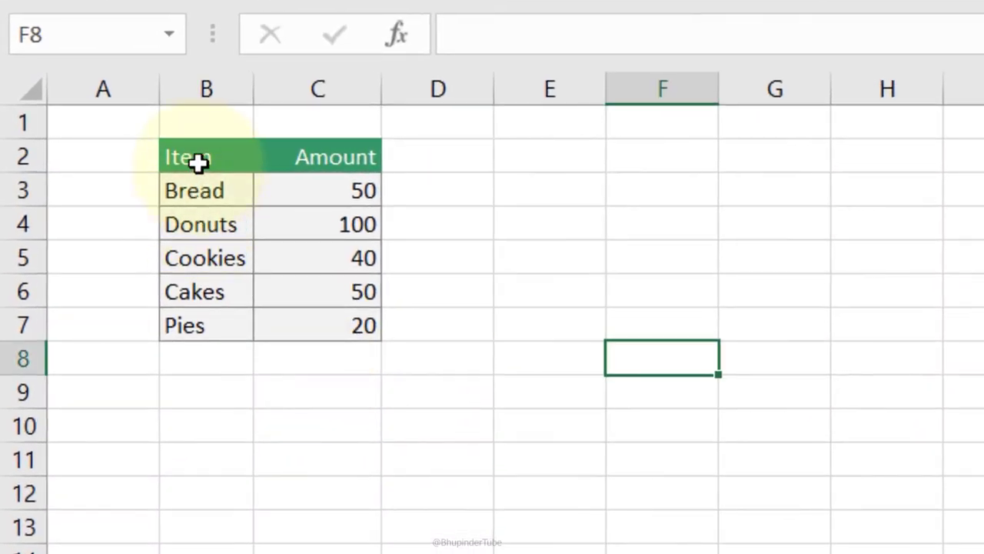
Step: Select the Item and Amount table in B2:C7, including its header row
drag(191, 161, 307, 316)
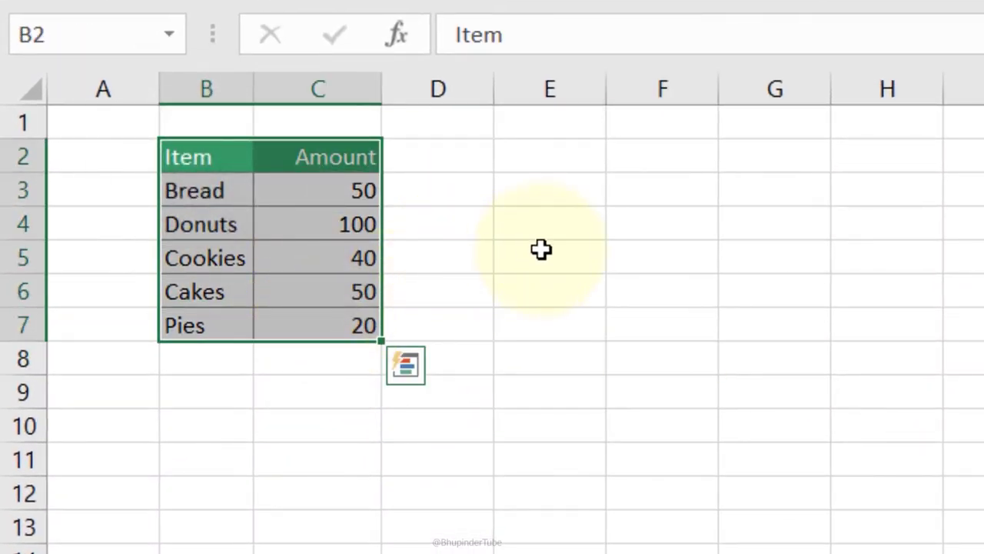
Step: Transpose the Item and Amount table B2:C7 into F2:K3 with a TRANSPOSE array formula
click(190, 157)
drag(190, 157, 355, 339)
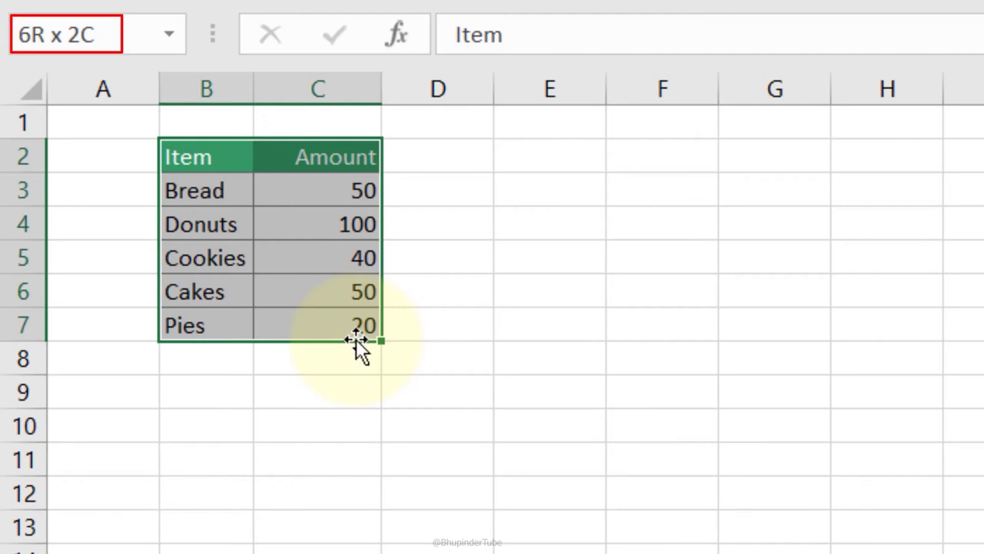
drag(355, 339, 355, 339)
click(571, 164)
click(635, 160)
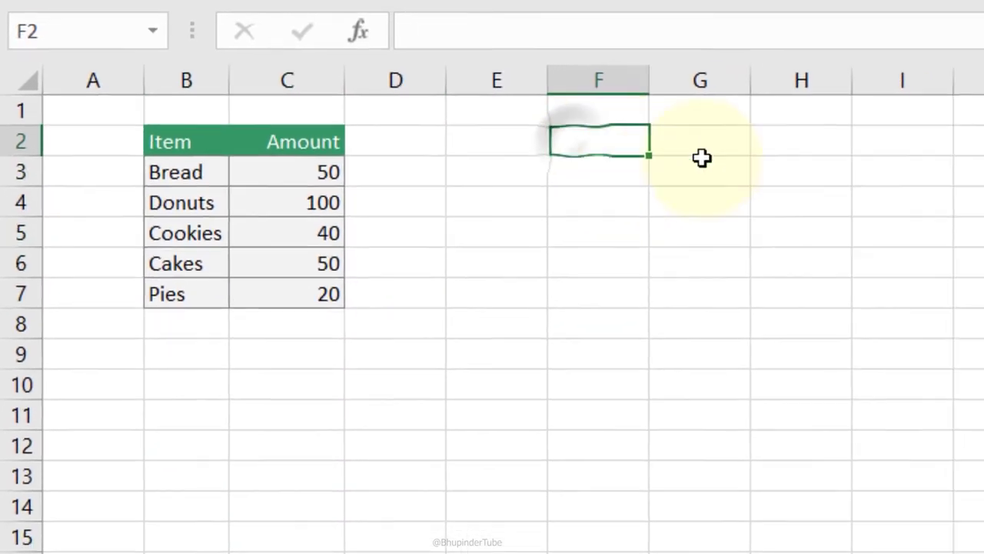
drag(702, 157, 921, 158)
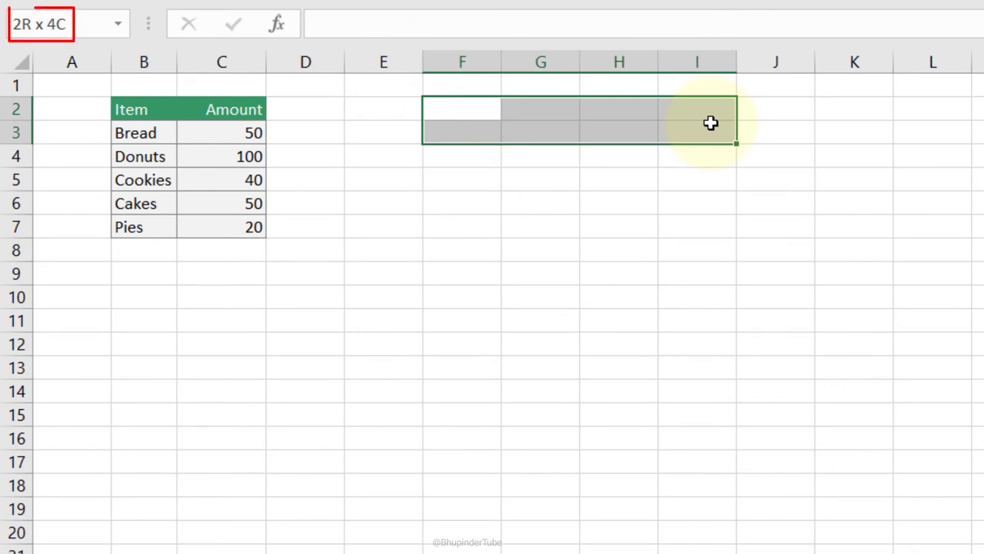
drag(715, 122, 825, 131)
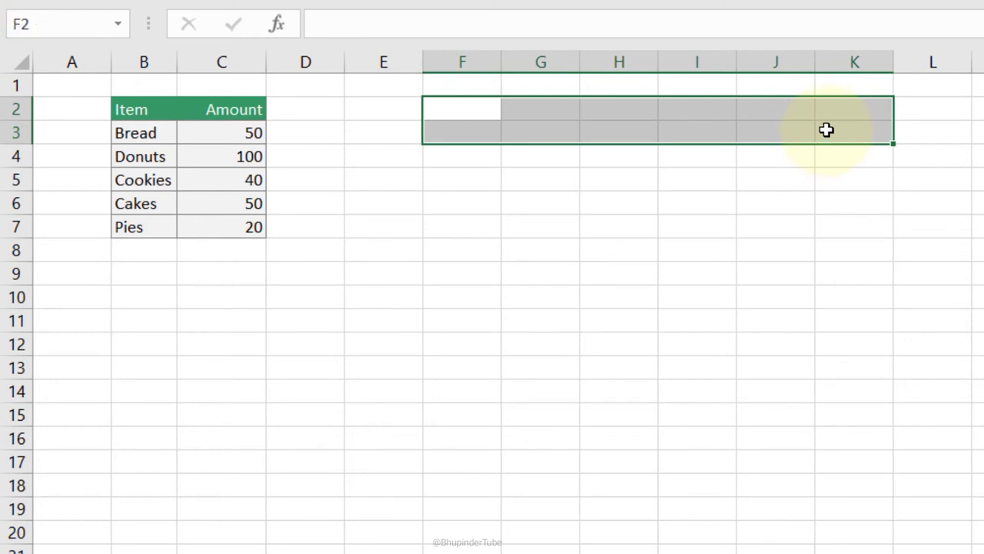
text(=tra)
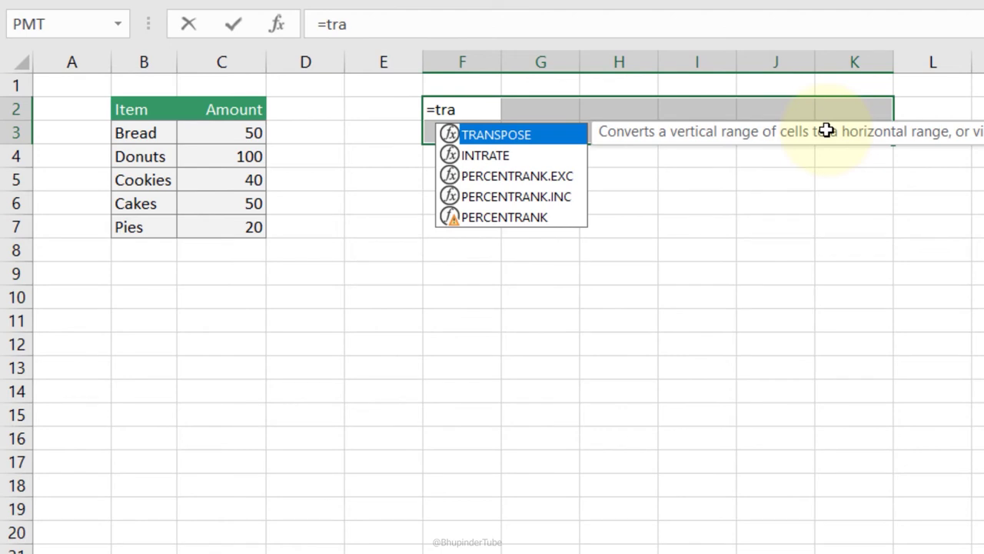
key(Tab)
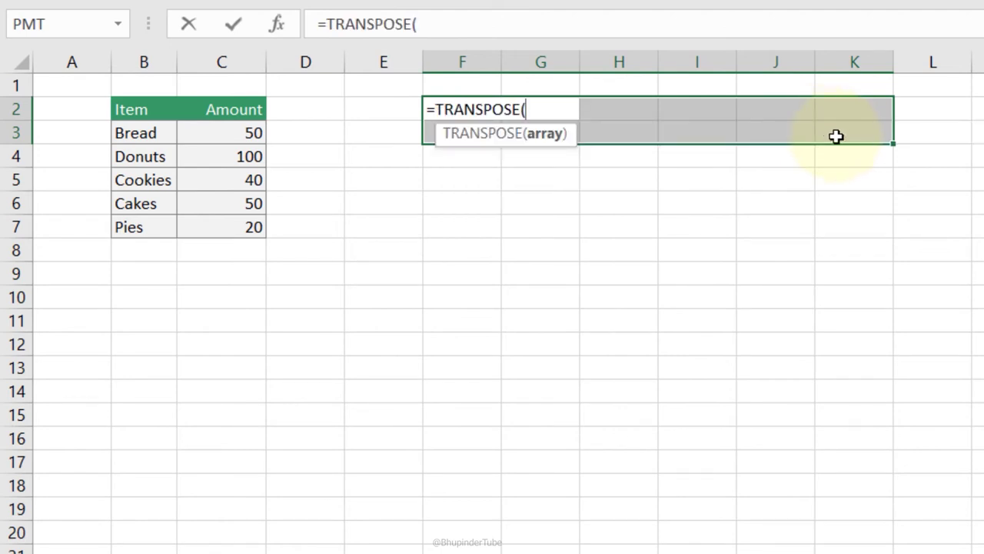
drag(136, 108, 218, 213)
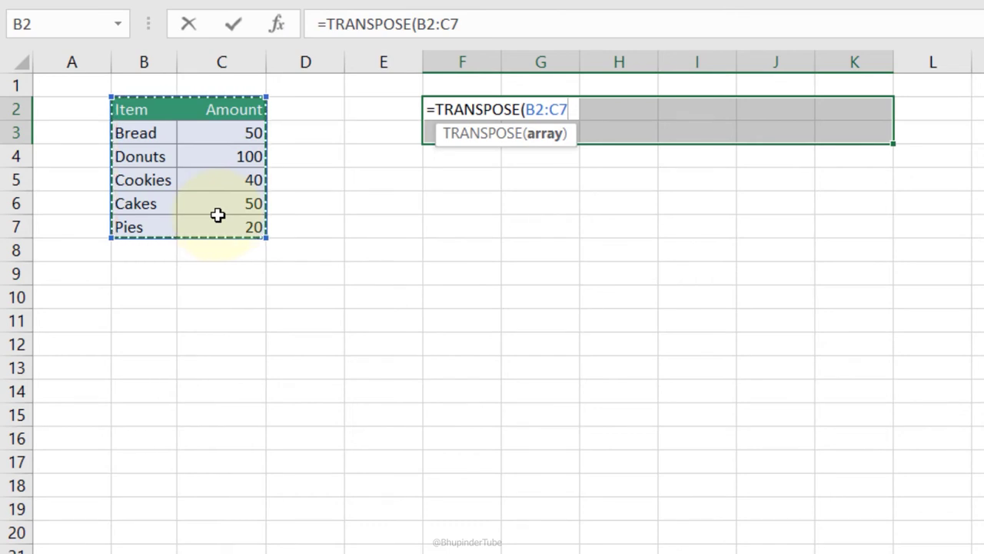
key(ctrl+shift+Return)
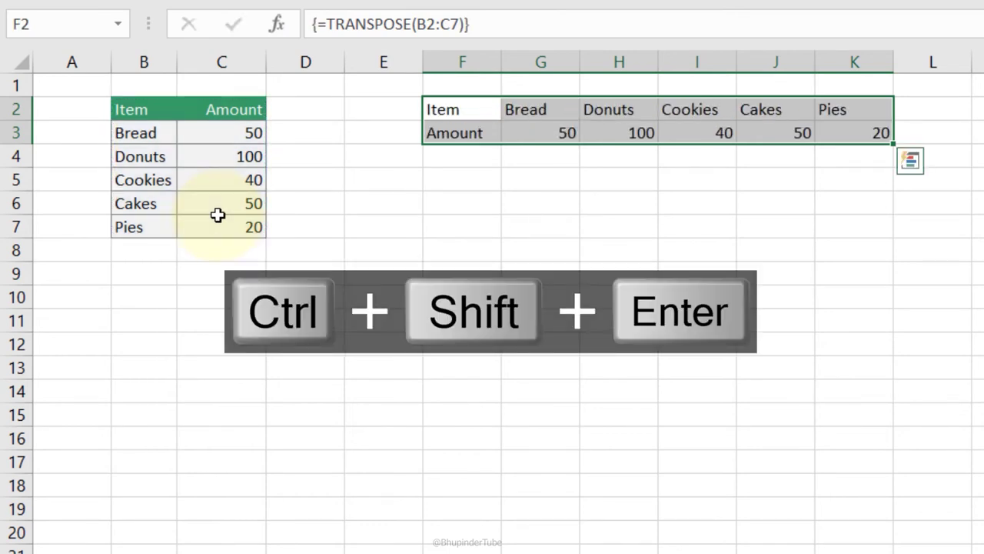
Step: Set the Cookies amount to 50 and the Cakes amount to 60 in the source table
click(244, 163)
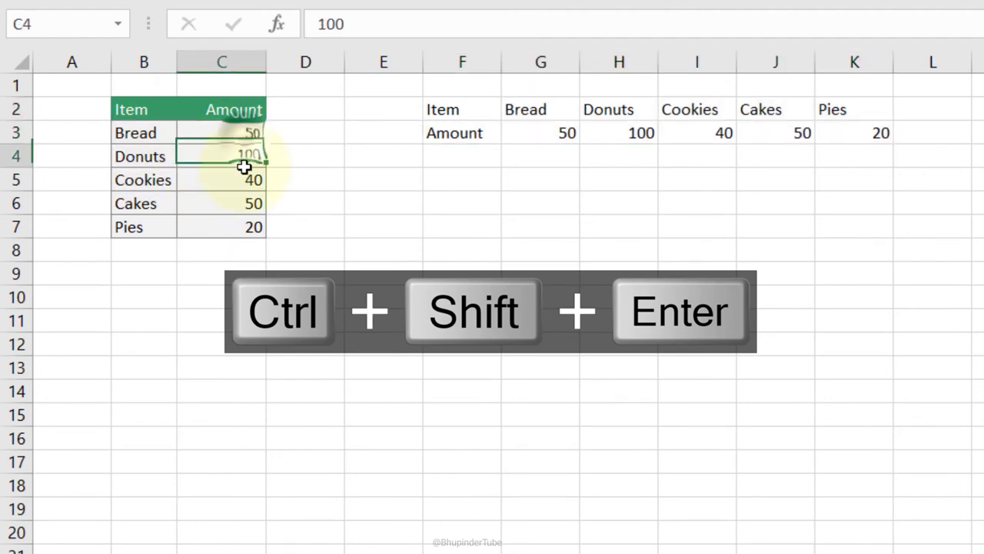
click(233, 199)
click(228, 179)
text(50)
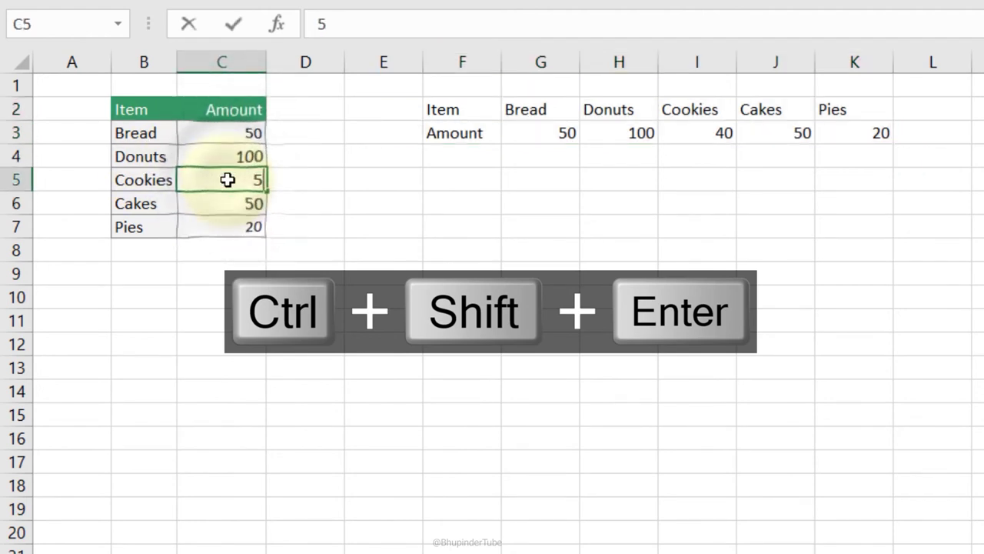
key(Return)
text(60)
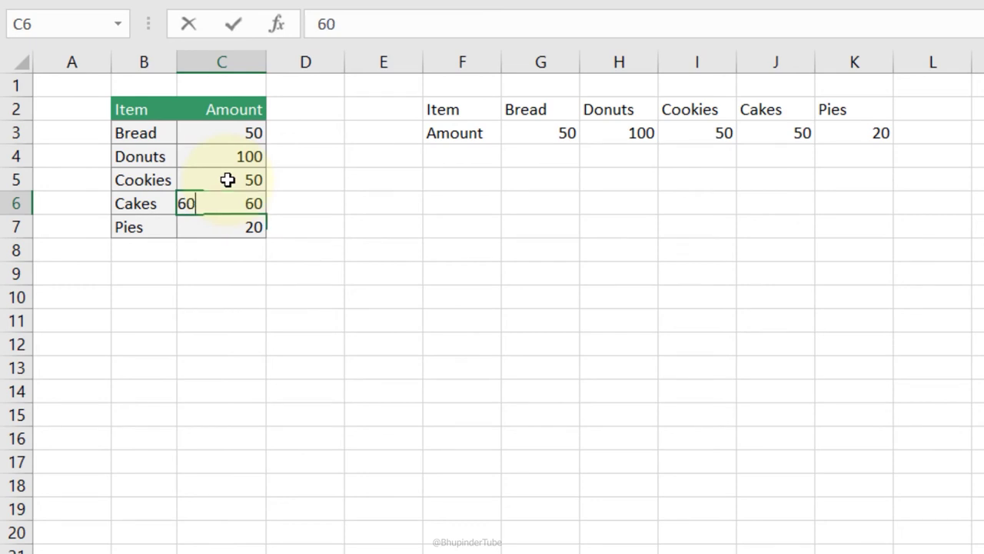
key(Return)
key(Up)
key(Up)
key(Up)
key(Up)
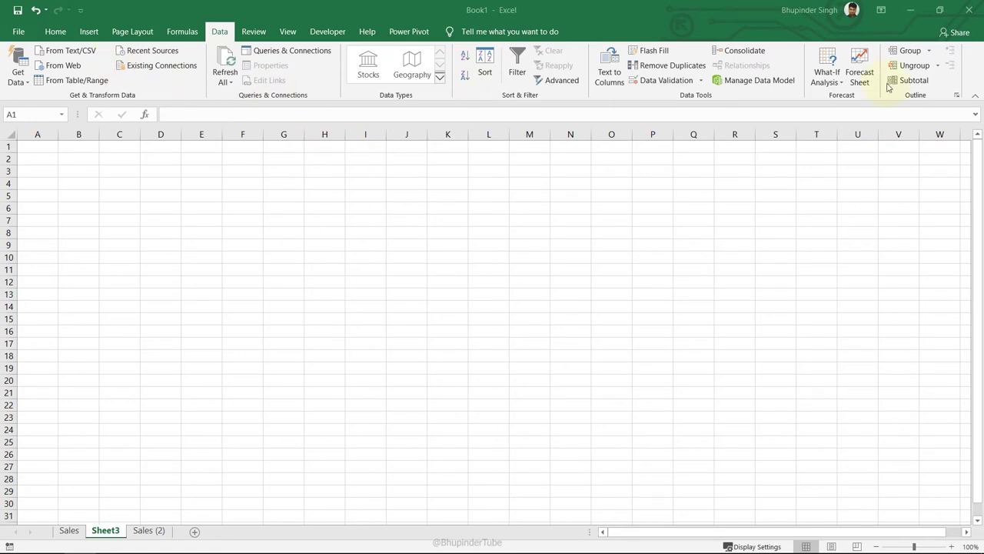
Step: Enable the Analysis ToolPak add-in through the Excel add-ins manager
click(19, 32)
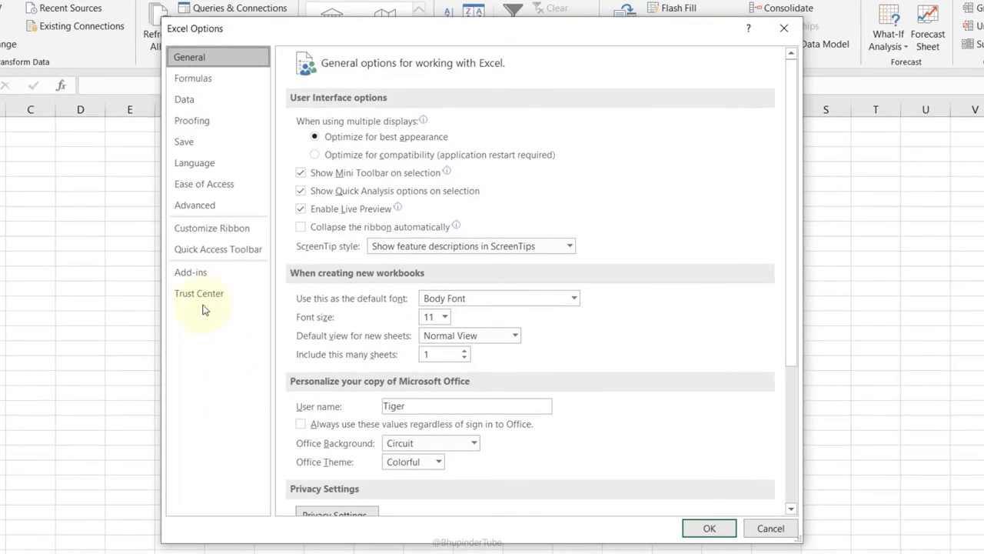
click(193, 273)
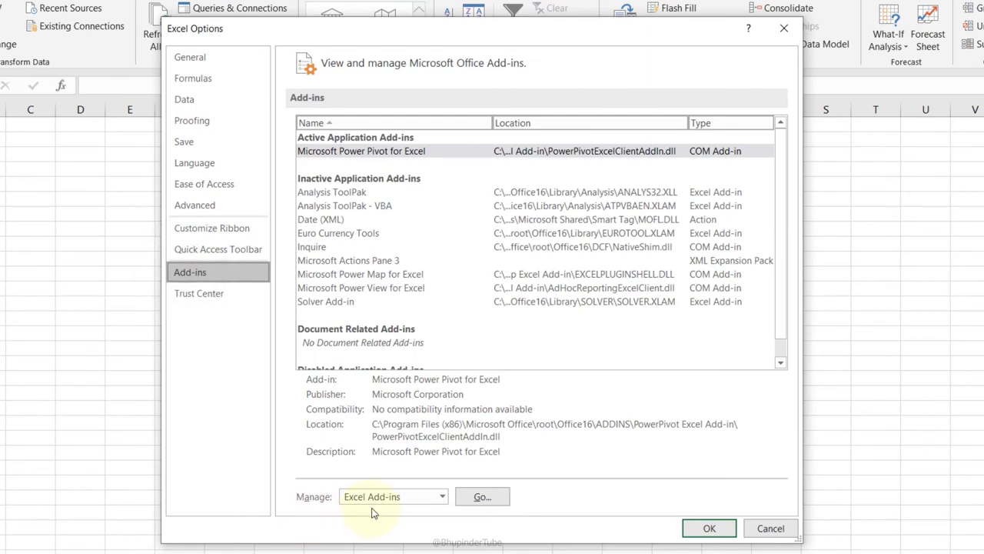
click(482, 497)
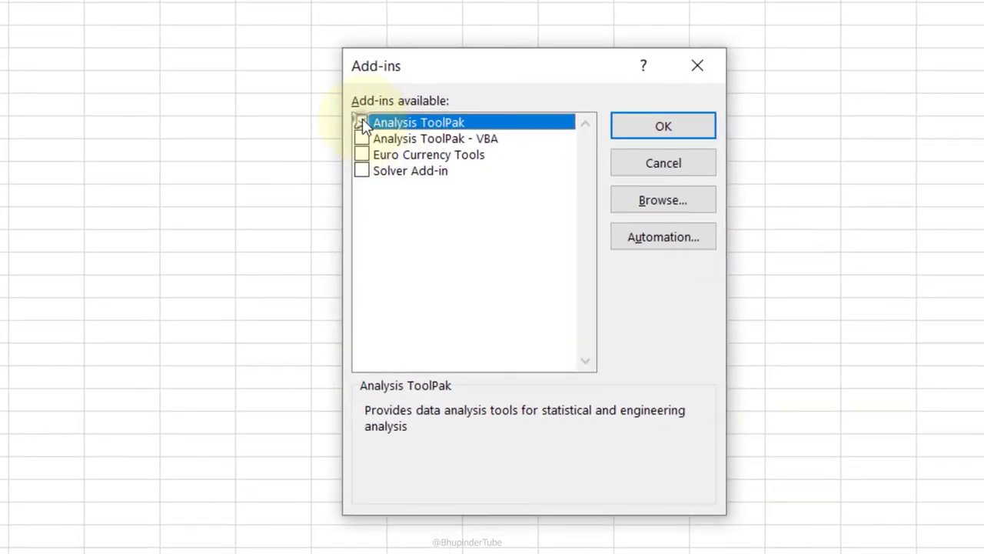
click(361, 123)
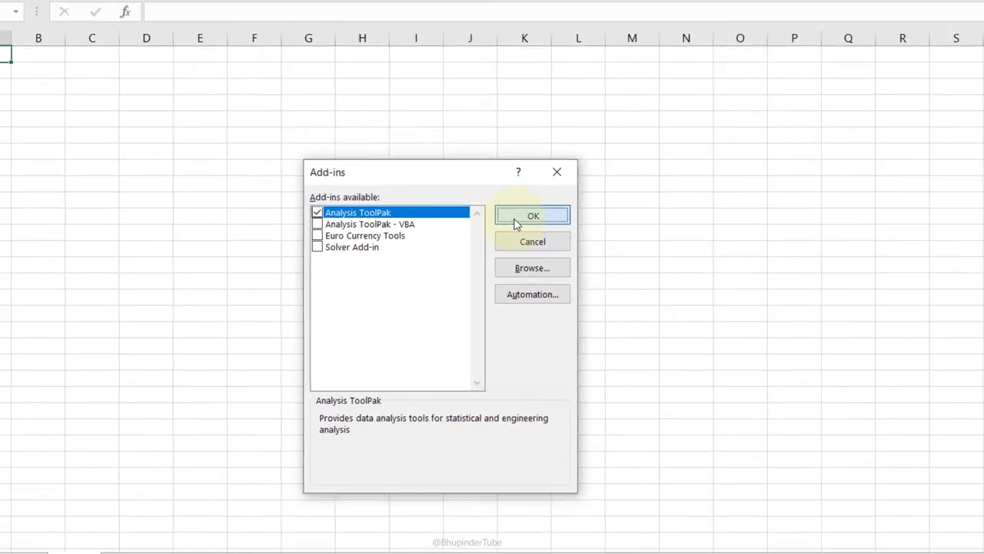
click(642, 132)
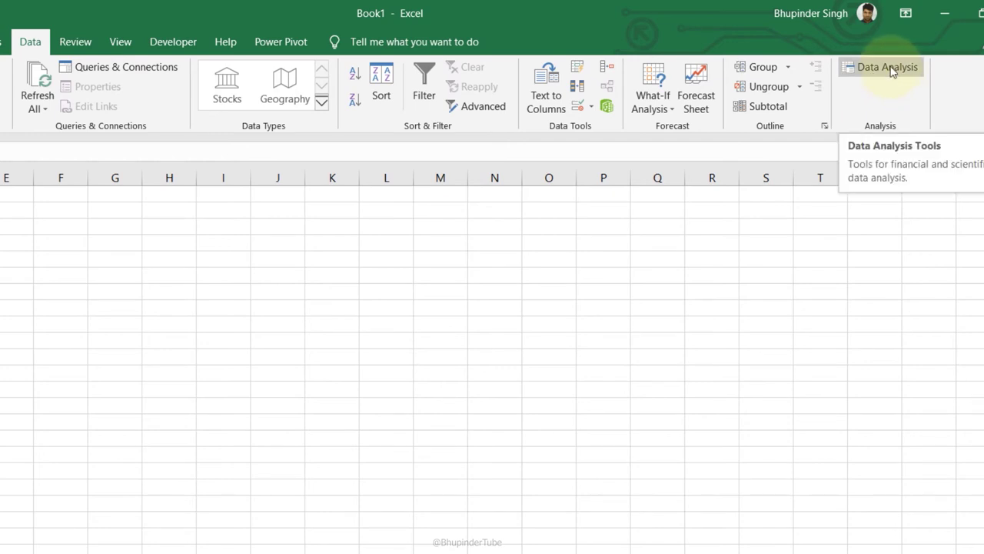
Step: Open the Data Analysis tools and look through the list of available analysis tools
click(888, 67)
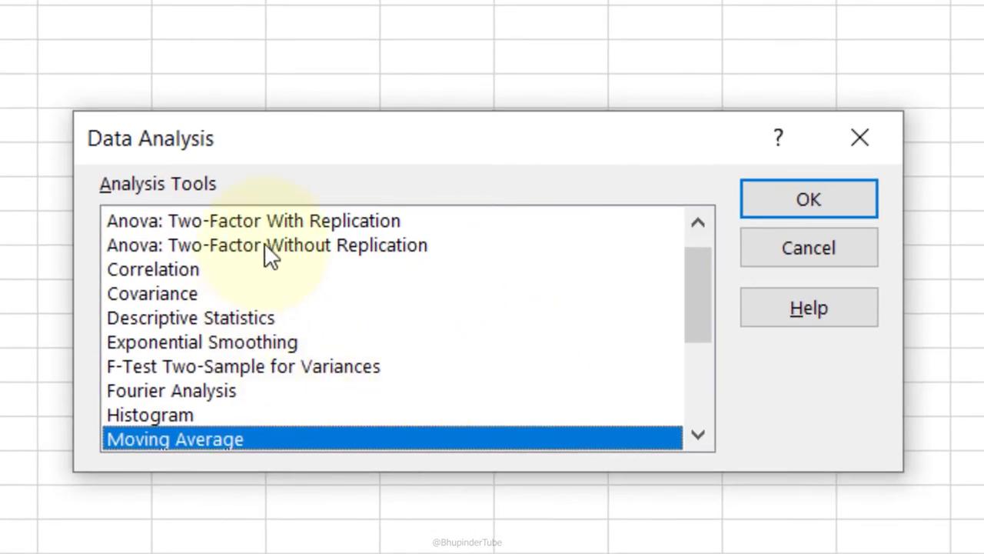
click(173, 276)
click(191, 396)
drag(694, 304, 694, 362)
click(265, 366)
click(323, 294)
scroll(646, 282, up, 3)
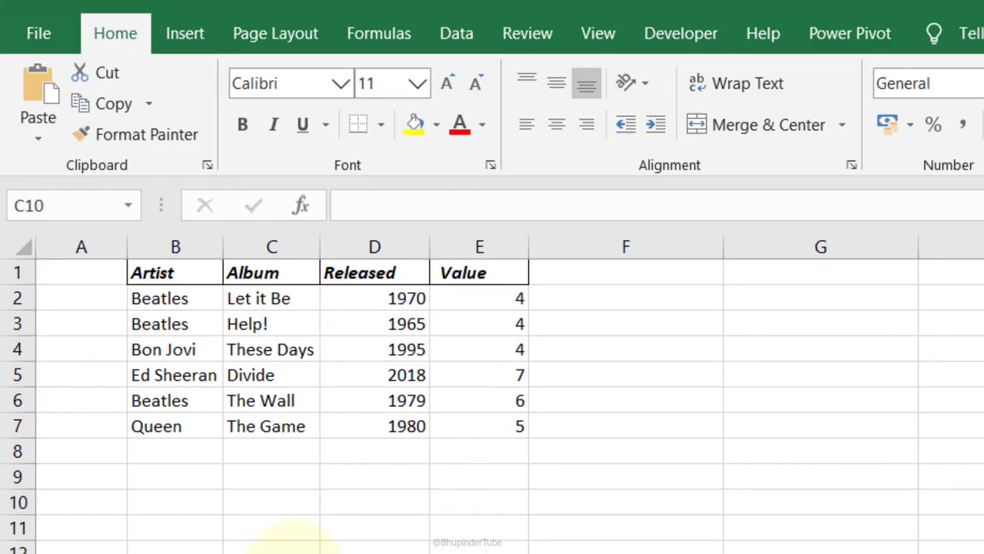
Step: Convert the album data in B1:E7 into a table with headers
click(182, 446)
click(156, 272)
drag(156, 272, 487, 429)
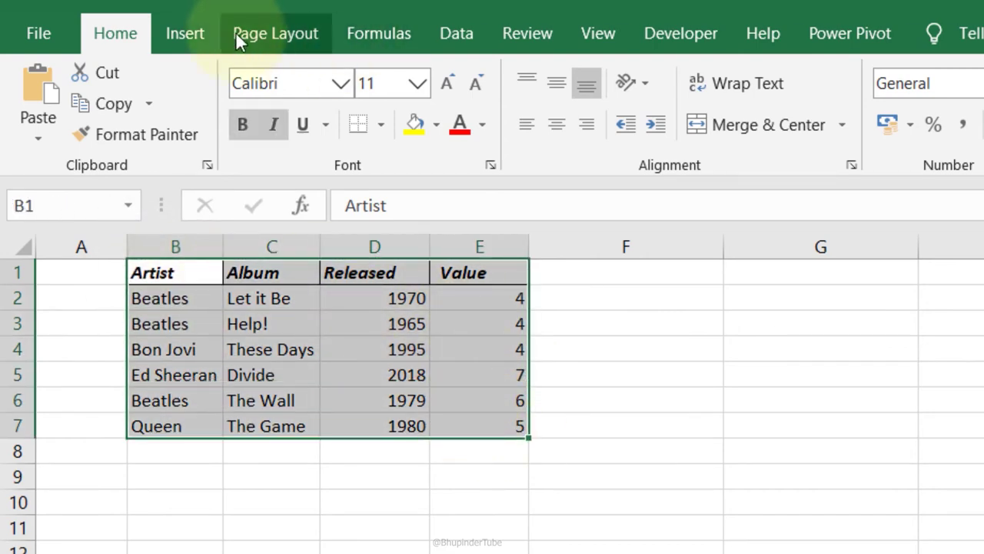
click(193, 36)
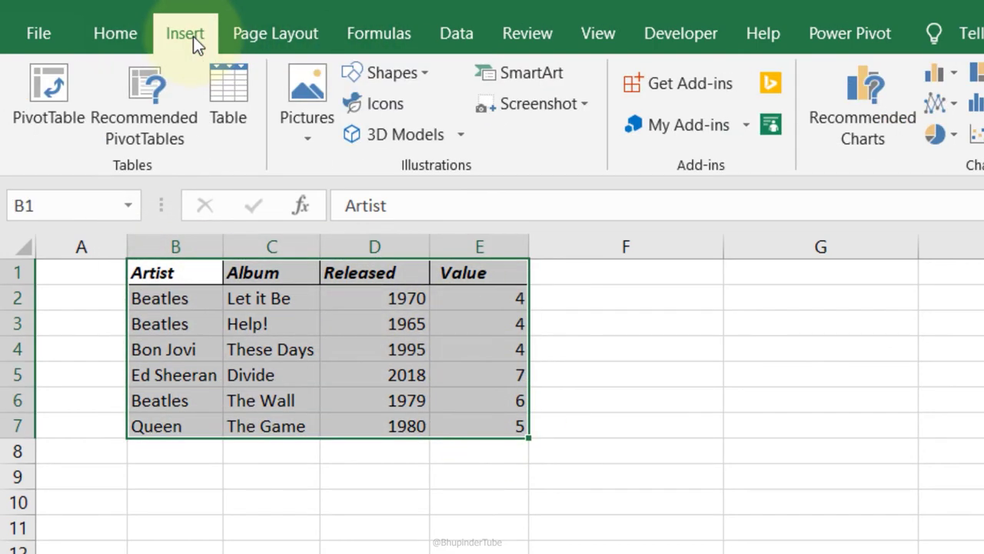
click(232, 108)
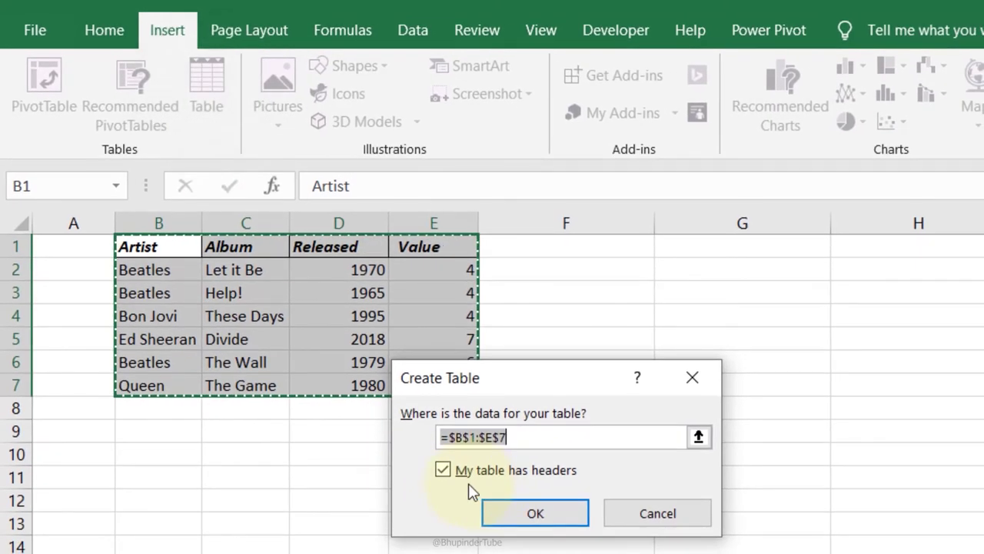
click(536, 512)
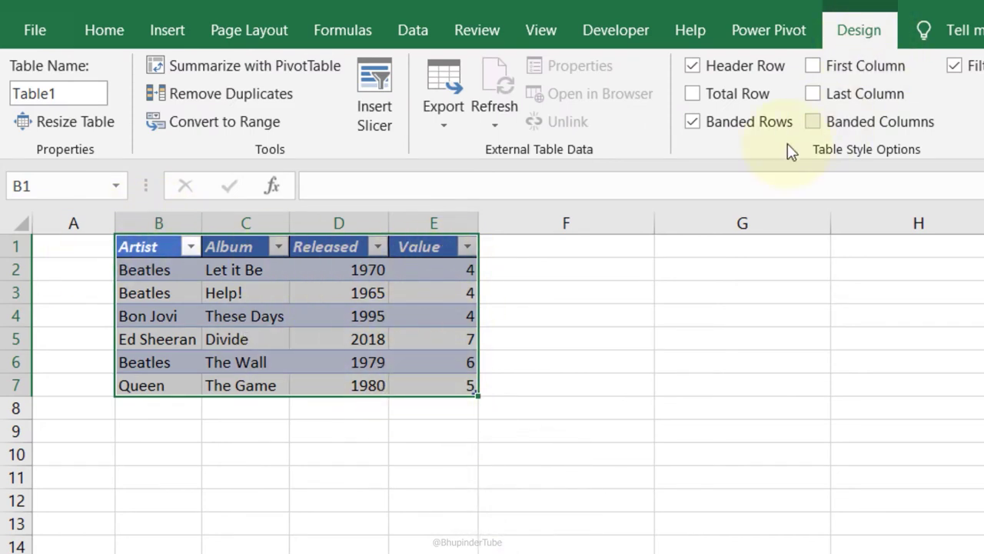
Step: Insert slicers for the Artist, Album, Released and Value columns of the table
click(387, 124)
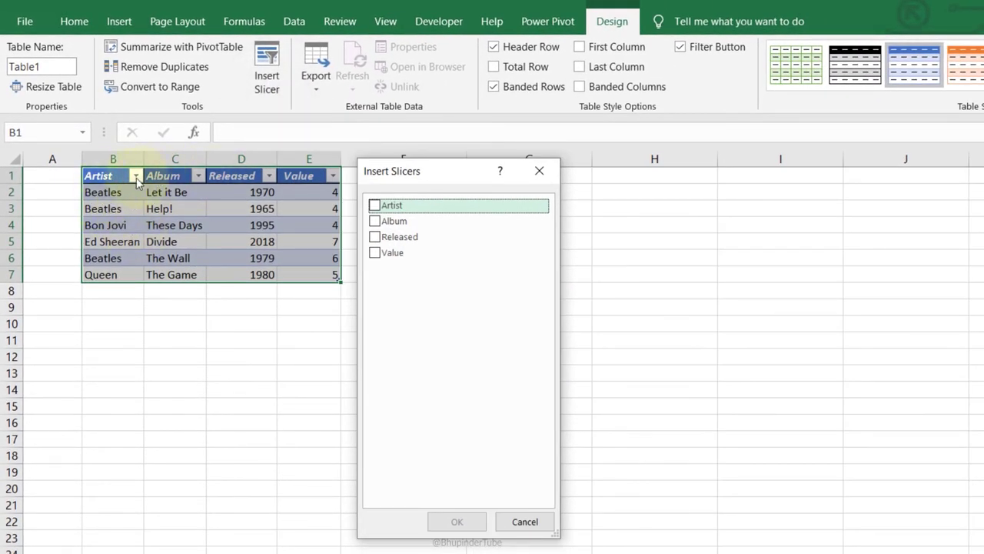
click(374, 205)
click(374, 221)
click(374, 237)
click(375, 252)
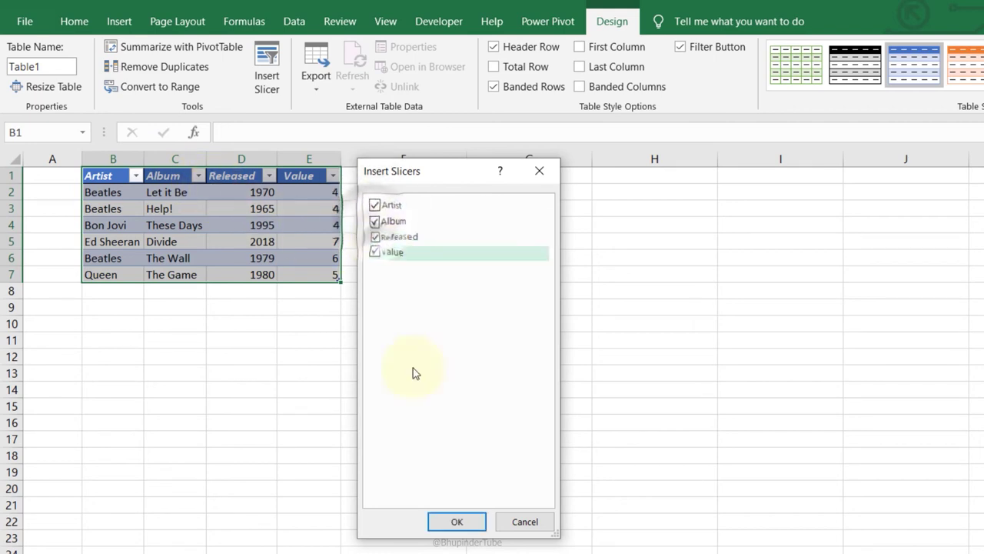
click(456, 522)
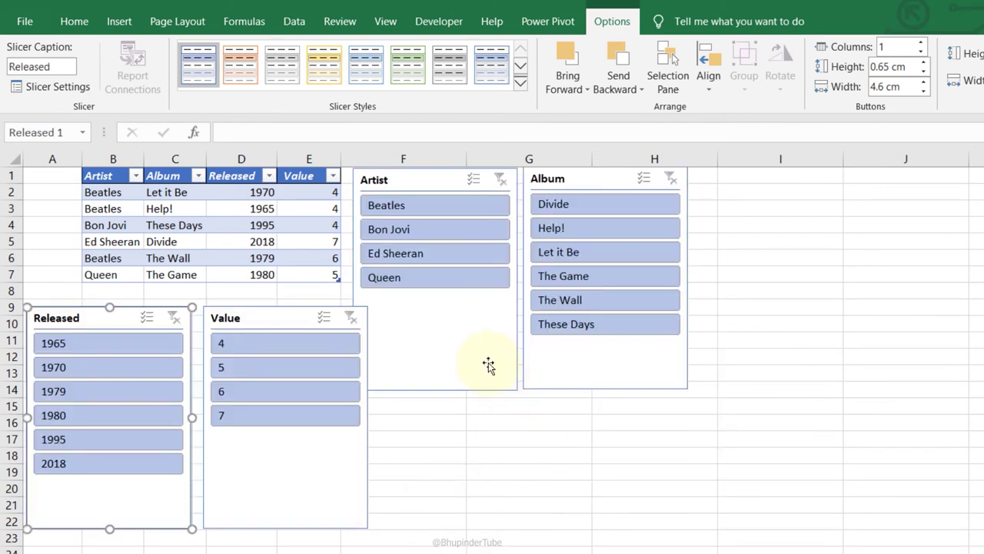
Step: Filter the table by the artist Beatles and the album The Wall using the slicers, and clear both filters
click(387, 209)
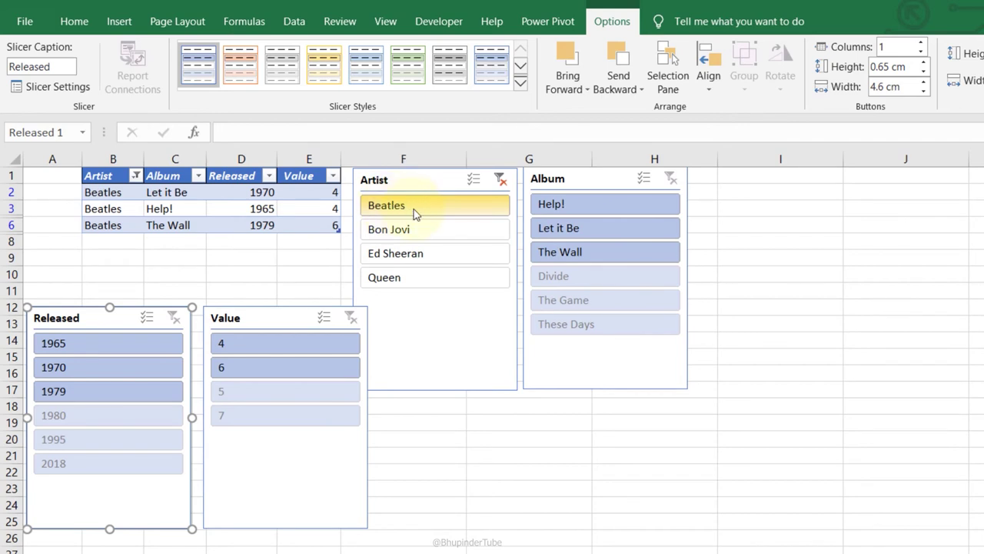
click(592, 254)
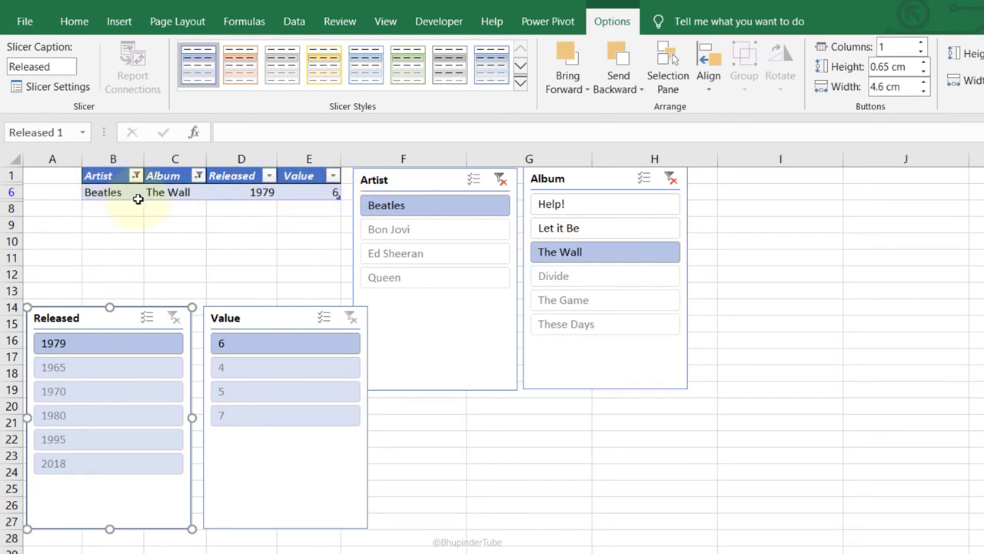
click(499, 182)
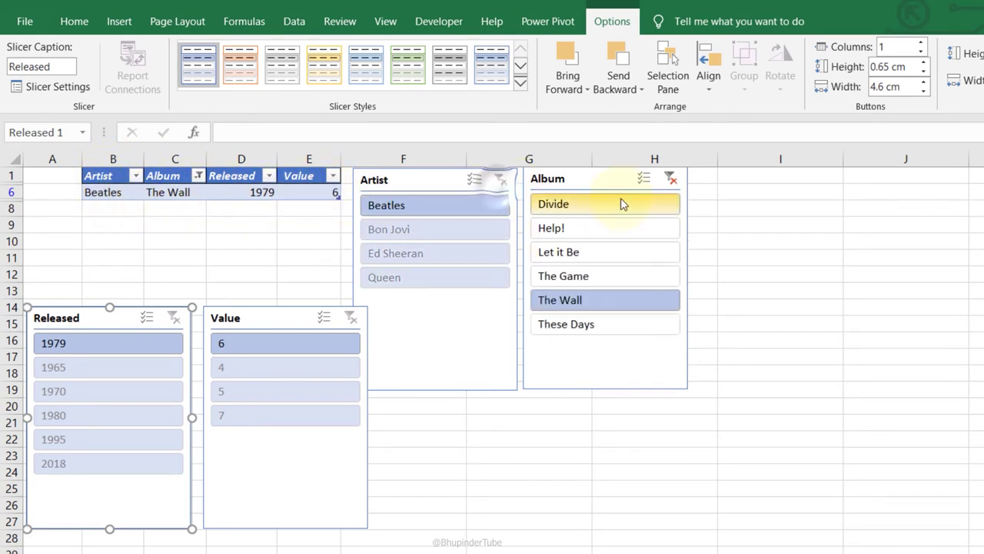
click(669, 179)
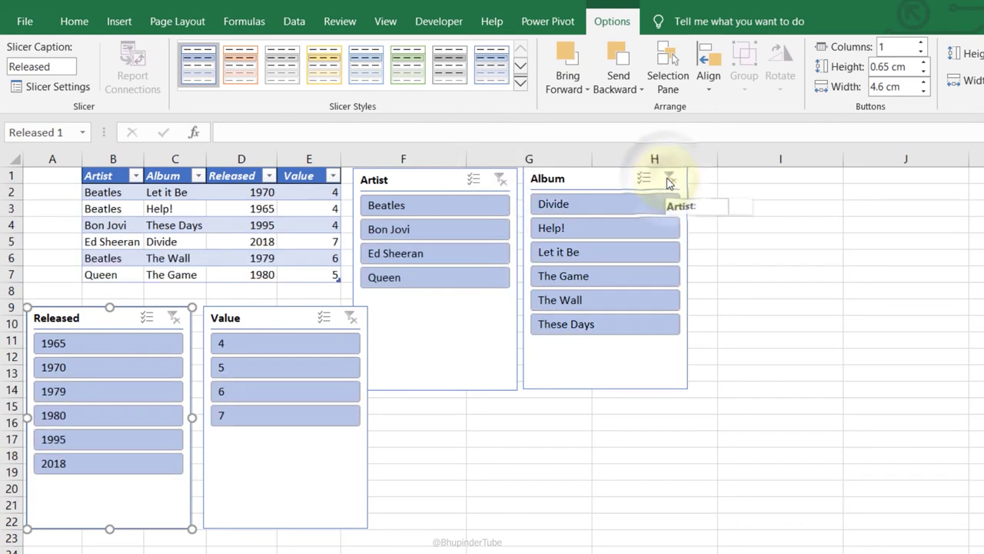
Step: Filter the table by the artist Queen and the first listed release year using the slicers
click(441, 279)
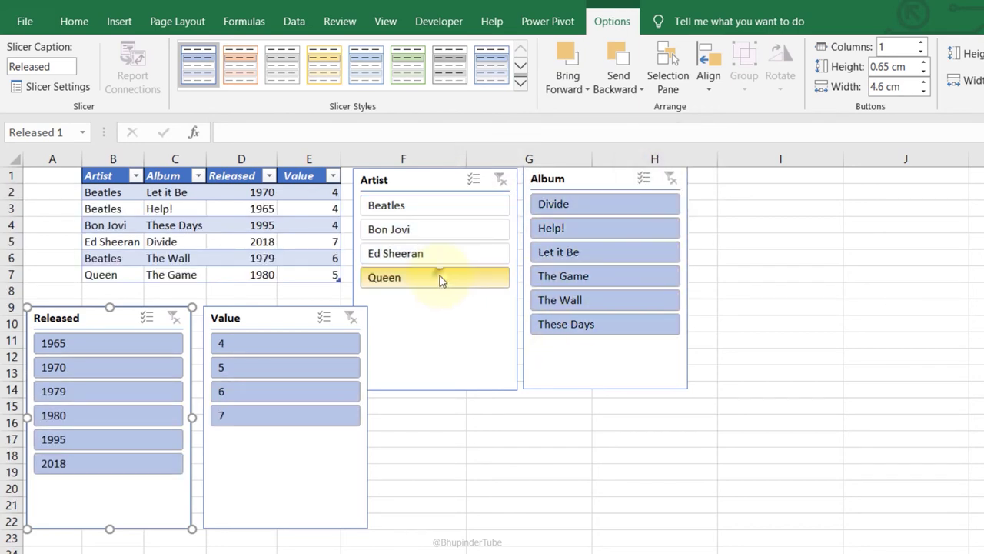
click(107, 343)
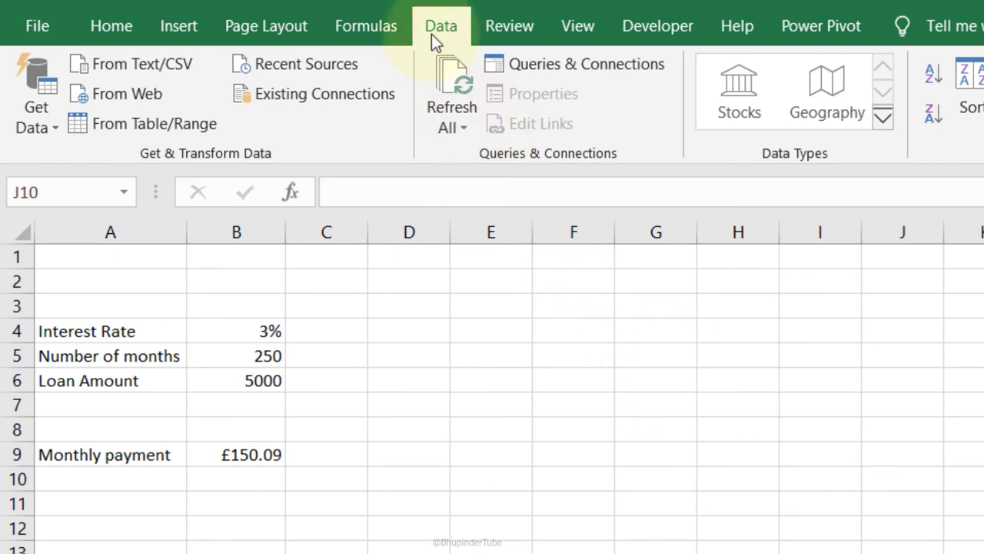
Step: Add a scenario named Worst for cells B4:B6 with an interest rate of 0.06, 230 months and a loan amount of 5000
drag(246, 331, 259, 378)
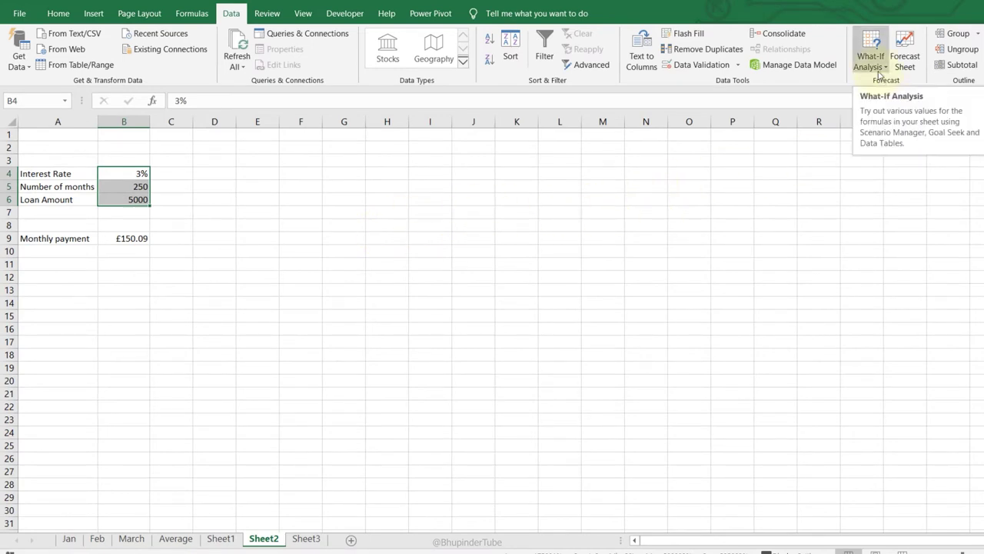
click(878, 73)
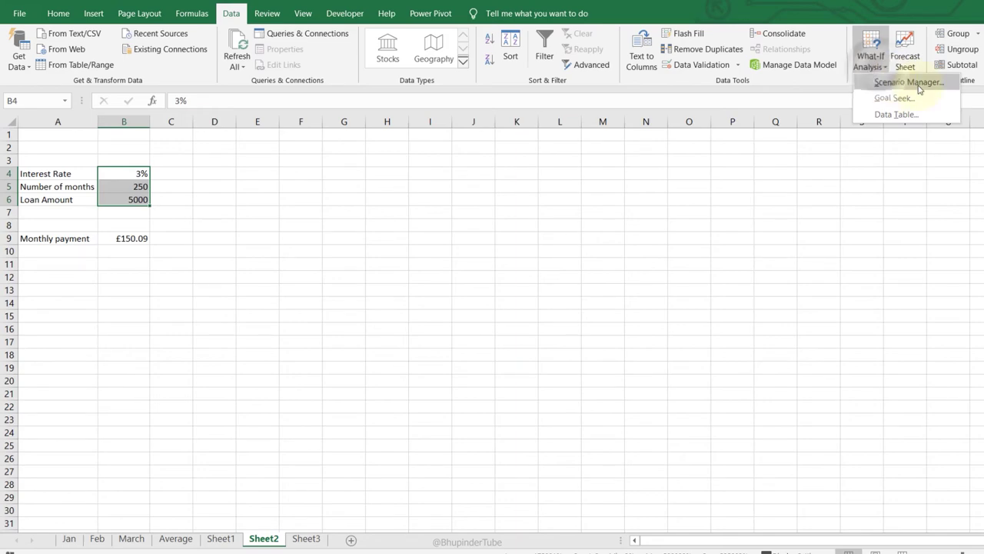
click(910, 82)
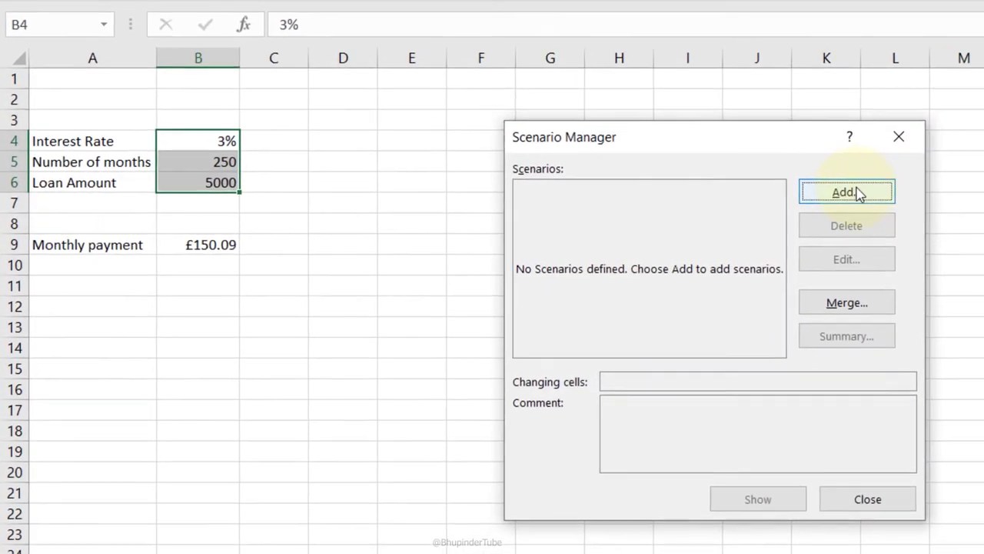
click(848, 193)
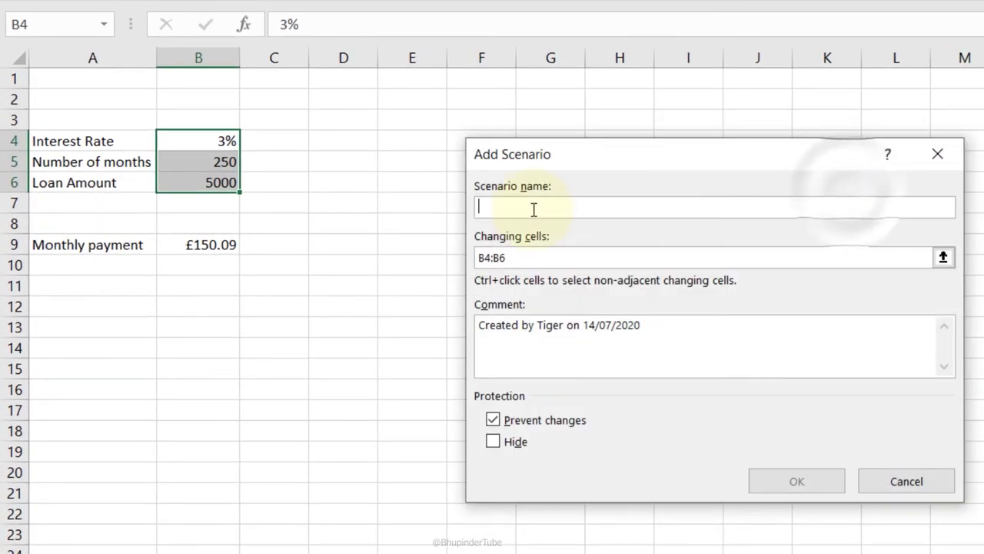
text(Worst)
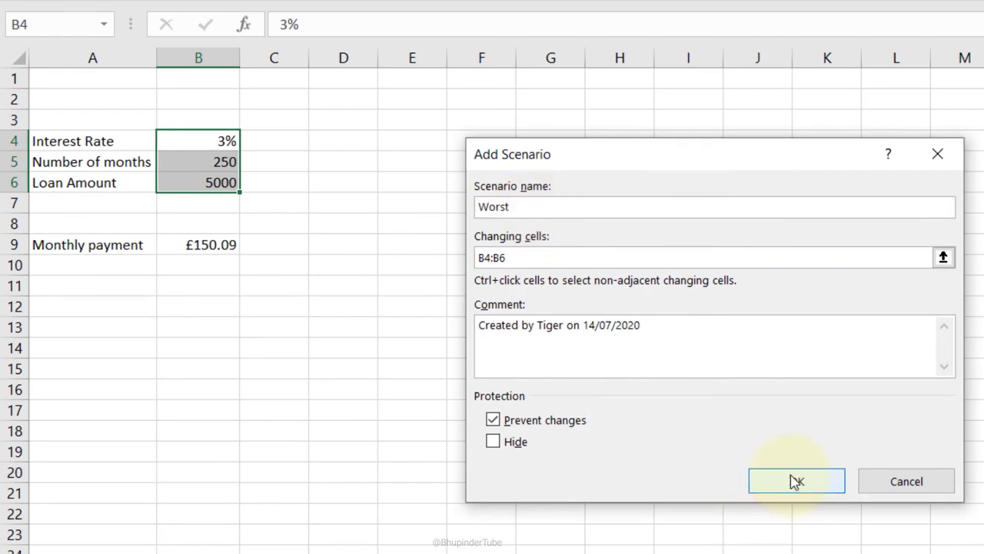
click(797, 480)
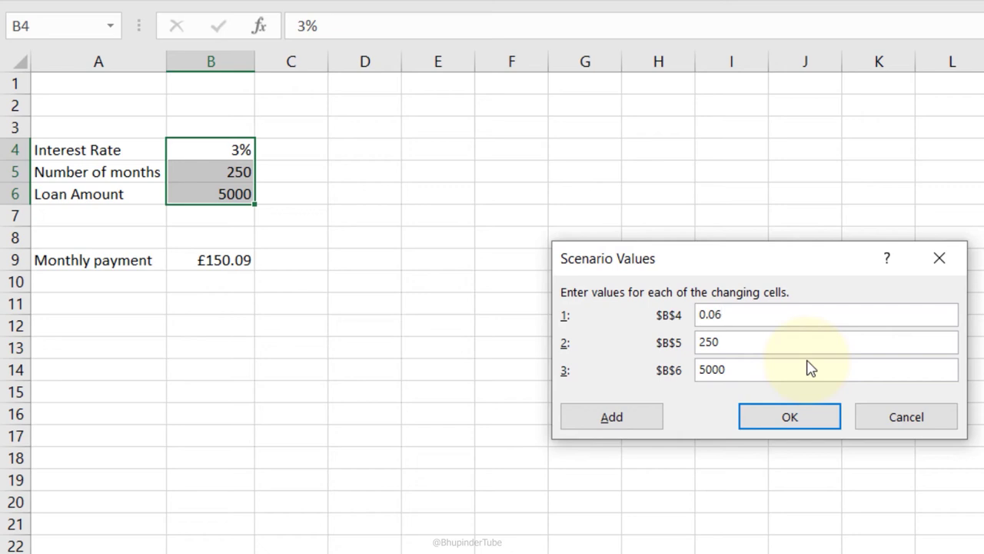
drag(730, 342, 664, 338)
click(778, 415)
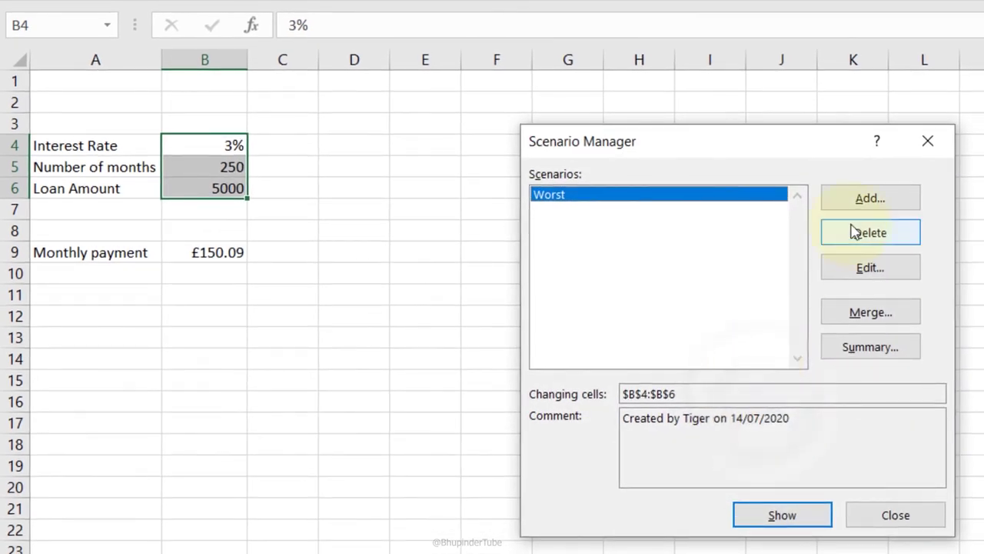
Step: Add a scenario named Best for cells B4:B6 with an interest rate of 0.02, 266 months and a loan amount of 5000
click(870, 198)
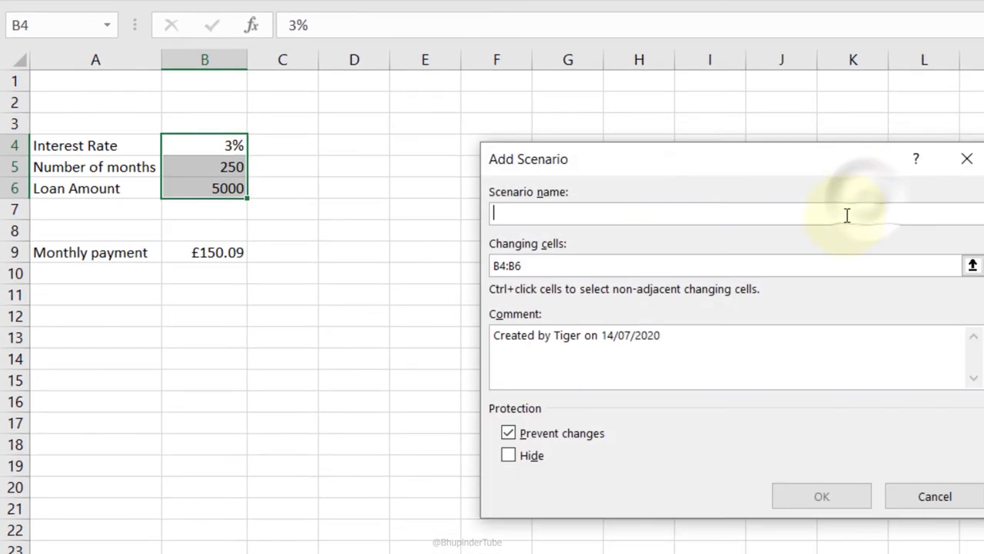
text(Best)
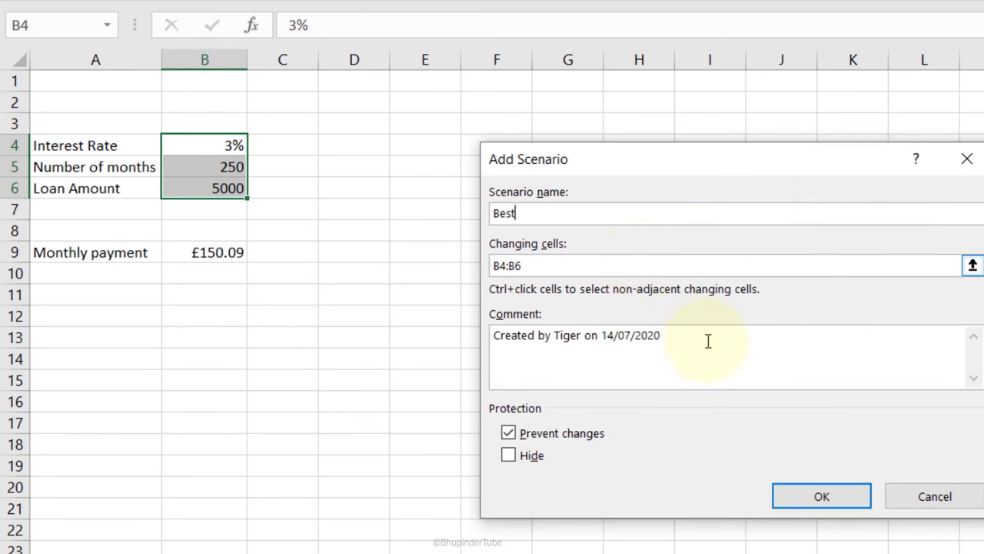
click(565, 267)
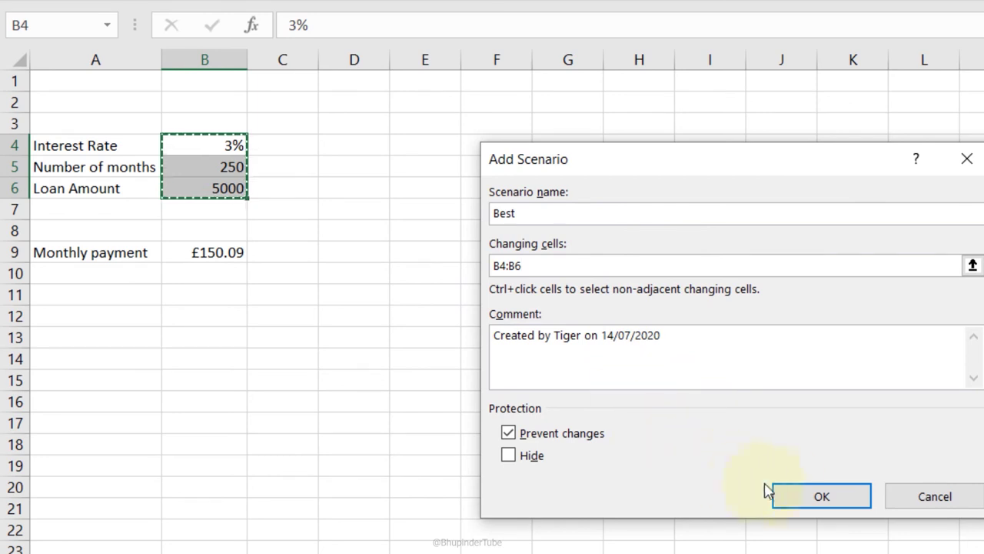
click(804, 493)
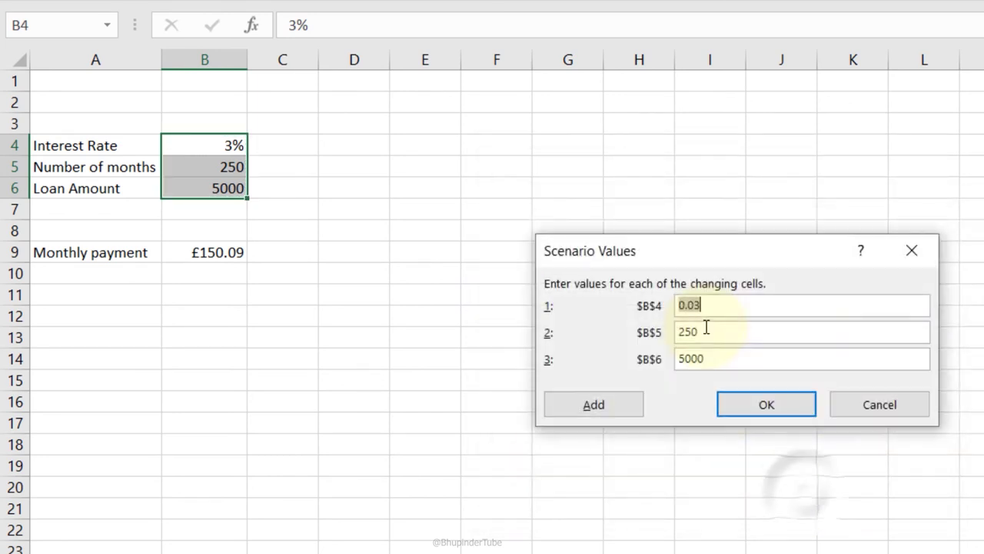
click(719, 306)
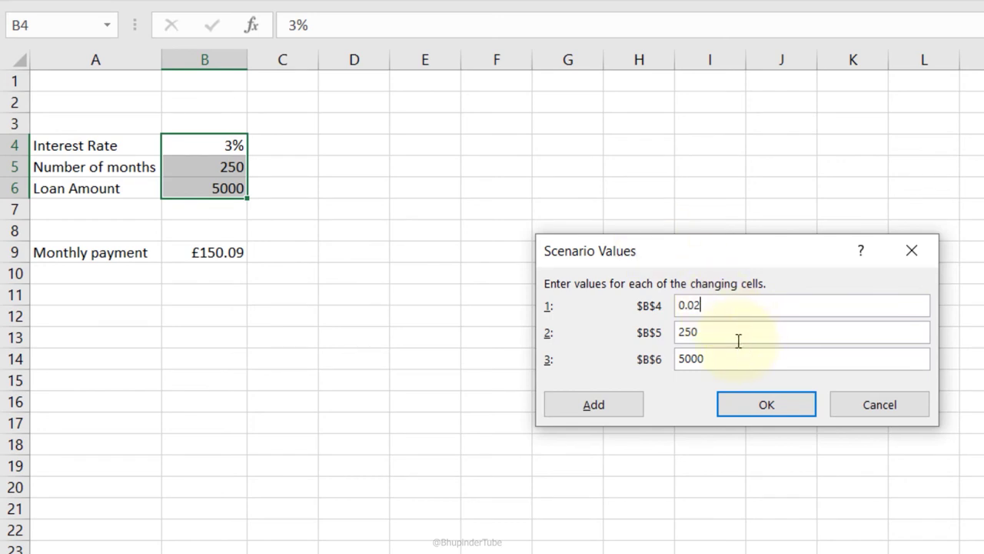
key(Tab)
text(2)
drag(710, 357, 673, 356)
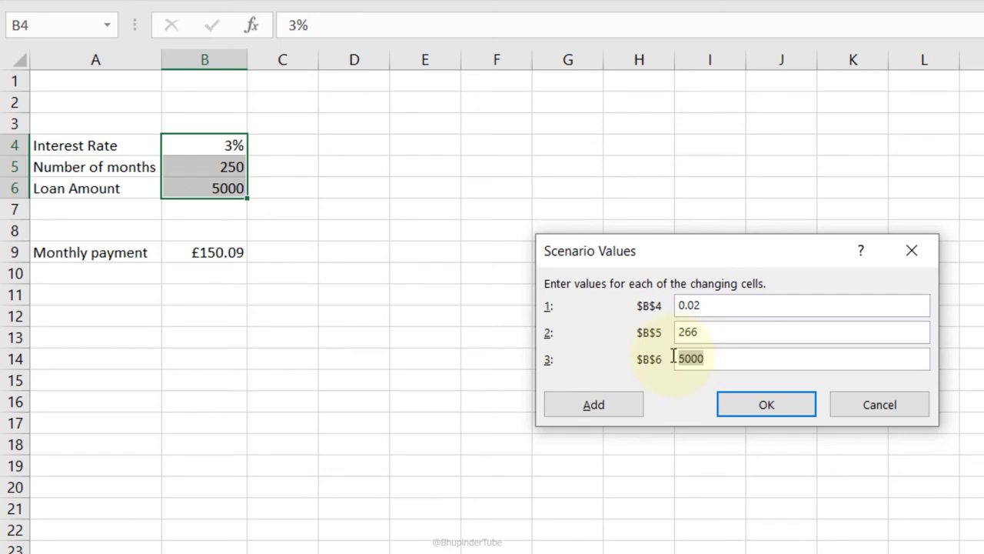
click(764, 408)
Step: Add a scenario named Likely for cells B4:B6, keeping the interest rate 0.03, 250 months and loan amount 5000
click(861, 202)
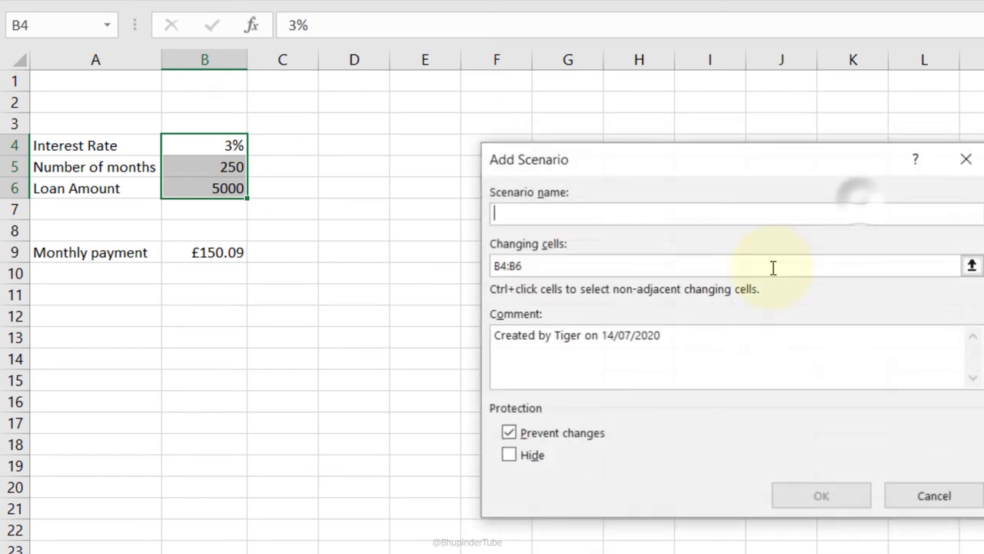
text(Lik)
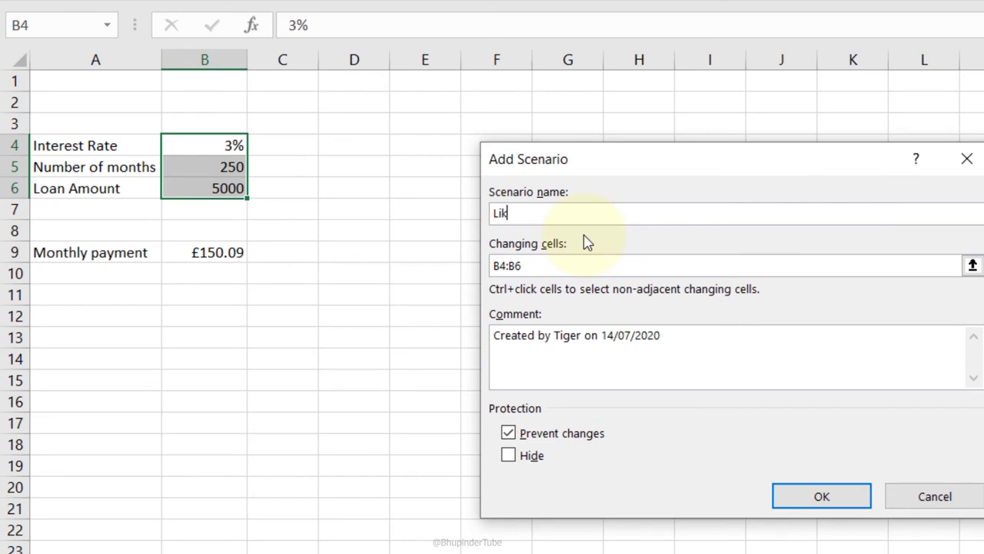
text(ely)
click(815, 496)
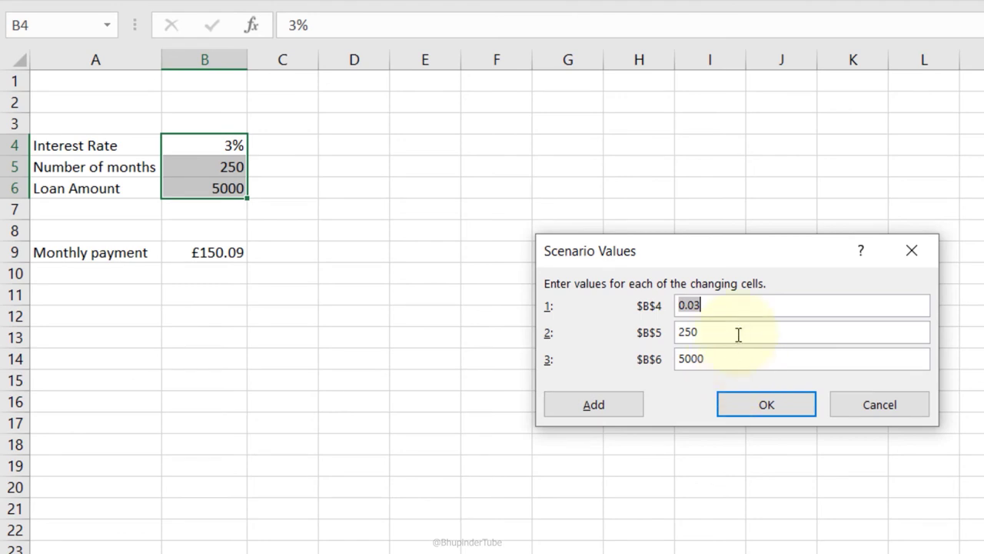
click(766, 405)
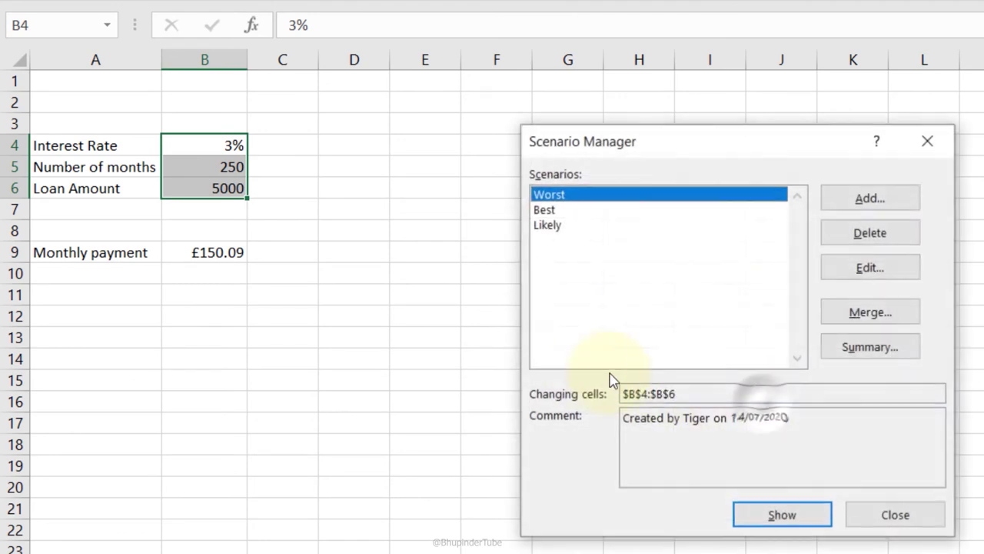
Step: Show the Worst, Best and Likely scenarios one after another in the loan sheet
click(777, 519)
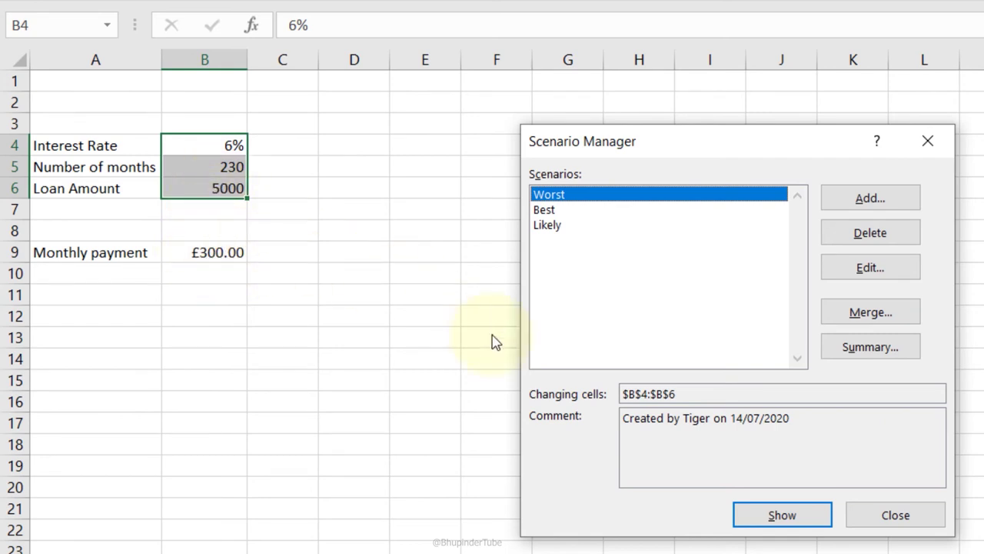
click(548, 209)
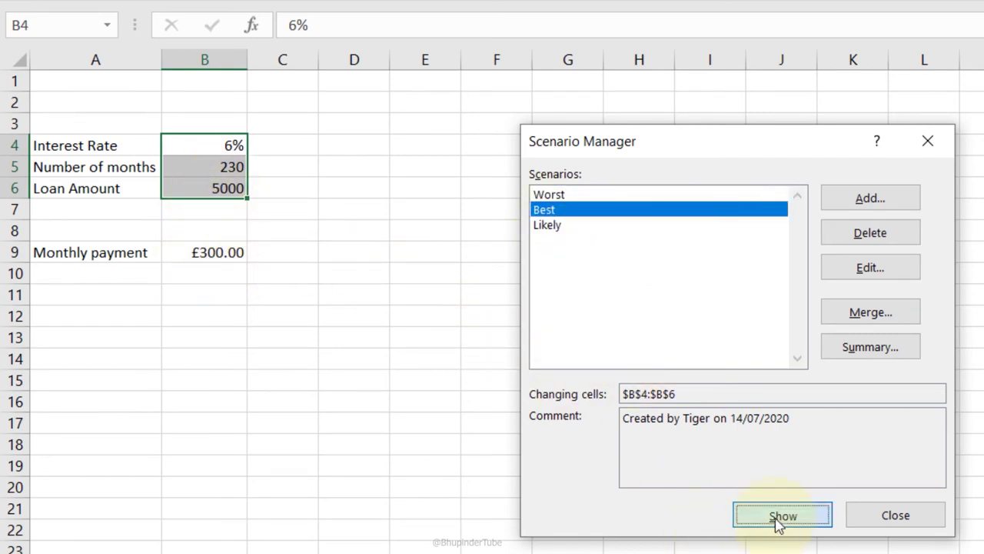
click(778, 518)
click(547, 225)
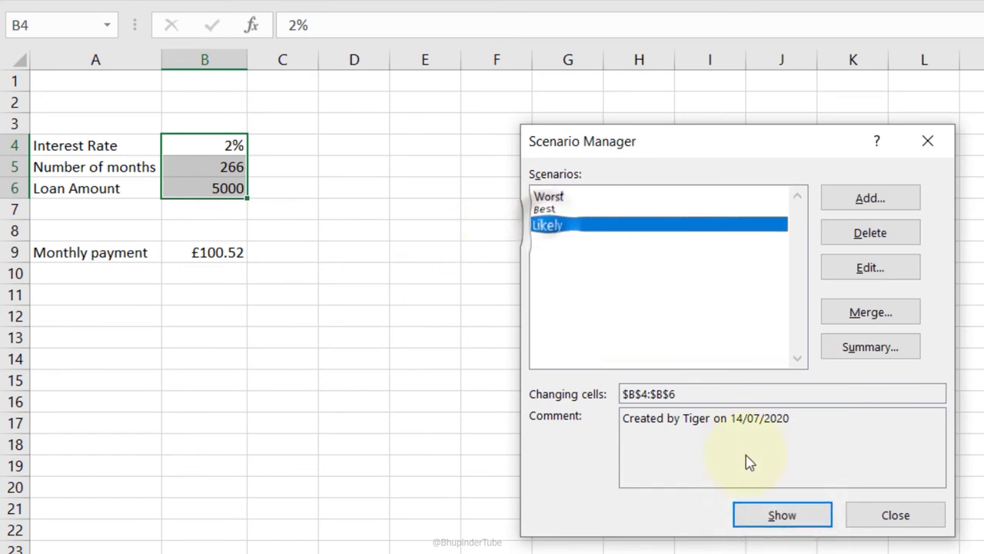
click(781, 515)
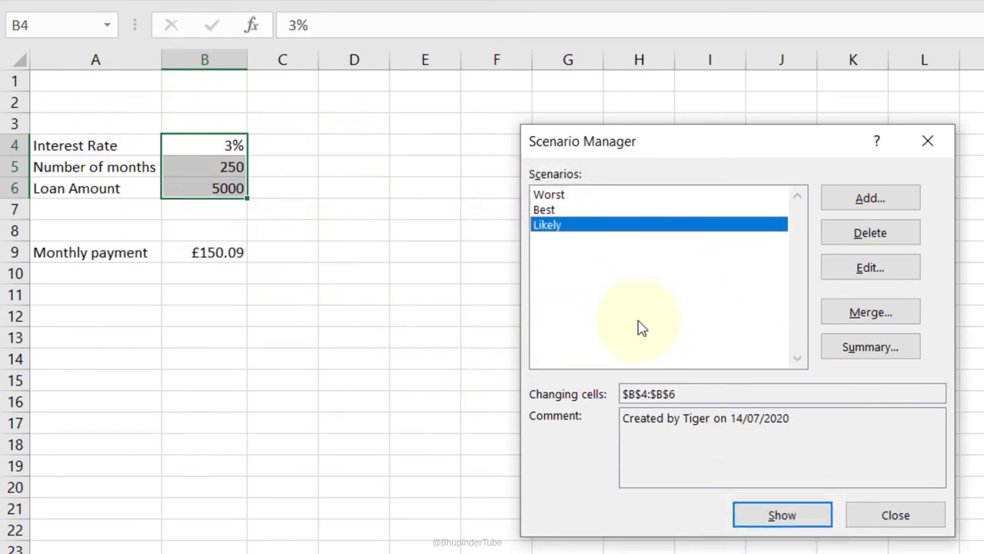
Step: Create a scenario summary report with B9 as the result cell
click(858, 354)
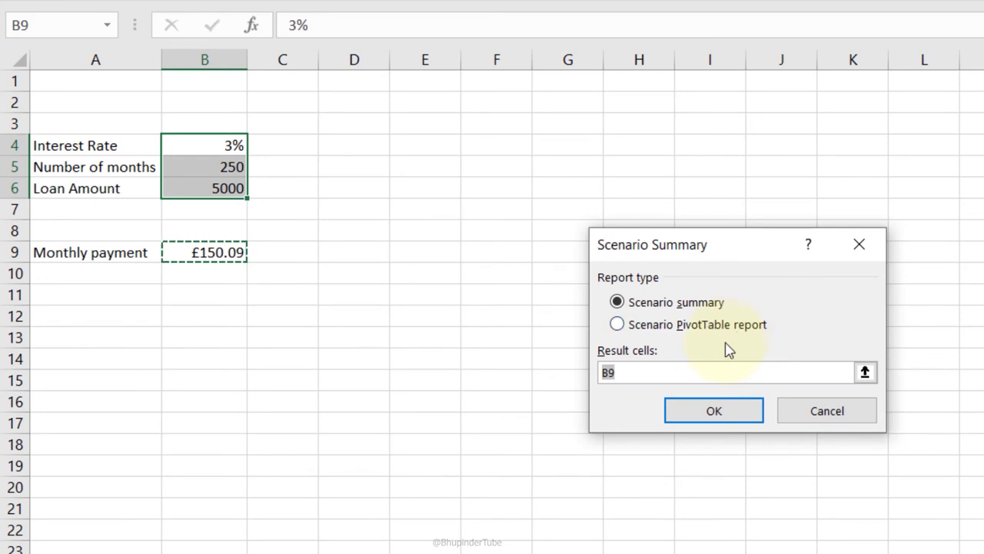
click(711, 414)
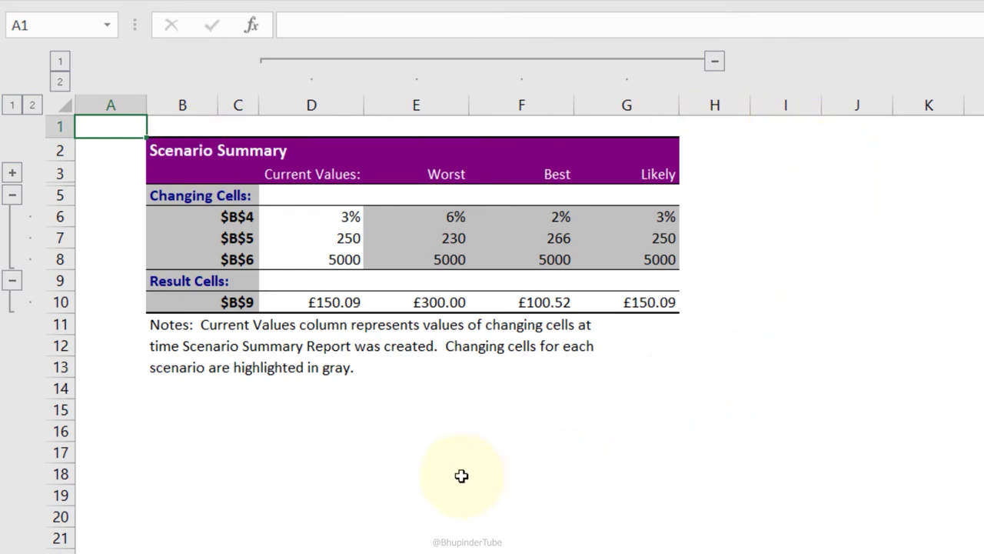
Step: Examine the scenario summary, comparing the number of months and monthly payment across the Worst, Best and Likely columns
click(347, 178)
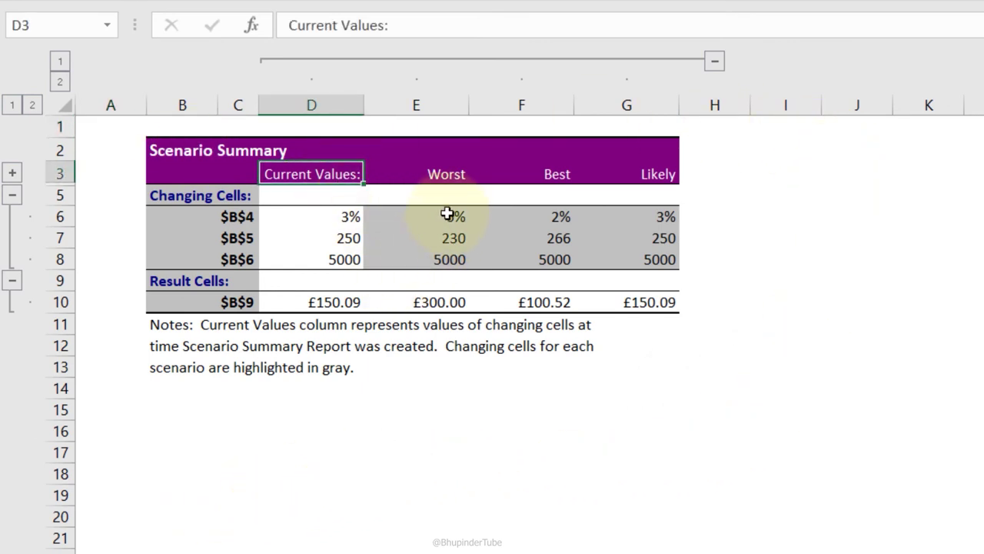
click(459, 177)
click(565, 179)
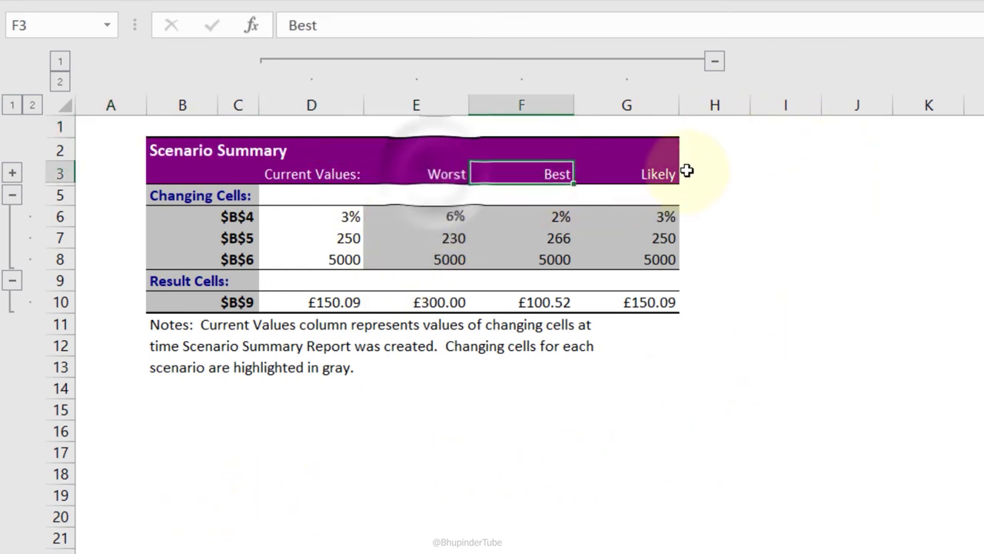
click(675, 179)
click(451, 303)
click(543, 303)
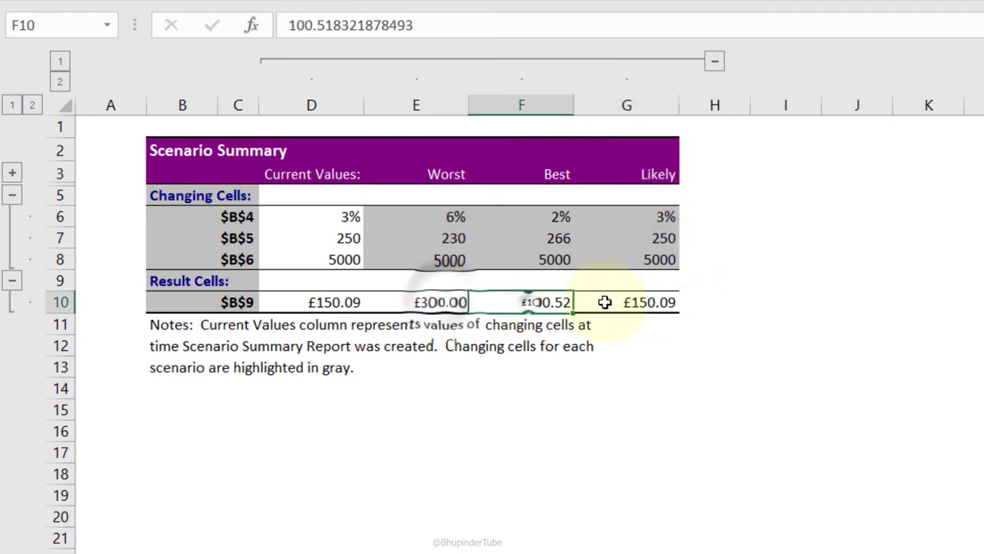
click(642, 302)
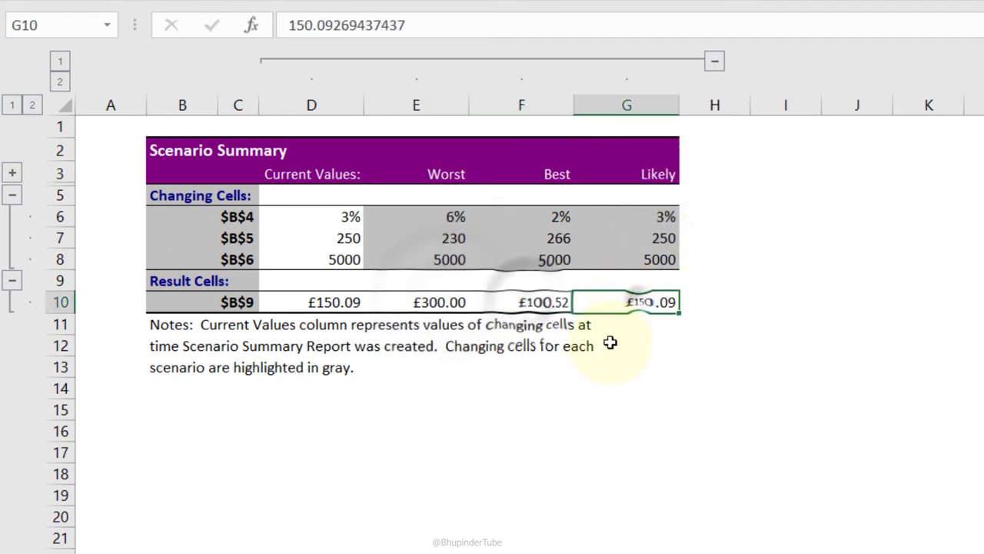
click(444, 303)
click(540, 304)
click(560, 239)
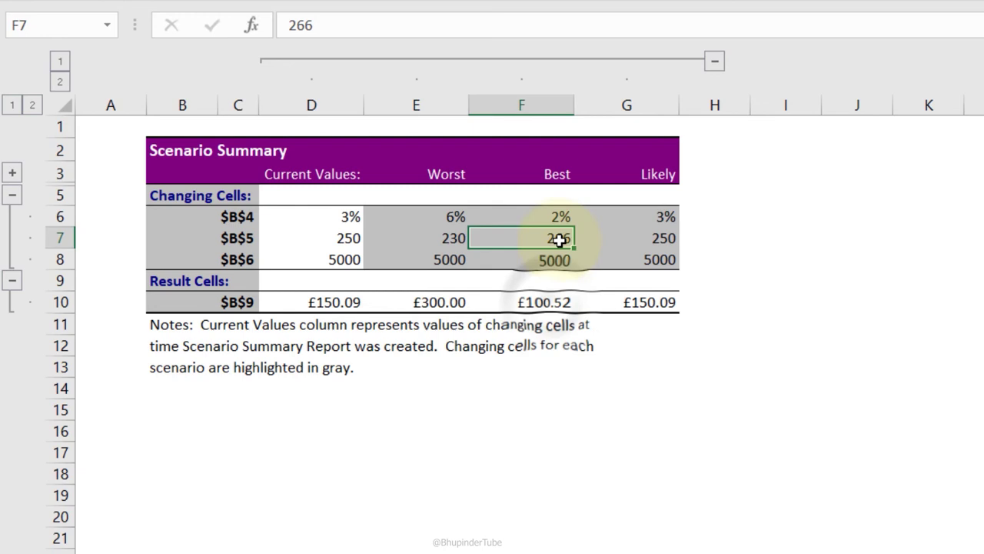
click(536, 300)
click(444, 238)
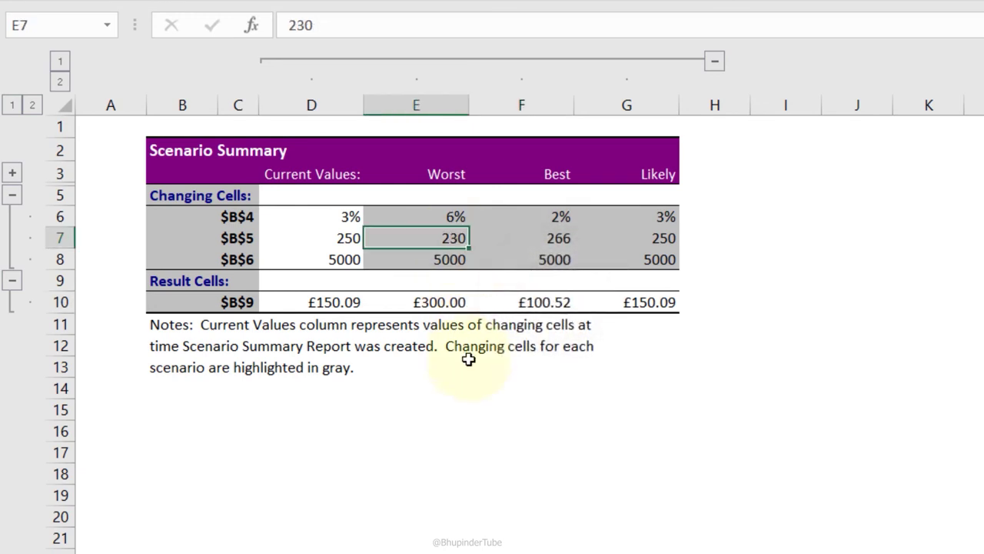
click(440, 303)
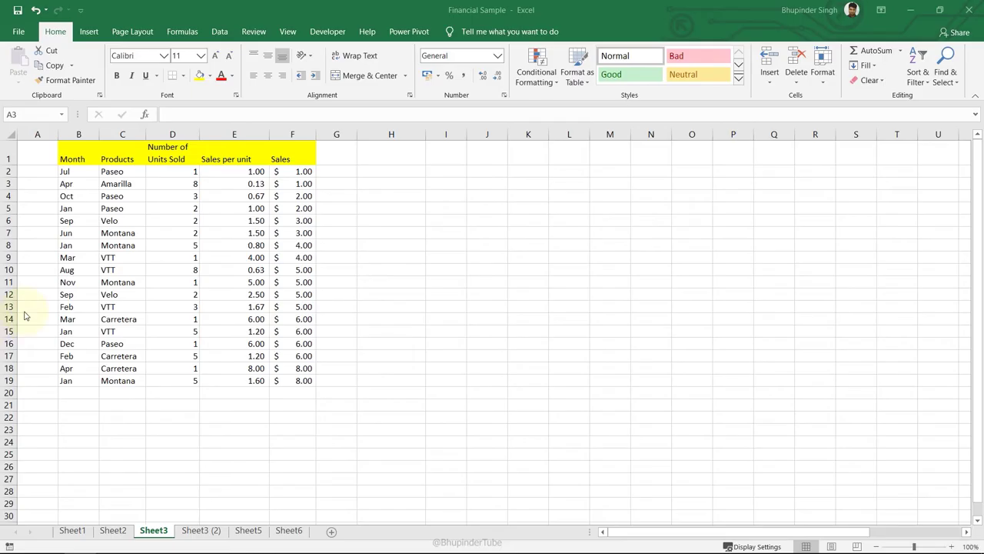
drag(77, 159, 278, 381)
click(409, 333)
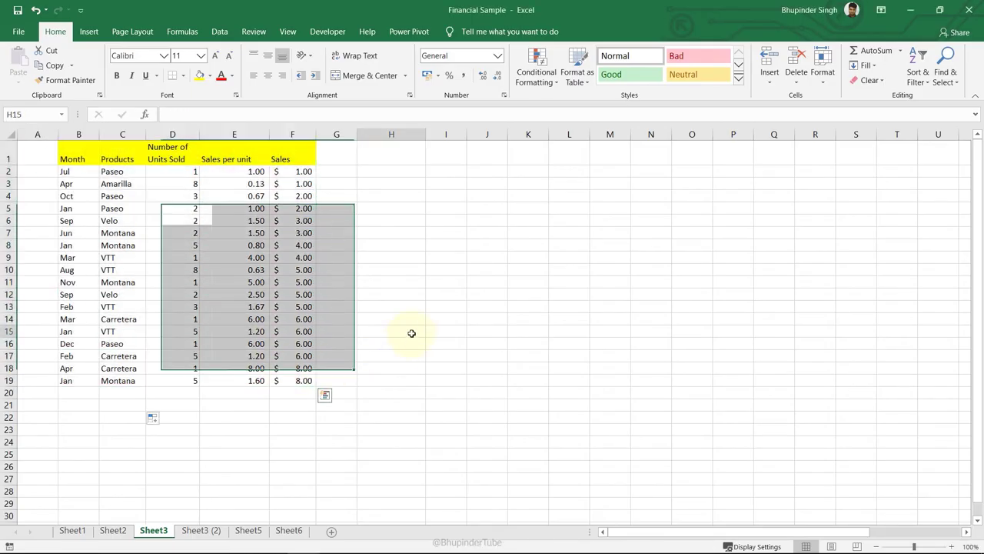
Step: Save Sheet3 to the Desktop as a PDF named Financial Sample and look through the published pages
click(19, 31)
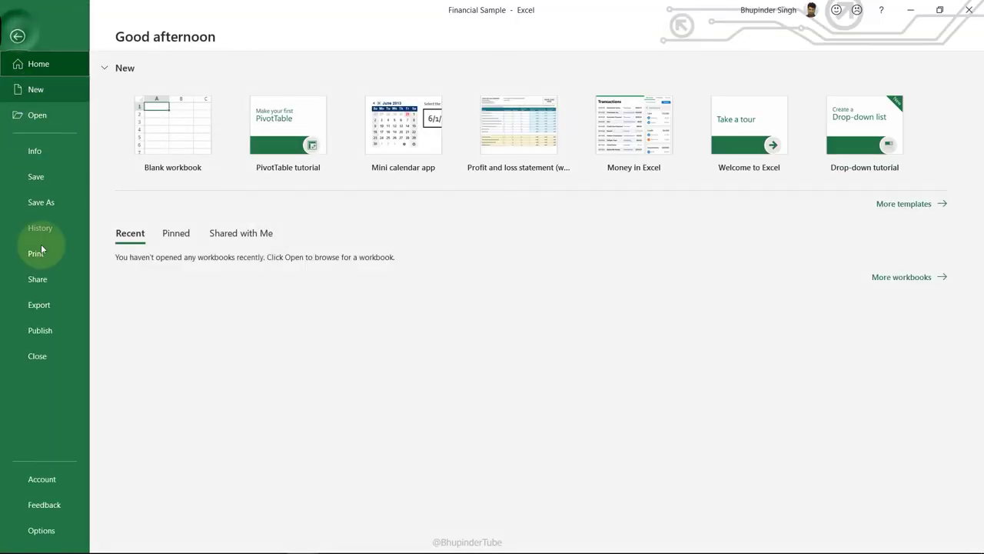
click(48, 202)
click(423, 175)
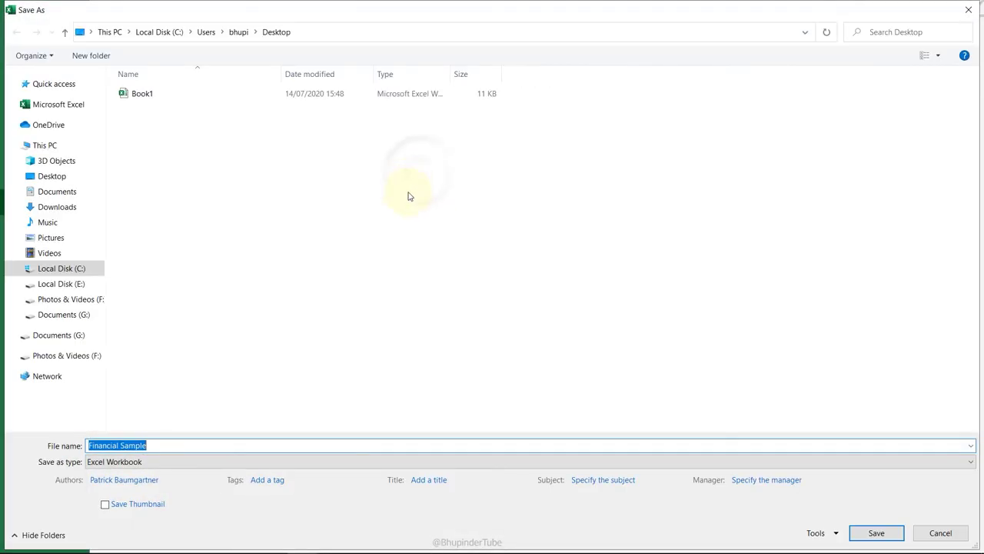
click(230, 462)
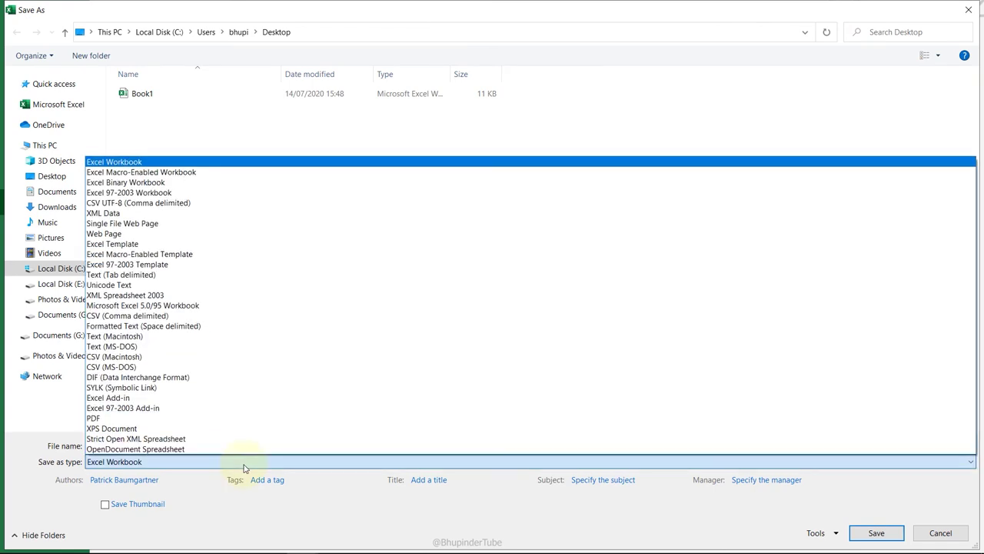
click(111, 418)
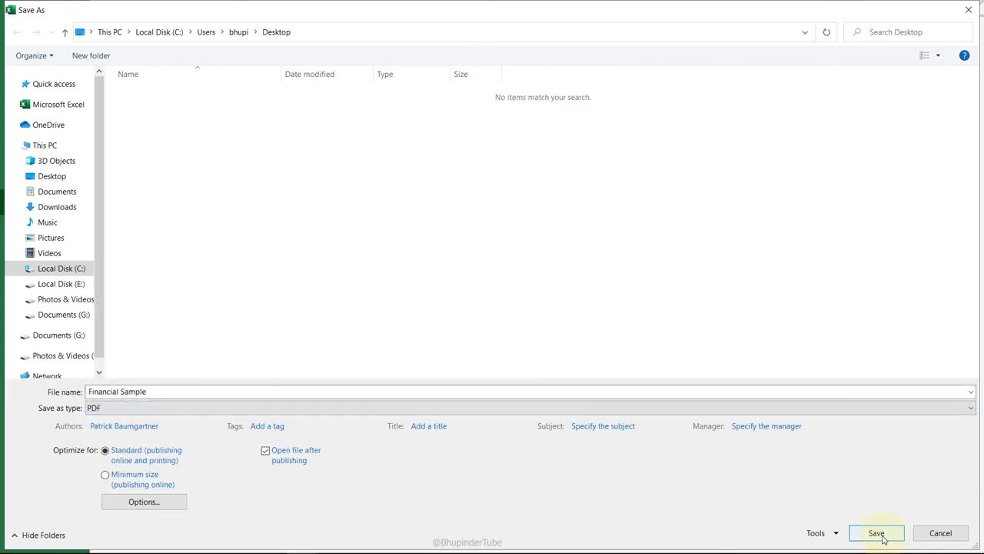
click(876, 532)
drag(820, 111, 799, 159)
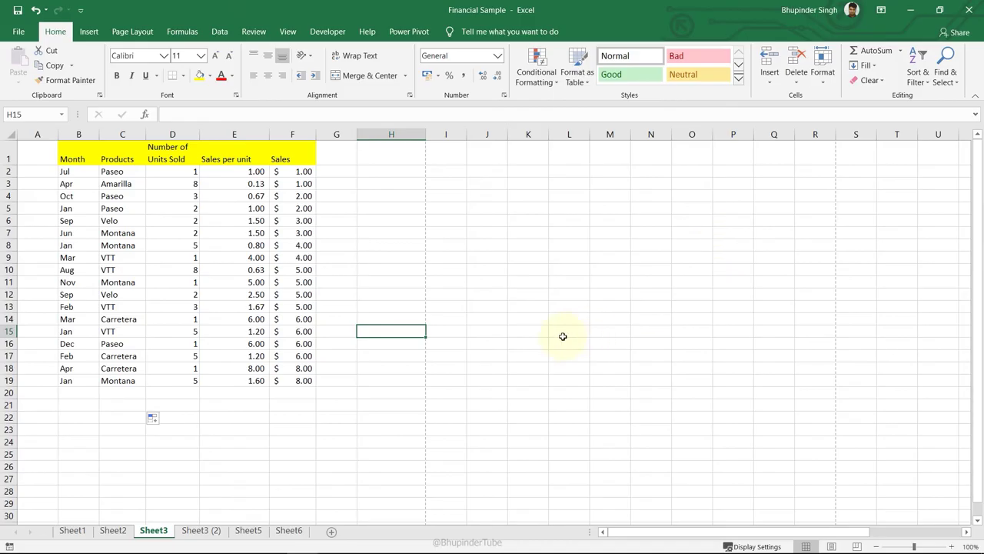
Step: Show Sheet3 with its page breaks and narrow the print area to columns A through F
click(464, 247)
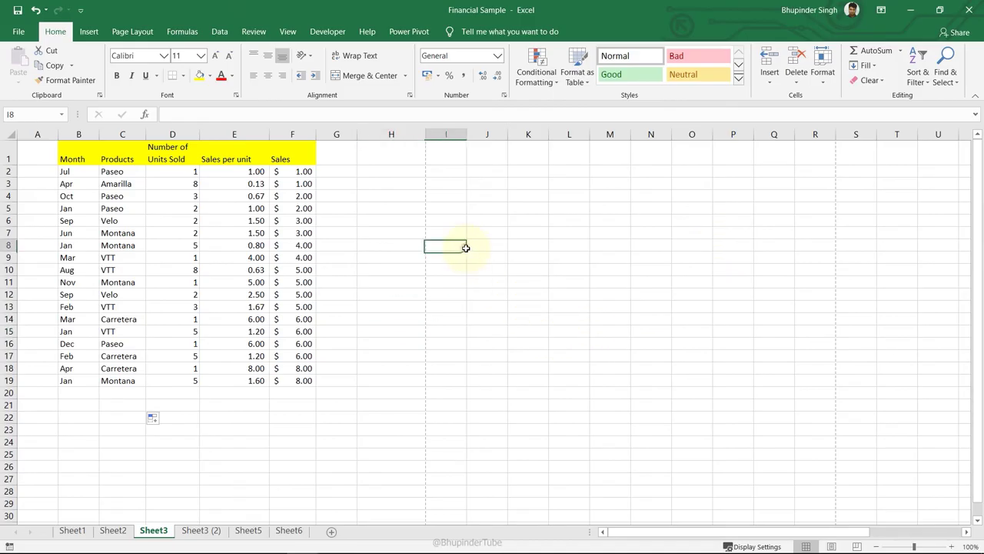
click(858, 545)
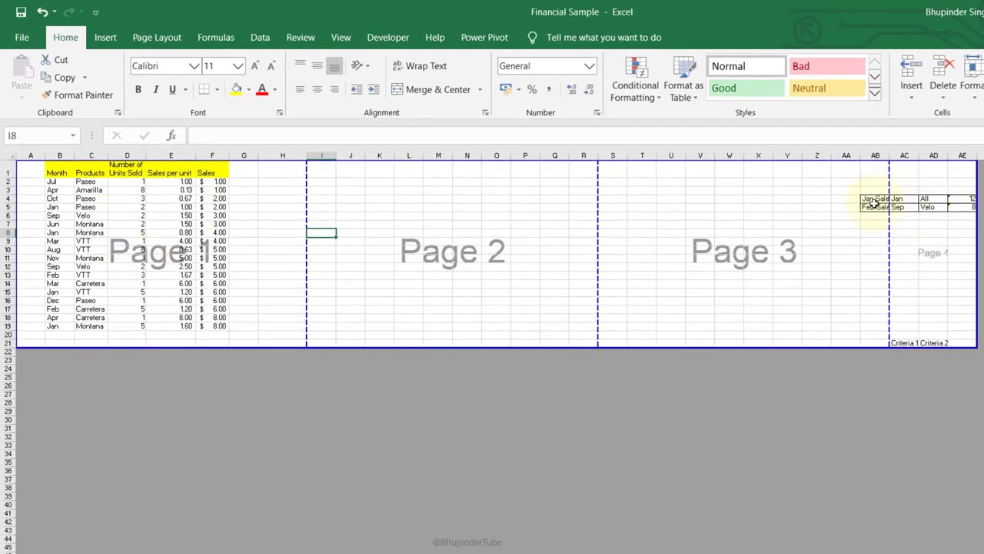
drag(981, 214, 229, 251)
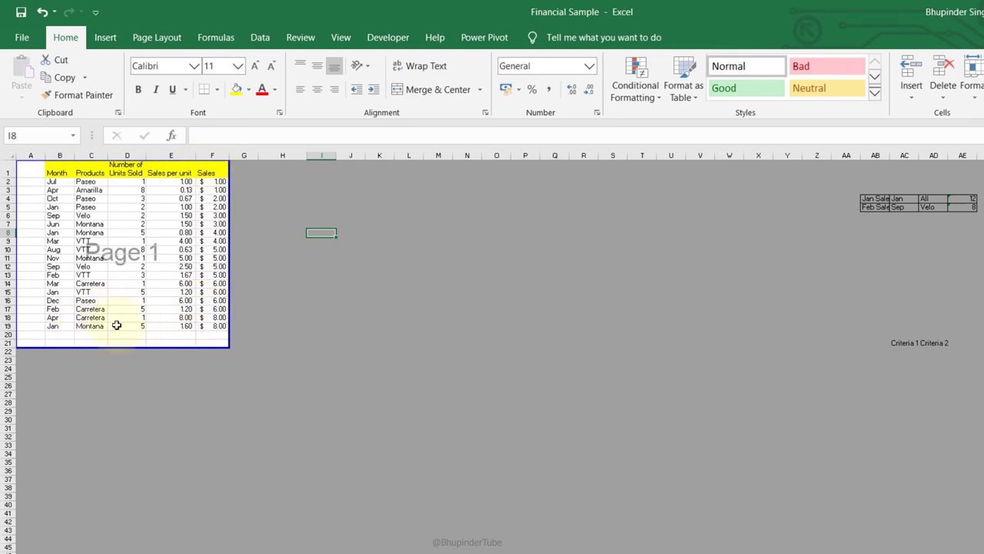
Step: Extend the print area down to row 60 and move the page break up to below row 35
drag(116, 346, 142, 552)
scroll(273, 512, up, 3)
scroll(322, 434, down, 3)
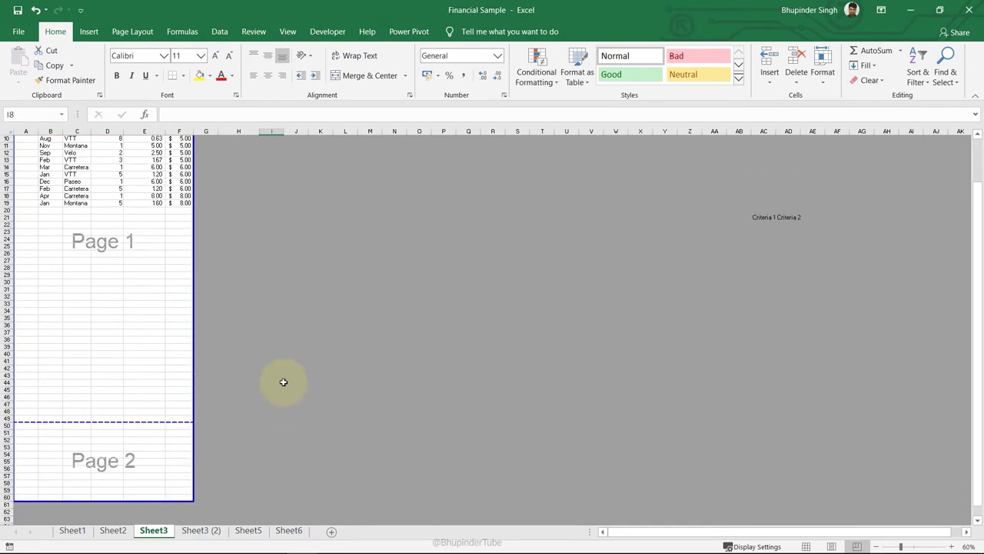
scroll(97, 445, down, 1)
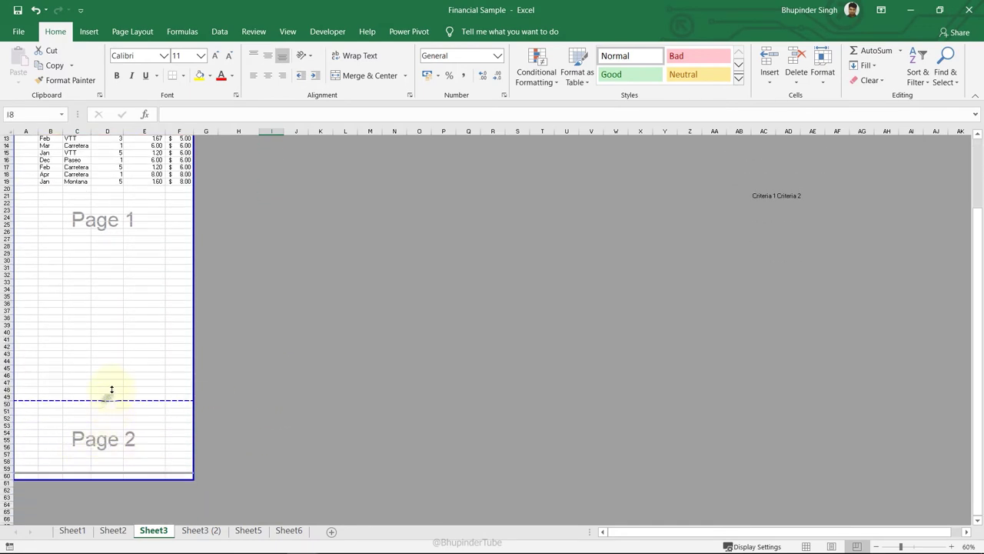
drag(109, 399, 120, 299)
scroll(138, 332, up, 4)
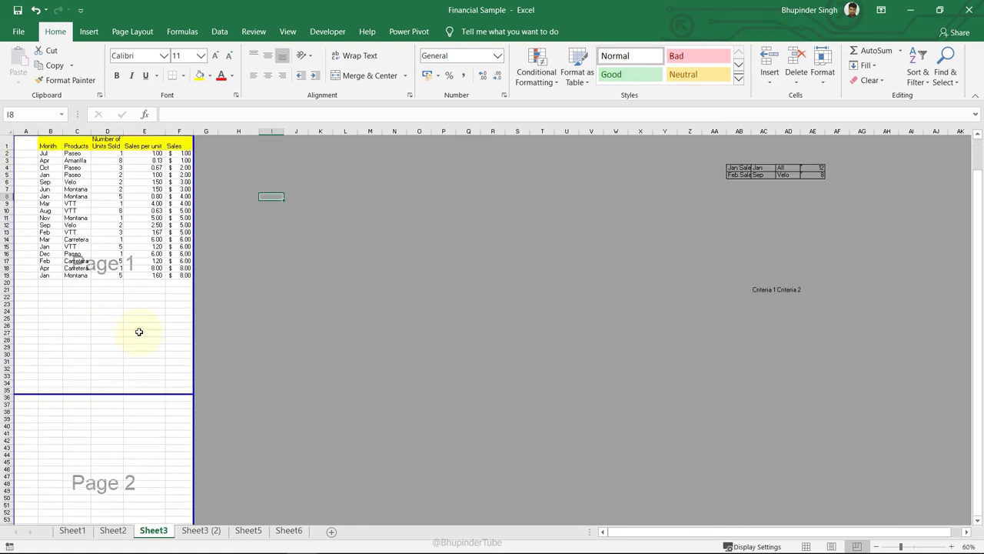
Step: Shrink the print area's lower edge back to row 21, just below the sales table
scroll(138, 331, down, 5)
drag(92, 454, 189, 245)
scroll(162, 292, up, 1)
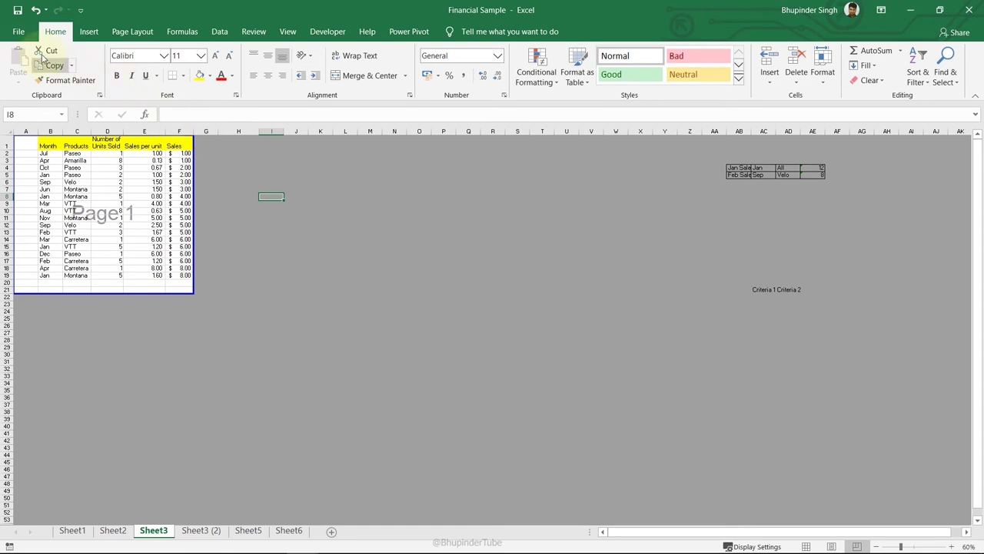
Step: Save the sheet to the Desktop as PDF again, replacing the existing Financial Sample file, and review the published PDF
click(20, 32)
click(45, 204)
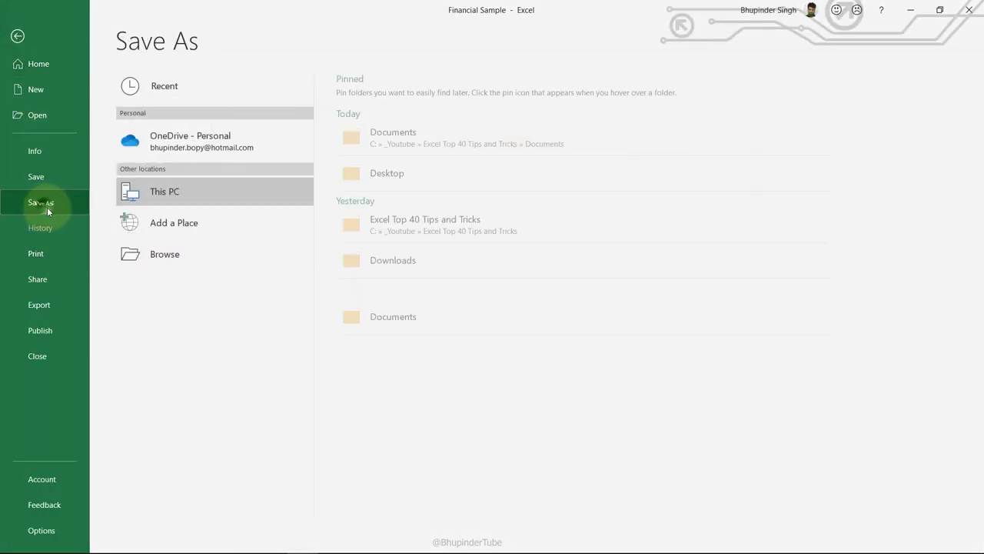
click(420, 182)
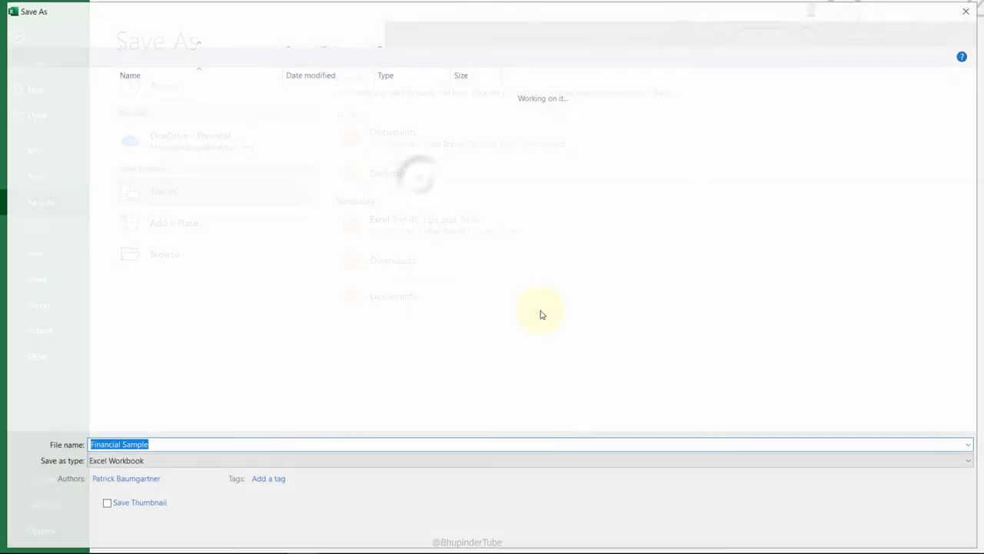
click(285, 461)
click(143, 419)
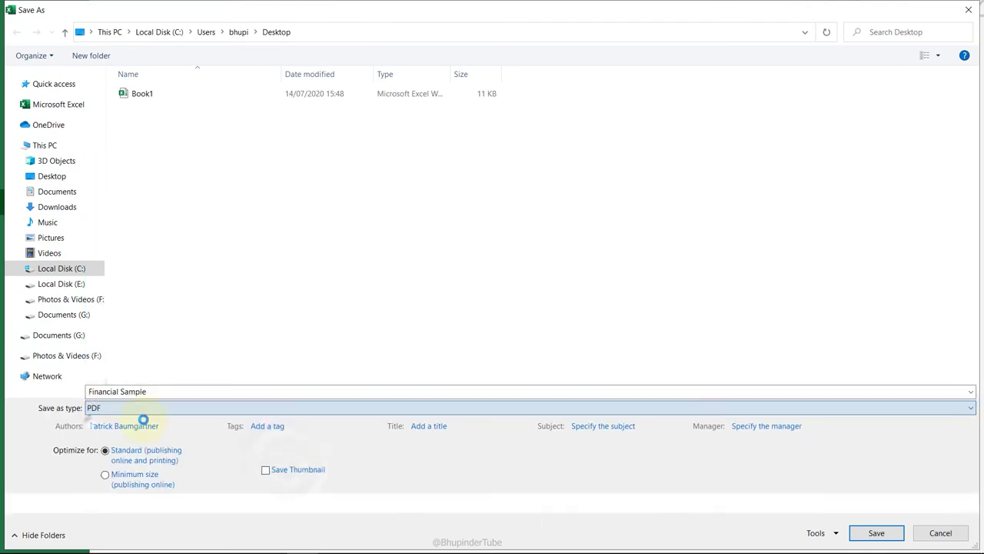
click(871, 532)
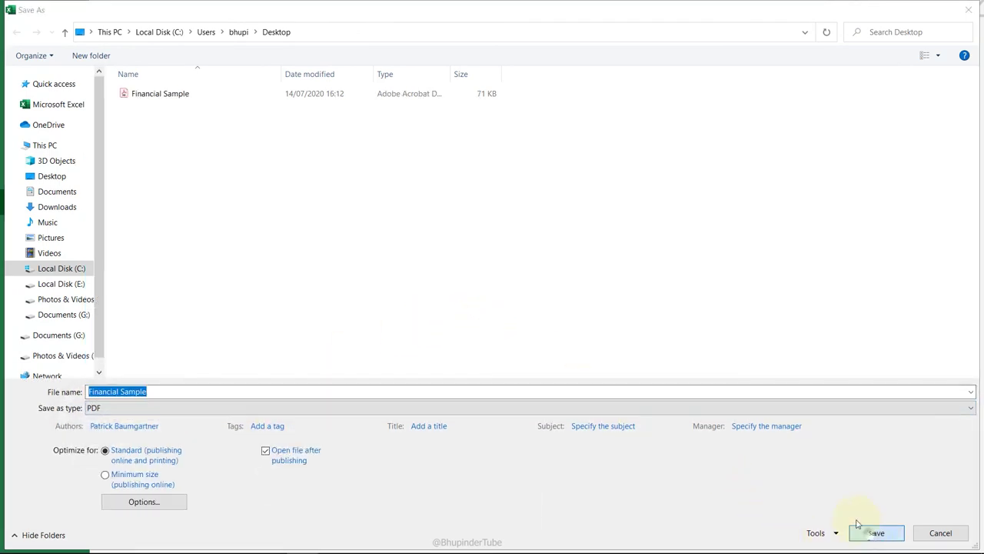
click(520, 283)
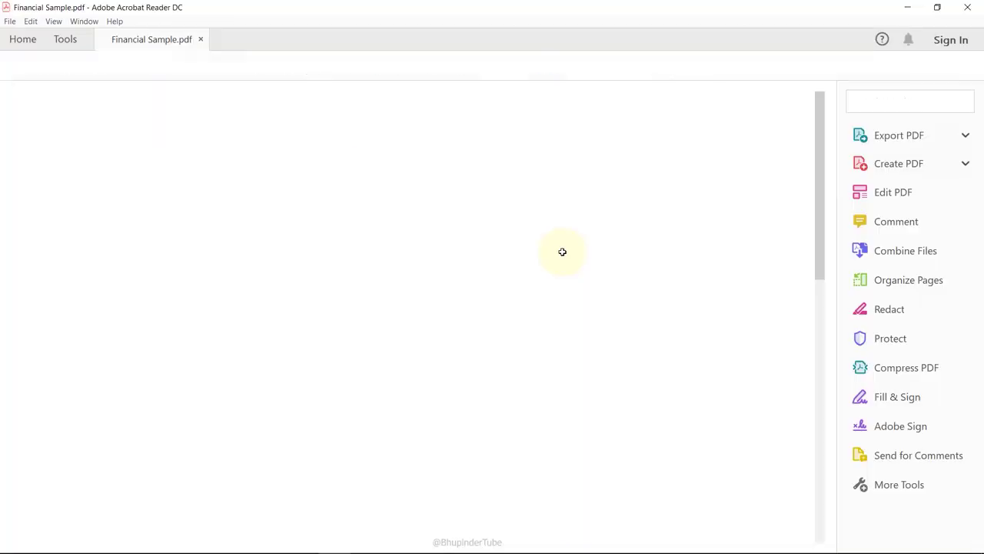
drag(817, 165, 817, 110)
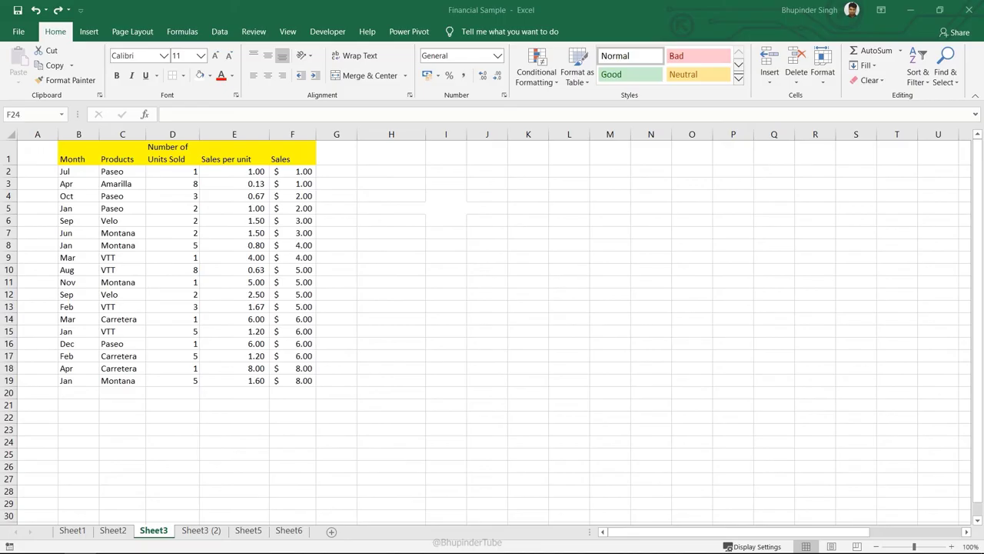
Step: Hide the gridlines on Sheet3
click(446, 220)
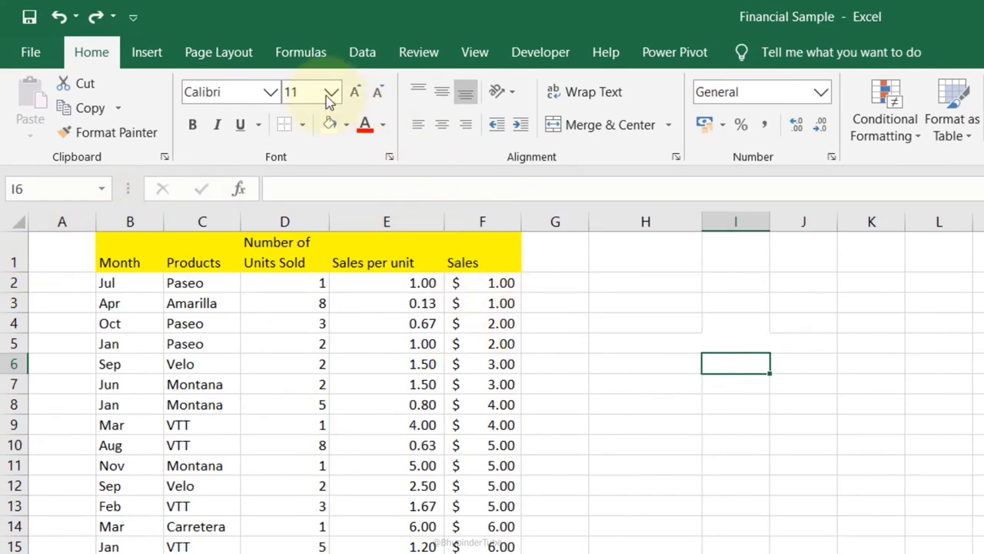
click(473, 51)
click(276, 131)
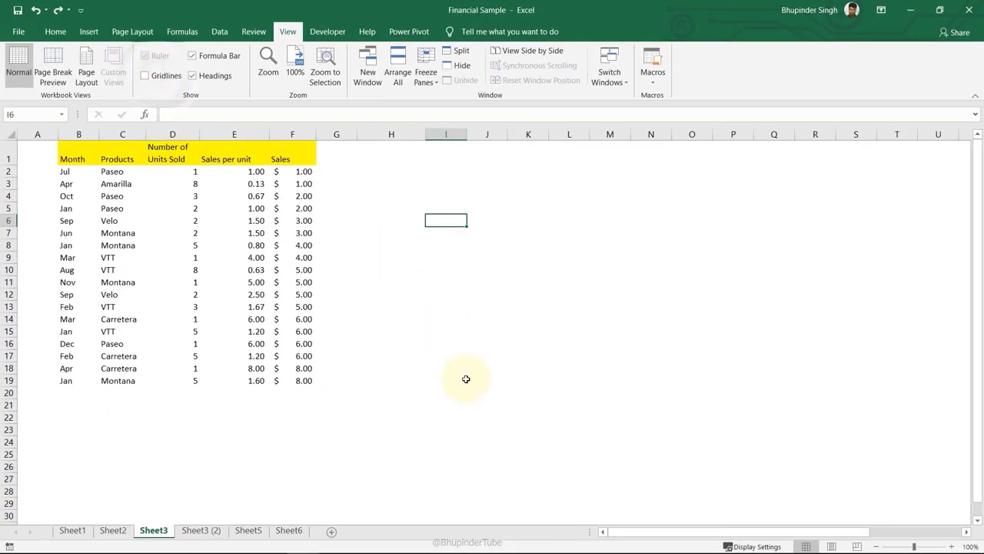
Step: Apply All Borders to the sales table in B1:F19
drag(73, 158, 303, 380)
click(54, 31)
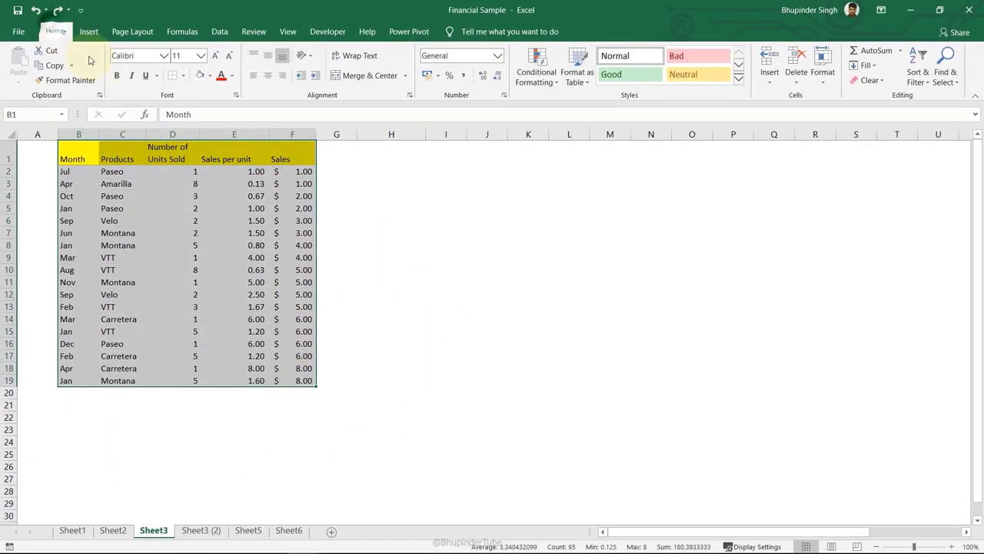
click(183, 75)
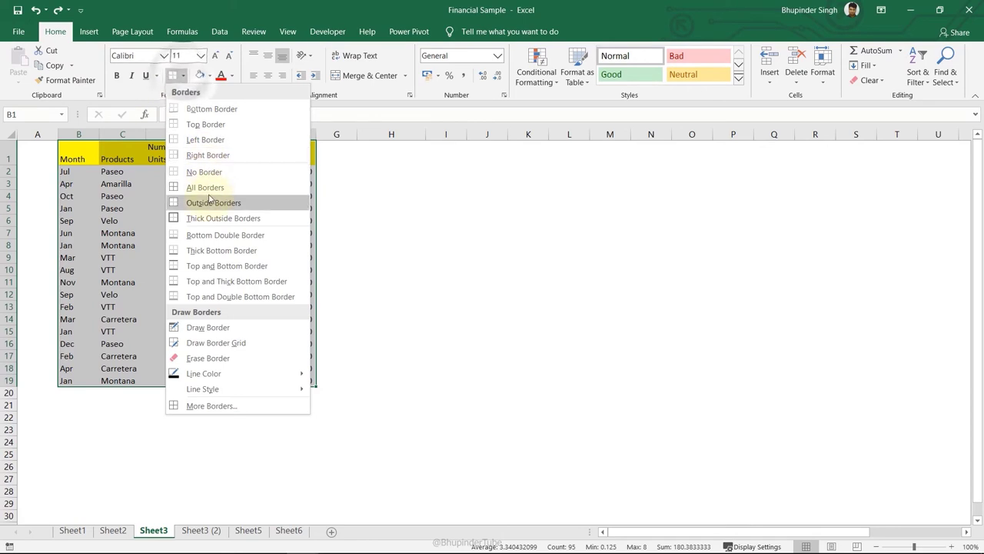
click(204, 187)
click(478, 429)
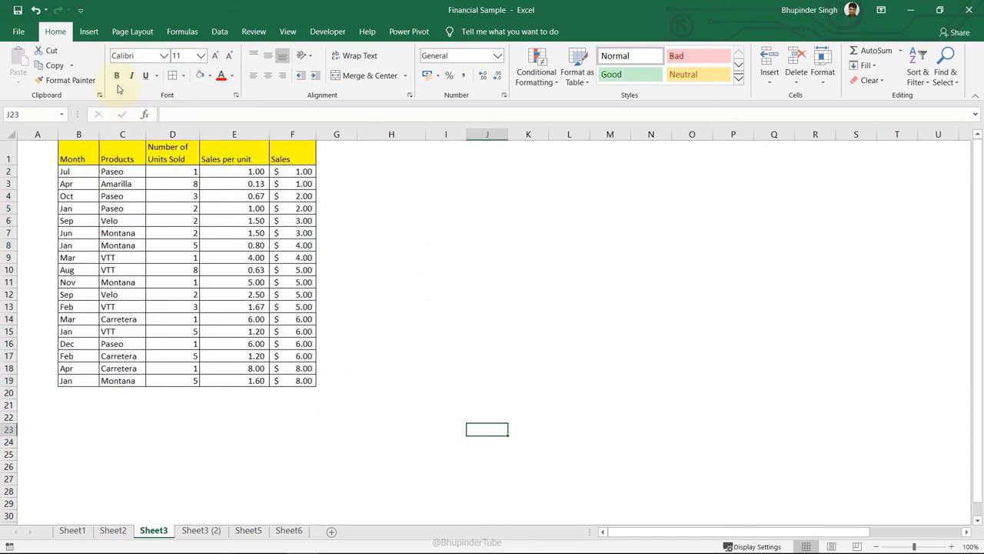
Step: Turn the gridlines on Sheet3 back on
click(286, 32)
click(155, 76)
click(347, 268)
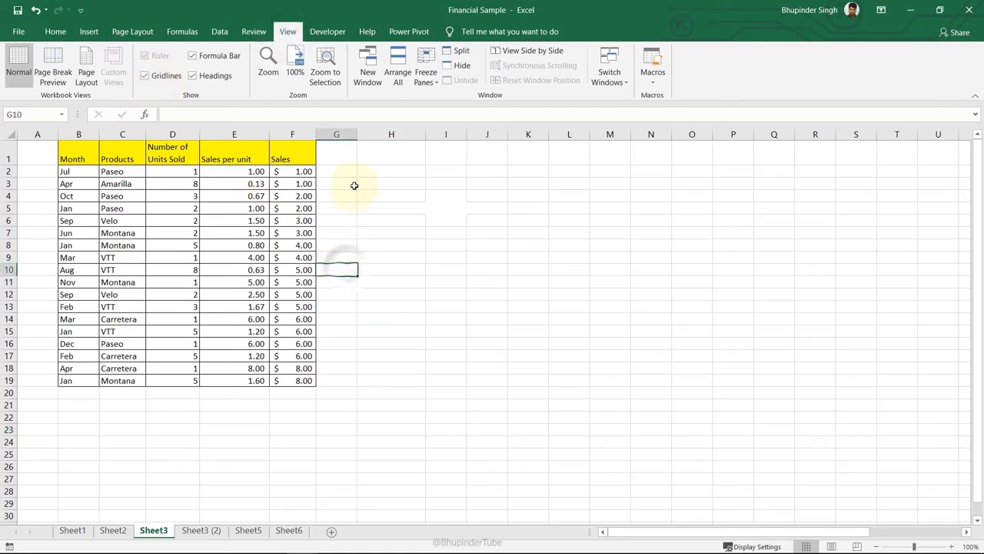
Step: Fill columns G through U beside the table with White, Background 1 to mask their gridlines
drag(336, 133, 532, 131)
key(ctrl+shift+Right)
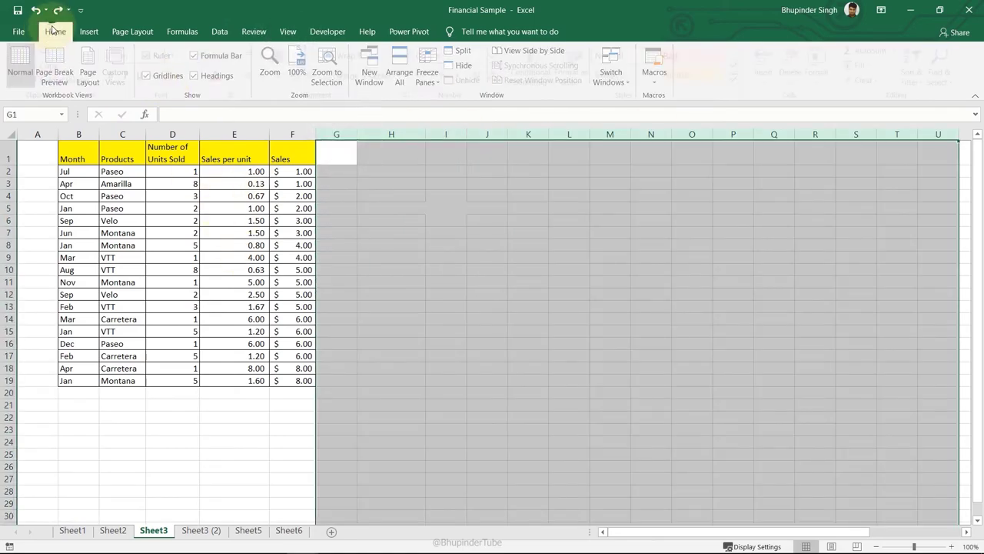
click(53, 31)
click(210, 76)
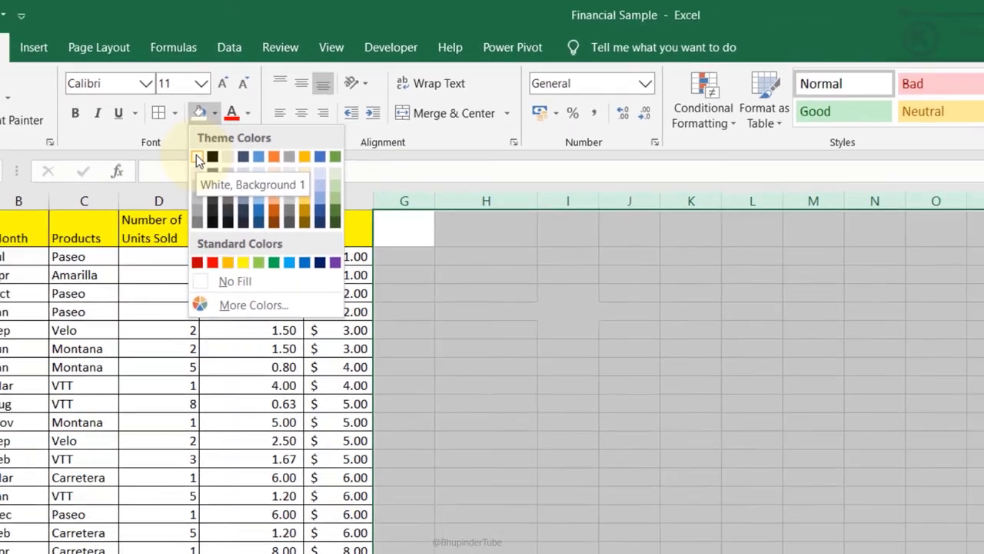
click(197, 197)
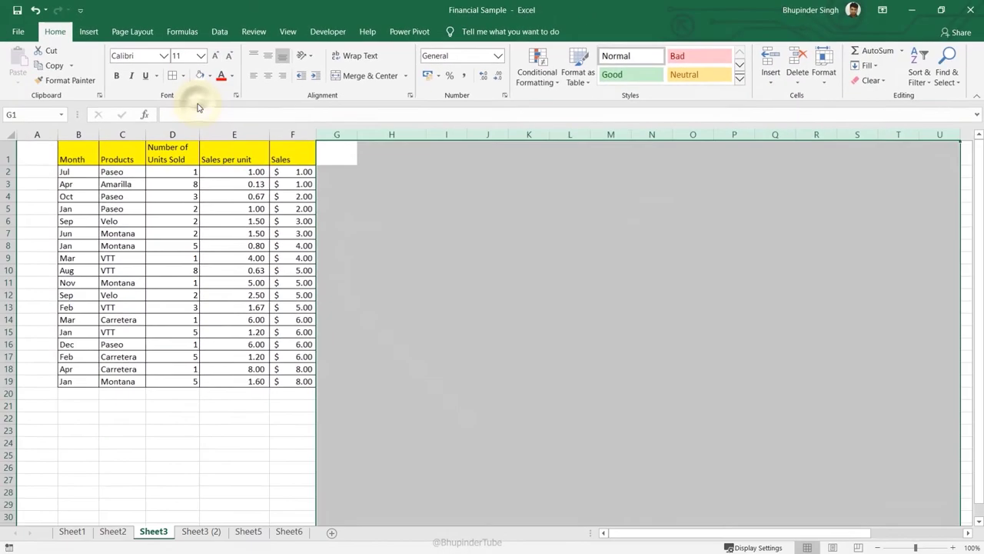
click(276, 417)
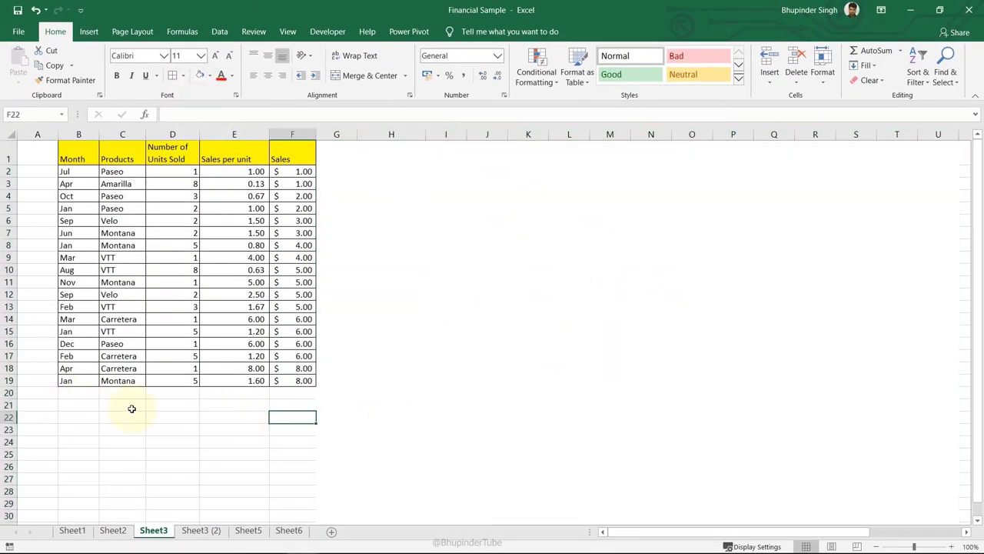
Step: Apply the same white fill to rows 20 to 30 below the table and to column A
drag(9, 393, 6, 514)
click(199, 76)
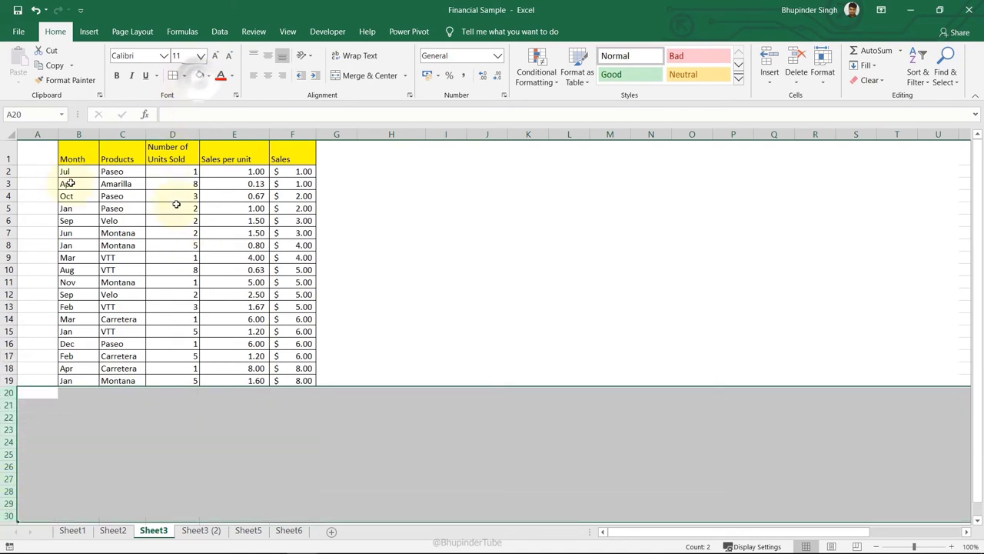
click(41, 135)
click(199, 75)
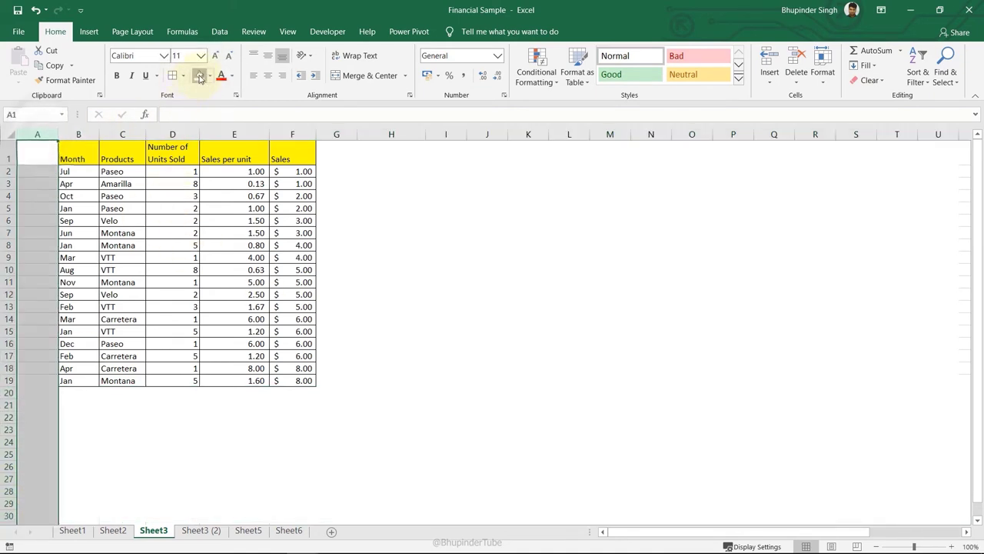
click(192, 431)
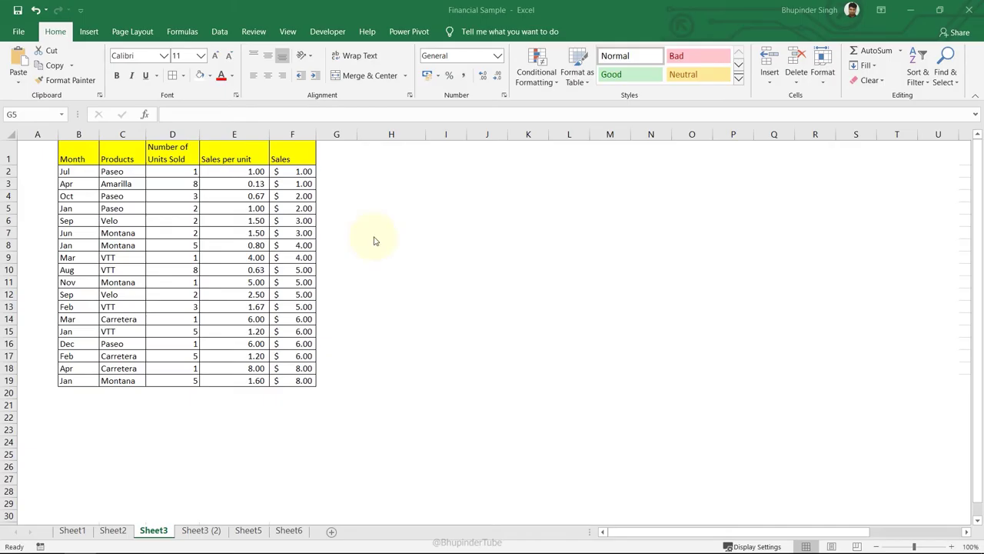
Step: Change the number of units sold in cell D11 to 5
drag(69, 171, 307, 380)
click(189, 280)
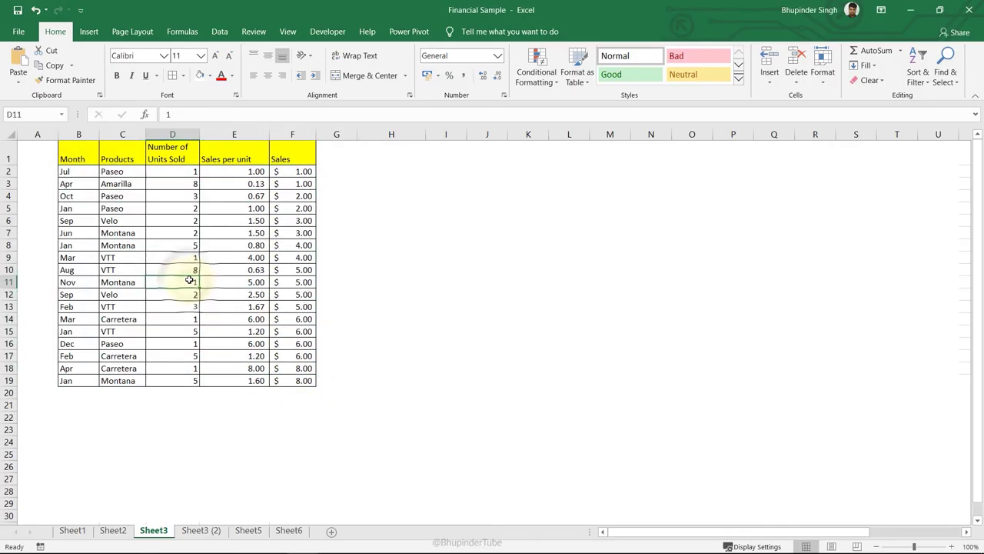
double_click(189, 280)
text(5)
key(Return)
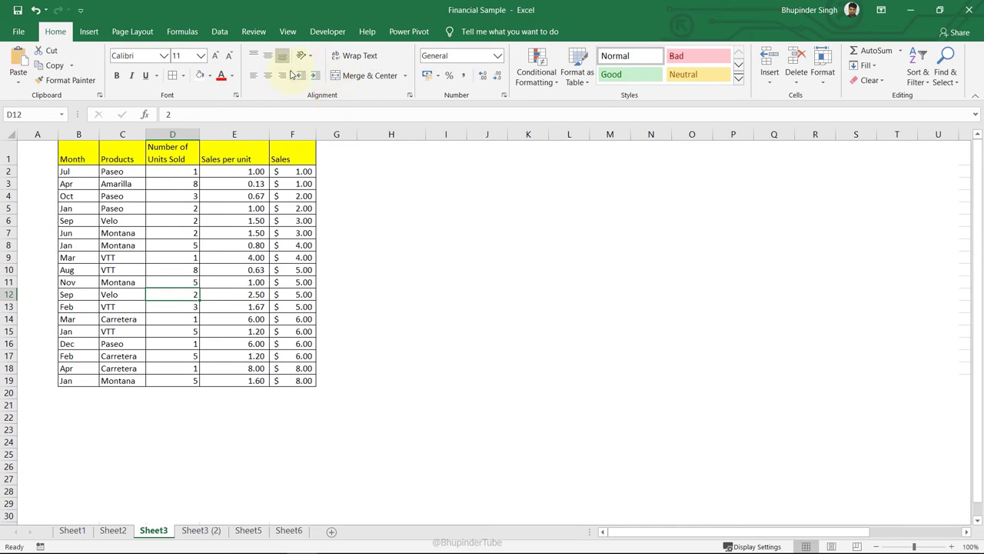
Step: Protect Sheet3 without a password, keeping the default permissions to select locked and unlocked cells
click(253, 32)
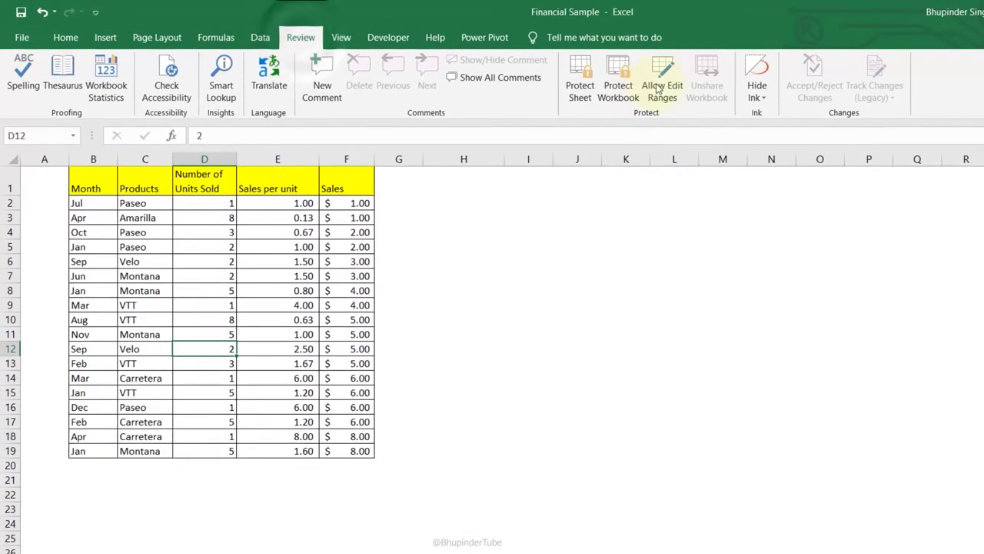
click(586, 90)
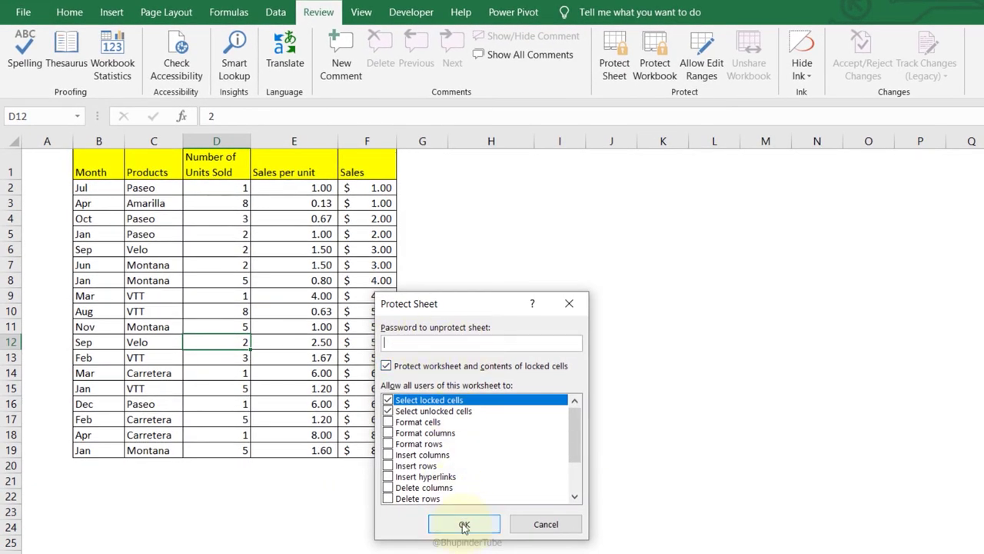
click(464, 525)
Step: Try to edit the units sold in cell D7 of the protected sheet, and dismiss the alert
double_click(230, 266)
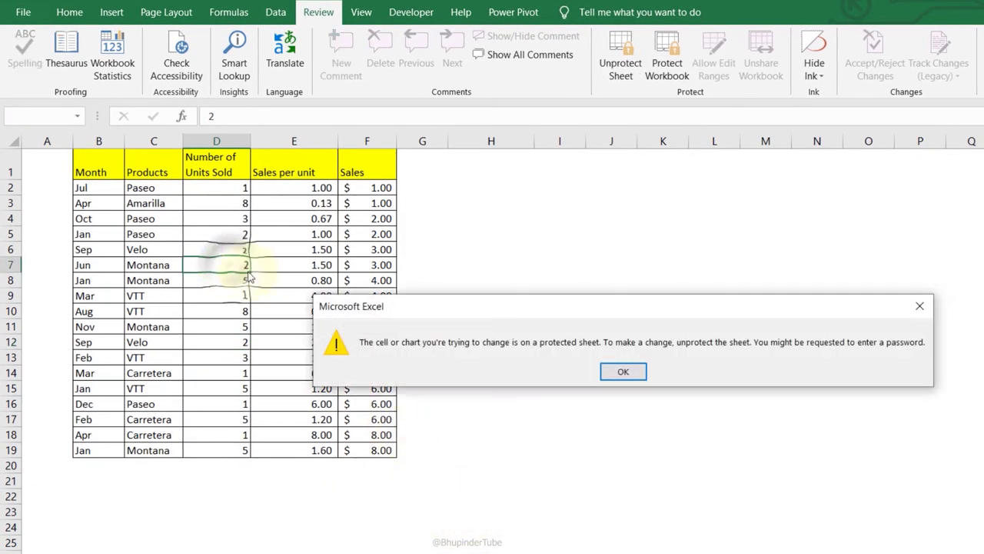
click(625, 372)
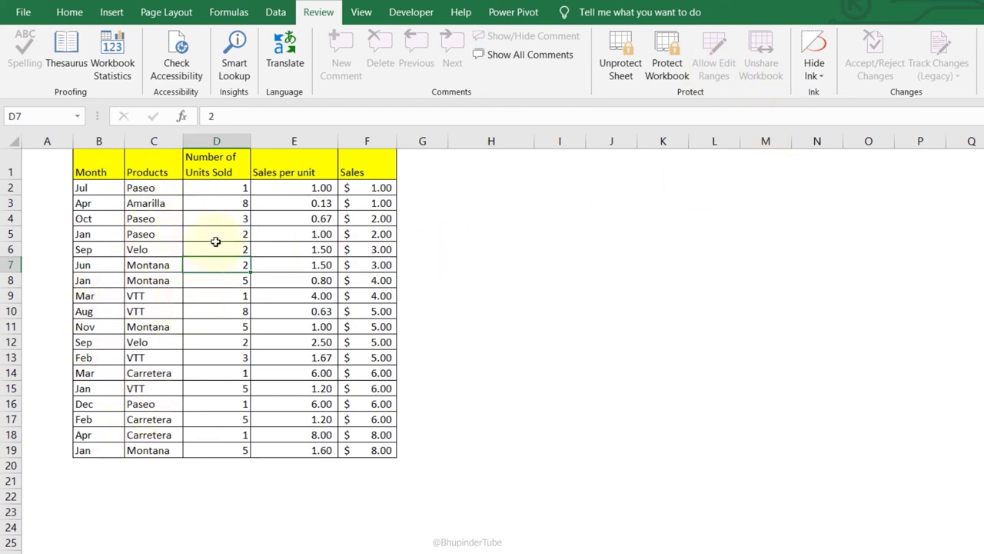
drag(234, 192, 224, 450)
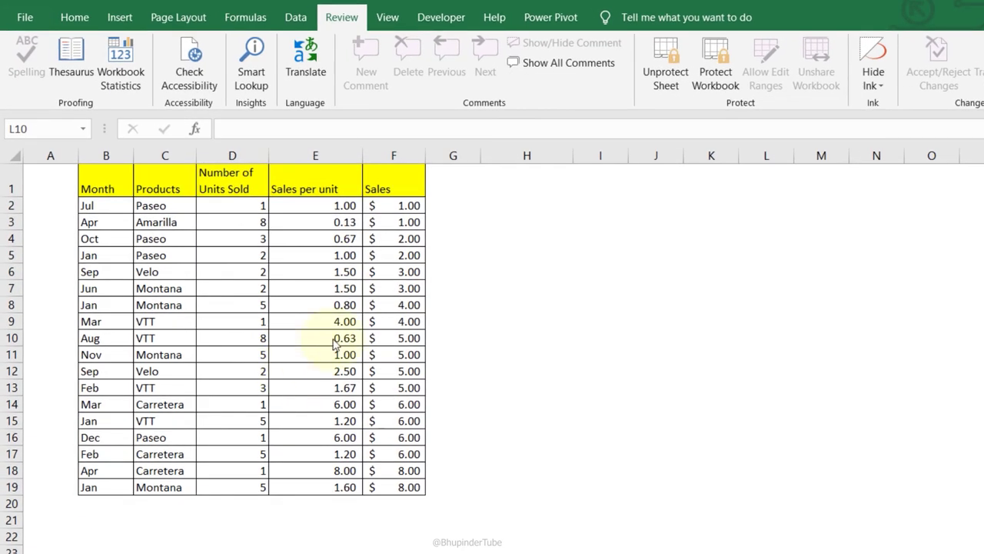
Step: Remove the protection from Sheet3 and view the sheet tab's own options for protecting it
click(663, 80)
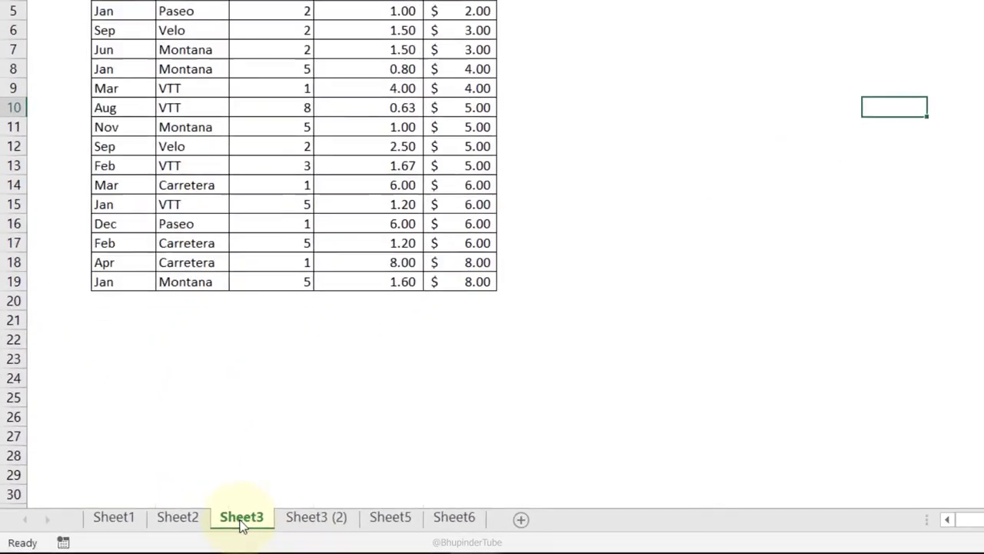
right_click(152, 531)
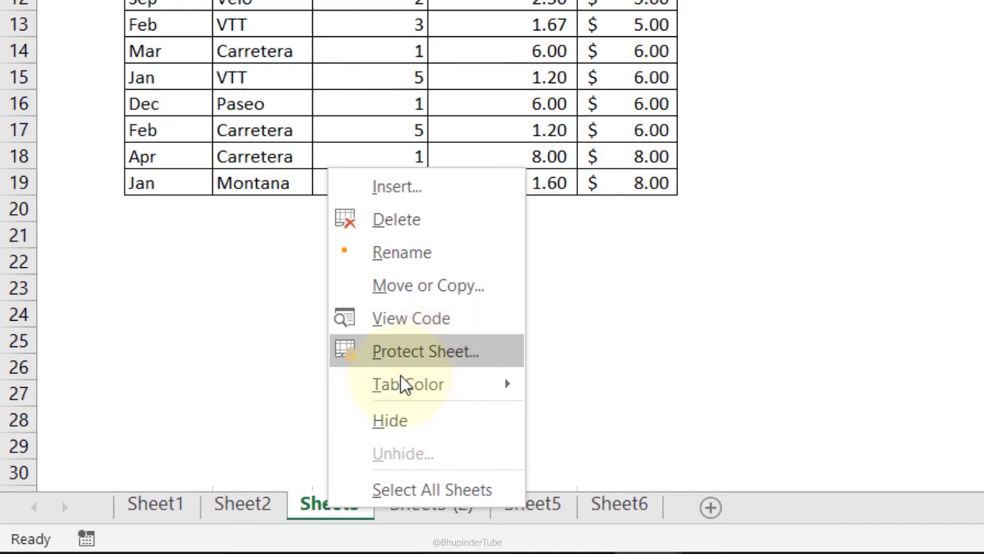
click(740, 188)
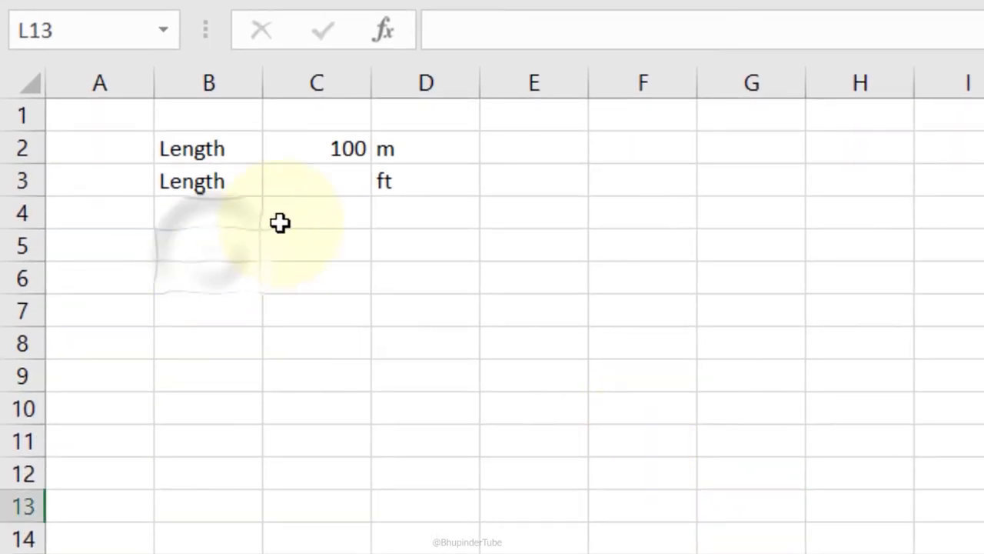
Step: Review the length conversion layout and its source and target units in D2 and D3
click(274, 243)
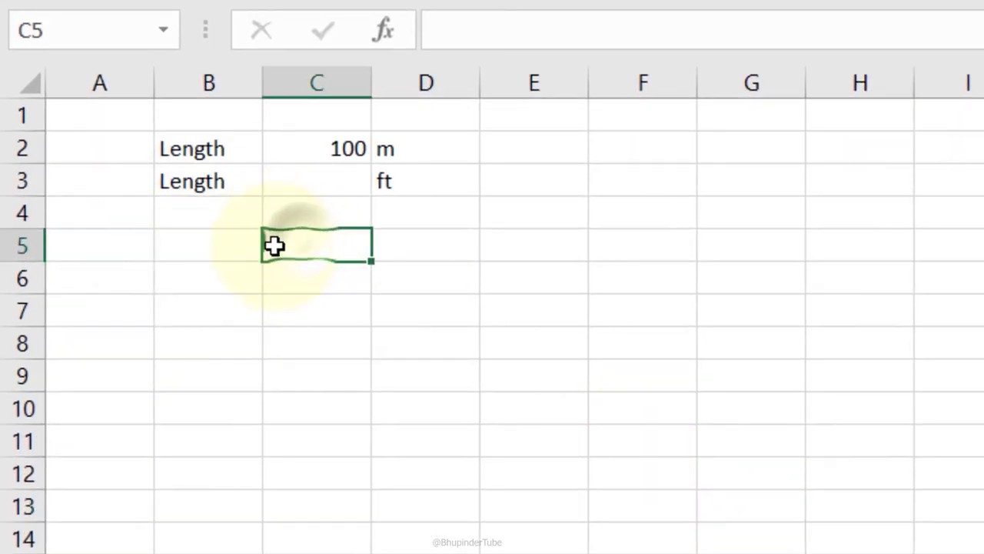
drag(238, 235, 436, 229)
click(394, 229)
key(Down)
key(Down)
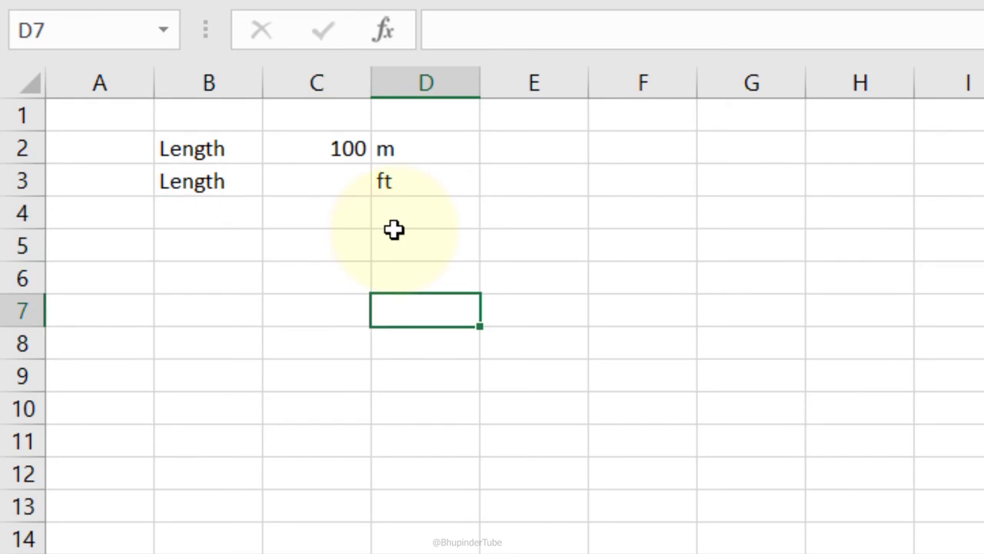
click(393, 149)
click(388, 181)
click(342, 211)
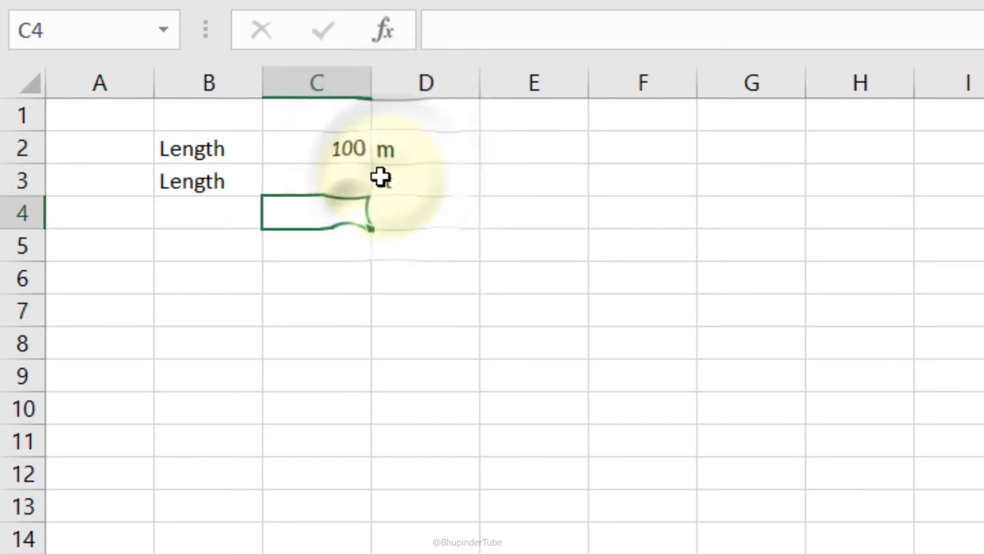
click(390, 154)
click(389, 178)
Step: Enter the formula =CONVERT(C2,"m","ft") in cell C3 to convert the length from metres to feet
click(327, 177)
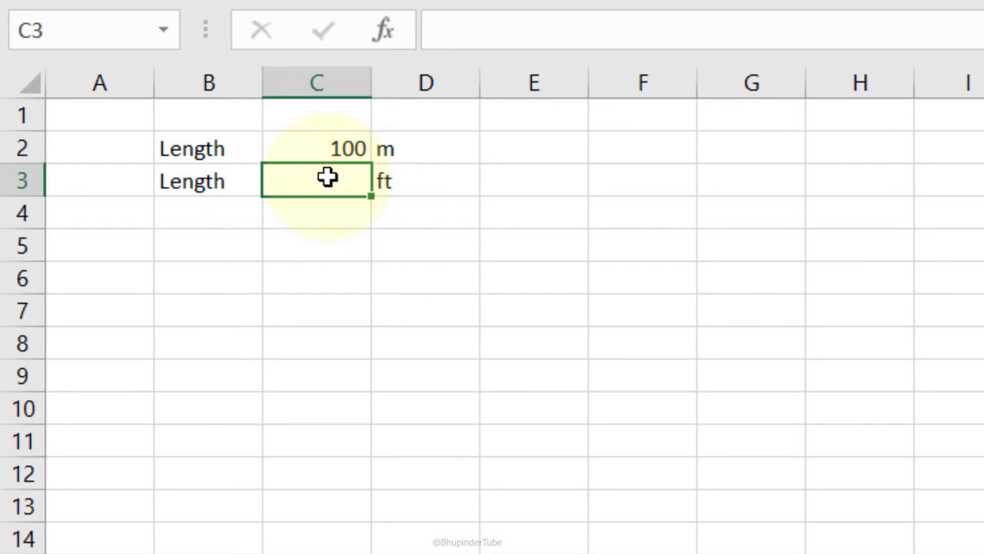
text(=conv)
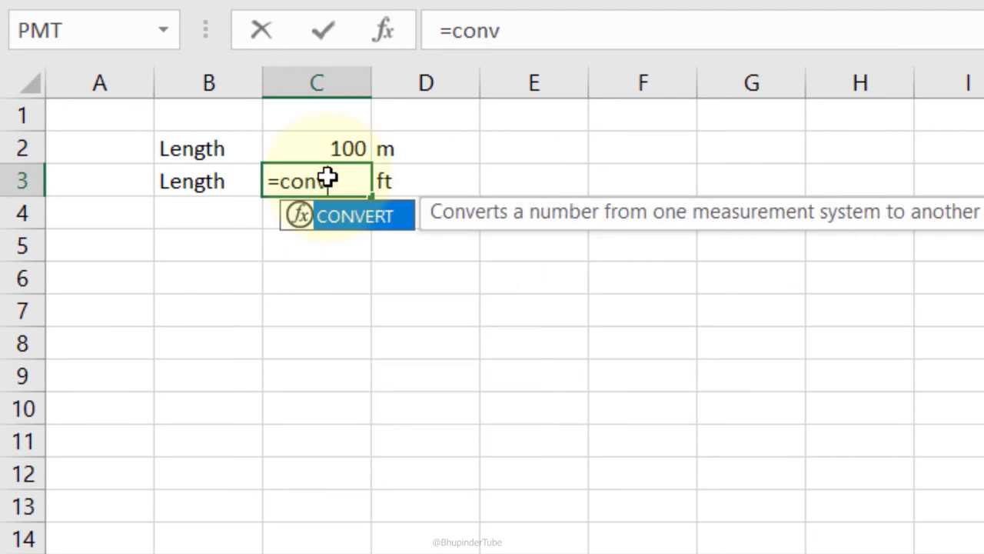
key(Tab)
click(328, 149)
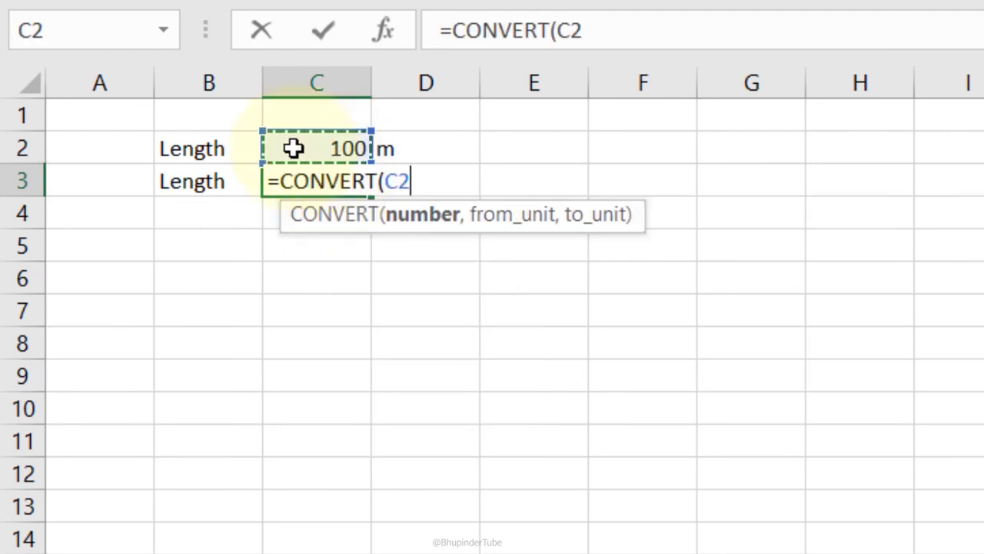
text(,)
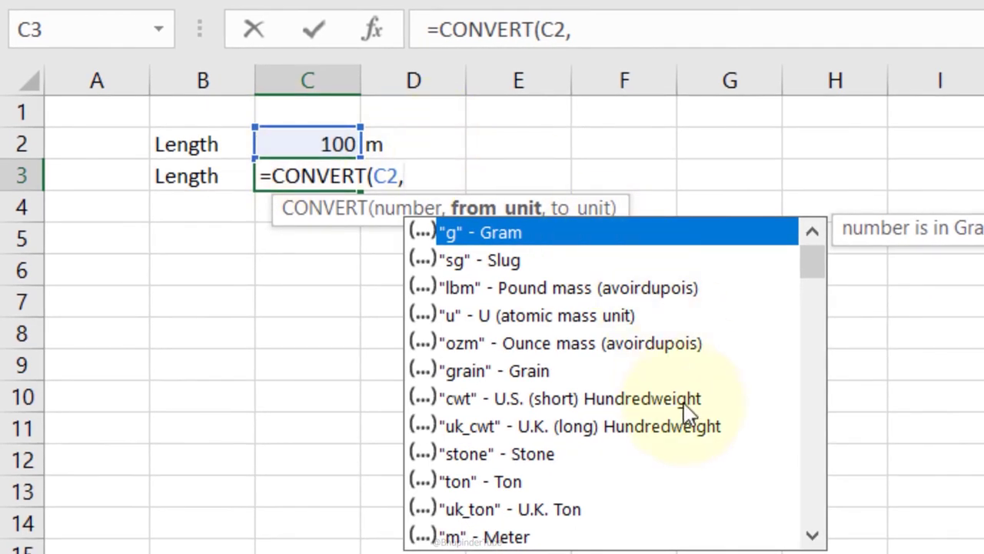
click(506, 538)
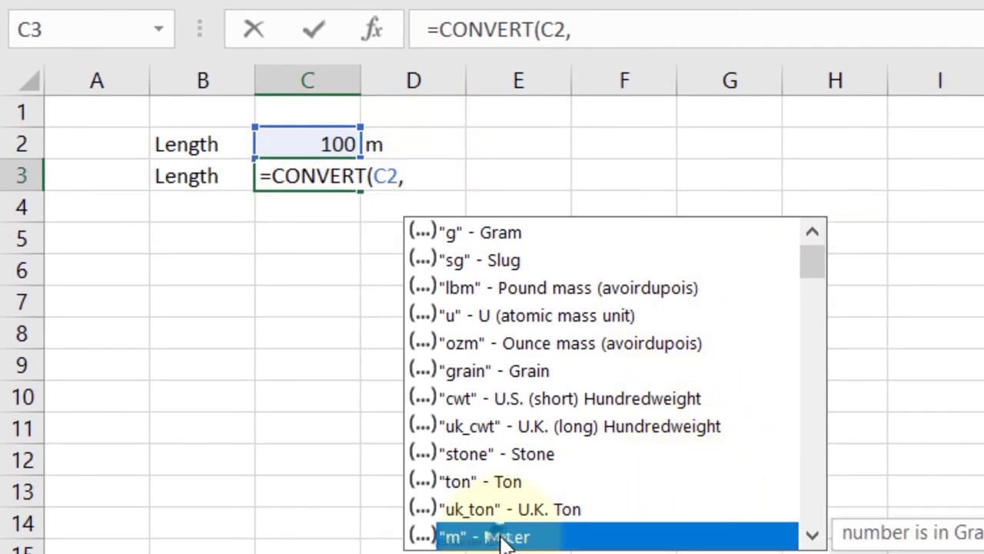
double_click(508, 539)
text(,)
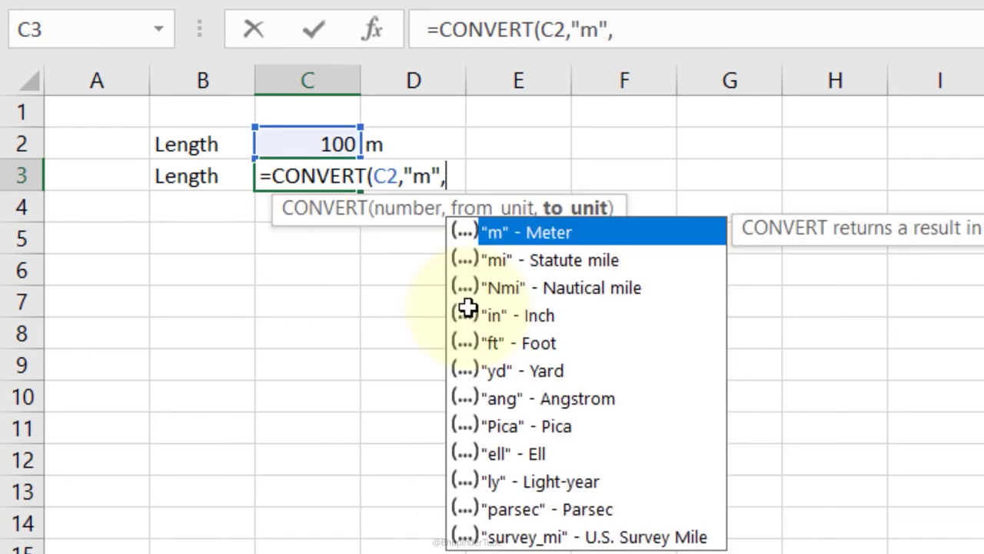
click(510, 352)
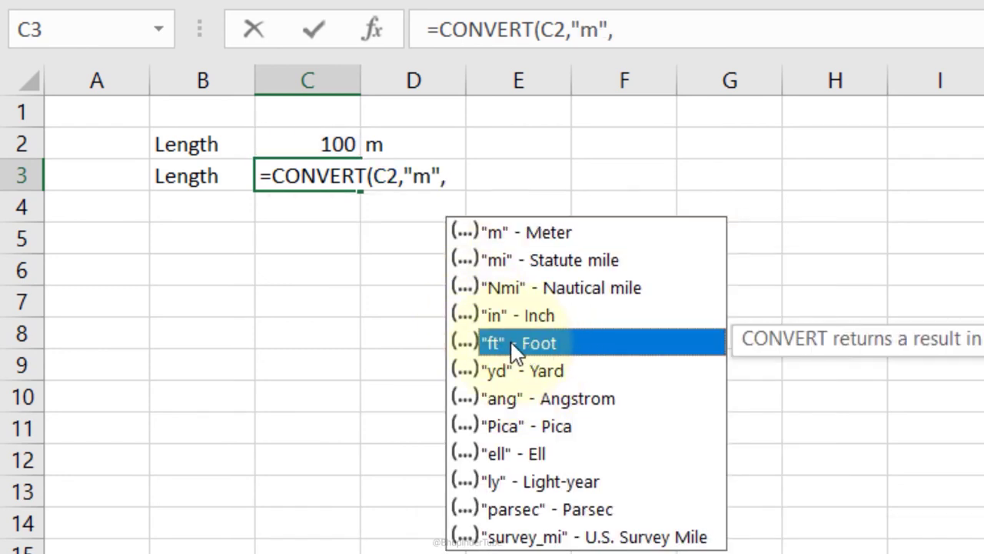
double_click(510, 350)
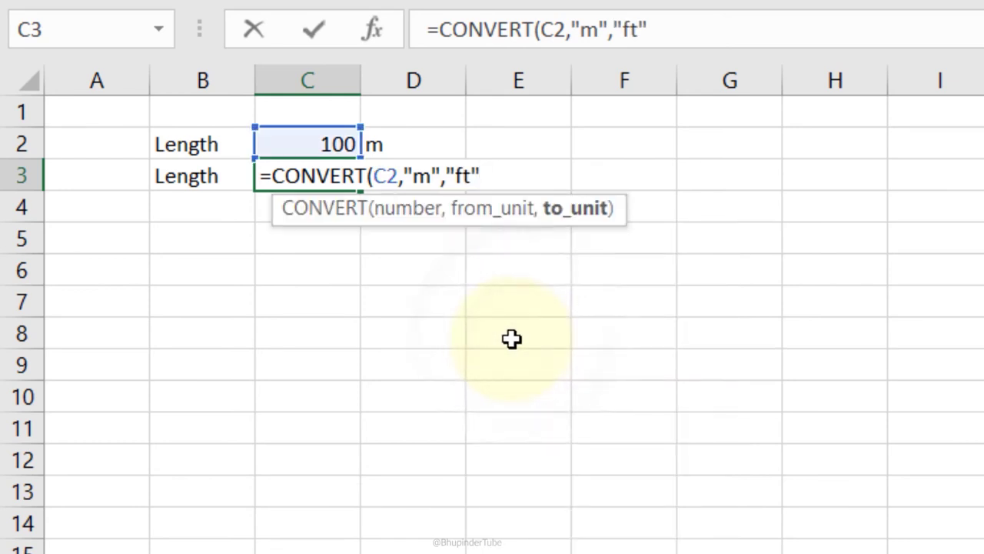
key(Return)
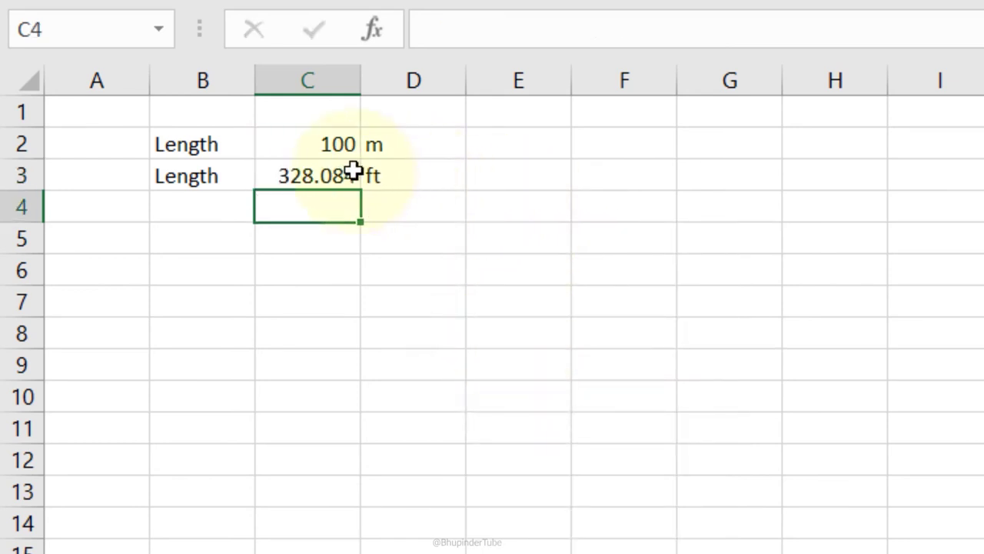
Step: Replace the typed units in C3's formula with cell references so it reads =CONVERT(C2,D2,D3)
click(317, 154)
click(323, 174)
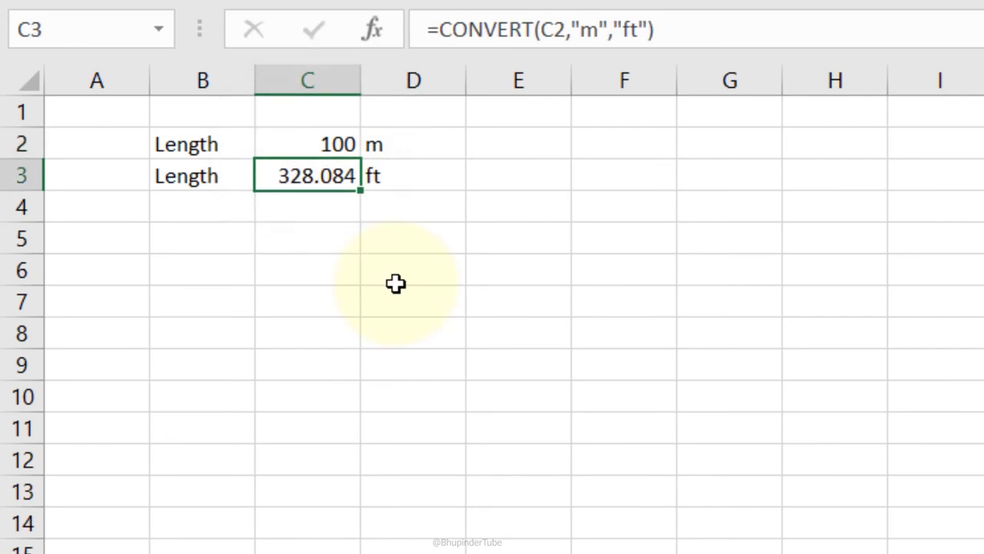
click(348, 237)
click(325, 174)
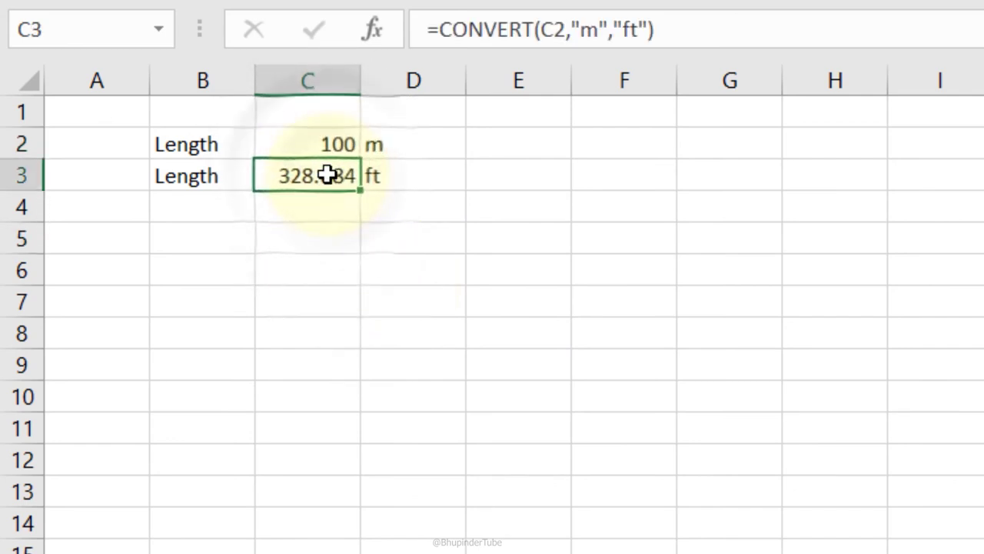
double_click(328, 175)
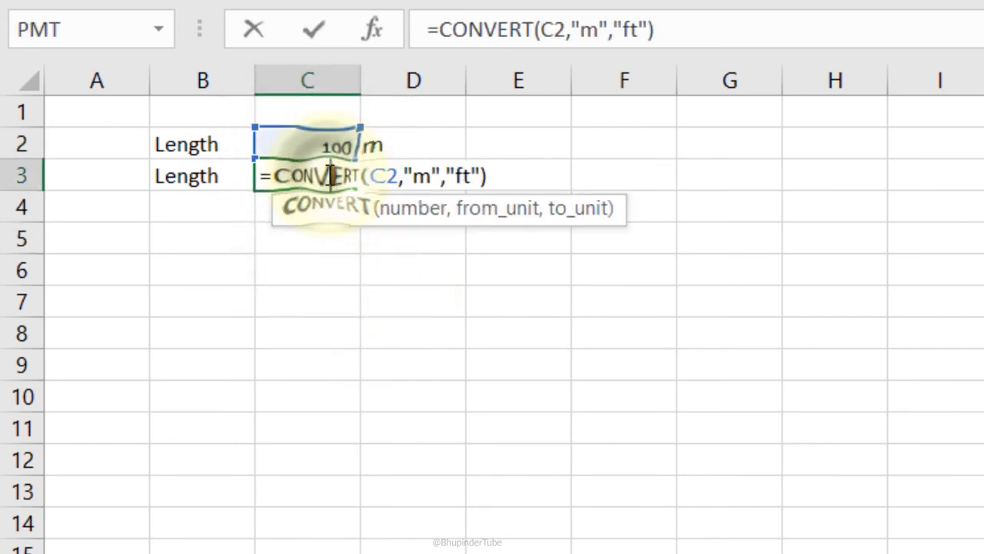
double_click(416, 174)
click(373, 143)
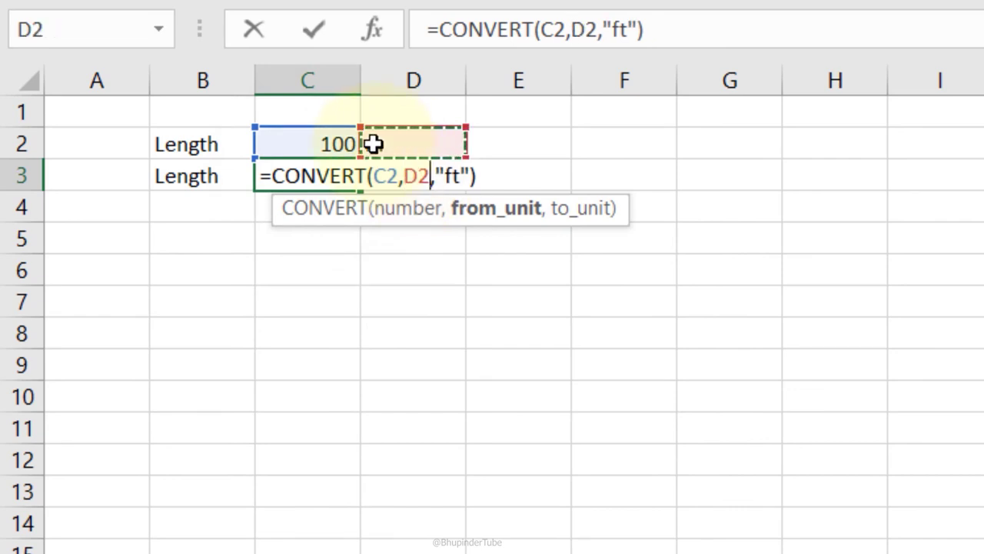
double_click(450, 175)
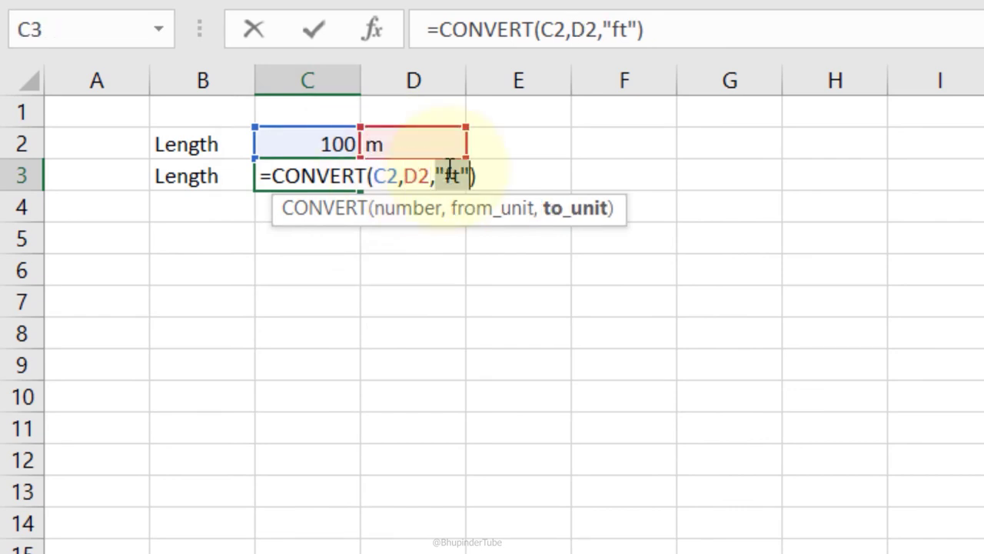
text(C)
text(3)
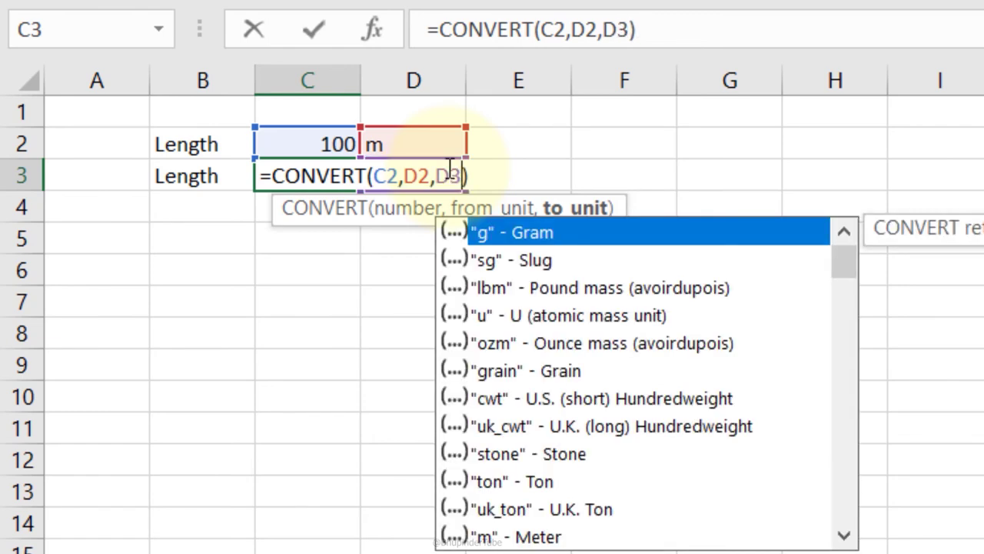
key(Return)
key(Up)
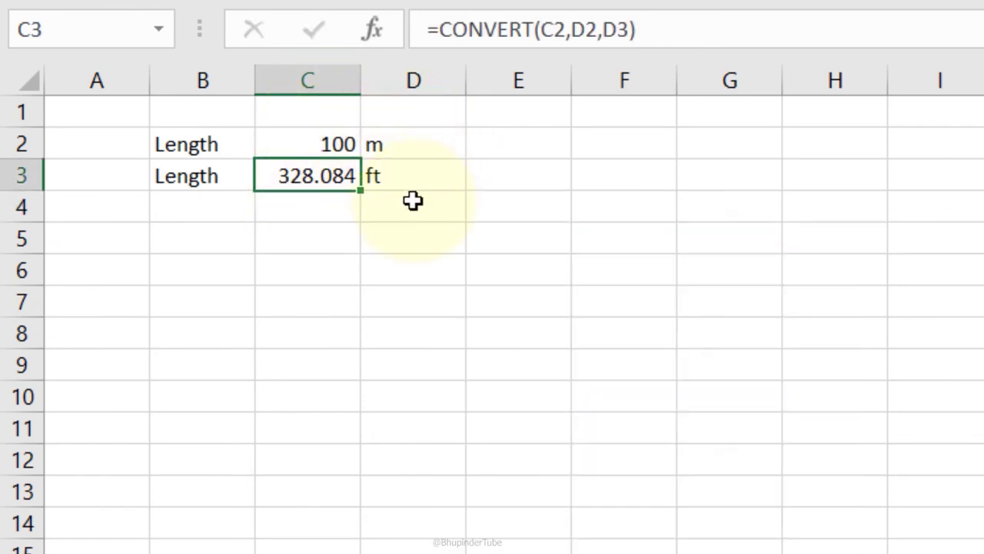
Step: Set the target unit in D3 to m and compare the lengths in C2 and C3
click(397, 178)
click(400, 151)
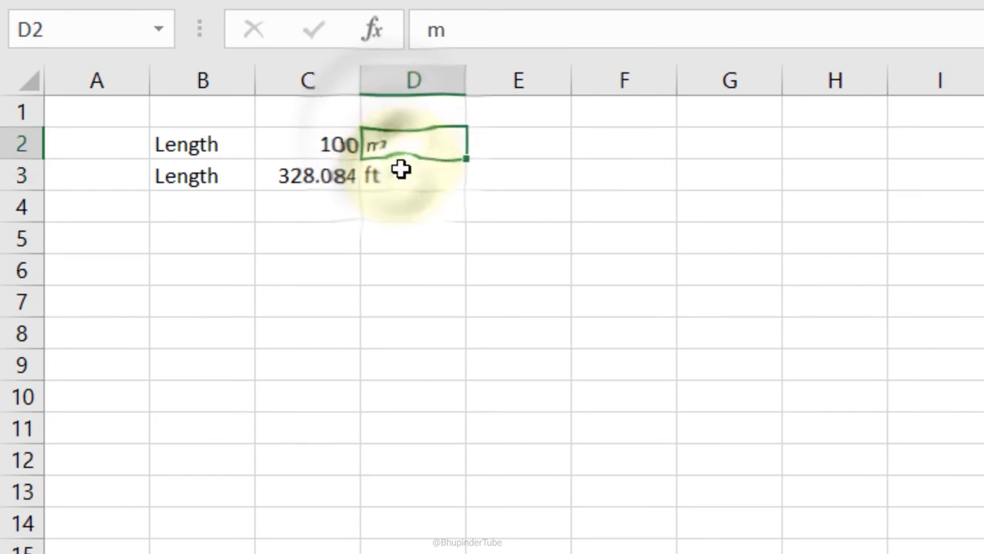
click(404, 176)
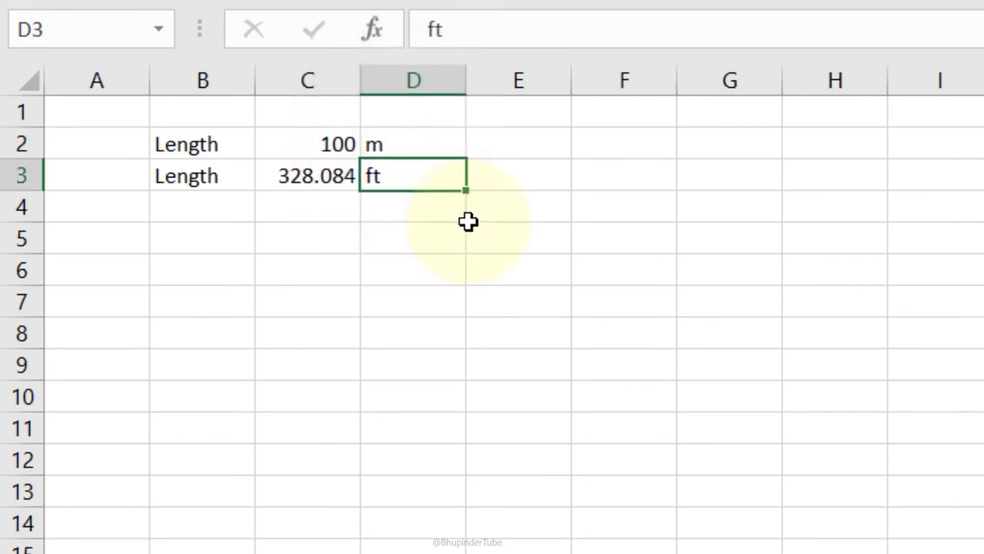
key(Return)
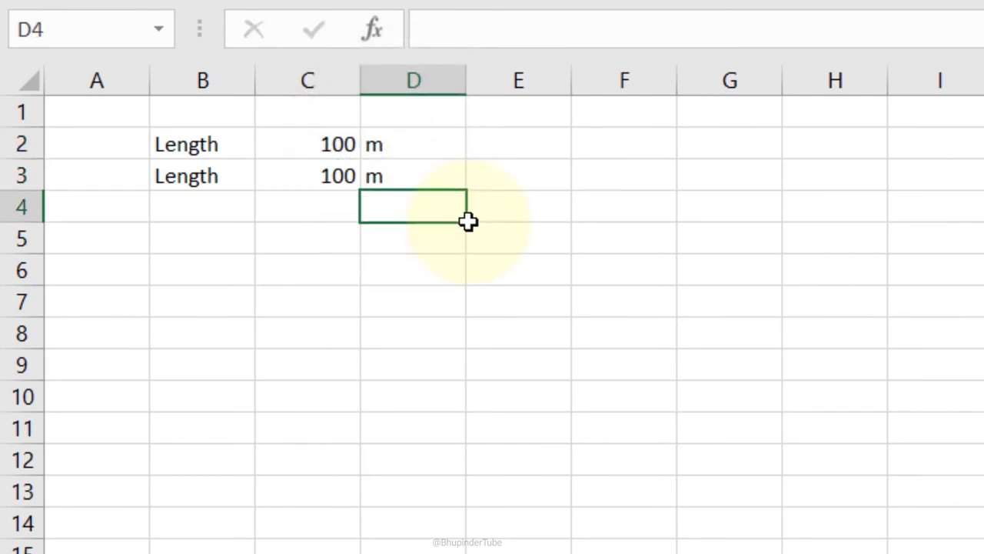
click(330, 145)
click(339, 175)
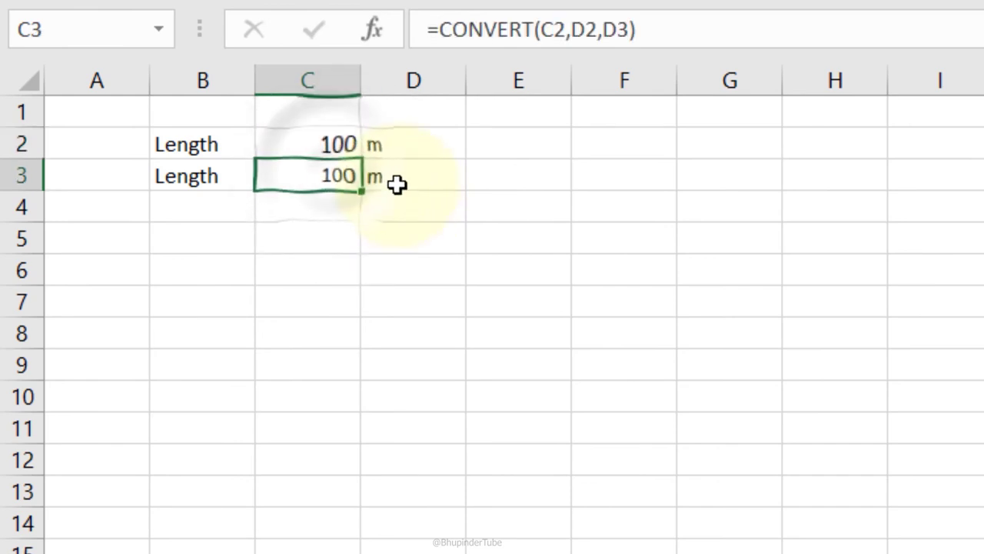
Step: Set the target unit in cell D3 to cm
click(396, 180)
text(cm)
key(Return)
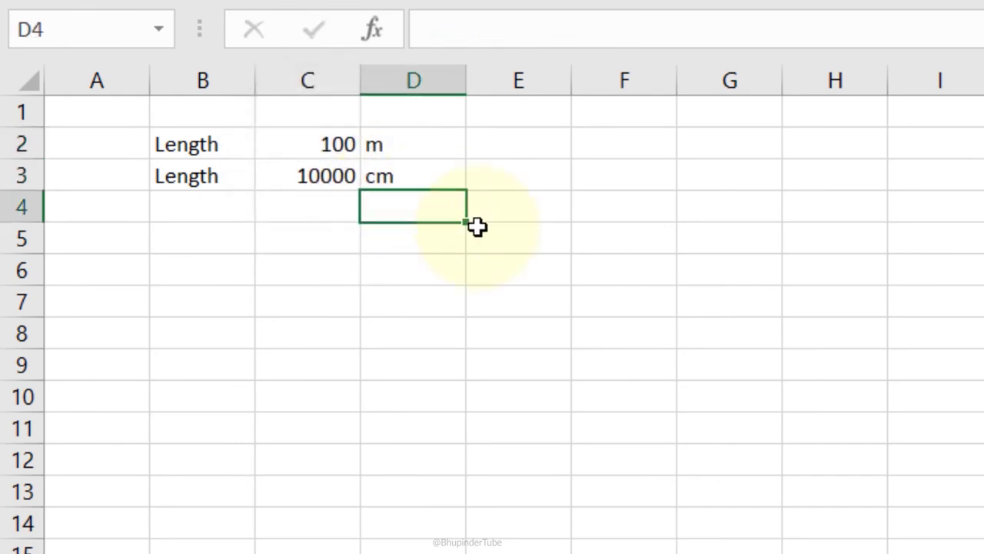
Step: Try foot as the target unit in cell D3 for the CONVERT formula in C3
click(476, 227)
click(385, 184)
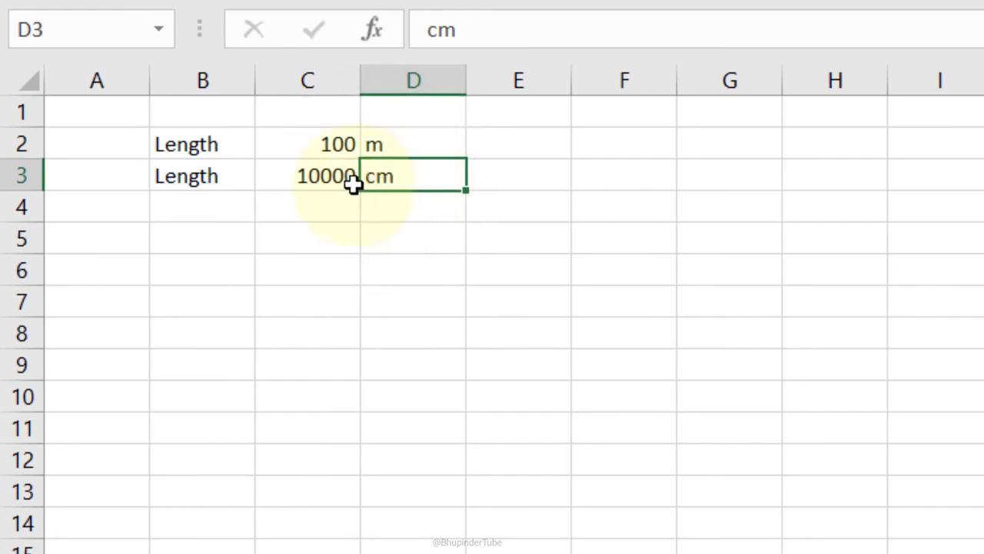
click(335, 179)
double_click(353, 177)
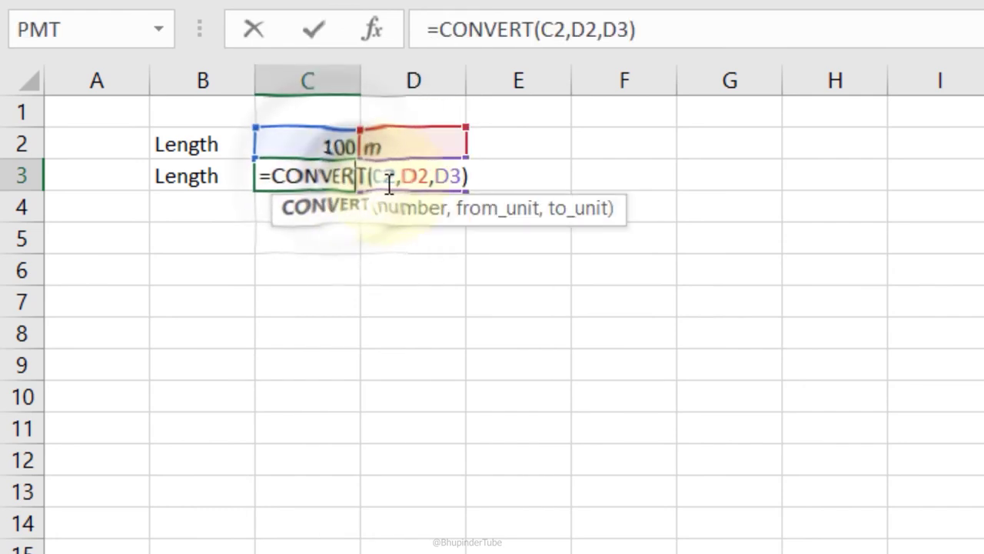
click(402, 180)
double_click(398, 176)
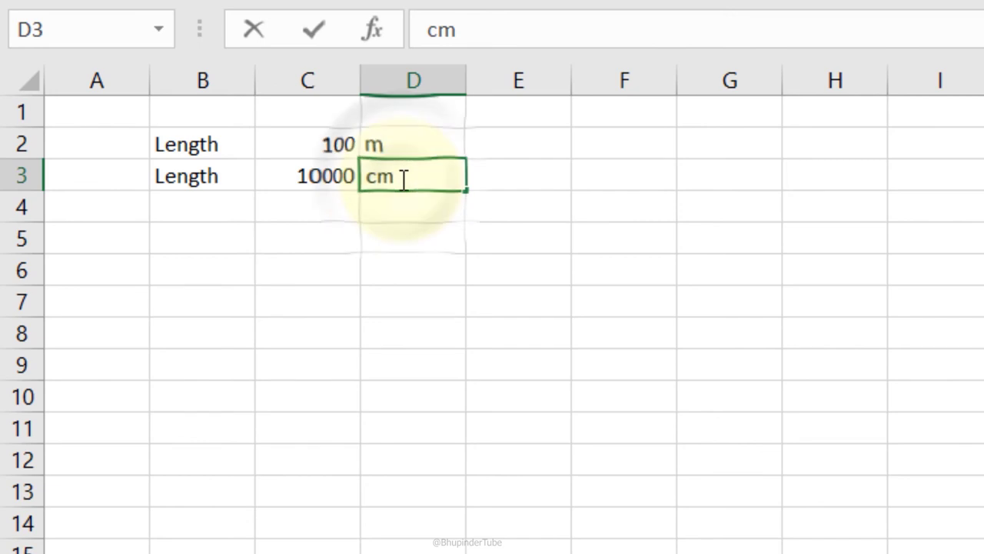
key(BackSpace)
key(BackSpace)
text(foot)
key(Return)
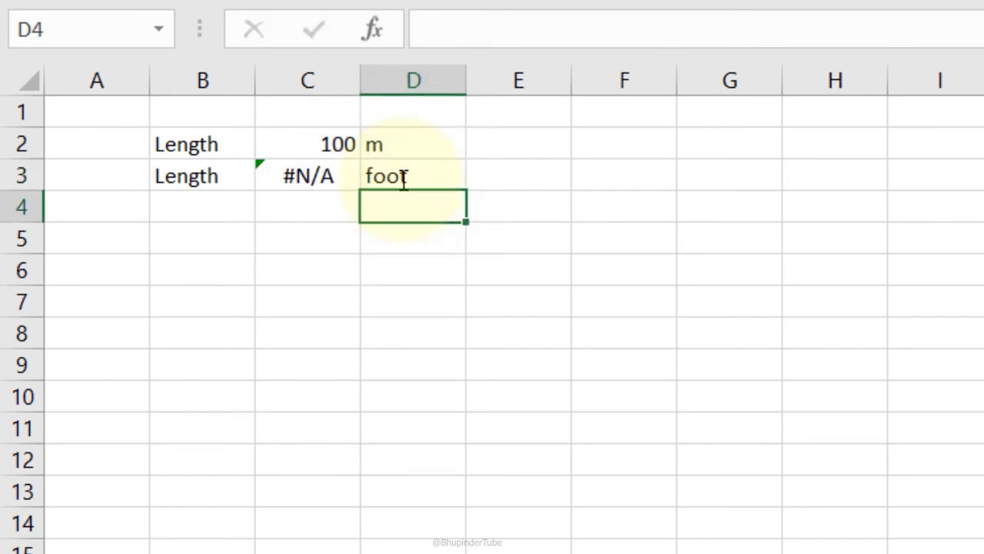
Step: Set the target unit in cell D3 to ft
click(403, 179)
text(ft)
key(Return)
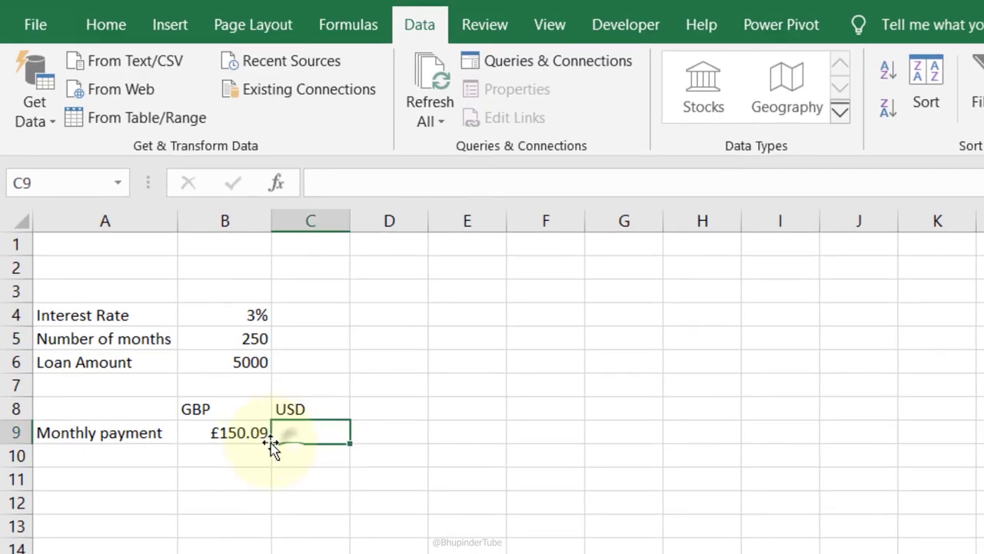
Step: Examine the GBP monthly payment formula in B9 and the empty USD cell C9 beside it
click(265, 436)
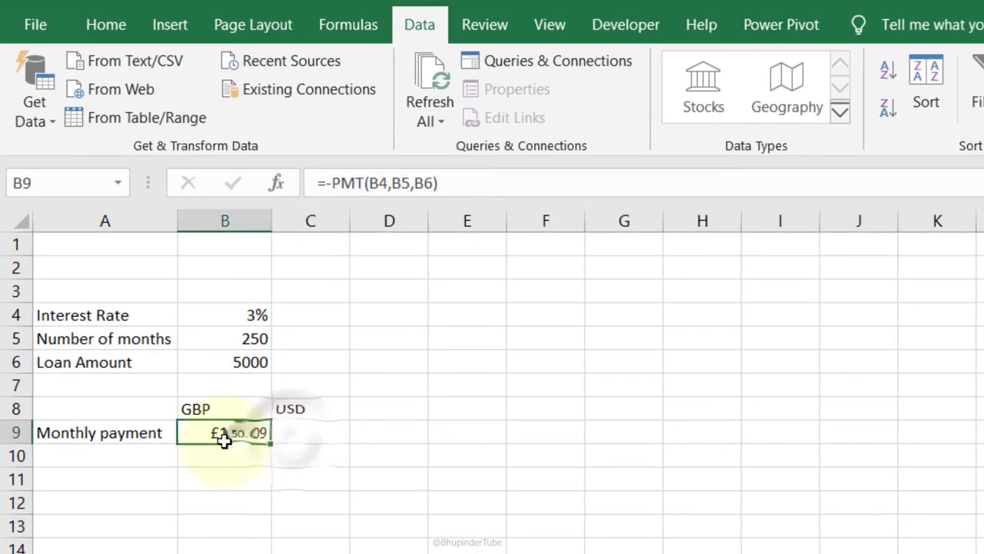
click(230, 459)
click(222, 433)
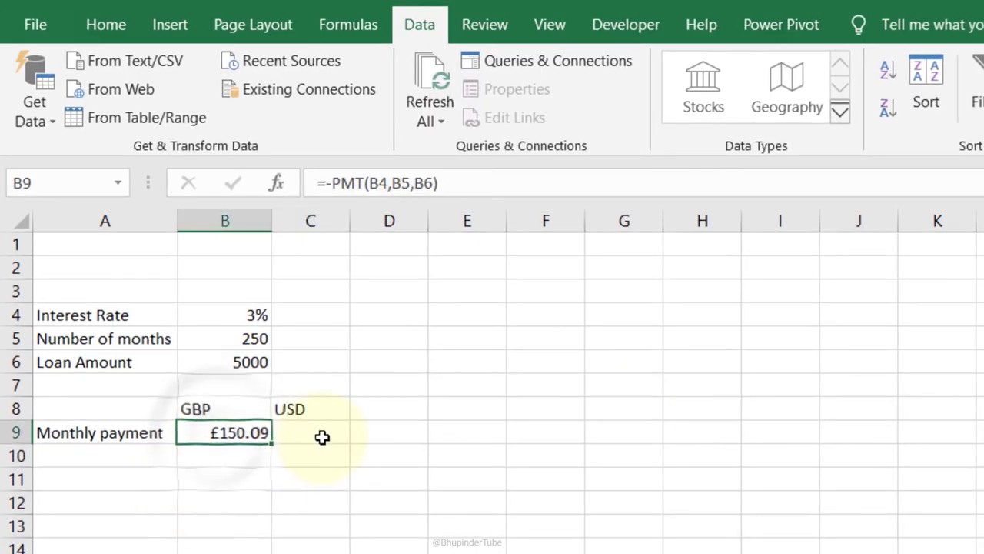
click(337, 434)
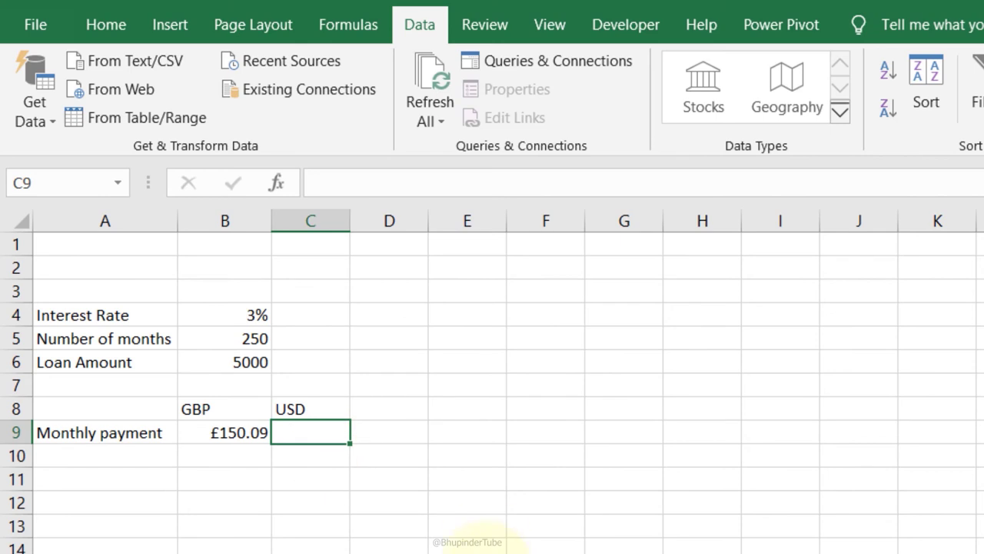
click(301, 458)
click(319, 430)
Step: Start a data import that uses a web page as its source
click(43, 129)
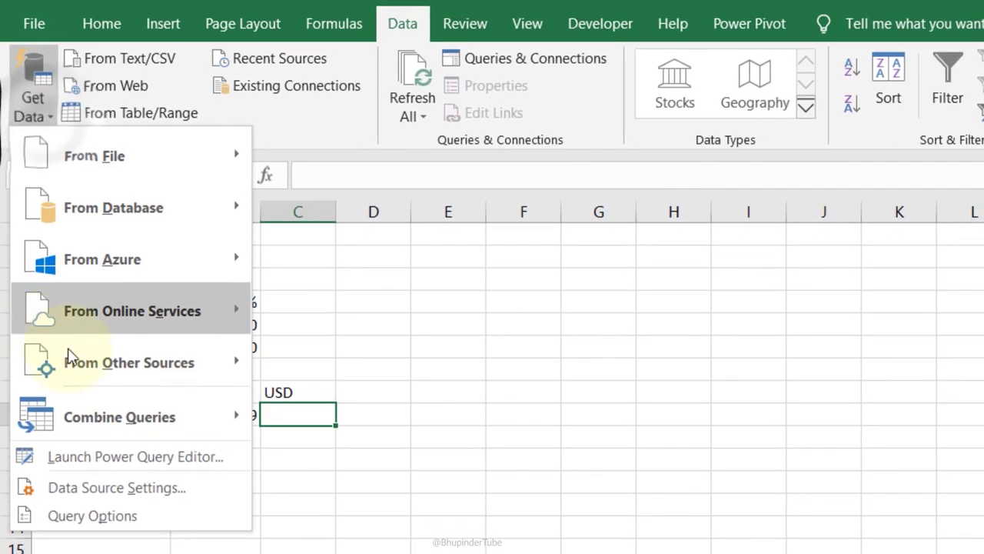
mouse_move(124, 365)
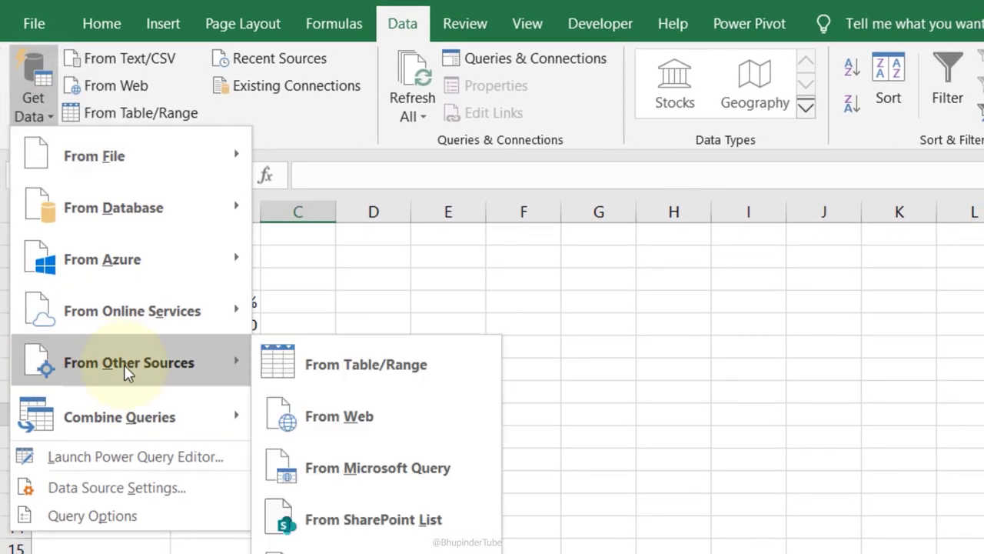
click(402, 414)
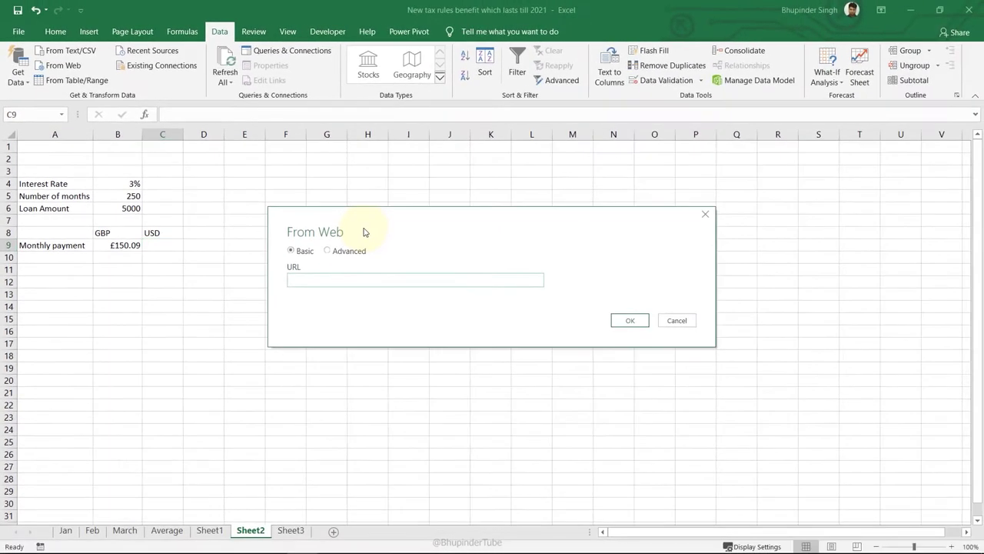
Step: Switch to the browser and copy the address of the xe.com currency page
key(super+Tab)
click(136, 292)
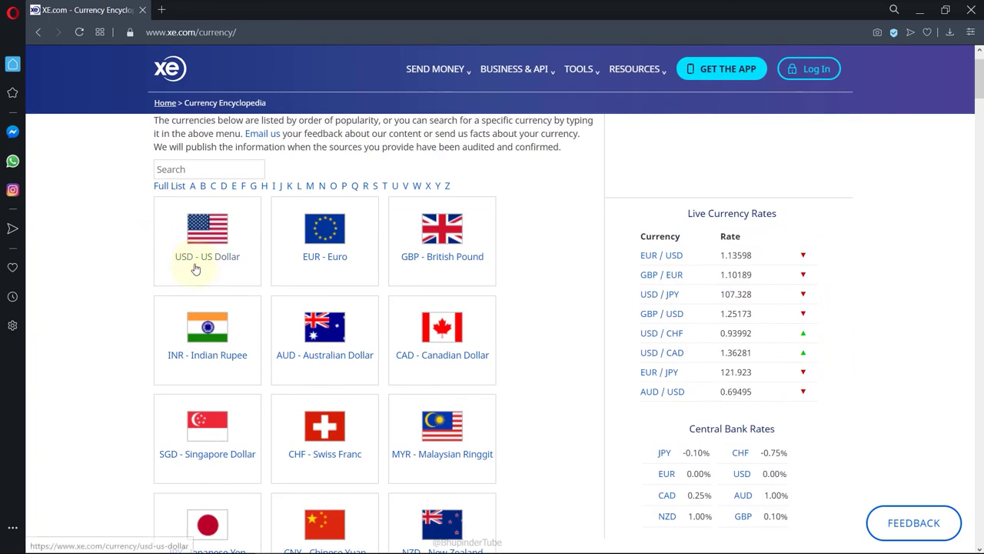
scroll(182, 402, down, 2)
scroll(171, 418, up, 3)
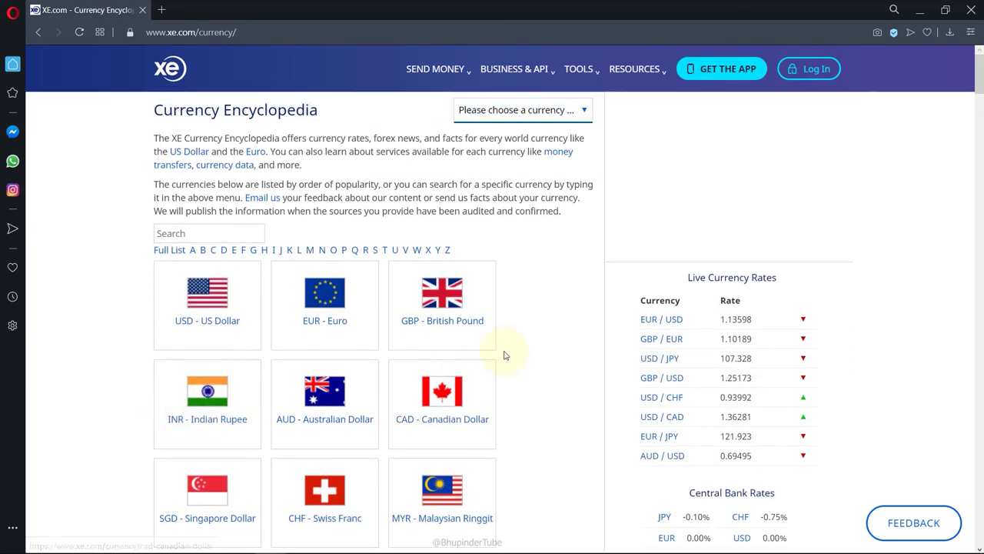
click(235, 31)
key(ctrl+c)
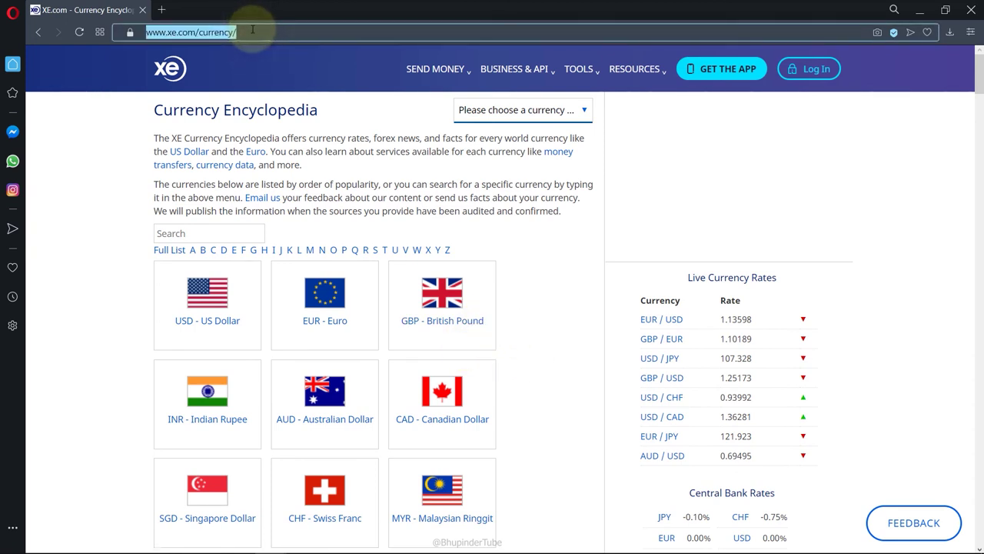
click(919, 10)
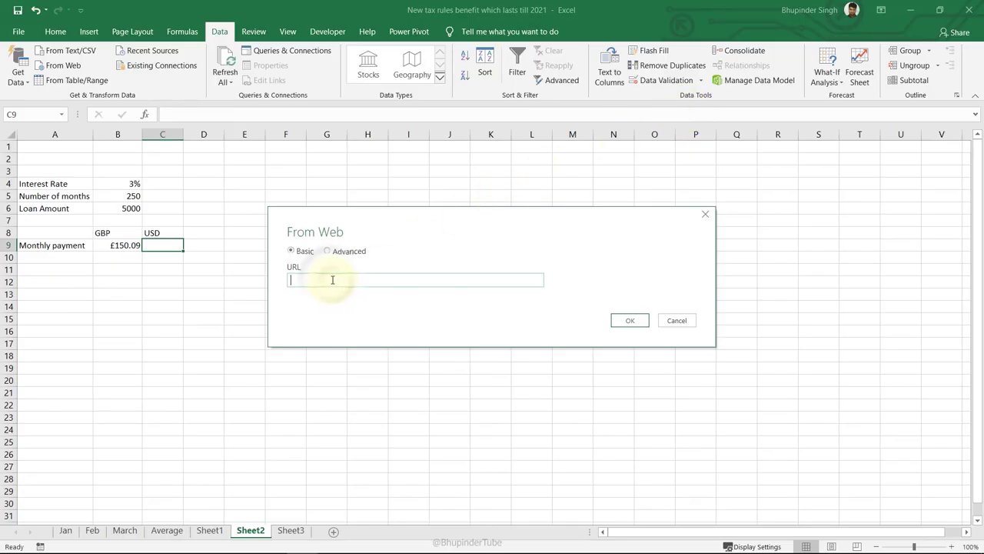
key(ctrl+v)
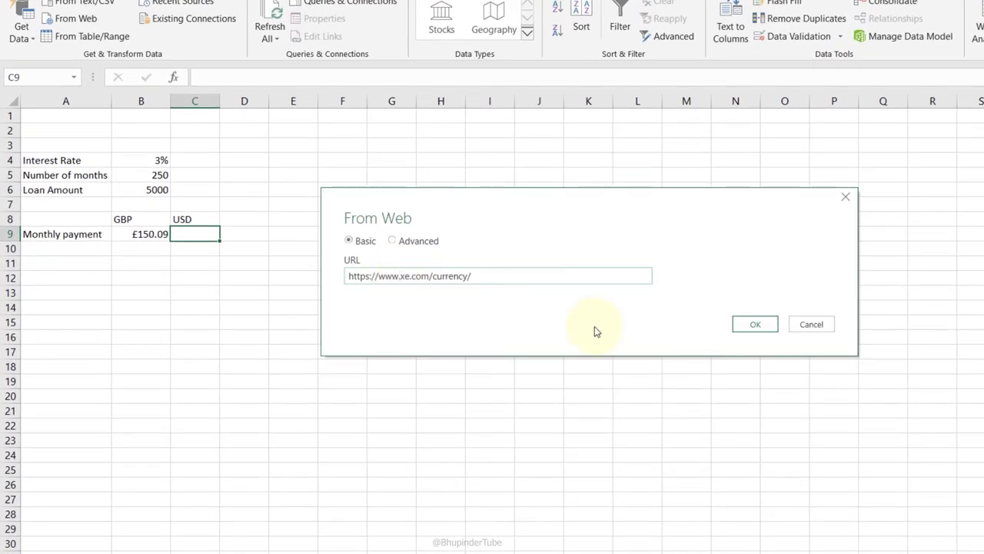
click(755, 325)
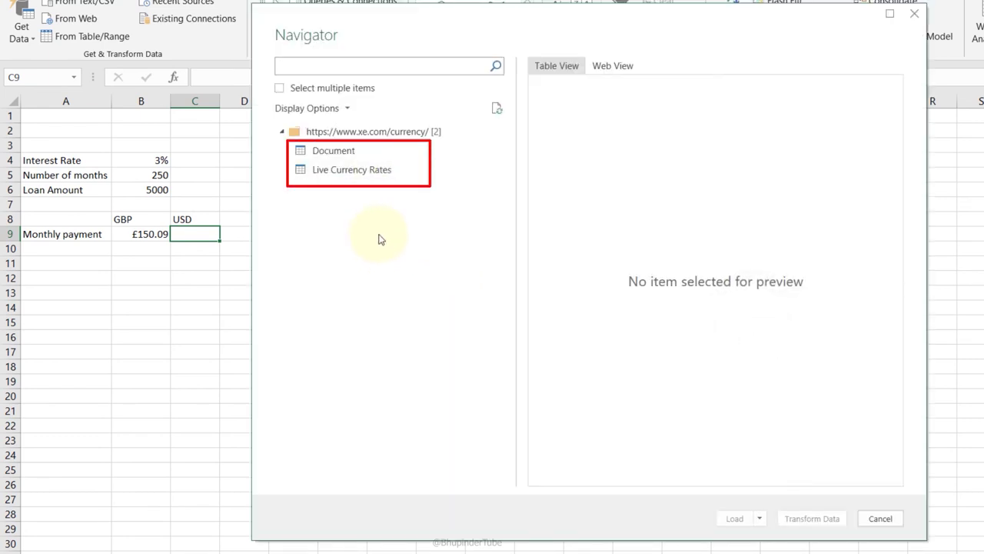
click(343, 171)
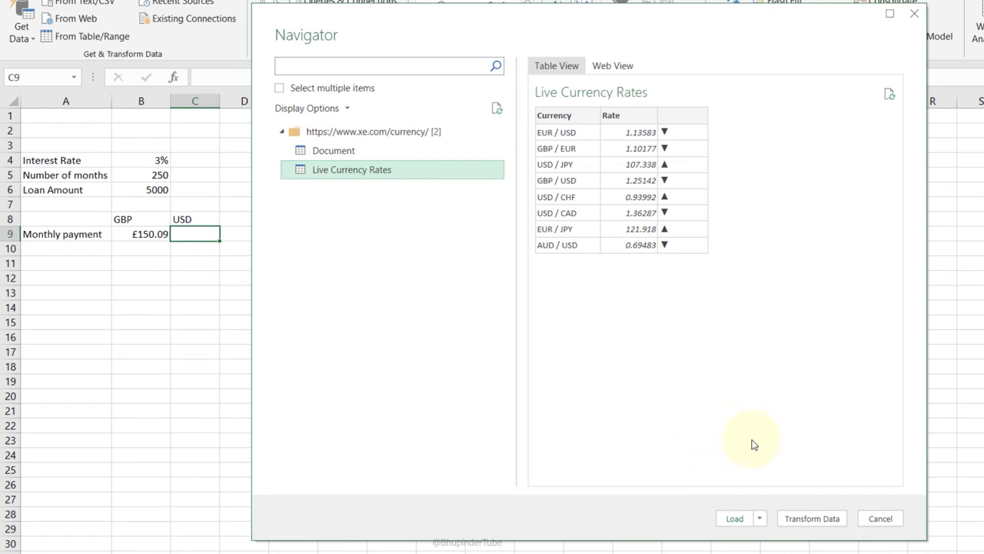
click(735, 520)
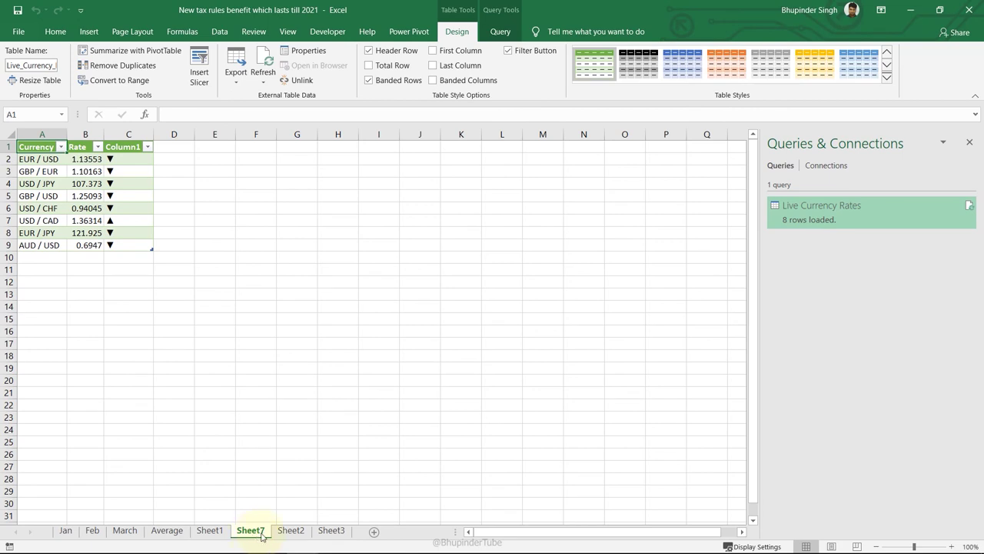
Step: Enter =B9*Sheet7!B5 in cell C9 of Sheet2 to convert the monthly payment with the GBP / USD rate
click(290, 532)
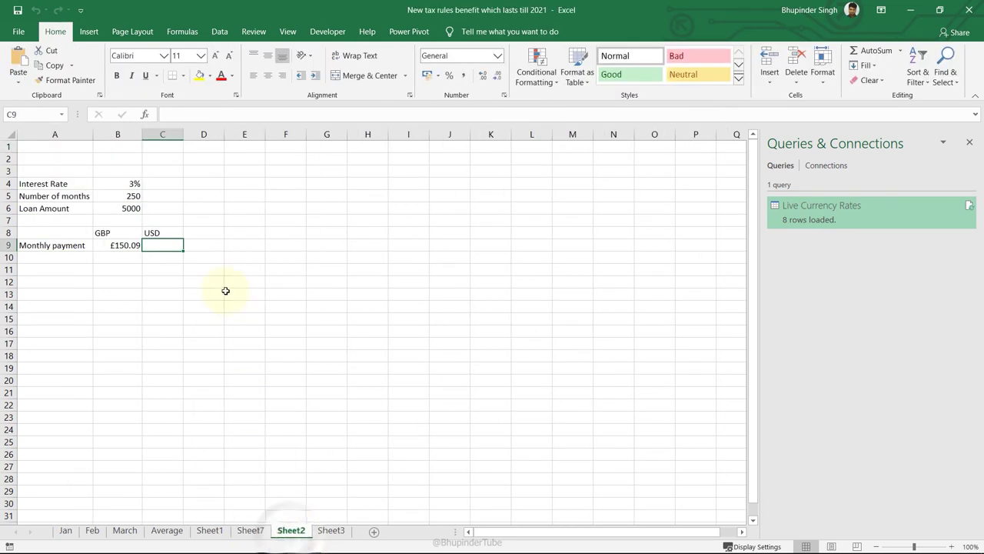
text(=)
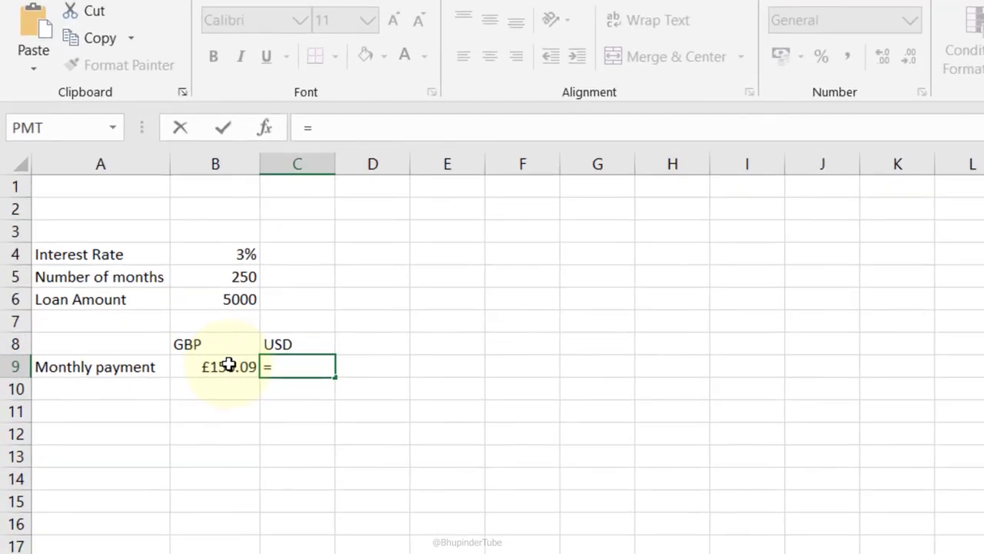
click(125, 244)
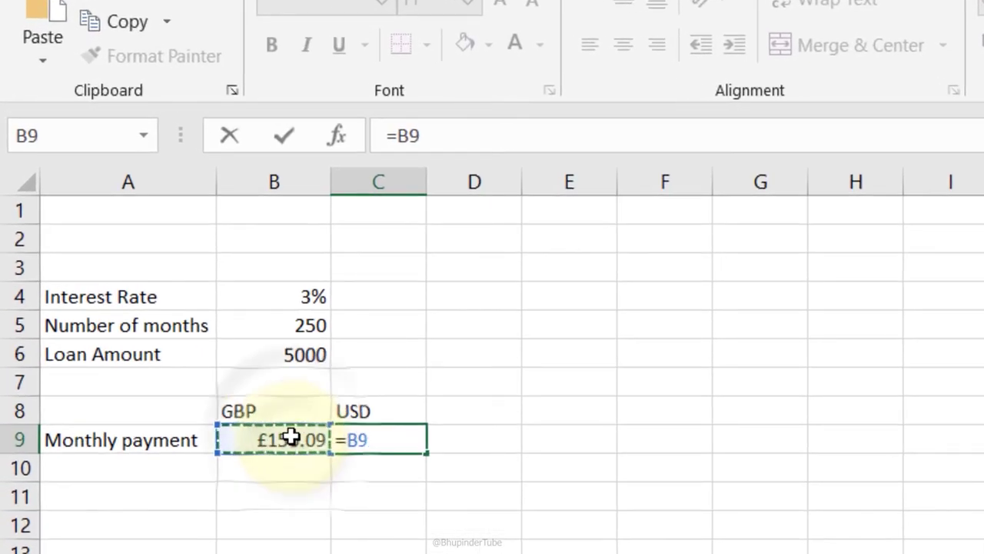
text(*)
key(ctrl+Page_Down)
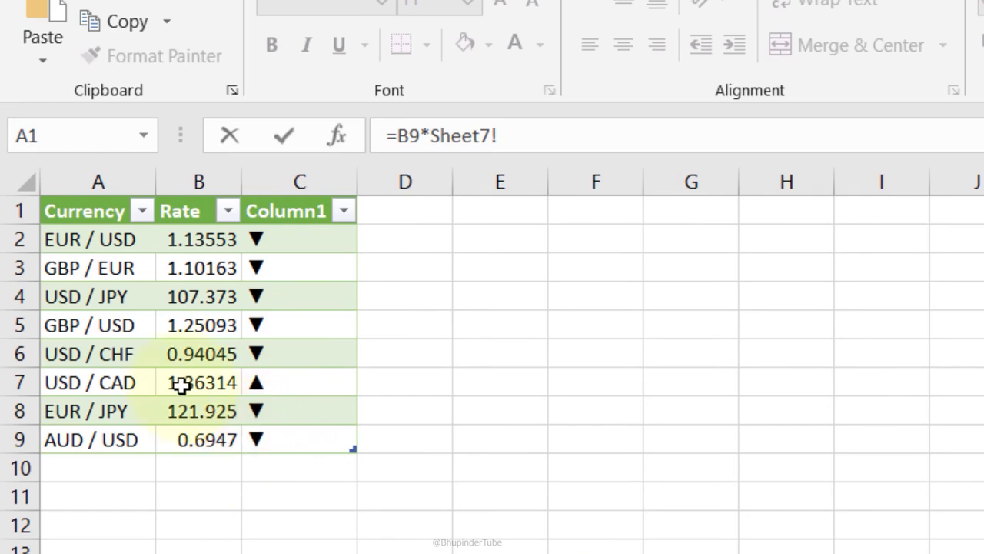
click(214, 329)
key(Return)
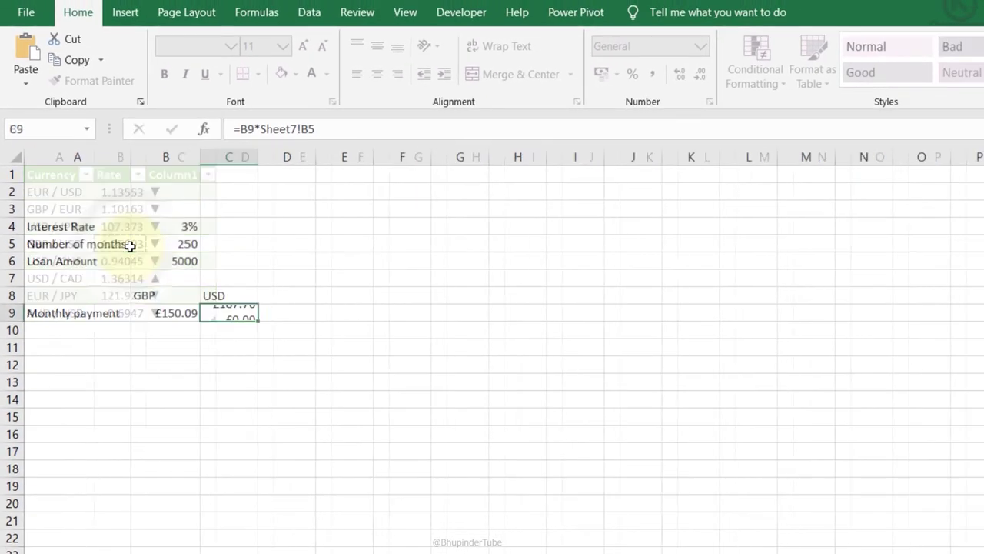
Step: Format the USD payment in cell C9 as Accounting with the dollar symbol
key(Up)
click(622, 49)
click(642, 132)
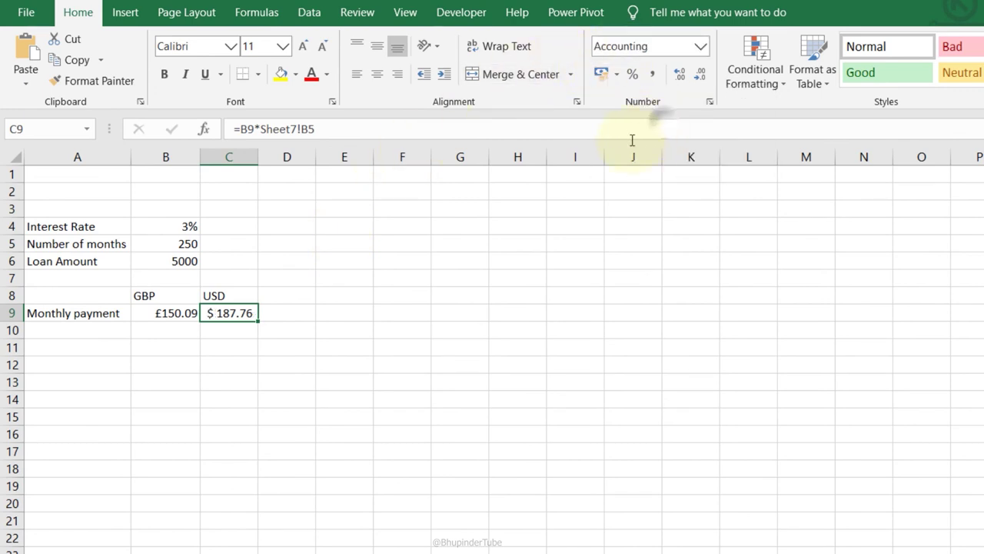
Step: Compare the monthly payments in GBP and USD in cells B9 and C9
click(337, 313)
click(212, 358)
click(172, 343)
click(161, 331)
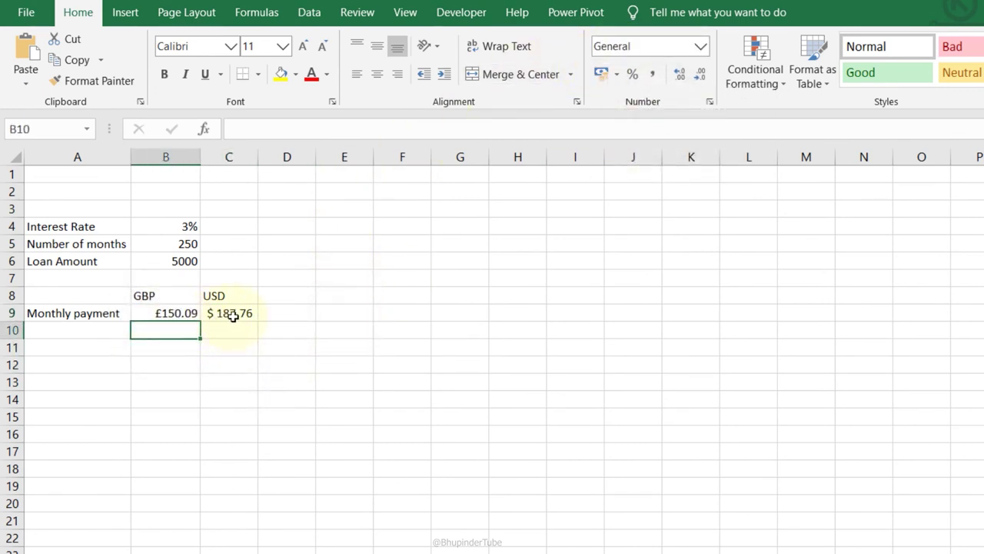
key(Up)
key(shift+Right)
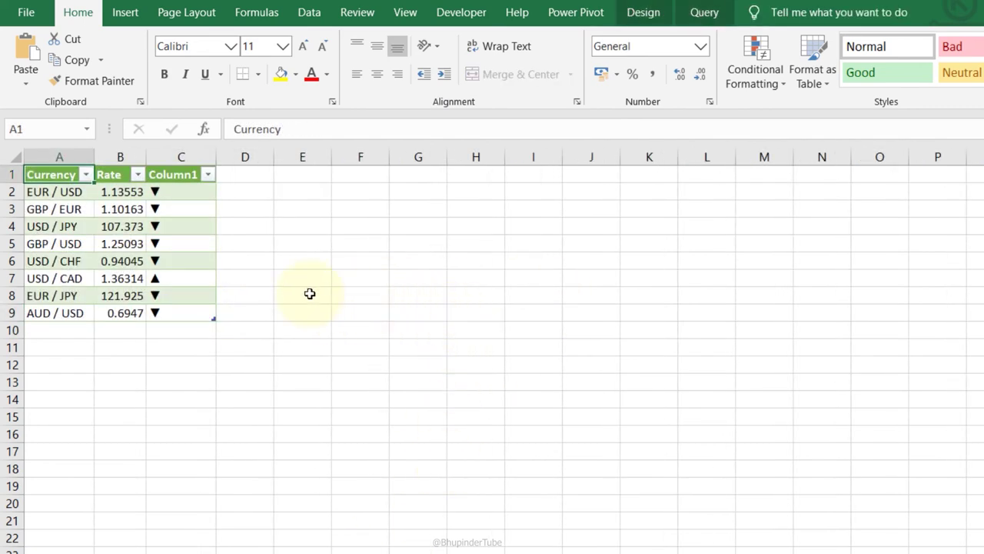
Step: Refresh the imported currency rates table on Sheet7 through its query
click(704, 14)
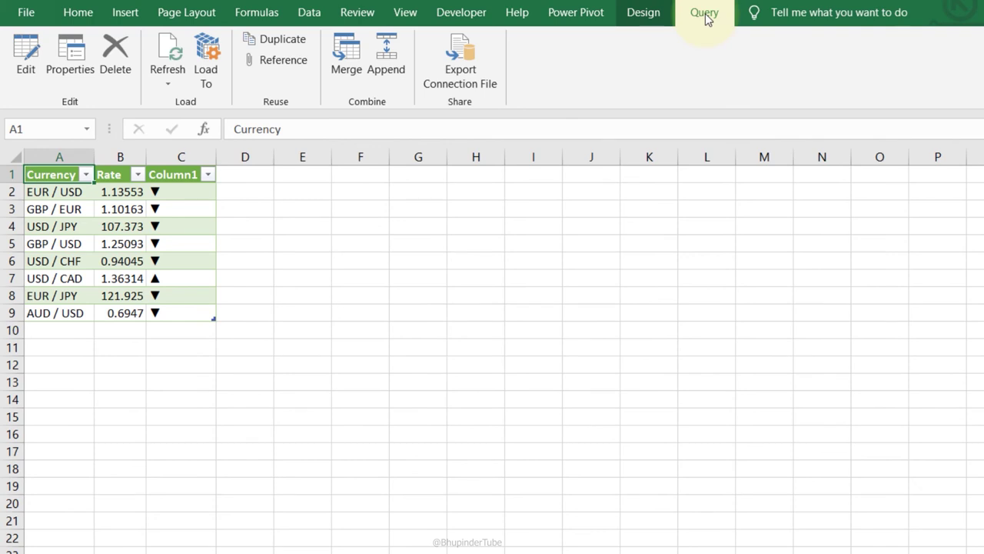
click(168, 52)
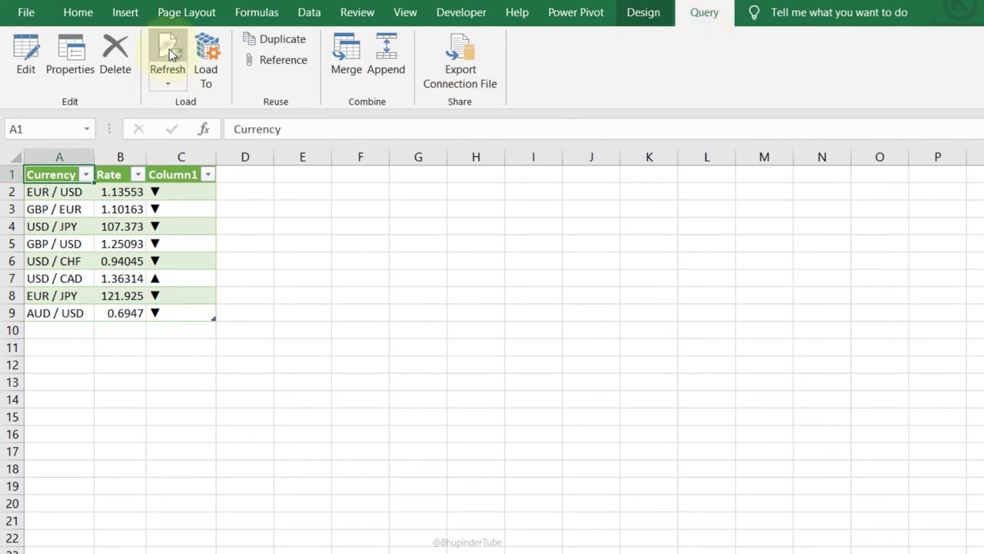
Step: Set the Live Currency Rates query to refresh every 70 minutes and whenever the file is opened
click(310, 14)
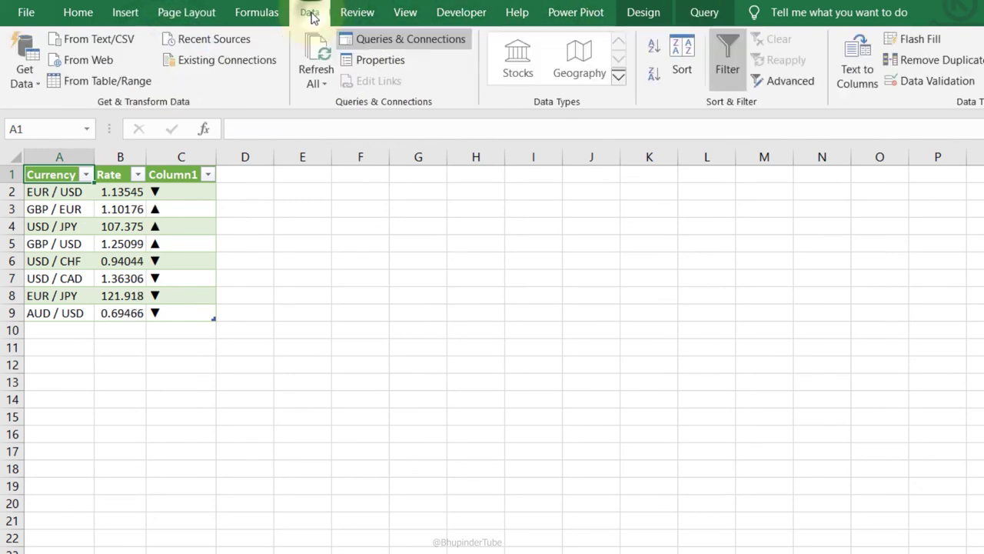
click(376, 60)
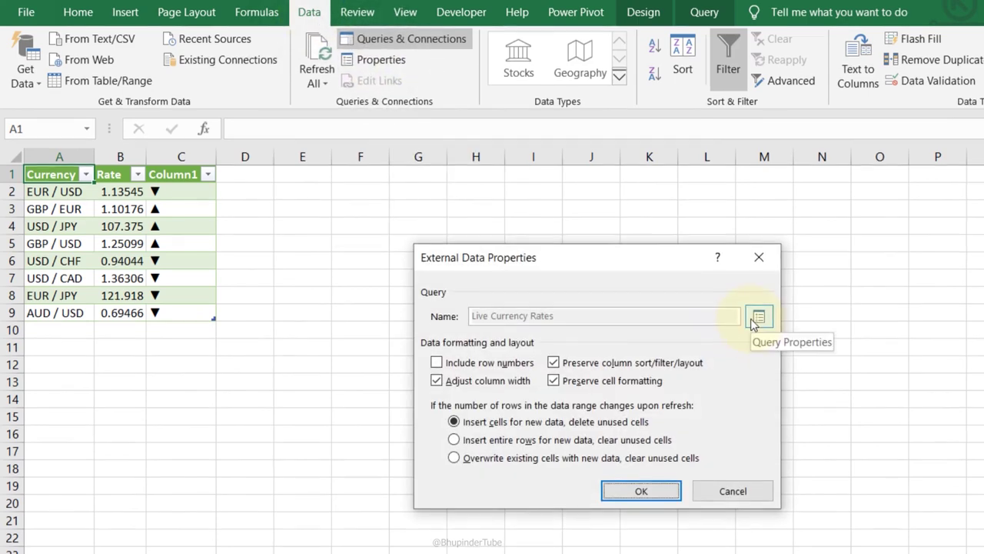
click(755, 318)
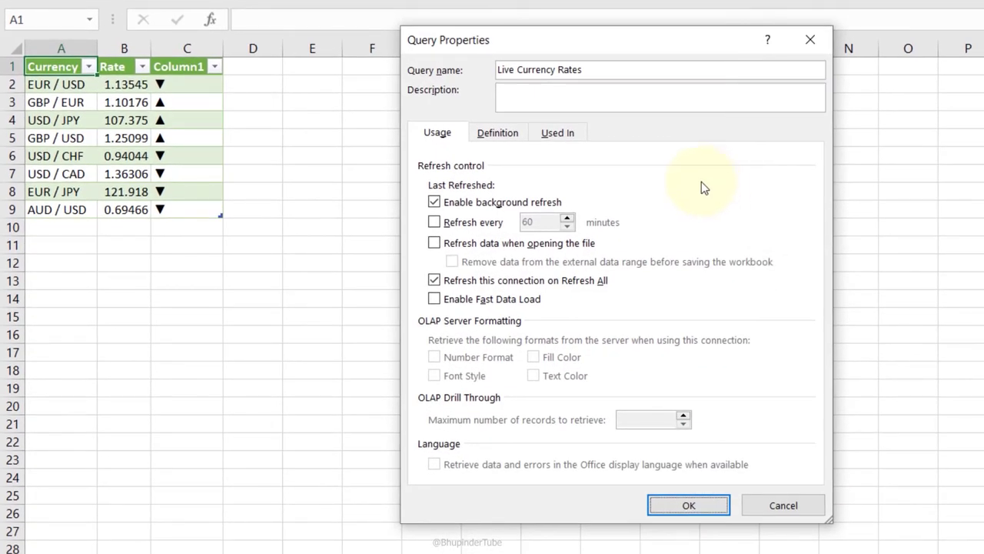
click(434, 222)
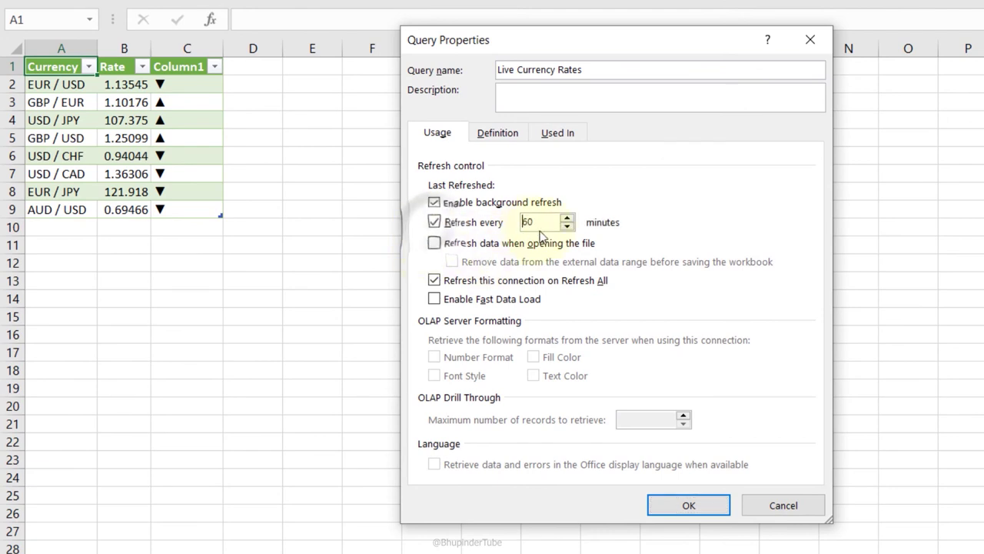
click(435, 243)
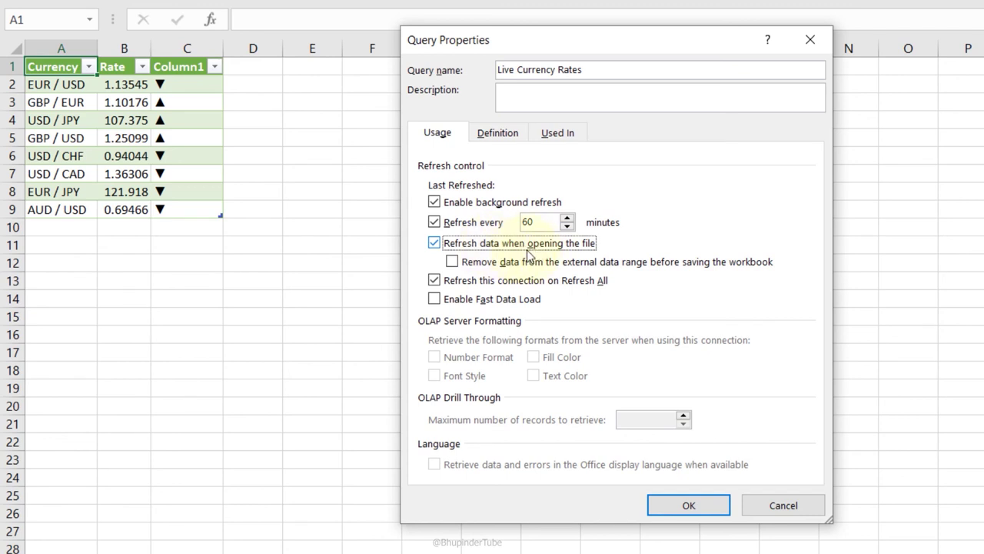
click(567, 218)
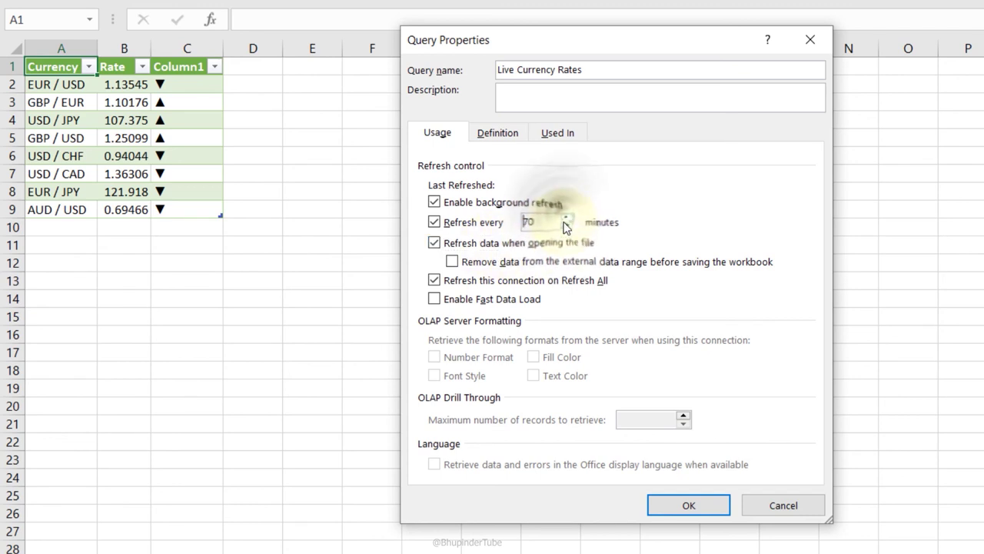
click(687, 506)
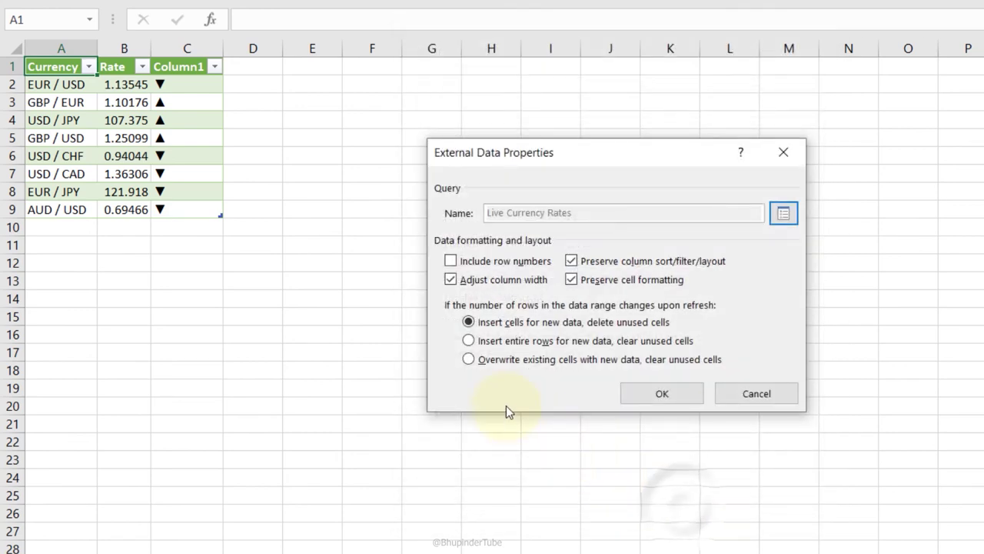
click(657, 395)
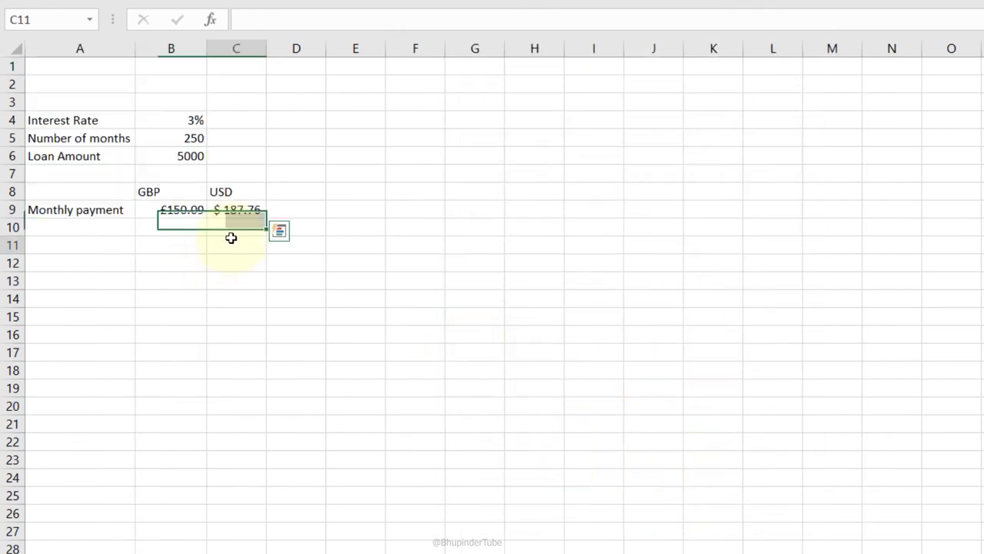
drag(231, 237, 173, 279)
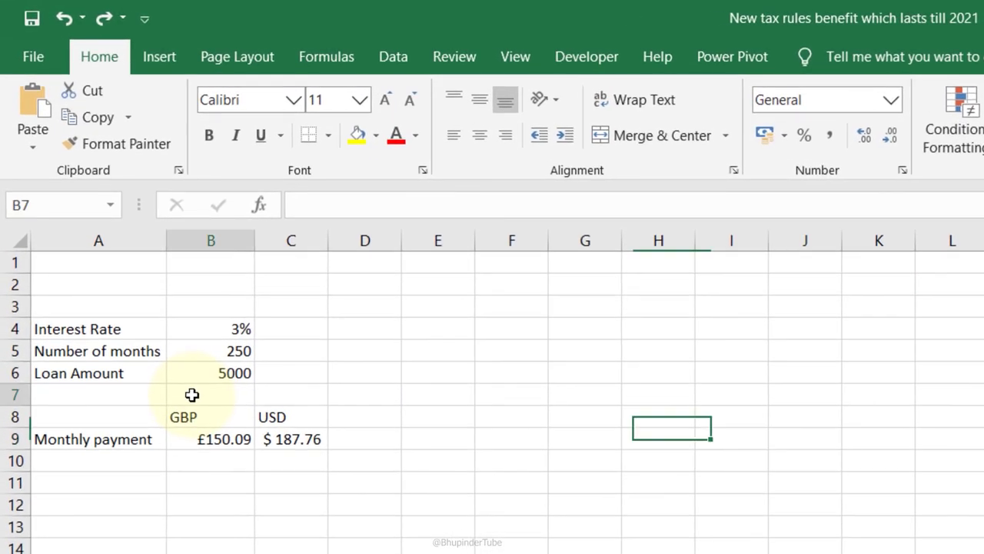
drag(191, 395, 159, 393)
click(57, 408)
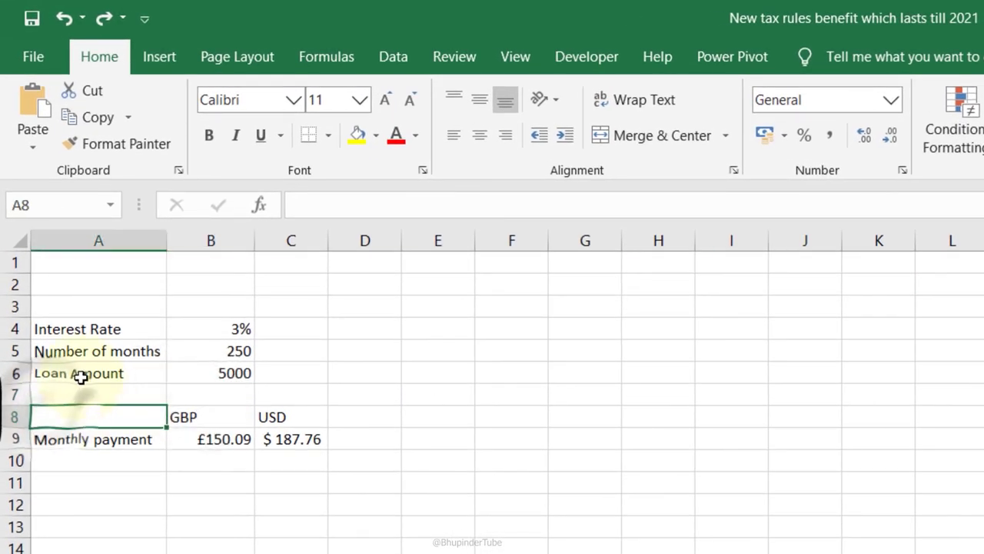
drag(74, 329, 230, 323)
click(115, 385)
drag(76, 333, 231, 328)
click(77, 416)
drag(77, 331, 206, 330)
click(77, 416)
Step: Hide the Interest Rate label and value in A4:B4 by applying the custom number format ;;;
drag(91, 331, 207, 322)
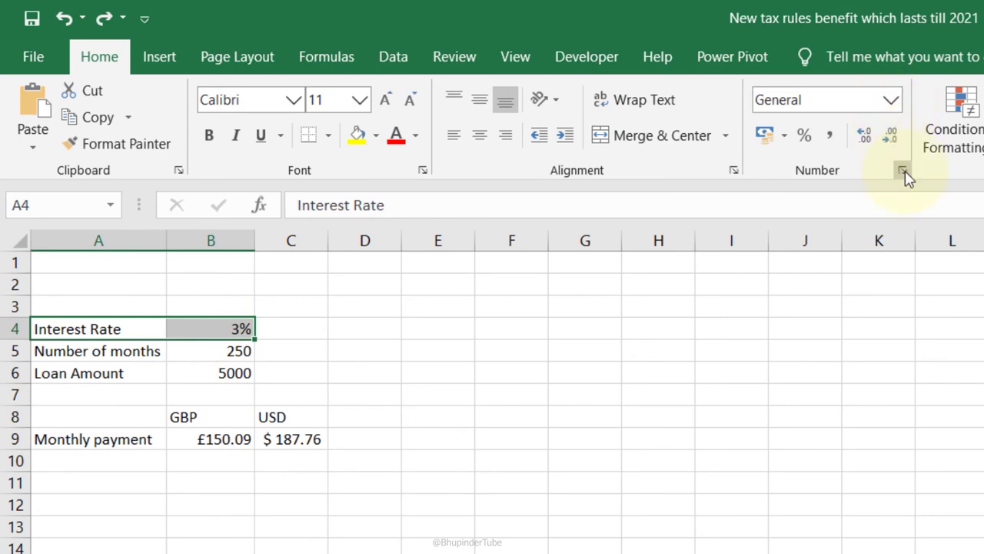
click(902, 170)
click(463, 412)
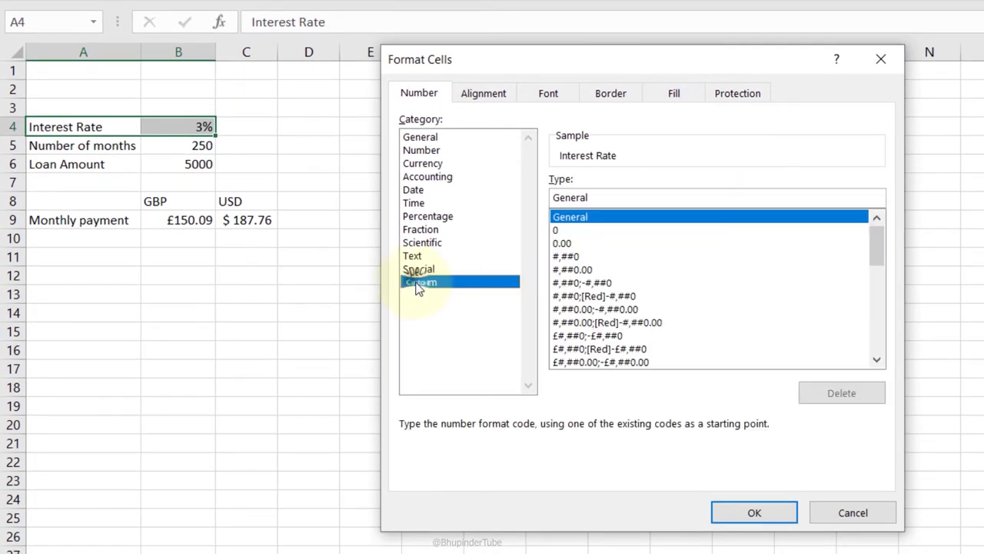
double_click(618, 196)
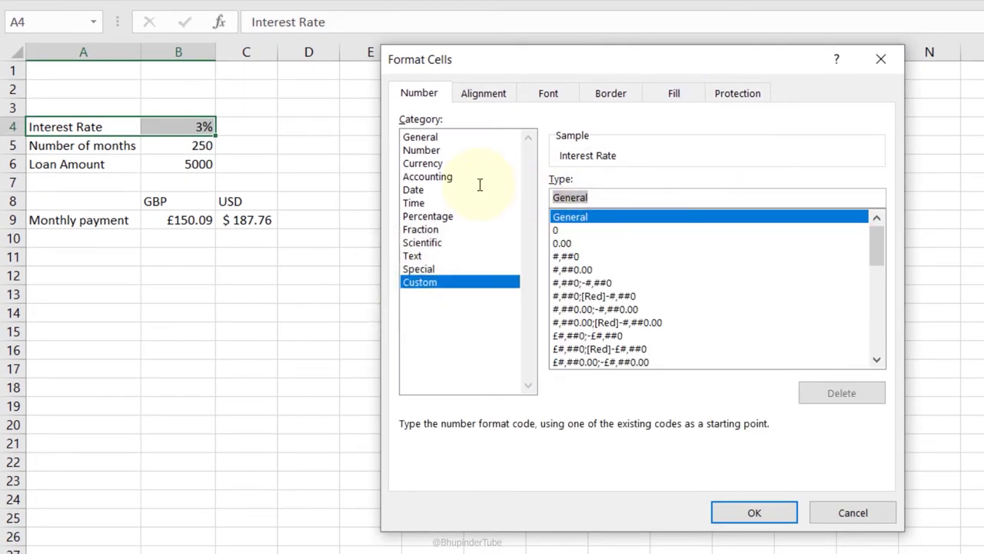
text(;;;)
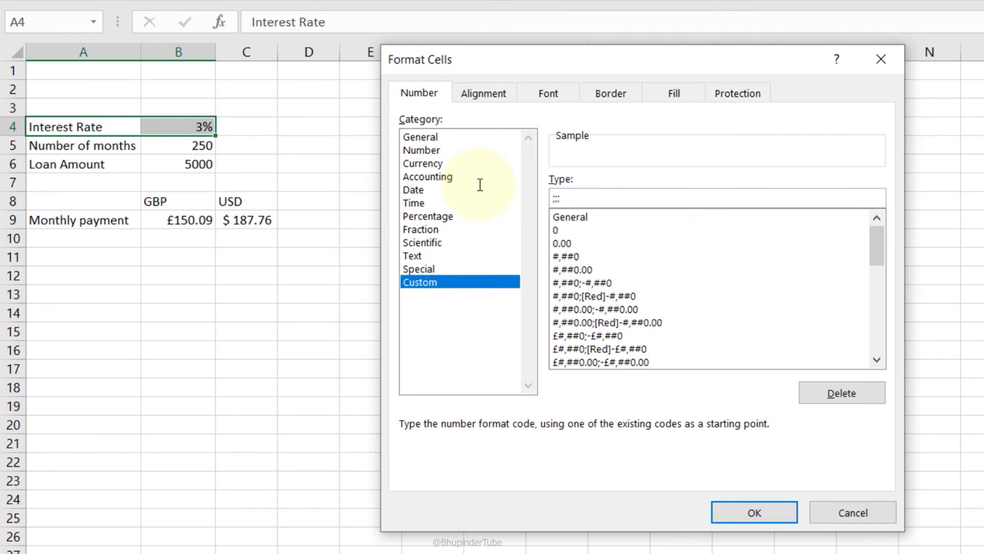
click(739, 513)
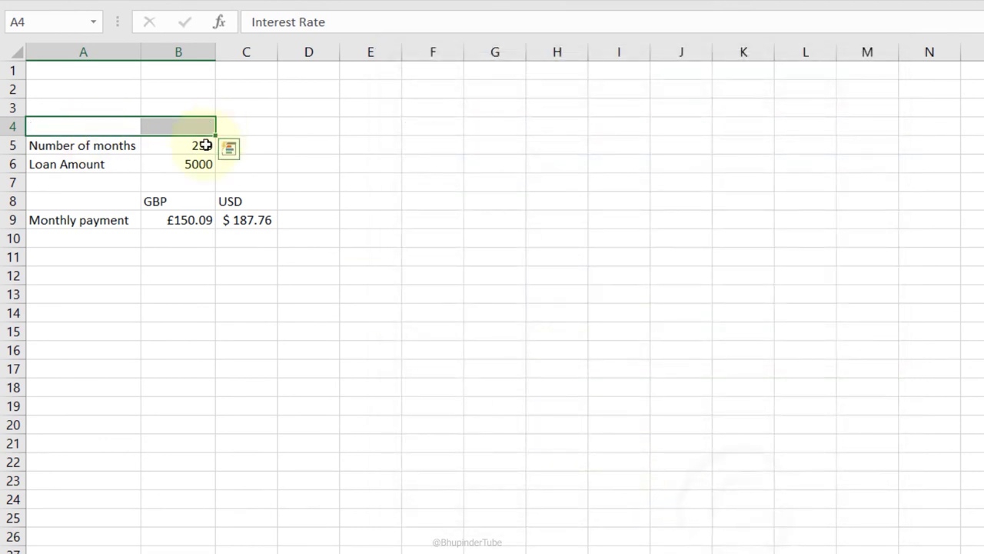
Step: Check the underlying contents of the hidden cells A4 and B4 in the formula bar
click(110, 146)
click(118, 125)
click(174, 125)
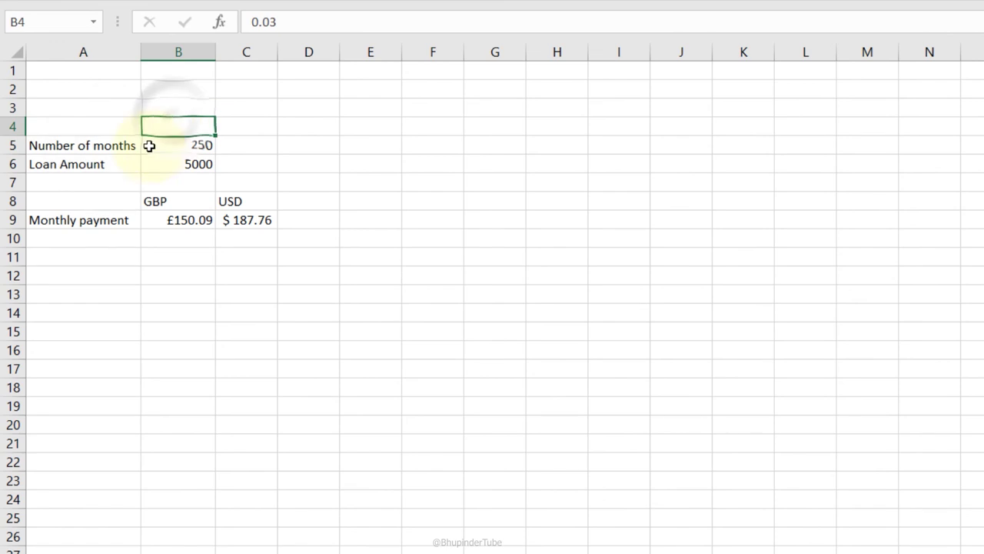
click(91, 143)
click(110, 159)
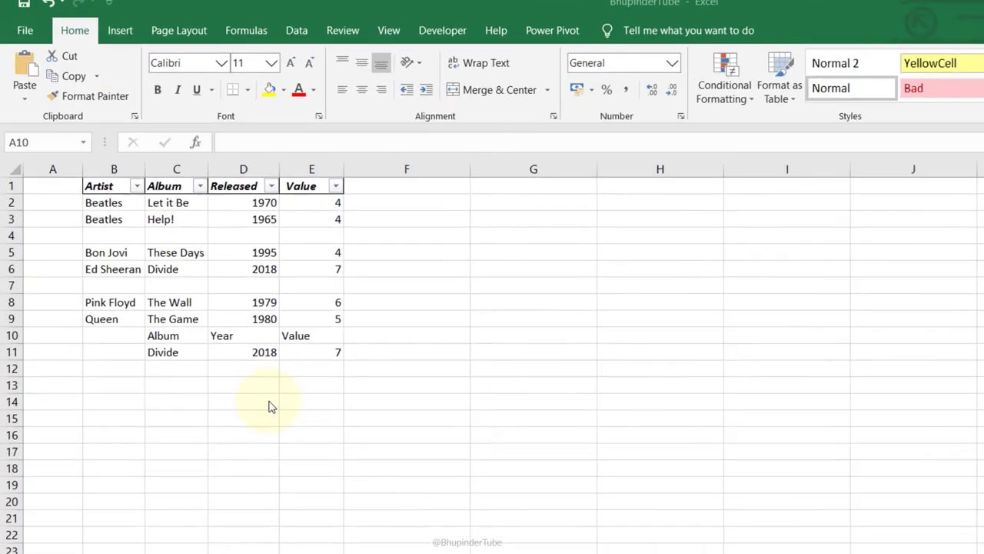
Step: Select the blank cells within the album data B2:E9 using Go To Special and delete them, shifting cells up
drag(86, 200, 298, 318)
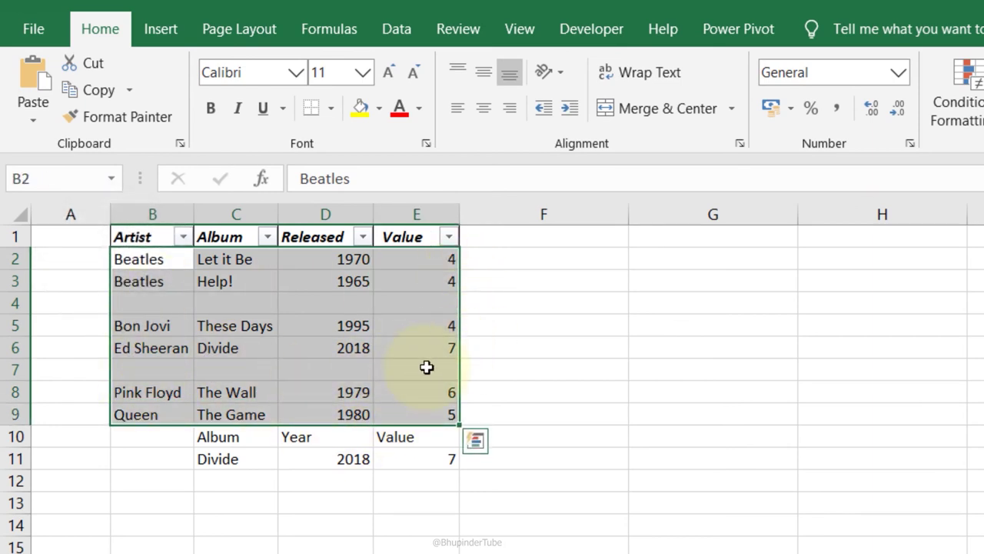
key(ctrl+g)
click(500, 503)
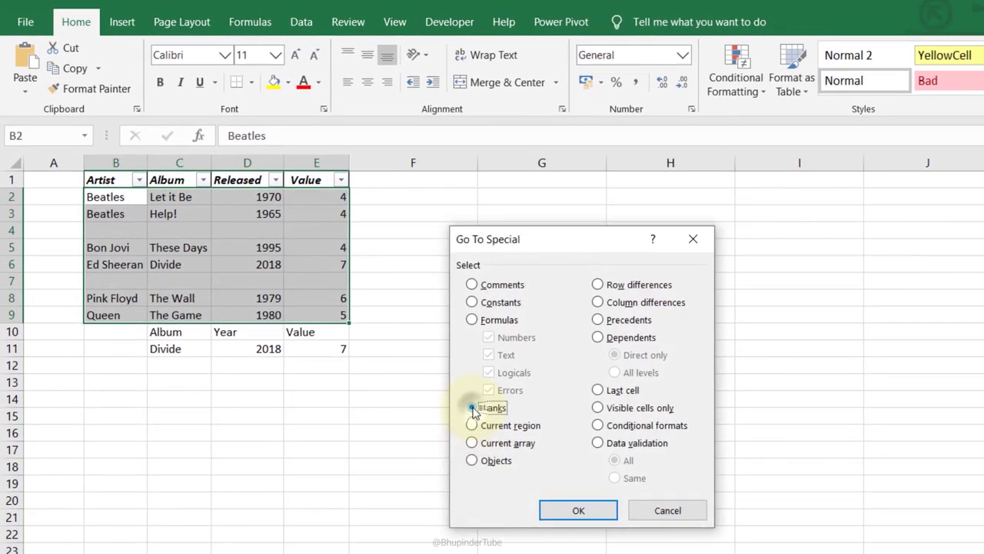
click(578, 509)
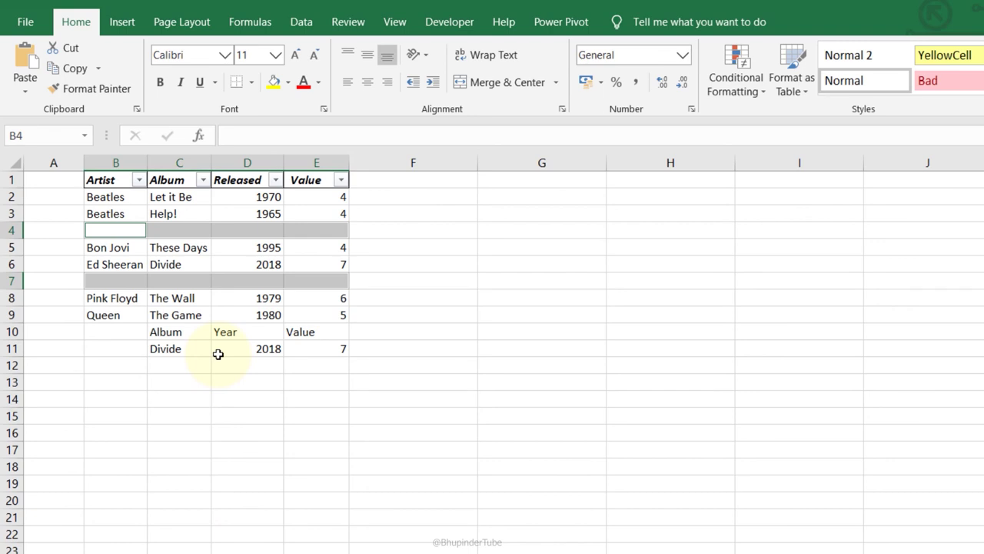
key(ctrl+minus)
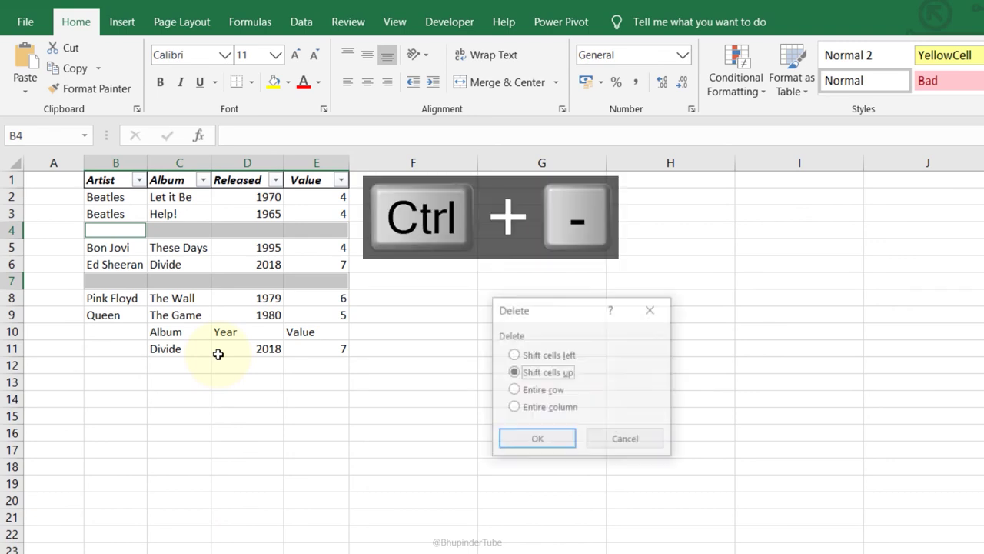
click(515, 446)
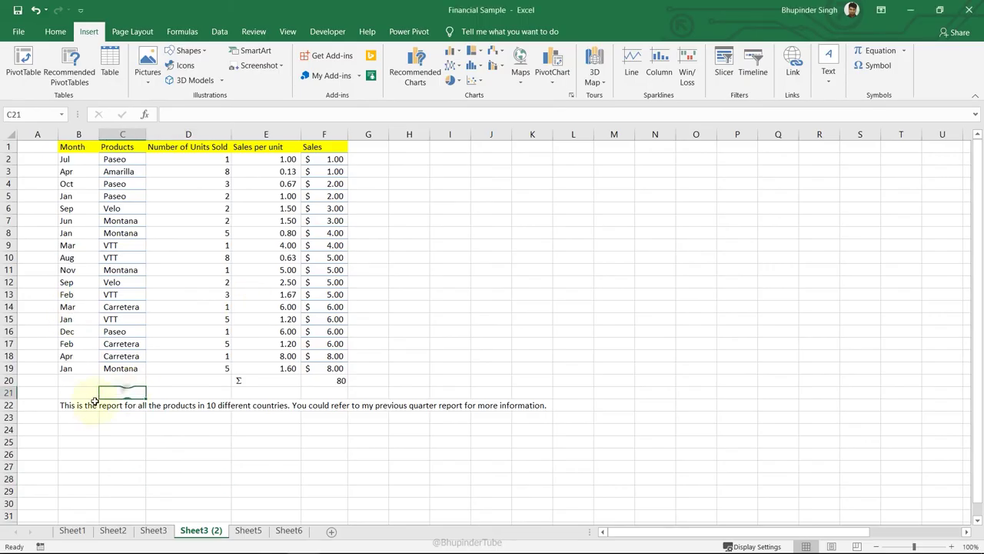
Step: Cut the entire report note text out of cell B22 on Sheet3 (2)
drag(72, 404, 527, 400)
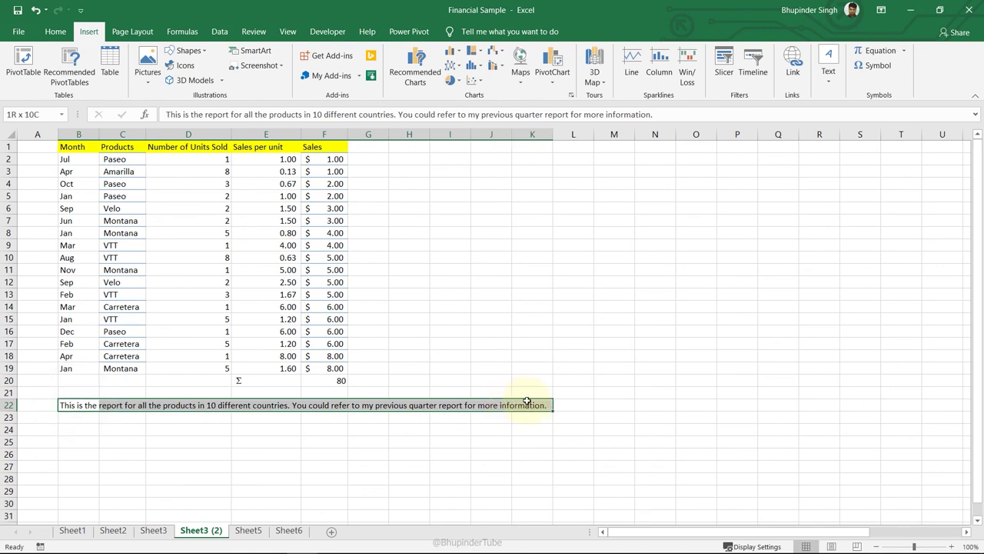
click(300, 440)
click(74, 406)
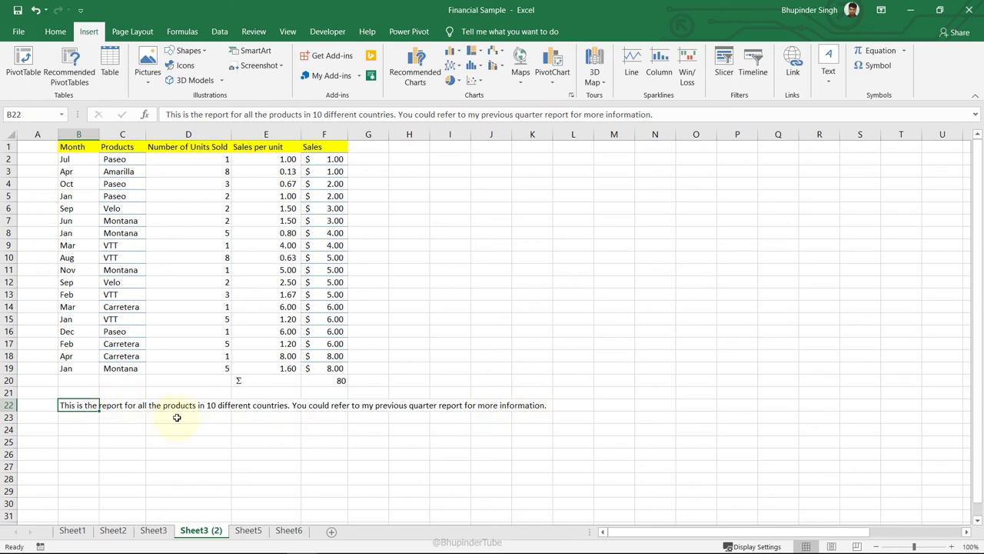
double_click(73, 405)
key(shift+End)
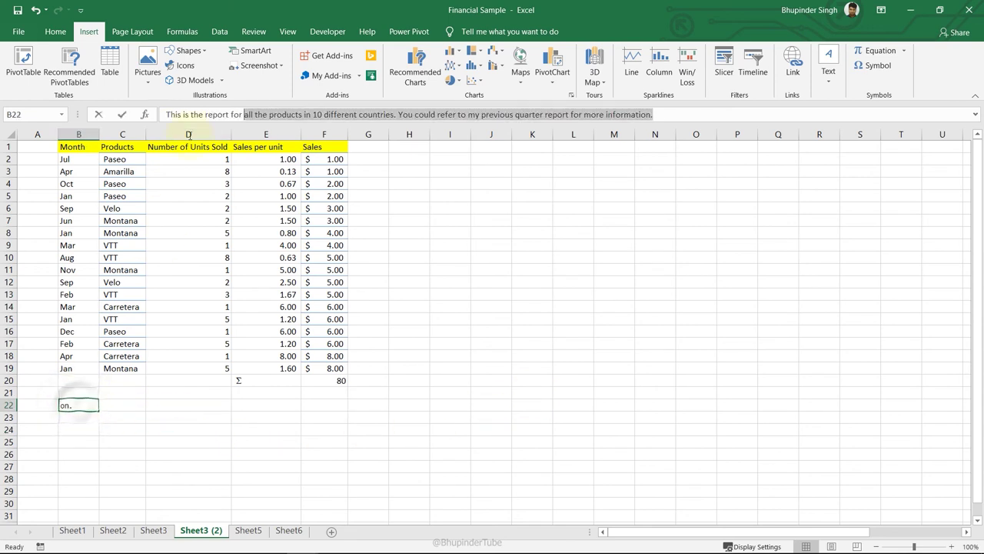
key(ctrl+x)
click(83, 392)
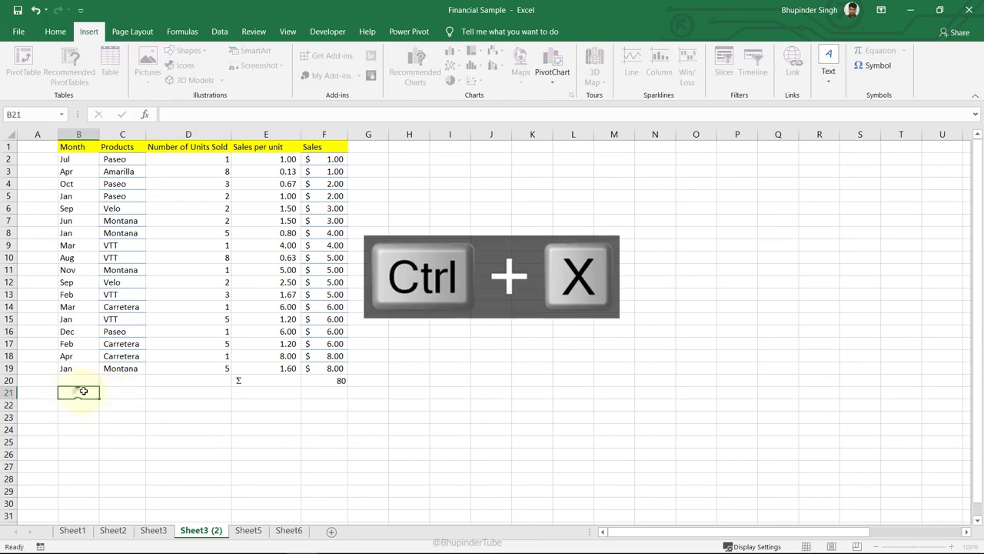
key(Return)
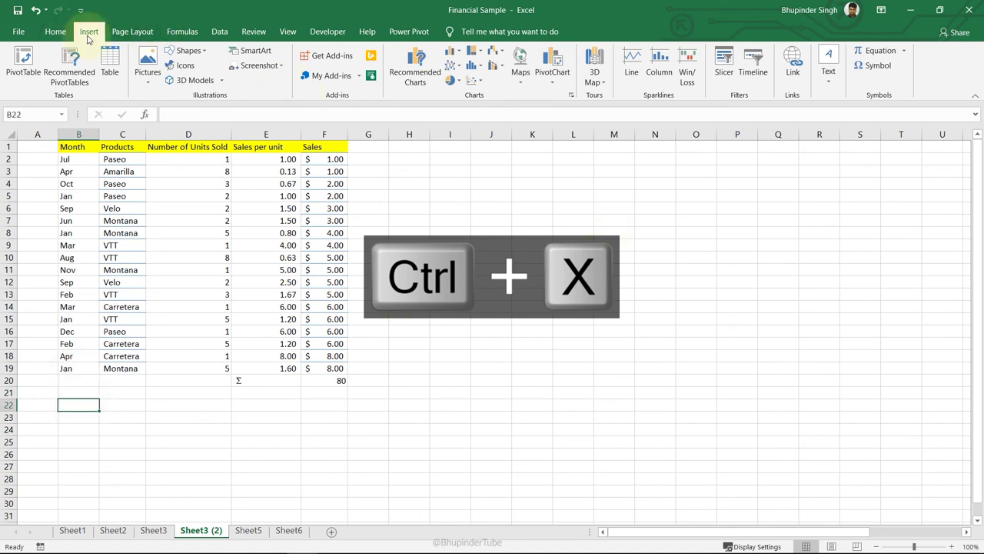
Step: Insert a text box below the sales table, from about B22 to F28, and paste the cut report note into it
click(830, 87)
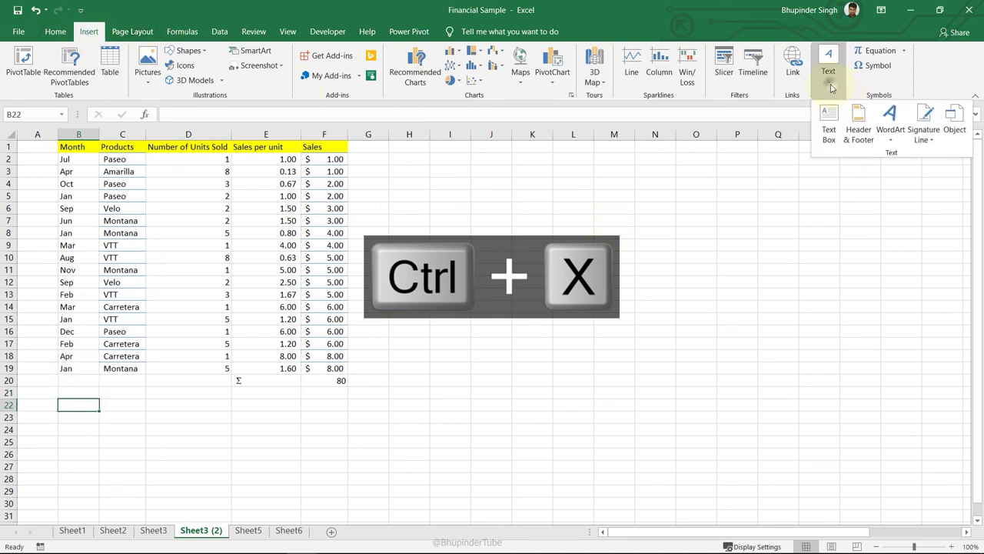
click(828, 124)
drag(72, 404, 336, 478)
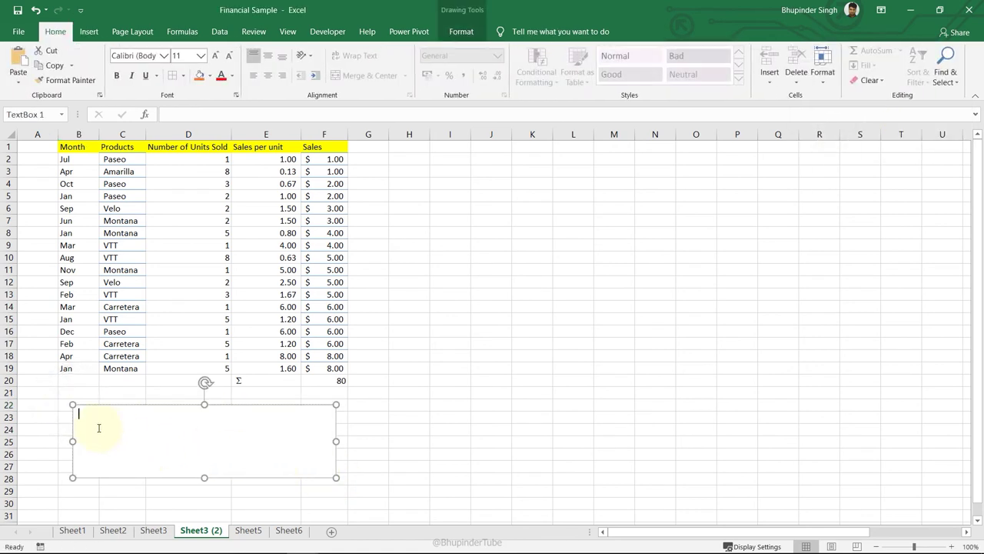
key(ctrl+v)
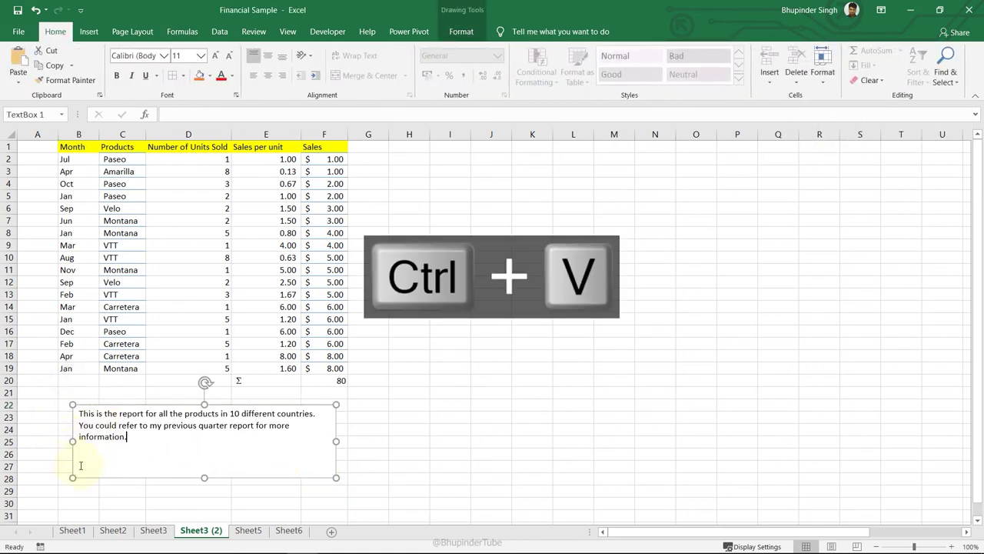
Step: Enlarge the report note's text box so it spans from column A to column F and from row 21 to row 28
drag(73, 441, 49, 440)
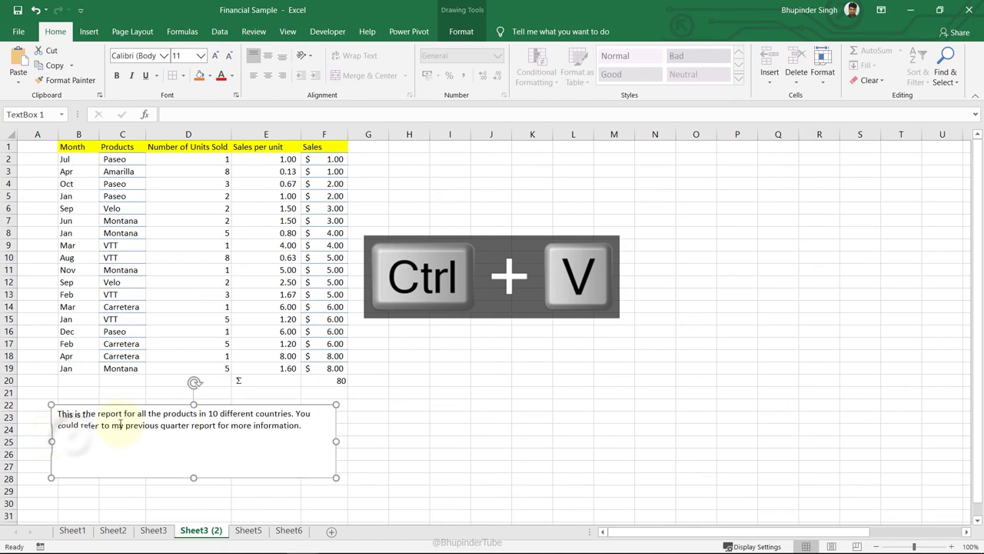
drag(190, 405, 193, 390)
drag(336, 435, 341, 434)
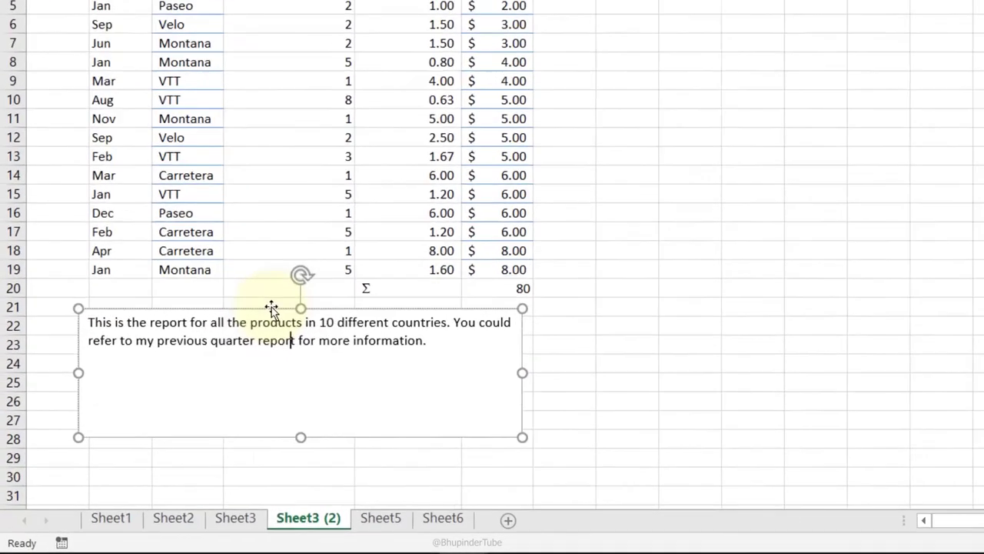
click(412, 402)
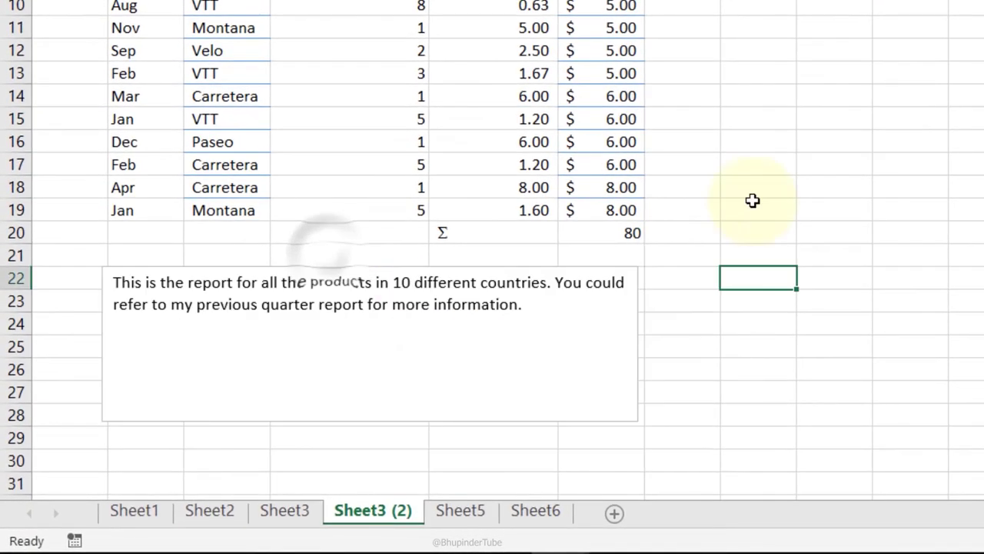
click(573, 306)
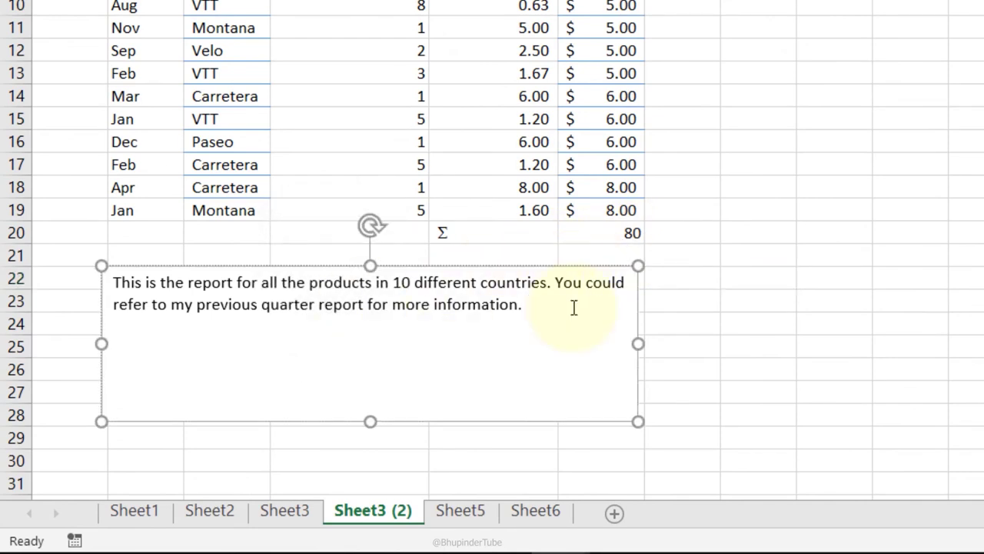
key(ctrl+v)
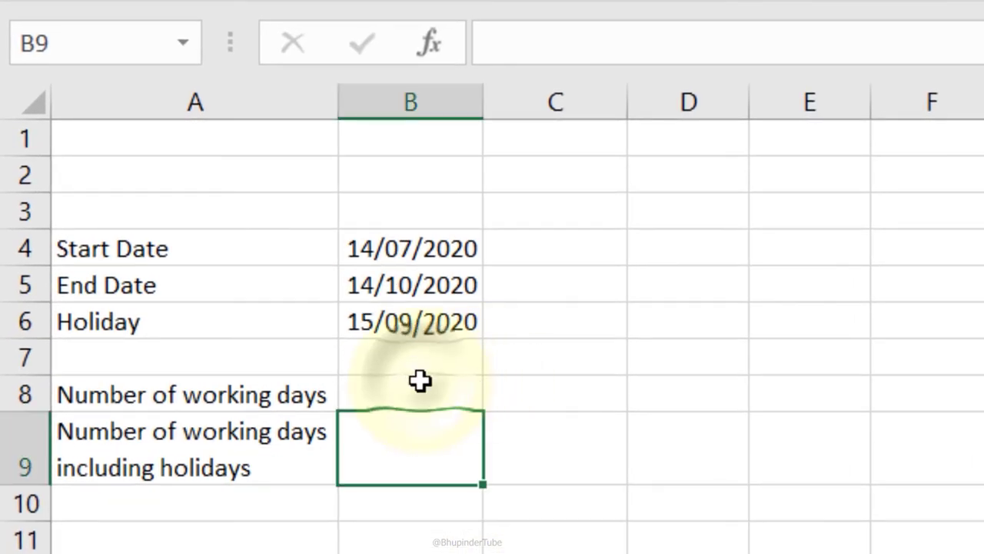
Step: Calculate the number of working days in B8 with =NETWORKDAYS(B4,B5), using the start and end dates
click(420, 381)
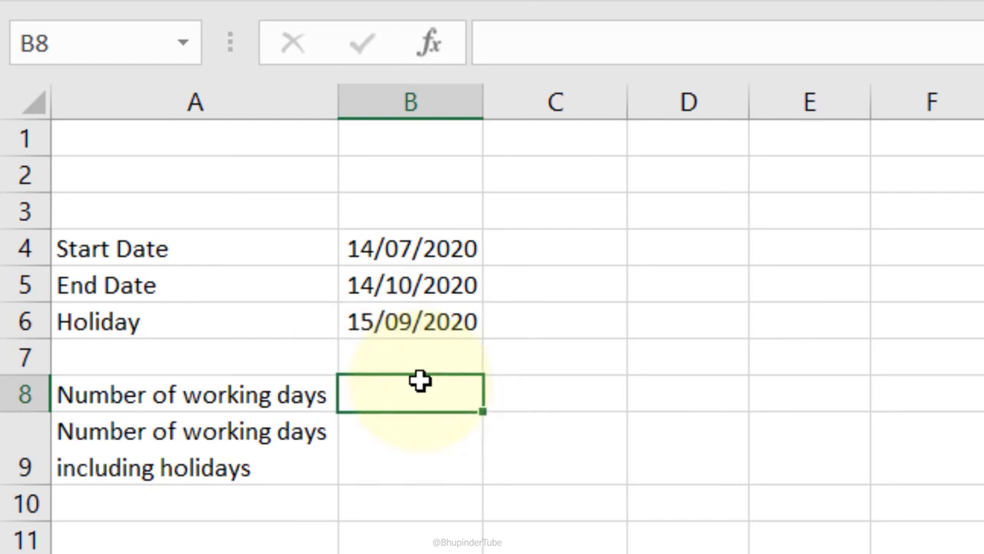
text(=net)
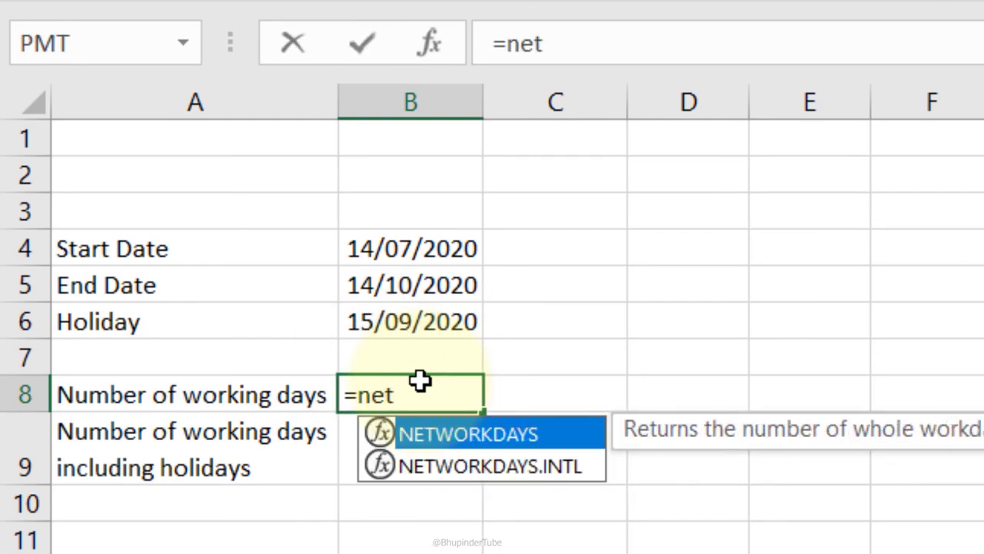
key(Tab)
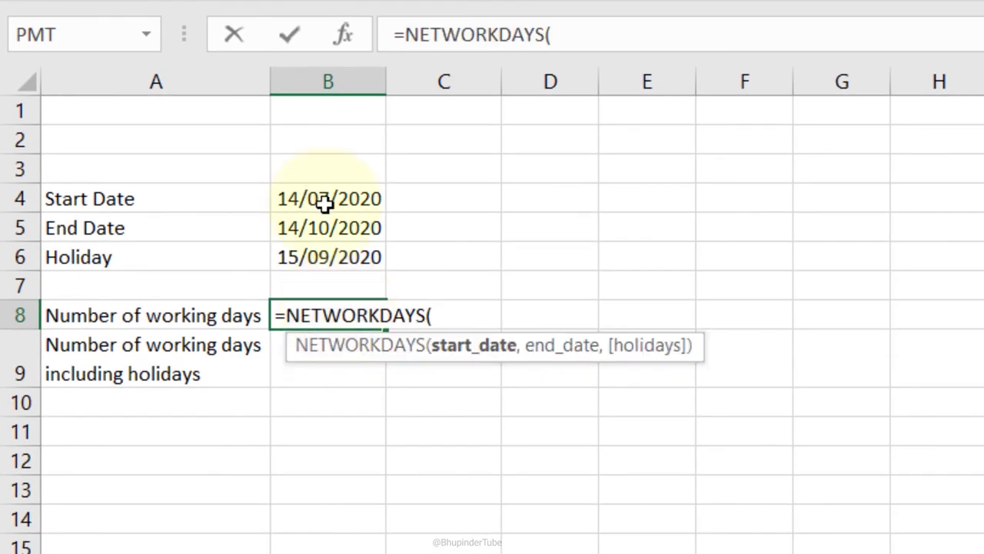
click(326, 202)
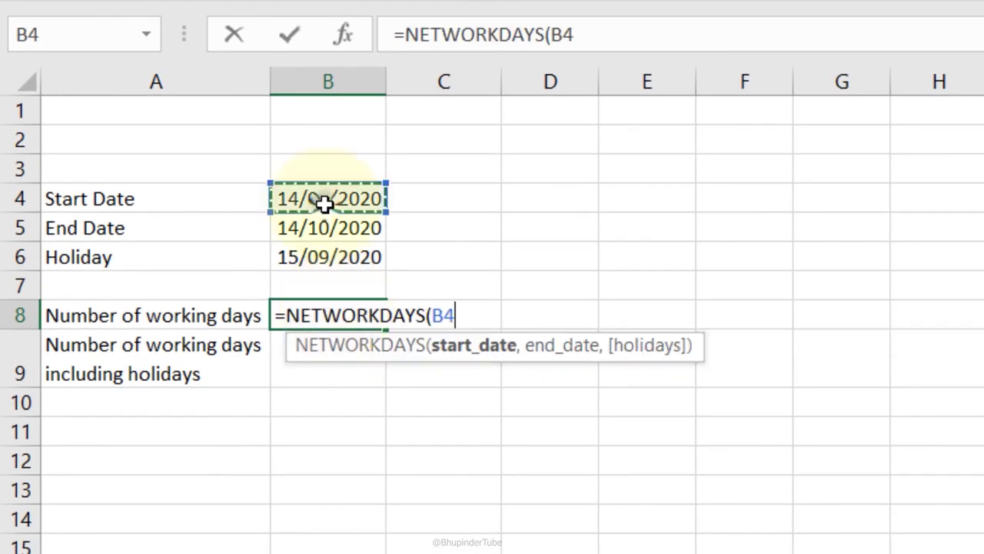
text(,)
click(336, 231)
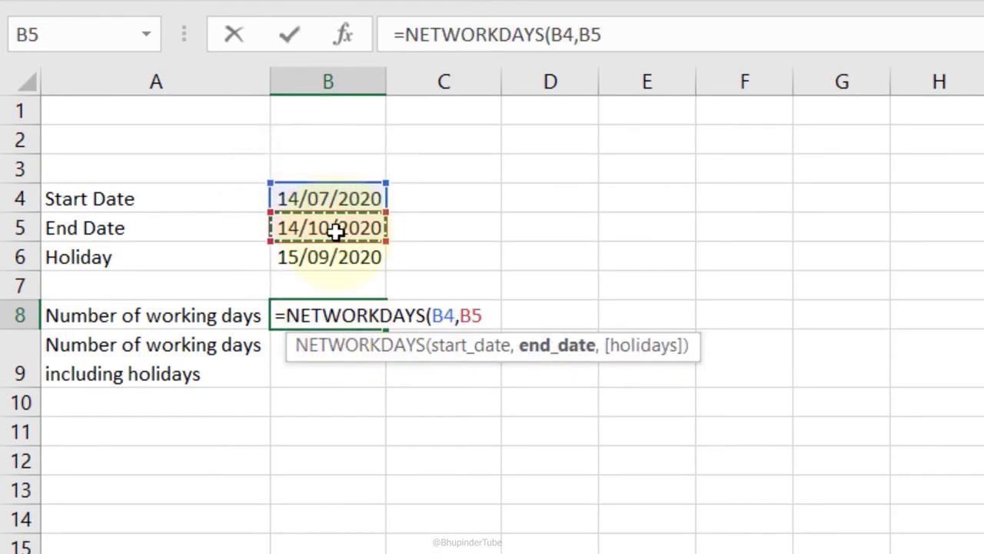
key(Return)
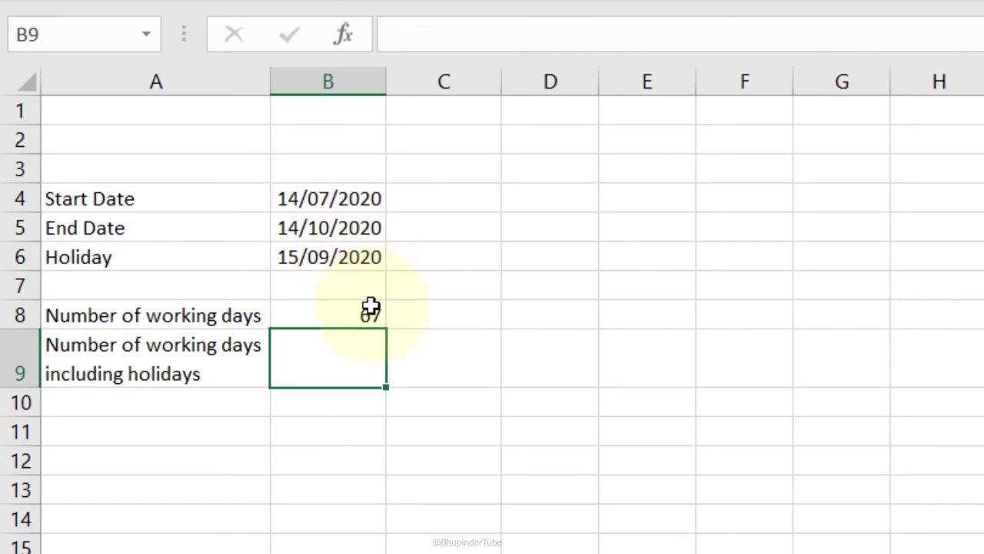
click(372, 309)
drag(325, 202, 355, 224)
Step: Calculate the working days with the holiday taken into account in B9 with =NETWORKDAYS(B4,B5,B6)
click(361, 351)
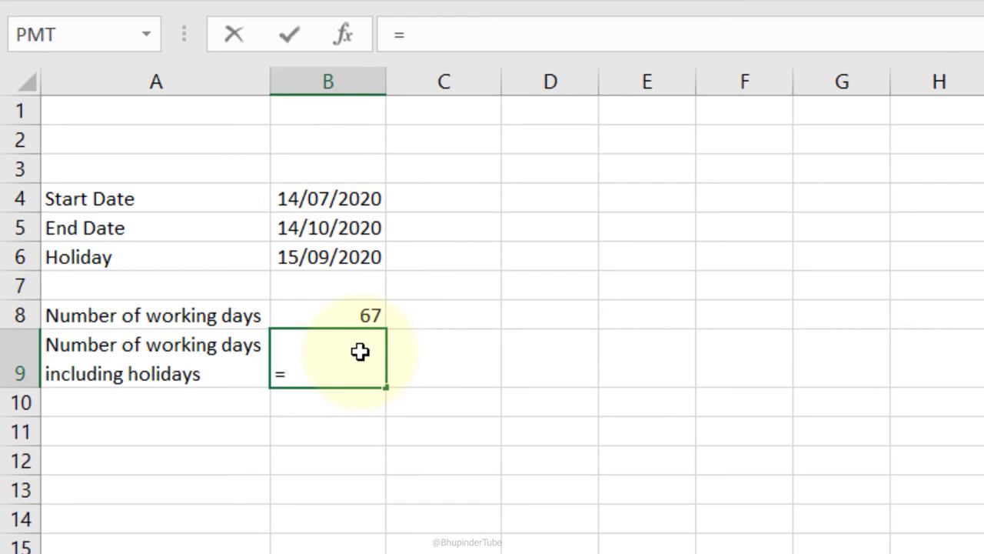
text(=NETWORKDAYS()
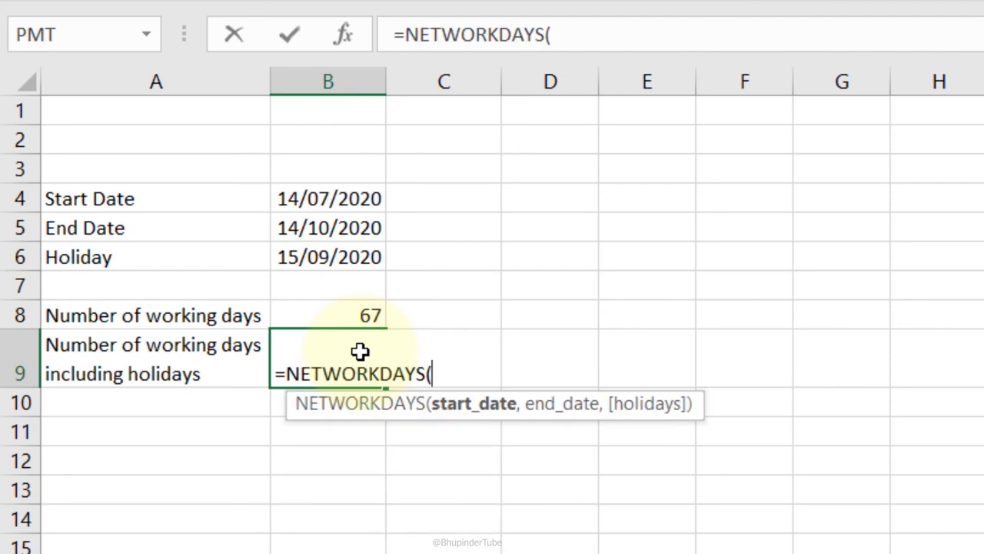
click(369, 201)
text(,)
click(327, 226)
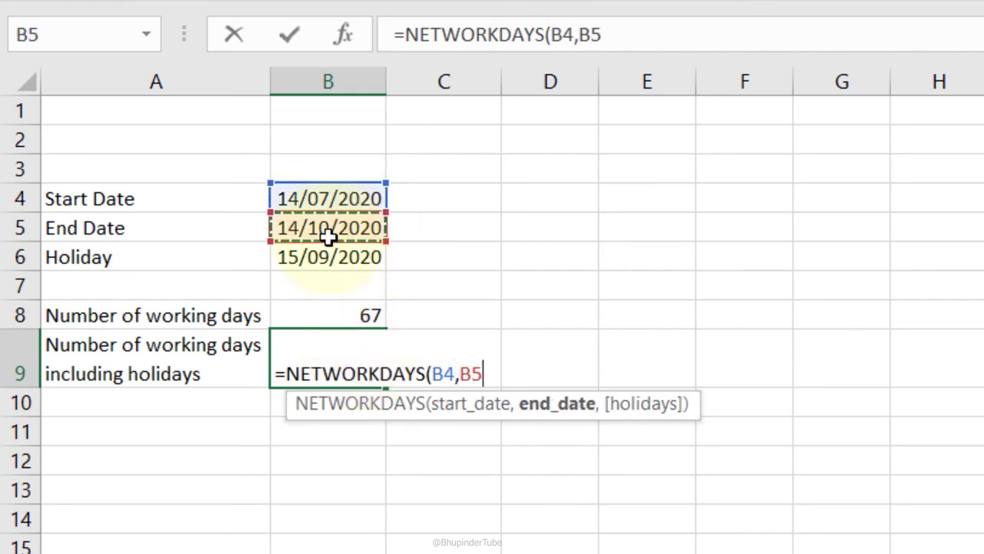
text(,)
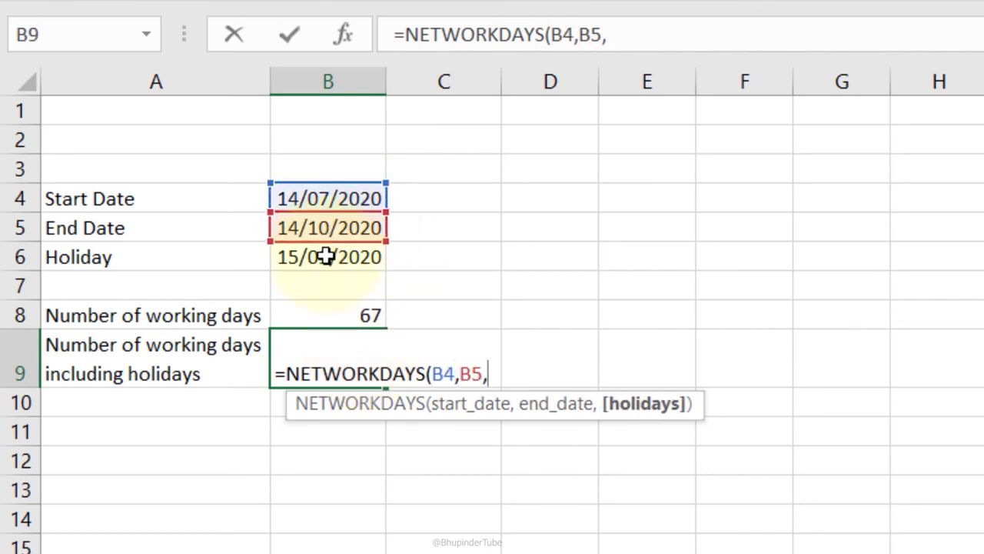
click(327, 257)
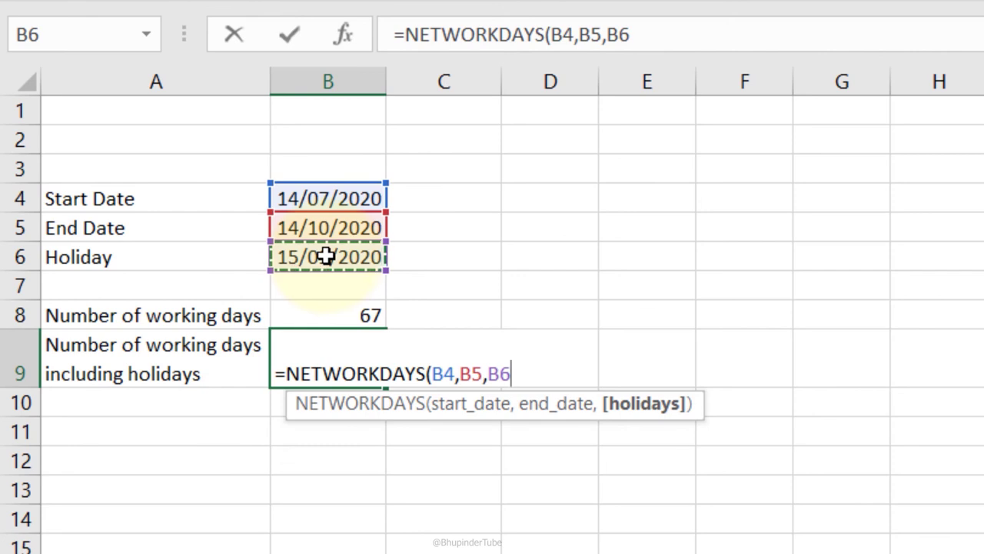
key(Return)
click(316, 366)
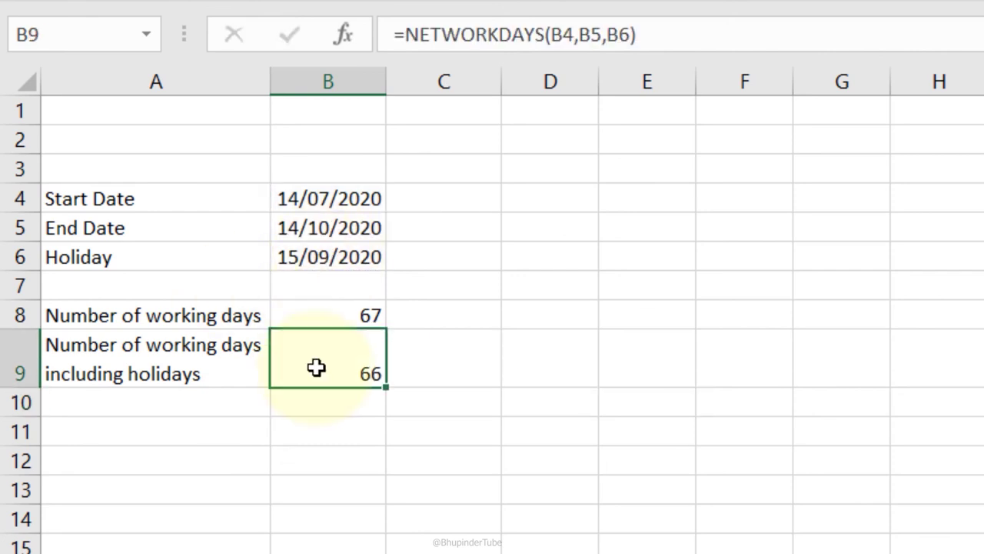
click(325, 259)
click(371, 374)
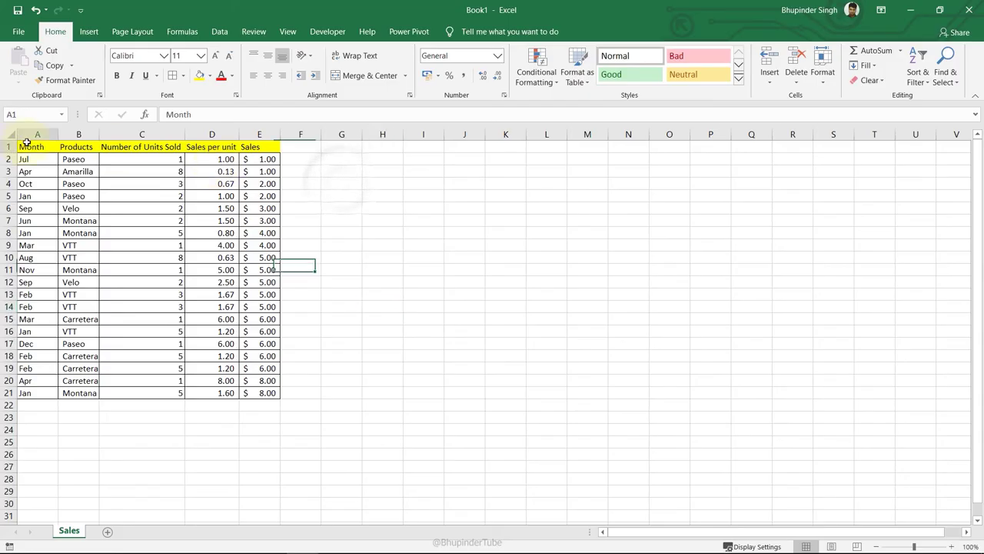
Step: Select the sales table A1:E21 to review its data, clear the selection and close the Book1 workbook
mouse_move(26, 143)
mouse_down()
mouse_move(234, 223)
mouse_move(256, 393)
mouse_up()
click(286, 256)
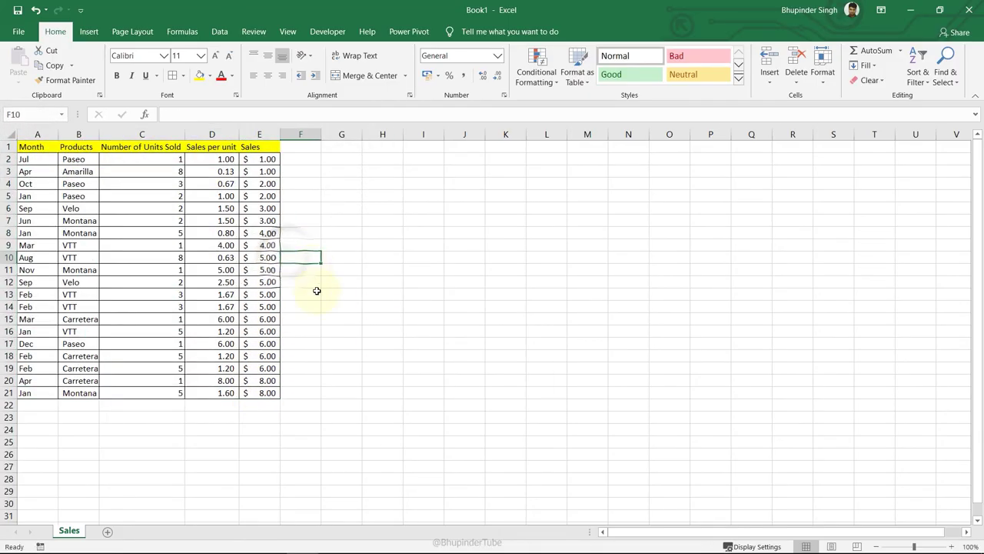
click(423, 256)
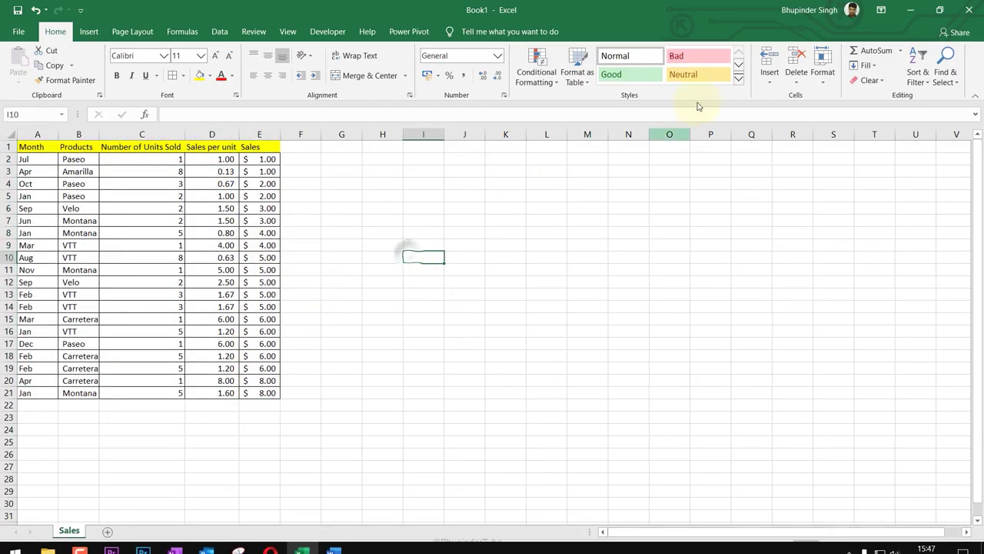
click(970, 11)
Step: In the blank Word document, insert the Desktop workbook Book1.xlsx as an object created from file, with Link to file enabled
click(433, 297)
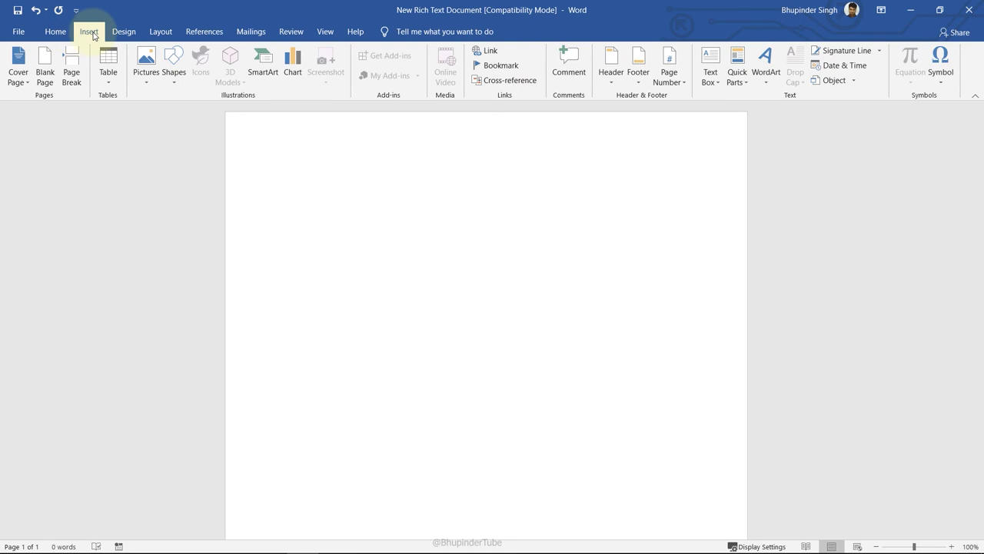
click(849, 82)
click(373, 188)
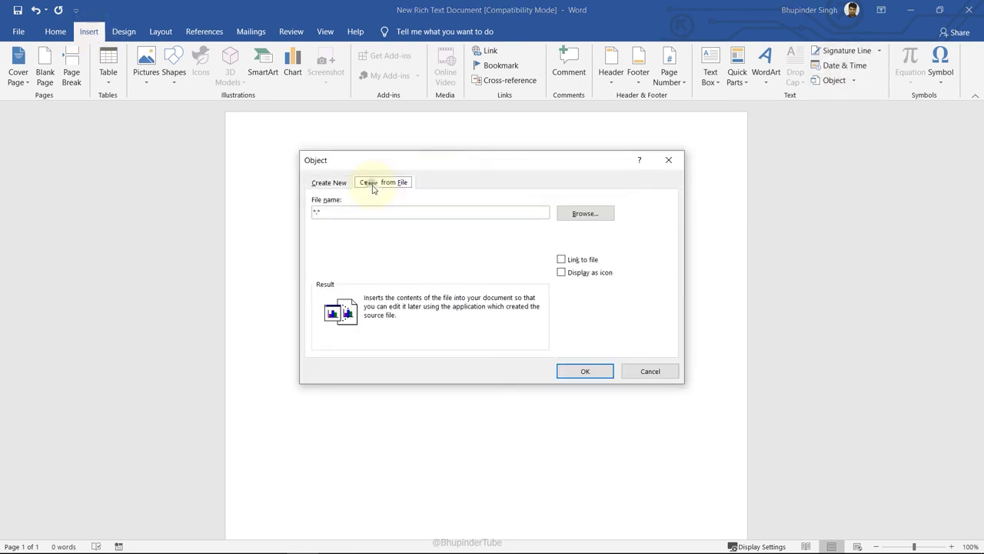
click(593, 222)
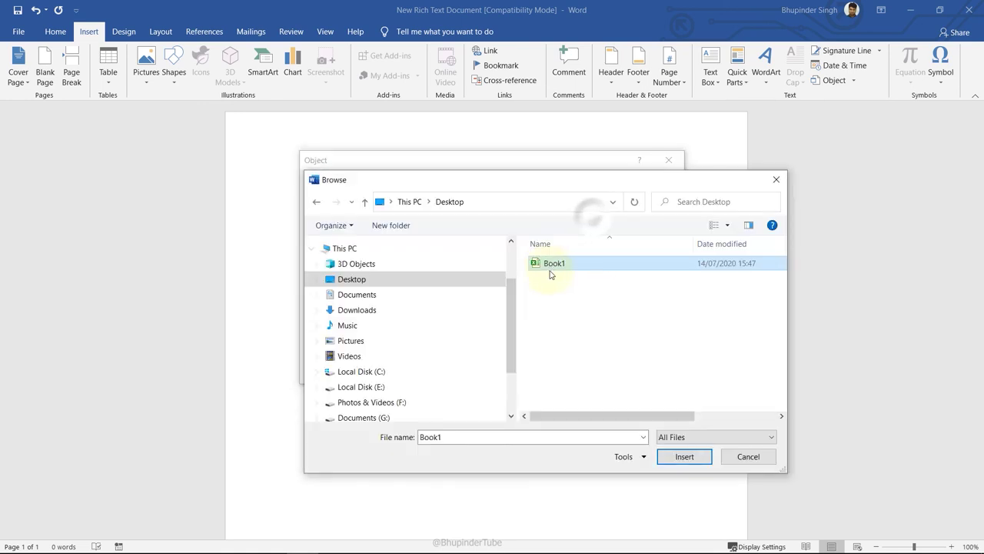
click(679, 457)
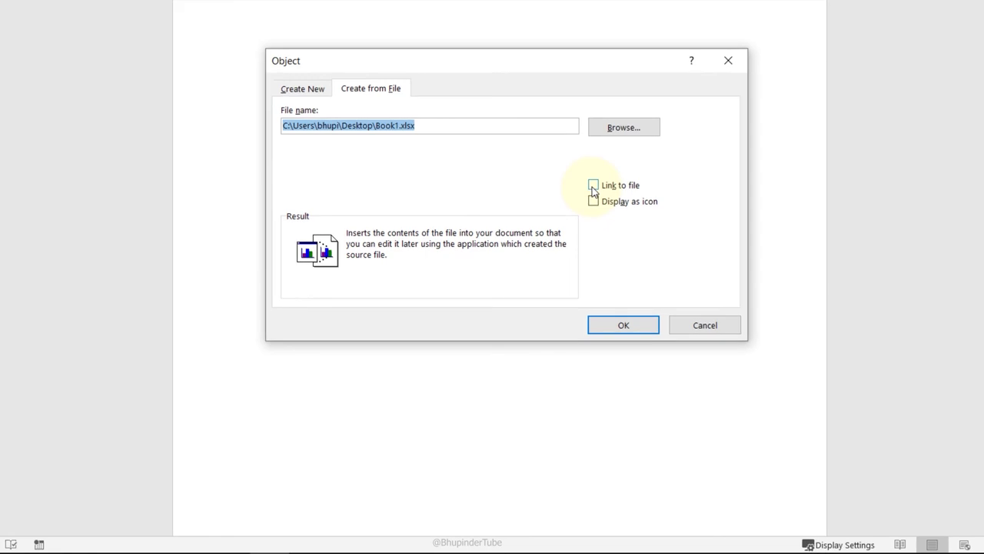
click(593, 185)
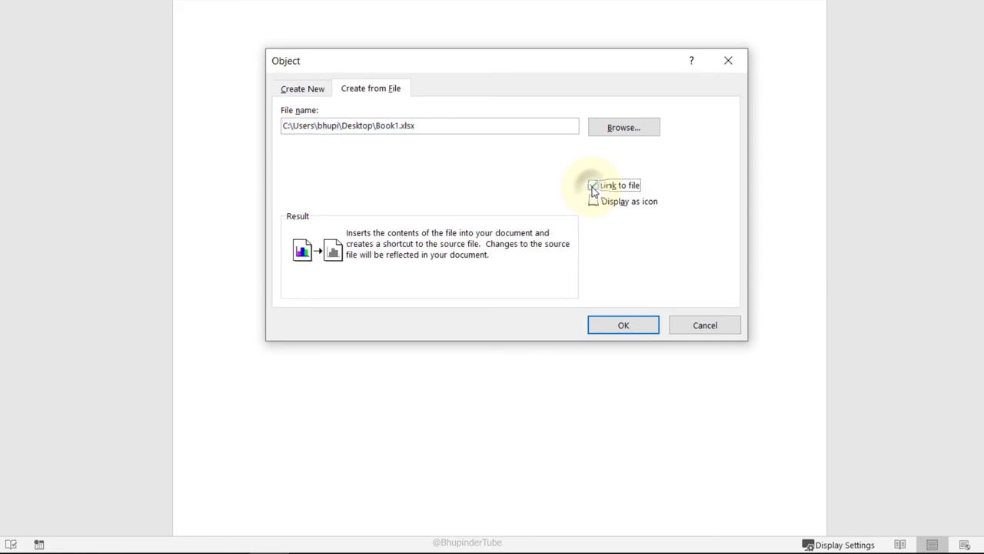
click(621, 326)
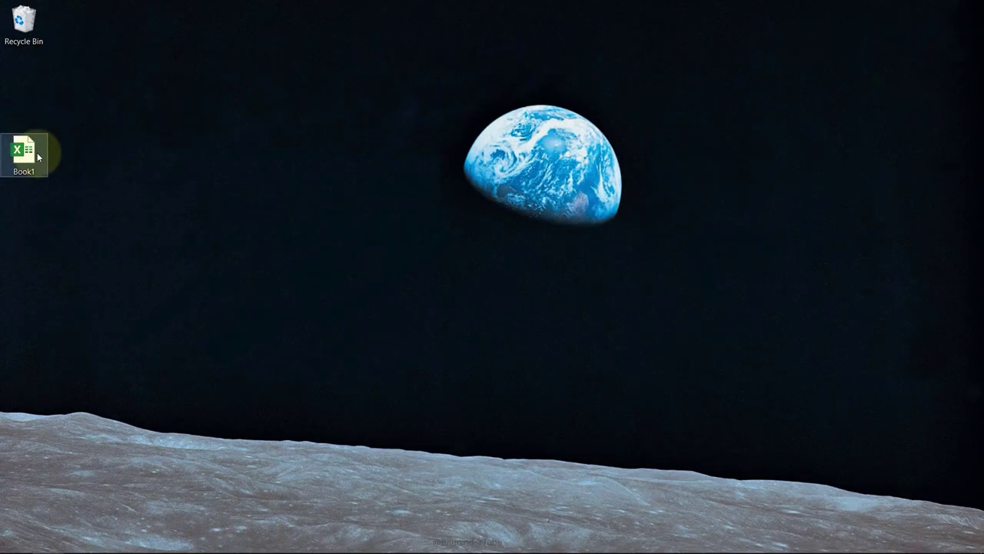
Step: Open Book1 from the desktop in Excel and add a Total row with the label in D22 and =SUM(E2:E21) in E22
double_click(24, 154)
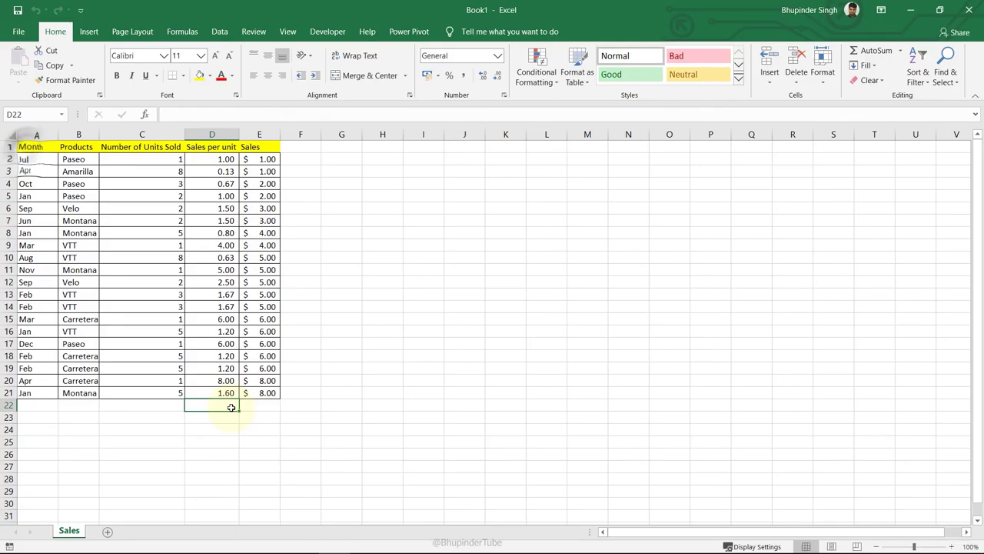
text(Total)
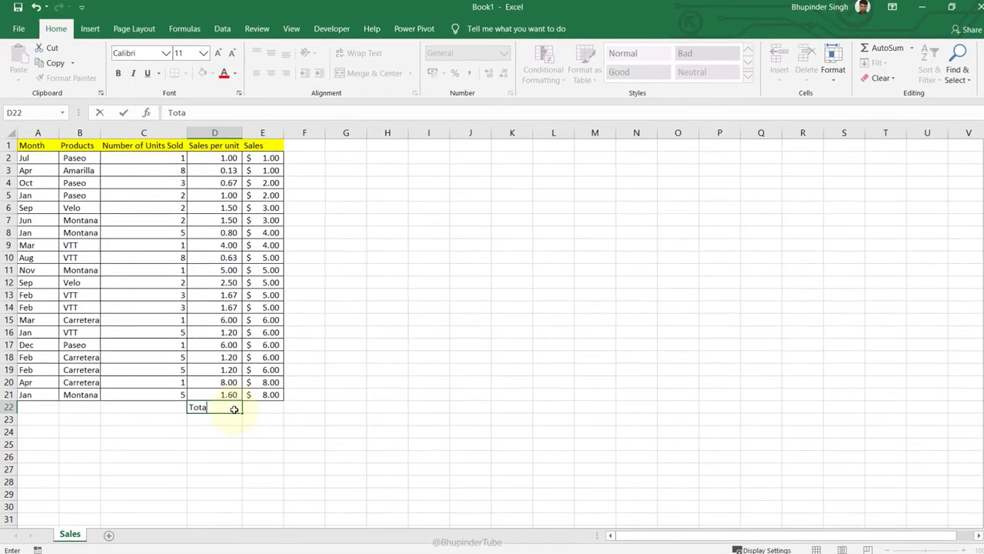
key(Tab)
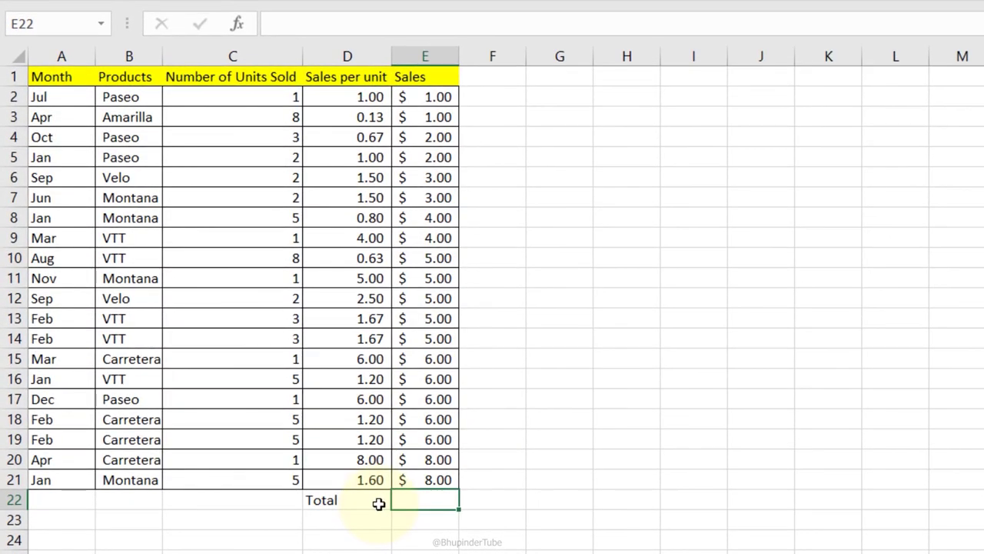
text(=SUM()
drag(424, 97, 436, 473)
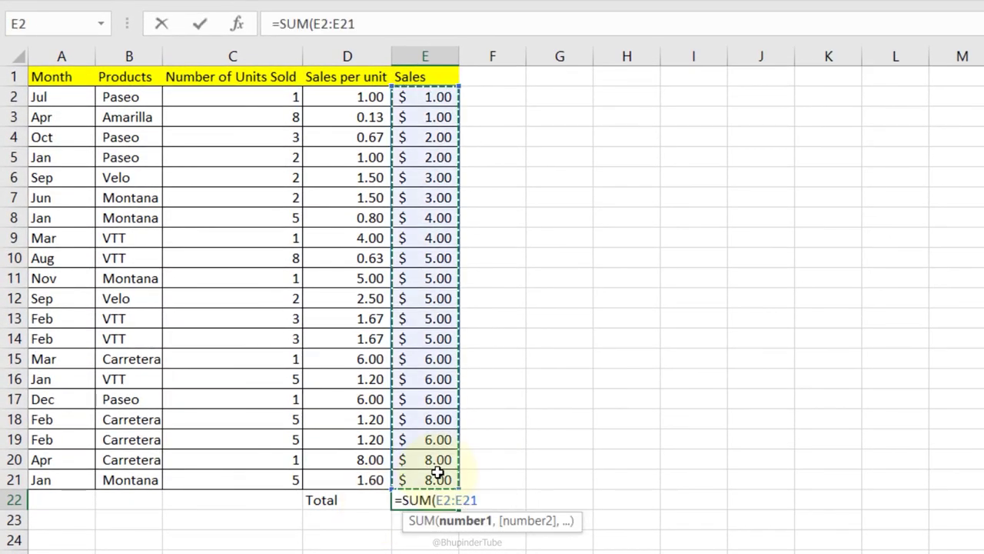
key(Return)
Step: Set the last sales value in E21 to 10 and close the Book1 workbook
click(445, 474)
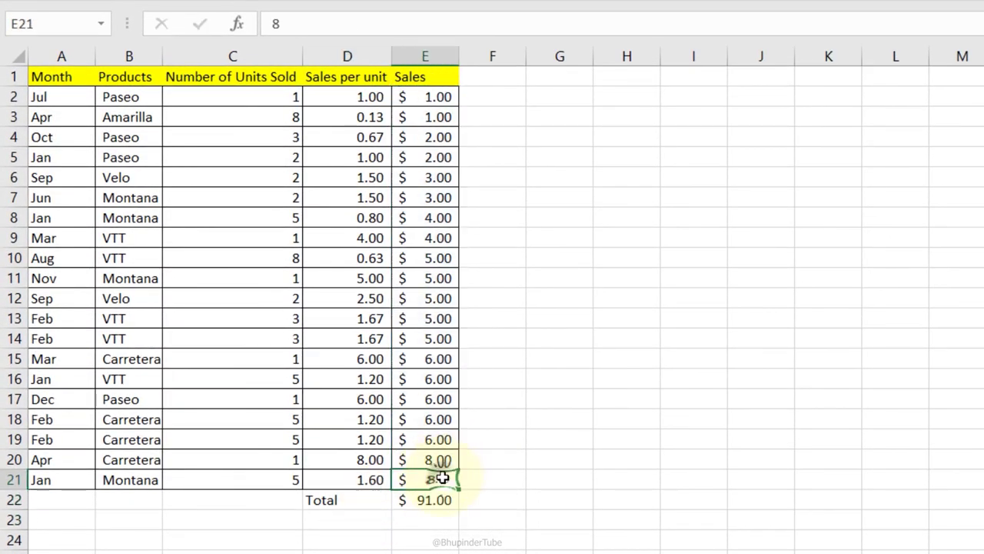
text(10)
key(Return)
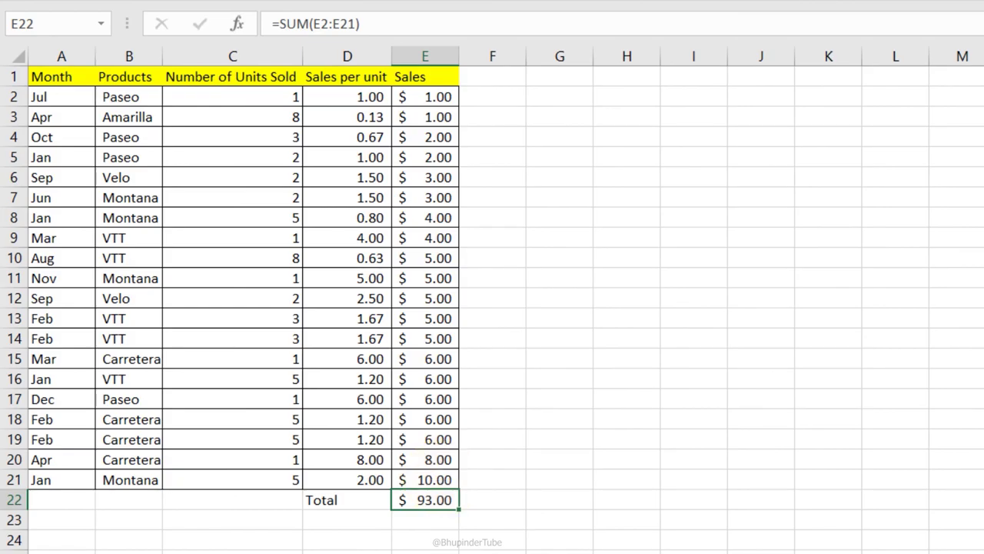
key(ctrl+w)
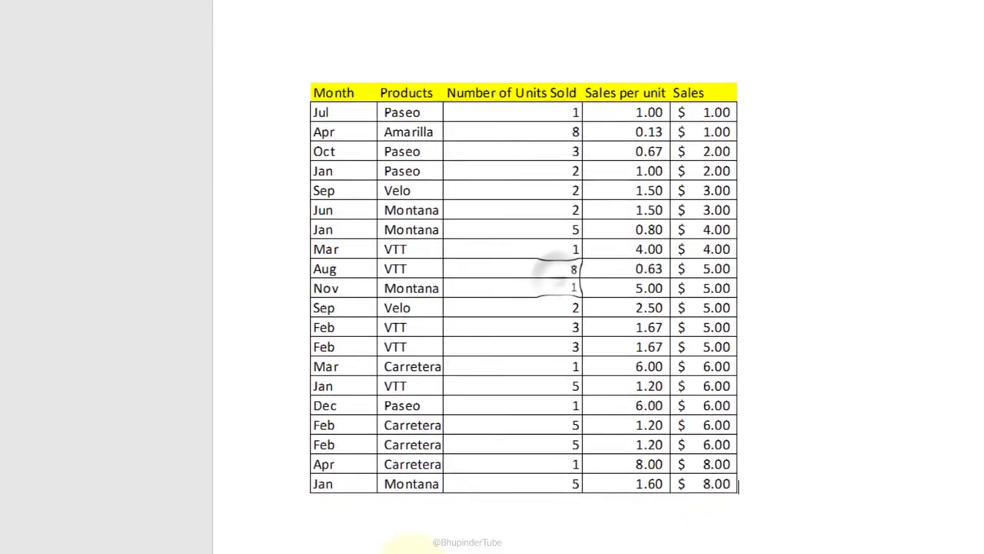
Step: Update the link of the worksheet object in the Word document and check the refreshed table down to its last row
right_click(538, 207)
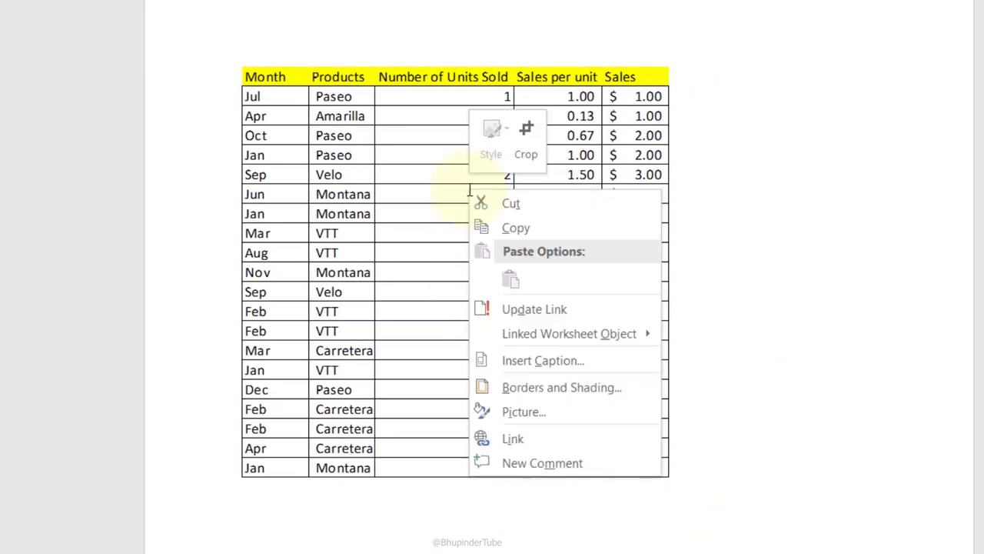
click(559, 310)
scroll(623, 354, down, 2)
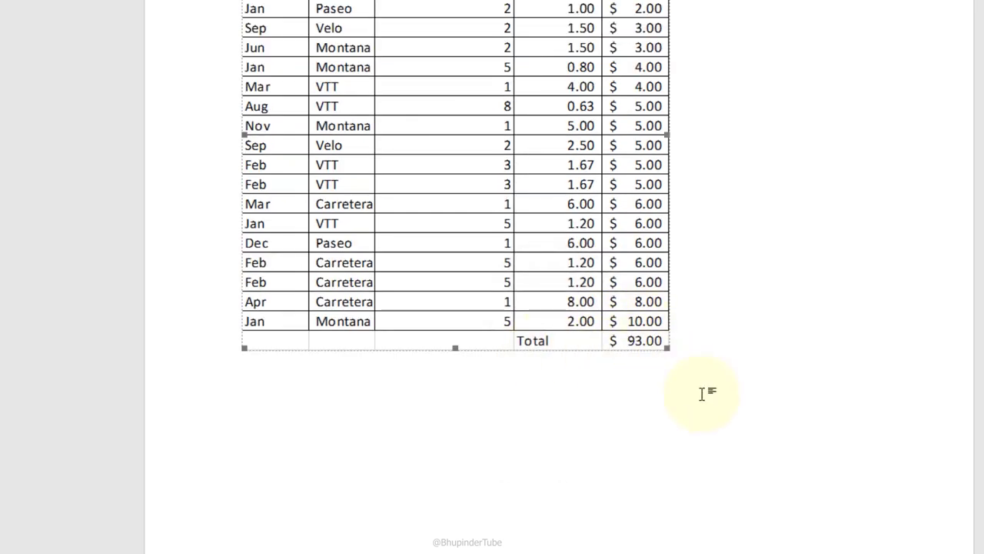
scroll(808, 422, up, 2)
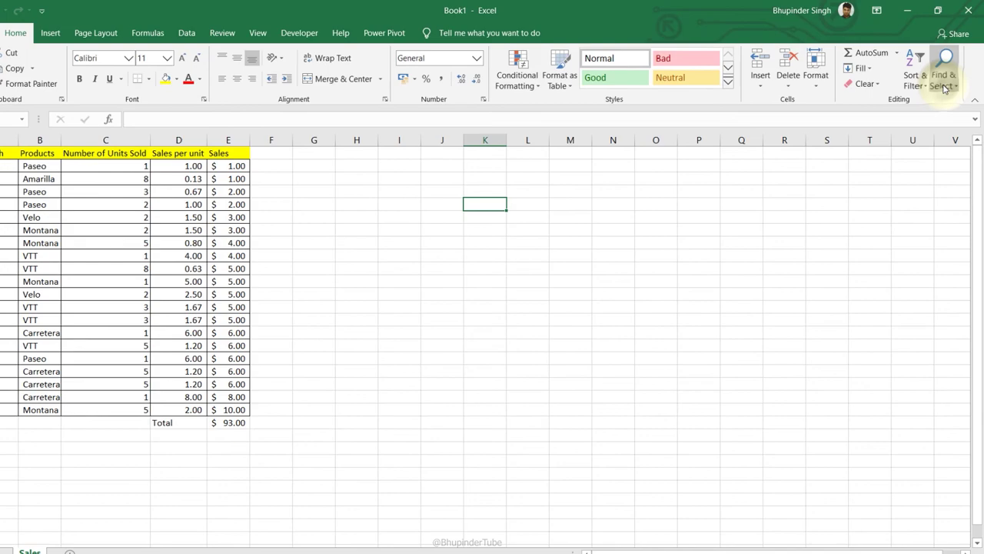
Step: Find all occurrences of Velo in the Sales sheet and select all the matching cells
click(947, 82)
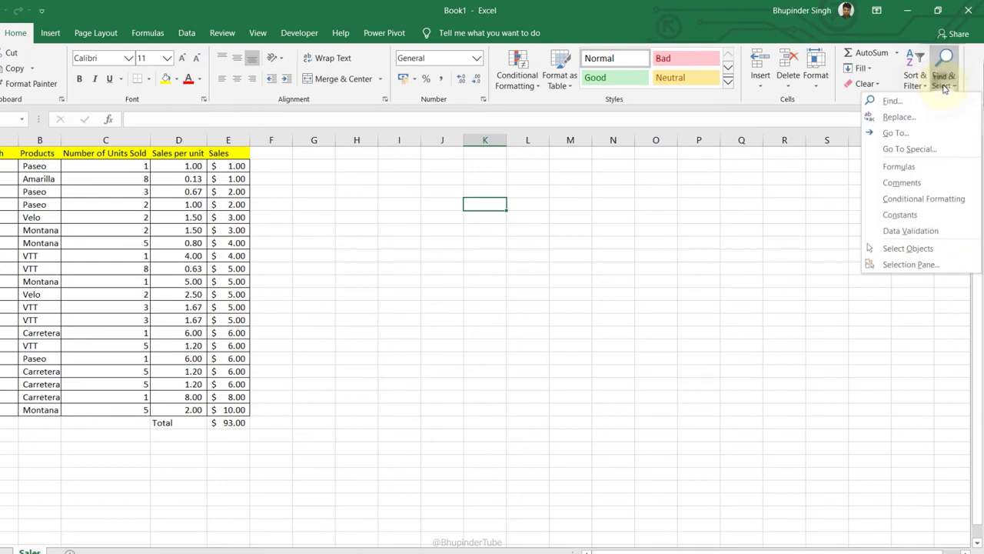
click(890, 100)
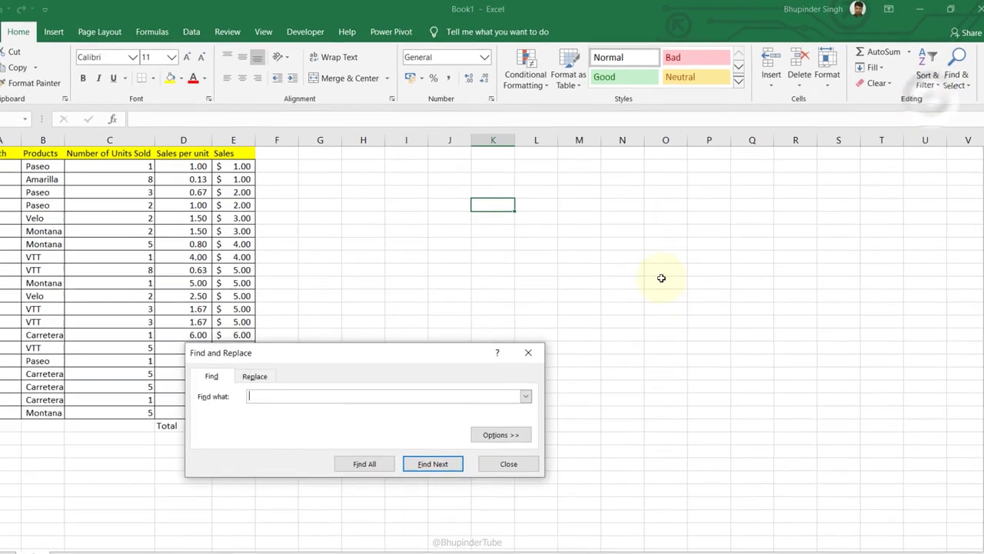
text(Ve)
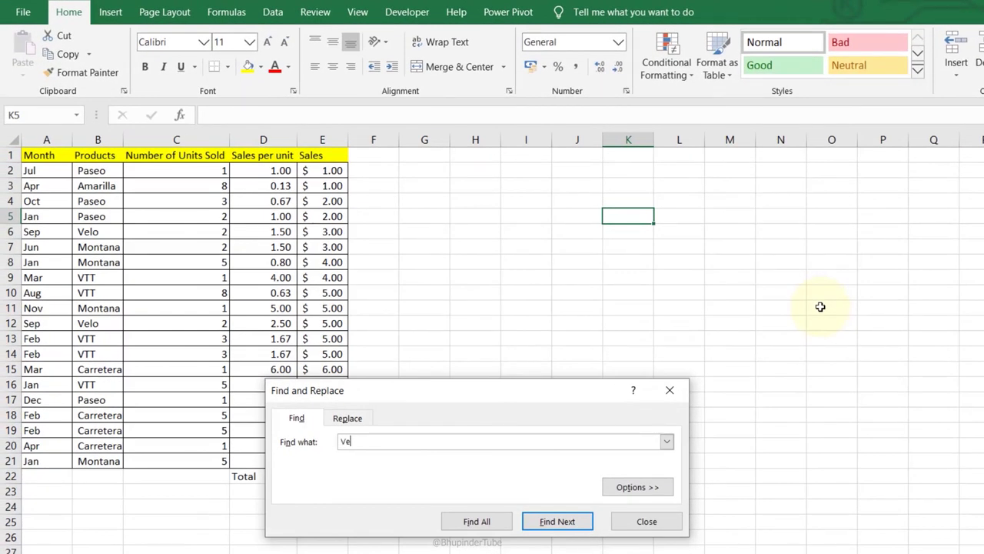
text(lo)
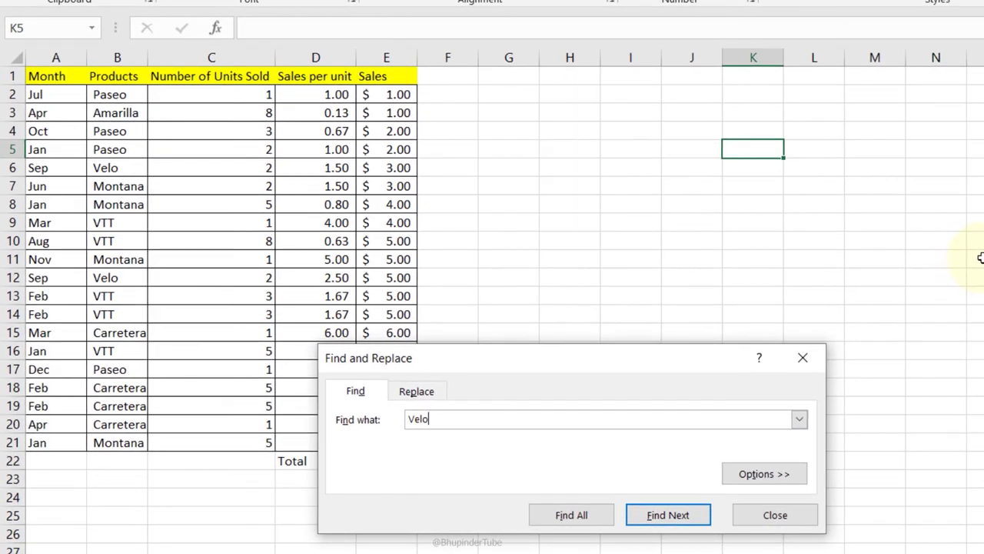
click(469, 523)
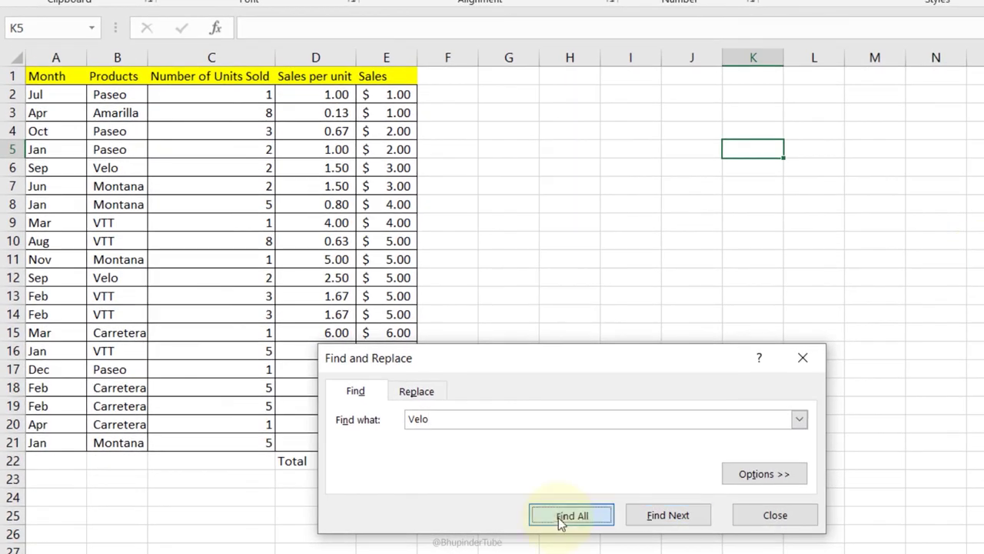
key(ctrl+a)
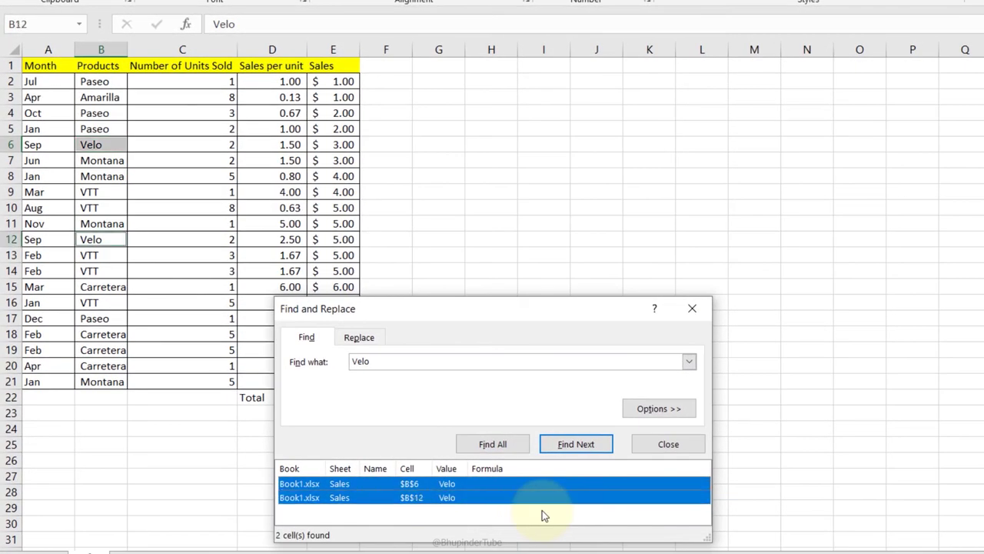
click(668, 444)
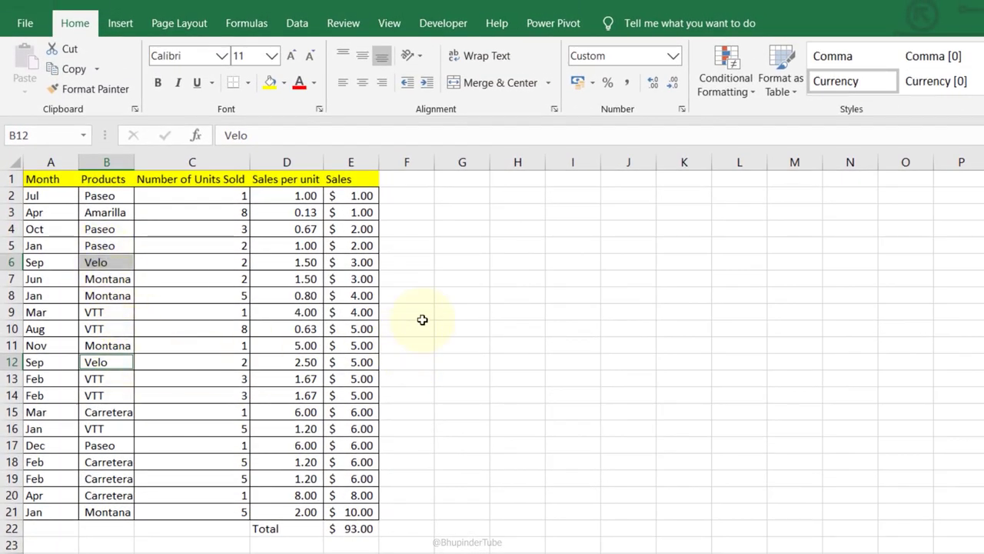
Step: Give the selected Velo cells a yellow fill and red font, and try clearing everything from them before undoing the clearing
click(270, 82)
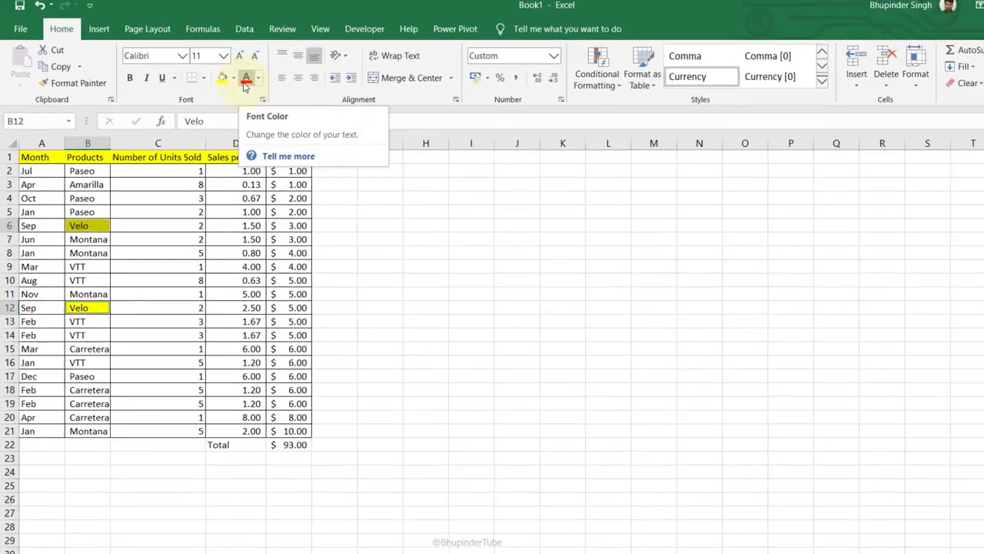
click(299, 83)
click(868, 80)
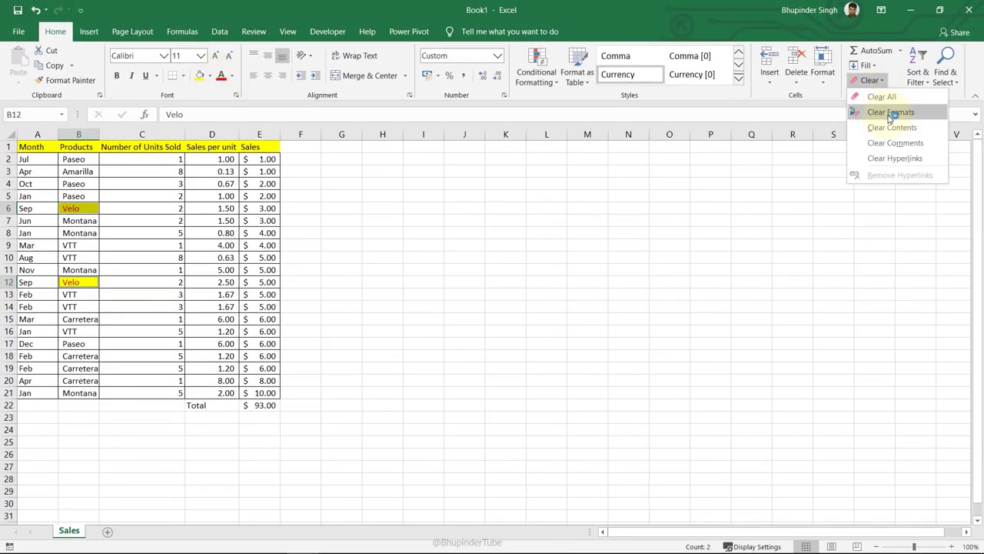
click(882, 97)
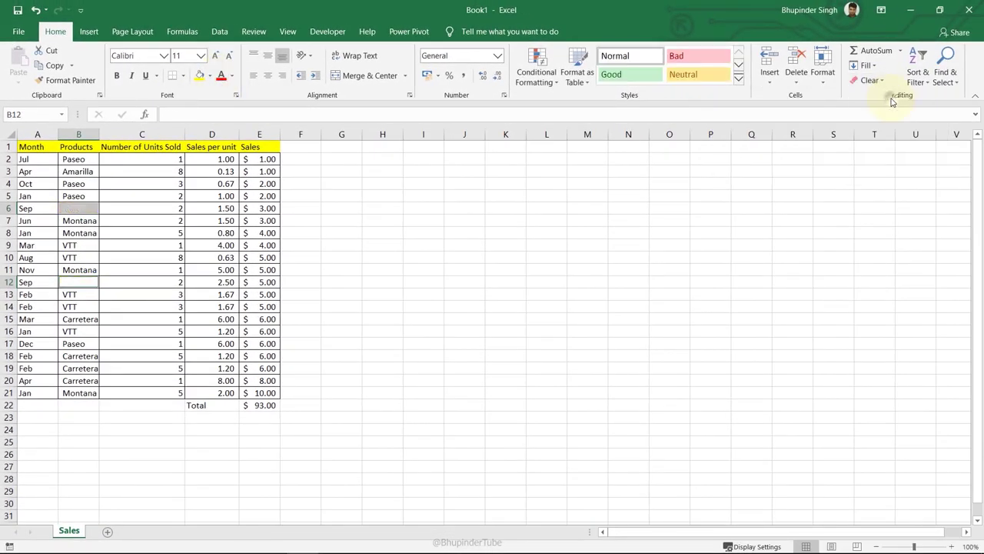
key(ctrl+z)
Step: Apply the Accent2 cell style to the selected Velo cells and replace every Velo with New B
click(738, 78)
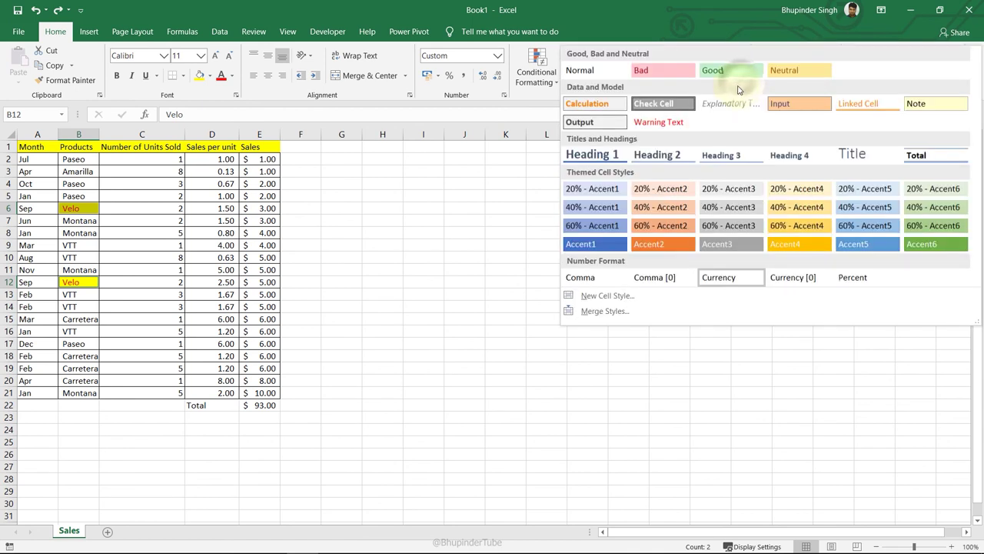
click(677, 243)
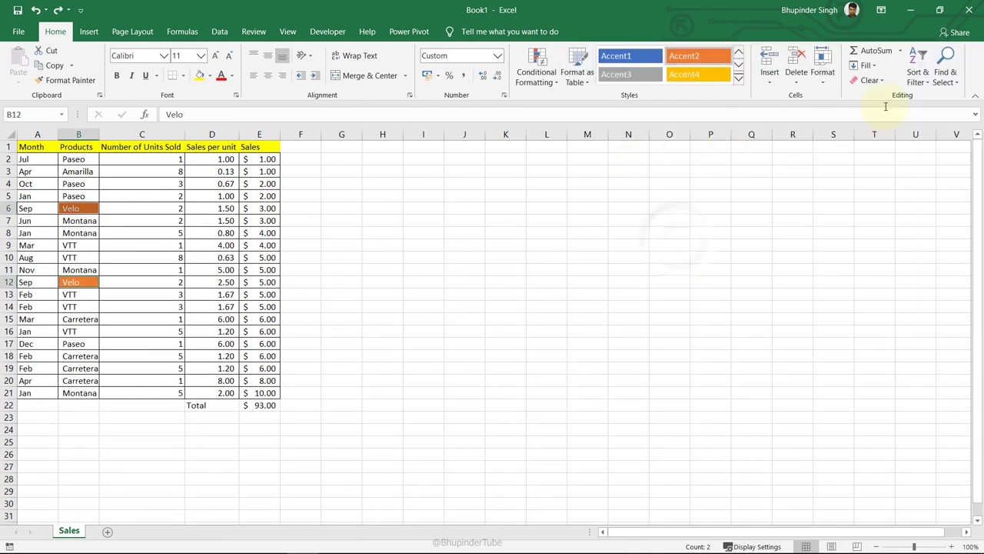
click(945, 74)
click(923, 110)
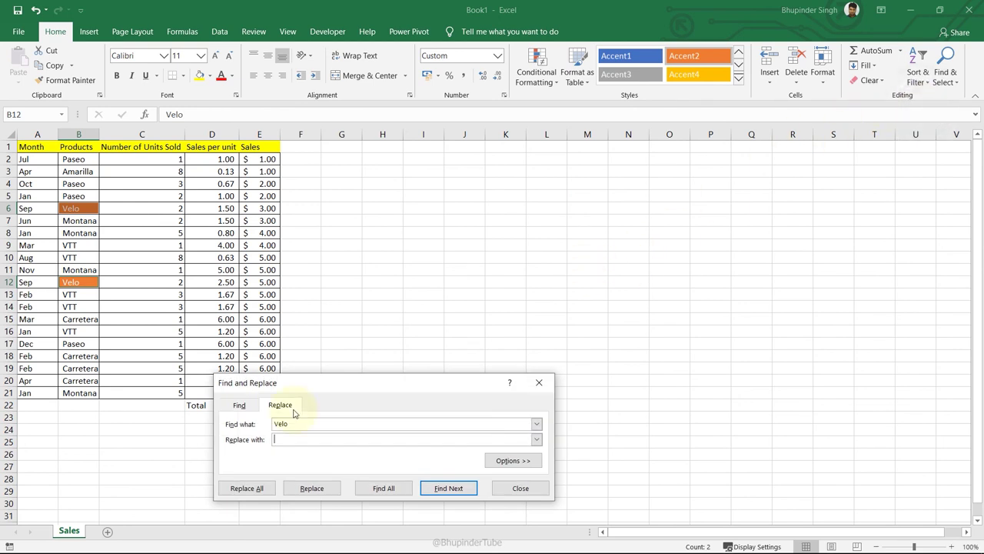
click(260, 489)
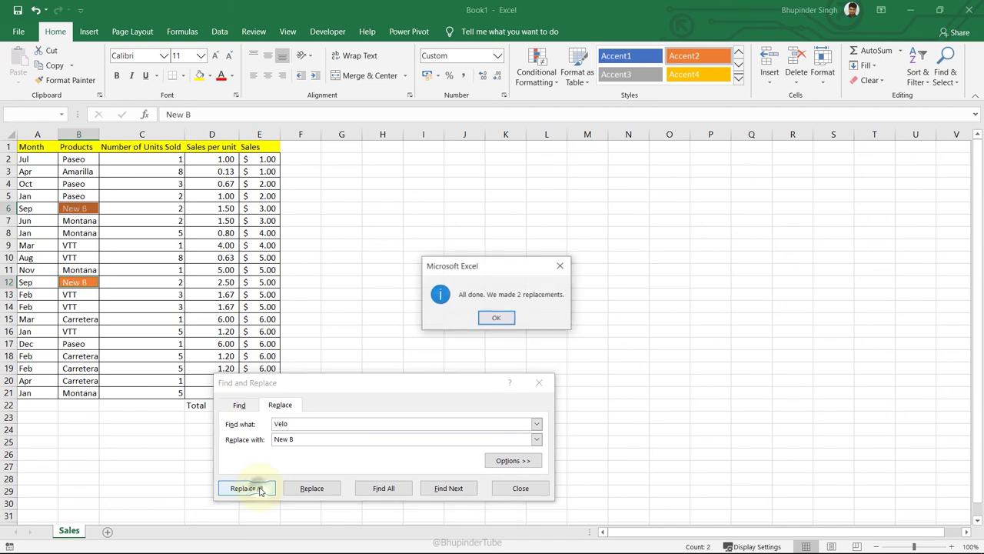
click(497, 316)
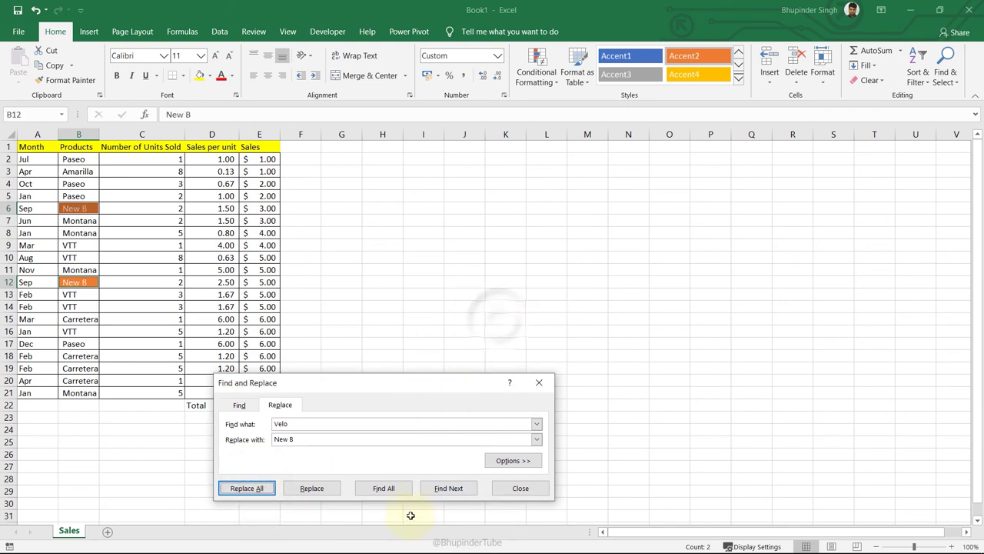
click(497, 492)
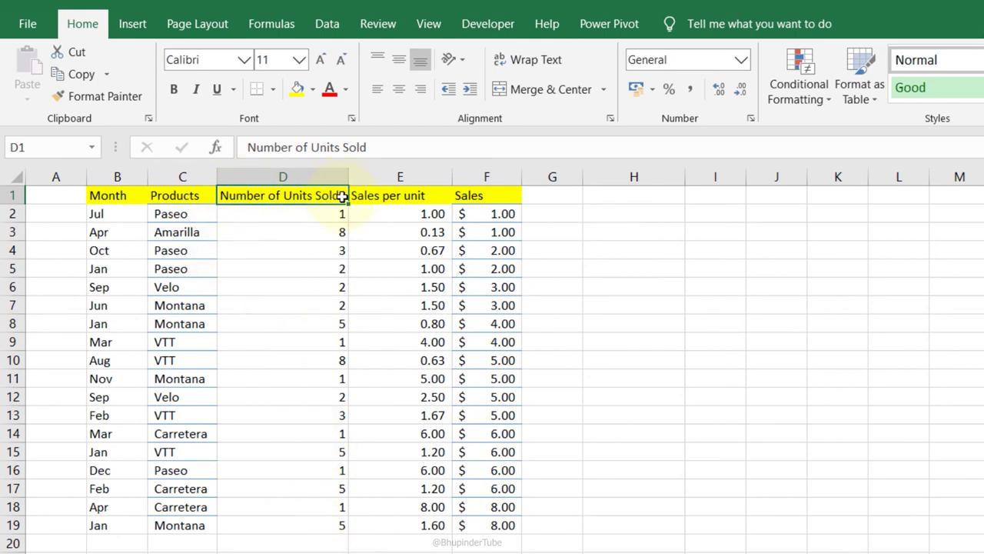
Step: Narrow the Number of Units Sold column and wrap the text of its header in D1
click(338, 250)
drag(347, 178, 295, 176)
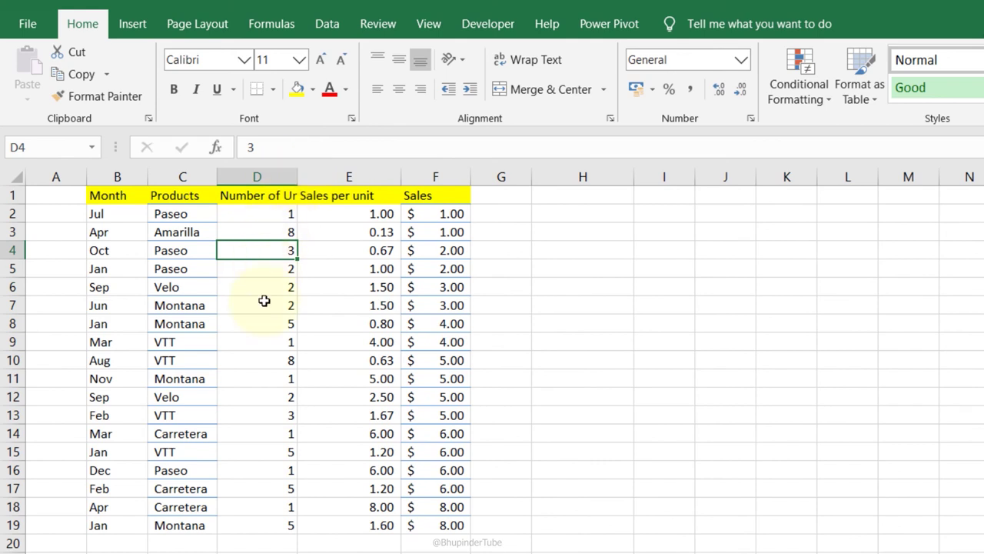
click(267, 202)
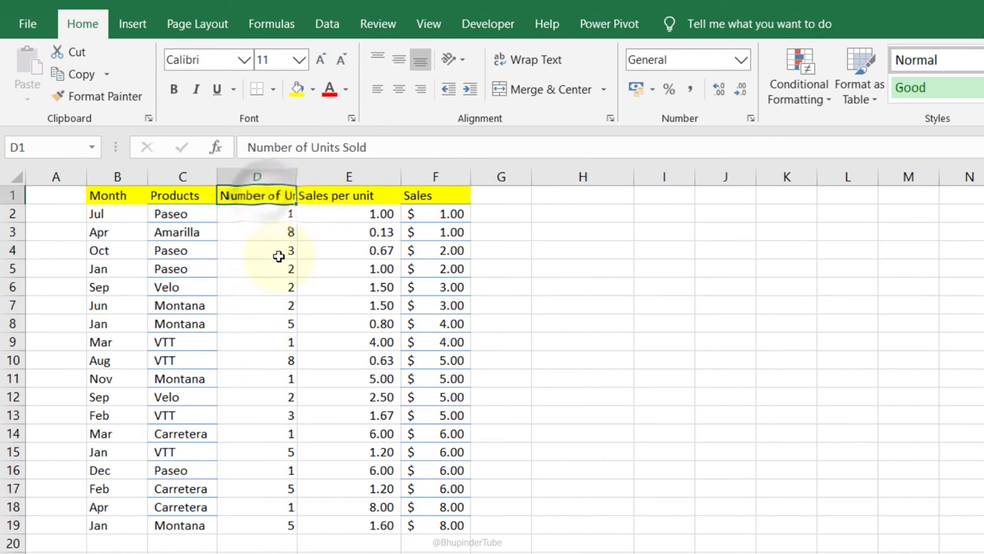
click(551, 67)
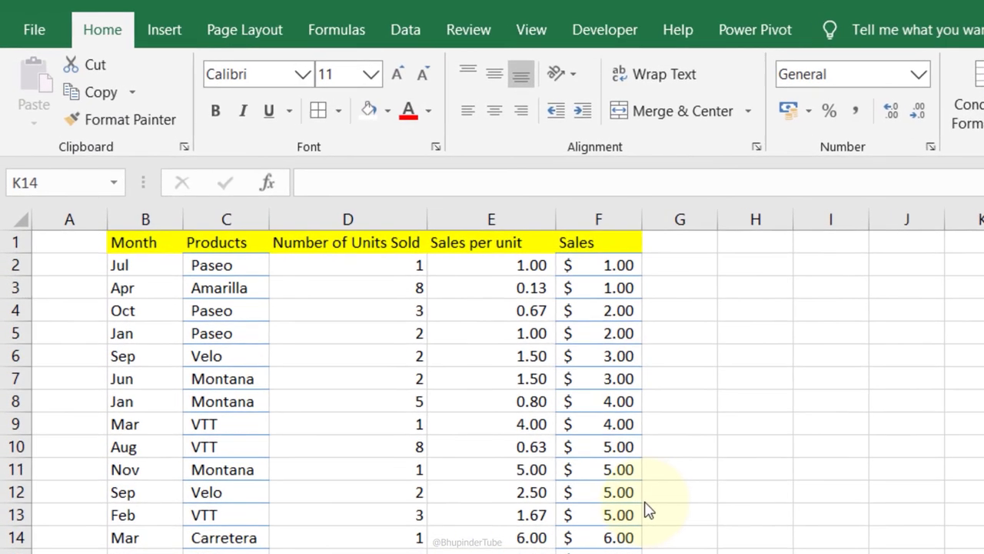
Step: Start recording a macro named CopyingTable in This Workbook, with shortcut letter a and the description "Copying table twice"
click(597, 39)
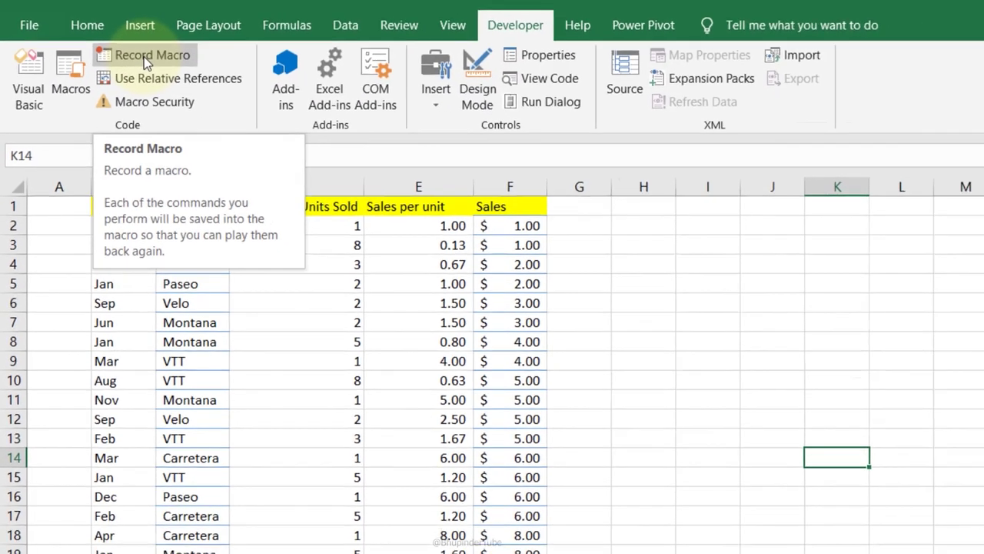
click(173, 68)
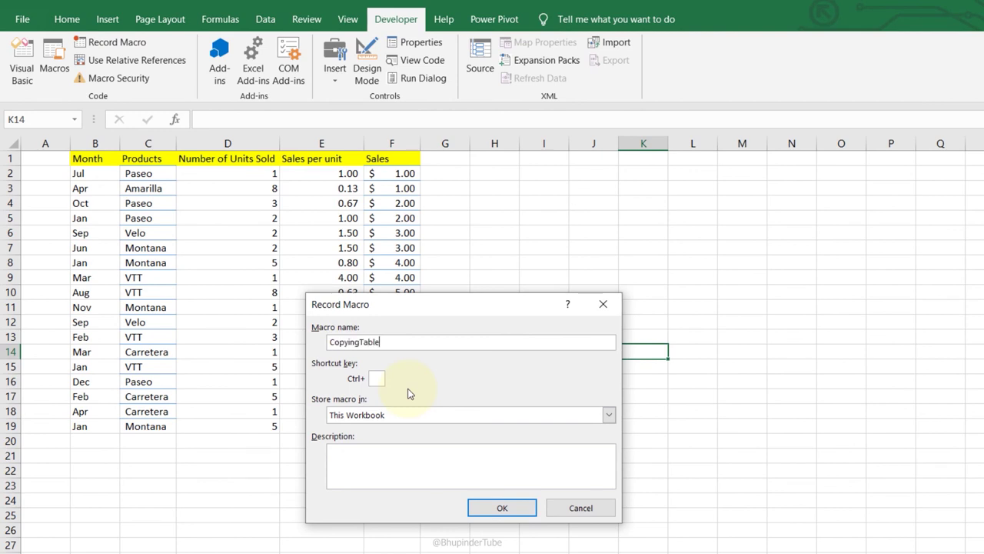
click(377, 379)
text(a)
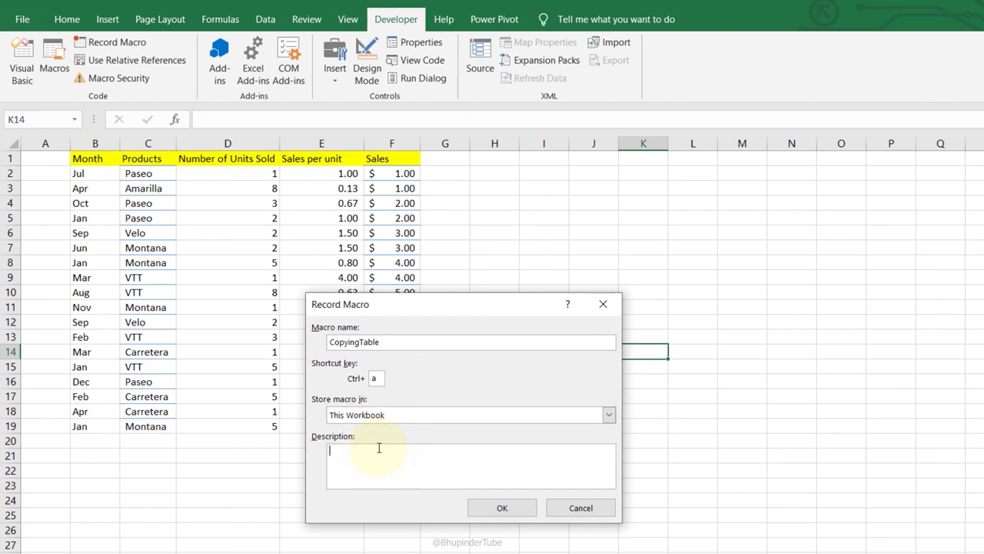
text(ing table twice)
click(501, 507)
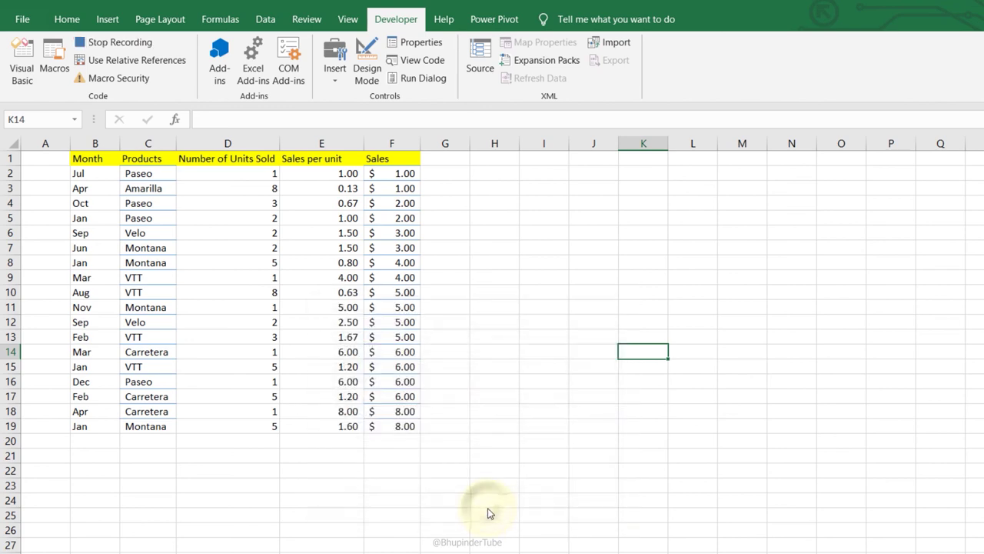
Step: Copy the table B1:F19, paste it at H1 and N1, and stop recording the macro
drag(88, 159, 393, 426)
key(ctrl+c)
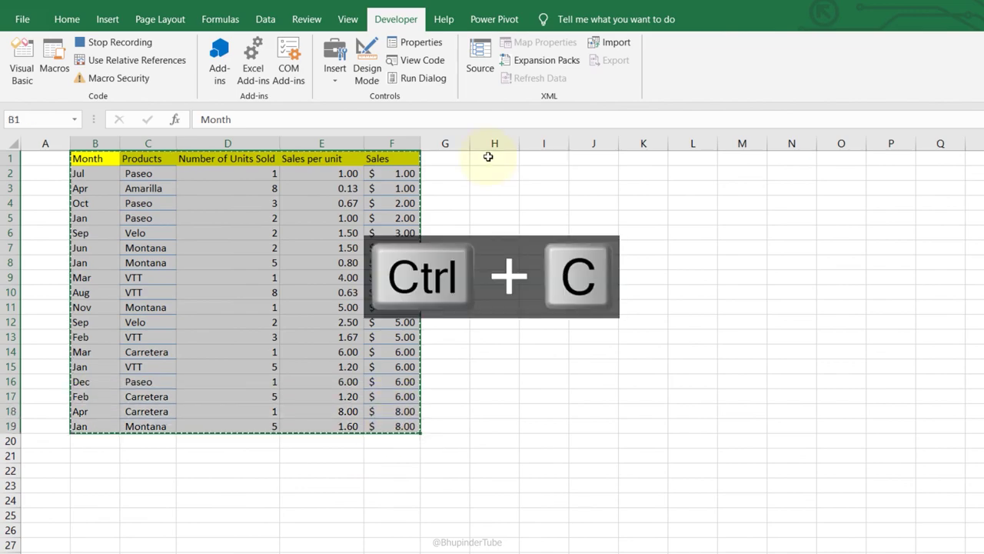
click(488, 157)
key(ctrl+v)
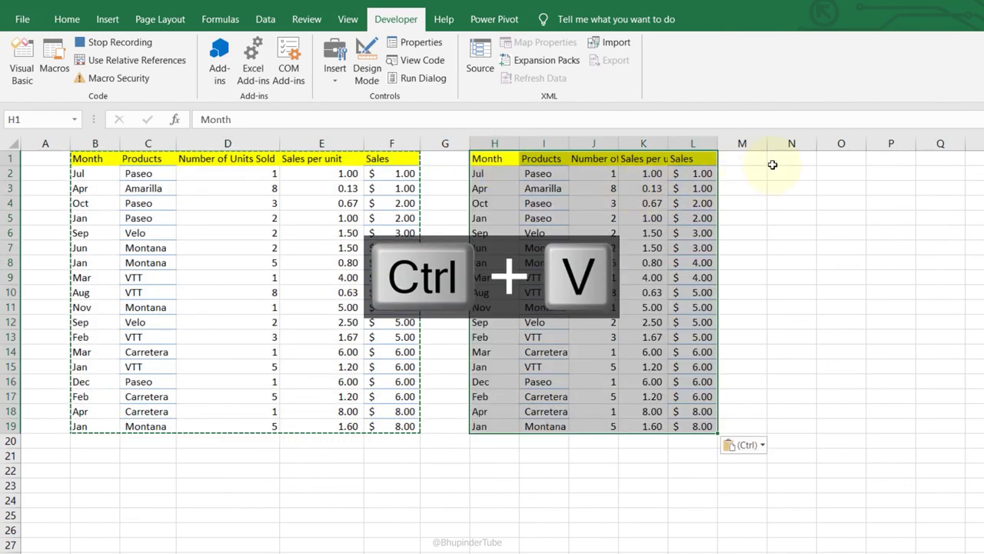
click(784, 159)
key(ctrl+v)
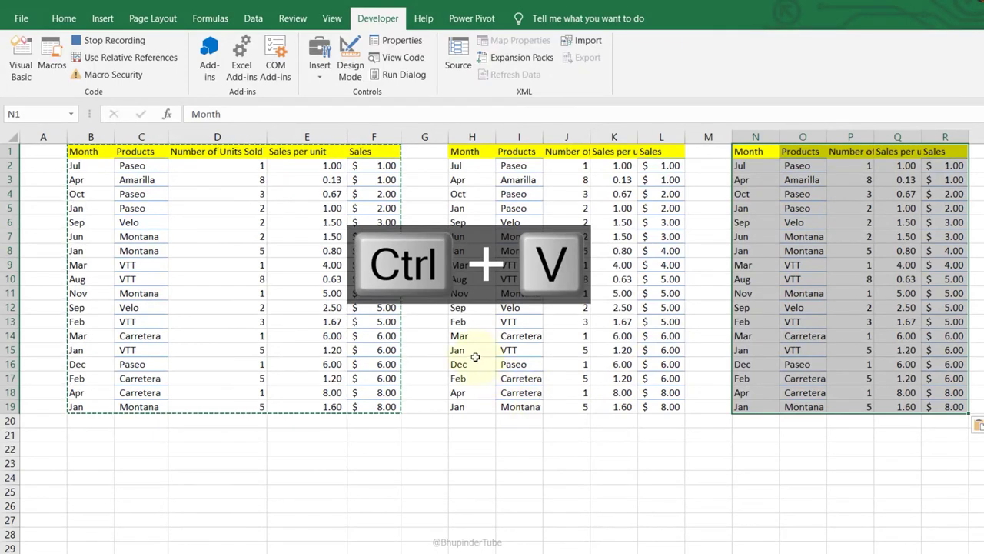
click(98, 43)
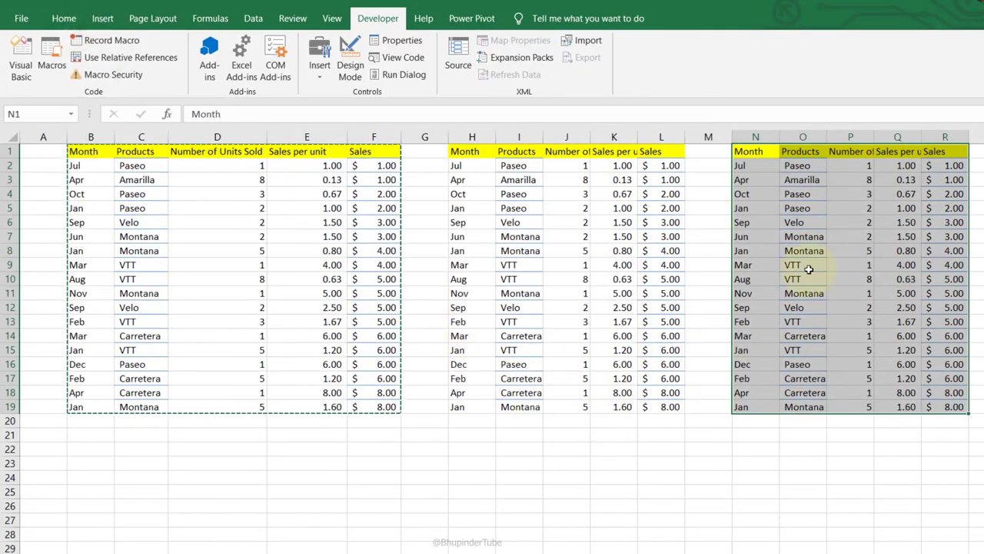
Step: Delete columns H to R with the pasted tables and run the CopyingTable macro from the macro list
drag(472, 137, 944, 135)
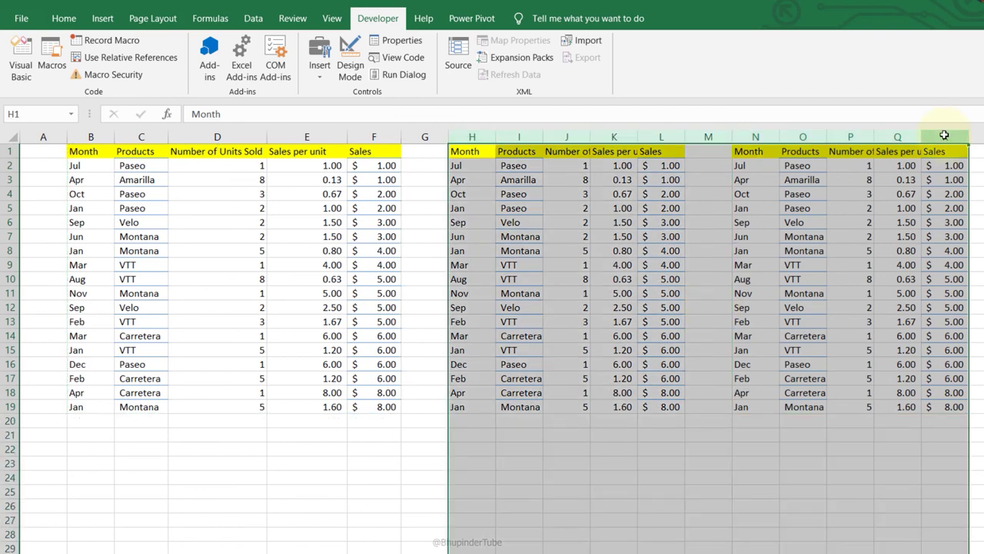
key(ctrl+KP_Subtract)
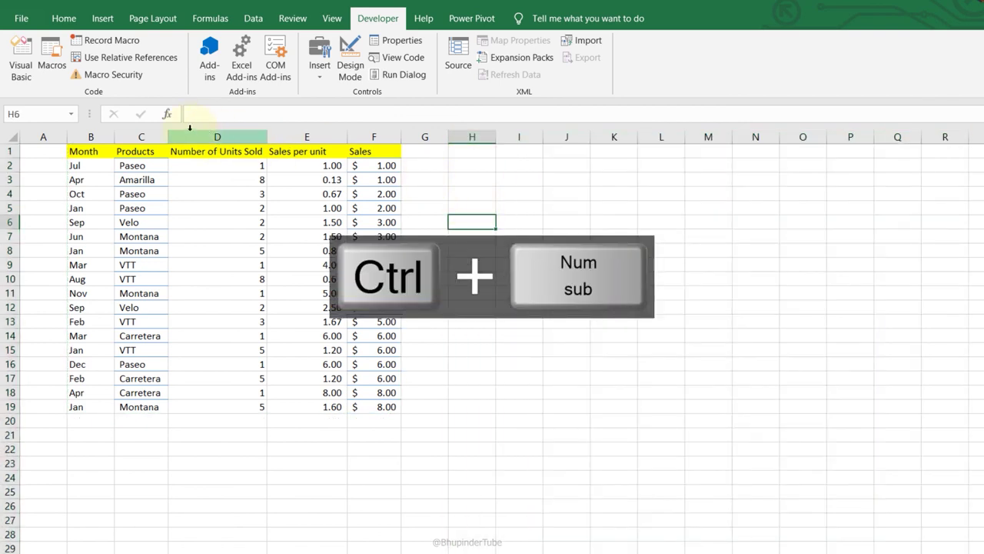
click(51, 58)
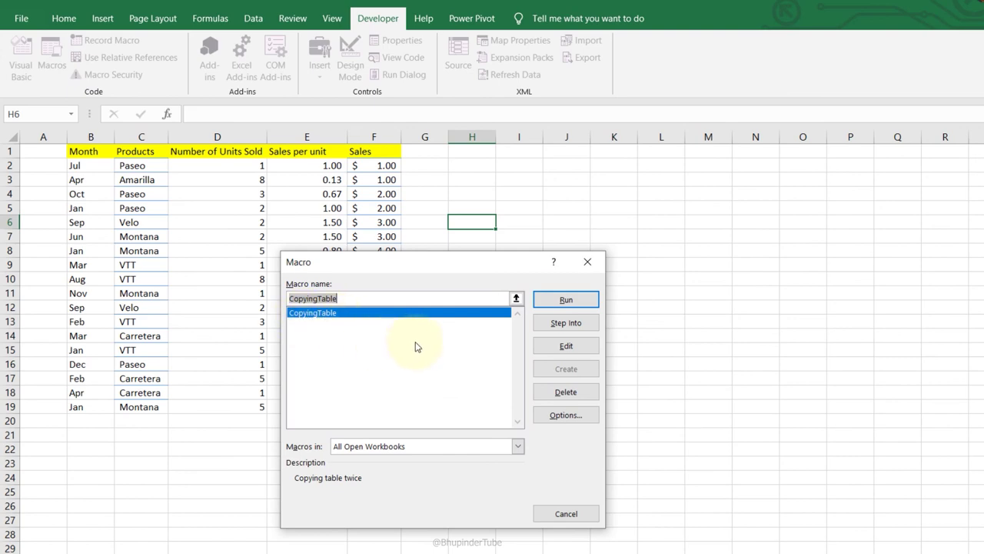
click(553, 306)
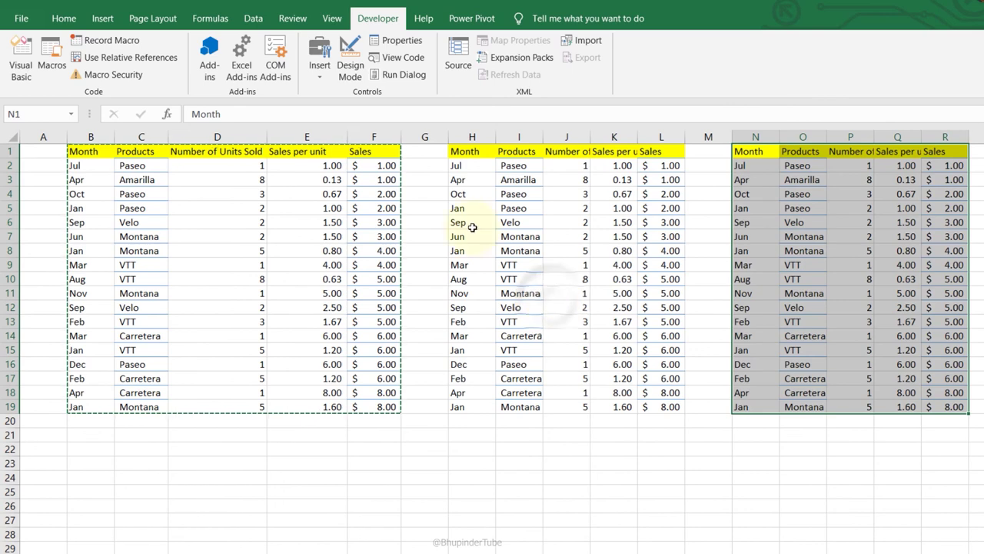
Step: Delete the macro-made copies in columns H to R and rerun CopyingTable through its assigned shortcut
drag(472, 137, 932, 123)
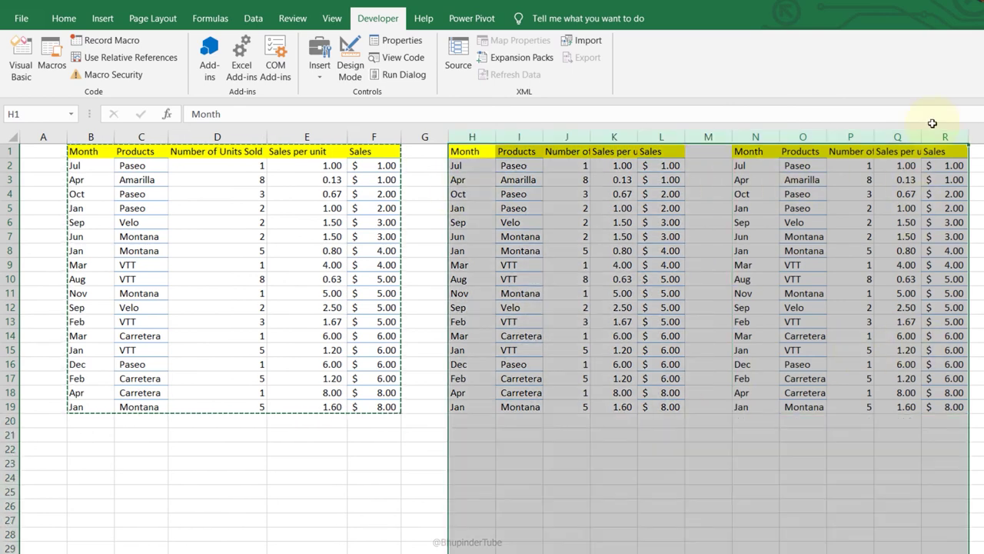
key(ctrl+KP_Subtract)
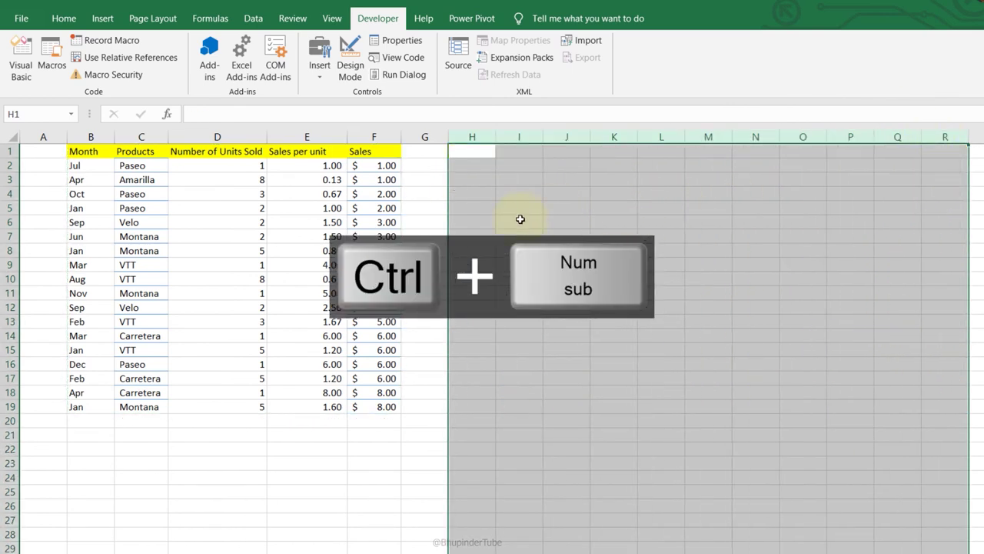
click(414, 221)
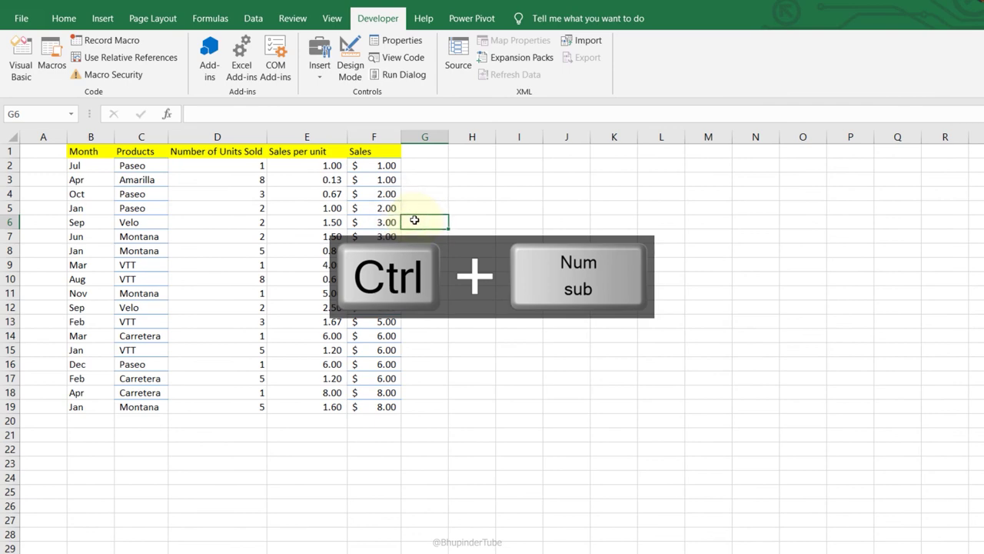
key(ctrl+a)
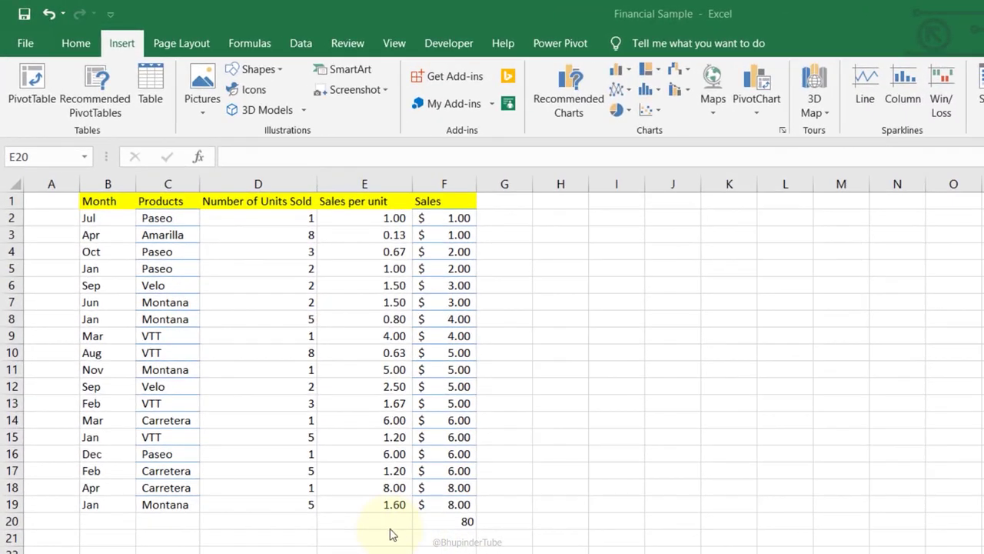
Step: Insert the Σ character from the Symbol font into cell E20 and confirm the entry
click(388, 522)
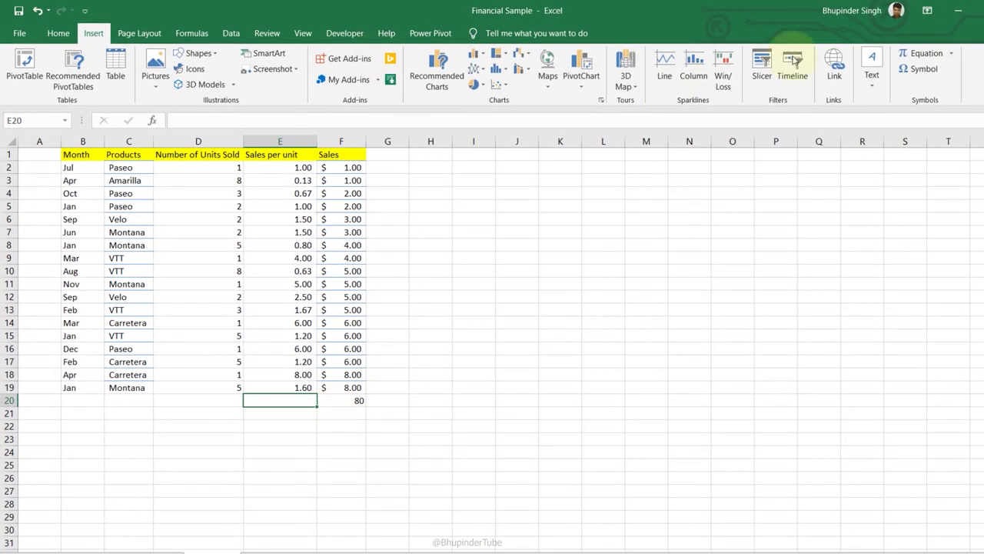
click(925, 70)
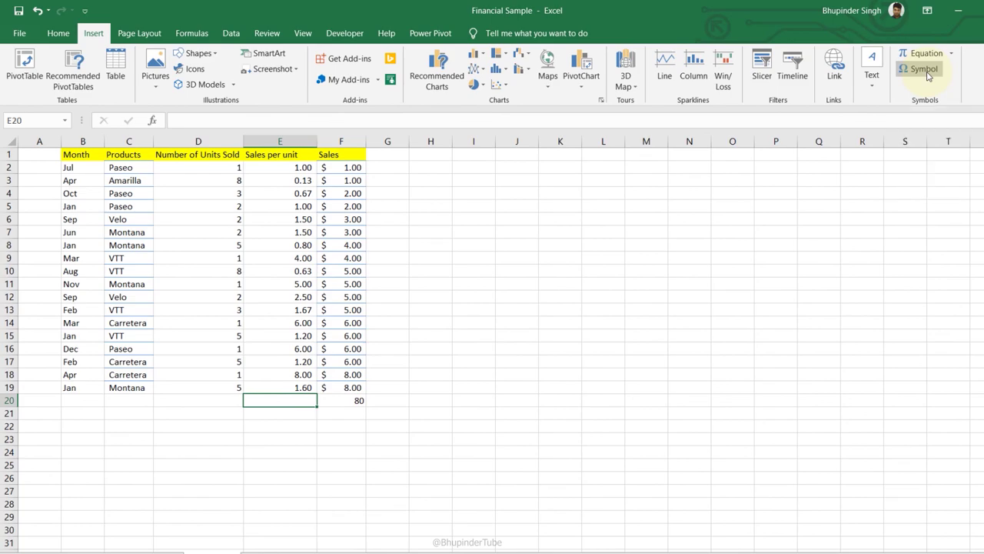
triple_click(465, 217)
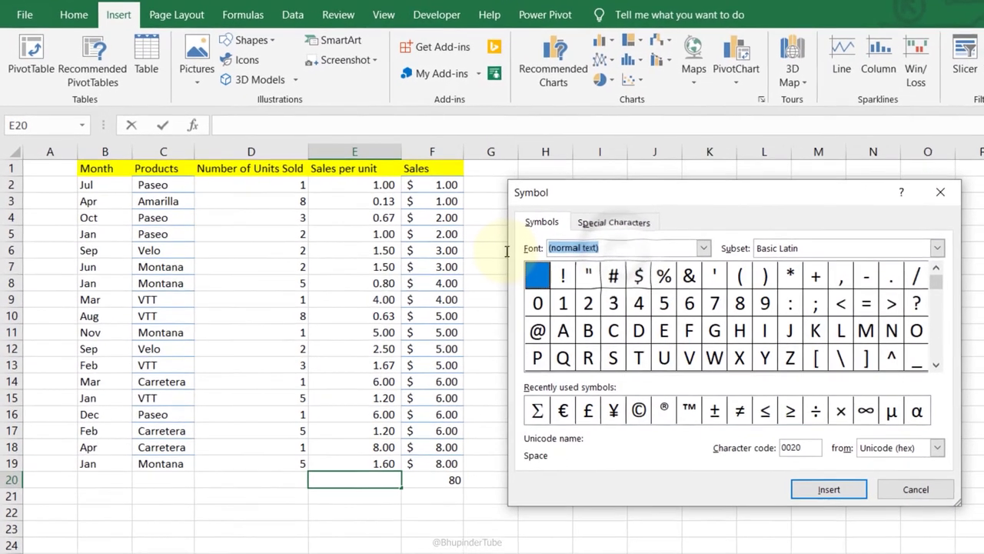
text(sym)
key(Return)
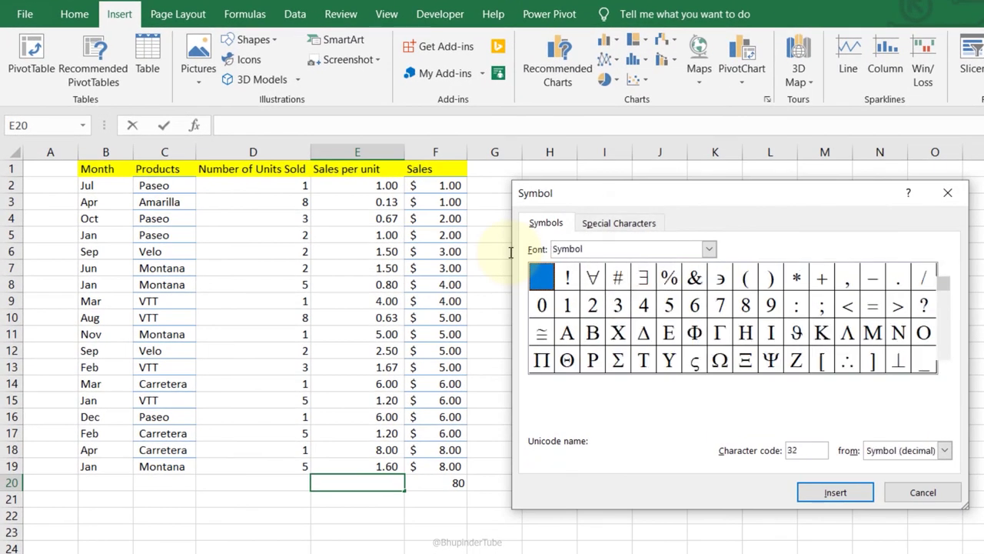
click(617, 361)
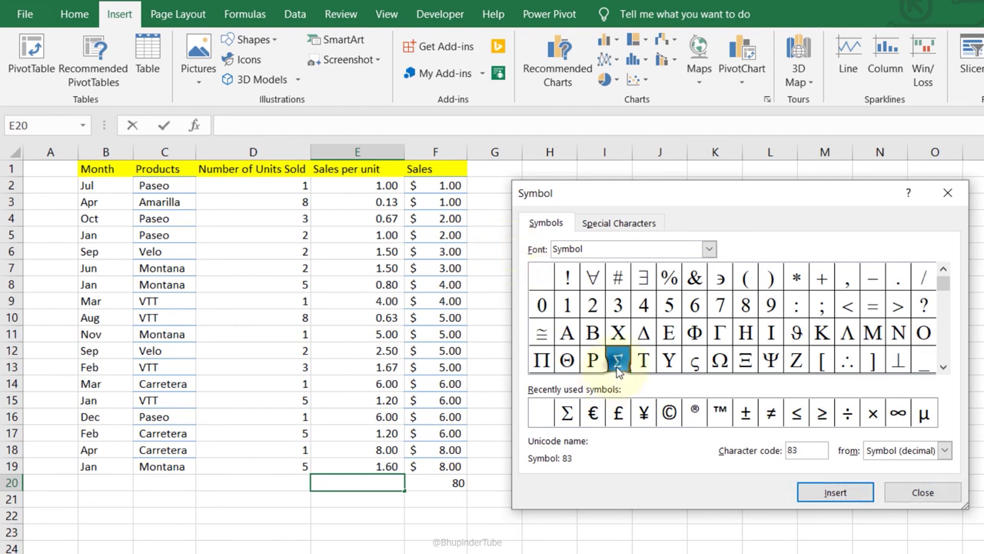
click(852, 498)
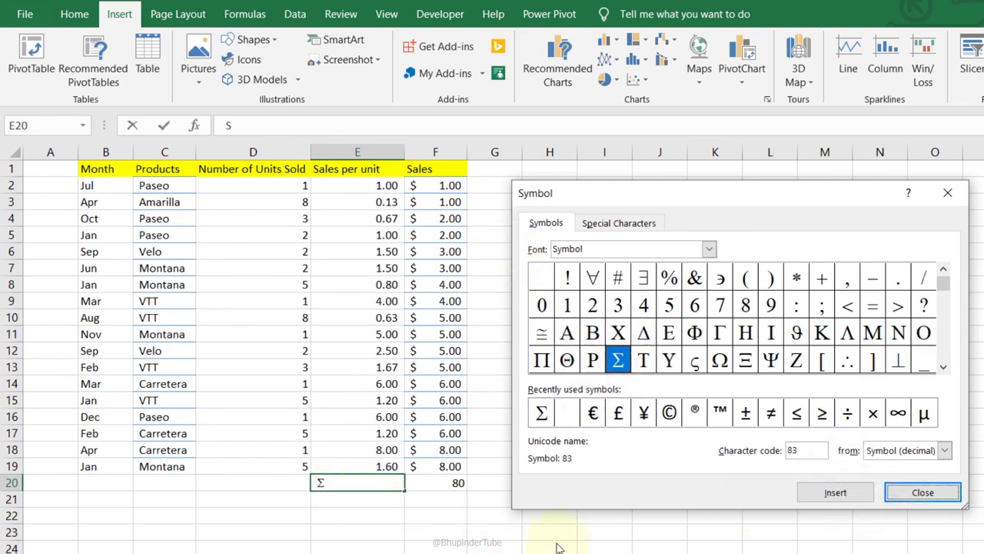
click(934, 495)
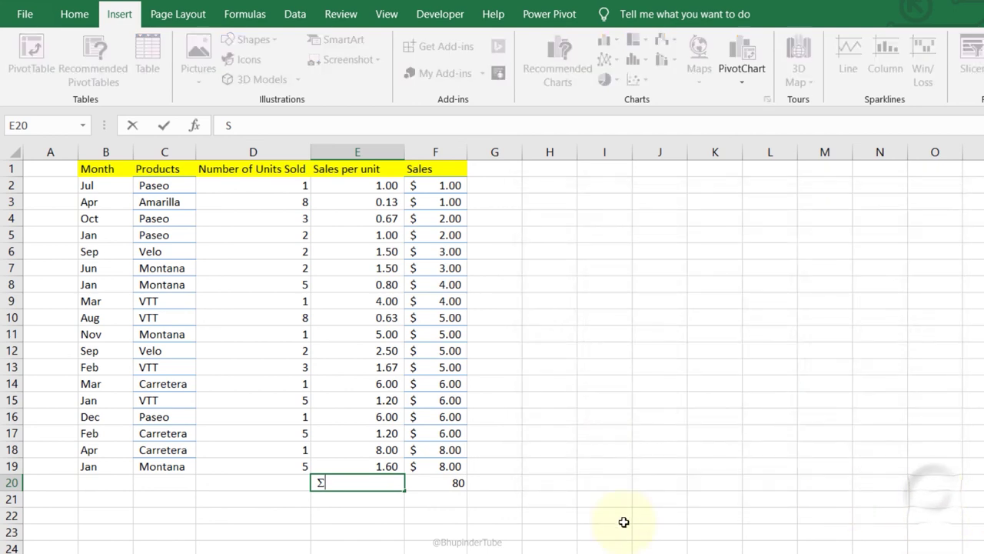
click(431, 532)
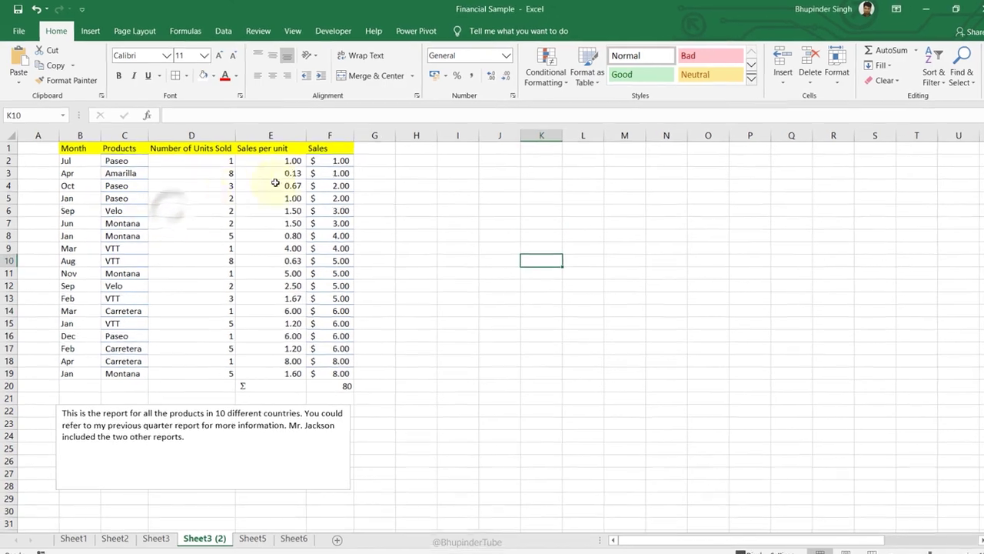
click(369, 170)
drag(336, 159, 335, 246)
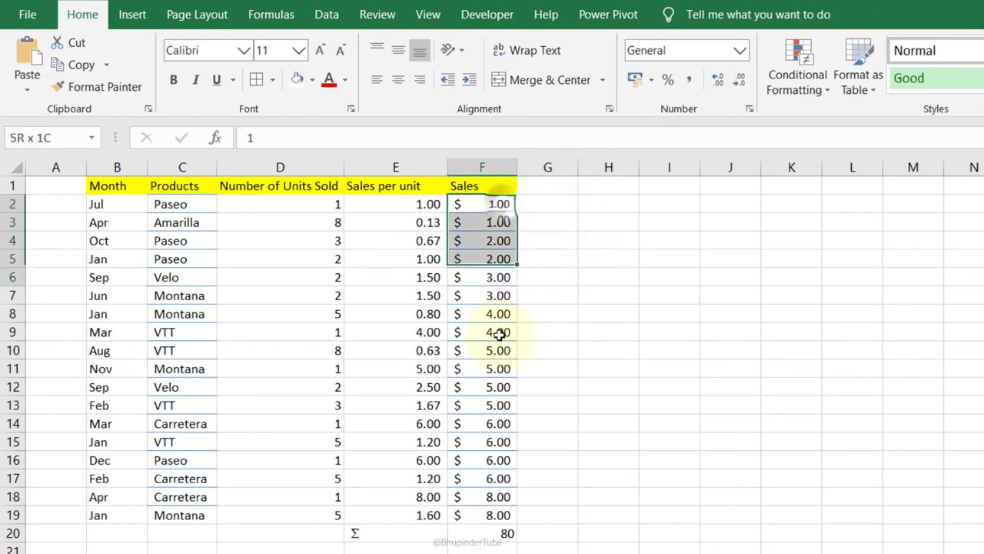
drag(499, 333, 492, 515)
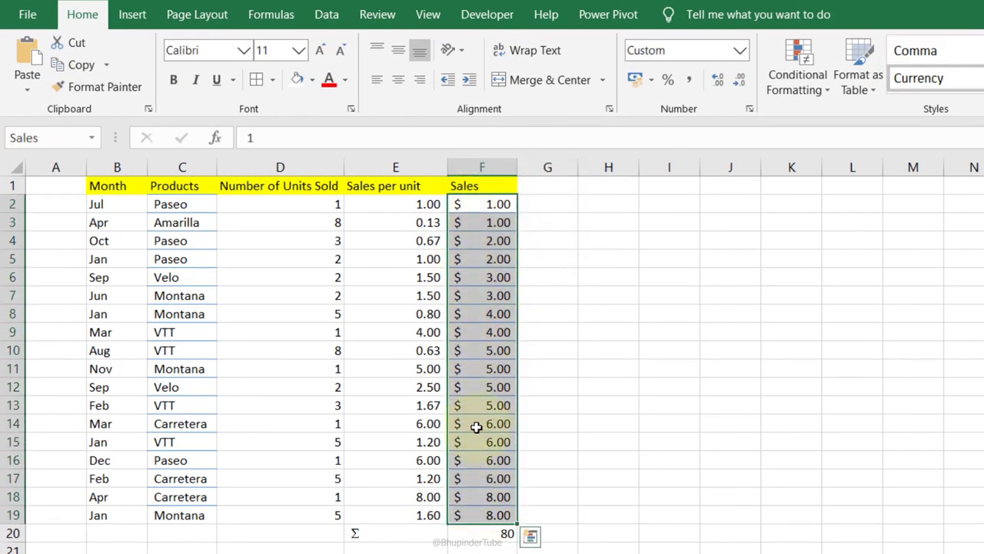
click(555, 458)
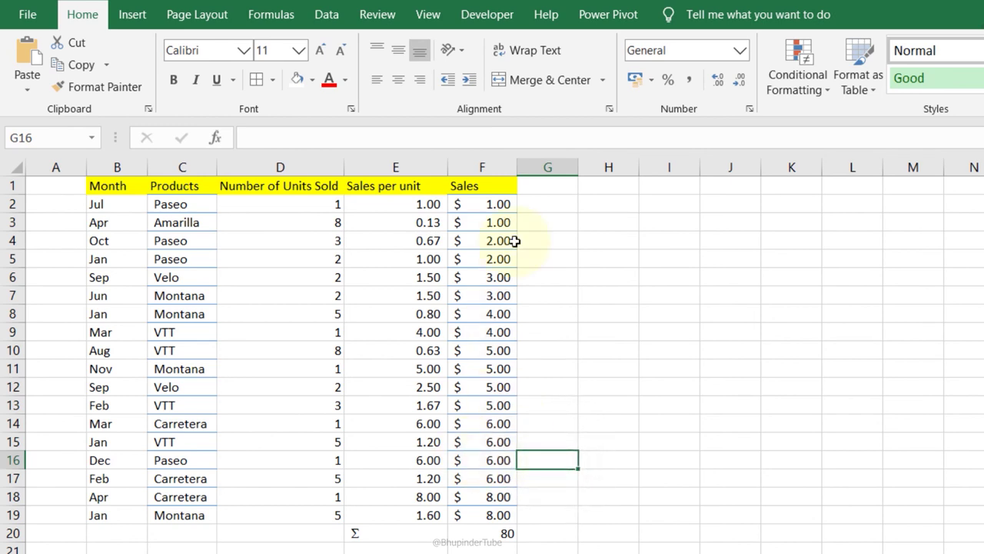
click(588, 328)
Step: Copy the currency format of F2 onto the Sales per unit cells E2:E19 with Format Painter
click(474, 209)
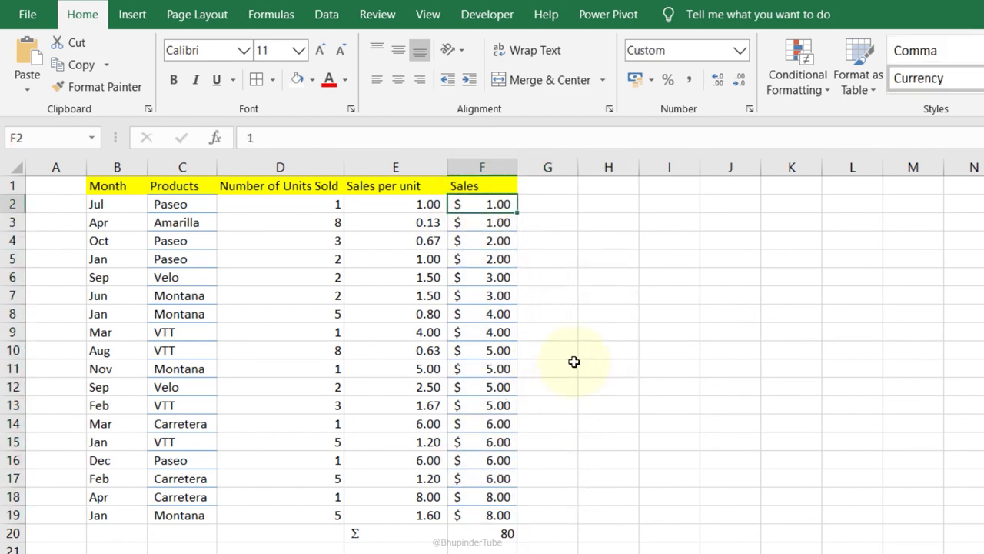
click(98, 85)
drag(422, 204, 423, 521)
click(761, 384)
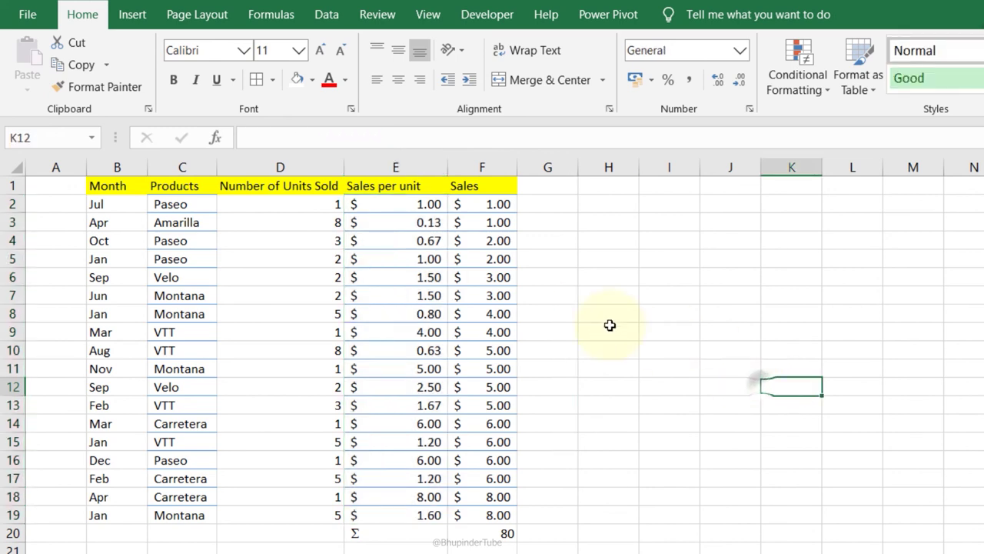
drag(431, 241, 446, 476)
click(438, 332)
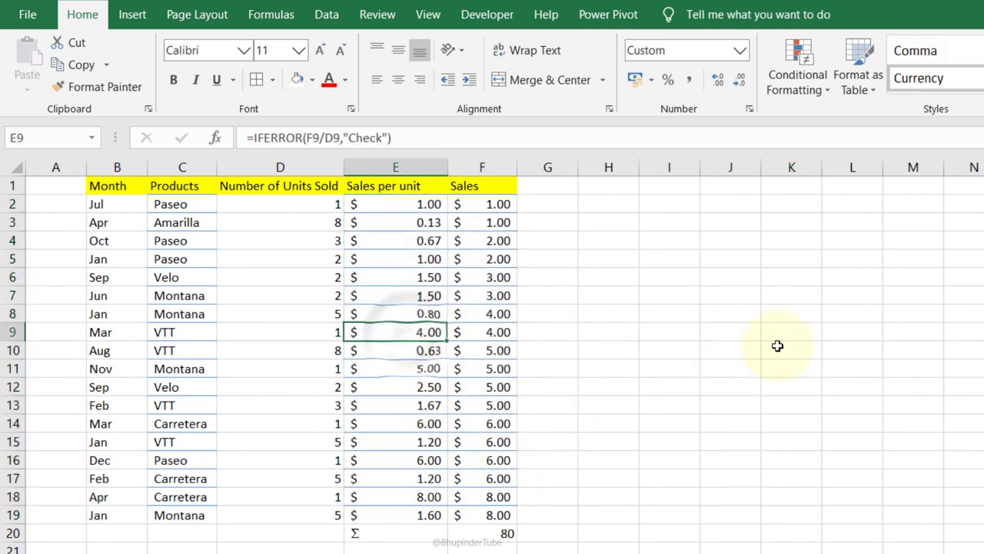
click(608, 387)
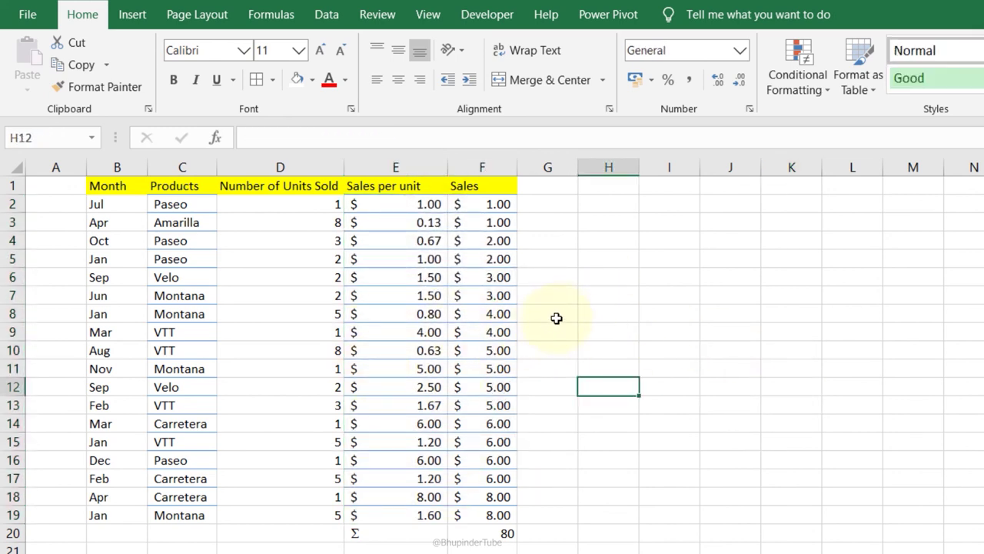
Step: Paint the plain format of blank cell H4 onto the Sales per unit cells E2:E19
click(605, 242)
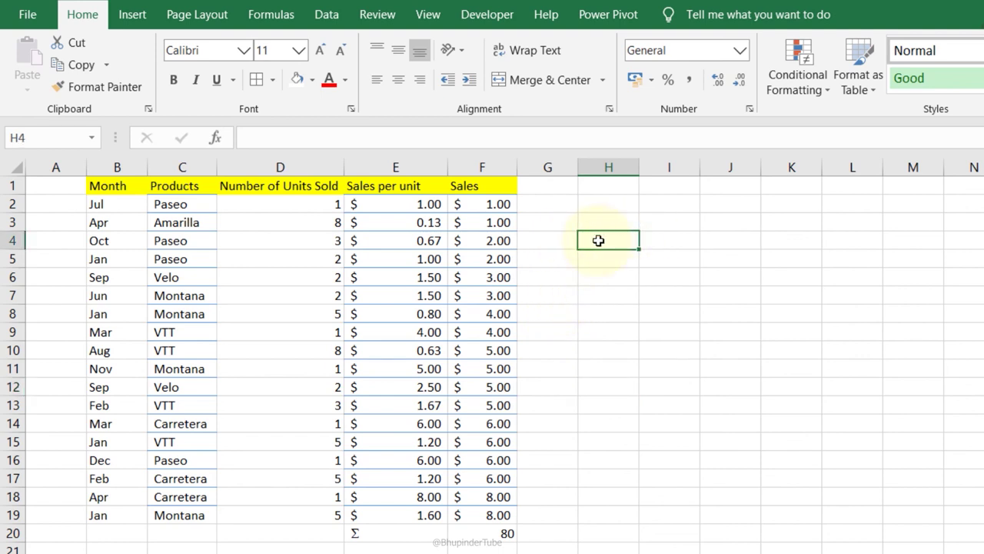
click(85, 89)
mouse_move(427, 208)
mouse_down()
mouse_move(422, 509)
mouse_move(413, 513)
mouse_up()
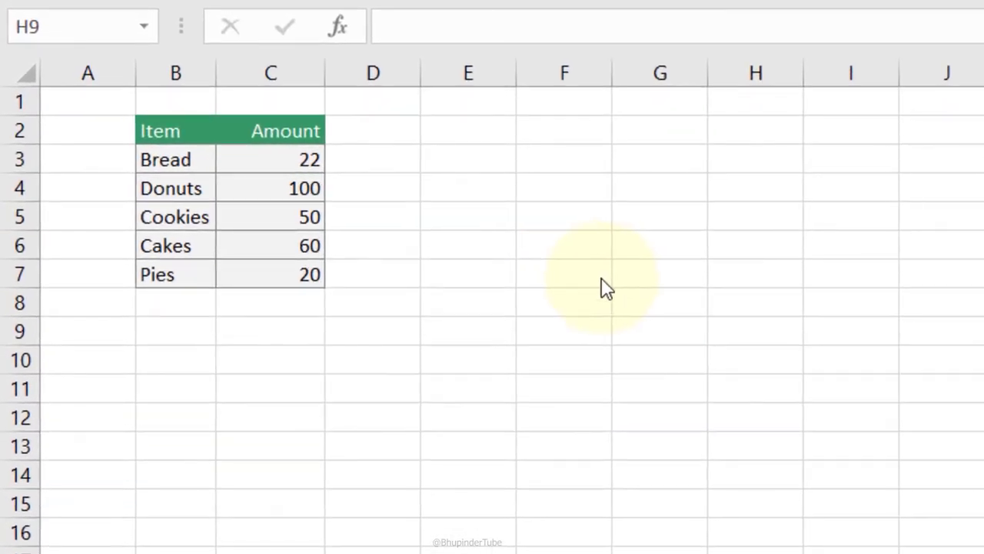
Step: Duplicate the Amount column C2:C7 into column D and change the new column's header to Gender
double_click(300, 132)
drag(292, 130, 301, 290)
key(Escape)
key(ctrl+c)
click(384, 131)
key(ctrl+v)
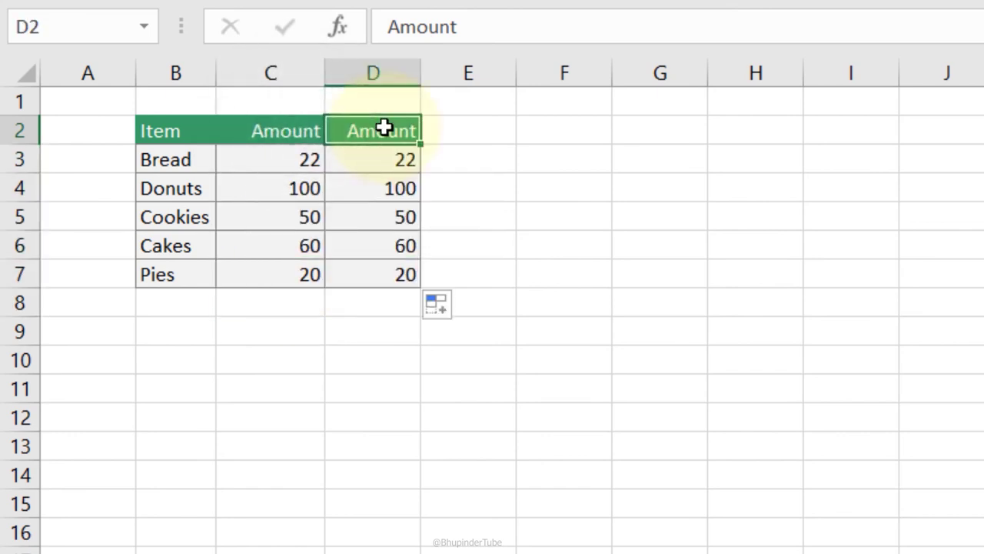
text(Gender)
key(Return)
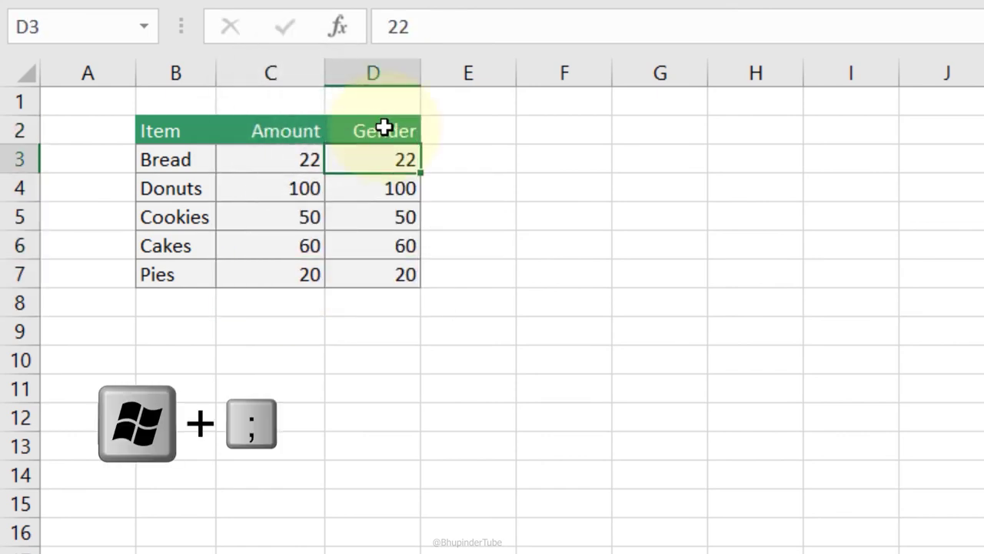
Step: Insert a man emoji in D3 and a woman emoji in D4 from the Windows emoji picker
key(super+semicolon)
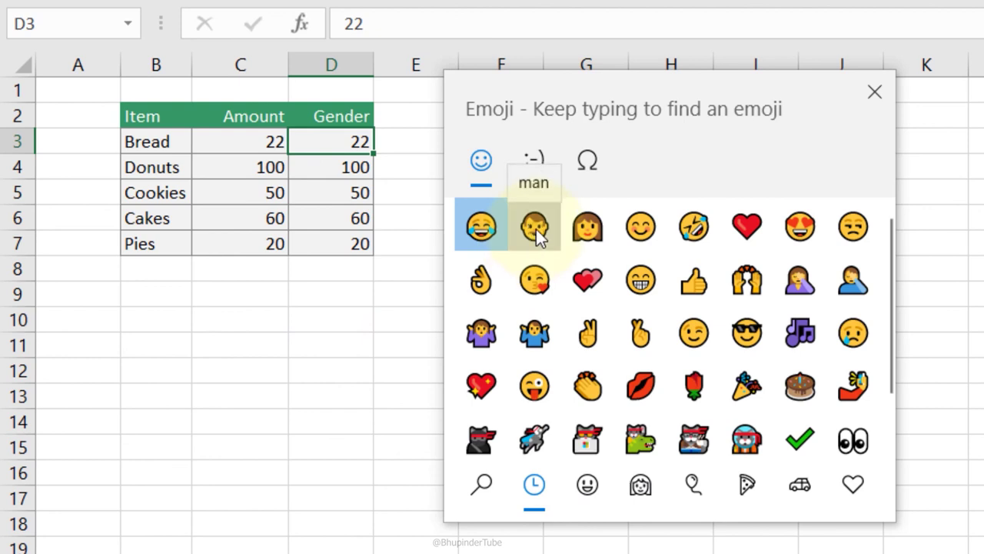
click(536, 229)
key(Return)
click(538, 193)
key(Escape)
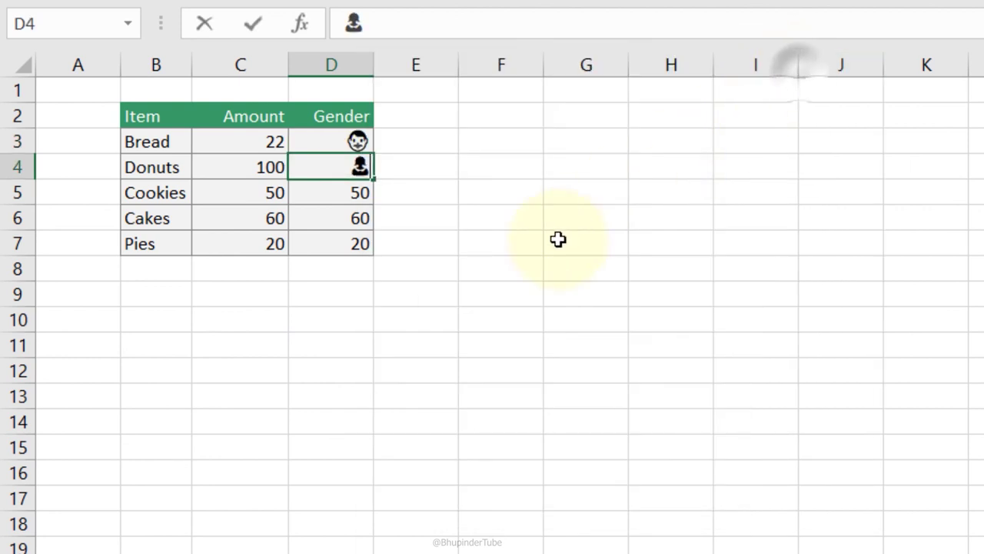
Step: Copy the man emoji from D3 to D5 and the woman emoji from D4 to D6:D7
click(358, 139)
key(ctrl+c)
click(354, 193)
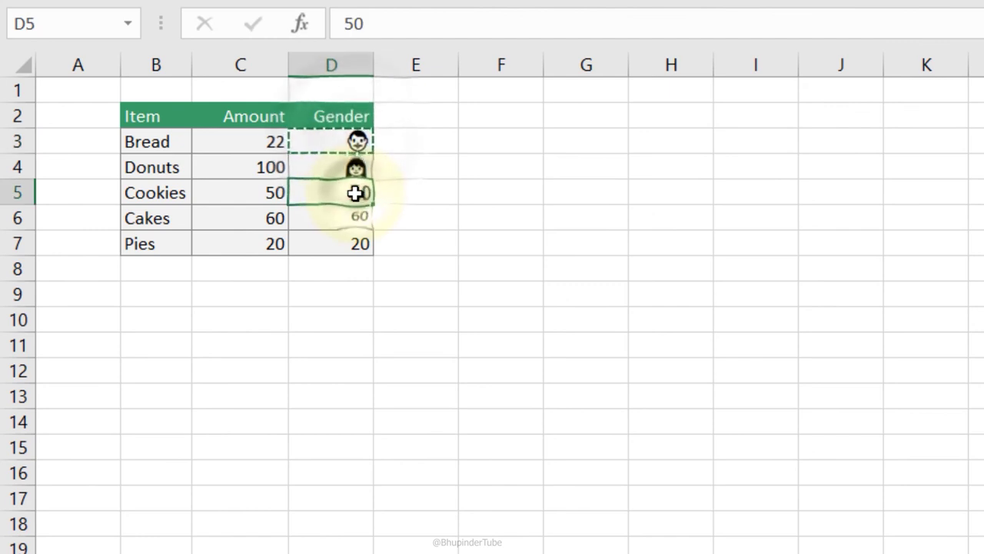
key(ctrl+v)
click(358, 166)
key(ctrl+c)
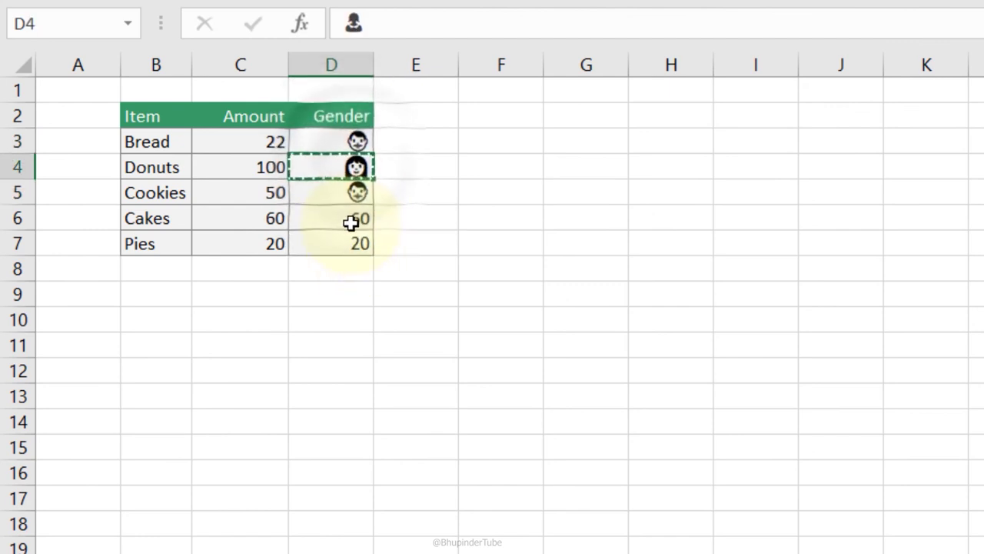
drag(350, 222, 359, 253)
key(ctrl+v)
click(331, 344)
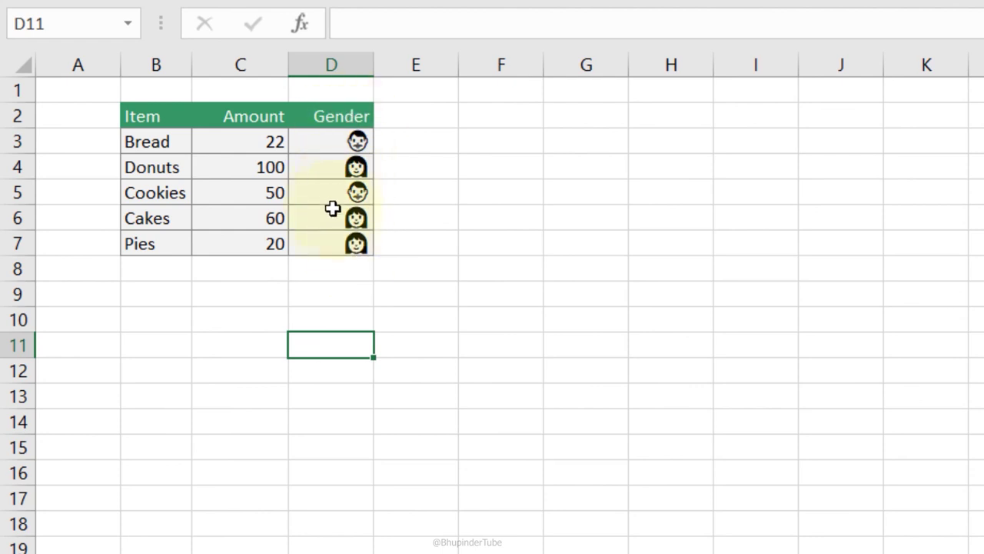
Step: Convert the range B2:D7 into an Excel table with Quick Analysis
drag(153, 117, 358, 245)
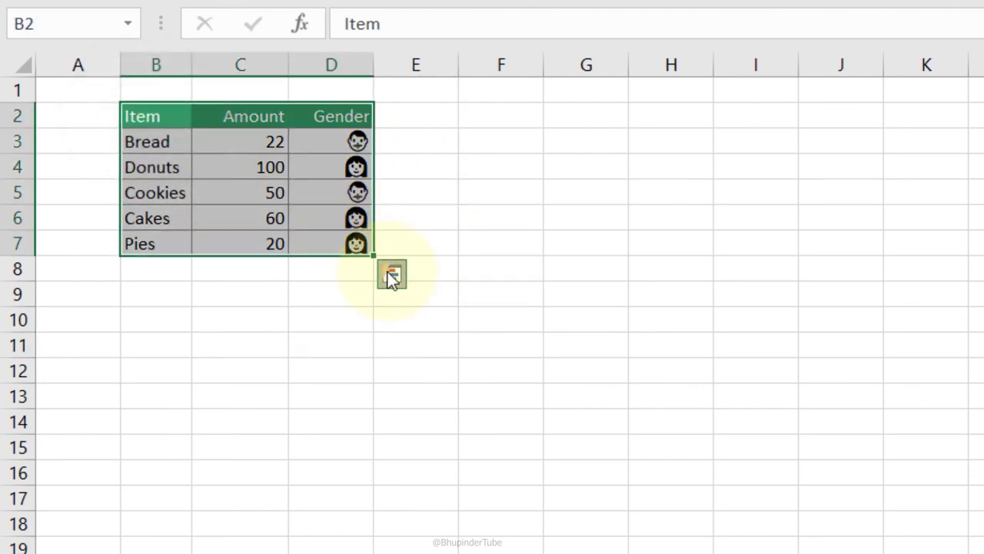
click(391, 274)
click(422, 329)
click(174, 401)
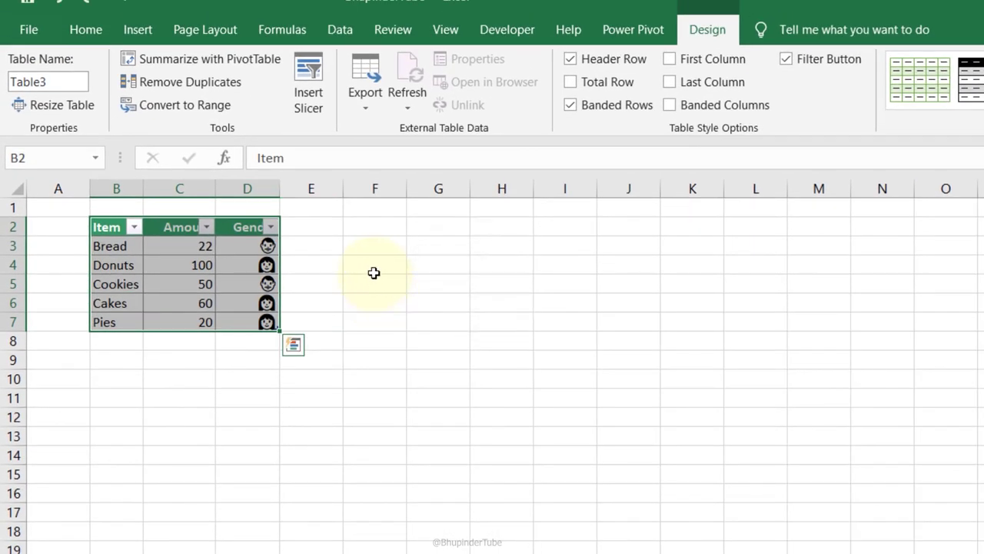
Step: Insert a slicer for the Gender field and place it beside the table, over columns G to I
click(309, 91)
drag(771, 244, 377, 207)
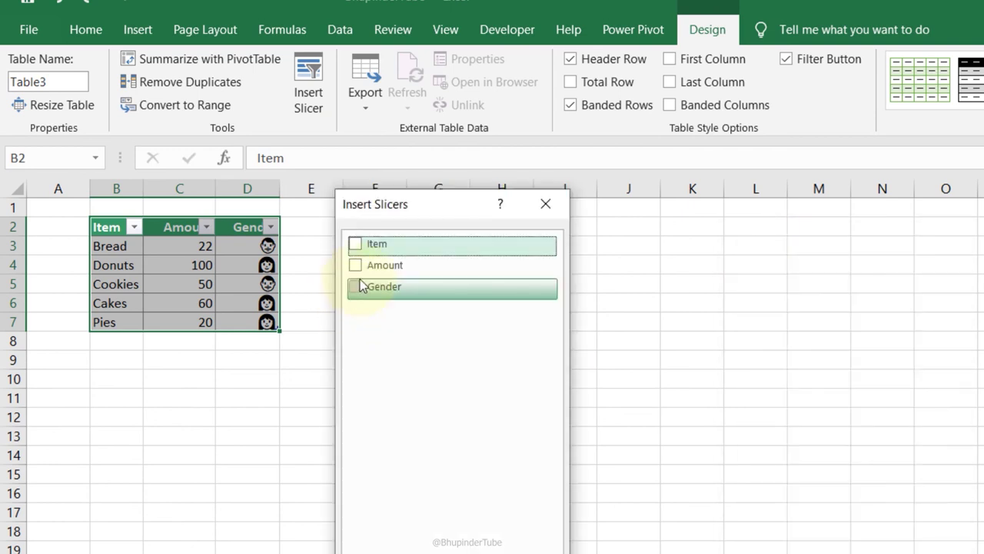
click(360, 289)
key(Return)
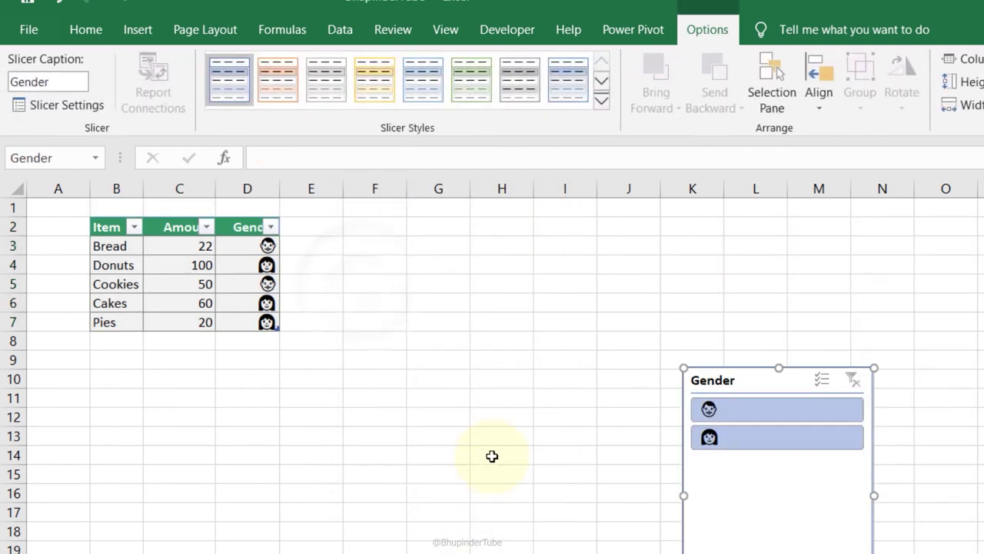
drag(713, 433, 428, 318)
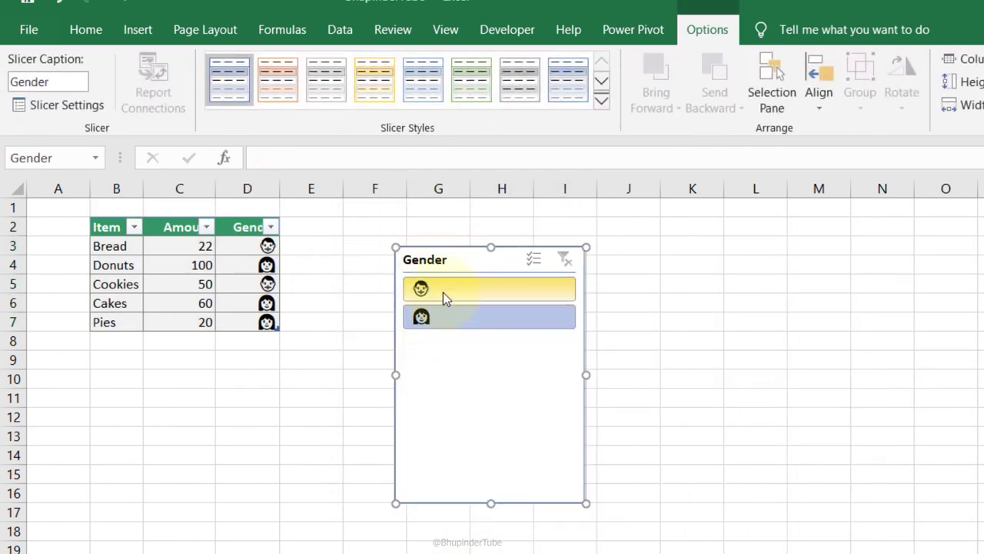
Step: Filter the table with the Gender slicer, first by the man emoji and finally by the woman emoji
click(443, 291)
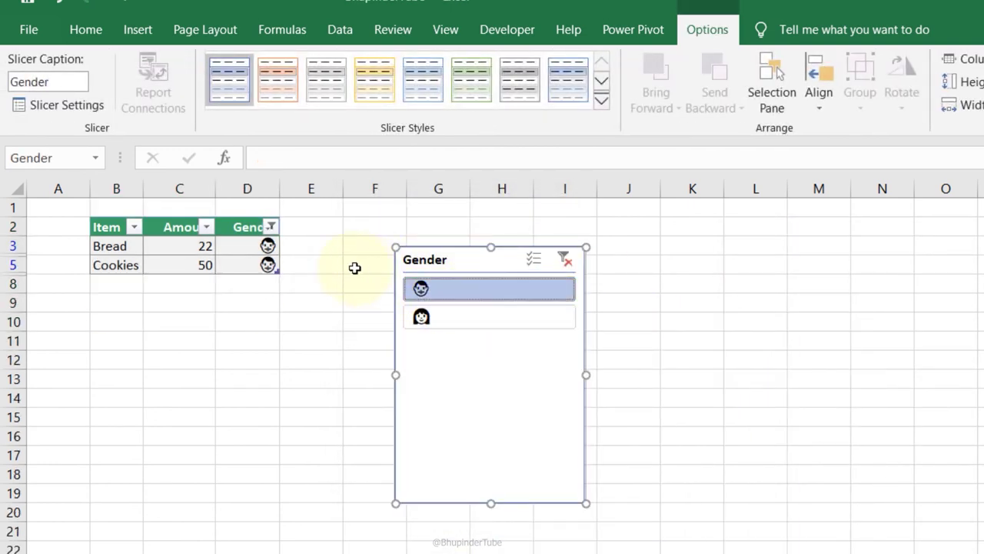
click(429, 323)
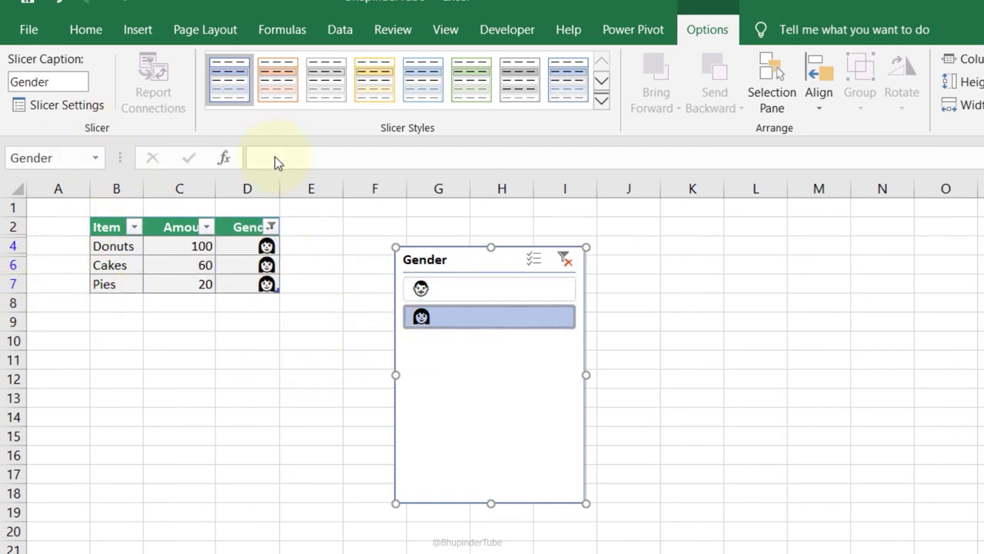
Step: Insert tears-of-joy, unamused, thumbs-up and winking-tongue emojis in D11, E11, D12 and E12 from the emoji picker
click(279, 350)
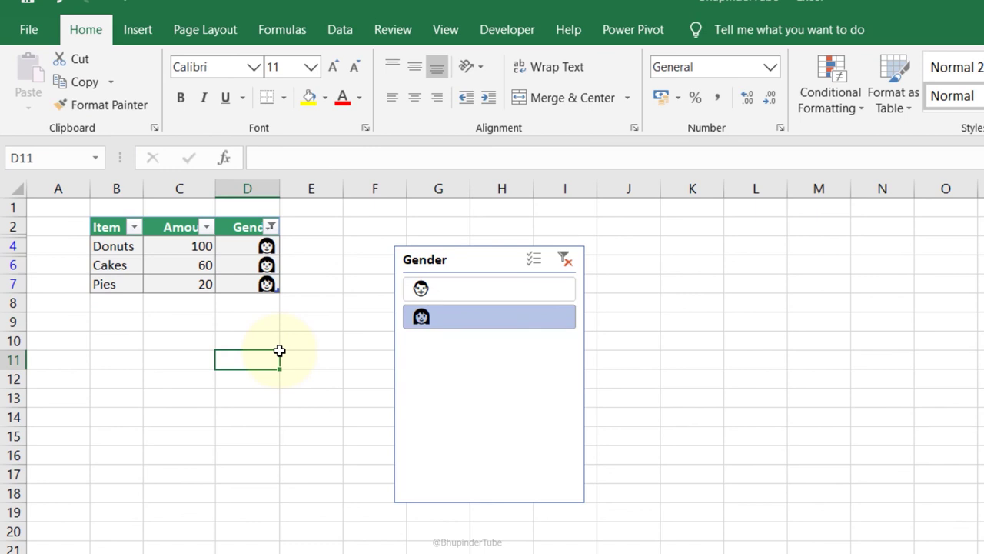
key(super+semicolon)
click(363, 287)
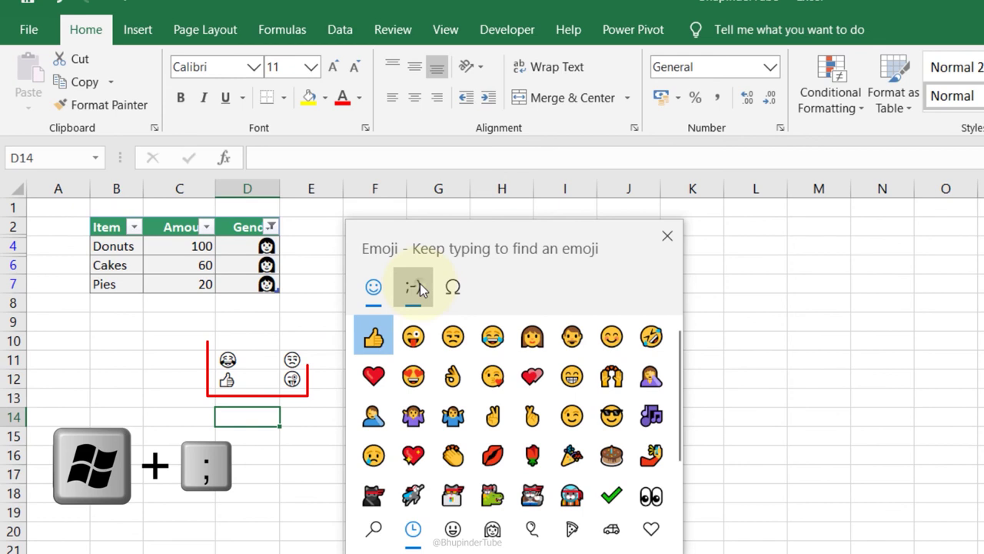
Step: Browse the kaomoji and symbol collections in the emoji picker
click(419, 285)
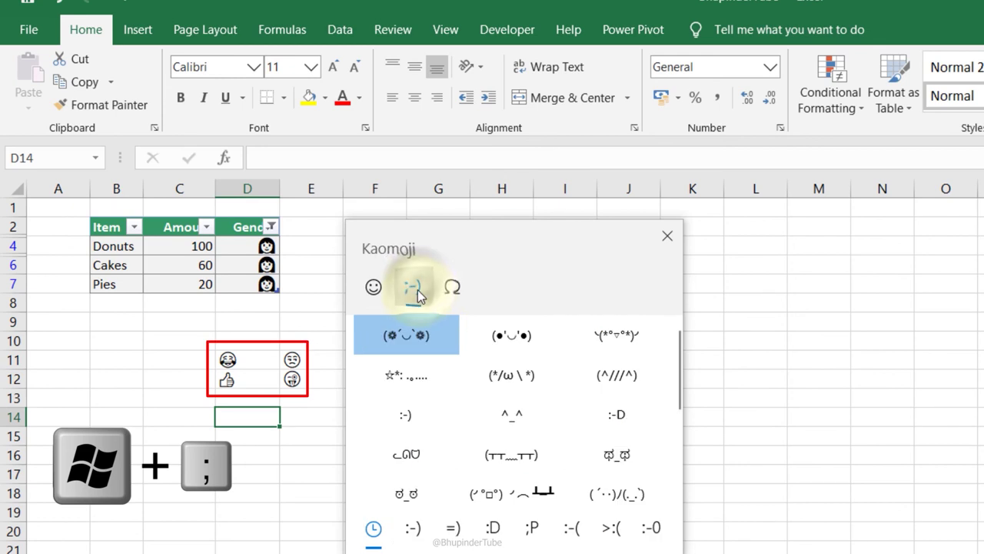
click(453, 288)
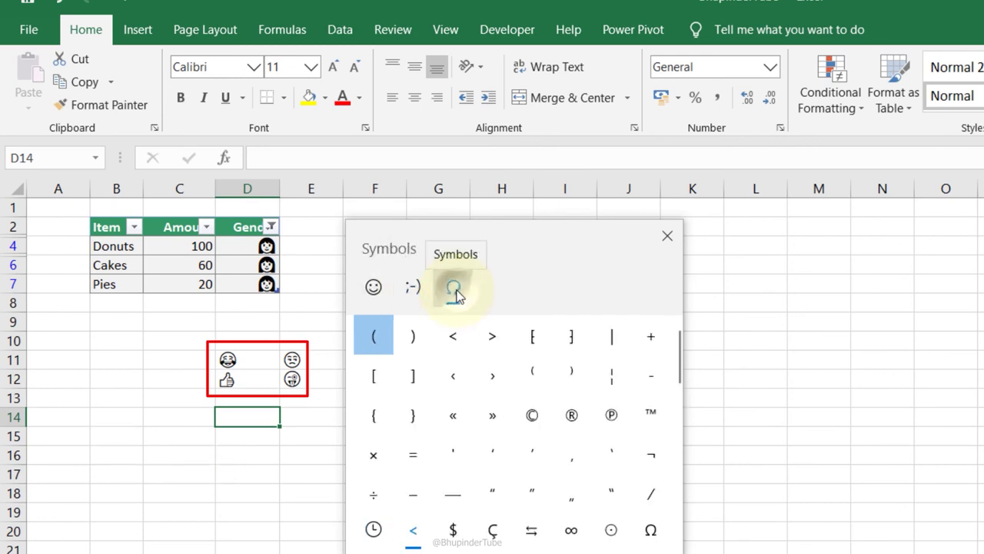
scroll(534, 439, down, 3)
scroll(534, 440, down, 5)
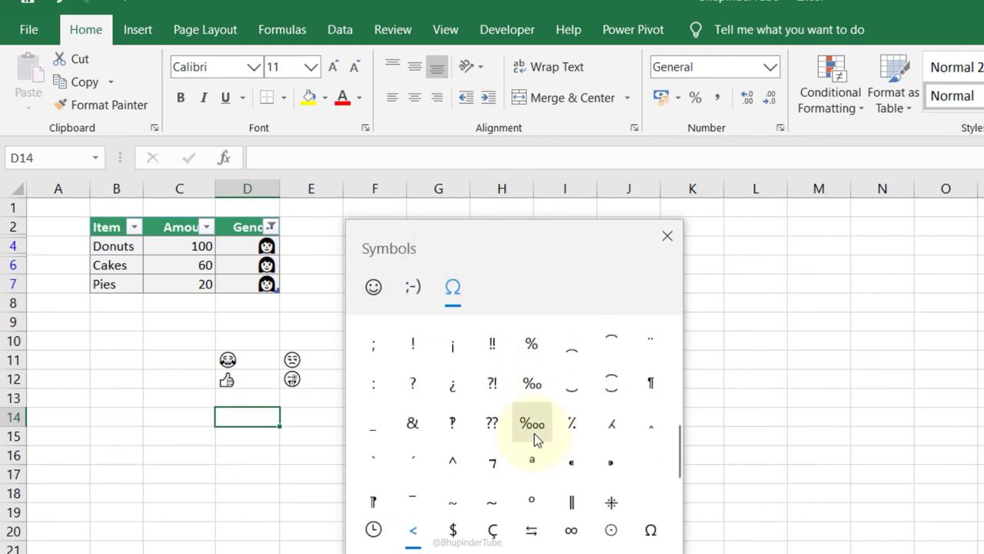